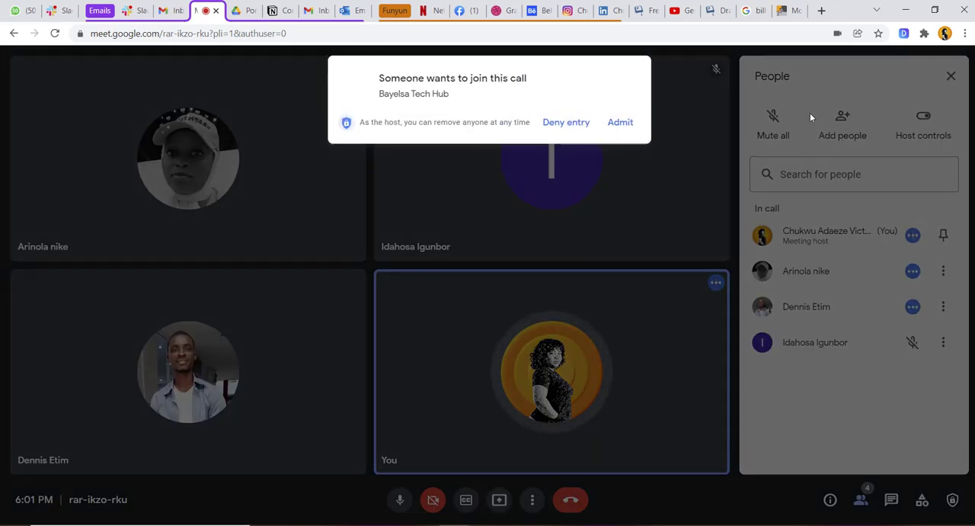
# - Admit the waiting participant to the call, share the entire screen with the meeting and hide the sharing notice
pyautogui.click(619, 123)
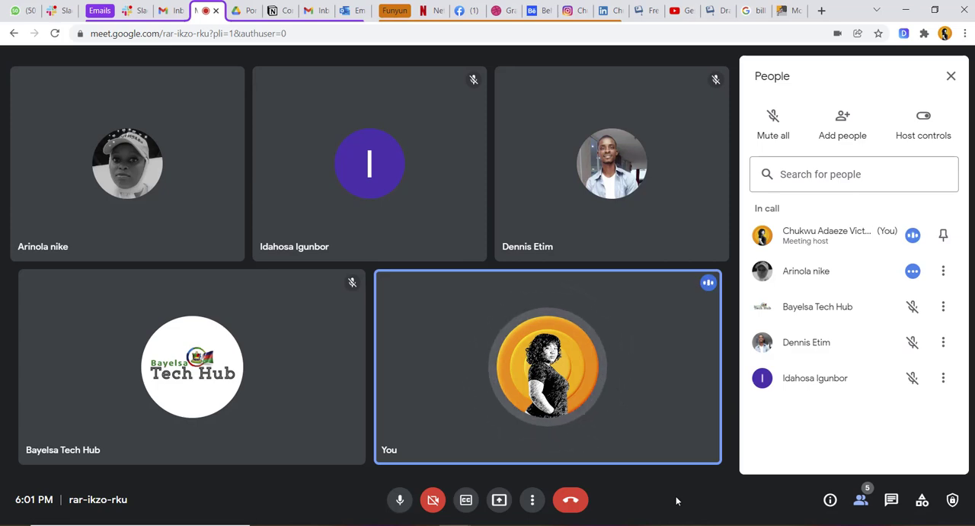
pyautogui.click(499, 504)
pyautogui.click(552, 412)
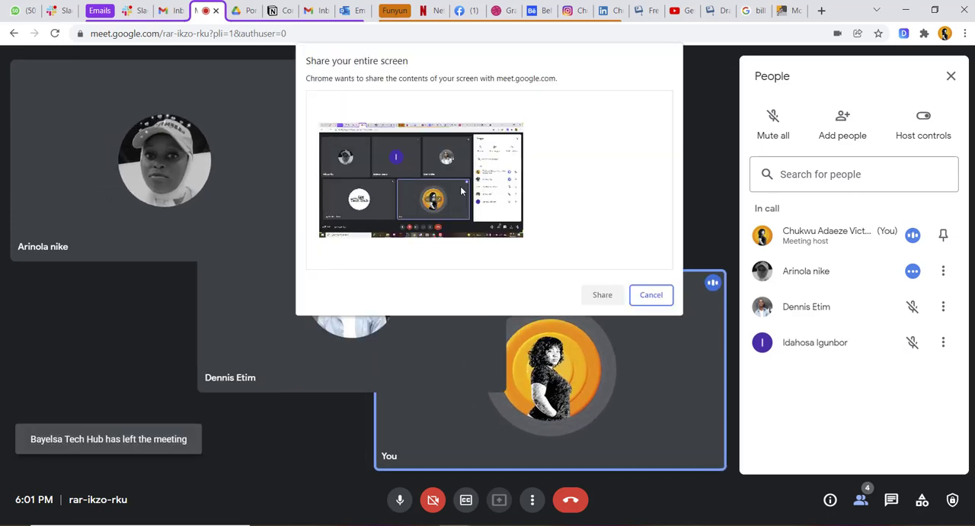
pyautogui.click(460, 191)
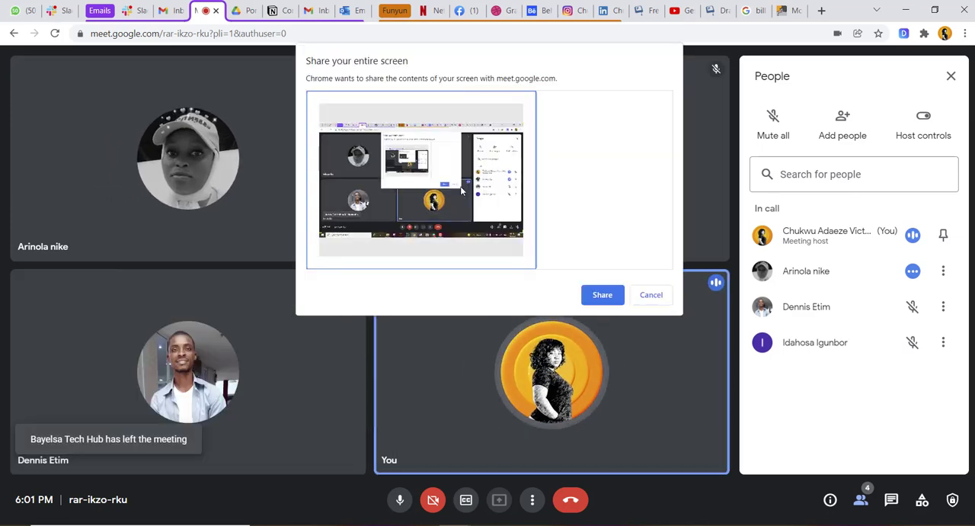
pyautogui.click(597, 297)
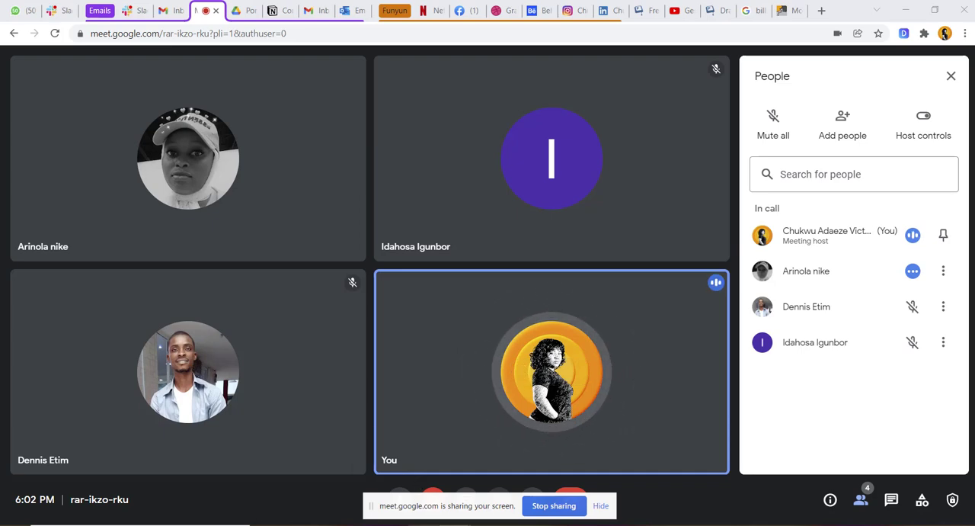
pyautogui.click(604, 509)
# - Switch to Photoshop, reset the foreground and background colours to black and white, and show Layer 1
pyautogui.click(424, 525)
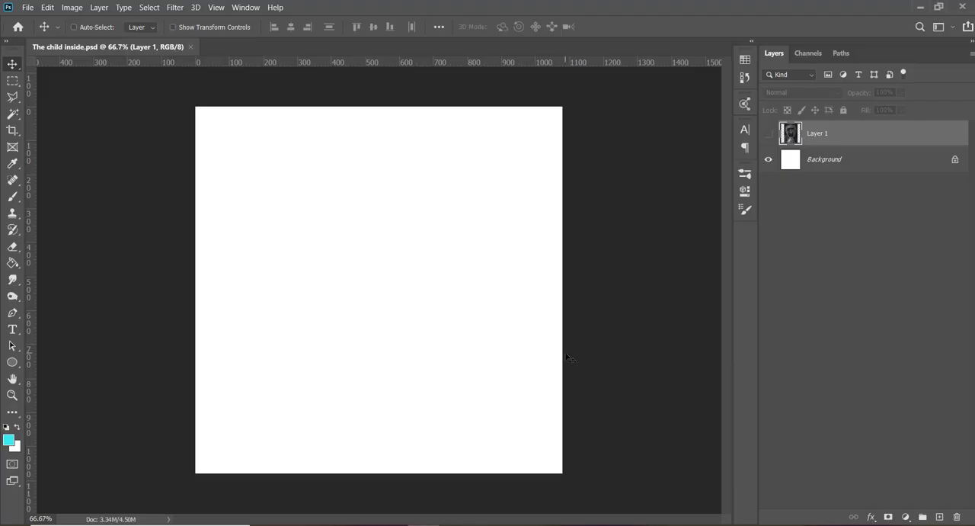
pyautogui.press('d')
pyautogui.click(769, 134)
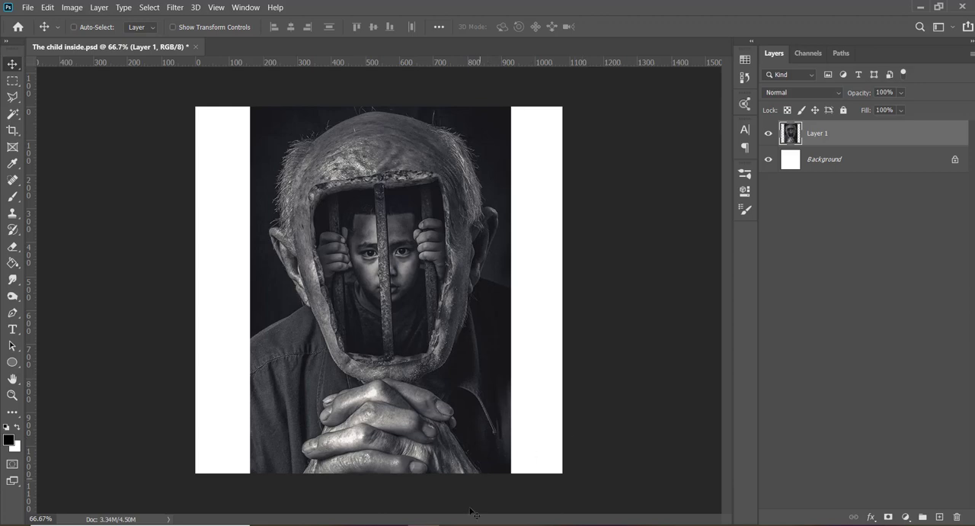
# - Switch to the Chrome window with the empty new tab and open freepik.com
pyautogui.moveTo(455, 524)
pyautogui.click(317, 497)
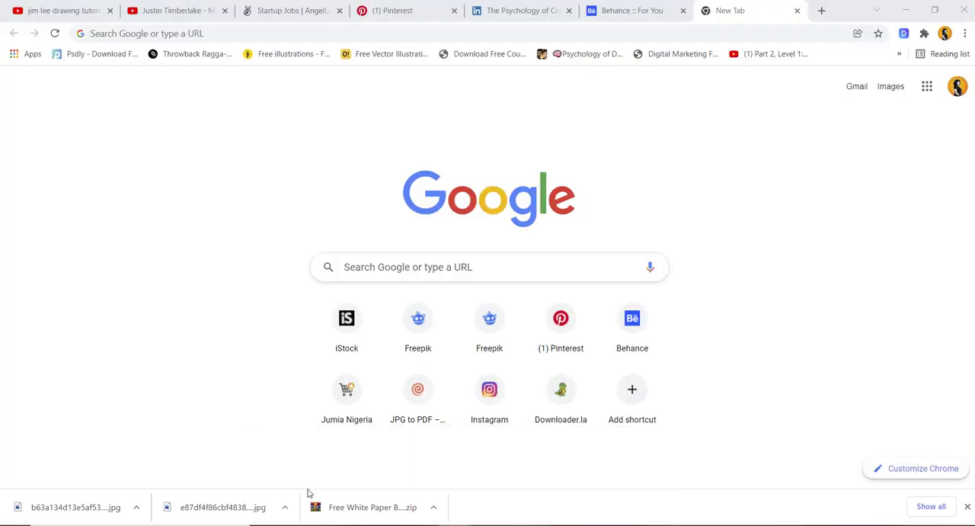
pyautogui.click(597, 35)
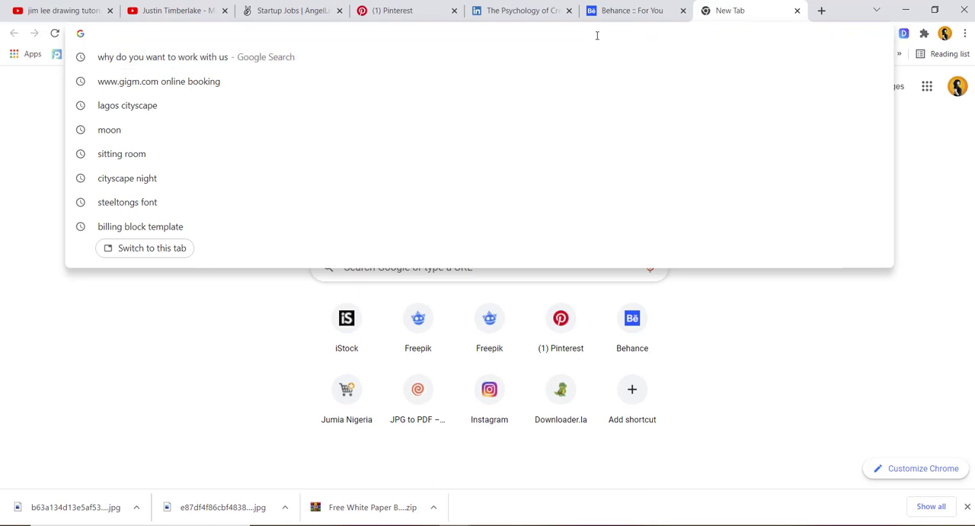
pyautogui.write('freepik.com')
pyautogui.press('Return')
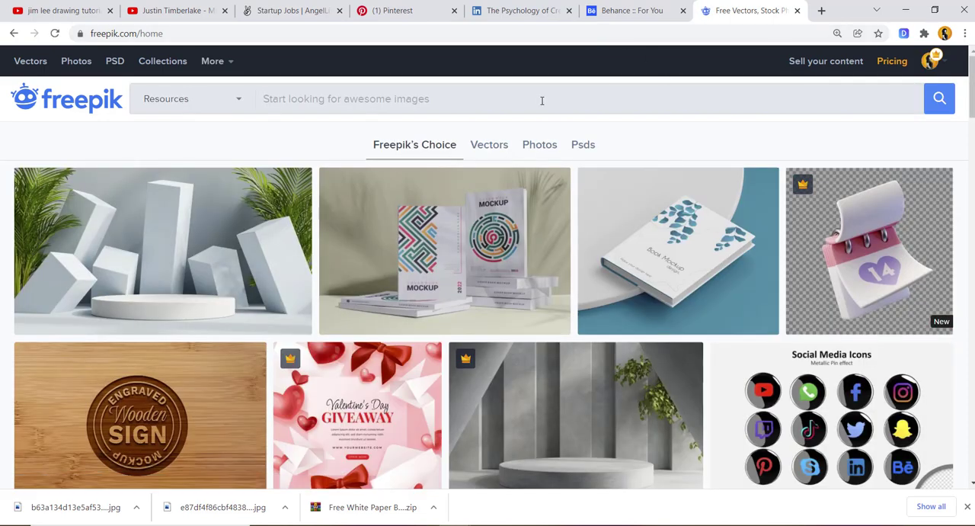
# - Search Freepik for "black model" and look through the resulting images
pyautogui.write('blac')
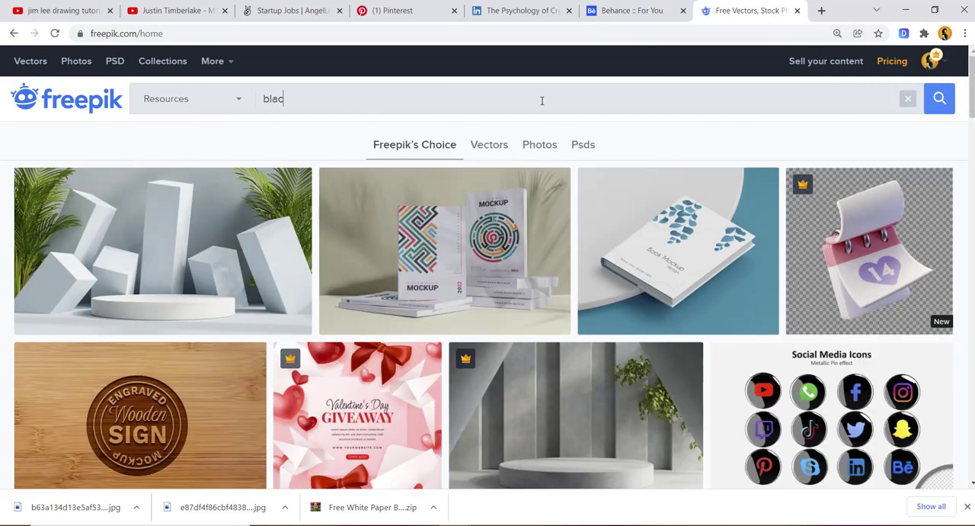
pyautogui.write('k mo')
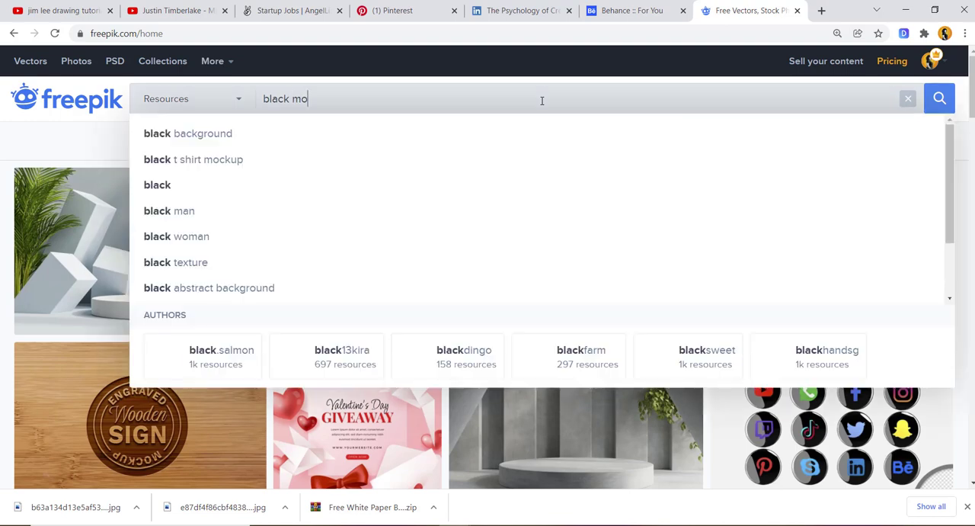
pyautogui.write('del')
pyautogui.press('Return')
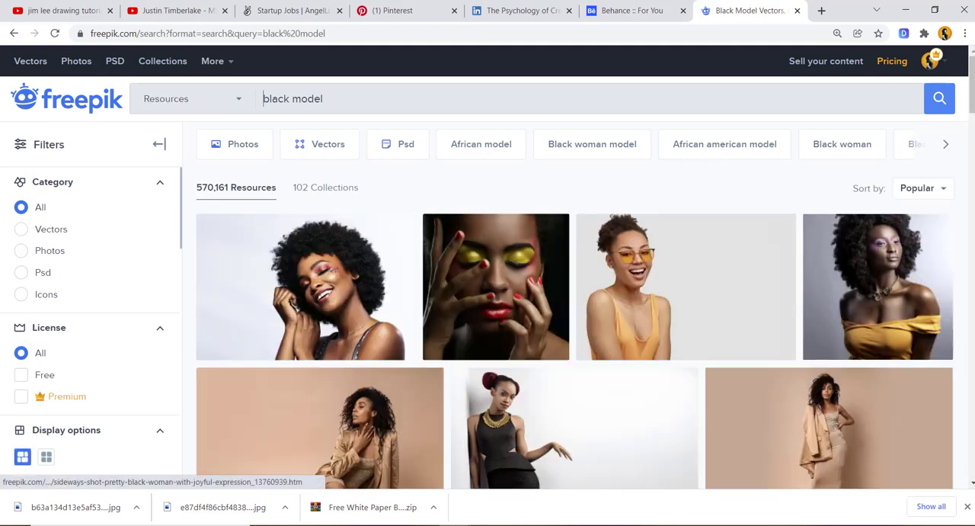
pyautogui.moveTo(974, 107); pyautogui.dragTo(974, 108)
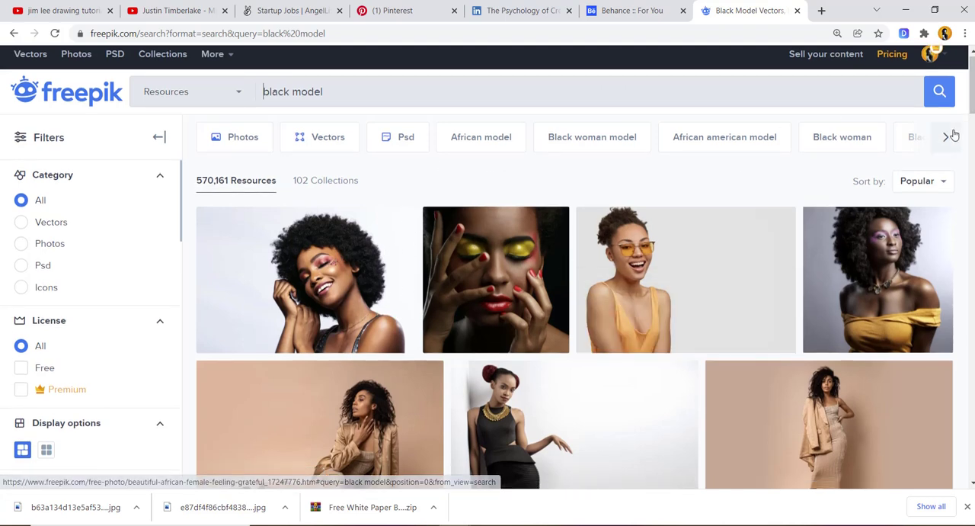
pyautogui.moveTo(973, 86)
pyautogui.mouseDown()
pyautogui.moveTo(973, 110)
pyautogui.moveTo(973, 99)
pyautogui.mouseUp()
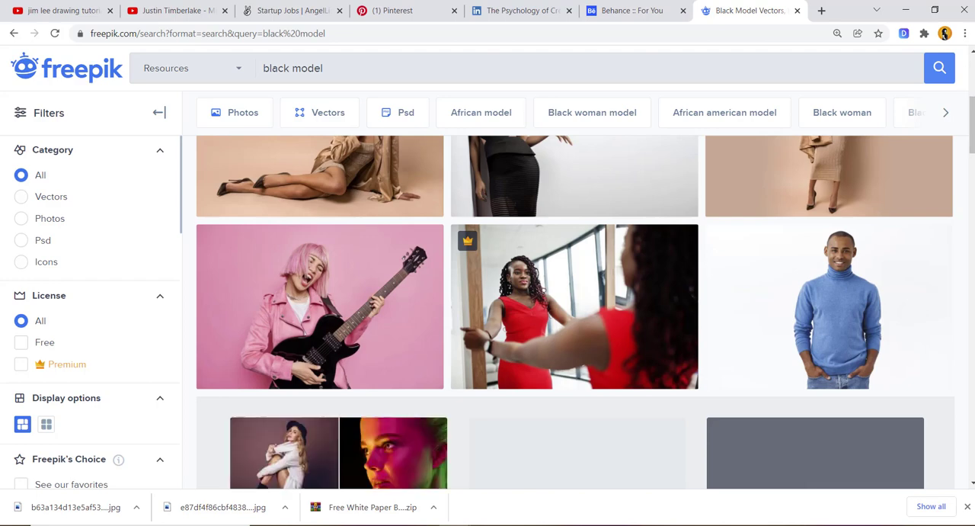
pyautogui.scroll(5, 973, 104)
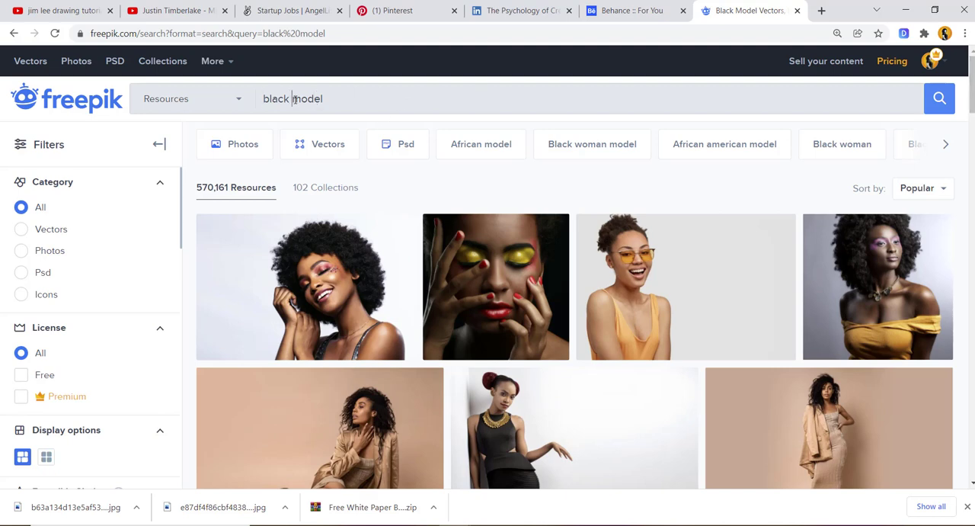
# - Change the Freepik search to "black woman close up" and run it
pyautogui.moveTo(292, 99); pyautogui.dragTo(377, 100)
pyautogui.write('woman ')
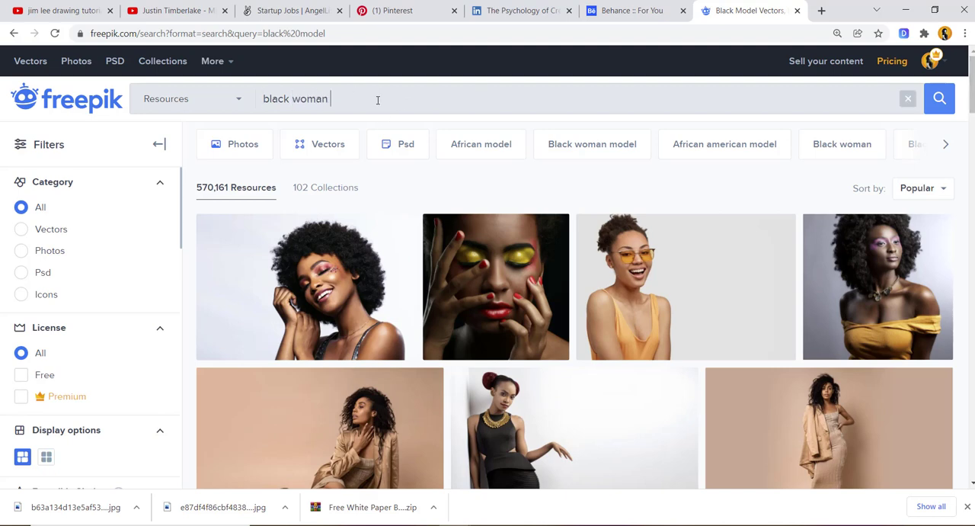
pyautogui.write('close up')
pyautogui.press('Return')
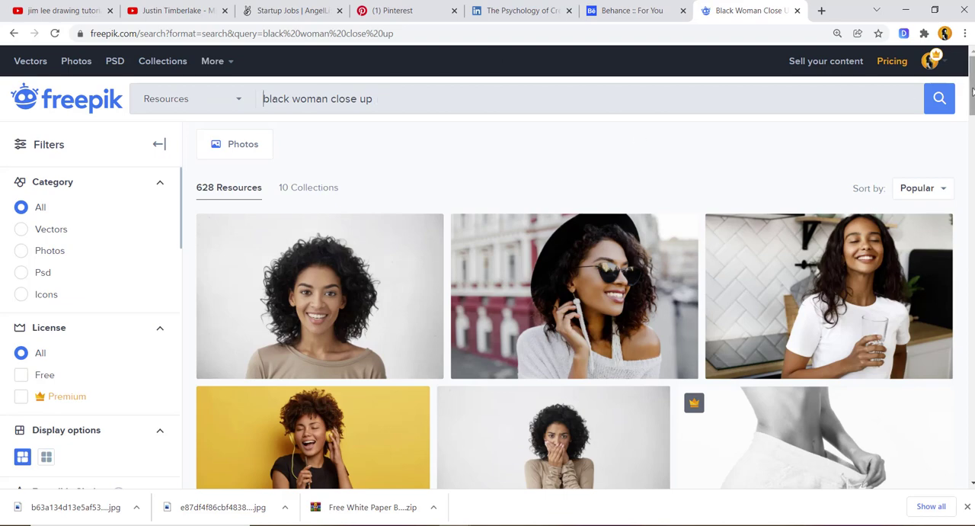
# - Look through the search results and open the Curly Hair collection in a new tab
pyautogui.moveTo(972, 95); pyautogui.dragTo(972, 156)
pyautogui.scroll(2, 972, 71)
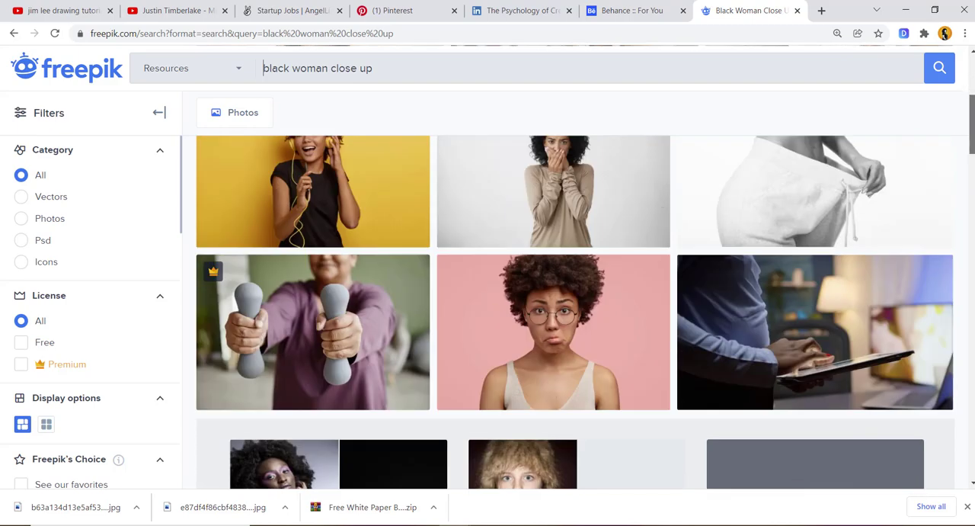
pyautogui.scroll(3, 973, 79)
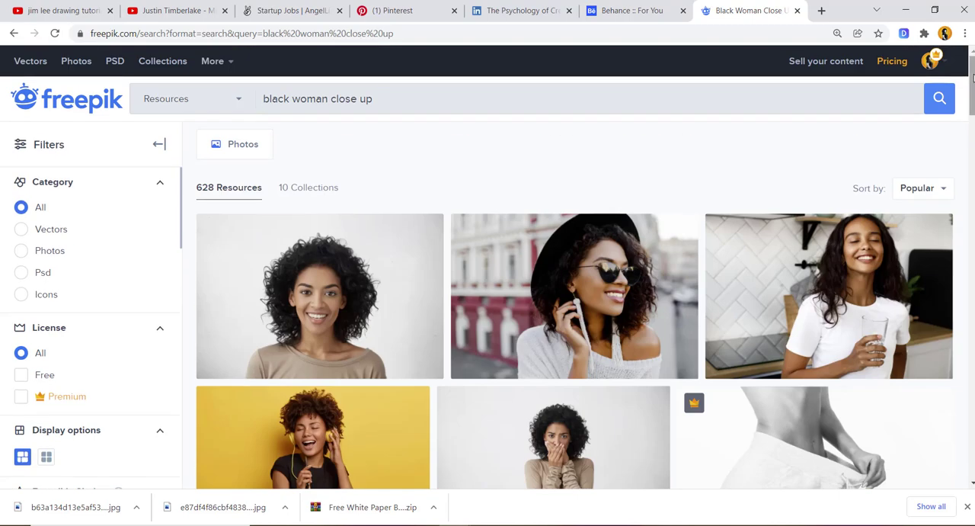
pyautogui.scroll(-3, 973, 77)
pyautogui.scroll(-3, 973, 78)
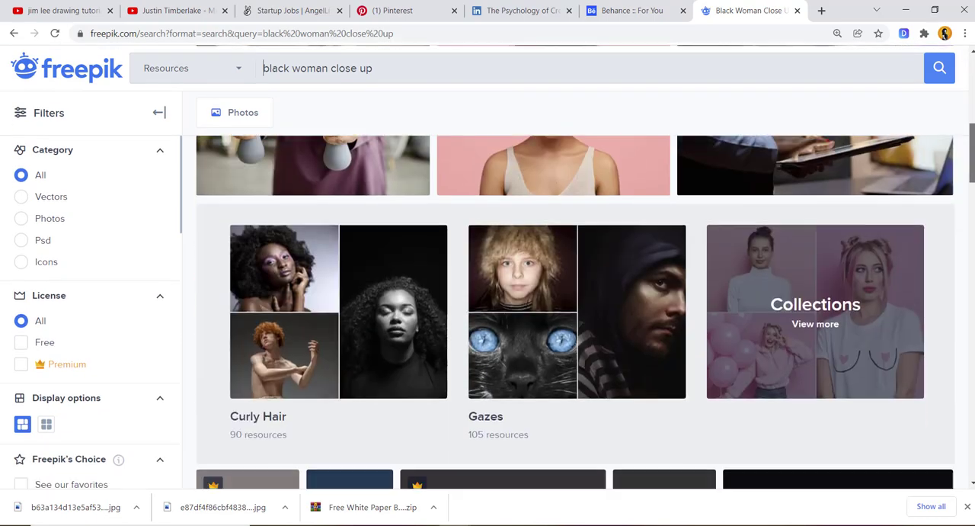
pyautogui.scroll(3, 973, 78)
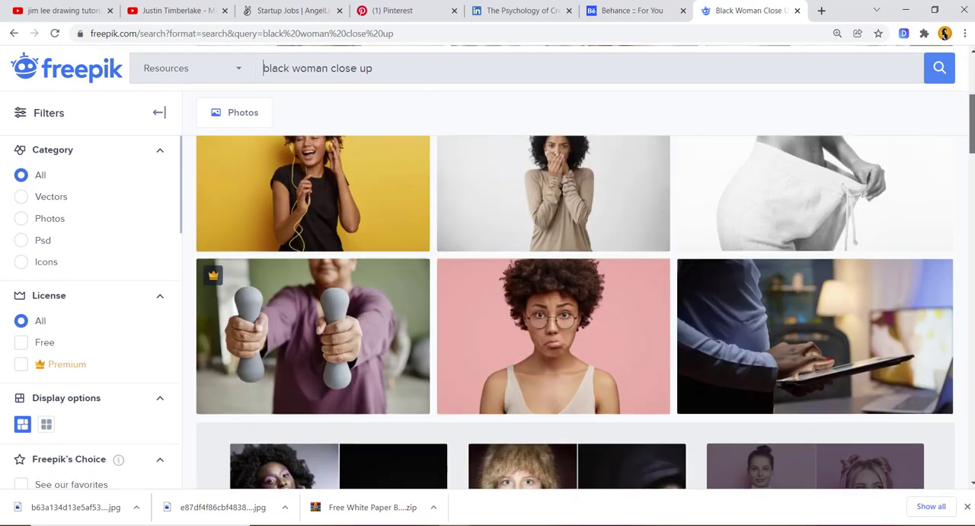
pyautogui.scroll(-6, 973, 149)
pyautogui.scroll(3, 973, 149)
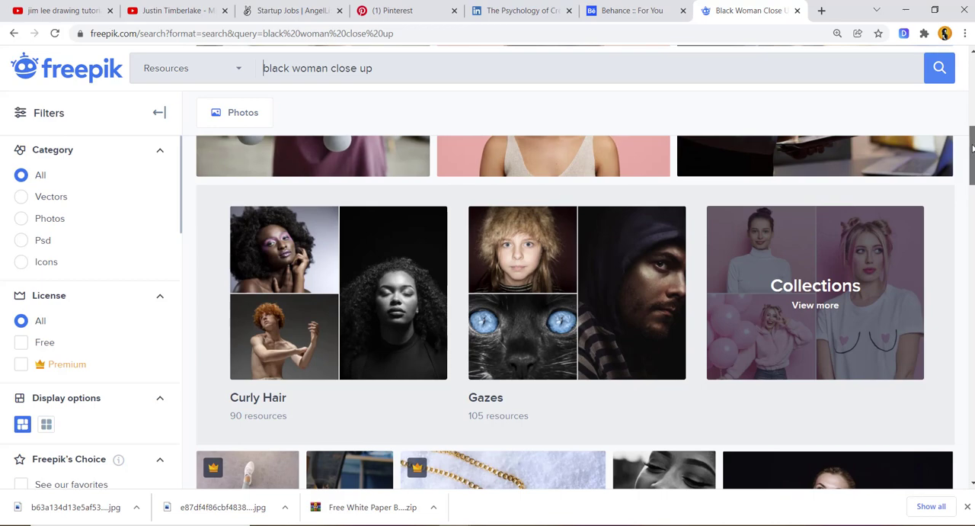
pyautogui.moveTo(973, 148); pyautogui.dragTo(973, 154)
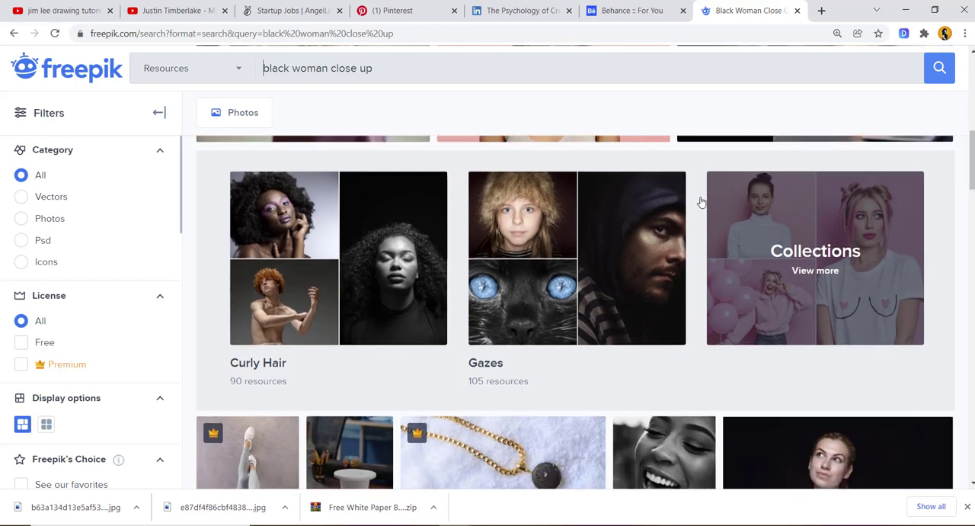
pyautogui.middleClick(397, 254)
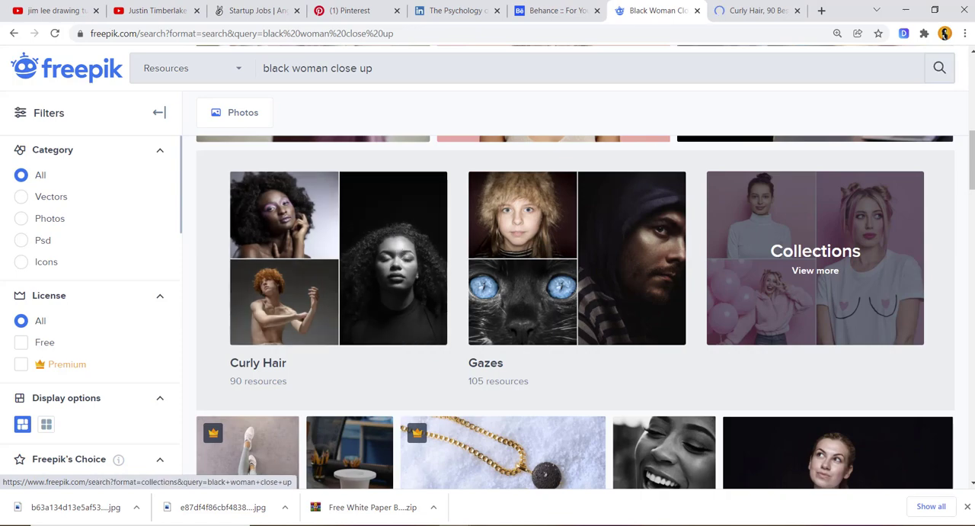
# - Check the remaining search results, then open the Black and white minimal portrait from the Curly Hair collection in a new tab
pyautogui.moveTo(973, 174); pyautogui.dragTo(973, 390)
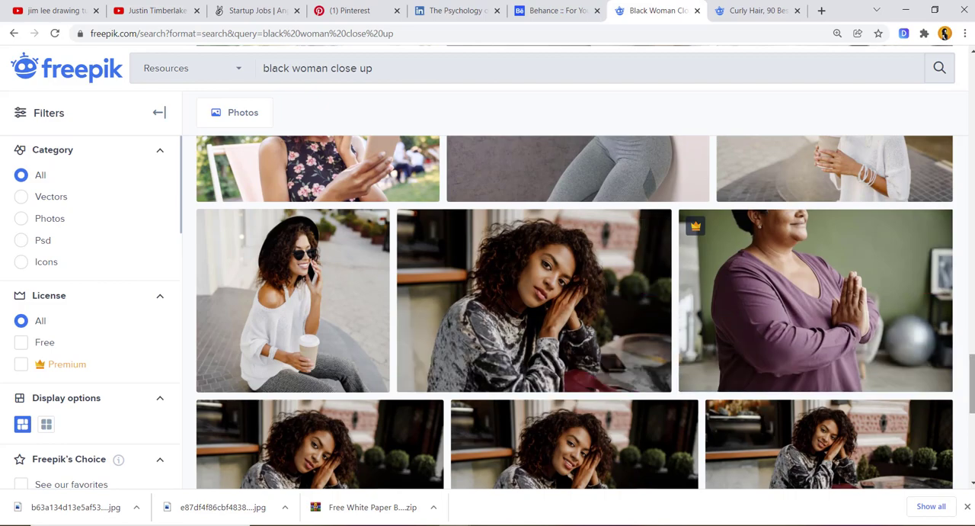
pyautogui.moveTo(973, 385); pyautogui.dragTo(973, 420)
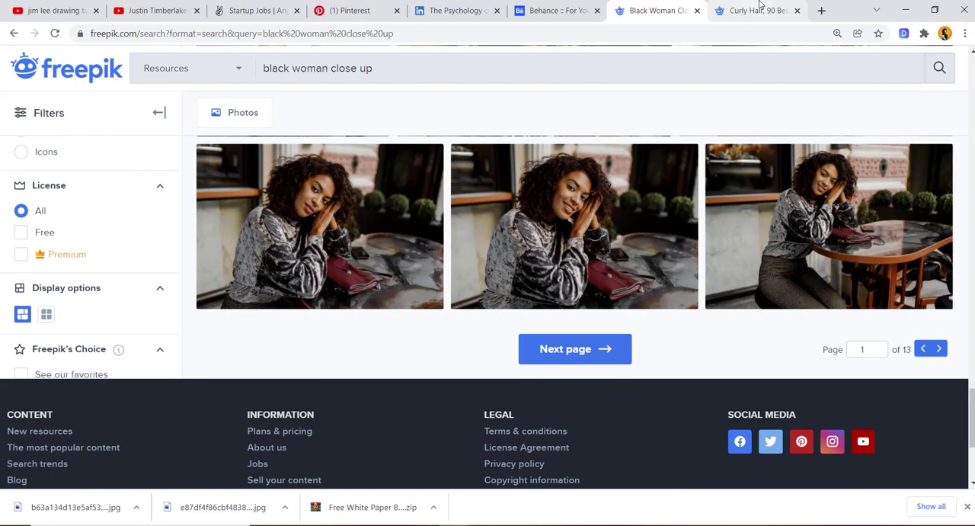
pyautogui.click(760, 7)
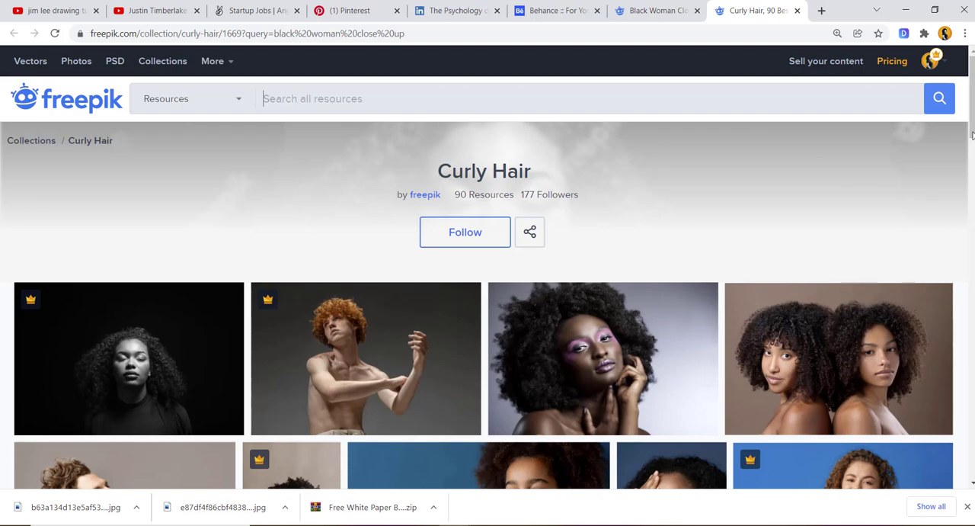
pyautogui.scroll(-2, 972, 136)
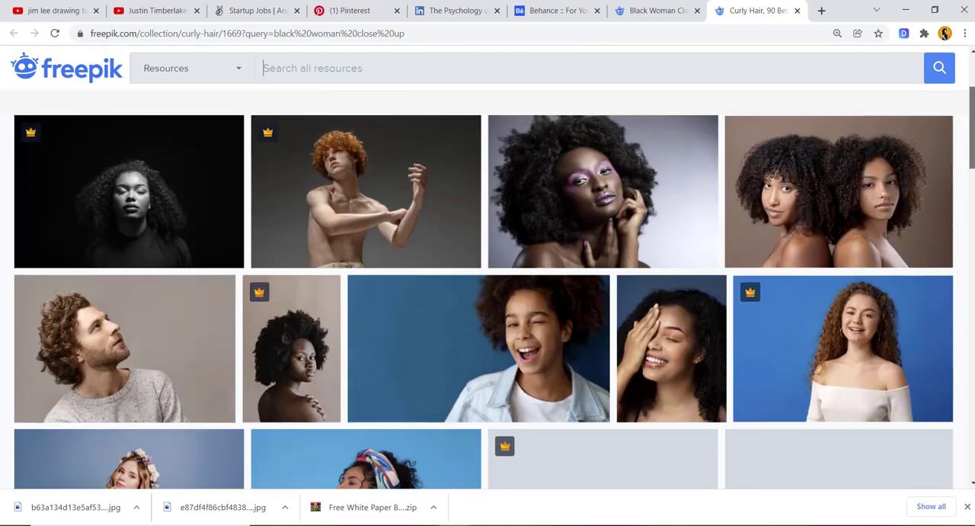
pyautogui.middleClick(122, 197)
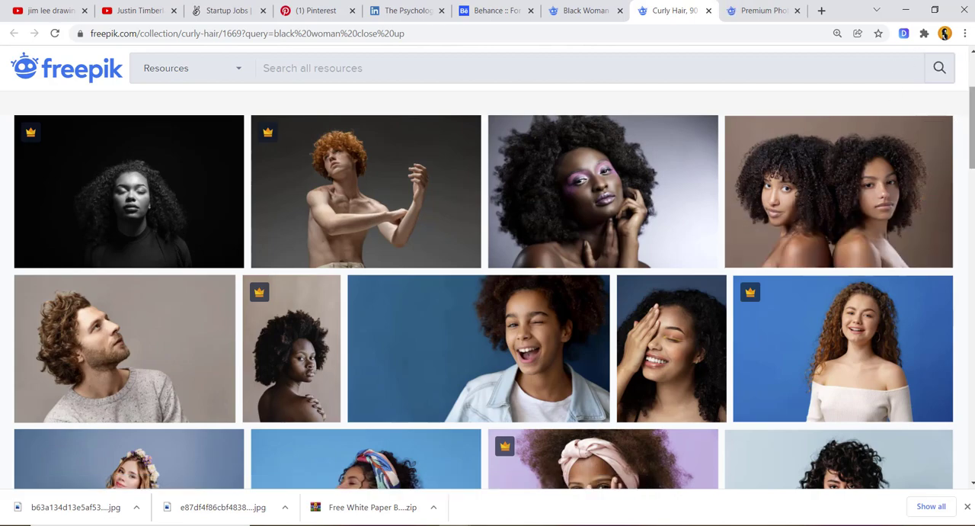
# - Browse the rest of the Curly Hair collection, then download the Black and white minimal portrait photo from its page
pyautogui.scroll(-4, 487, 289)
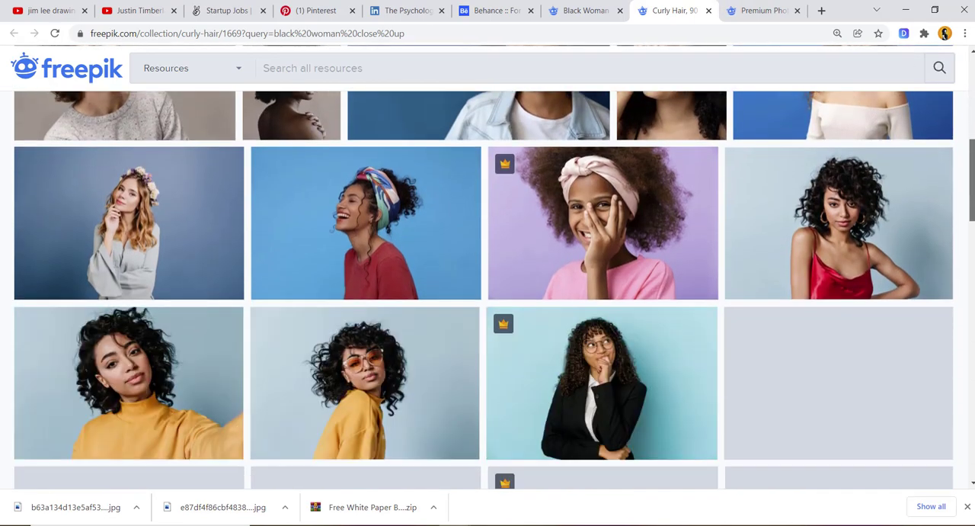
pyautogui.scroll(-5, 487, 289)
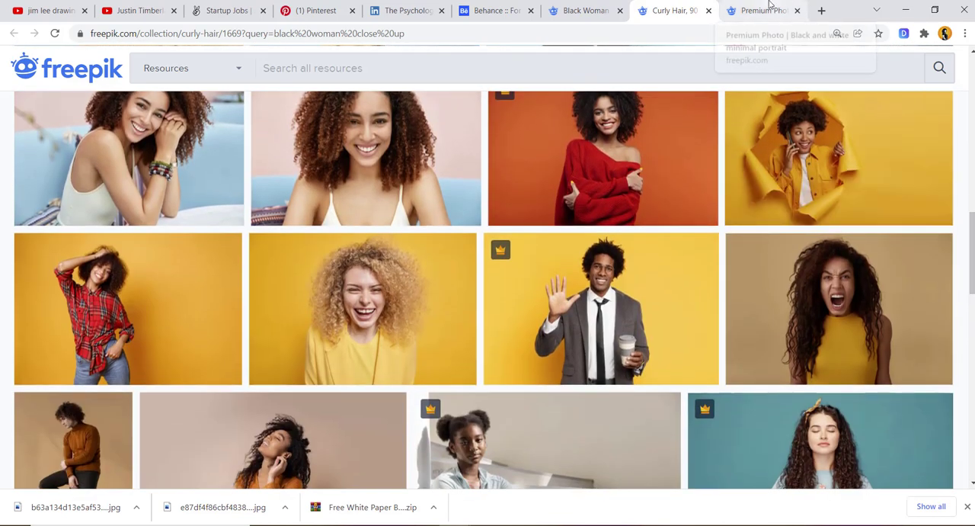
pyautogui.click(766, 10)
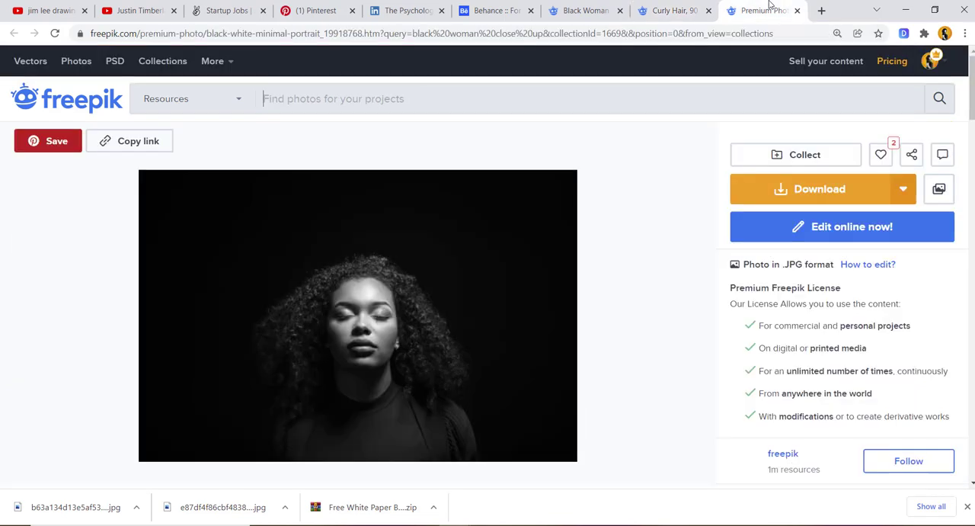
pyautogui.click(824, 196)
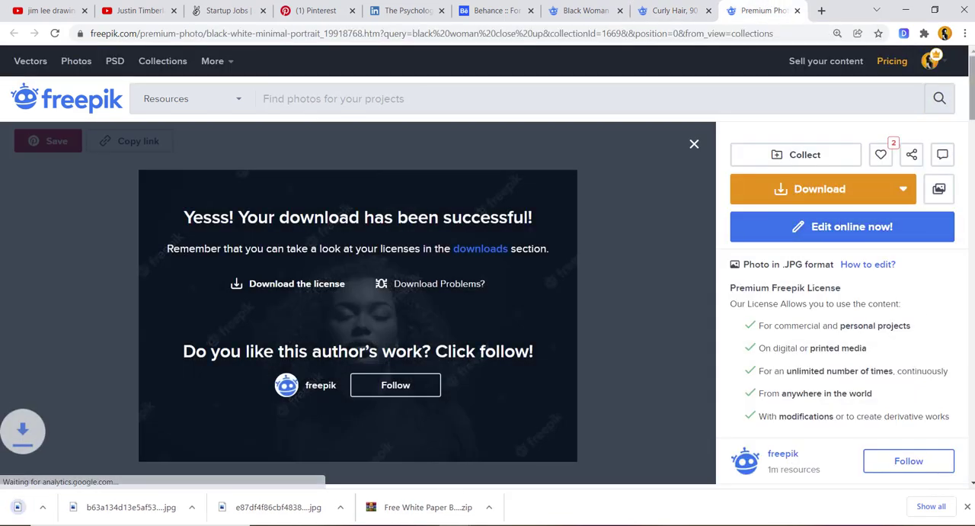
pyautogui.scroll(-2, 488, 304)
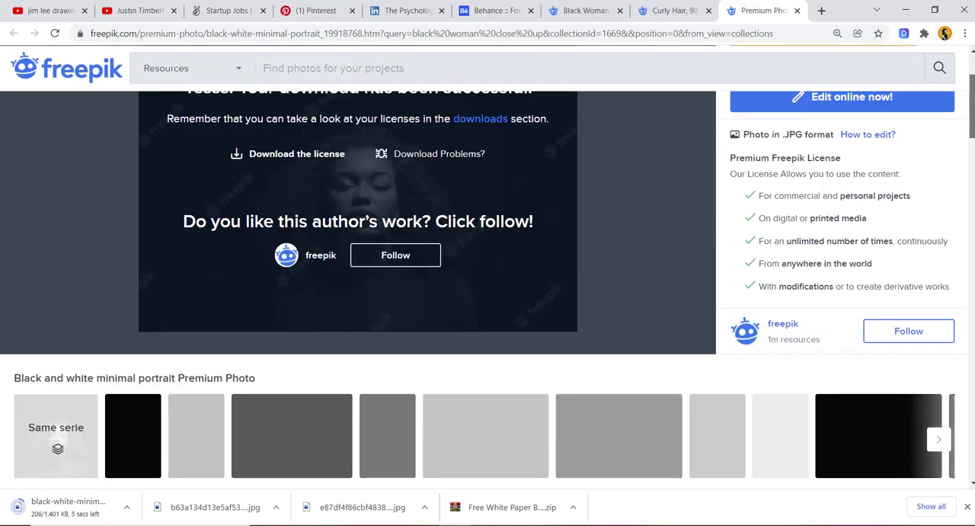
pyautogui.scroll(-2, 488, 305)
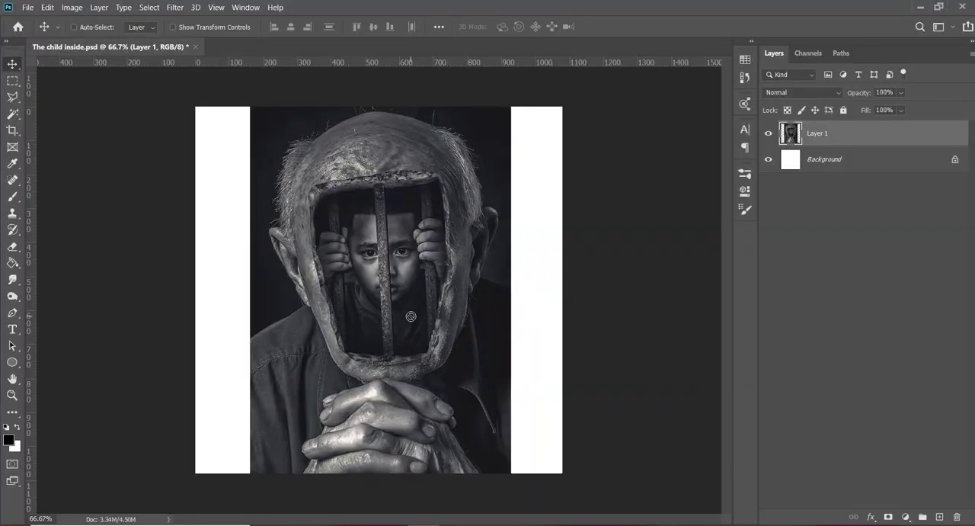
# - Place the black-white-minimal-portrait photo scaled to 24.80%, centre its face on the canvas, and move Layer 1 above it
pyautogui.moveTo(411, 315); pyautogui.dragTo(411, 315)
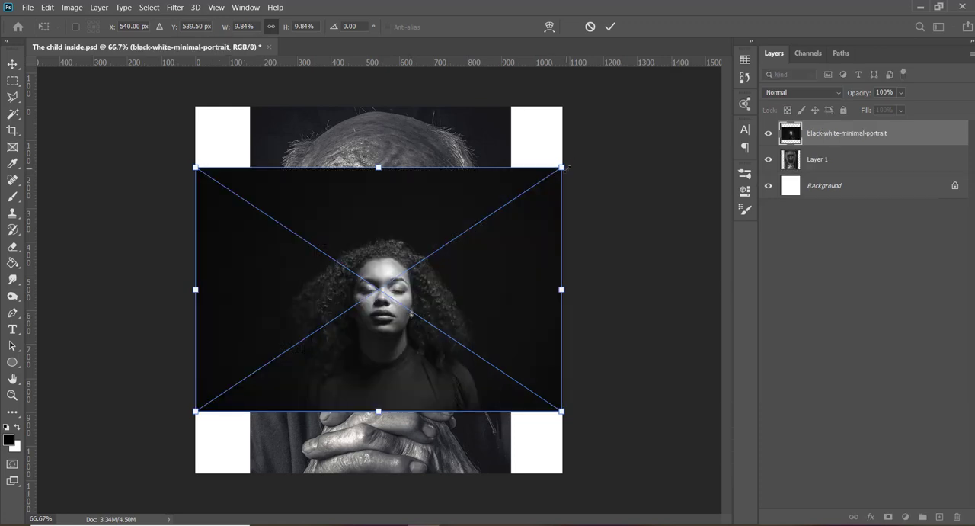
pyautogui.moveTo(569, 168); pyautogui.dragTo(728, 61)
pyautogui.moveTo(482, 389); pyautogui.dragTo(470, 344)
pyautogui.moveTo(716, 259); pyautogui.dragTo(838, 239)
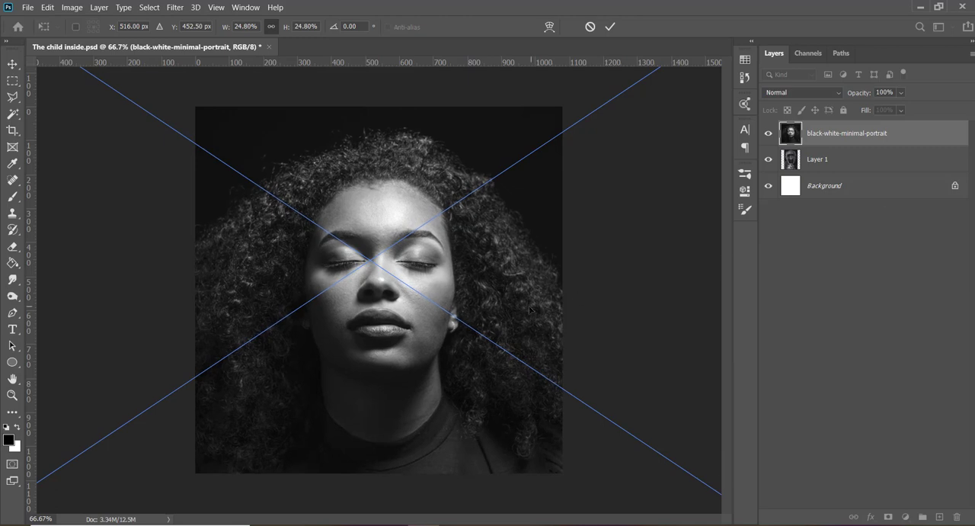
pyautogui.moveTo(535, 315); pyautogui.dragTo(532, 288)
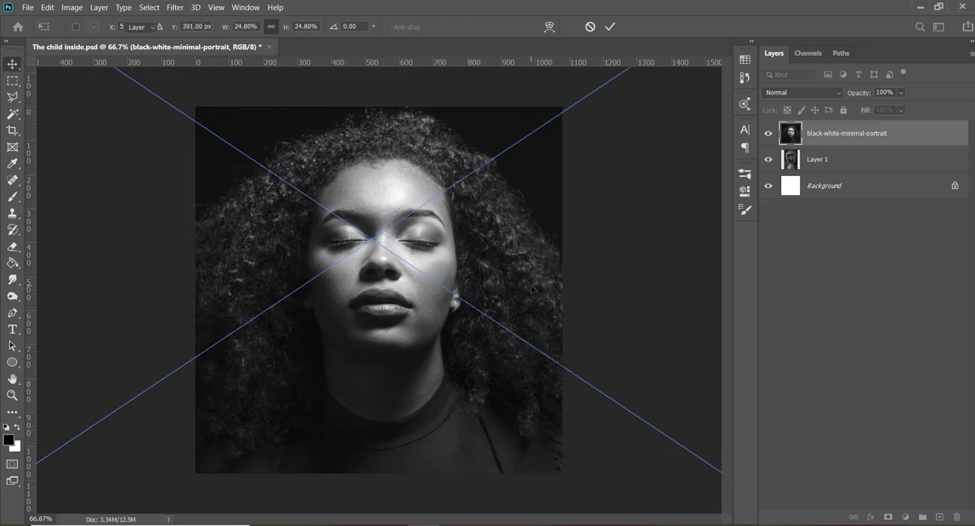
pyautogui.press('Return')
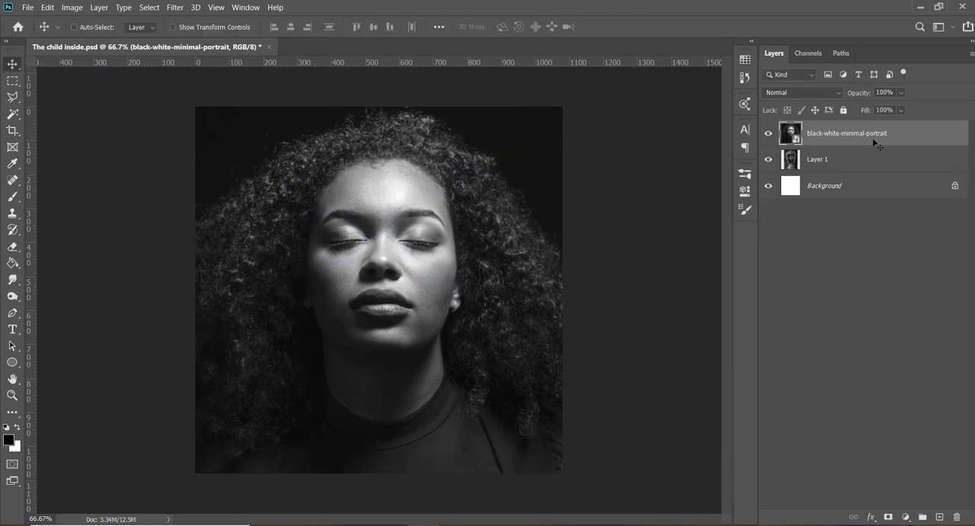
pyautogui.moveTo(866, 164); pyautogui.dragTo(868, 123)
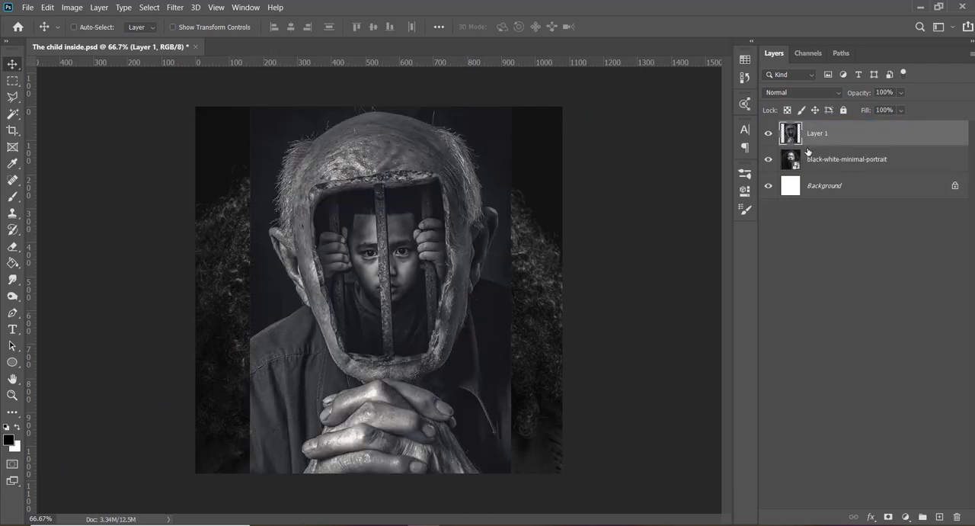
# - Hide Layer 1 and add a new empty layer directly above the portrait layer
pyautogui.click(769, 134)
pyautogui.click(769, 134)
pyautogui.click(768, 133)
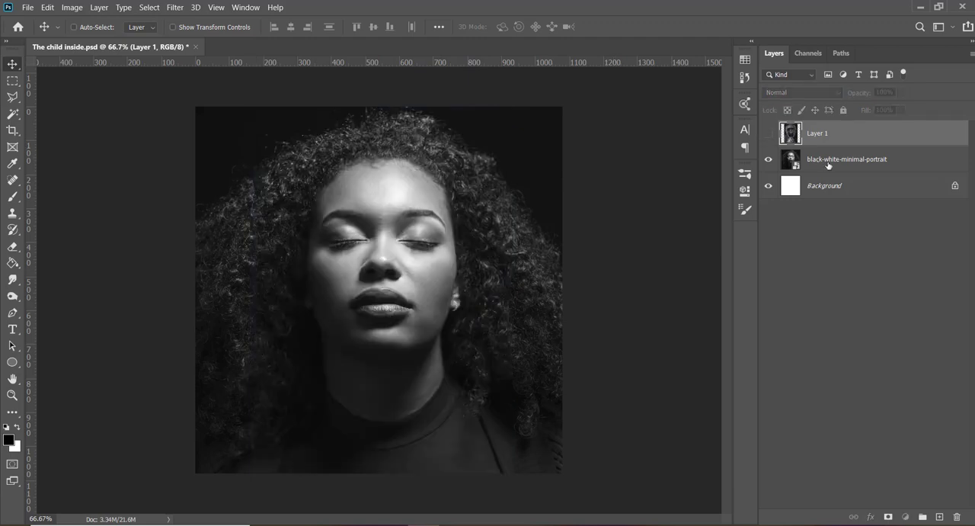
pyautogui.click(829, 165)
pyautogui.click(940, 518)
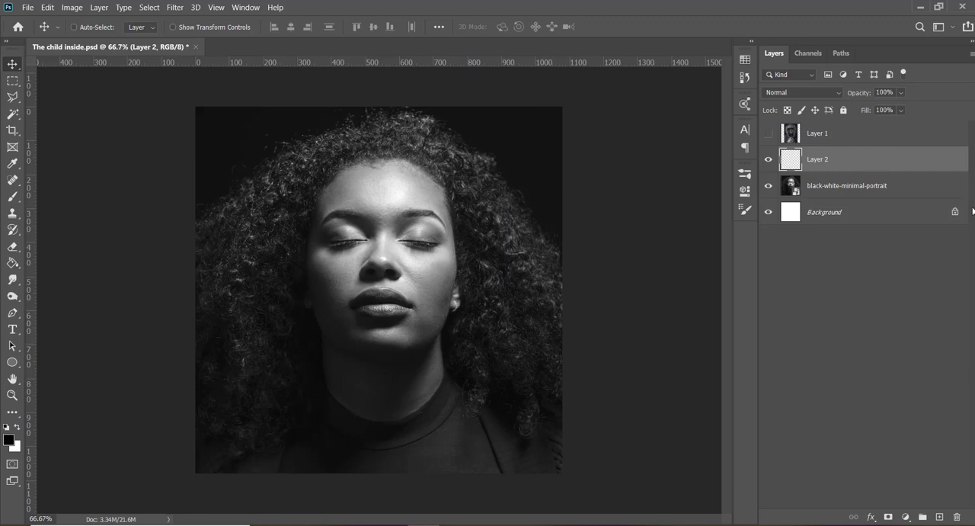
# - With the portrait layer selected, trace a Pen path from the forehead down one side of the face, across the chin and up the other cheek
pyautogui.press('p')
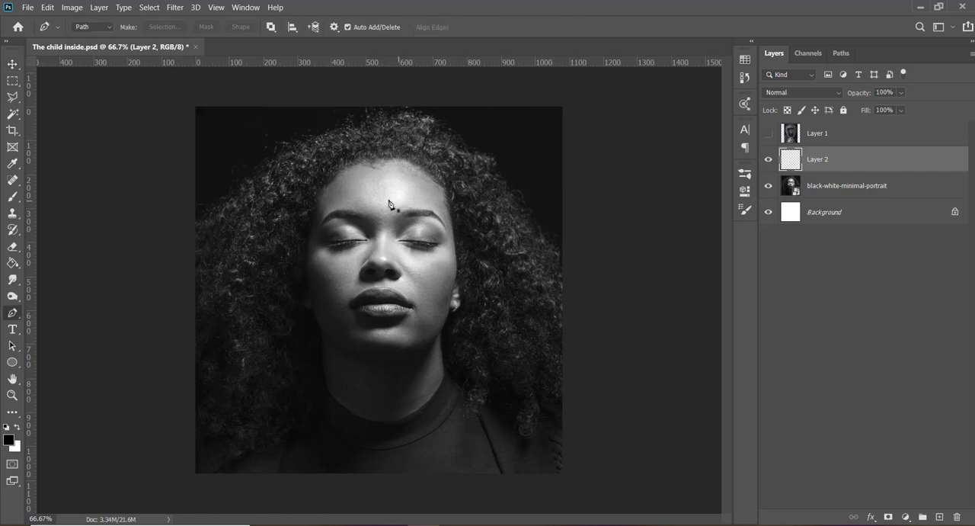
pyautogui.click(815, 187)
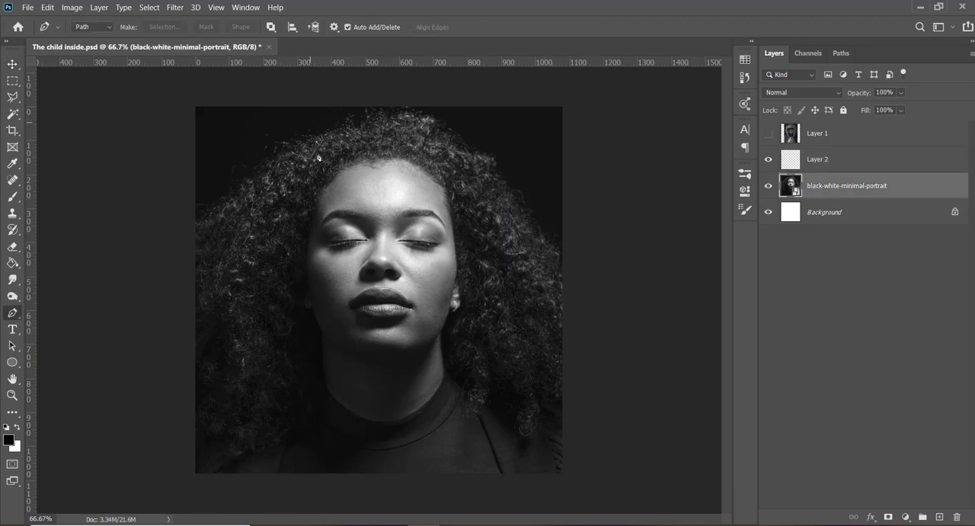
pyautogui.click(370, 183)
pyautogui.moveTo(344, 190); pyautogui.dragTo(336, 199)
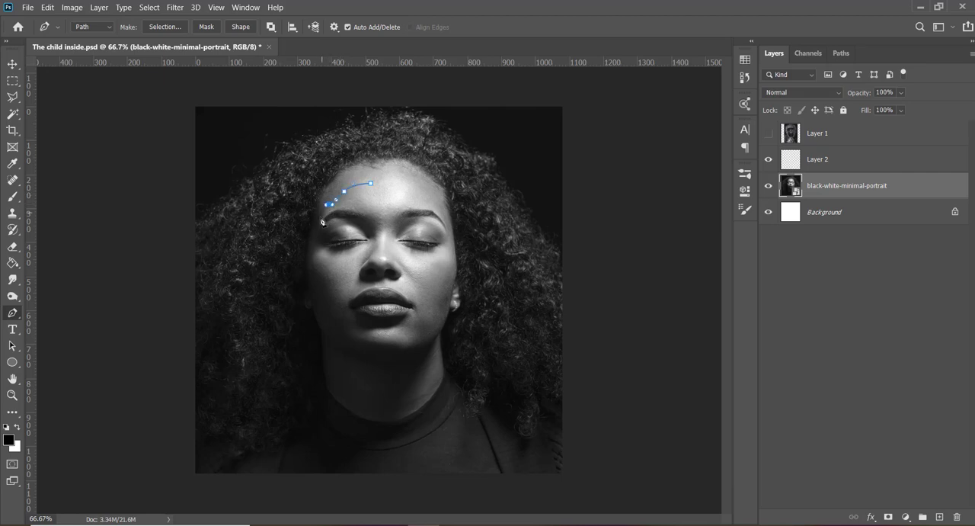
pyautogui.click(321, 218)
pyautogui.moveTo(340, 189); pyautogui.dragTo(330, 195)
pyautogui.moveTo(321, 251); pyautogui.dragTo(321, 279)
pyautogui.moveTo(340, 331); pyautogui.dragTo(344, 336)
pyautogui.moveTo(411, 333); pyautogui.dragTo(439, 259)
# - Correct the path's temple corner and close it with a near-horizontal segment across the forehead
pyautogui.moveTo(435, 203); pyautogui.dragTo(423, 168)
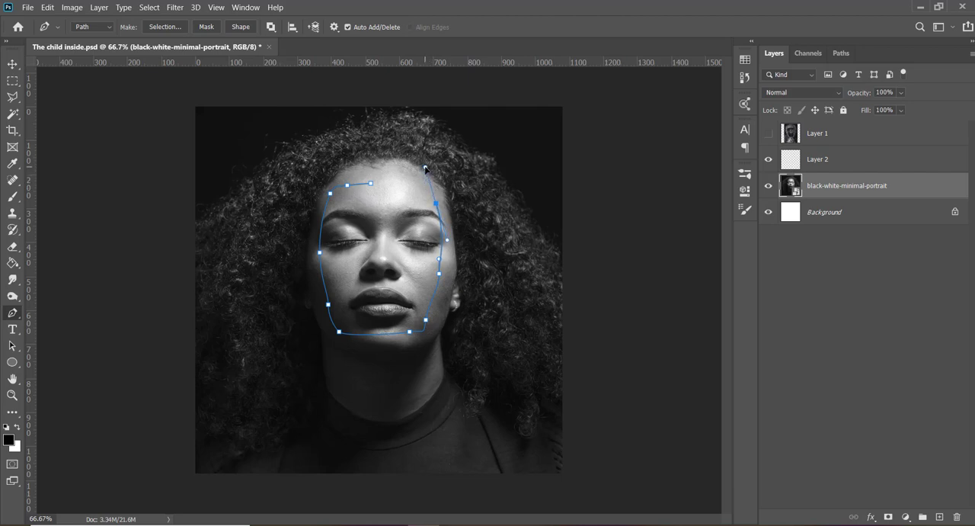
pyautogui.hotkey('ctrl', 'z')
pyautogui.moveTo(438, 207); pyautogui.dragTo(421, 176)
pyautogui.press('Delete')
pyautogui.moveTo(437, 202); pyautogui.dragTo(402, 187)
pyautogui.hotkey('ctrl', 'z')
pyautogui.moveTo(423, 185); pyautogui.dragTo(370, 185)
# - Convert the face path to a new anti-aliased selection with a feather radius of 0 pixels
pyautogui.rightClick(378, 213)
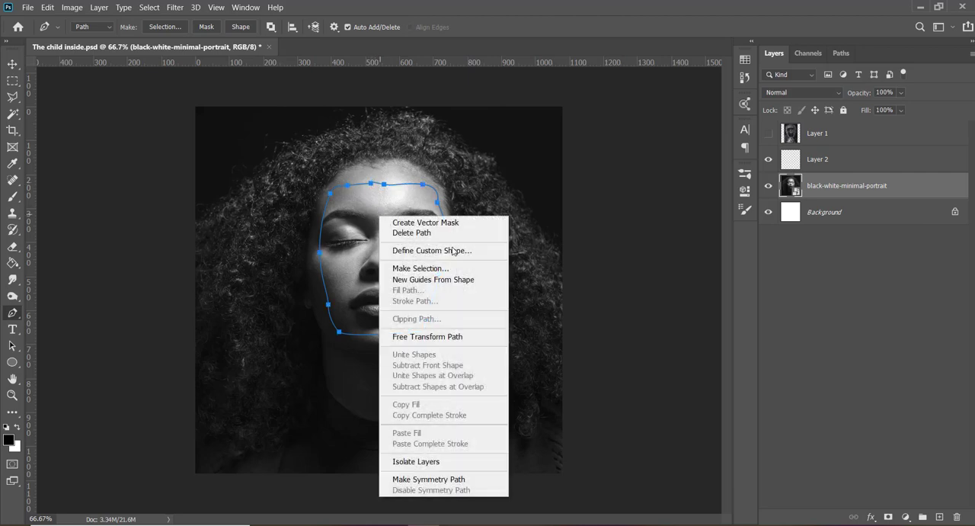
pyautogui.click(445, 268)
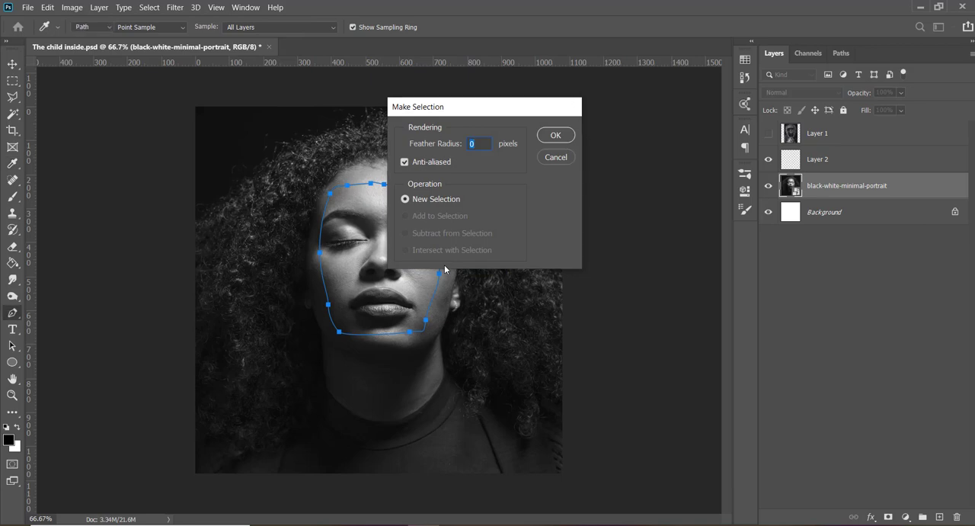
pyautogui.press('Return')
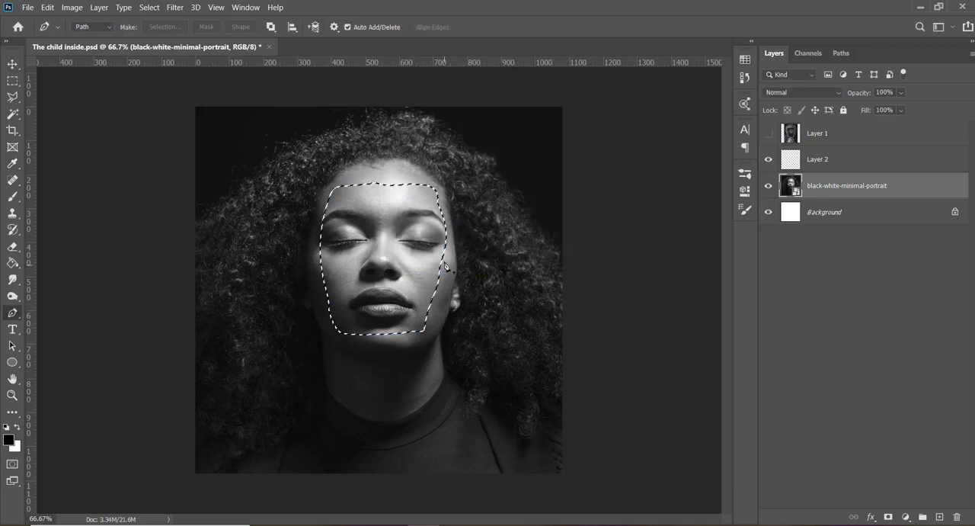
# - Add a layer mask from the selection to the portrait layer and invert it to cut out the face
pyautogui.click(888, 517)
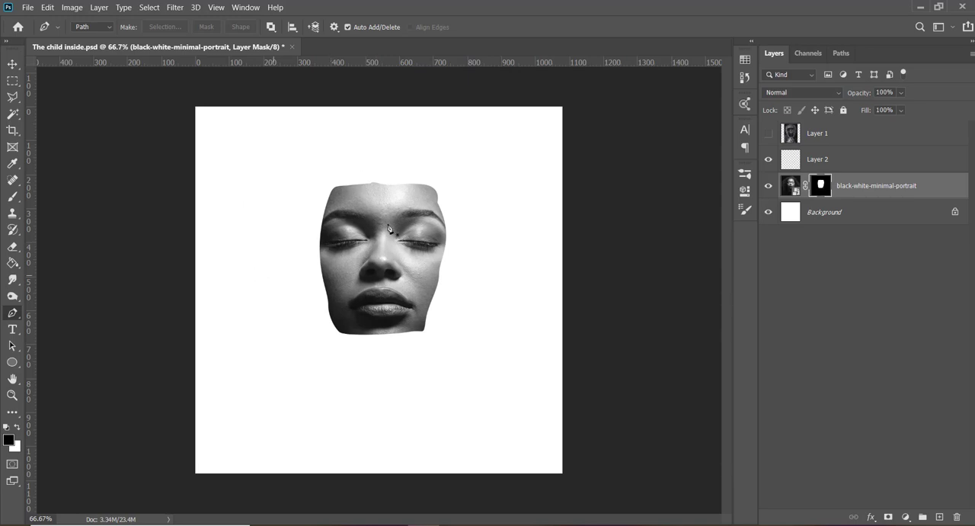
pyautogui.press('v')
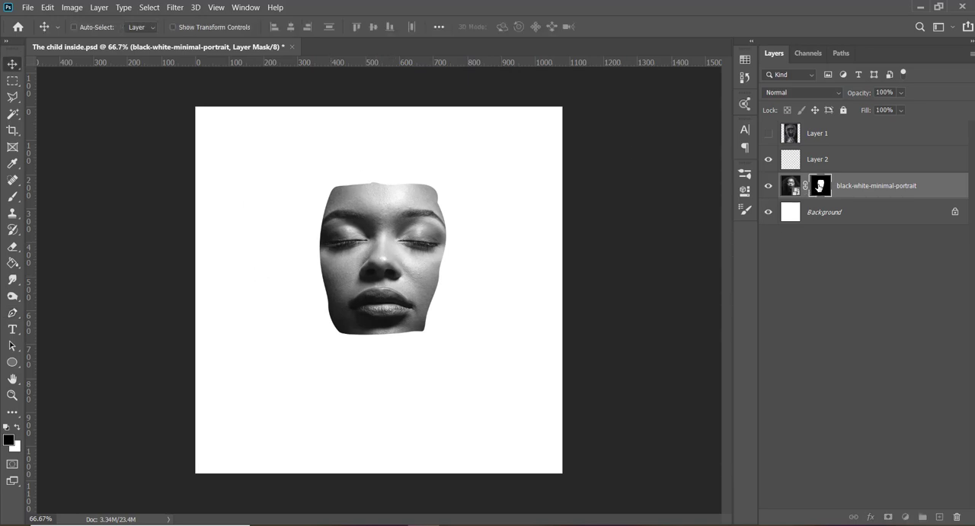
pyautogui.hotkey('ctrl', 'i')
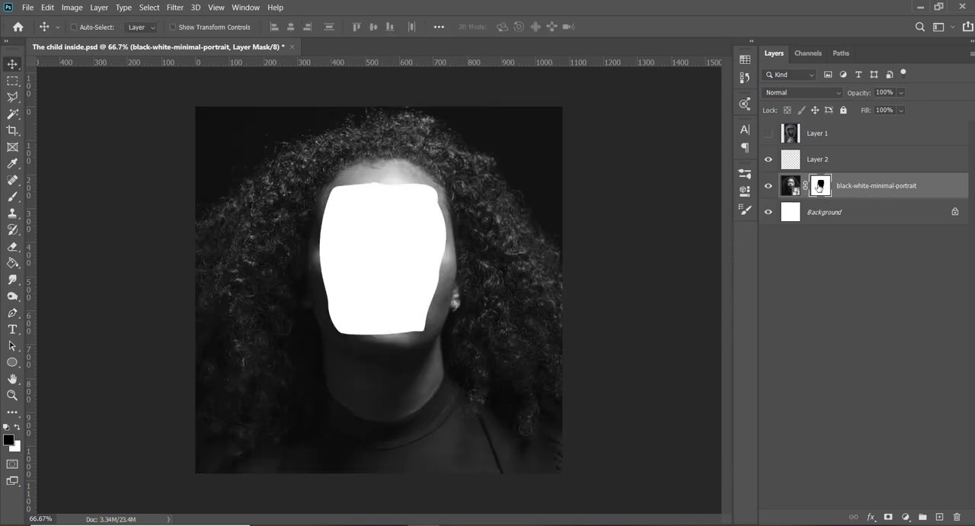
# - Unlock the background layer and draw a black rectangle about 1108 by 1118 px above it, covering the canvas behind the portrait
pyautogui.click(954, 212)
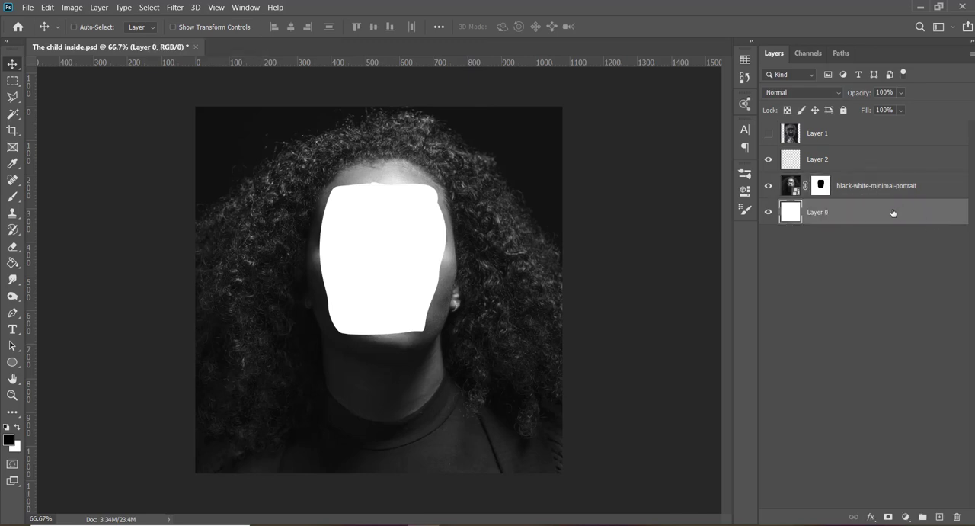
pyautogui.click(13, 364)
pyautogui.rightClick(16, 366)
pyautogui.click(69, 361)
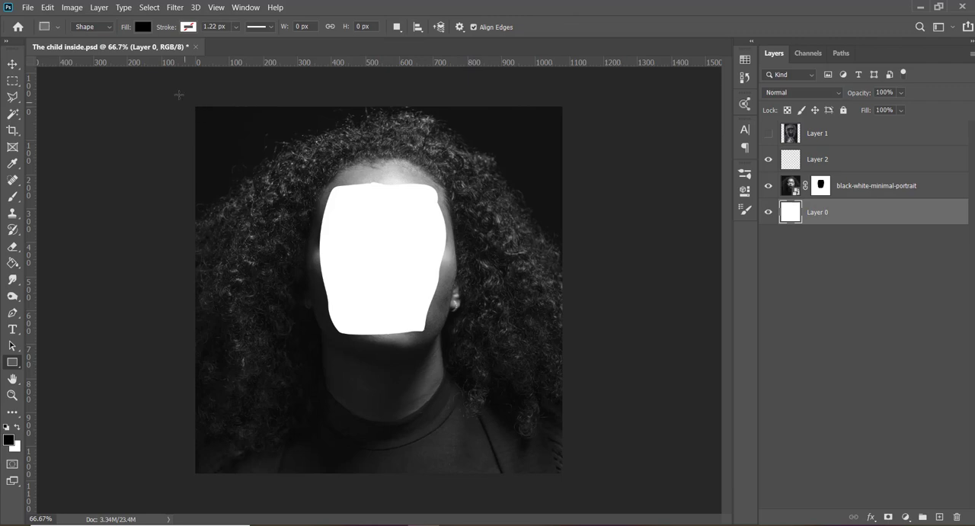
pyautogui.moveTo(188, 100); pyautogui.dragTo(563, 480)
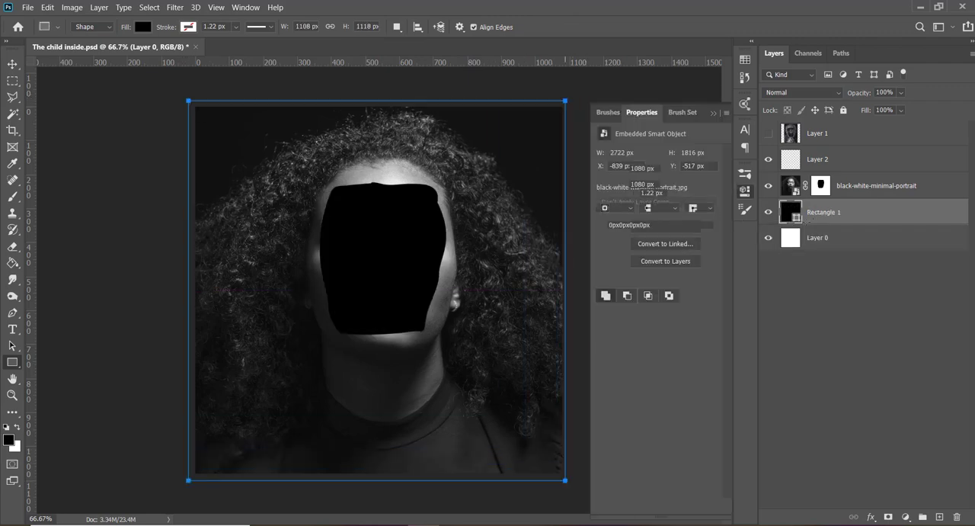
pyautogui.click(713, 113)
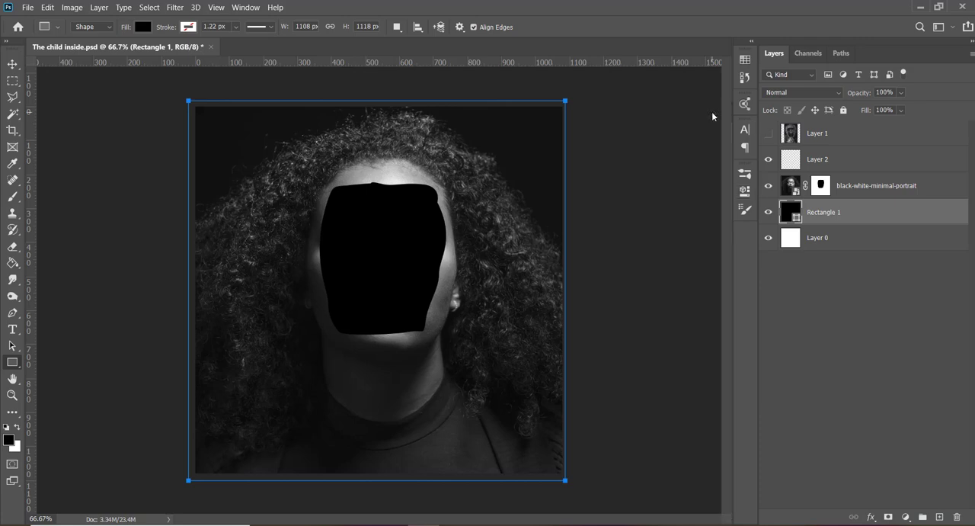
pyautogui.press('v')
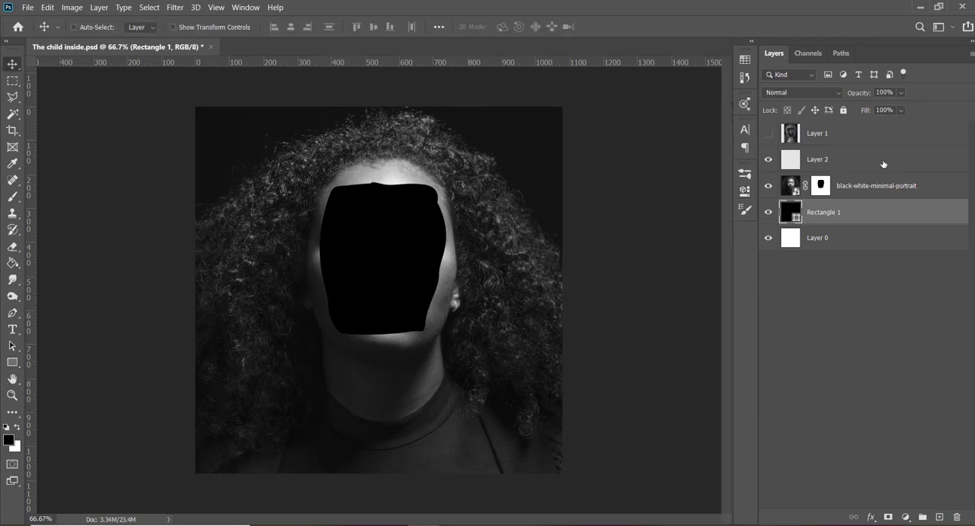
pyautogui.click(868, 188)
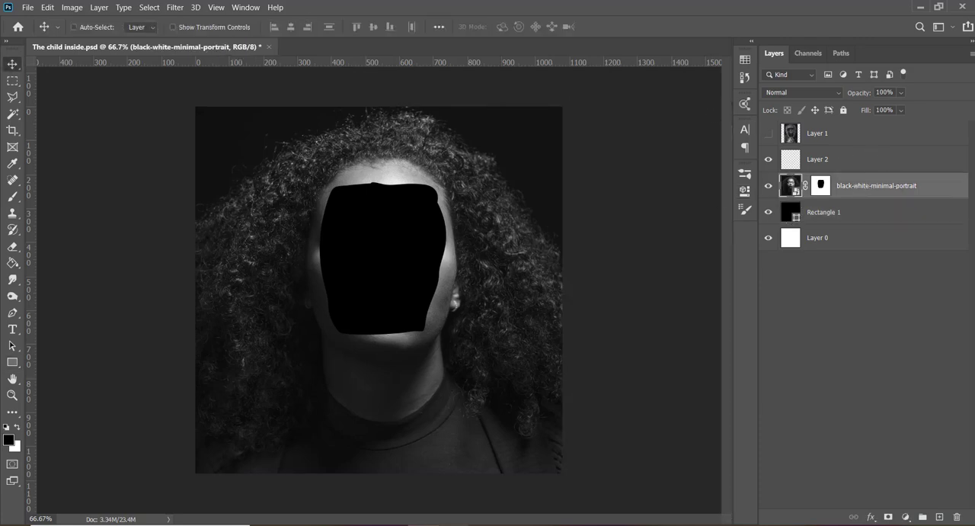
# - Switch to Chrome and search Google for "concrete window" in a new tab
pyautogui.moveTo(457, 514)
pyautogui.click(457, 473)
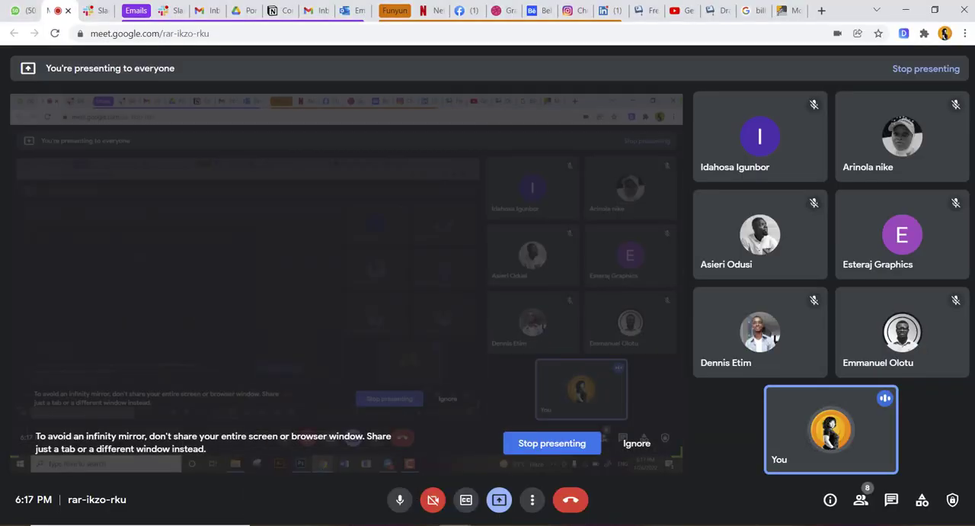
pyautogui.click(316, 480)
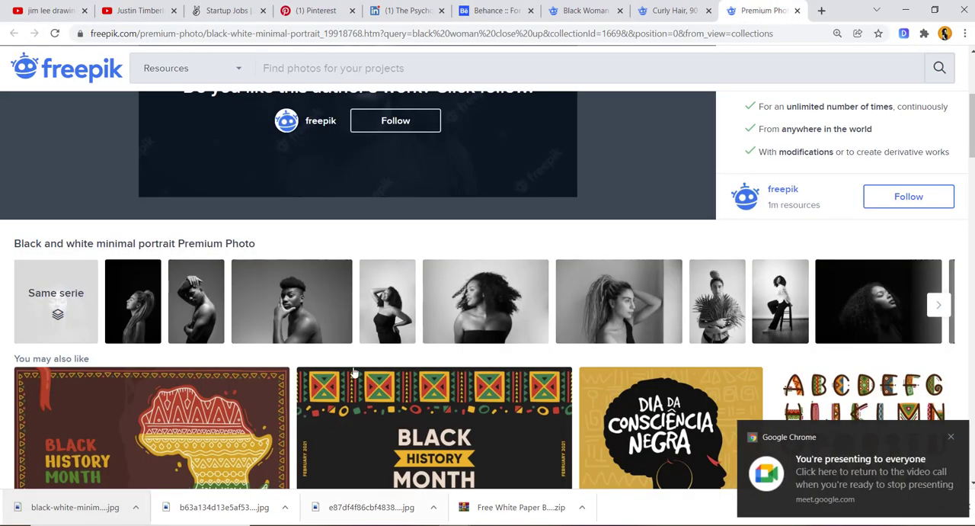
pyautogui.click(821, 10)
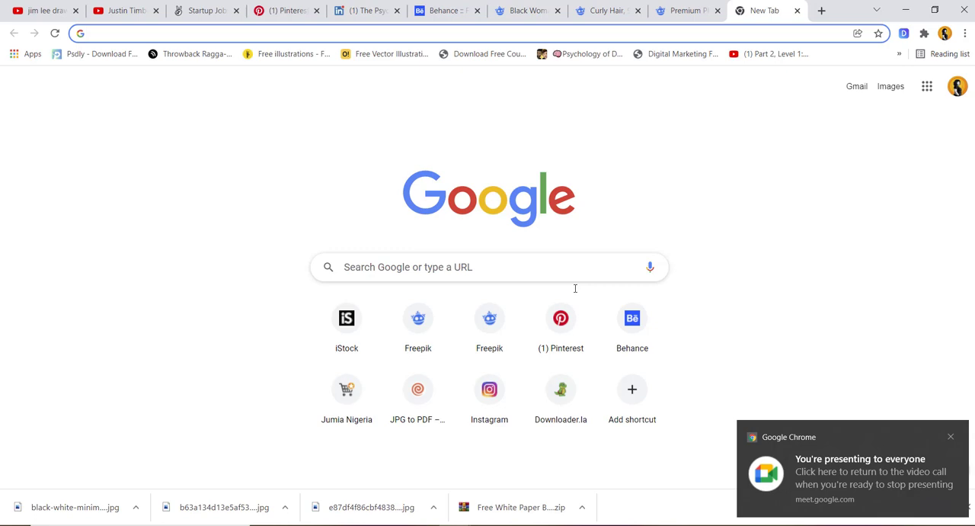
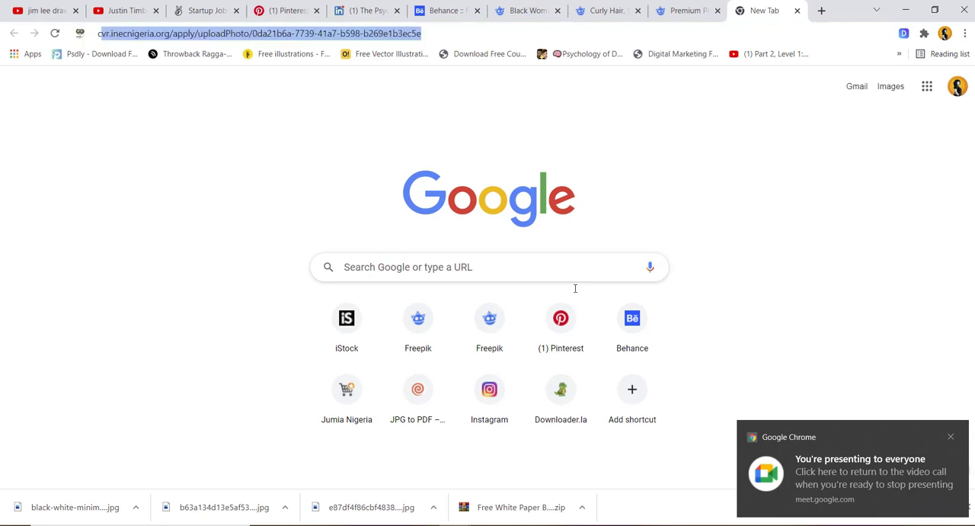
pyautogui.write('co')
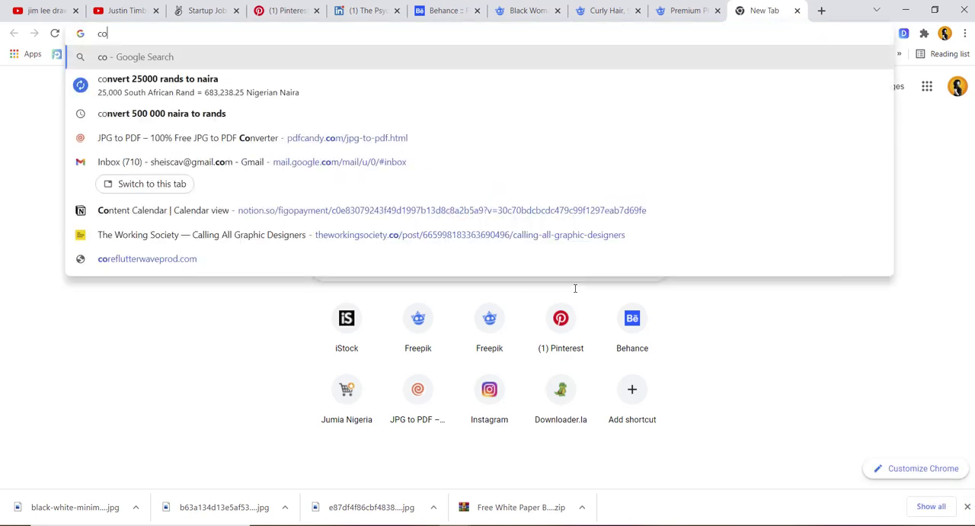
pyautogui.press('BackSpace')
pyautogui.press('BackSpace')
pyautogui.write('conc')
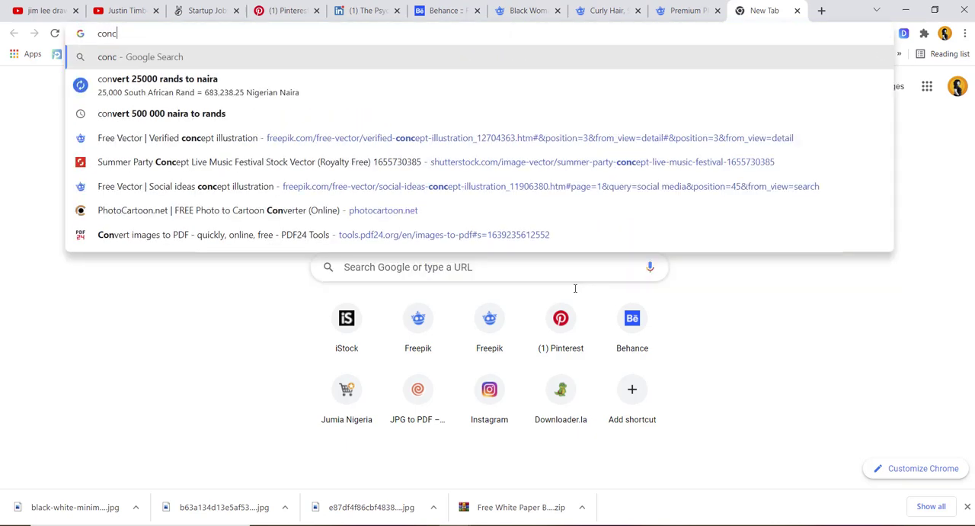
pyautogui.write('rete wind')
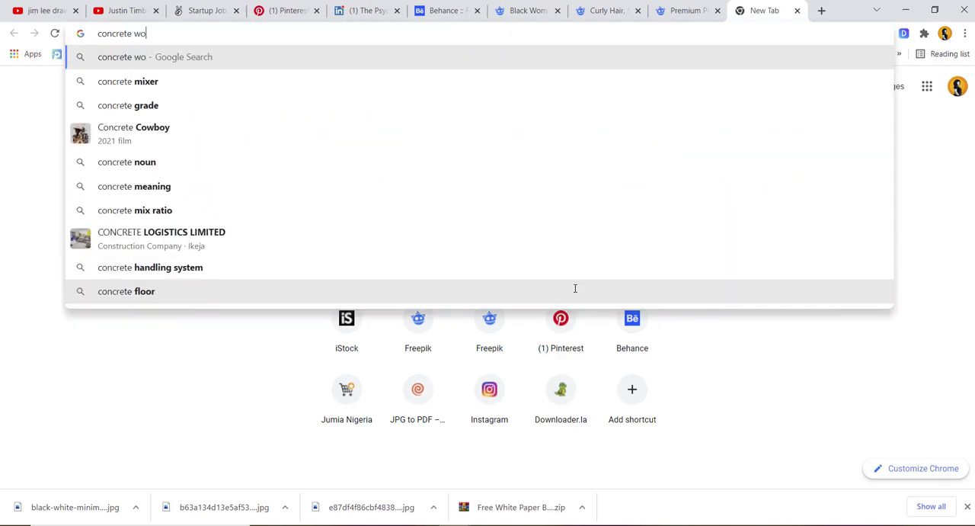
pyautogui.write('ow')
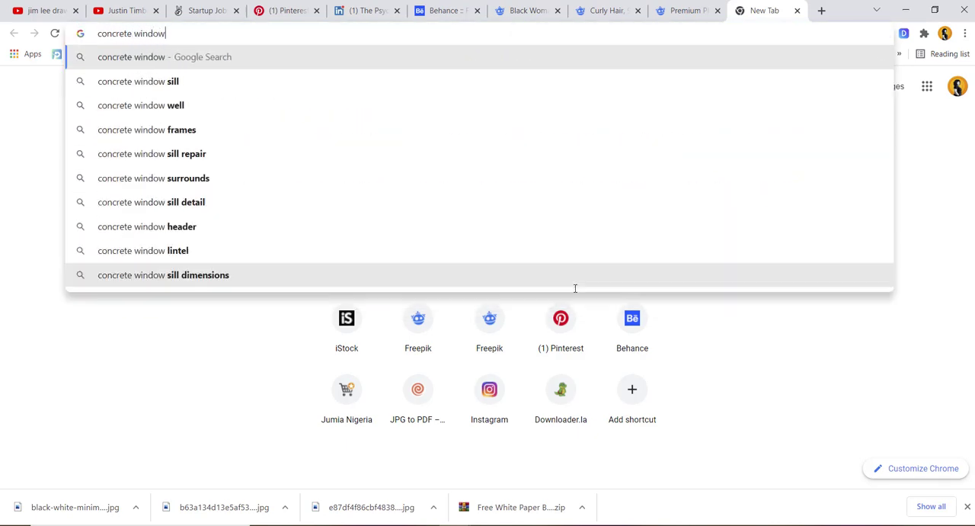
pyautogui.press('Return')
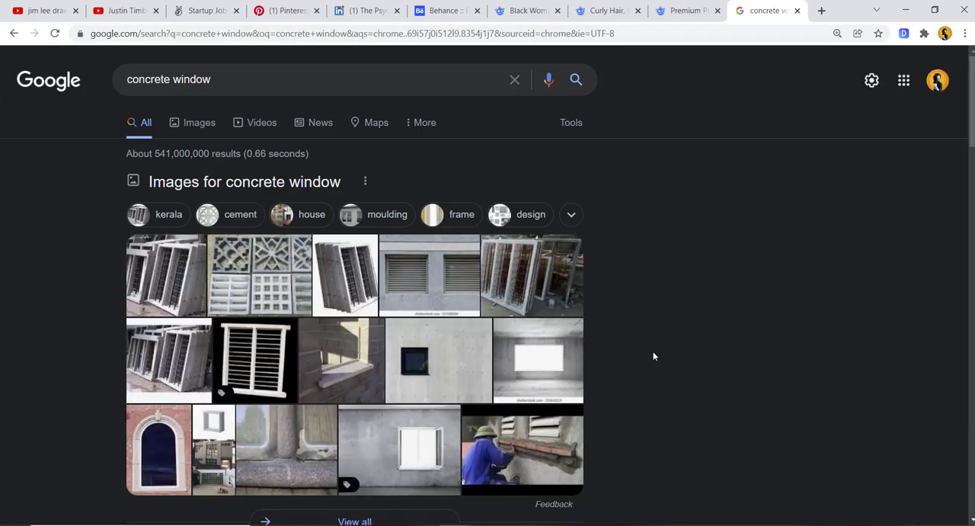
# - Show the image results for "concrete window" and preview the Dreamstime photo of a bare concrete room with a window opening
pyautogui.click(193, 127)
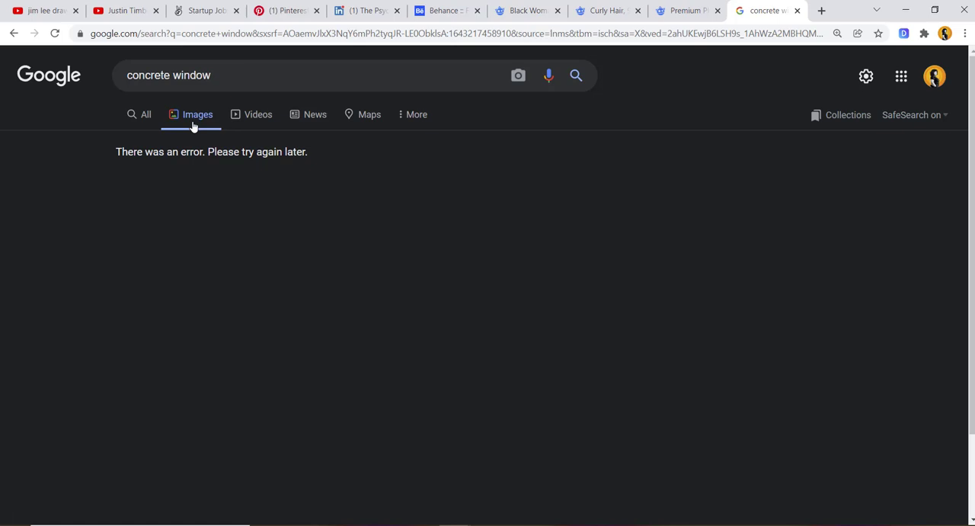
pyautogui.click(54, 34)
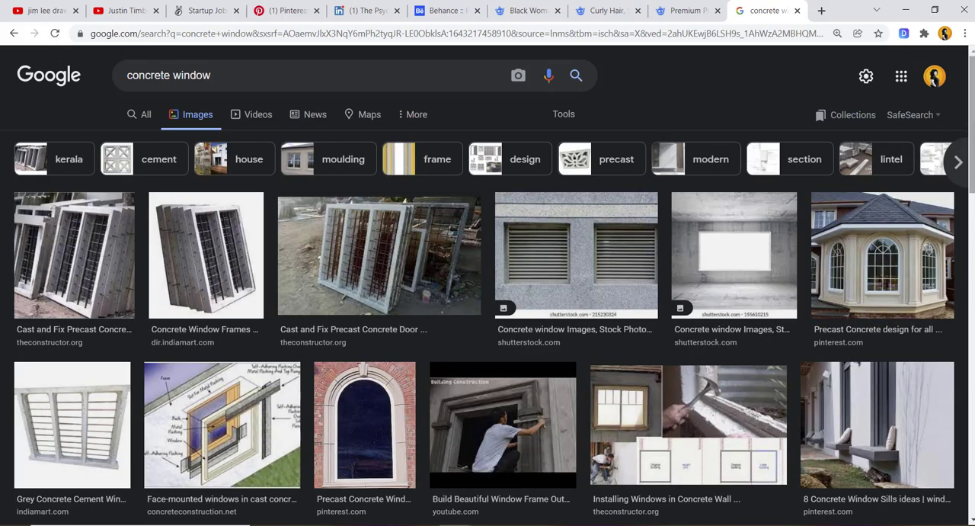
pyautogui.scroll(-5, 954, 133)
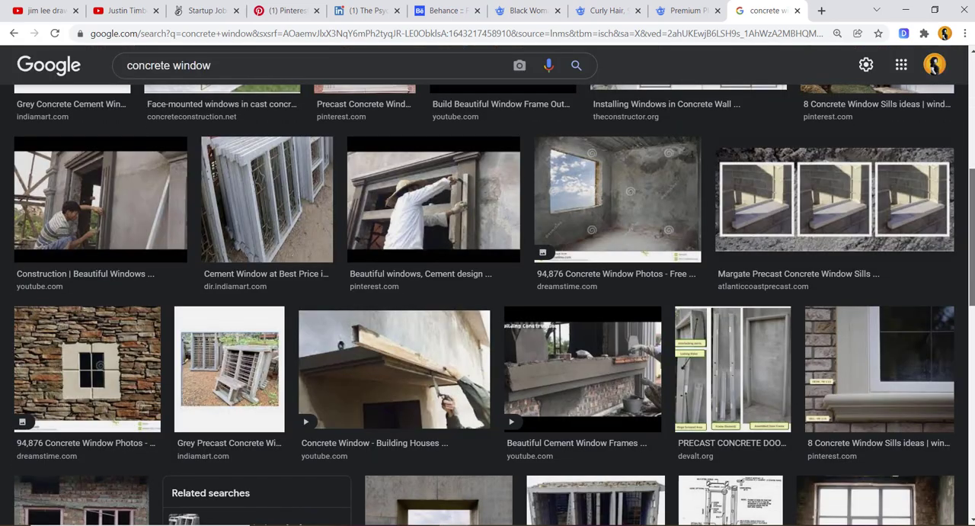
pyautogui.click(620, 184)
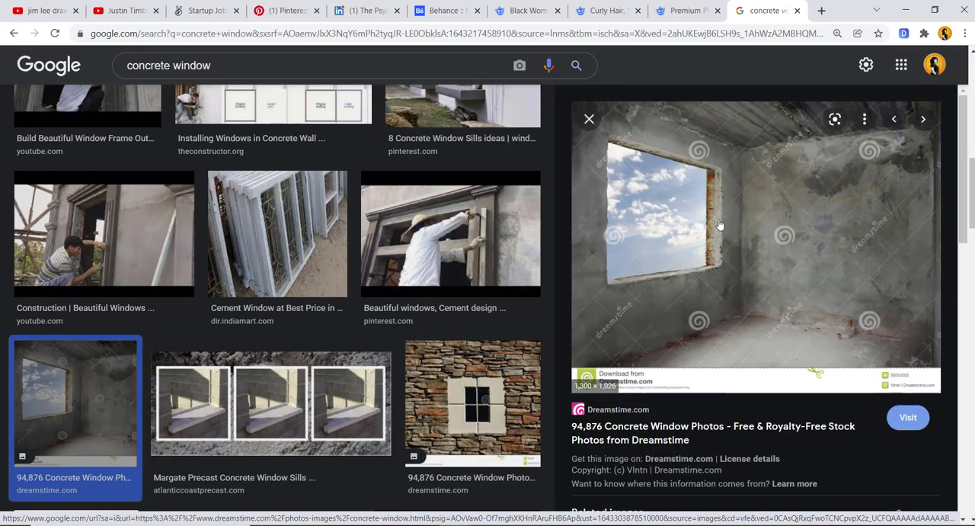
# - Examine the related images and further concrete window results for a suitable wall opening
pyautogui.scroll(-4, 969, 290)
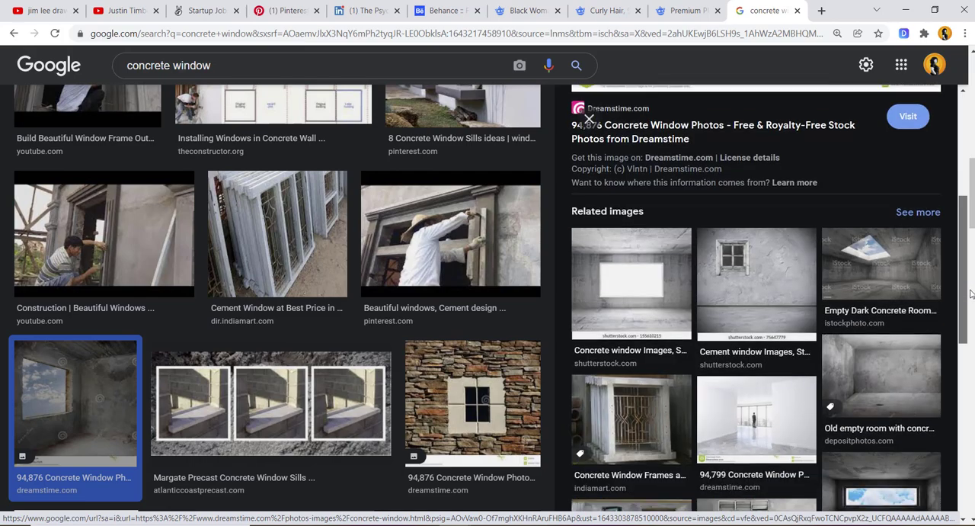
pyautogui.moveTo(971, 294); pyautogui.dragTo(972, 389)
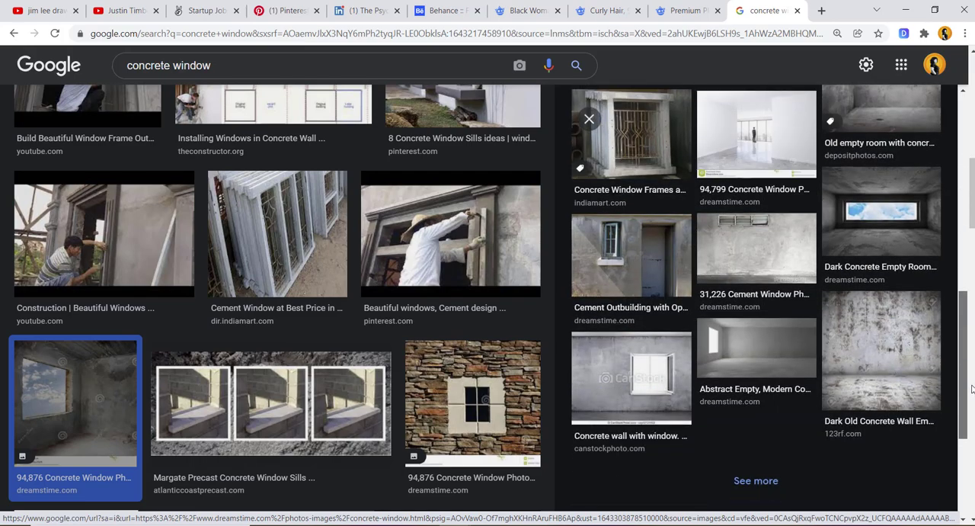
pyautogui.scroll(-2, 972, 238)
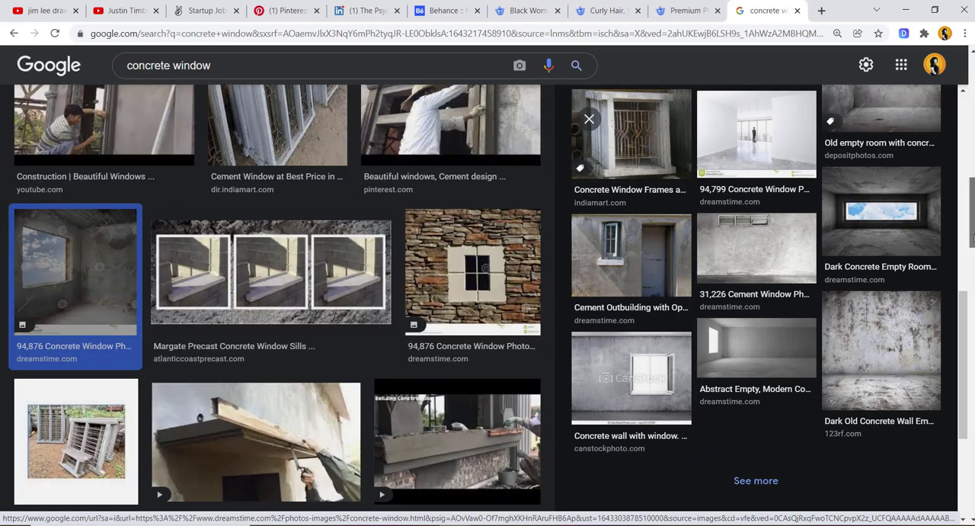
pyautogui.scroll(-4, 972, 238)
pyautogui.scroll(2, 972, 238)
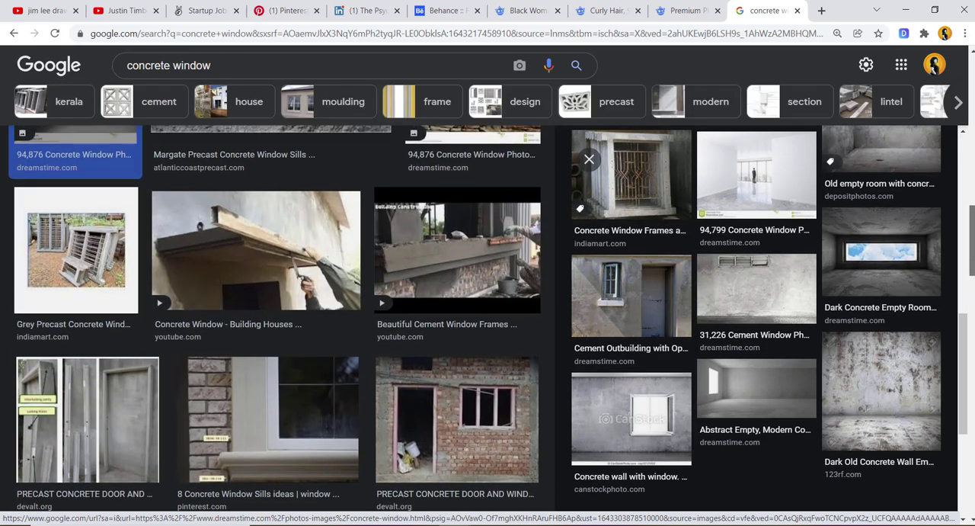
pyautogui.scroll(-5, 972, 237)
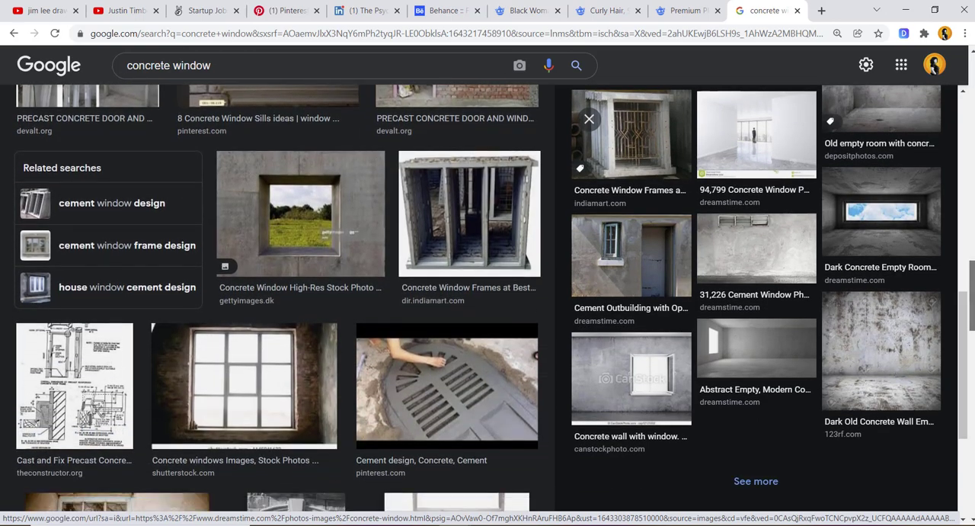
pyautogui.scroll(-10, 278, 297)
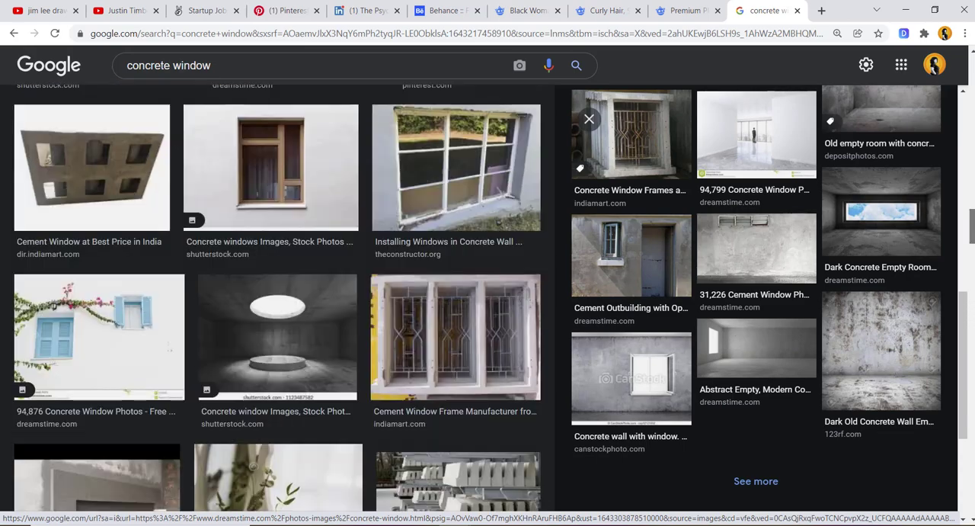
pyautogui.scroll(-4, 277, 298)
pyautogui.scroll(-11, 277, 297)
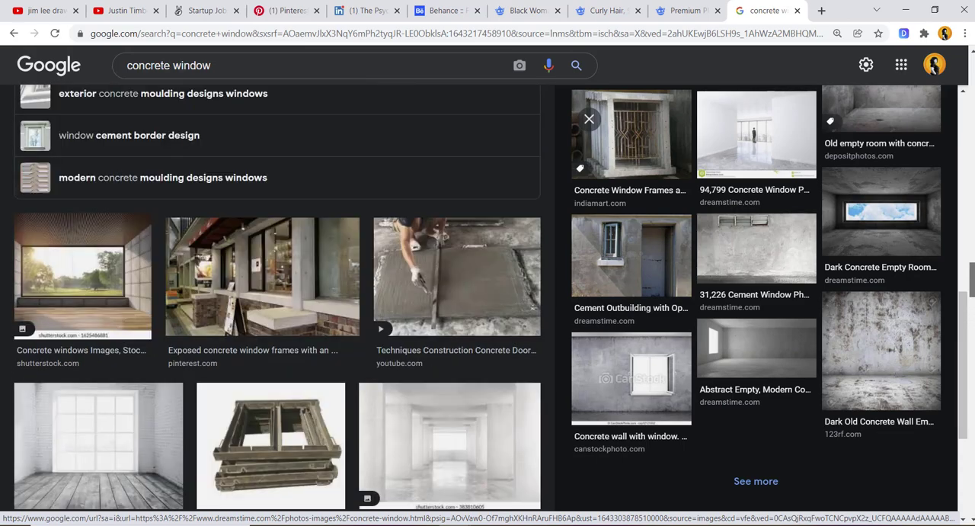
pyautogui.scroll(1, 278, 298)
pyautogui.scroll(2, 277, 298)
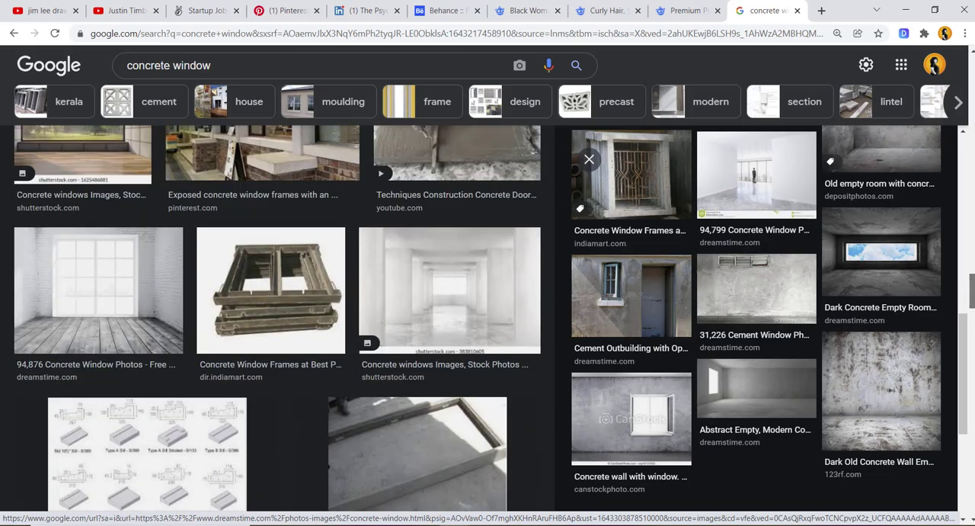
pyautogui.scroll(-8, 277, 298)
pyautogui.scroll(20, 278, 298)
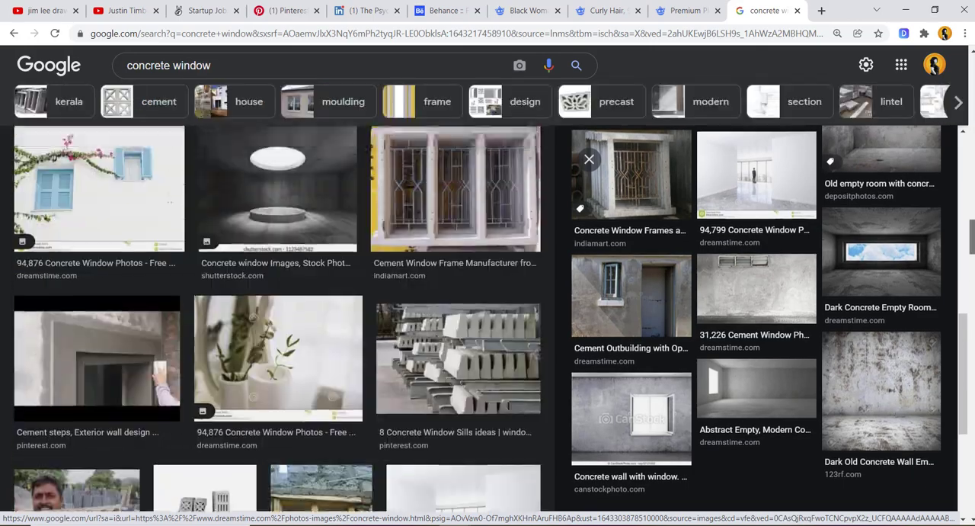
pyautogui.scroll(15, 297, 404)
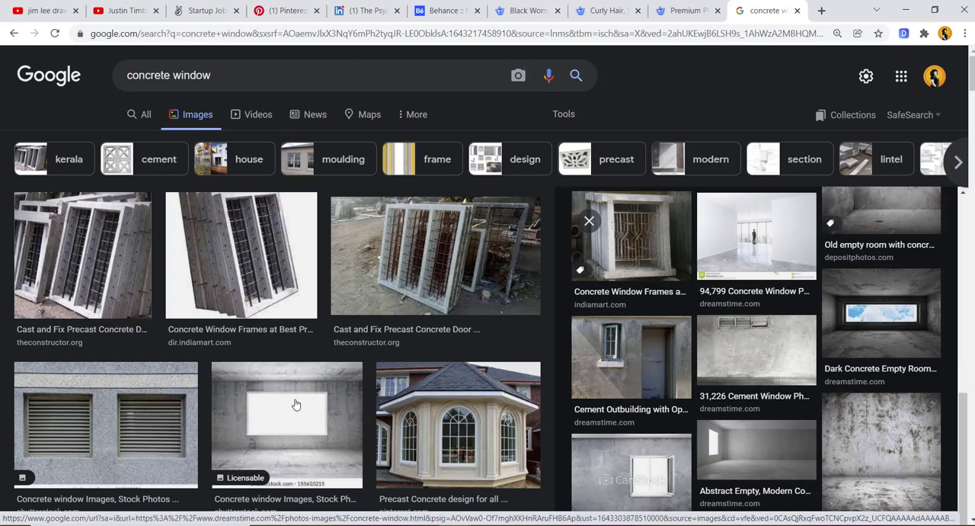
# - Search Google Images for "rock" and preview the ThoughtCo rhyolite rock on a white background
pyautogui.click(235, 74)
pyautogui.hotkey('ctrl', 'a')
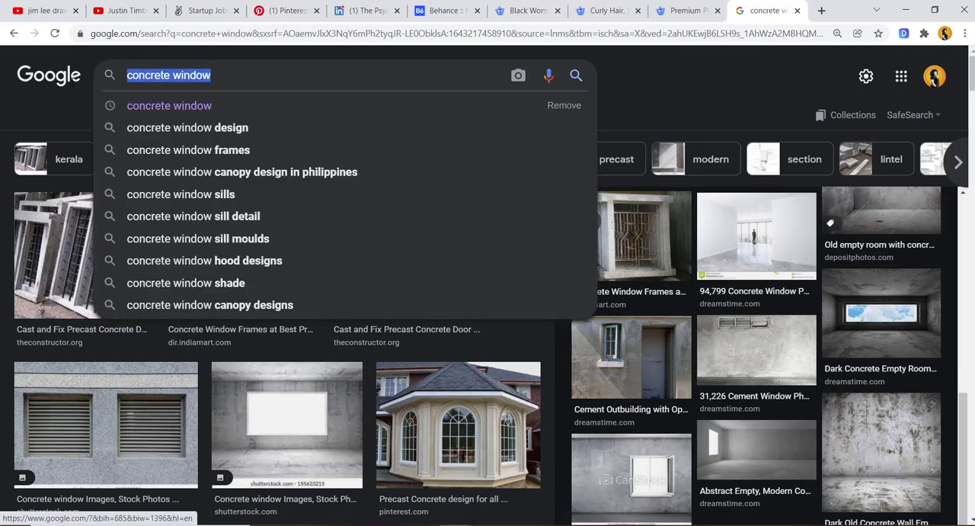
pyautogui.write('rock')
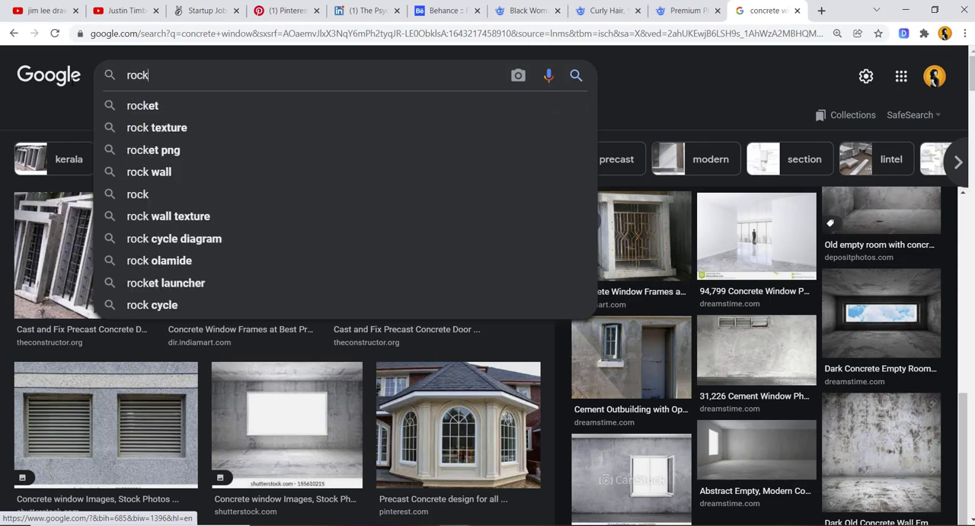
pyautogui.press('Return')
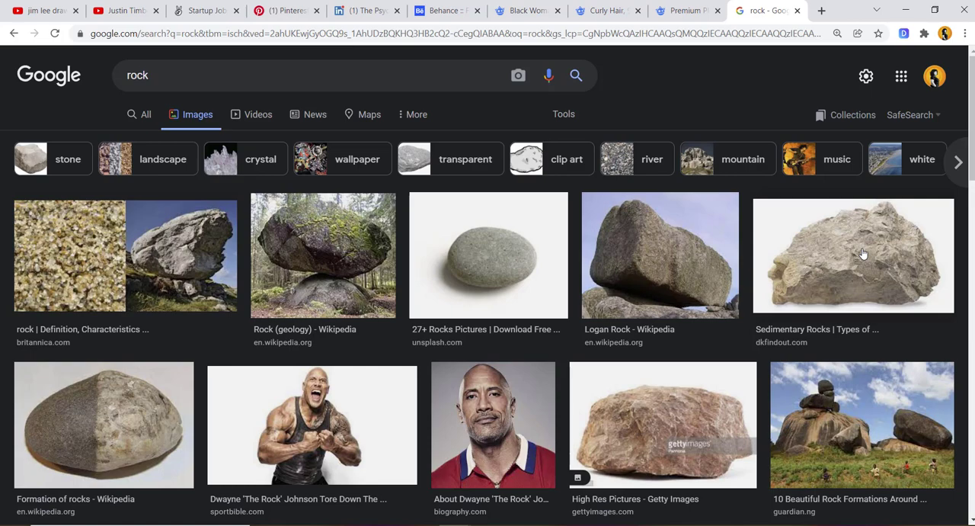
pyautogui.scroll(-5, 863, 253)
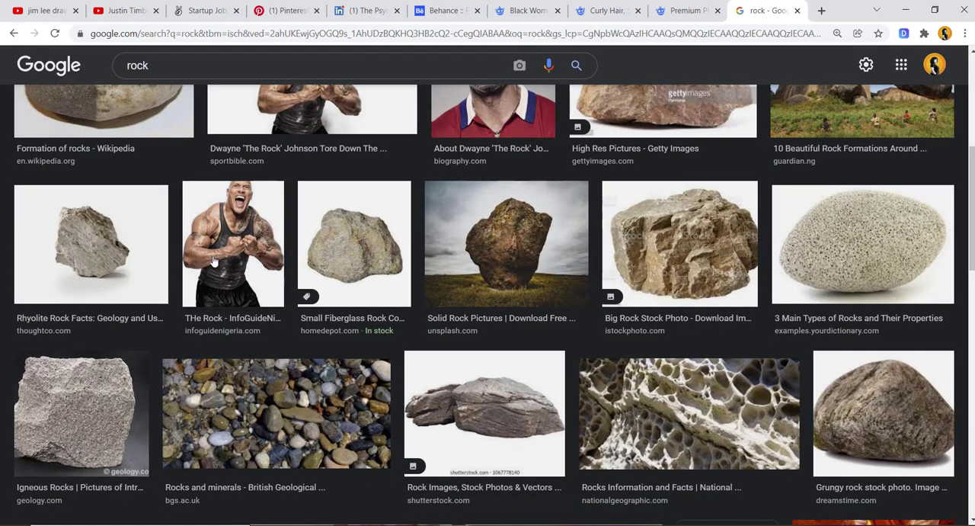
pyautogui.click(107, 234)
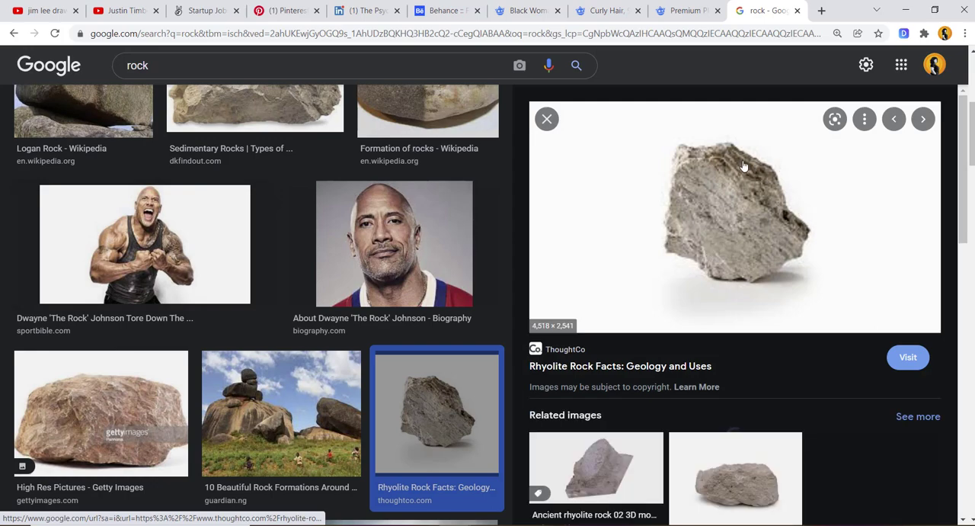
# - Copy the rhyolite rock image, switch to Photoshop and select the empty Layer 2 above the portrait
pyautogui.rightClick(804, 243)
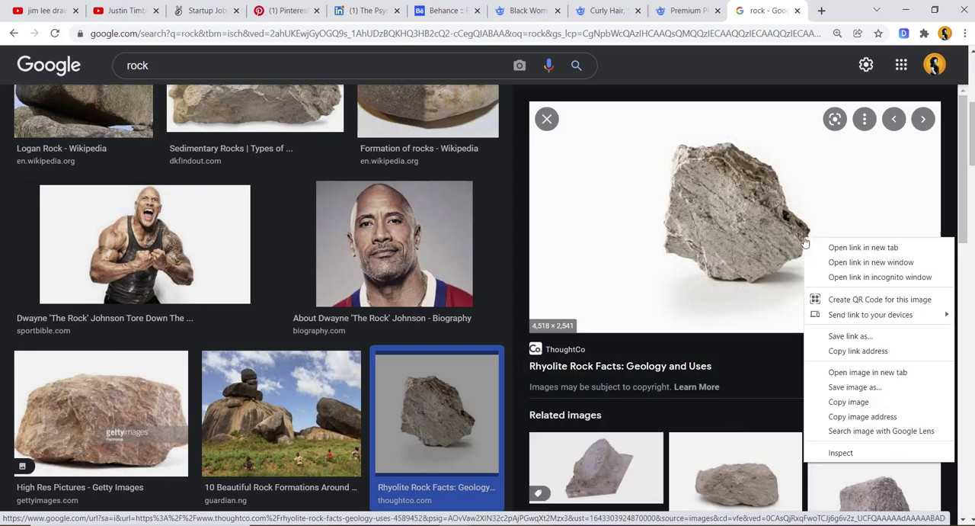
pyautogui.click(869, 402)
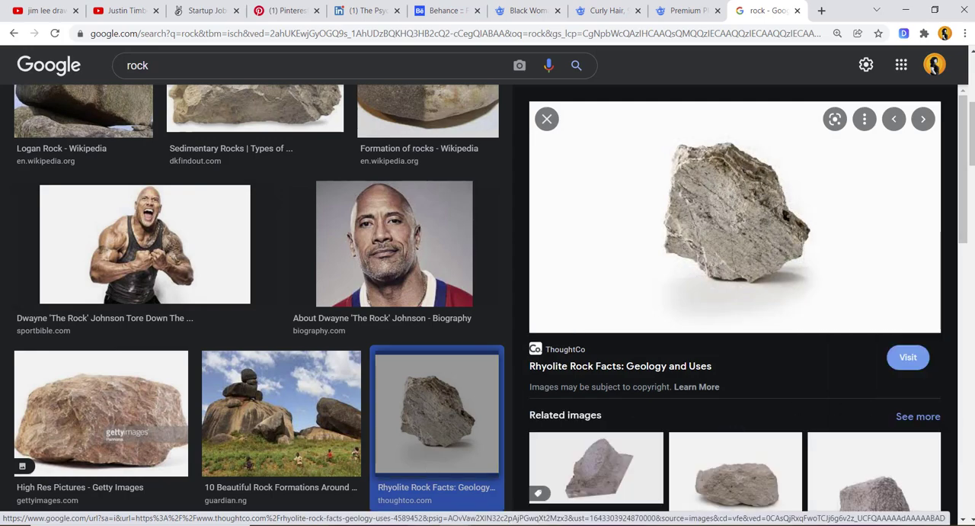
pyautogui.hotkey('alt', 'Tab')
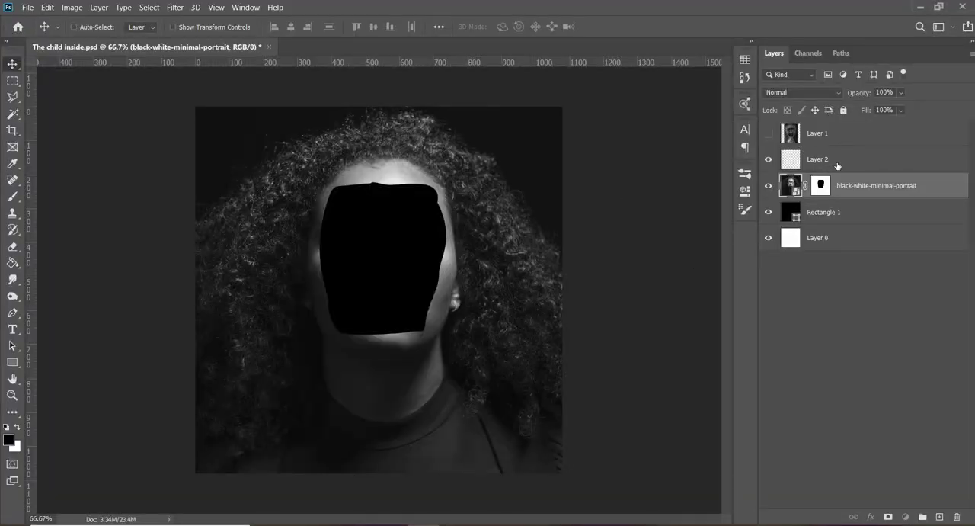
pyautogui.click(837, 166)
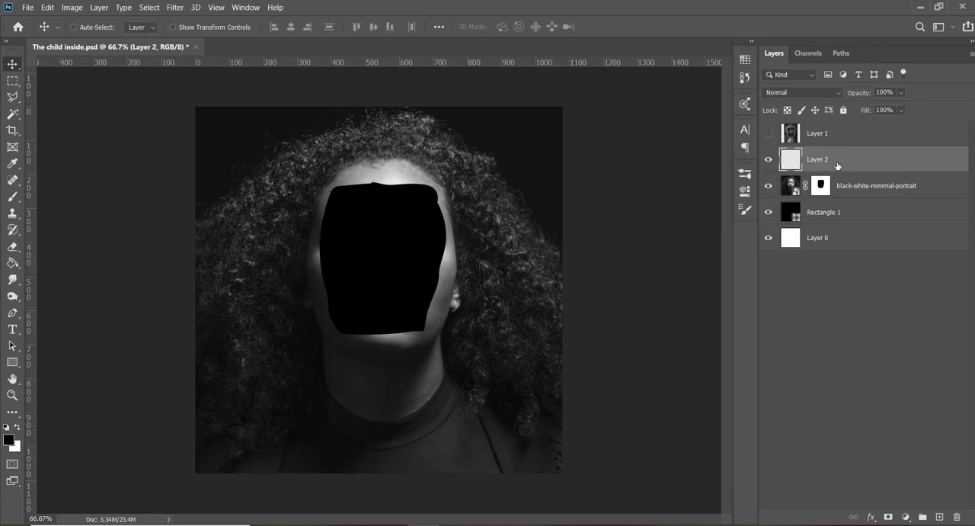
# - Switch back to Chrome and open the rhyolite rock image at full size in a new tab
pyautogui.click(410, 495)
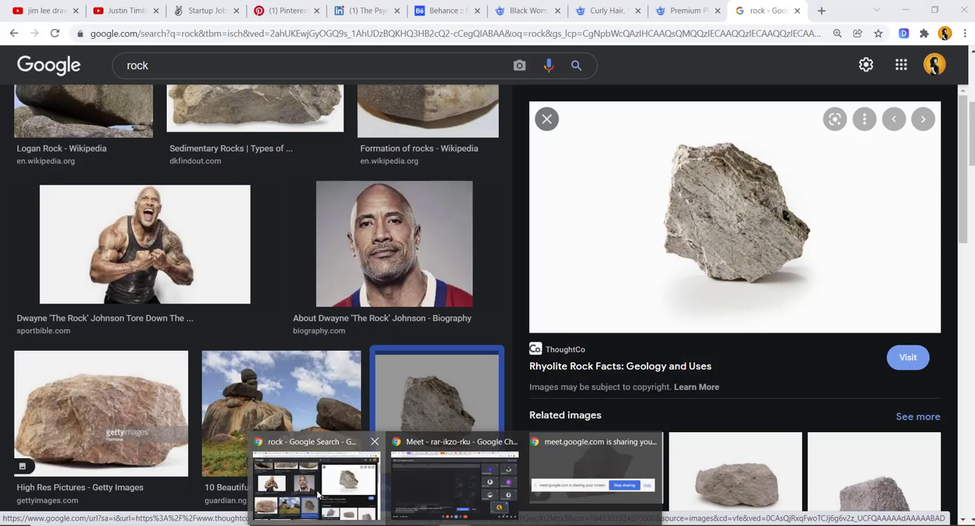
pyautogui.rightClick(745, 261)
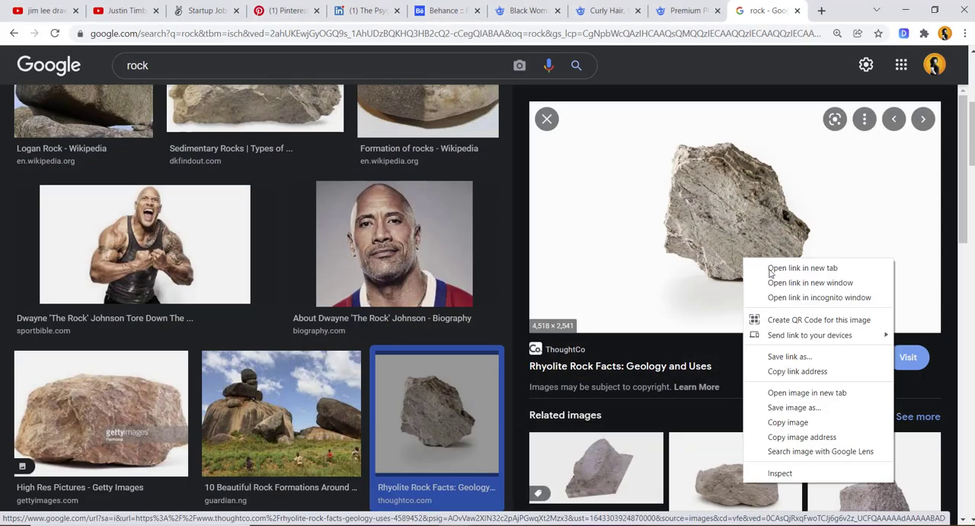
pyautogui.click(829, 392)
pyautogui.click(785, 5)
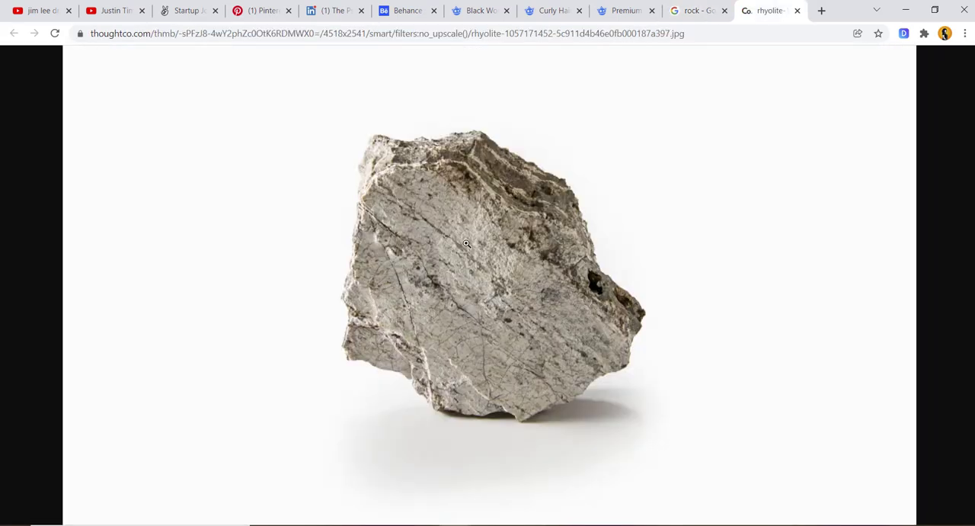
# - Save the rhyolite image as a JPEG in the Challenge folder and place it in the Photoshop document "The child inside" at its default size
pyautogui.rightClick(441, 258)
pyautogui.click(487, 281)
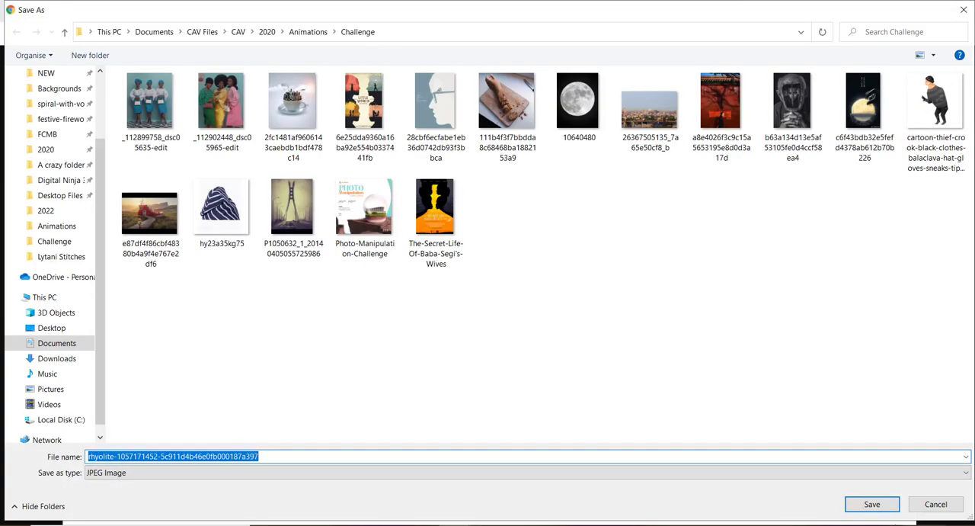
pyautogui.click(878, 506)
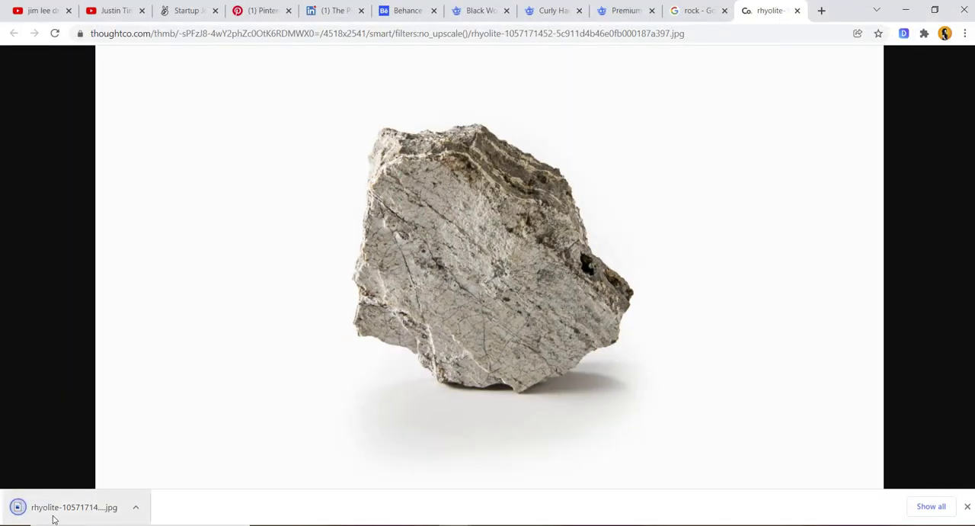
pyautogui.moveTo(53, 518); pyautogui.dragTo(389, 351)
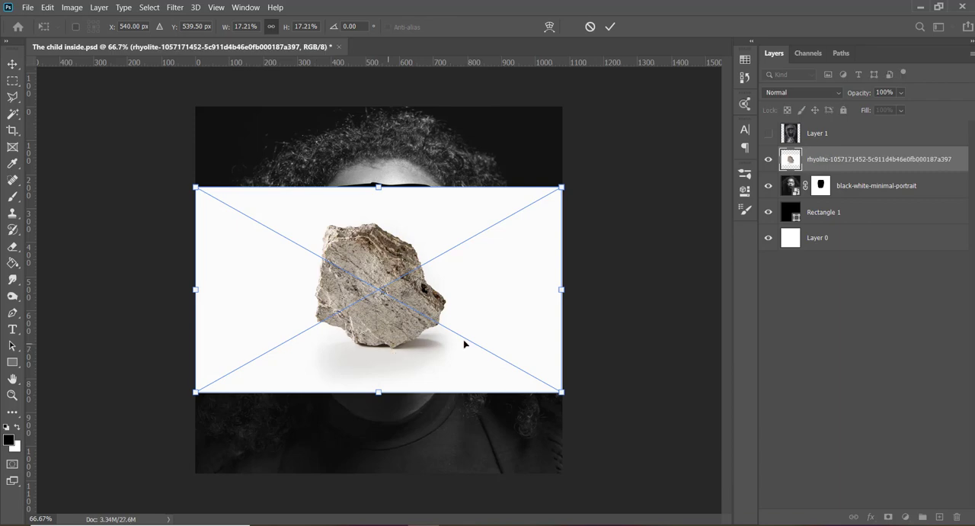
pyautogui.press('Return')
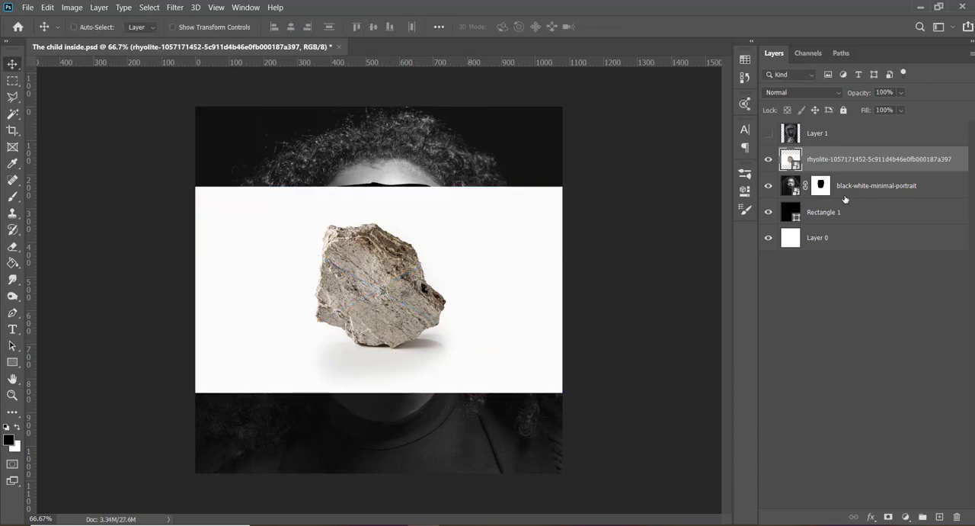
pyautogui.press('w')
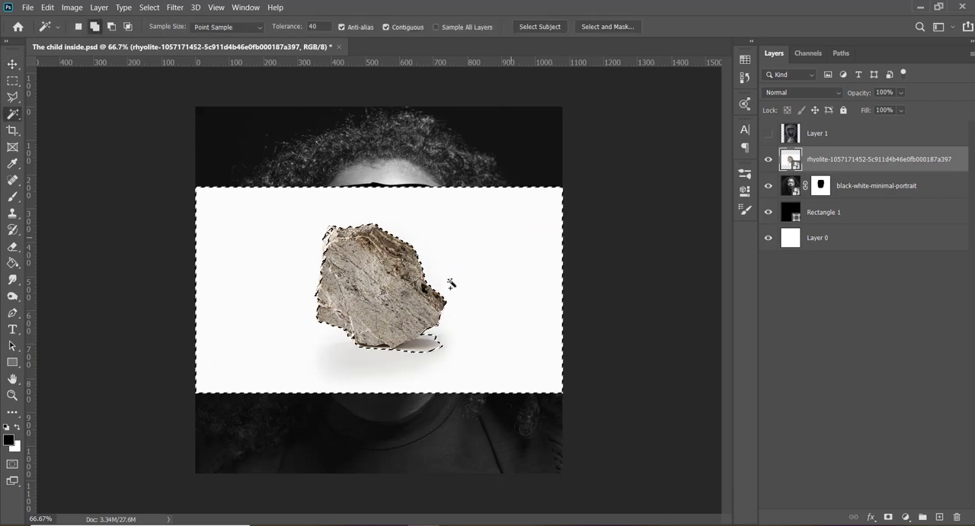
pyautogui.click(428, 345)
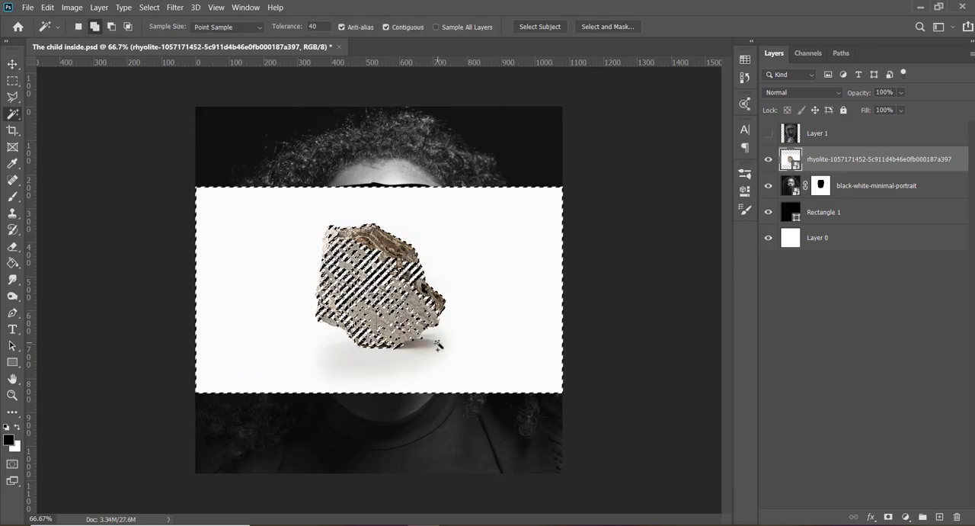
pyautogui.hotkey('ctrl', 'd')
# - Rasterize the rhyolite layer and select the rock with Select Subject
pyautogui.click(744, 191)
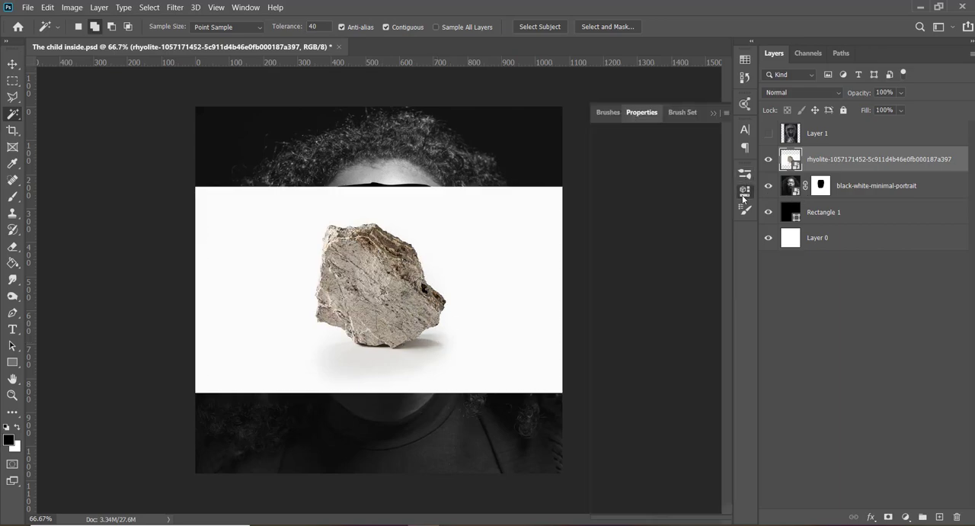
pyautogui.rightClick(860, 160)
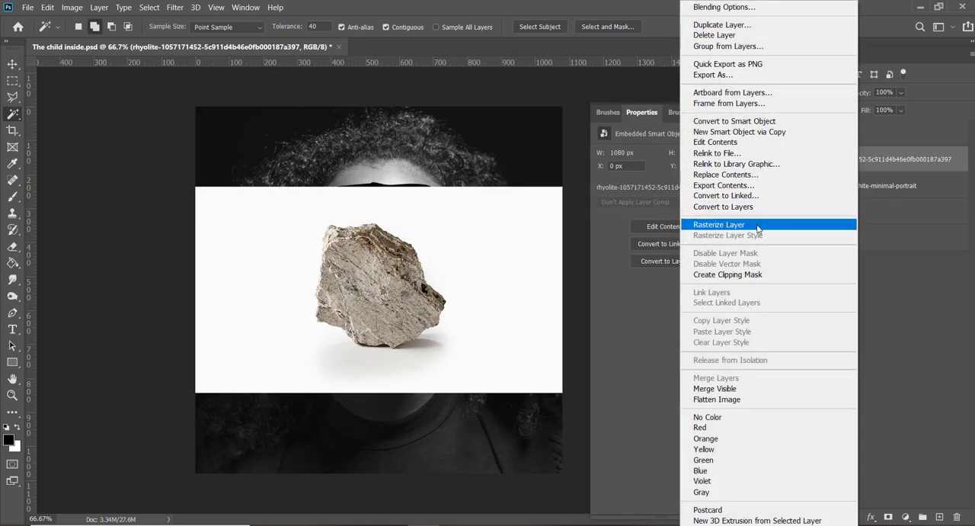
pyautogui.click(759, 227)
pyautogui.click(674, 332)
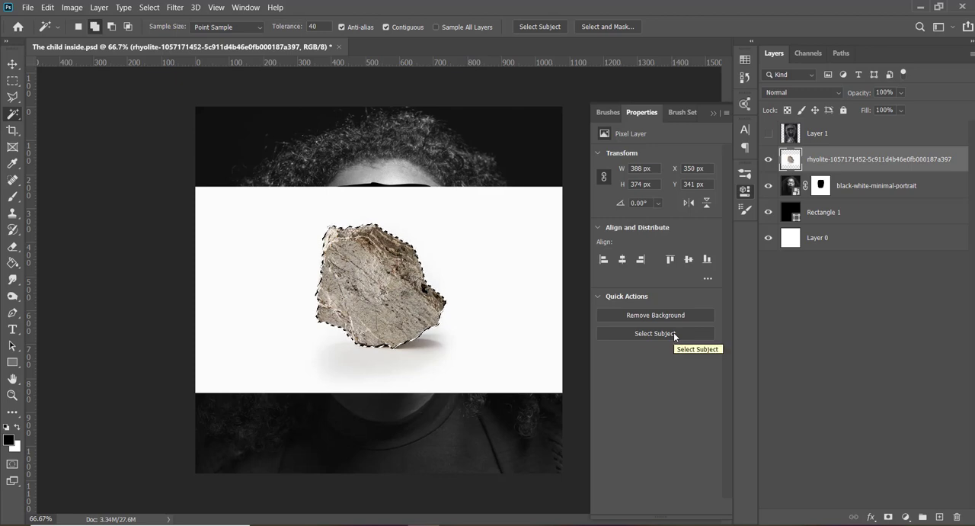
# - Mask the rhyolite layer to the selected rock and convert the masked layer to a Smart Object
pyautogui.click(887, 517)
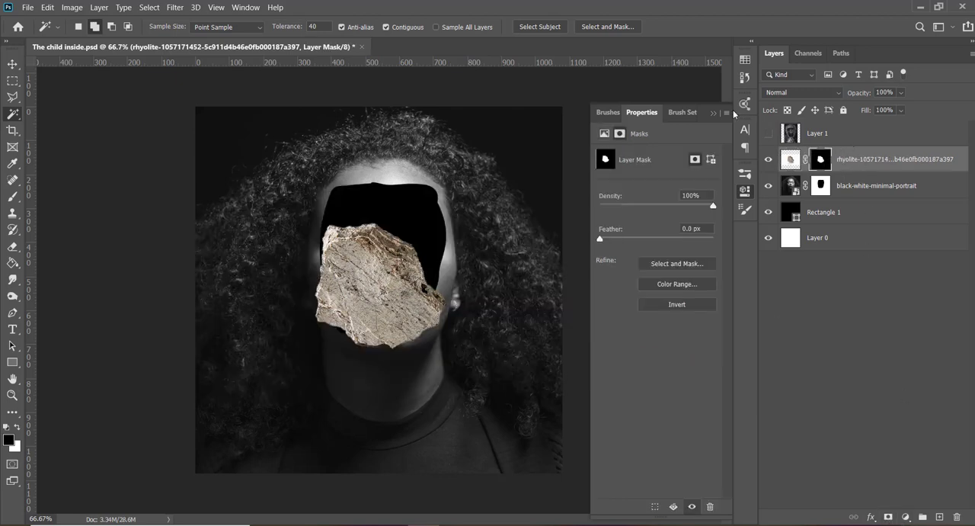
pyautogui.click(712, 112)
pyautogui.rightClick(898, 159)
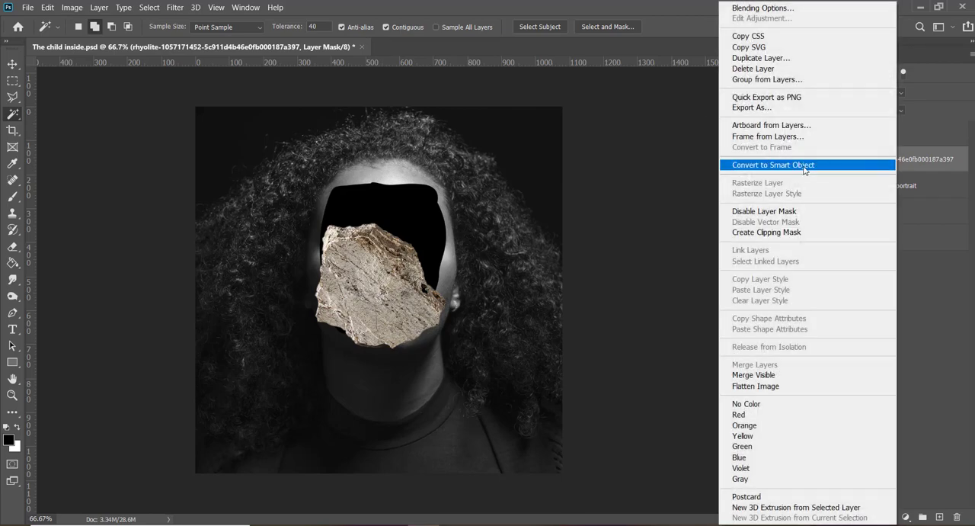
pyautogui.click(803, 165)
# - Scale the rock down to about 62% near the lower left of the face opening
pyautogui.hotkey('ctrl', 't')
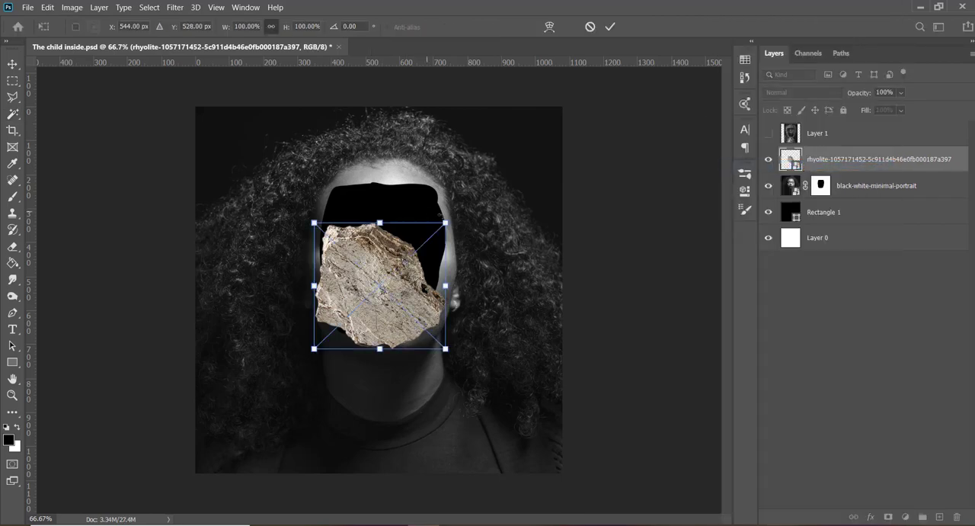
pyautogui.moveTo(446, 222); pyautogui.dragTo(397, 267)
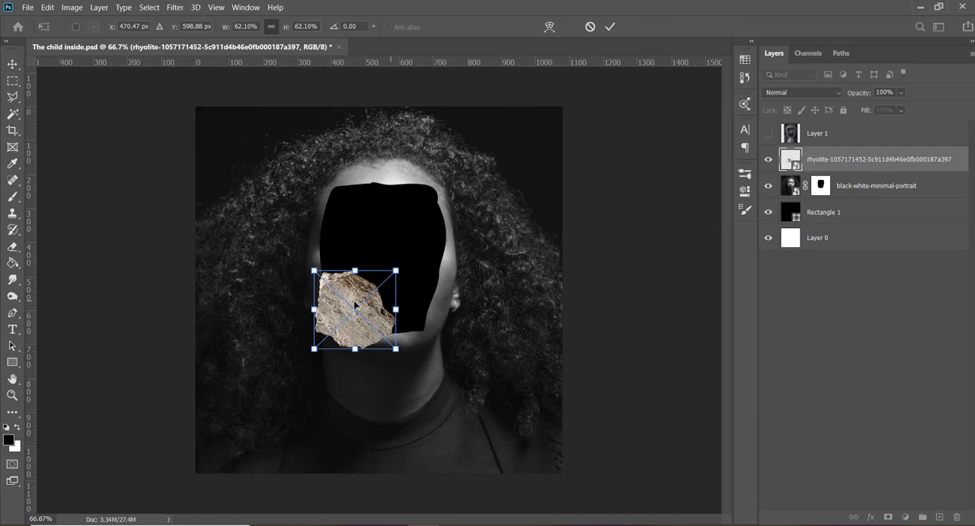
pyautogui.press('Return')
# - Add a Black & White adjustment layer with default settings above Layer 1
pyautogui.click(858, 141)
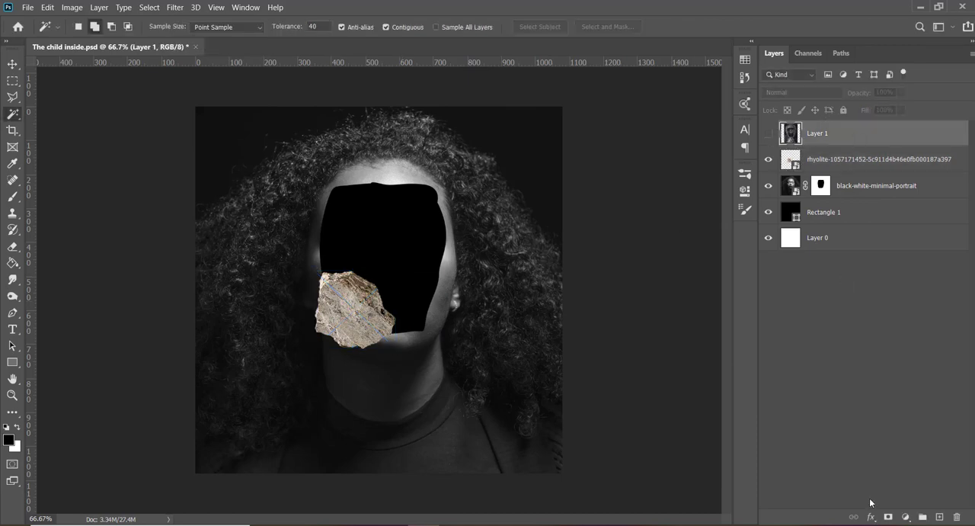
pyautogui.click(905, 517)
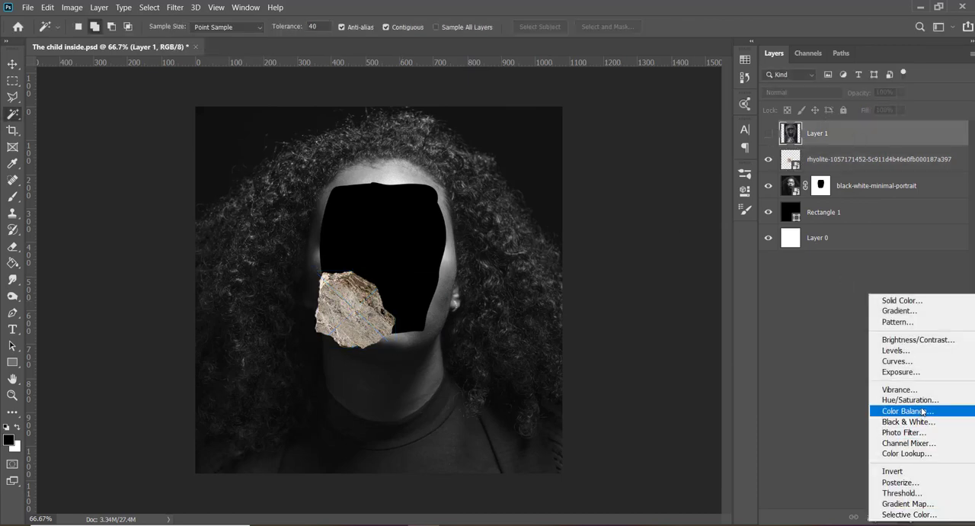
pyautogui.click(909, 422)
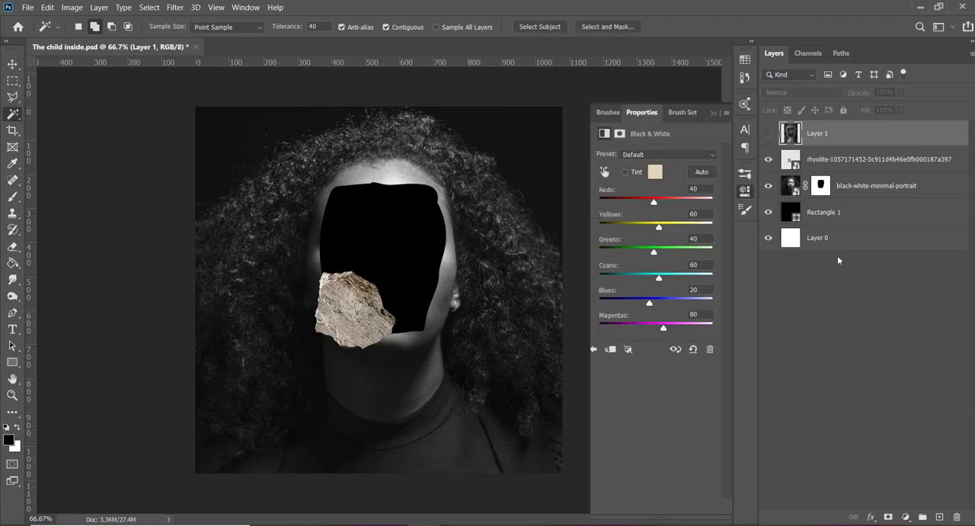
# - Scale the rock Smart Object to about 47%, rotate it clockwise and place it at the upper left edge of the face opening
pyautogui.click(853, 186)
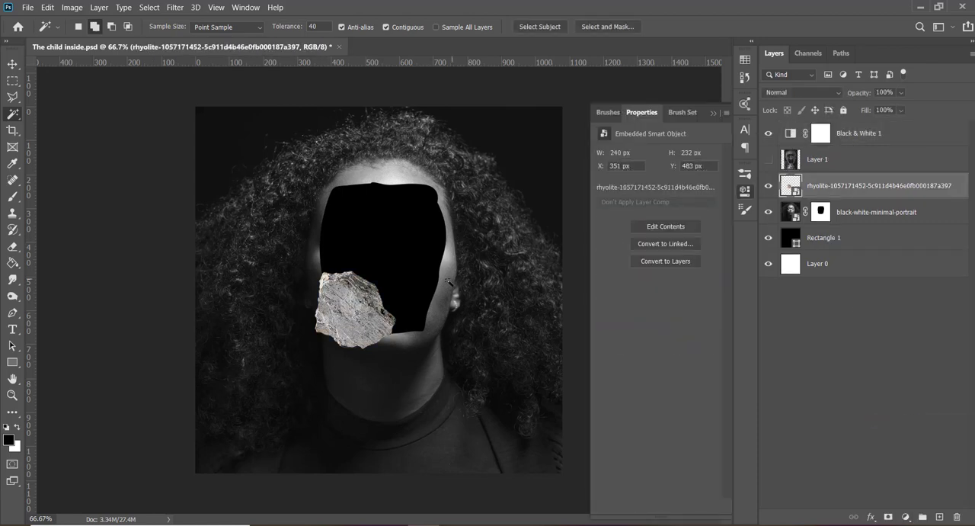
pyautogui.hotkey('ctrl', 't')
pyautogui.moveTo(395, 269); pyautogui.dragTo(407, 325)
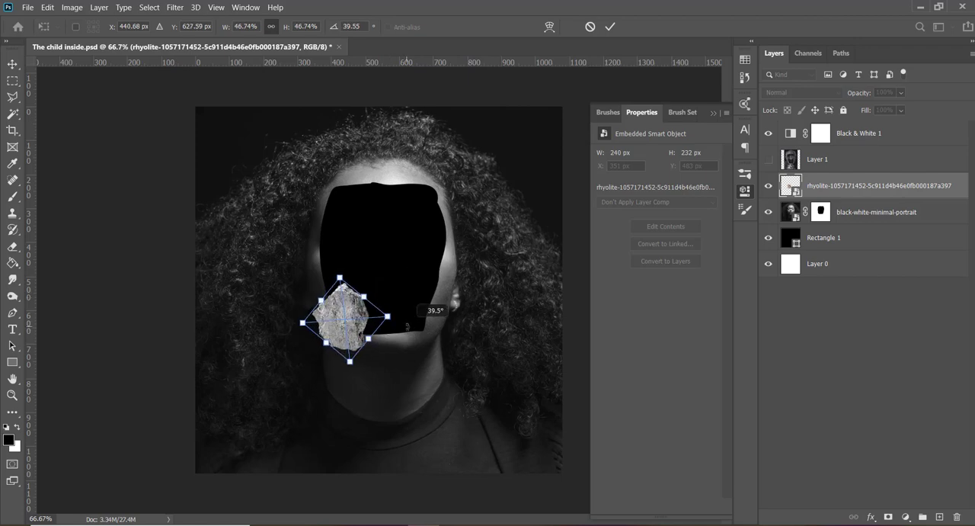
pyautogui.moveTo(343, 322); pyautogui.dragTo(321, 220)
pyautogui.moveTo(373, 184); pyautogui.dragTo(329, 204)
pyautogui.press('Return')
pyautogui.press('w')
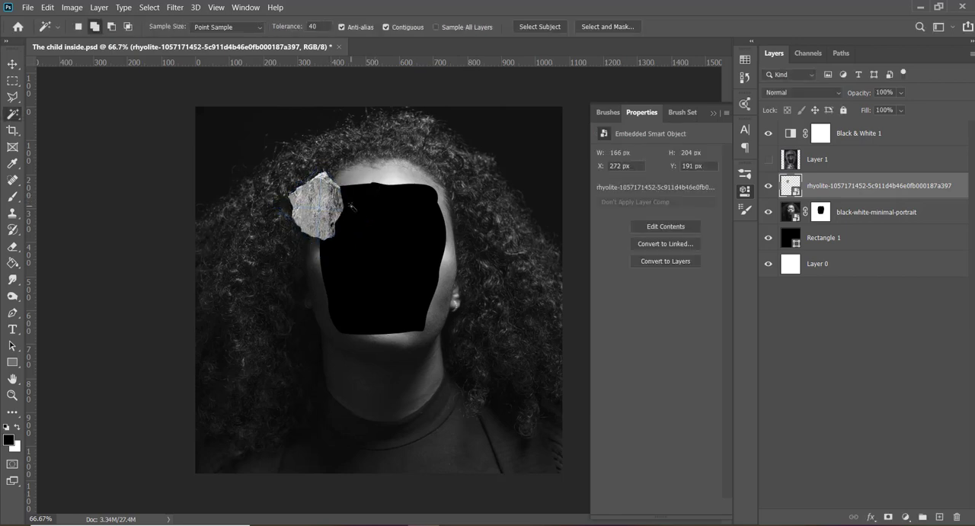
# - Move the rock layer below the black-white-minimal-portrait layer and rotate it to about 56°
pyautogui.moveTo(855, 207); pyautogui.dragTo(846, 222)
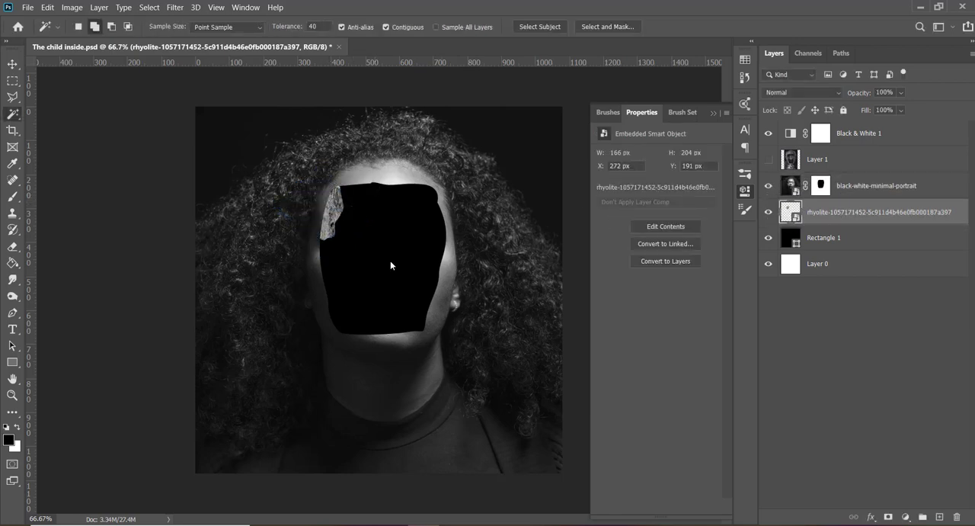
pyautogui.press('v')
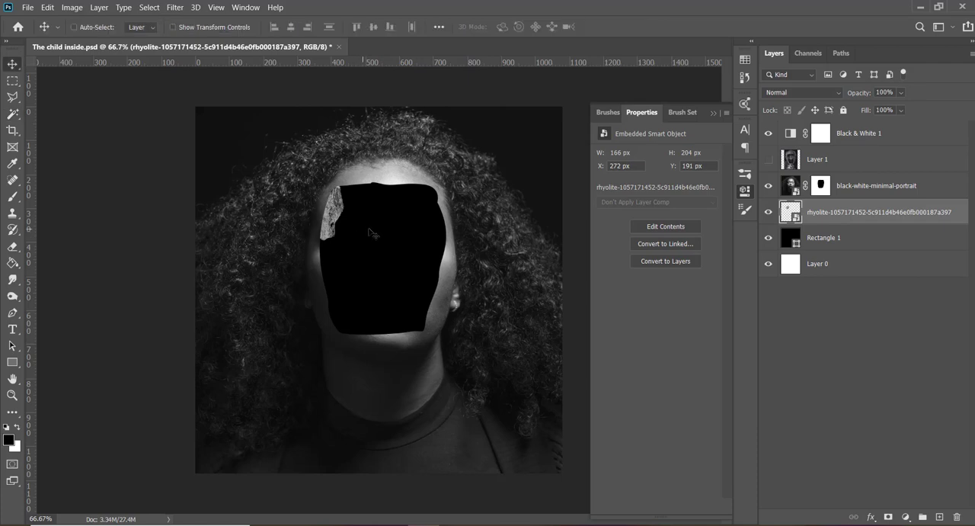
pyautogui.hotkey('ctrl', 't')
pyautogui.moveTo(374, 183); pyautogui.dragTo(373, 181)
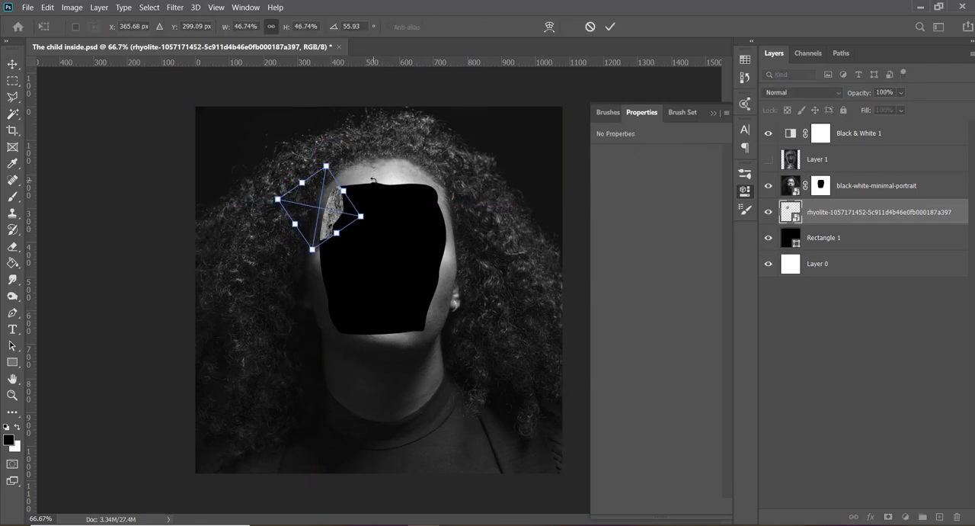
pyautogui.press('Return')
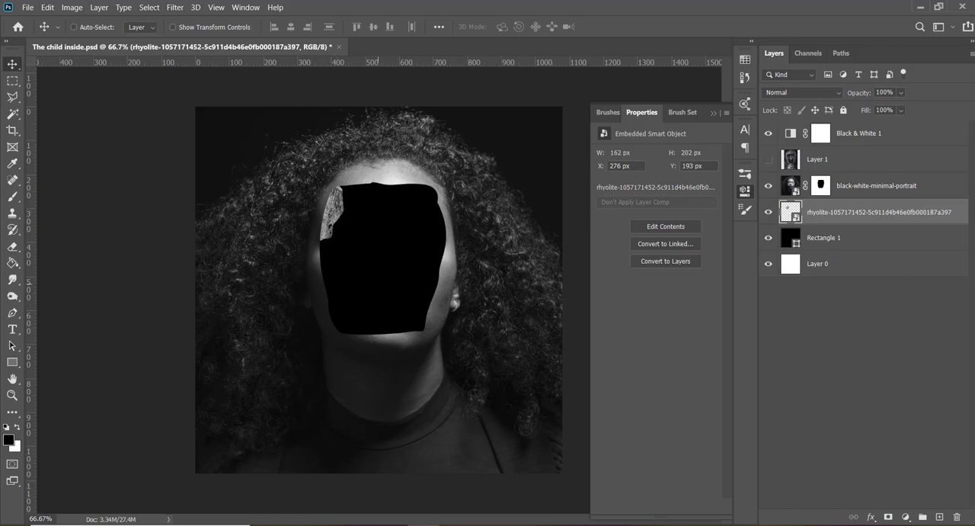
# - Switch to Chrome and examine the rock image results and related images for another suitable rock
pyautogui.moveTo(400, 469)
pyautogui.click(343, 475)
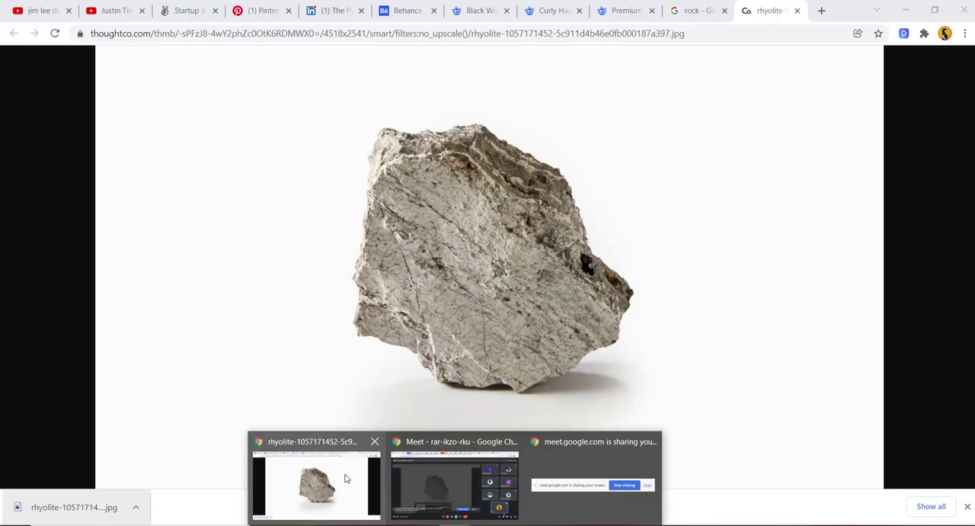
pyautogui.click(685, 10)
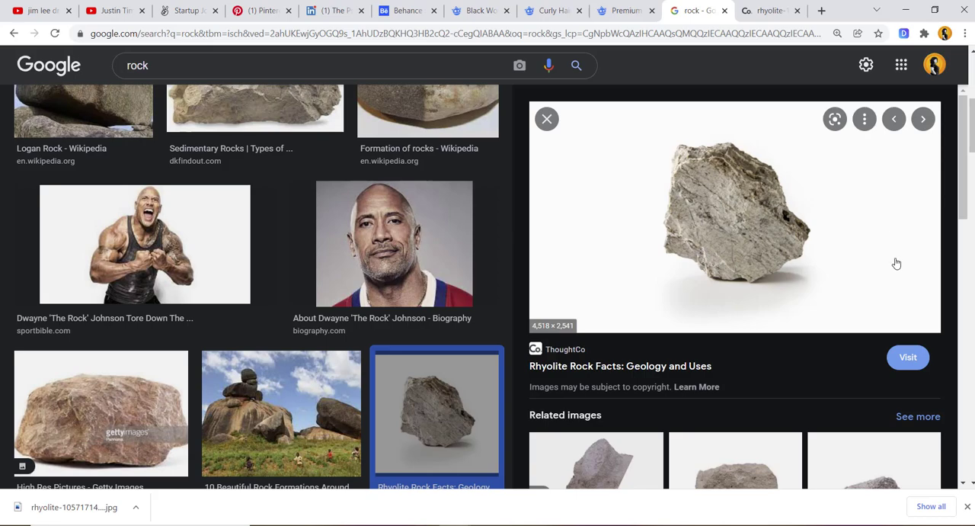
pyautogui.scroll(-5, 881, 285)
pyautogui.scroll(-5, 882, 285)
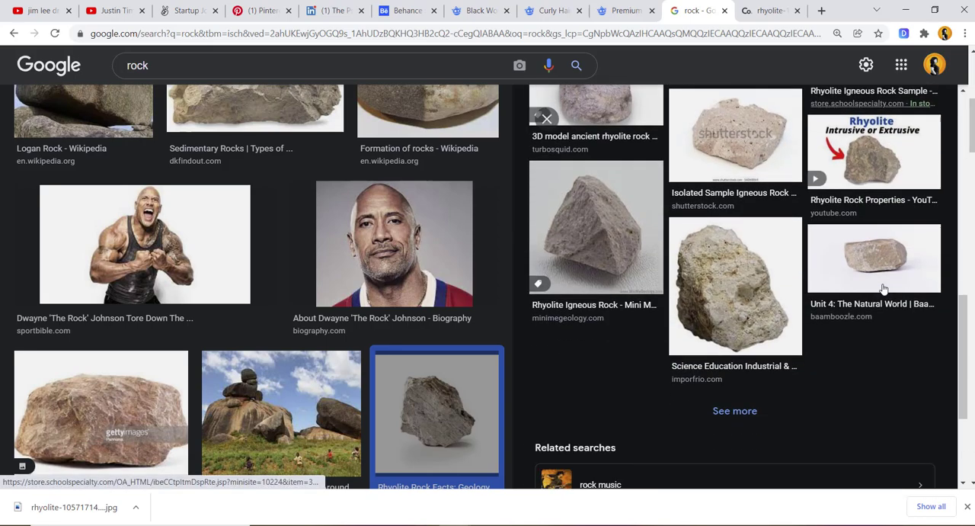
pyautogui.scroll(10, 881, 285)
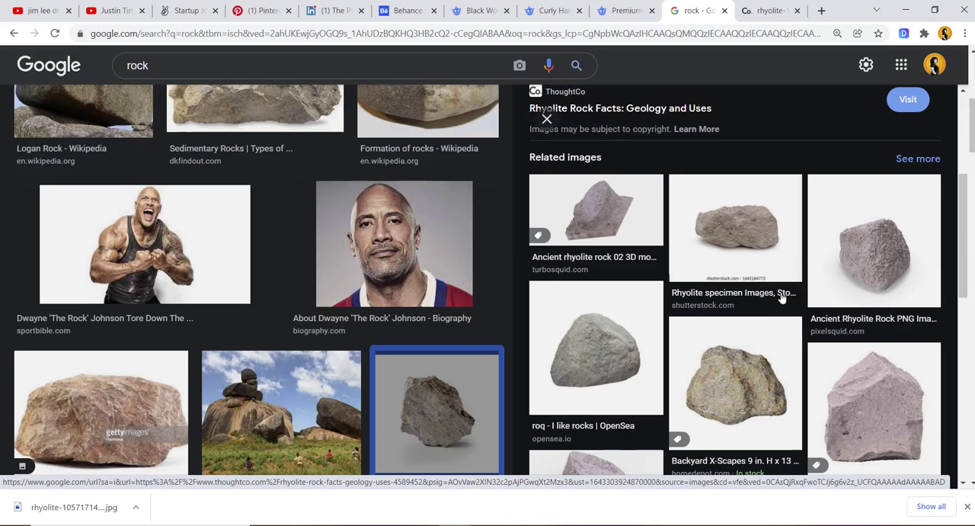
pyautogui.scroll(5, 365, 276)
pyautogui.scroll(-10, 365, 276)
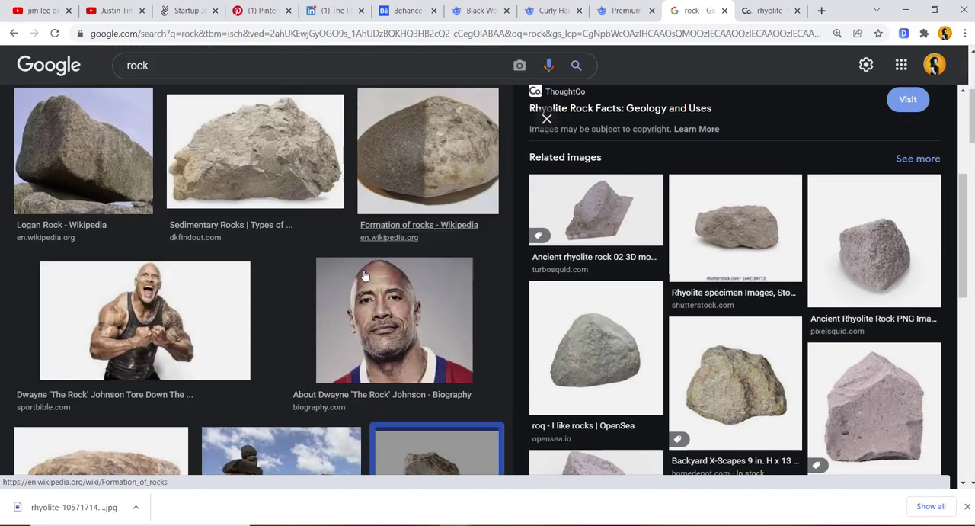
pyautogui.scroll(-1, 364, 273)
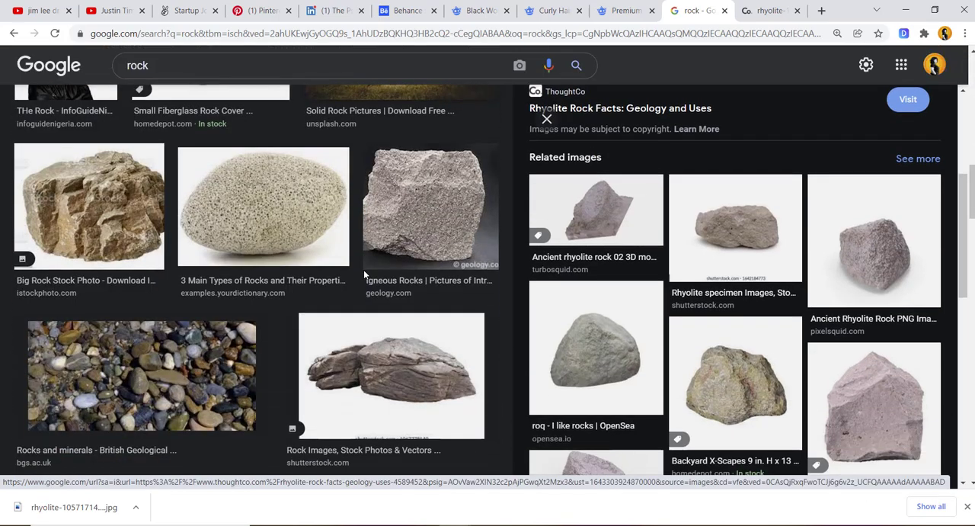
pyautogui.click(69, 225)
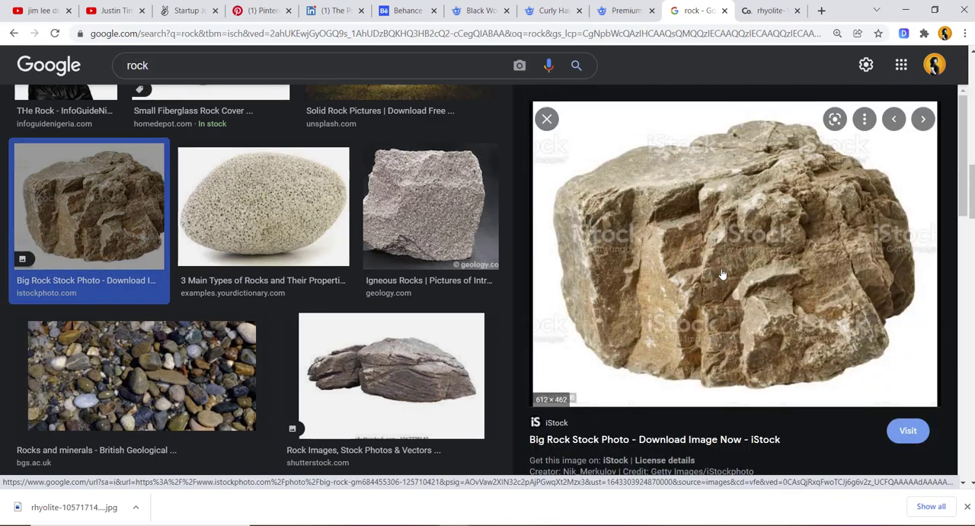
pyautogui.scroll(-5, 722, 274)
pyautogui.scroll(-3, 723, 275)
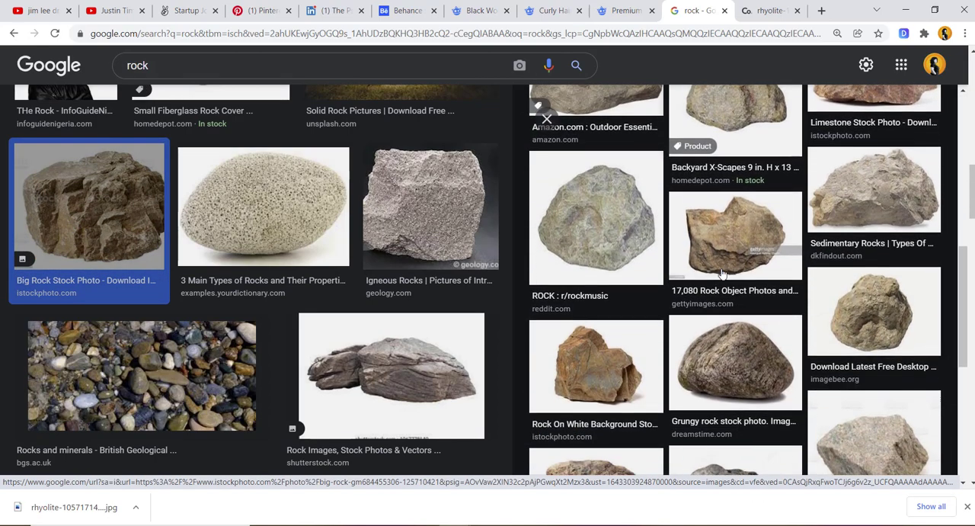
# - Preview the DK Find Out sedimentary rock image and open it in a new tab
pyautogui.click(838, 207)
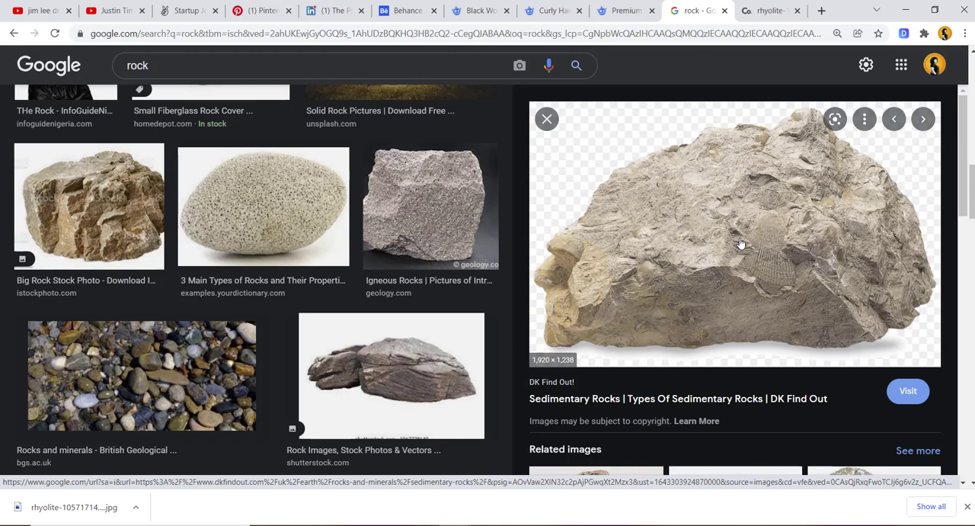
pyautogui.rightClick(651, 287)
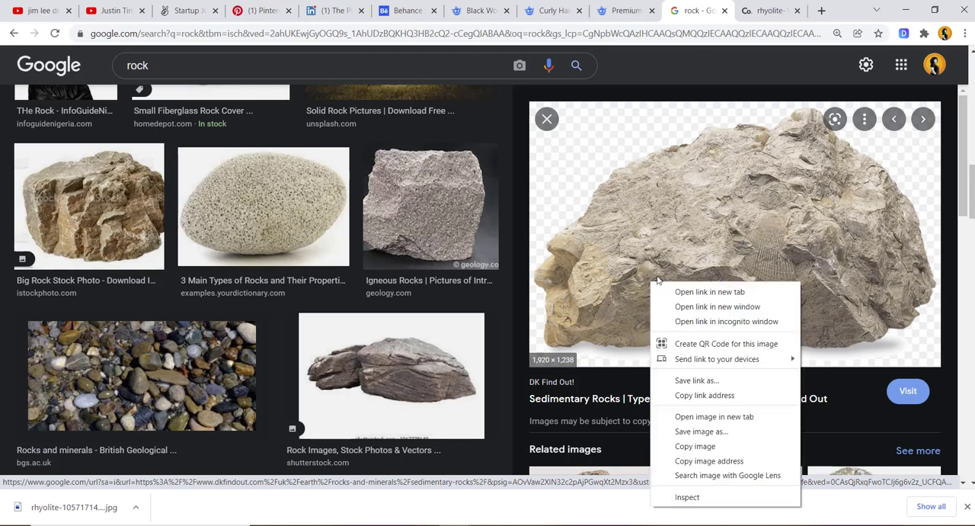
pyautogui.click(702, 416)
# - Look through the related images of the sedimentary rock, then switch back to Photoshop
pyautogui.scroll(-5, 753, 237)
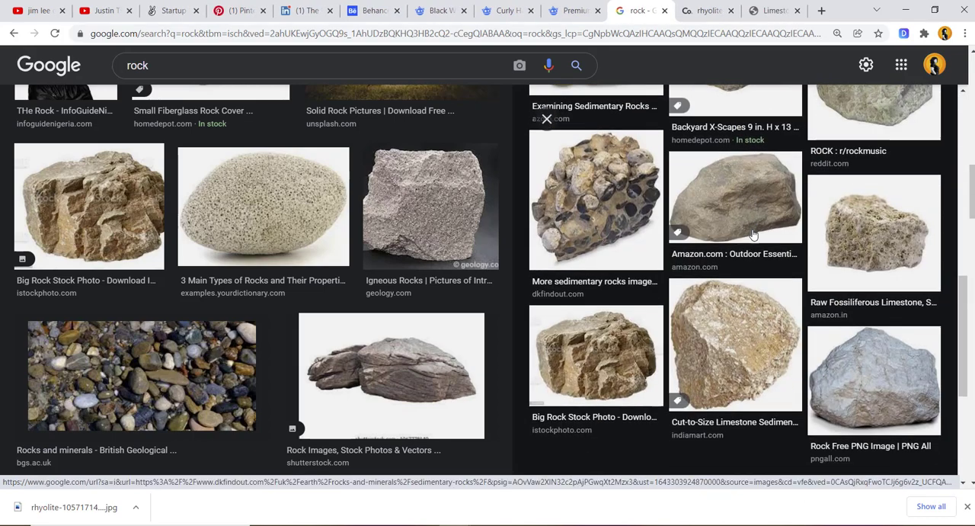
pyautogui.scroll(5, 753, 235)
pyautogui.scroll(-3, 753, 235)
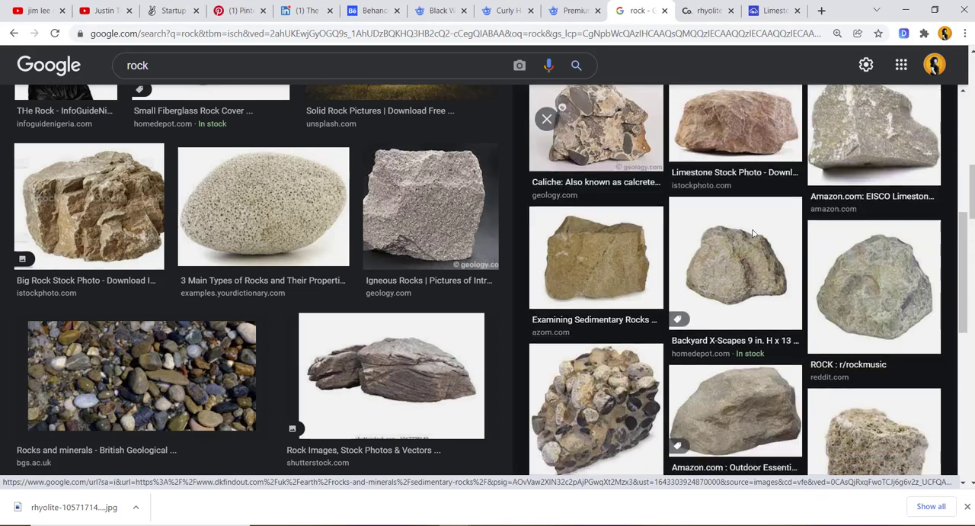
pyautogui.scroll(-5, 753, 234)
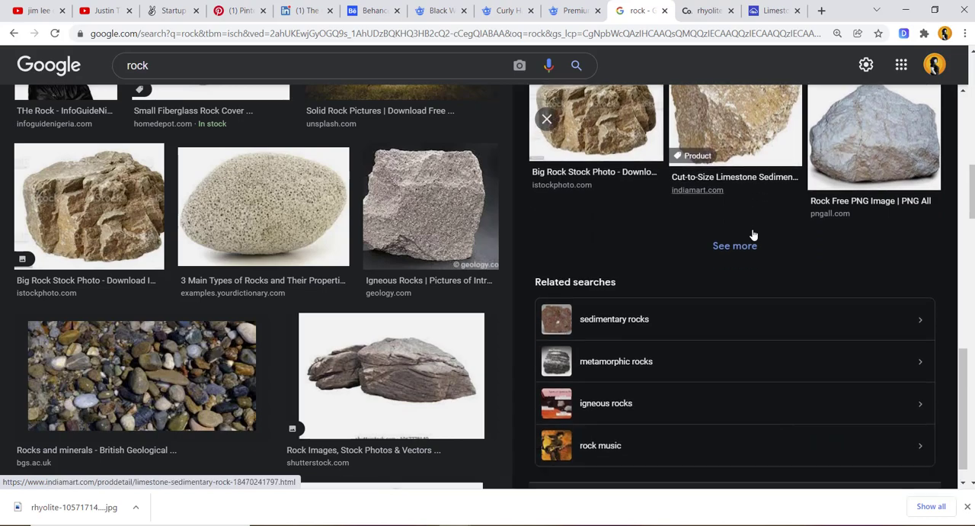
pyautogui.scroll(10, 753, 234)
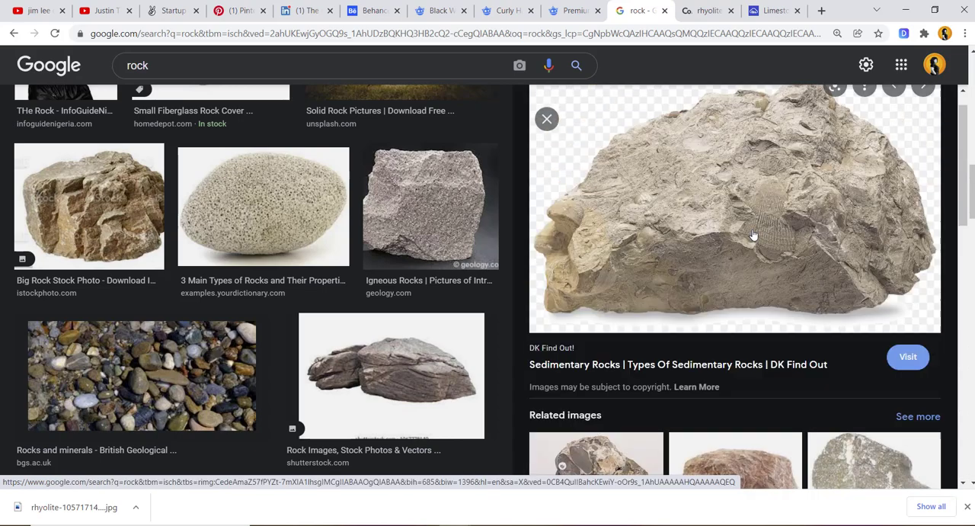
pyautogui.click(716, 9)
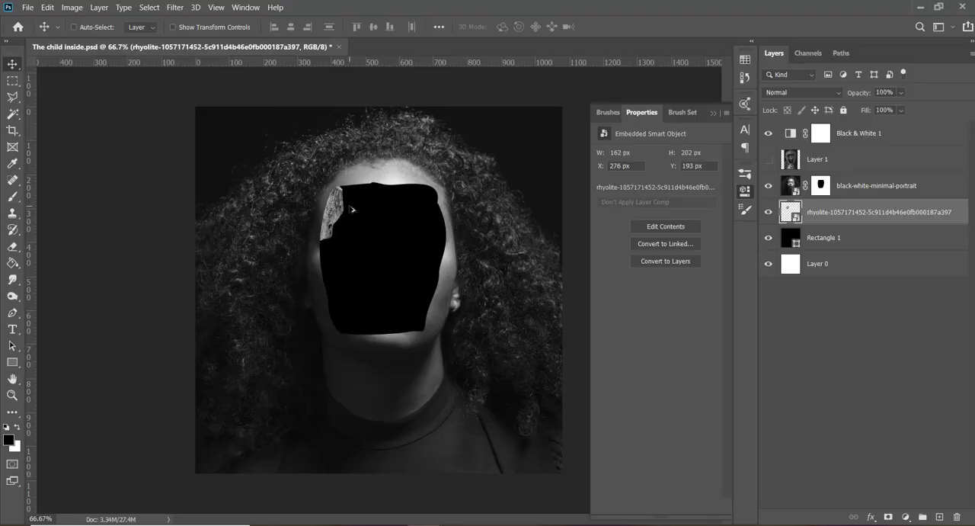
# - Duplicate the rock, rotate the copy to about -143° and place it below the original along the face opening's left edge
pyautogui.moveTo(352, 210); pyautogui.dragTo(363, 265)
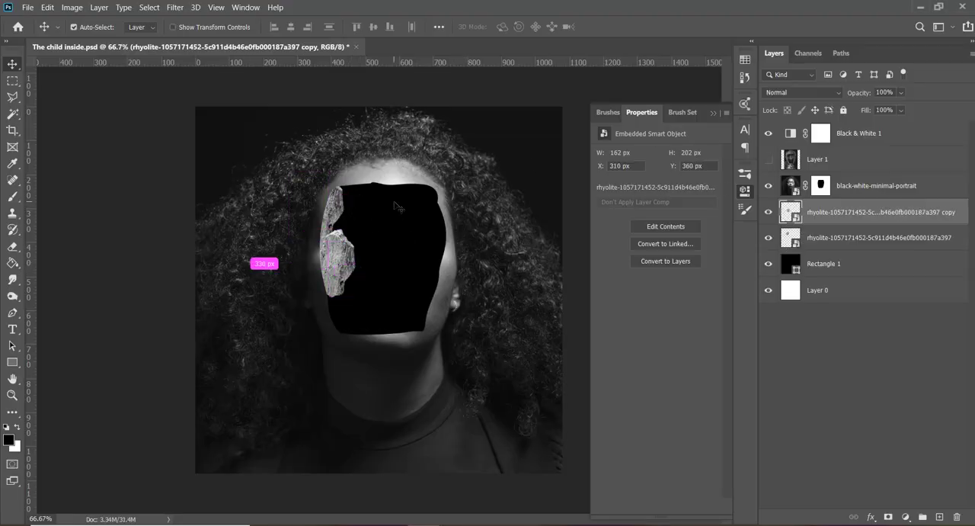
pyautogui.hotkey('ctrl', 't')
pyautogui.moveTo(385, 350); pyautogui.dragTo(303, 356)
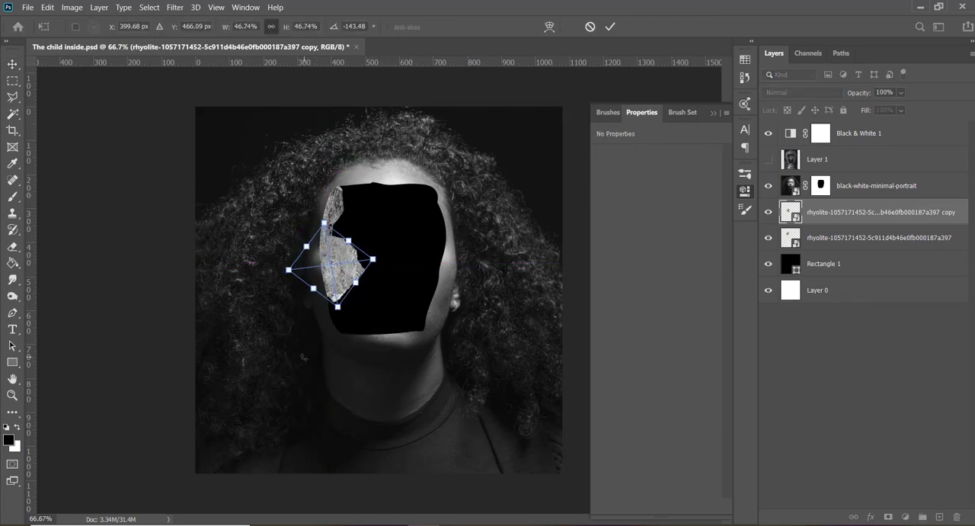
pyautogui.press('Return')
pyautogui.moveTo(347, 260); pyautogui.dragTo(360, 283)
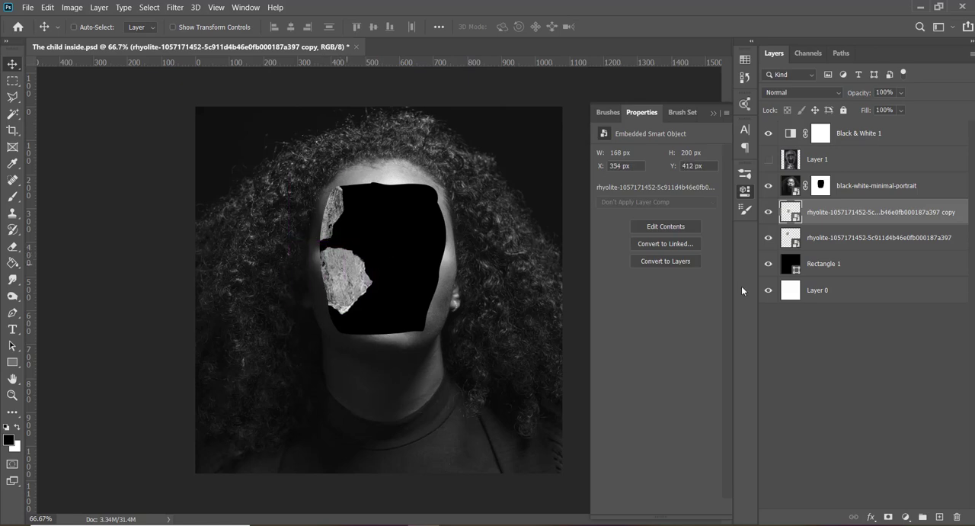
# - Add a layer mask to the rock copy and move it up and left to overlap the first rock
pyautogui.click(888, 517)
pyautogui.press('l')
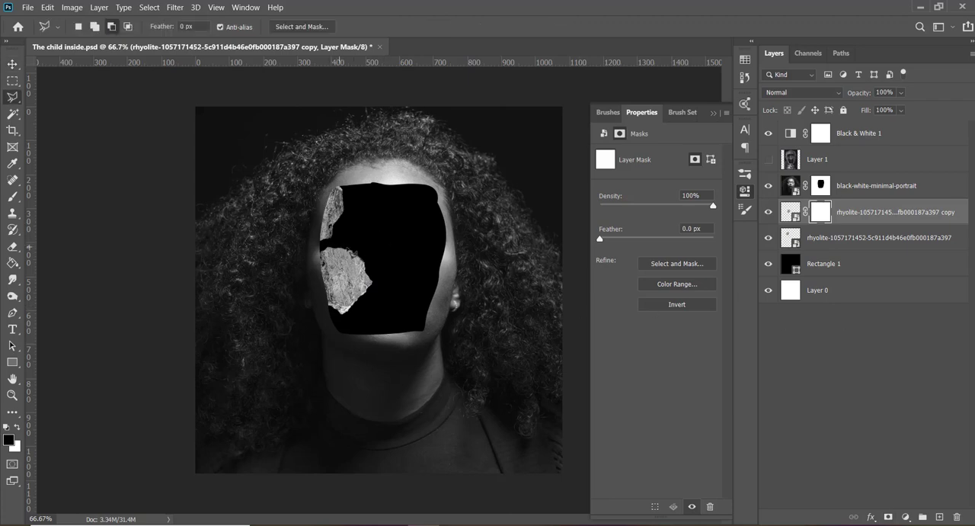
pyautogui.press('v')
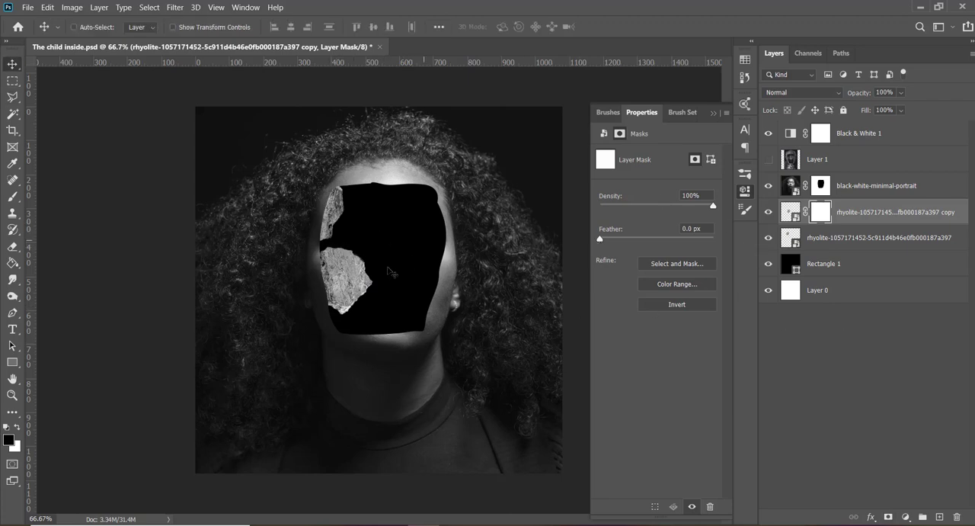
pyautogui.moveTo(356, 281); pyautogui.dragTo(338, 266)
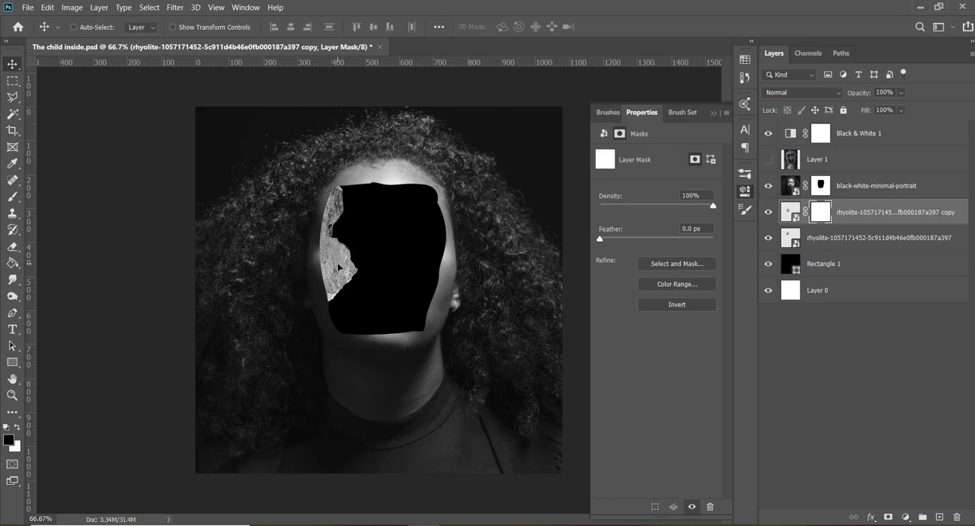
# - Lasso the protruding inner part of the rock copy along a jagged line and hide it by filling the layer mask with black
pyautogui.press('l')
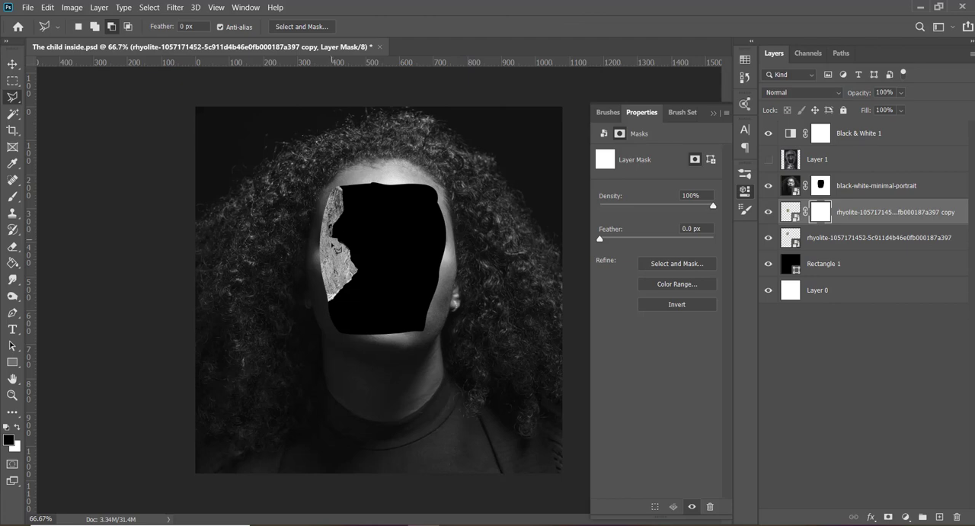
pyautogui.hotkey('ctrl', '1')
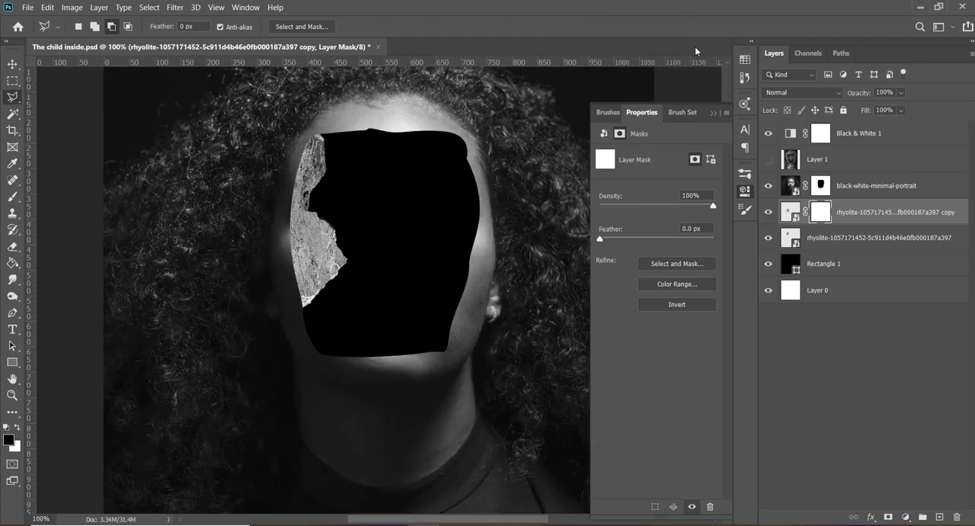
pyautogui.click(716, 113)
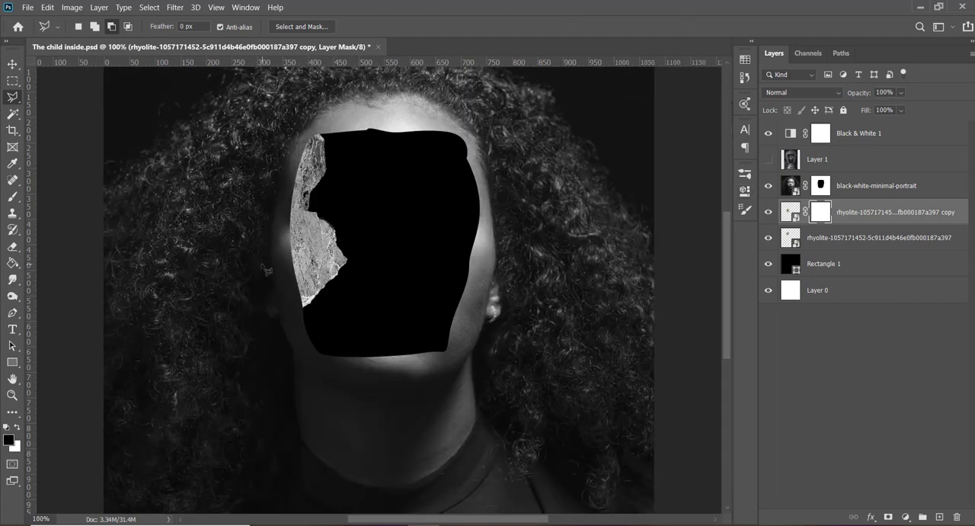
pyautogui.hotkey('ctrl', ']')
pyautogui.hotkey('ctrl', 'z')
pyautogui.hotkey('ctrl', '+')
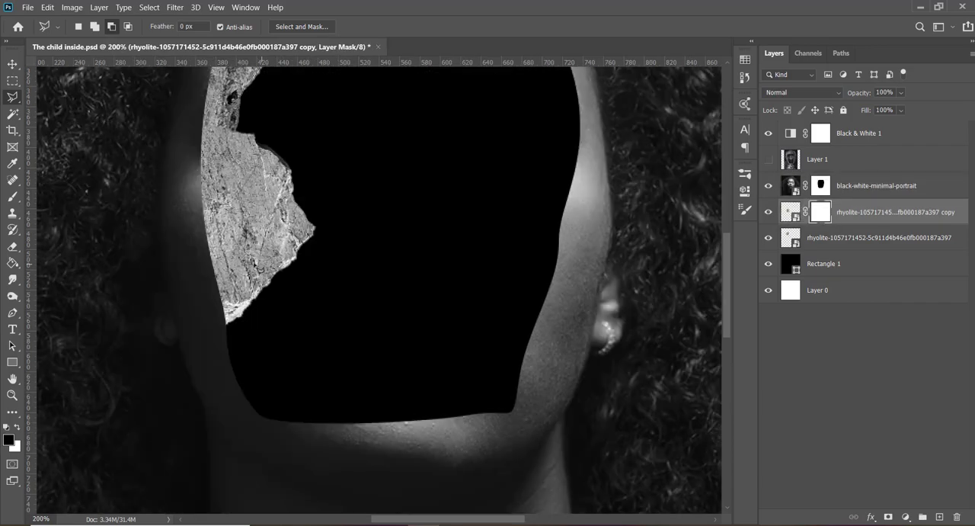
pyautogui.moveTo(729, 267); pyautogui.dragTo(730, 239)
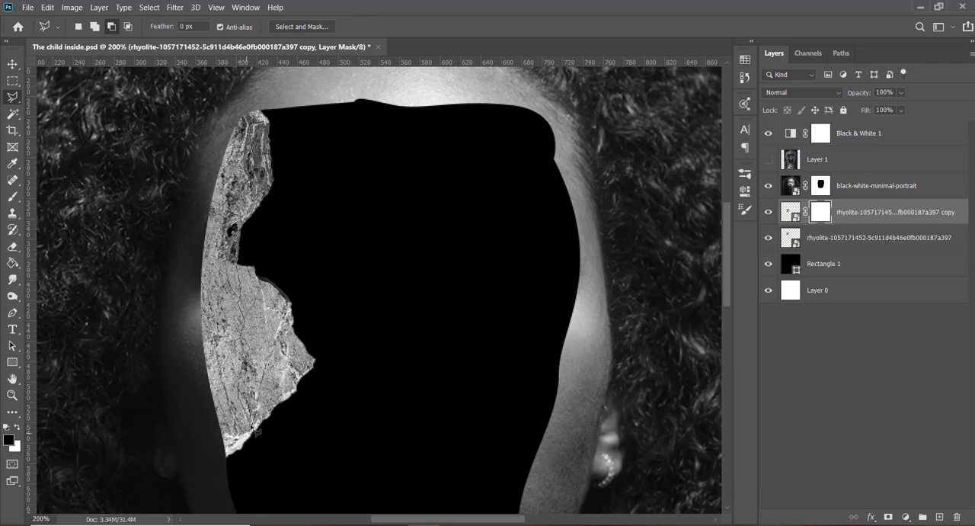
pyautogui.click(245, 435)
pyautogui.click(249, 459)
pyautogui.click(345, 354)
pyautogui.click(324, 276)
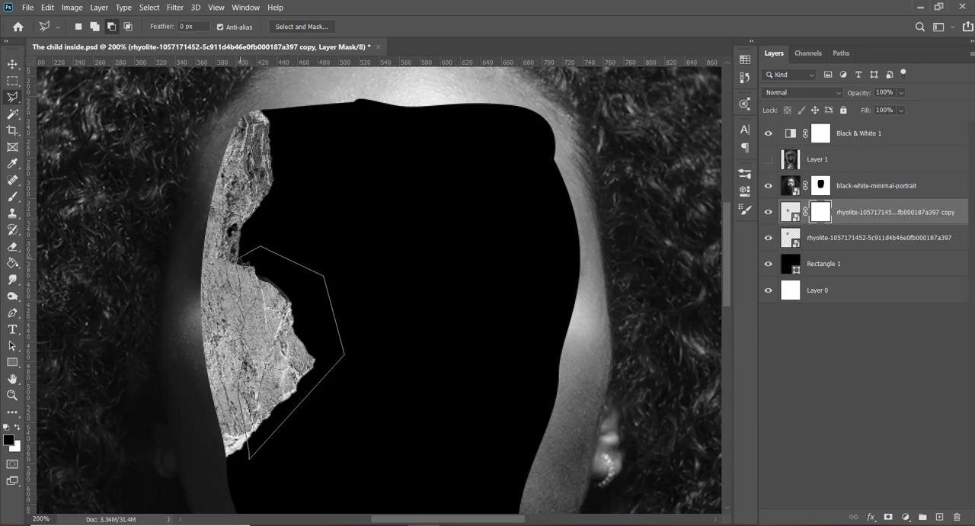
pyautogui.click(242, 260)
pyautogui.hotkey('alt', 'BackSpace')
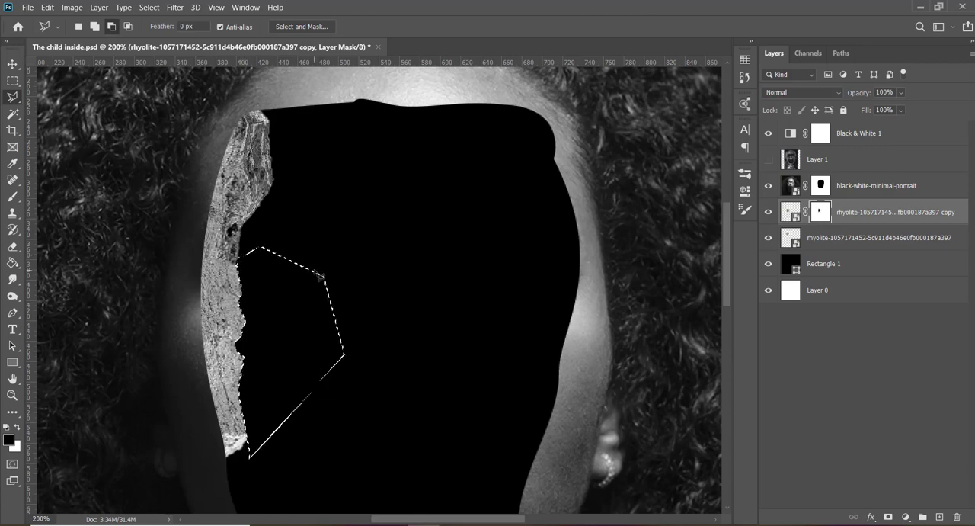
pyautogui.hotkey('ctrl', 'd')
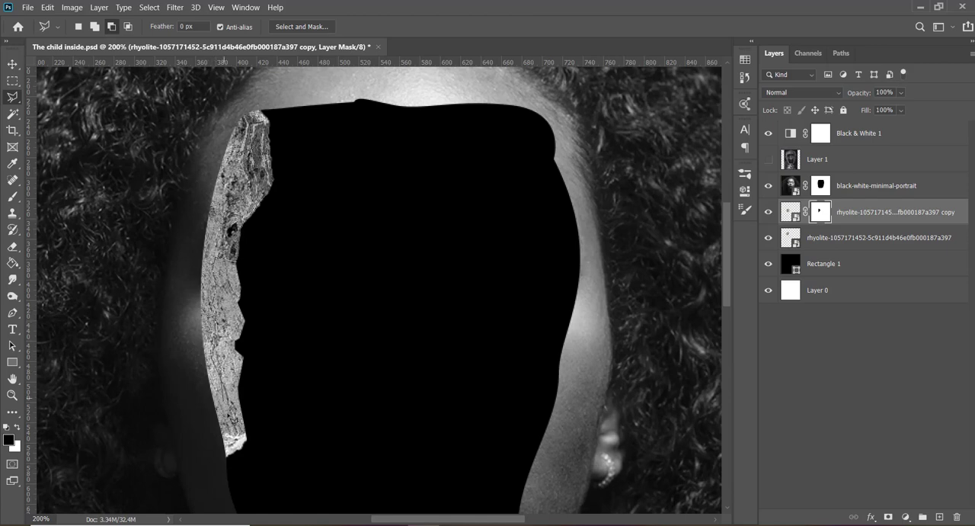
# - Lasso the inner strip of the lower rock and copy that area of the rock image, without its mask, to a new layer
pyautogui.click(233, 457)
pyautogui.click(267, 444)
pyautogui.click(275, 365)
pyautogui.click(272, 319)
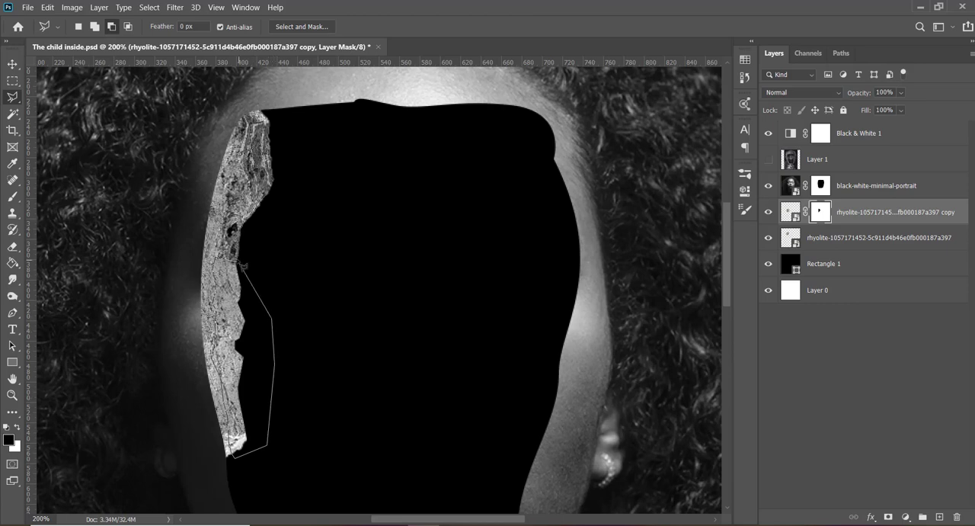
pyautogui.click(240, 264)
pyautogui.doubleClick(215, 258)
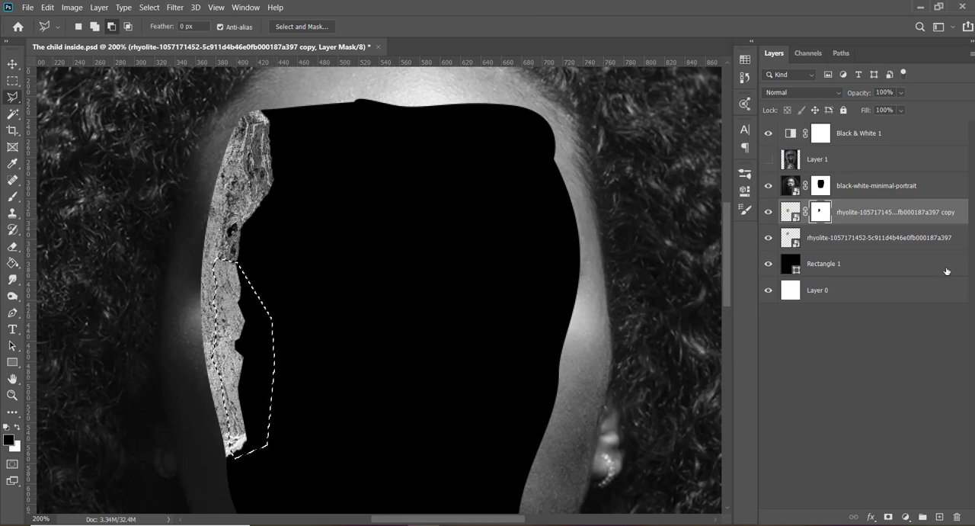
pyautogui.hotkey('ctrl', 'j')
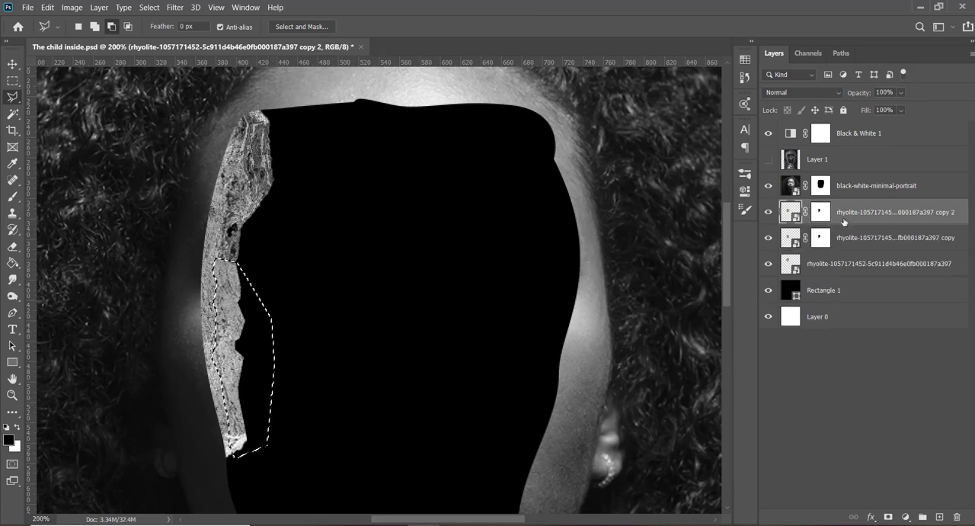
pyautogui.hotkey('ctrl', 'z')
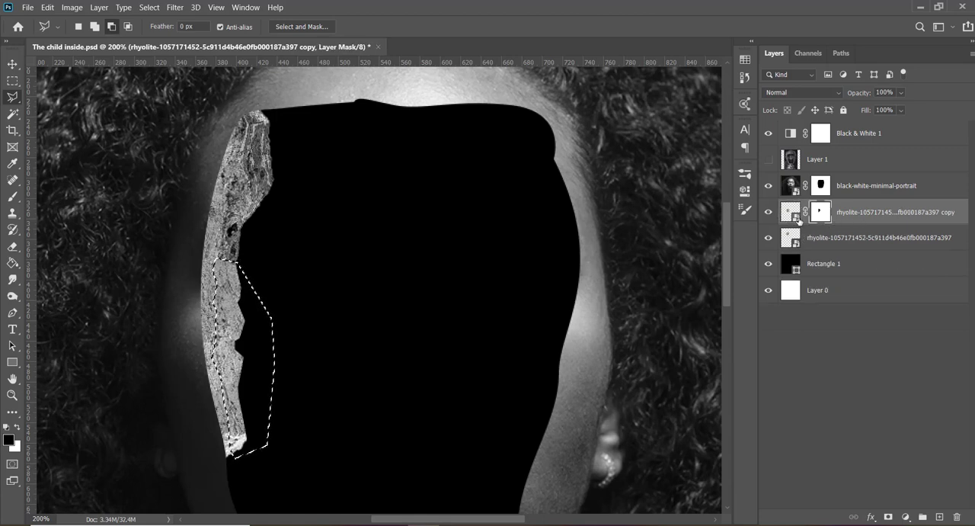
pyautogui.click(791, 215)
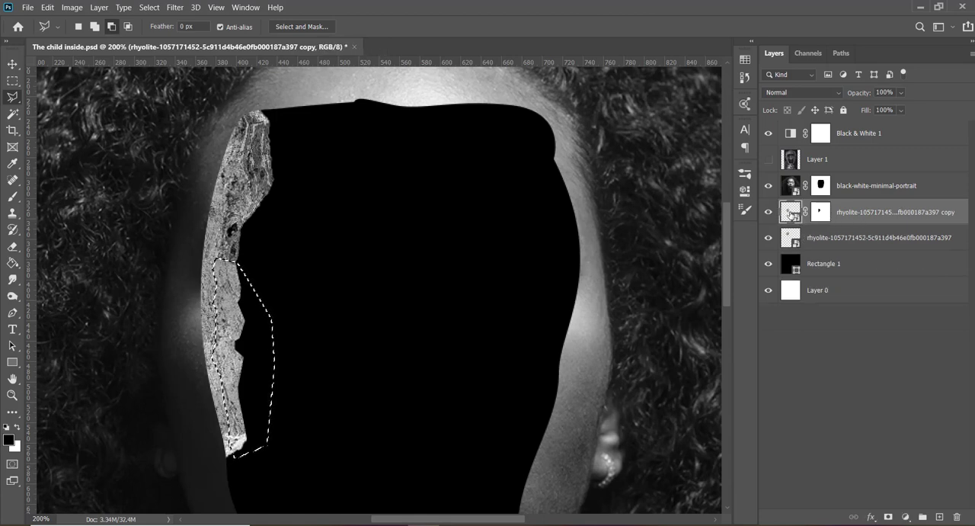
pyautogui.hotkey('ctrl', 'j')
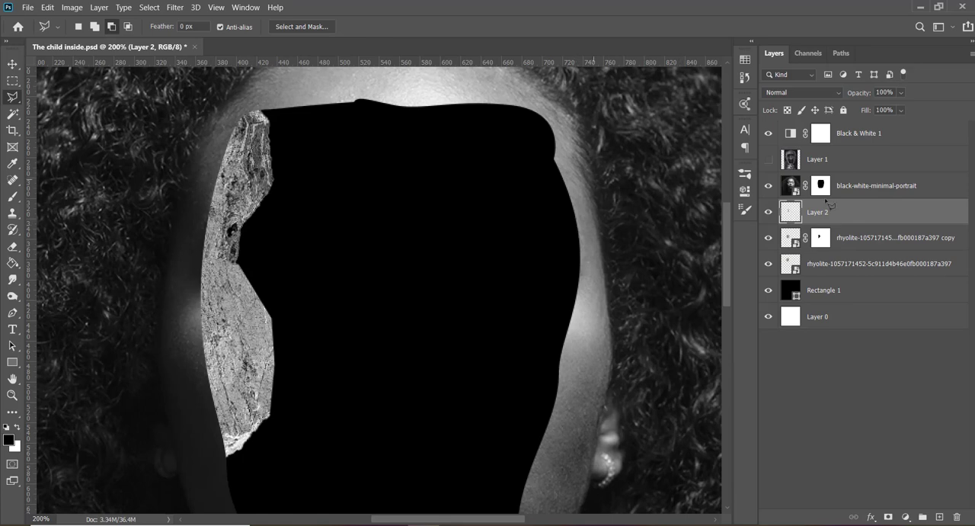
# - Apply the rock copy's layer mask to Layer 2 as well, keeping the mask on both layers
pyautogui.moveTo(821, 238); pyautogui.dragTo(821, 216)
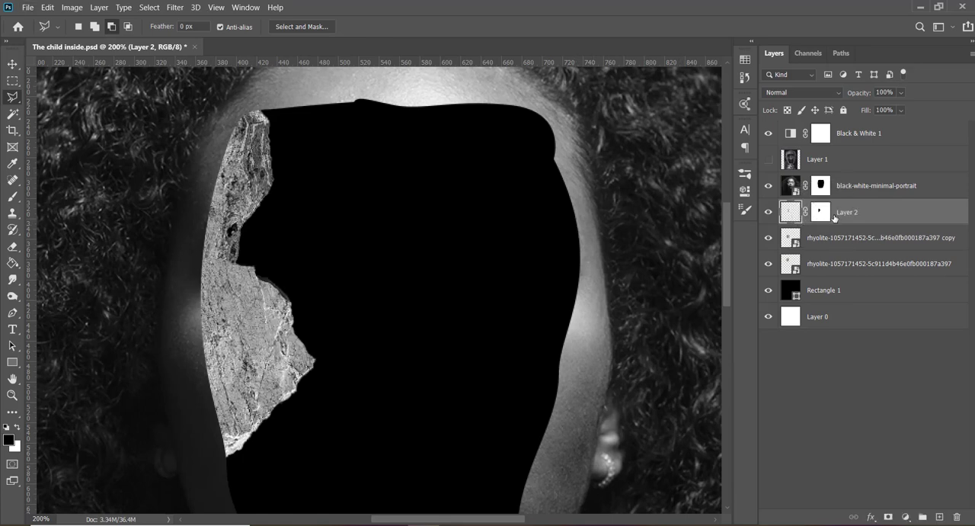
pyautogui.moveTo(823, 218); pyautogui.dragTo(821, 238)
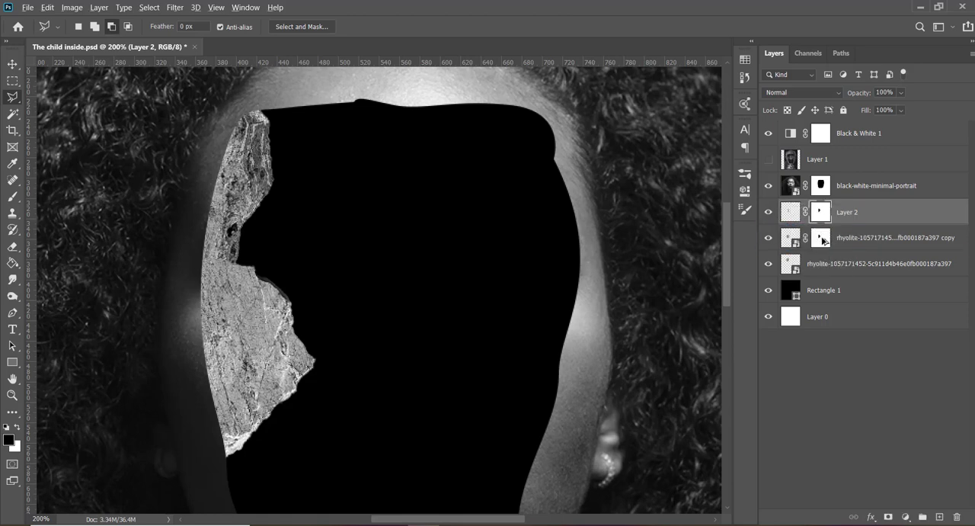
pyautogui.click(790, 213)
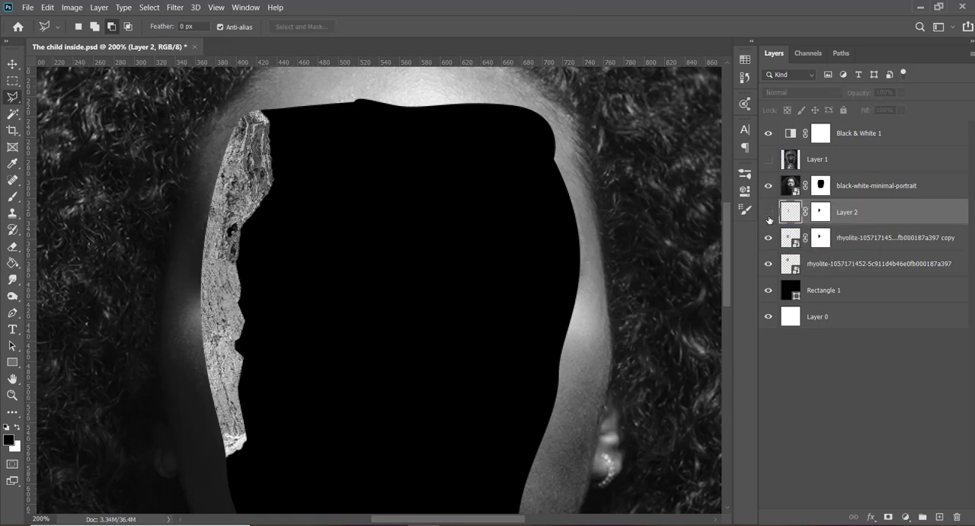
# - Add a Curves adjustment clipped to Layer 2 and darken the strip by lowering the curve at input 158
pyautogui.click(906, 517)
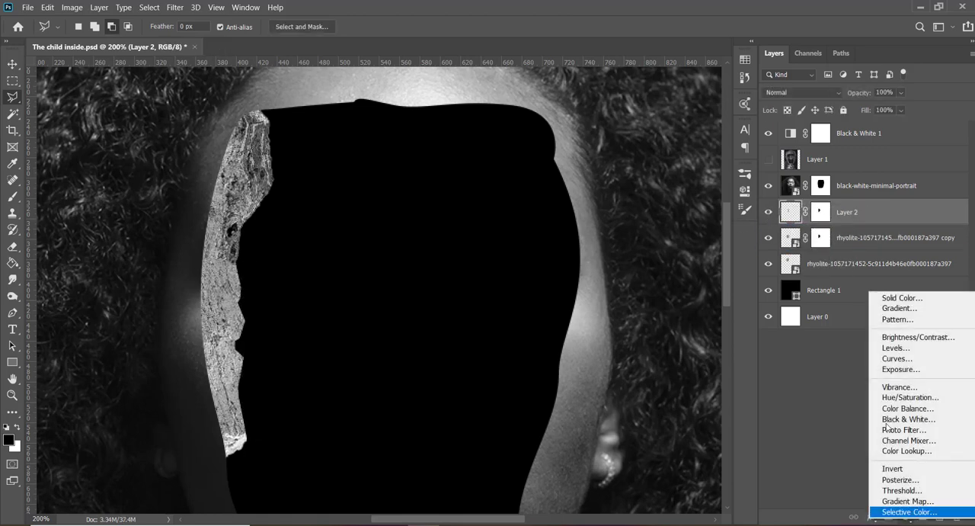
pyautogui.click(894, 362)
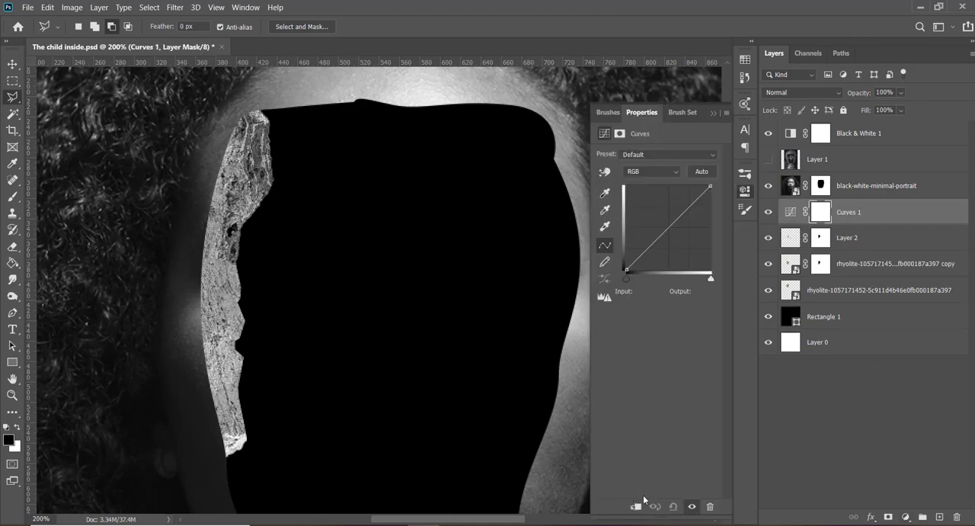
pyautogui.click(636, 507)
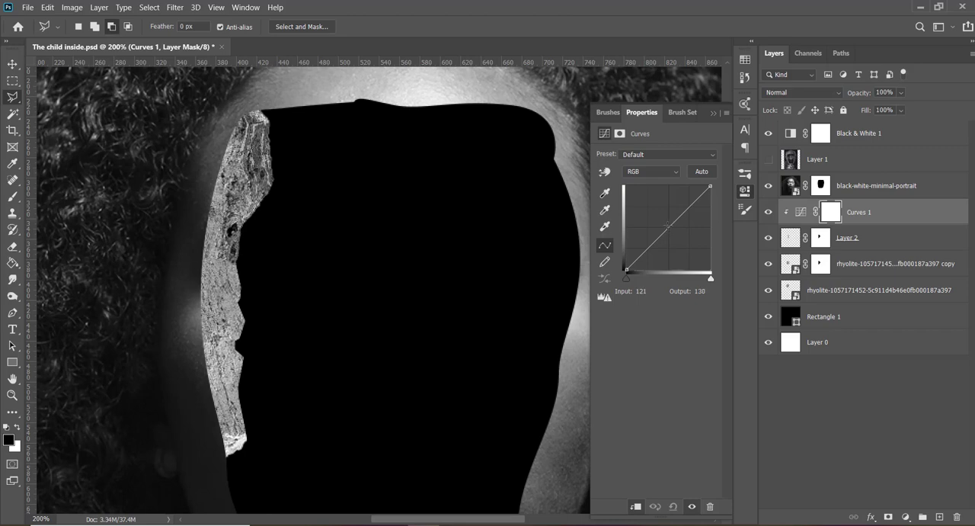
pyautogui.moveTo(668, 225); pyautogui.dragTo(679, 241)
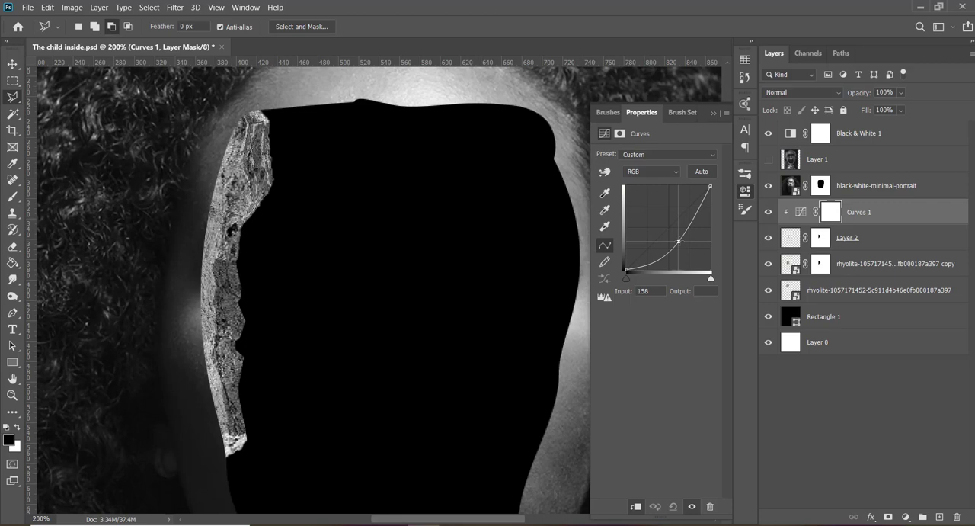
pyautogui.moveTo(679, 241); pyautogui.dragTo(679, 240)
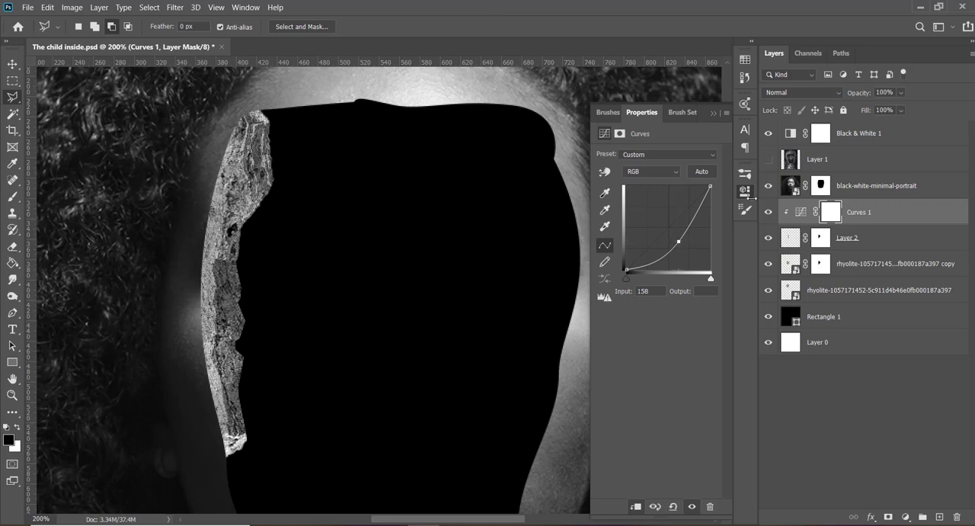
# - Add a Curves adjustment above the original rock layer and darken it by lowering the curve at input 137
pyautogui.click(826, 295)
pyautogui.click(769, 292)
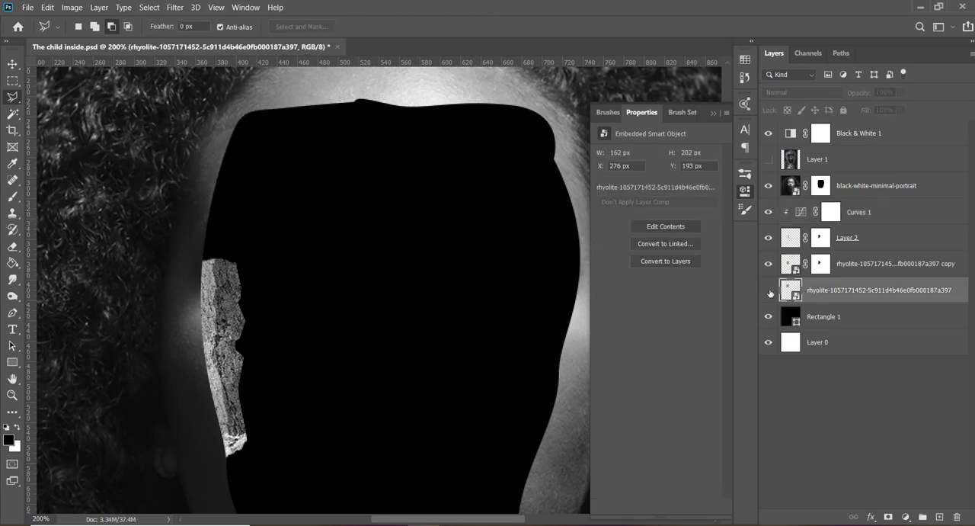
pyautogui.click(769, 291)
pyautogui.click(905, 517)
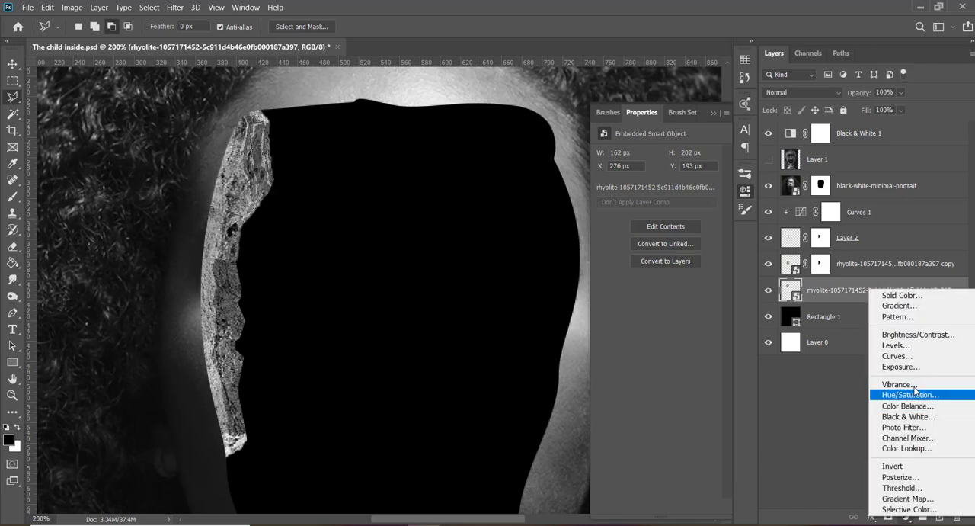
pyautogui.click(912, 357)
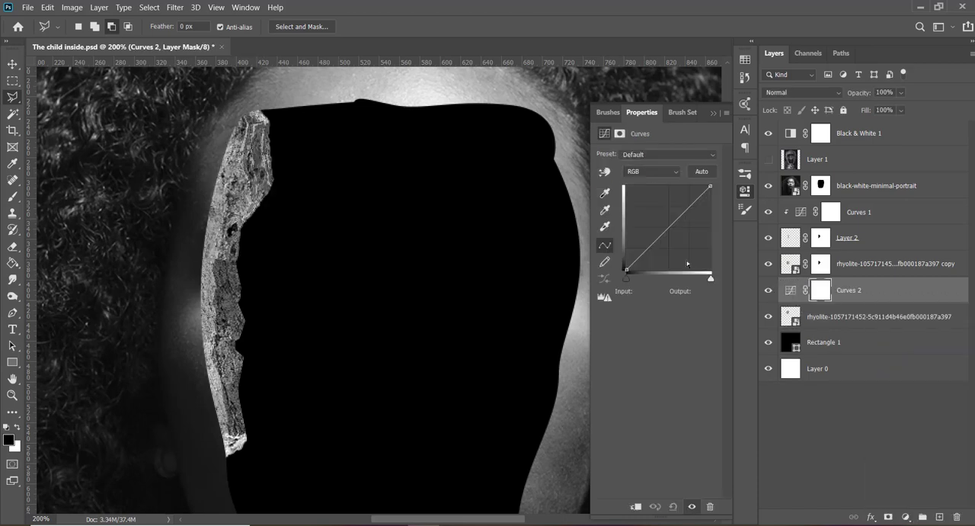
pyautogui.moveTo(667, 229); pyautogui.dragTo(672, 236)
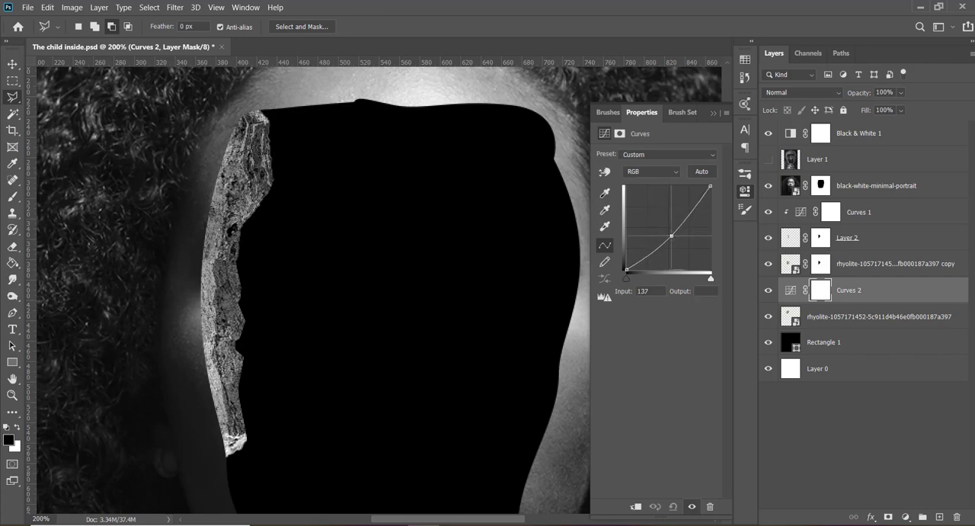
pyautogui.click(713, 112)
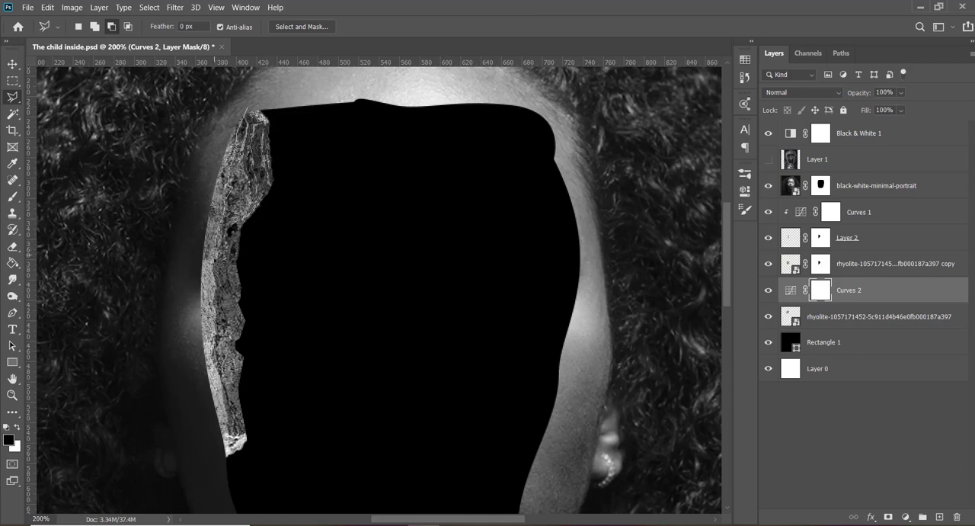
# - Lasso the upper rock's outer edge and fill it black on the Curves 2 mask so the darkening skips that edge
pyautogui.click(202, 268)
pyautogui.click(172, 272)
pyautogui.click(184, 103)
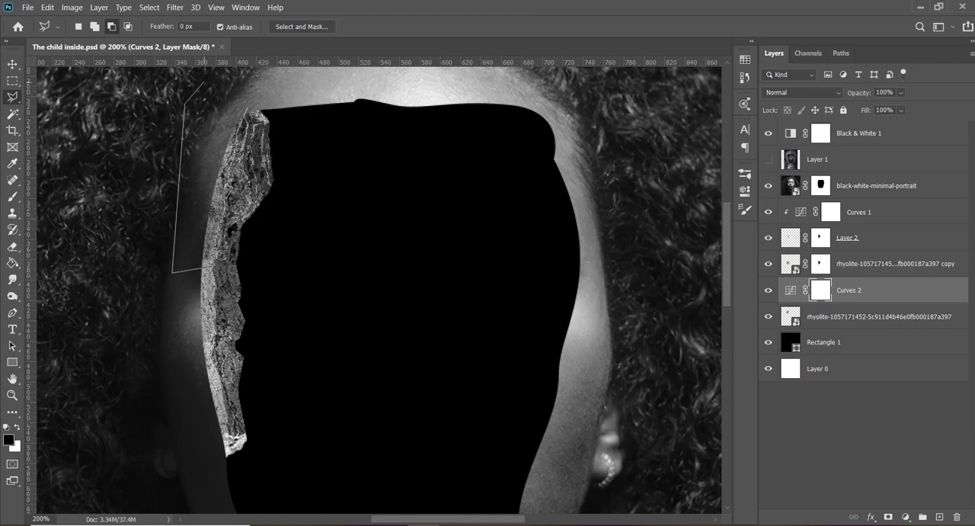
pyautogui.click(251, 85)
pyautogui.click(202, 268)
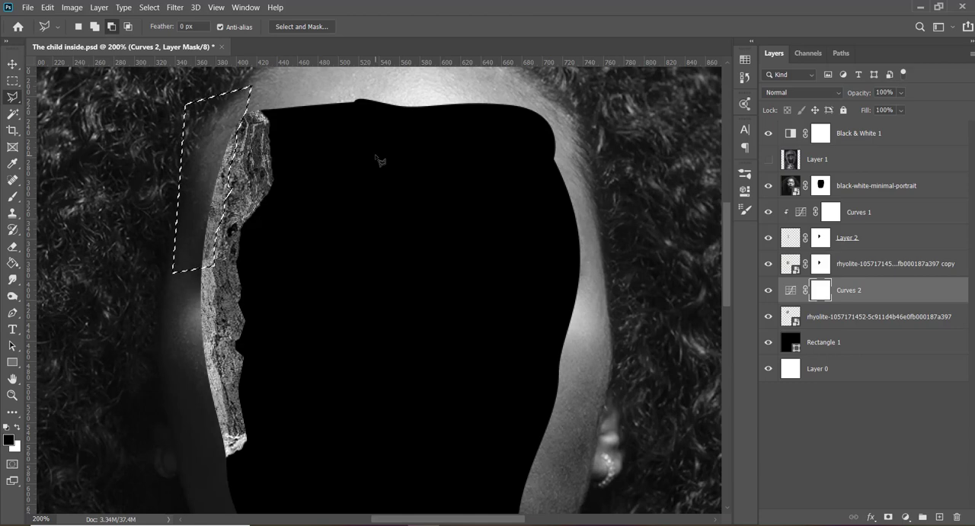
pyautogui.hotkey('alt', 'BackSpace')
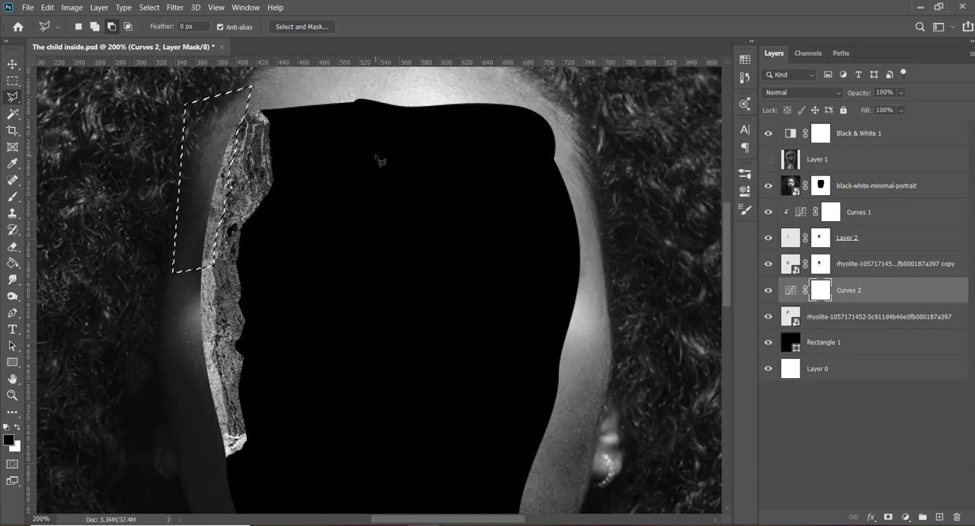
pyautogui.hotkey('ctrl', 'd')
pyautogui.press('v')
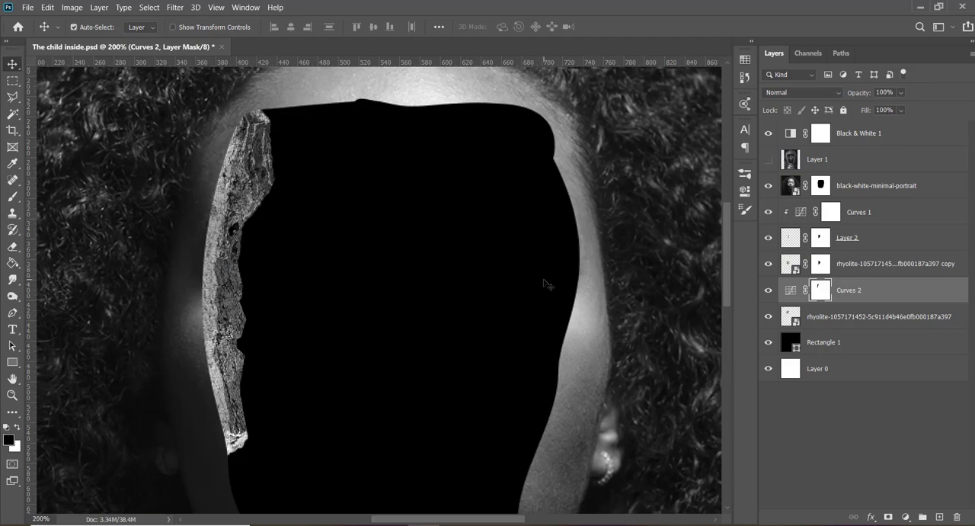
pyautogui.hotkey('ctrl', '0')
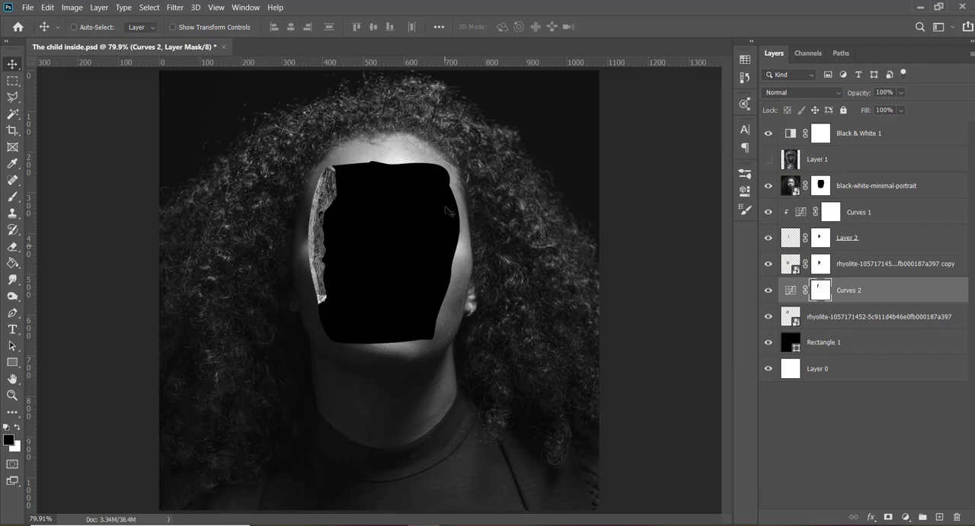
pyautogui.click(316, 484)
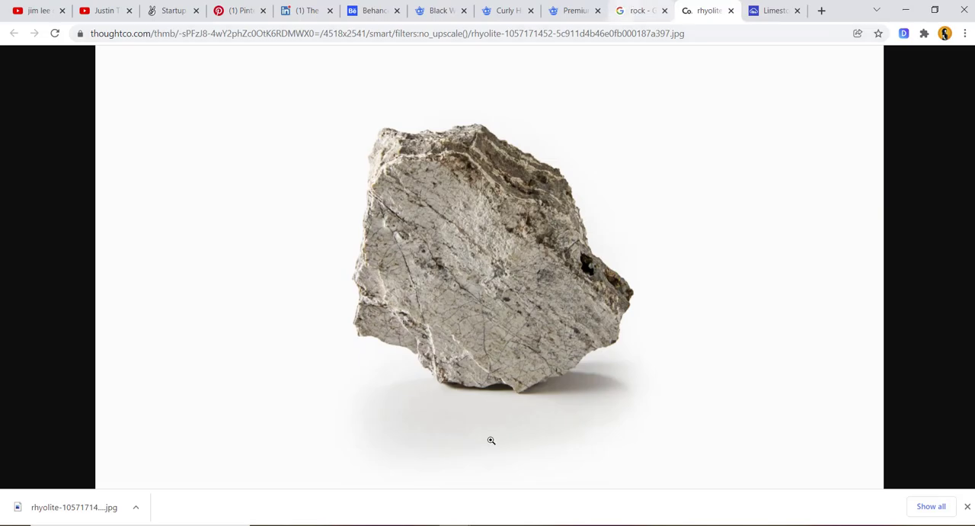
pyautogui.hotkey('alt', 'Tab')
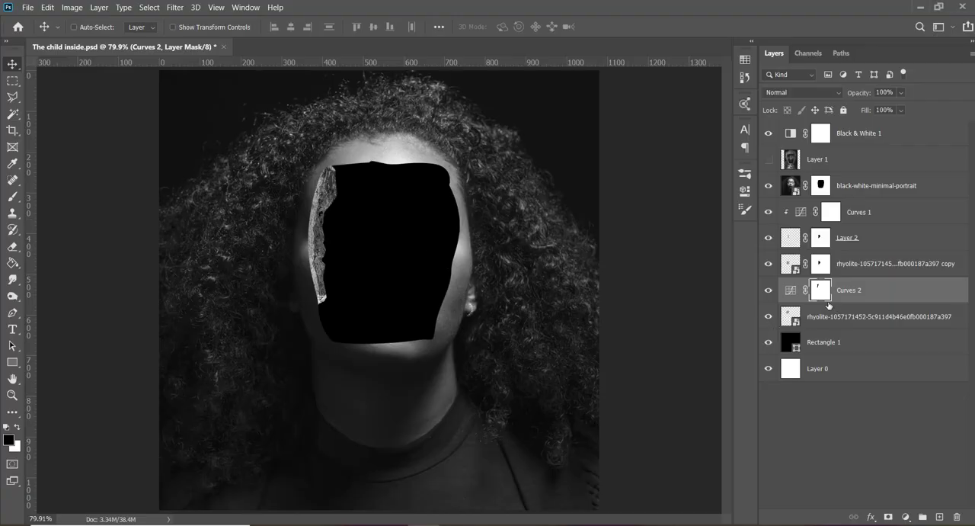
# - Clip the Curves 2 adjustment to the original rock layer, then duplicate that rock and select the lower of the two layers
pyautogui.click(843, 320)
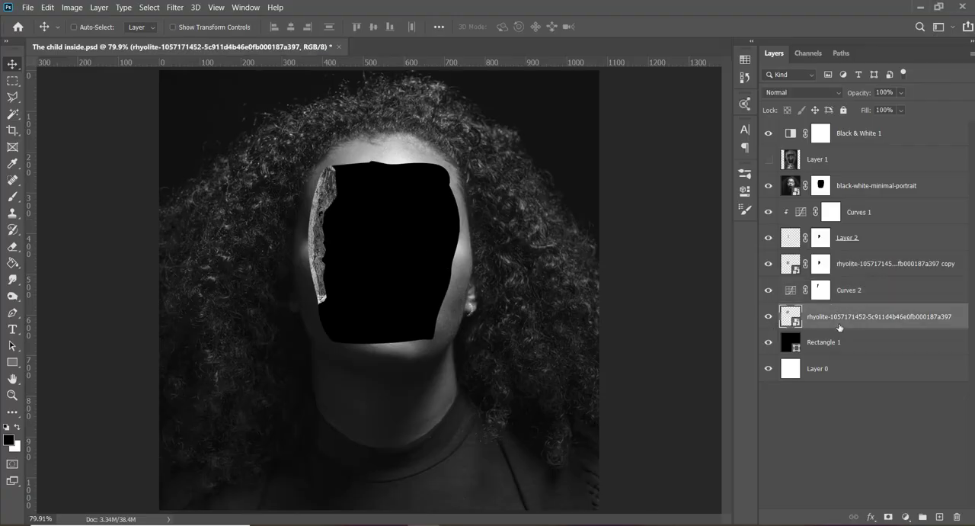
pyautogui.moveTo(838, 327); pyautogui.dragTo(831, 300)
pyautogui.keyDown('alt'); pyautogui.click(830, 303); pyautogui.keyUp('alt')
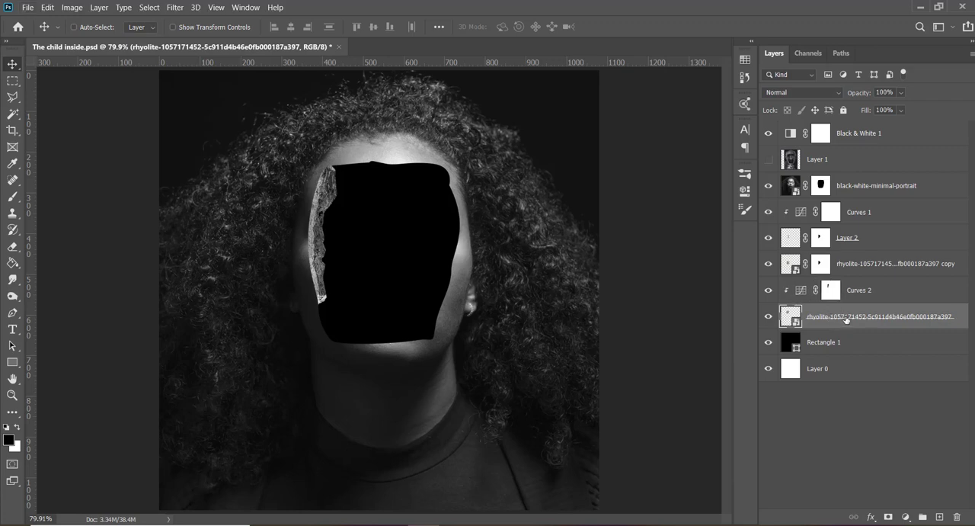
pyautogui.hotkey('ctrl', 'j')
pyautogui.click(834, 344)
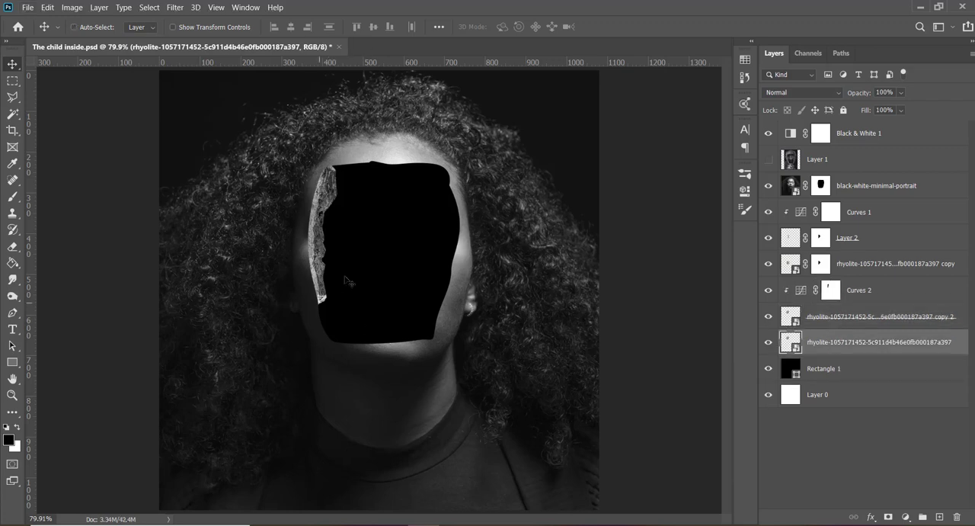
# - Move the lower rock duplicate to the face opening's lower-left corner and rotate it to about -160.7°
pyautogui.moveTo(378, 315); pyautogui.dragTo(364, 288)
pyautogui.hotkey('ctrl', 't')
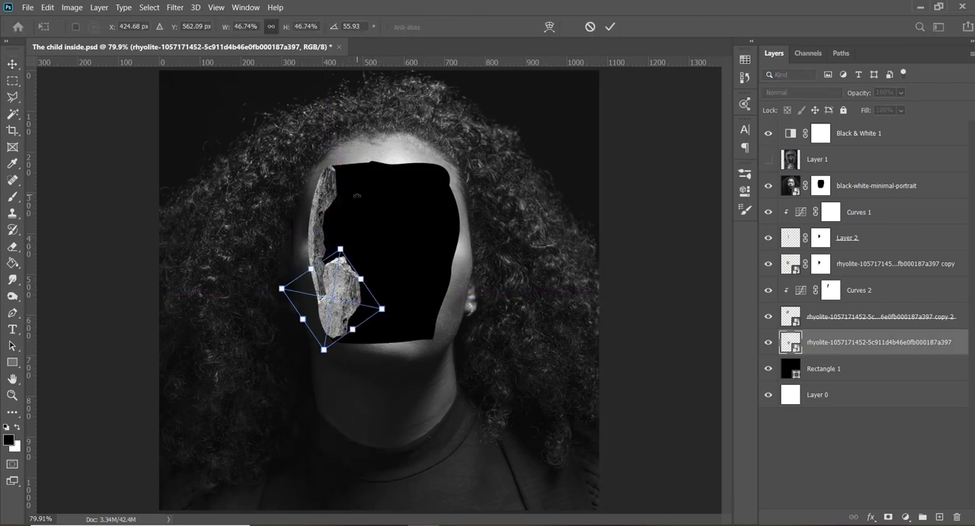
pyautogui.moveTo(356, 196); pyautogui.dragTo(410, 350)
pyautogui.moveTo(396, 253); pyautogui.dragTo(407, 272)
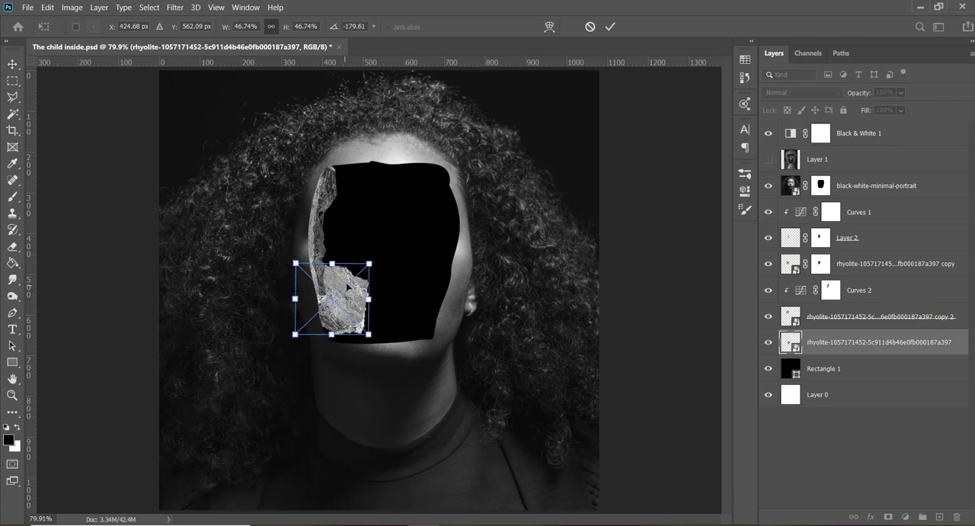
pyautogui.moveTo(356, 290); pyautogui.dragTo(349, 331)
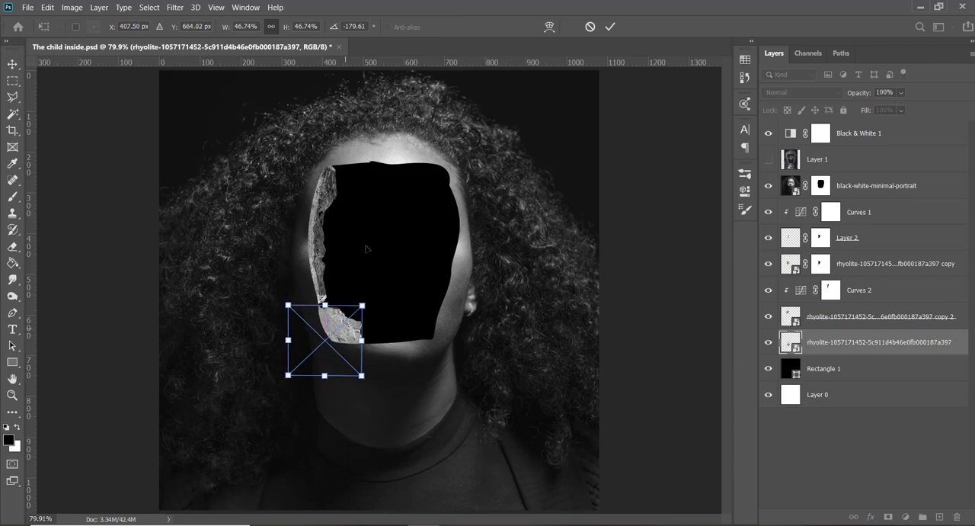
pyautogui.moveTo(374, 263); pyautogui.dragTo(389, 268)
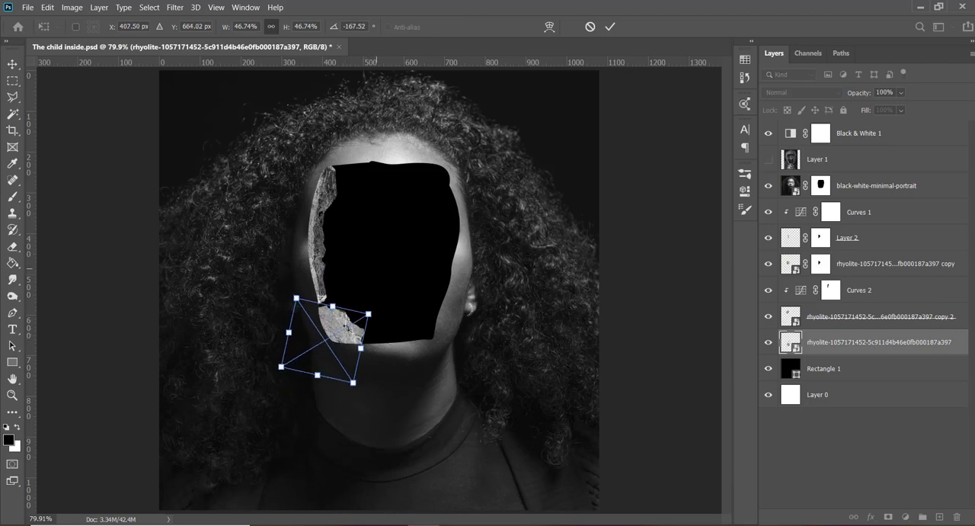
pyautogui.moveTo(339, 328)
pyautogui.mouseDown()
pyautogui.moveTo(332, 332)
pyautogui.moveTo(332, 323)
pyautogui.mouseUp()
pyautogui.moveTo(360, 273); pyautogui.dragTo(364, 278)
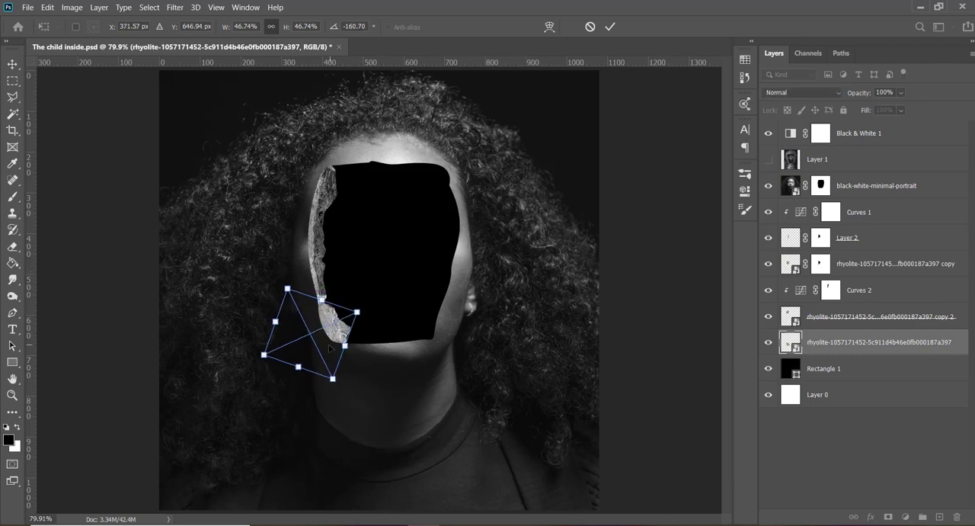
pyautogui.moveTo(332, 347); pyautogui.dragTo(329, 349)
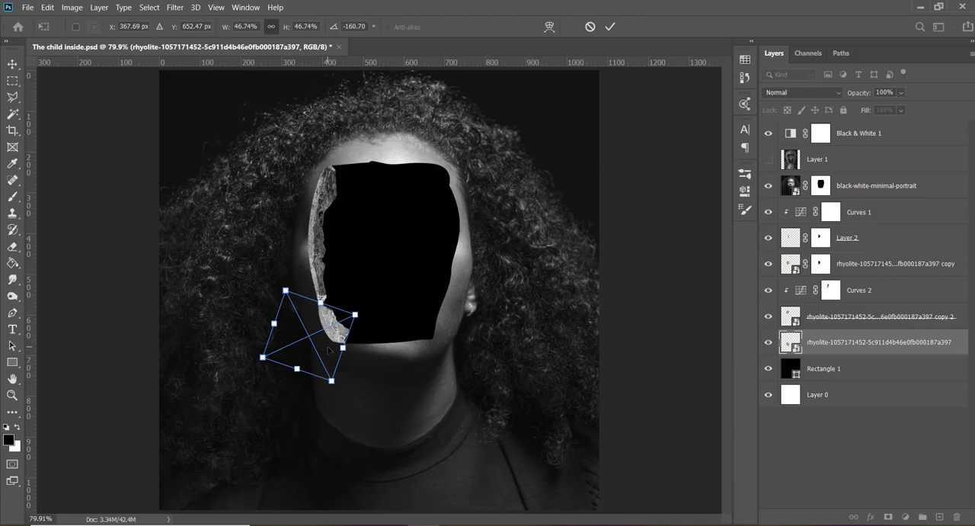
# - Fine-tune the corner rock's size, angle and position so it continues the rock strip along the opening's edge
pyautogui.hotkey('ctrl', '+')
pyautogui.hotkey('ctrl', '+')
pyautogui.moveTo(246, 369); pyautogui.dragTo(246, 359)
pyautogui.moveTo(320, 341); pyautogui.dragTo(336, 333)
pyautogui.moveTo(273, 369); pyautogui.dragTo(267, 364)
pyautogui.press('Down')
pyautogui.press('Down')
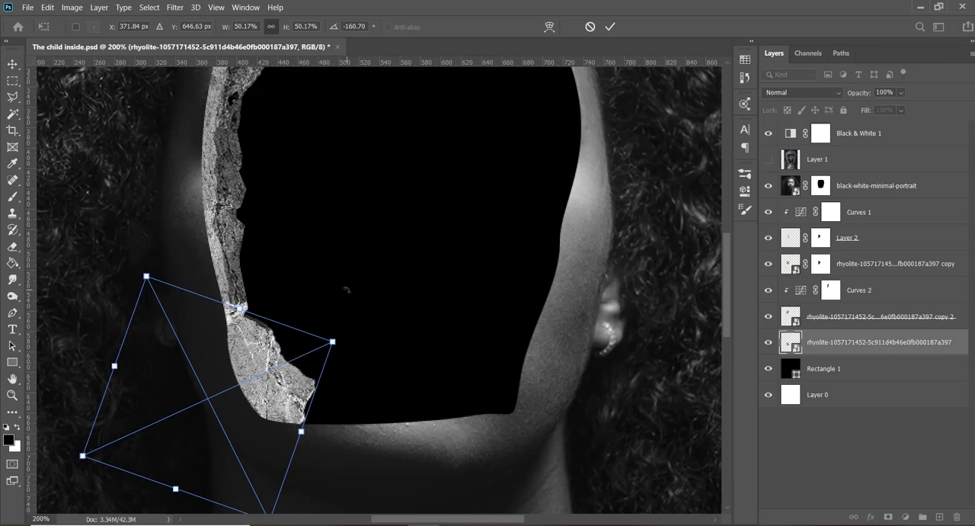
pyautogui.moveTo(349, 293); pyautogui.dragTo(350, 301)
pyautogui.moveTo(280, 363); pyautogui.dragTo(273, 360)
pyautogui.moveTo(333, 309); pyautogui.dragTo(318, 335)
pyautogui.moveTo(284, 383); pyautogui.dragTo(280, 381)
pyautogui.press('Return')
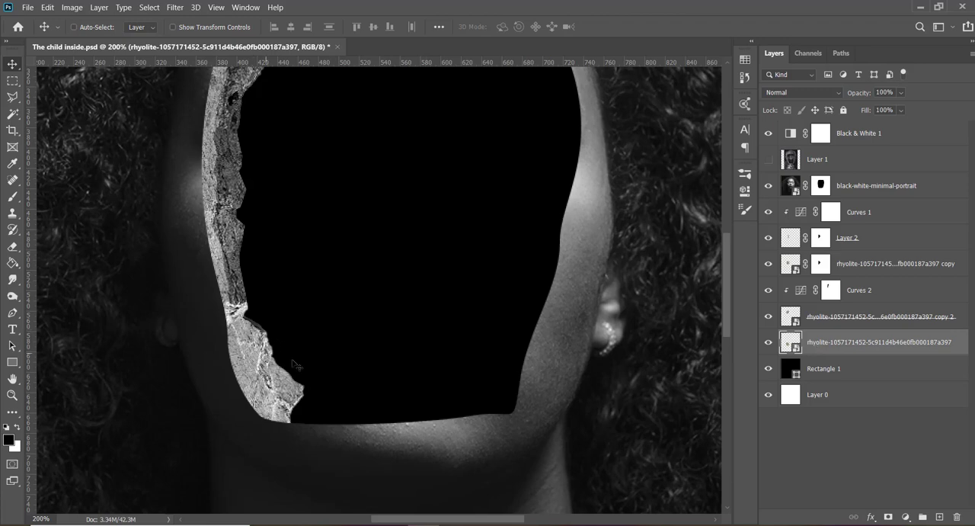
# - Lasso the corner rock's protruding inner edge and hide that area with an inverted layer mask
pyautogui.press('l')
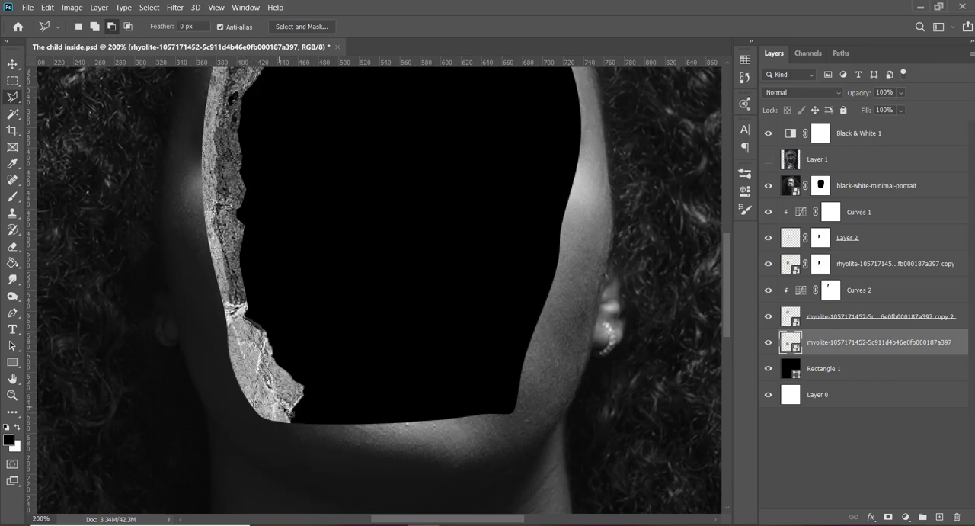
pyautogui.click(292, 419)
pyautogui.click(325, 388)
pyautogui.click(301, 328)
pyautogui.click(263, 300)
pyautogui.click(245, 313)
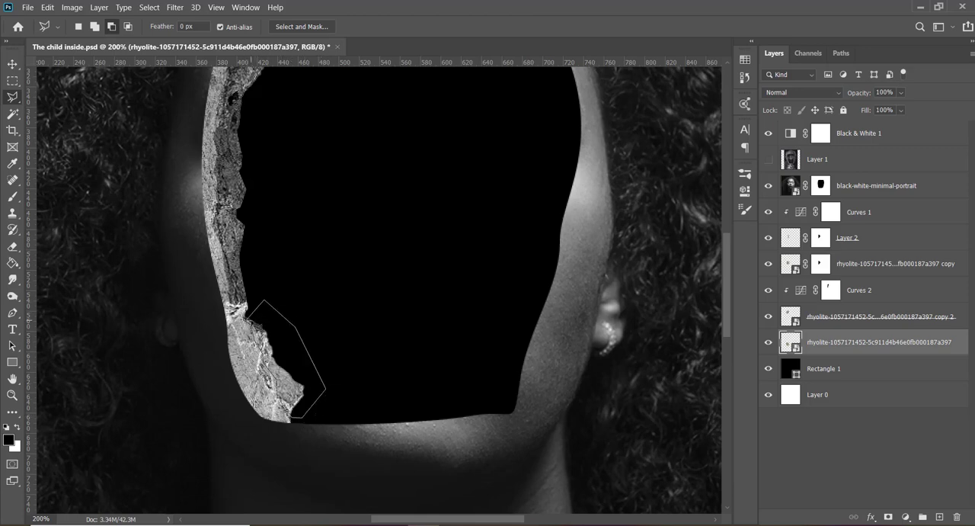
pyautogui.press('Return')
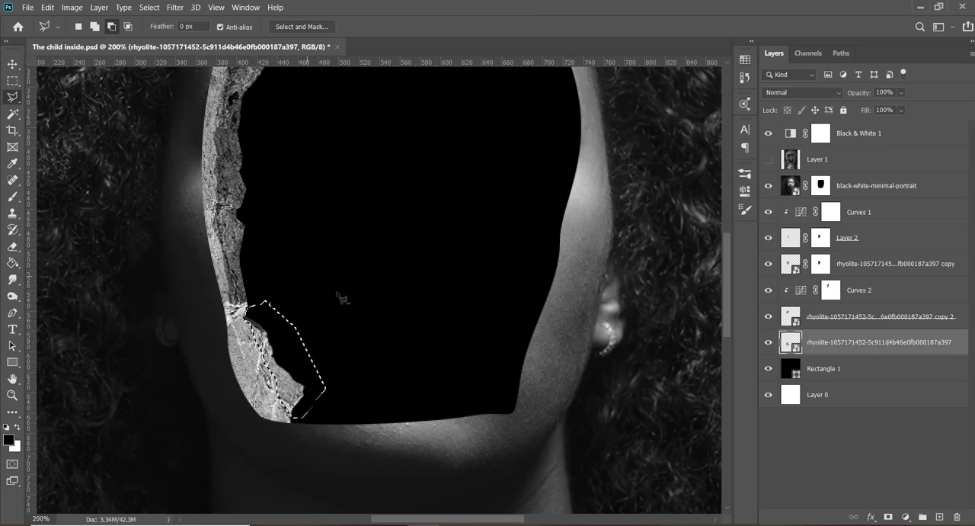
pyautogui.click(888, 516)
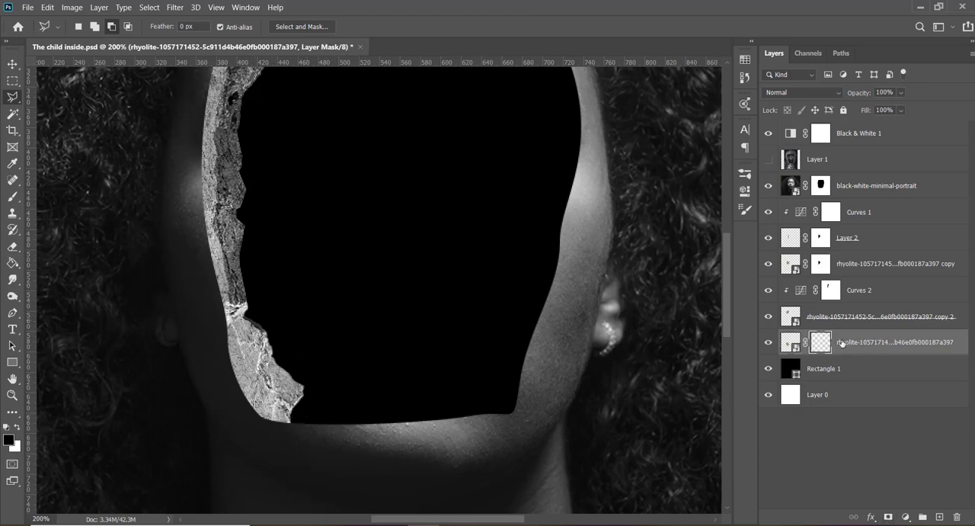
pyautogui.hotkey('ctrl', 'i')
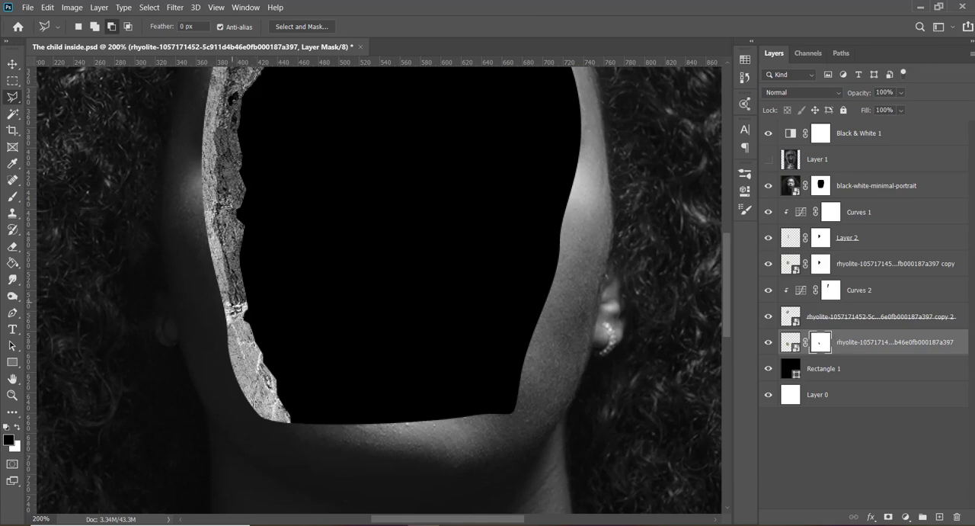
# - Lasso the corner rock's inner facet, copy it to a new layer, and duplicate the rock's mask onto that layer
pyautogui.click(232, 324)
pyautogui.click(290, 422)
pyautogui.click(310, 390)
pyautogui.click(293, 328)
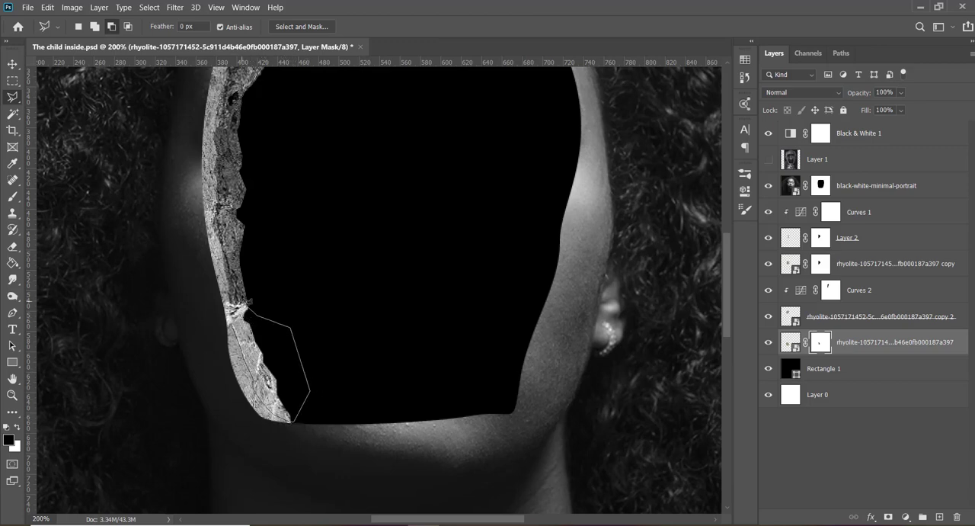
pyautogui.click(243, 295)
pyautogui.click(233, 324)
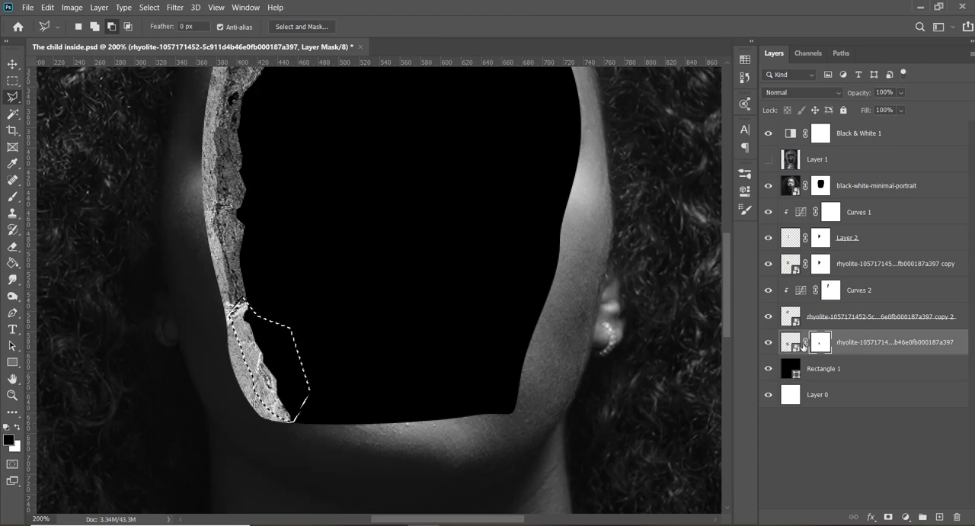
pyautogui.click(796, 349)
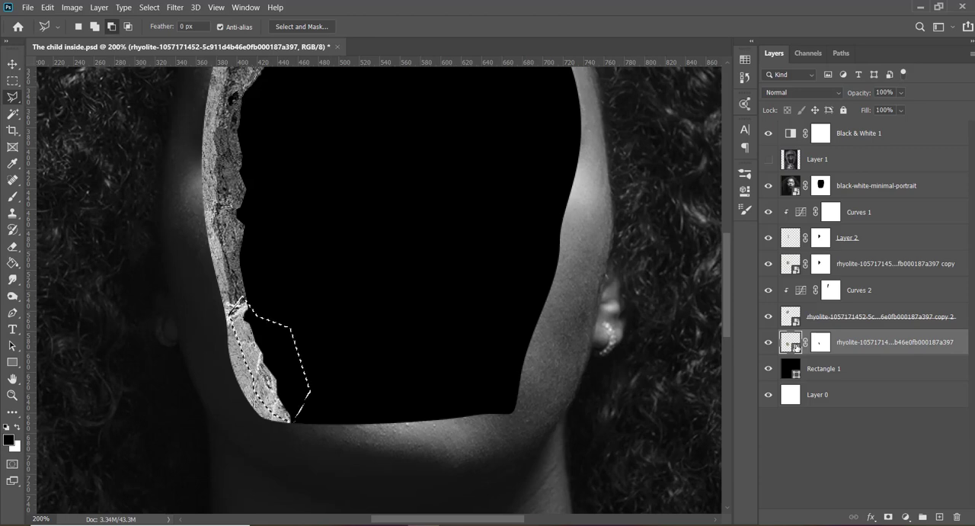
pyautogui.hotkey('ctrl', 'j')
pyautogui.moveTo(818, 371); pyautogui.dragTo(822, 343)
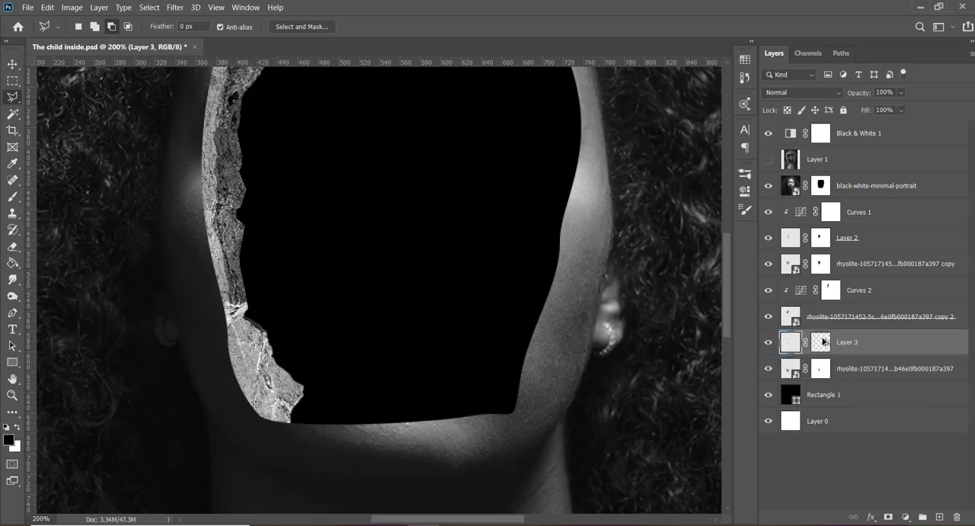
# - Duplicate the Curves 2 adjustment above Layer 3, clip it to that layer, and lower its curve at input 162
pyautogui.click(863, 271)
pyautogui.moveTo(861, 292); pyautogui.dragTo(831, 357)
pyautogui.keyDown('alt'); pyautogui.click(848, 350); pyautogui.keyUp('alt')
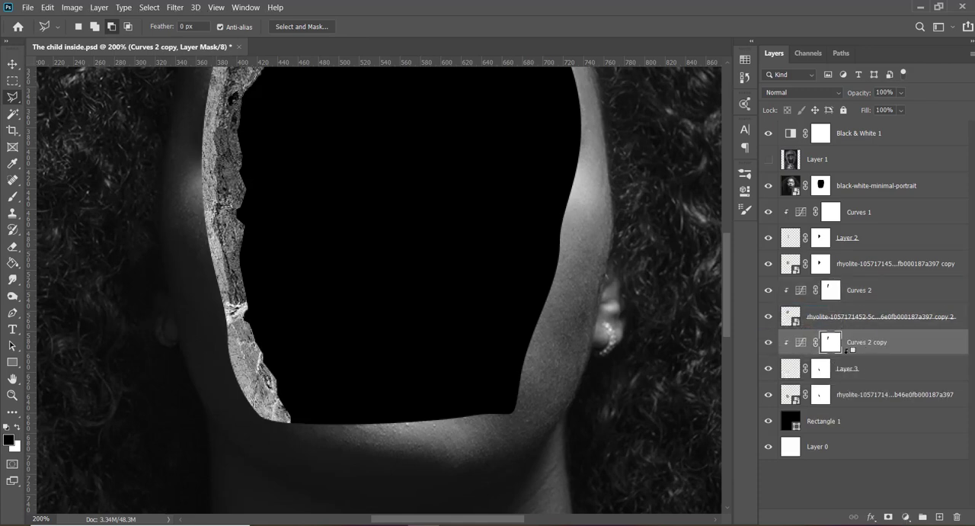
pyautogui.doubleClick(800, 342)
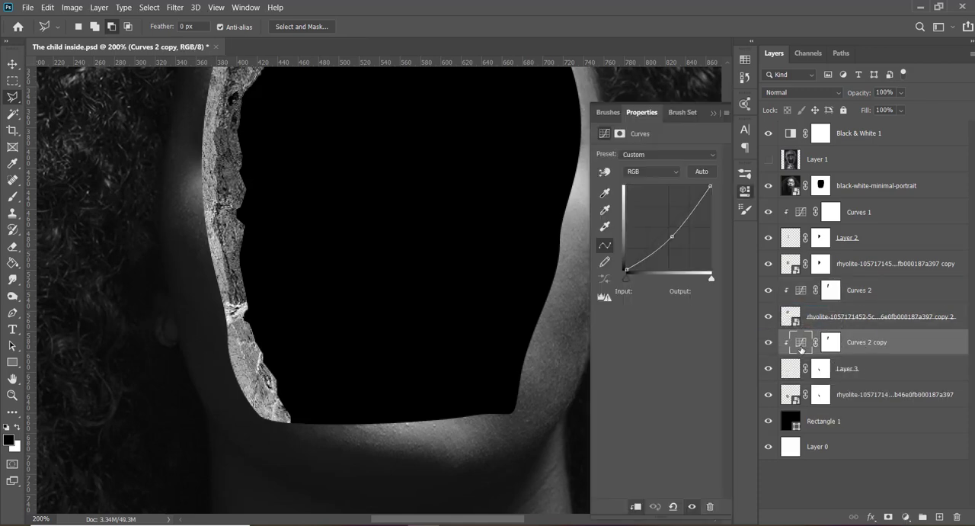
pyautogui.moveTo(671, 236); pyautogui.dragTo(680, 241)
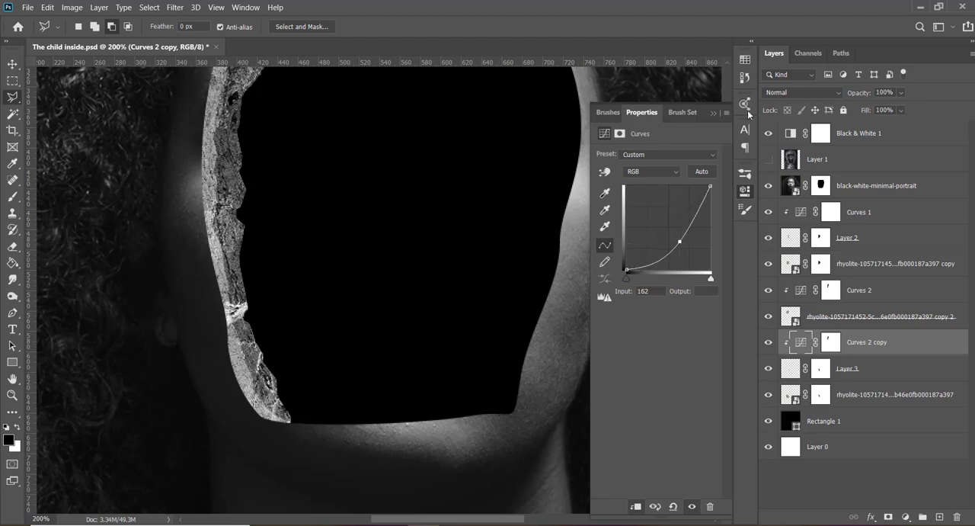
pyautogui.click(715, 112)
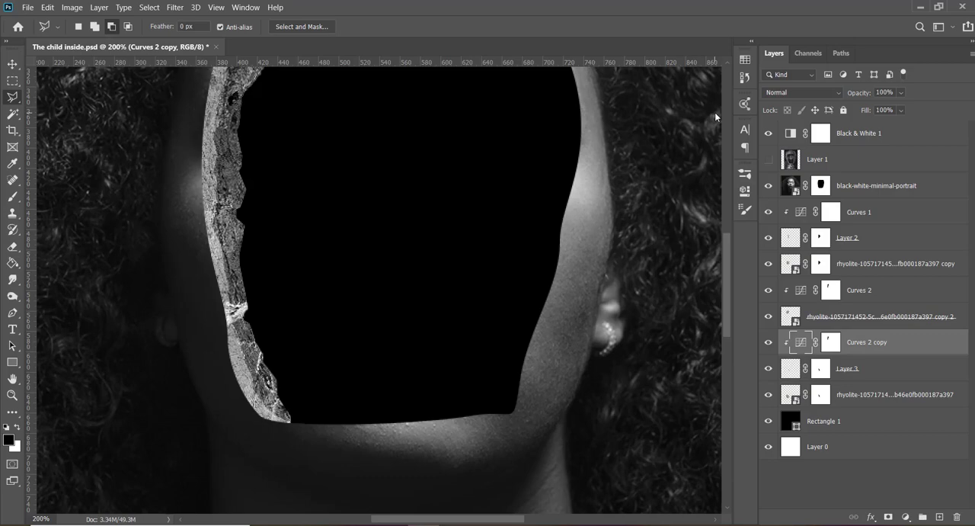
# - Switch to Chrome and look through the Google Images results for "rock" to find another suitable rock picture
pyautogui.moveTo(455, 523)
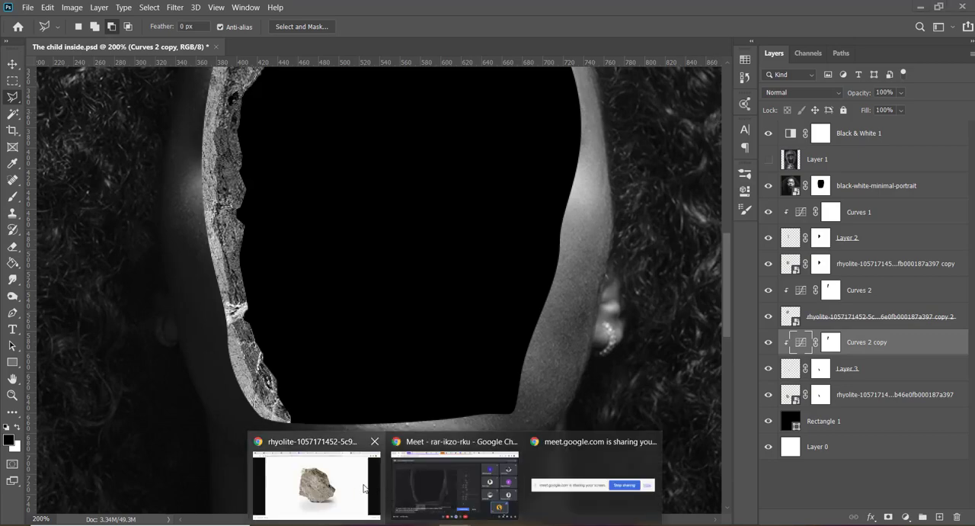
pyautogui.click(346, 476)
pyautogui.click(638, 11)
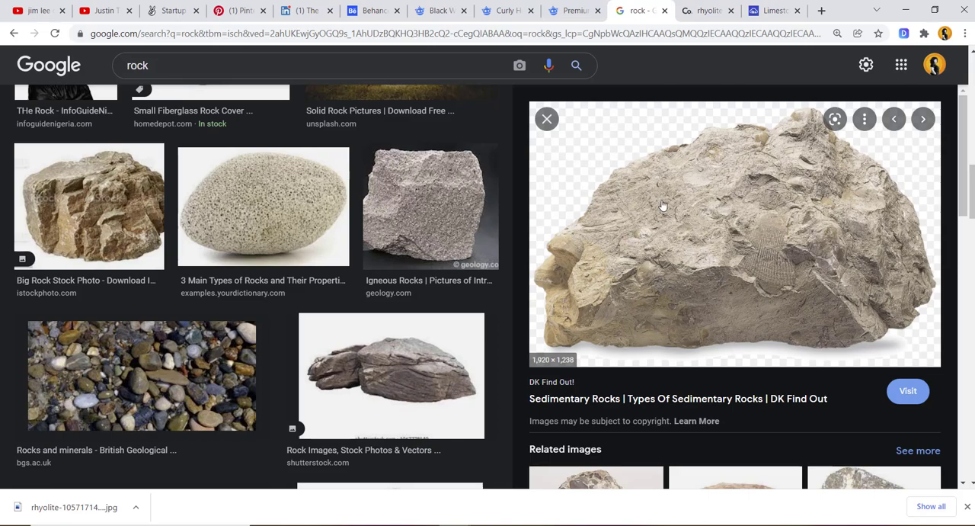
pyautogui.scroll(-3, 666, 205)
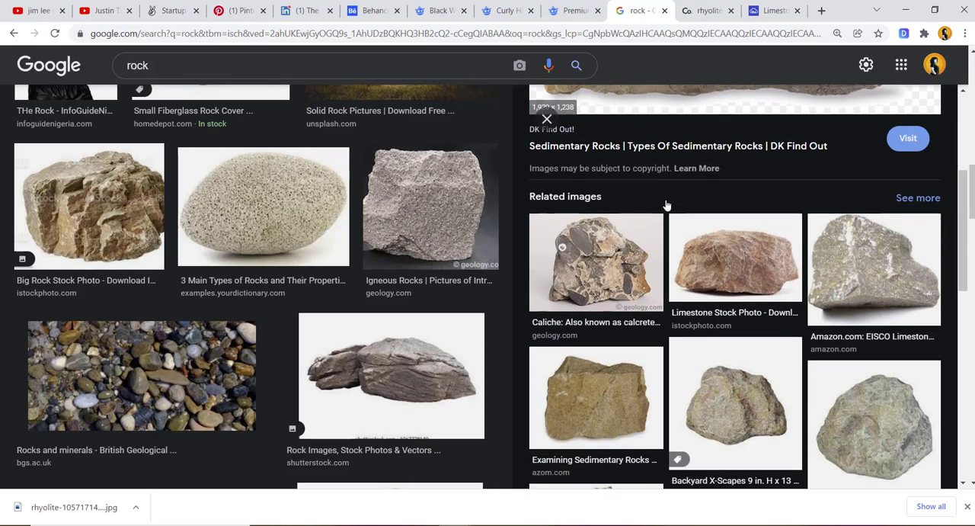
pyautogui.scroll(5, 303, 249)
pyautogui.scroll(3, 303, 249)
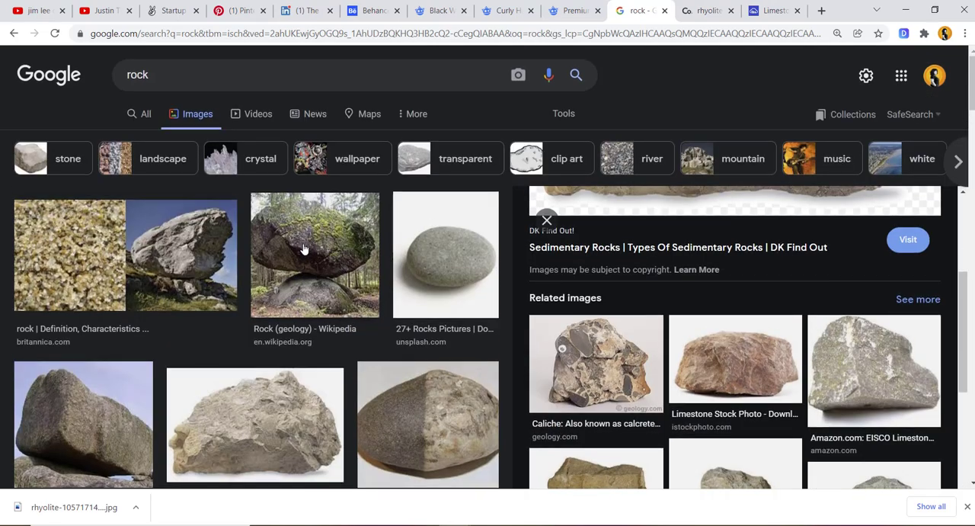
pyautogui.scroll(-8, 303, 244)
pyautogui.scroll(-8, 302, 247)
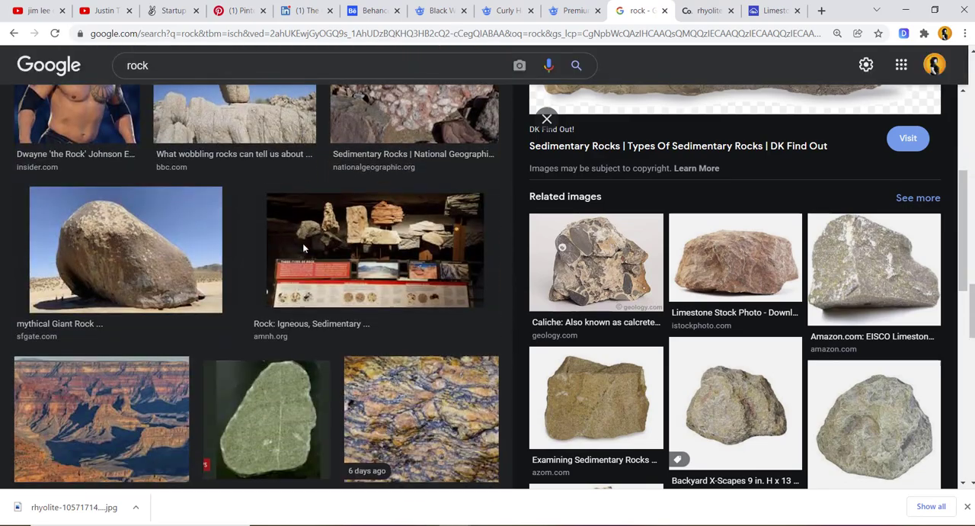
pyautogui.scroll(-4, 304, 249)
pyautogui.scroll(6, 303, 249)
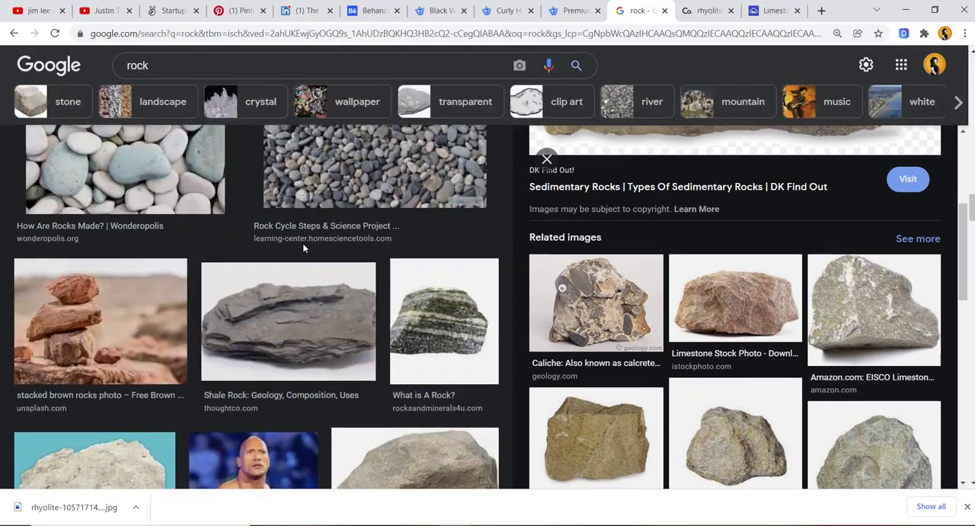
pyautogui.scroll(-8, 303, 249)
pyautogui.scroll(-6, 303, 250)
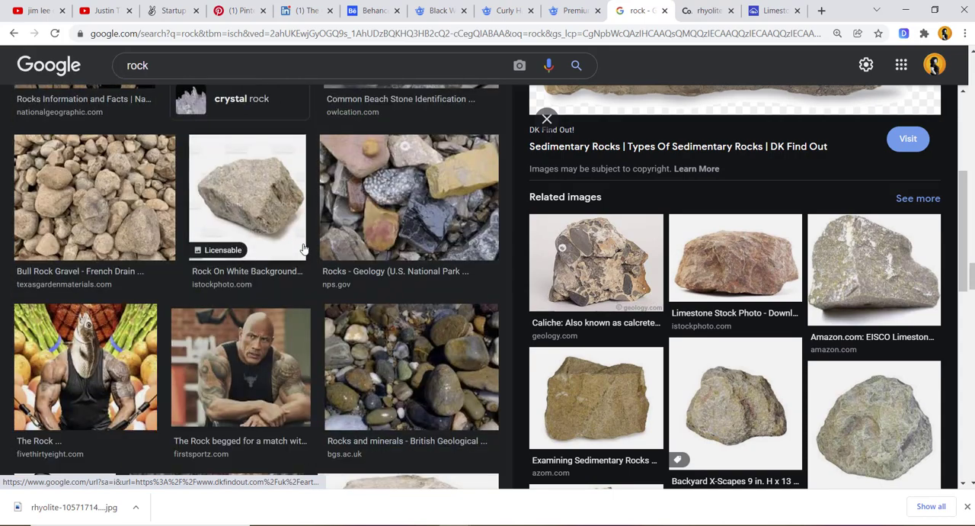
pyautogui.scroll(3, 735, 259)
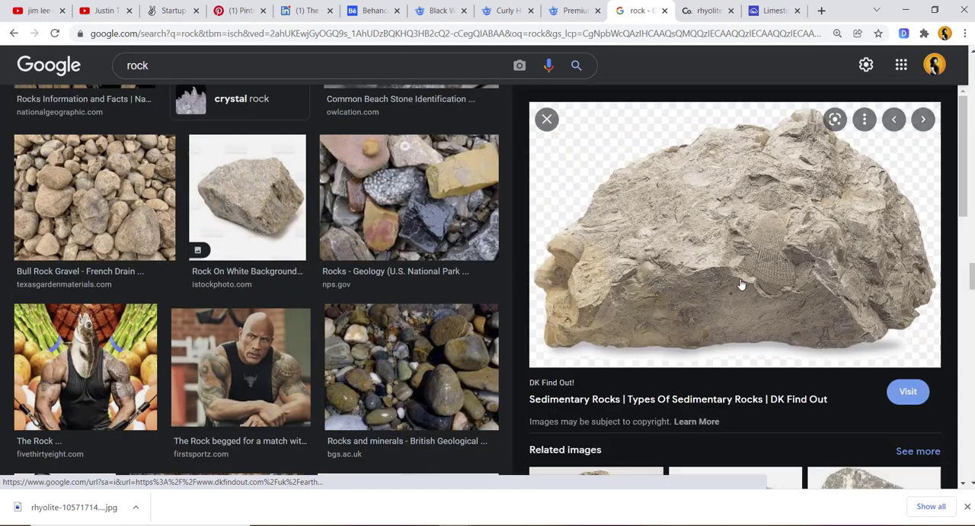
# - Copy the DK Find Out sedimentary rock image and paste it in Photoshop above the black-white-minimal-portrait layer
pyautogui.rightClick(733, 222)
pyautogui.click(786, 385)
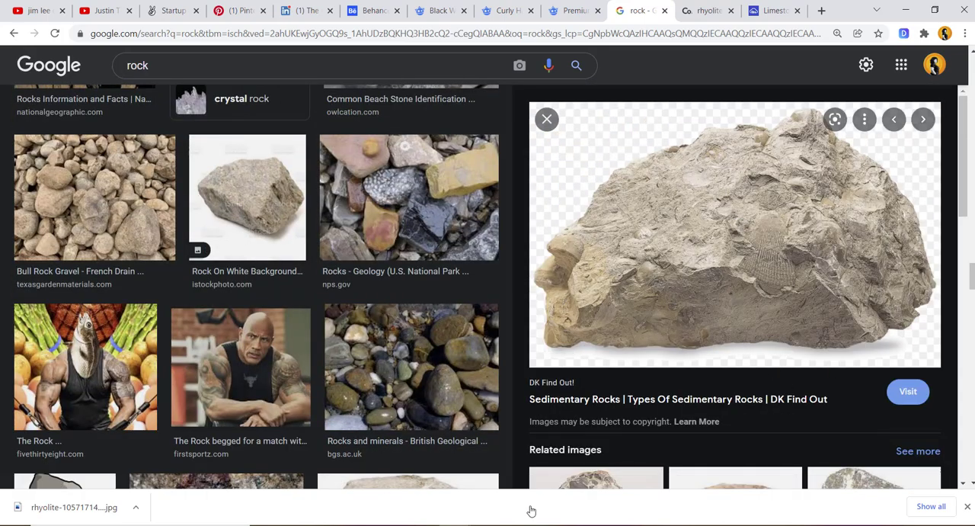
pyautogui.click(423, 525)
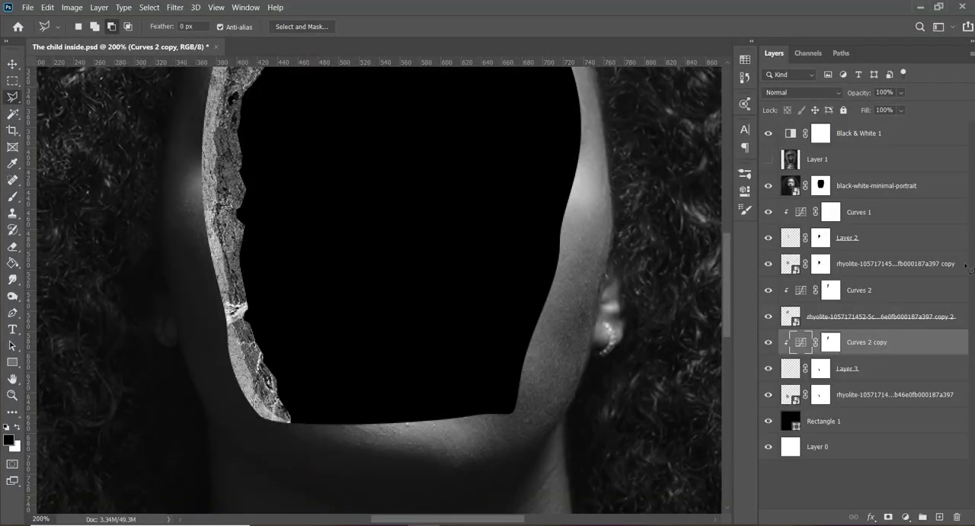
pyautogui.click(902, 182)
pyautogui.hotkey('ctrl', 'v')
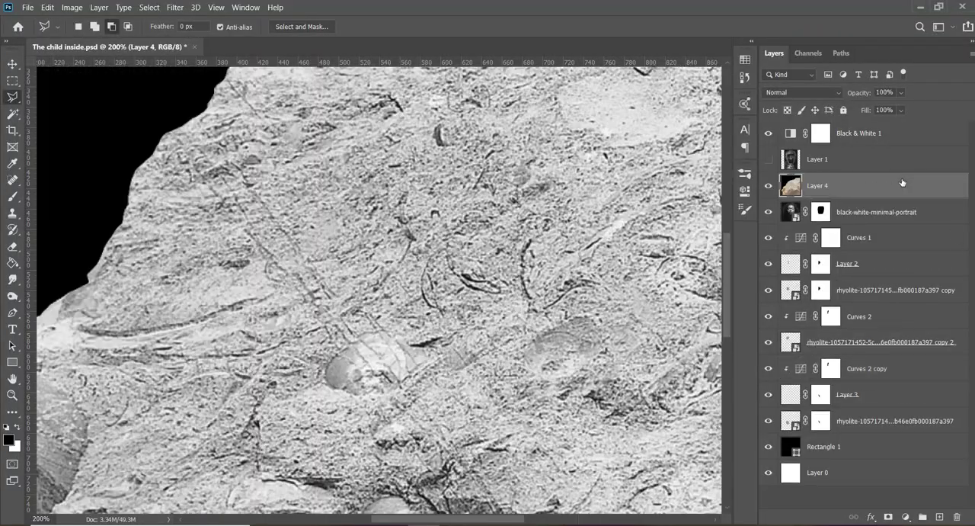
# - Scale the pasted sedimentary rock down proportionally and place it over the lower part of the face
pyautogui.hotkey('ctrl', '0')
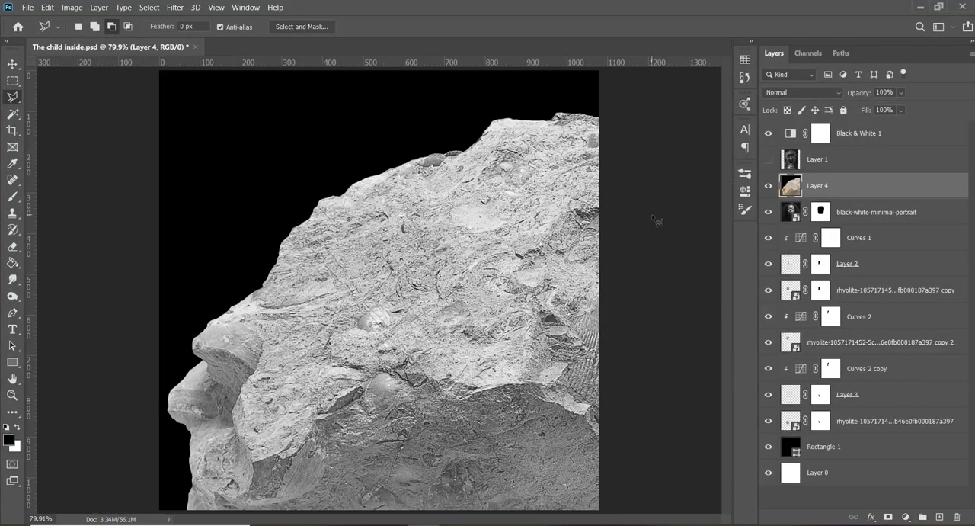
pyautogui.hotkey('ctrl', 't')
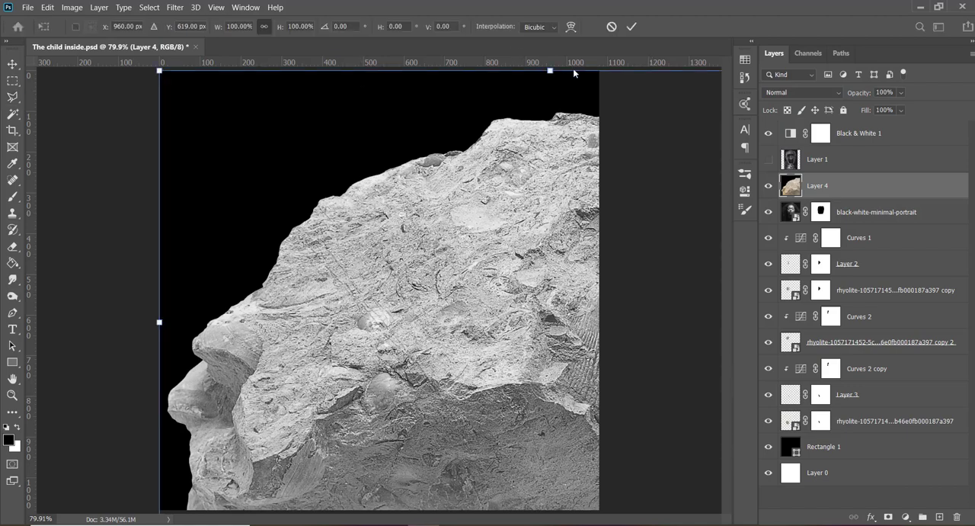
pyautogui.moveTo(550, 70); pyautogui.dragTo(506, 420)
pyautogui.moveTo(536, 470); pyautogui.dragTo(388, 274)
pyautogui.press('Return')
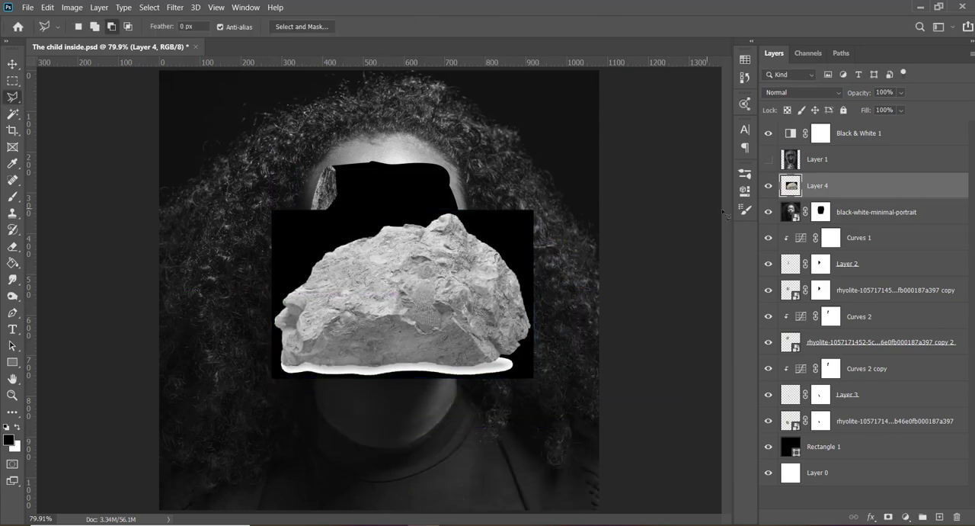
# - Remove the black background and white base strip around the sedimentary rock on Layer 4 with the Magic Wand, and deselect
pyautogui.click(312, 243)
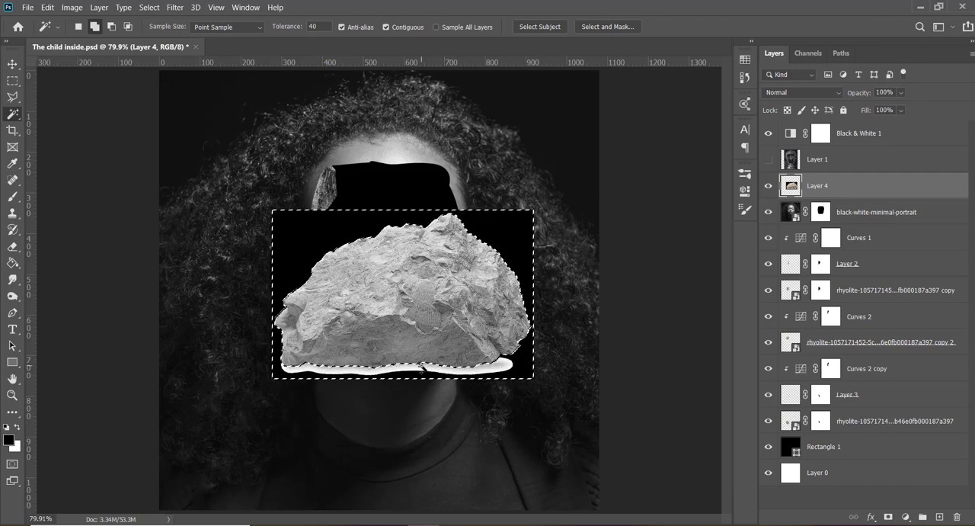
pyautogui.press('Delete')
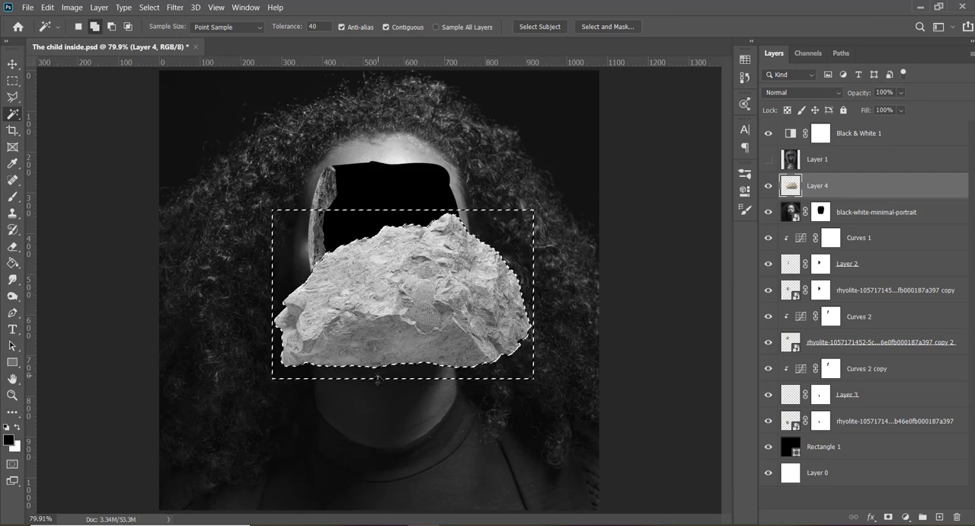
pyautogui.hotkey('ctrl', 'd')
pyautogui.press('v')
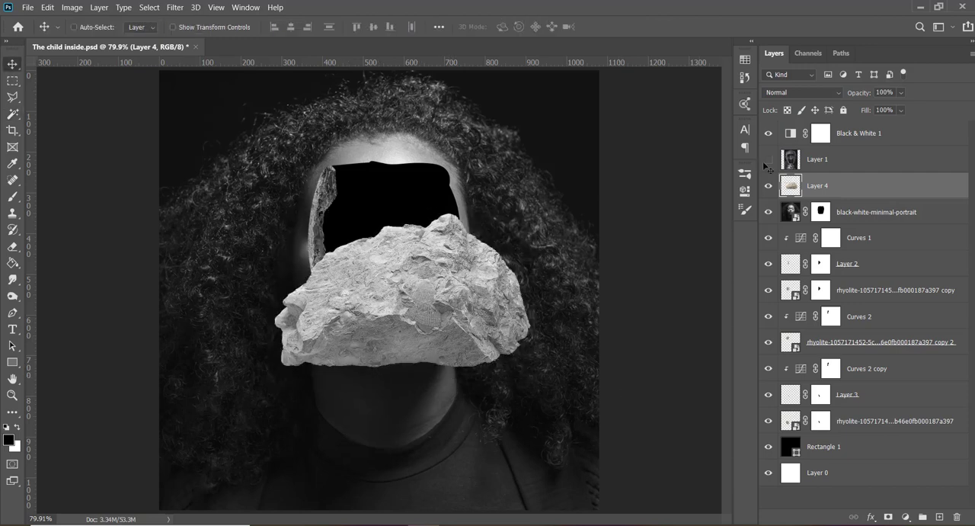
# - Convert Layer 4 to a smart object and restack it directly above Rectangle 1
pyautogui.rightClick(841, 183)
pyautogui.click(764, 169)
pyautogui.moveTo(858, 192); pyautogui.dragTo(843, 435)
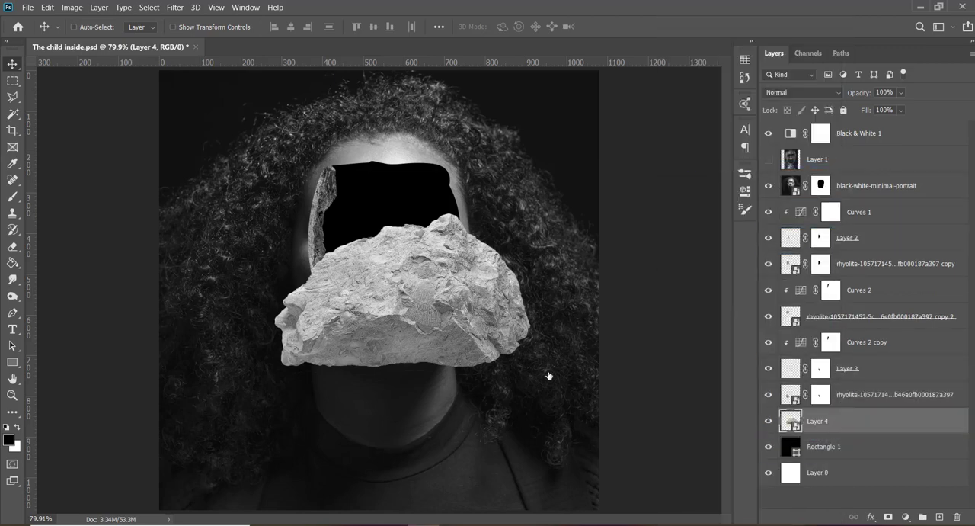
# - Scale the Layer 4 rock proportionally to 51.48% and place it inside the face opening
pyautogui.hotkey('ctrl', 't')
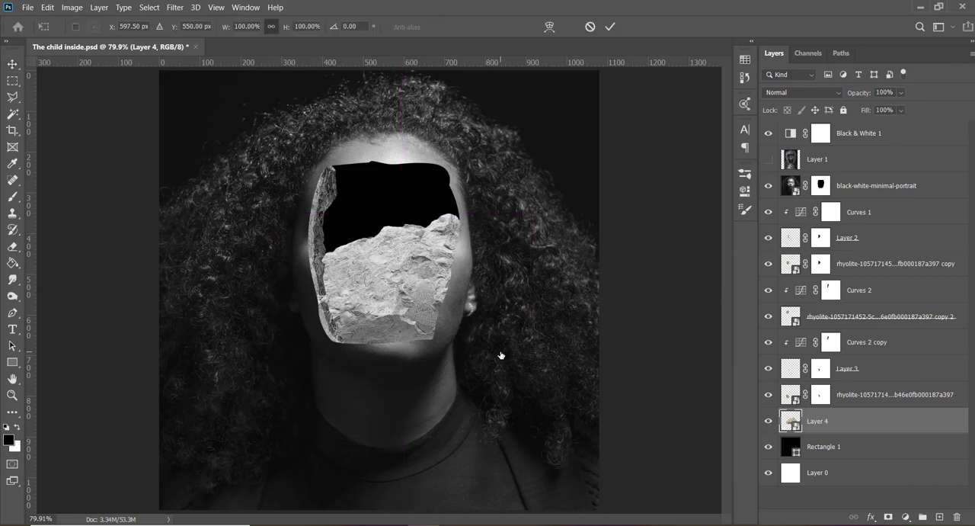
pyautogui.moveTo(530, 213); pyautogui.dragTo(435, 337)
pyautogui.moveTo(346, 335); pyautogui.dragTo(392, 280)
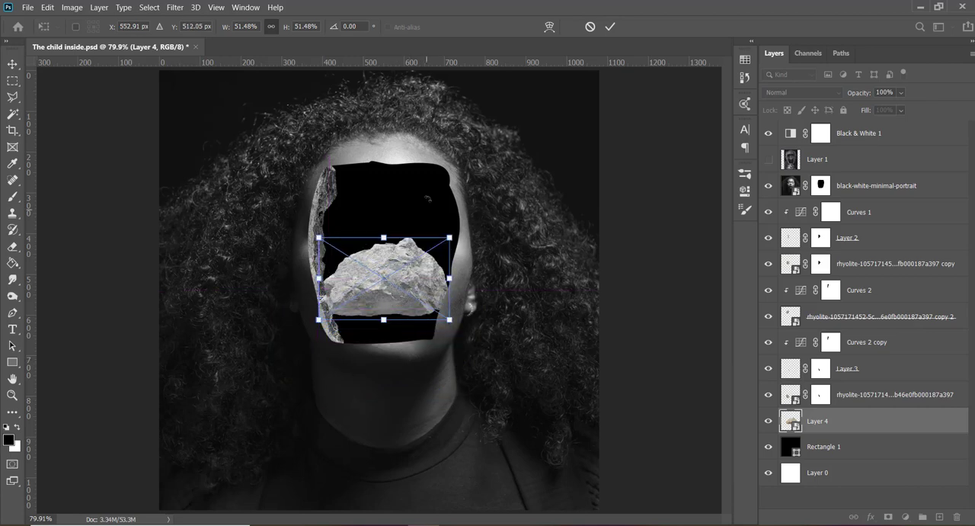
# - Rotate the rock to 177.78° to line the opening's bottom edge, and restack Layer 4 directly beneath the black-white-minimal-portrait layer
pyautogui.moveTo(485, 340); pyautogui.dragTo(331, 360)
pyautogui.moveTo(384, 260); pyautogui.dragTo(390, 351)
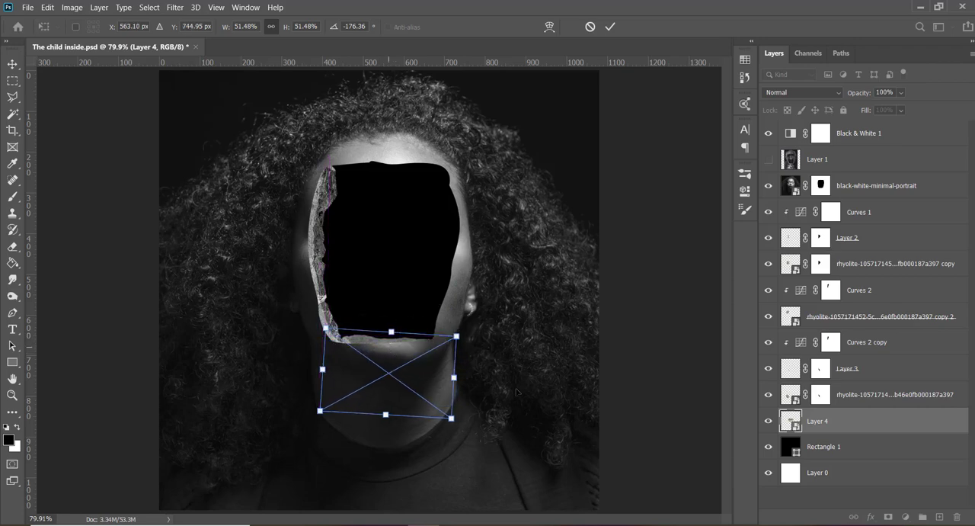
pyautogui.moveTo(518, 391); pyautogui.dragTo(513, 378)
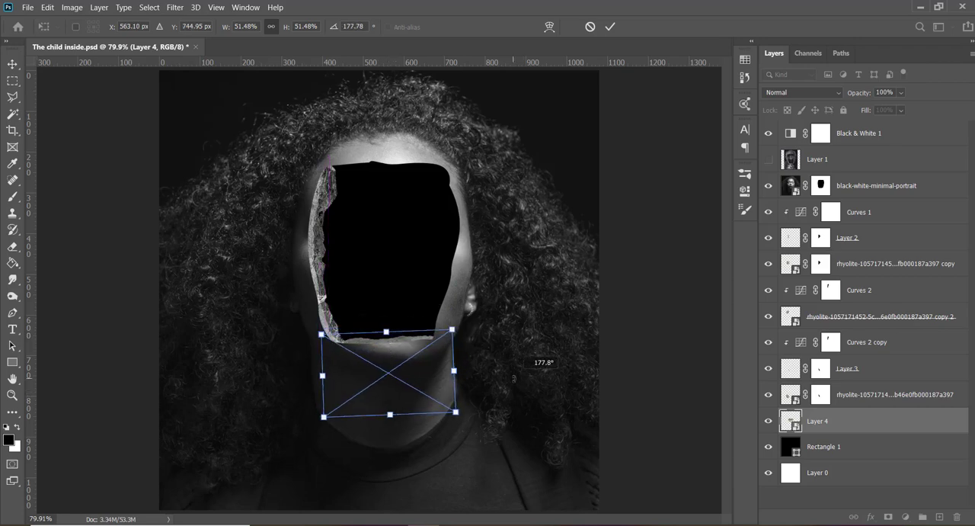
pyautogui.moveTo(417, 399); pyautogui.dragTo(414, 391)
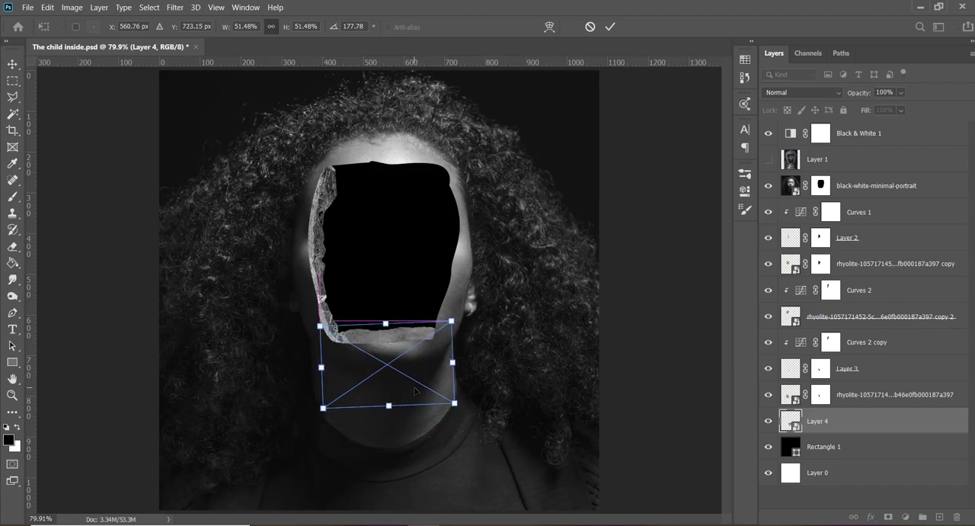
pyautogui.press('Return')
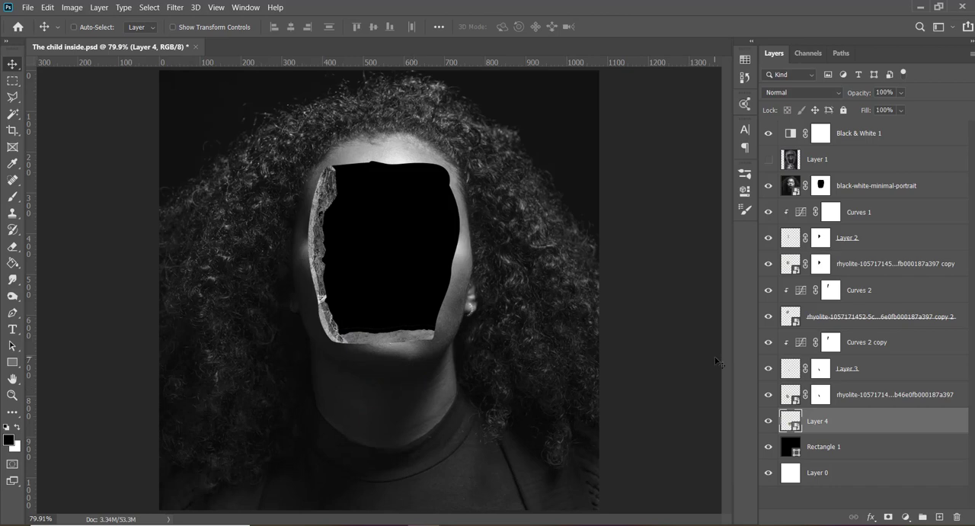
pyautogui.moveTo(867, 425); pyautogui.dragTo(766, 213)
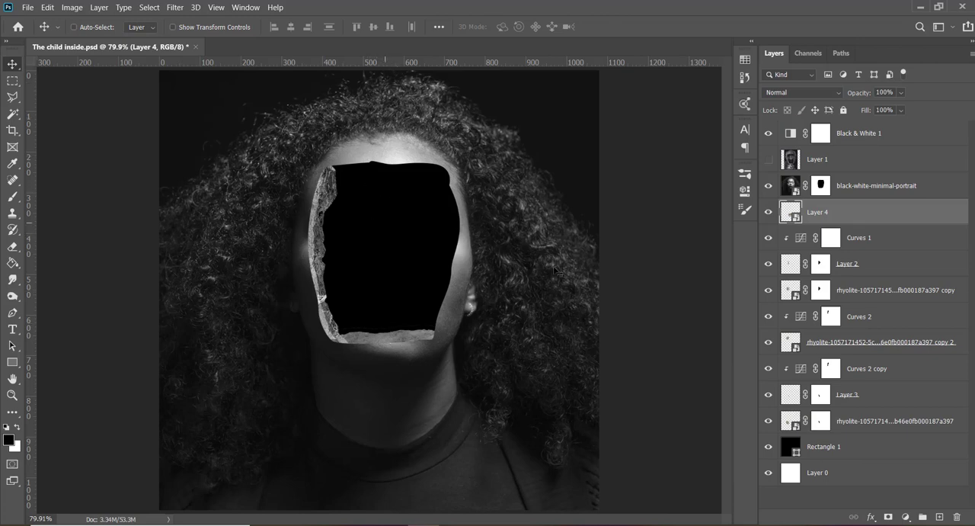
# - Add a new layer above Black & White 1 and paint three white arrows pointing down at the forehead with a 9 px brush
pyautogui.click(882, 145)
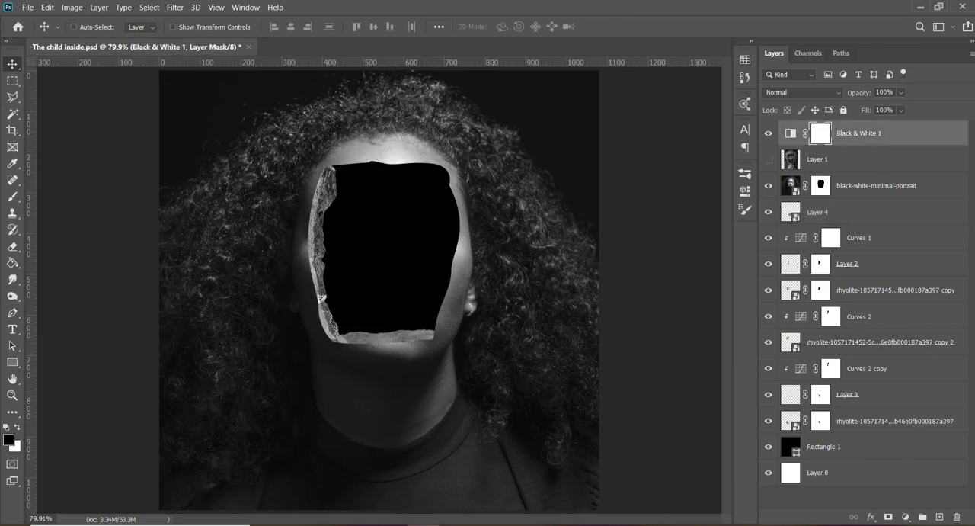
pyautogui.click(939, 517)
pyautogui.press('b')
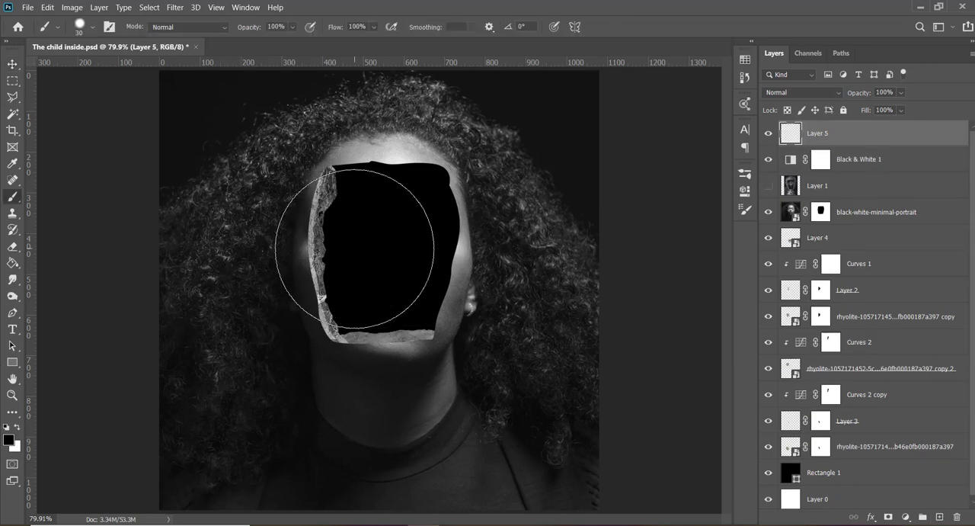
pyautogui.press('[')
pyautogui.press('[')
pyautogui.press('x')
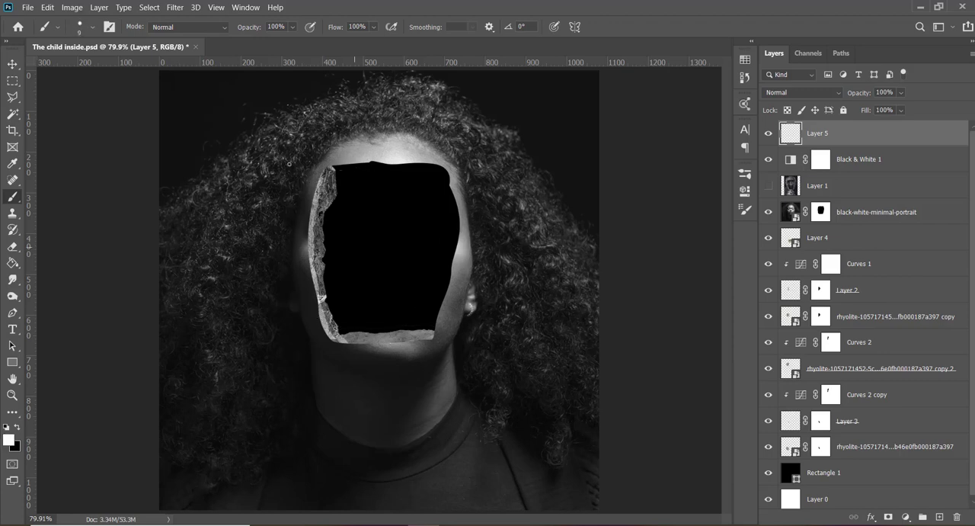
pyautogui.hotkey('ctrl', '-')
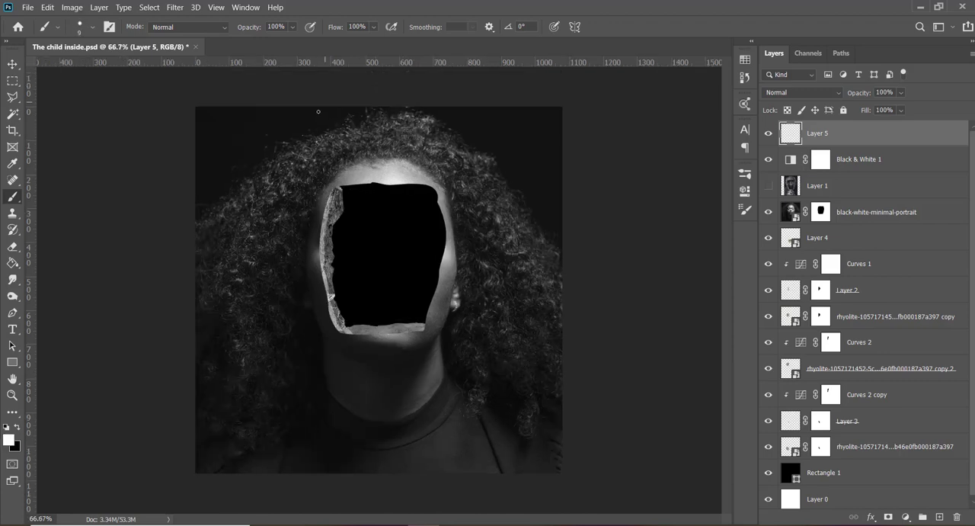
pyautogui.moveTo(319, 111); pyautogui.dragTo(370, 163)
pyautogui.moveTo(388, 107); pyautogui.dragTo(389, 144)
pyautogui.moveTo(455, 108)
pyautogui.mouseDown()
pyautogui.moveTo(427, 165)
pyautogui.moveTo(389, 147)
pyautogui.moveTo(353, 163)
pyautogui.mouseUp()
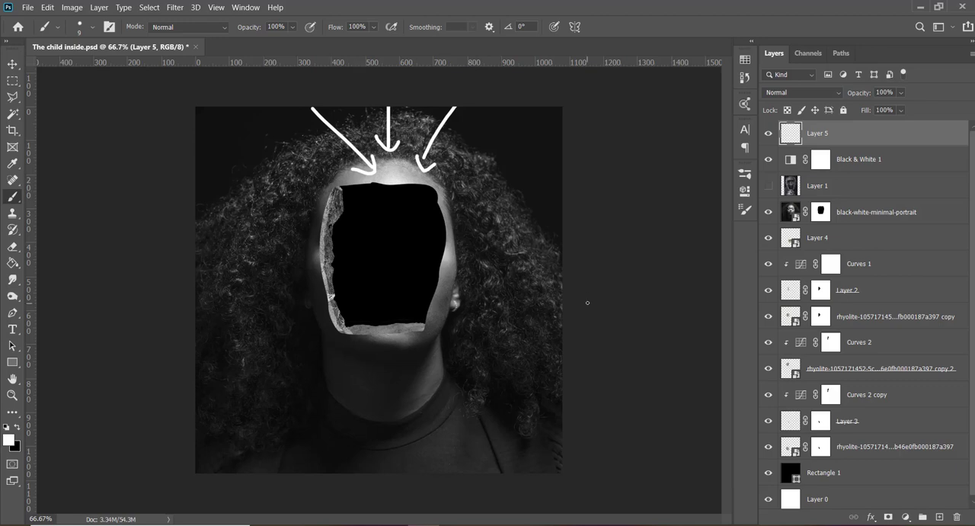
# - Hide Layer 5, add a layer mask to Layer 4, and brush away the uneven upper rim of the bottom rock piece
pyautogui.click(767, 134)
pyautogui.press('v')
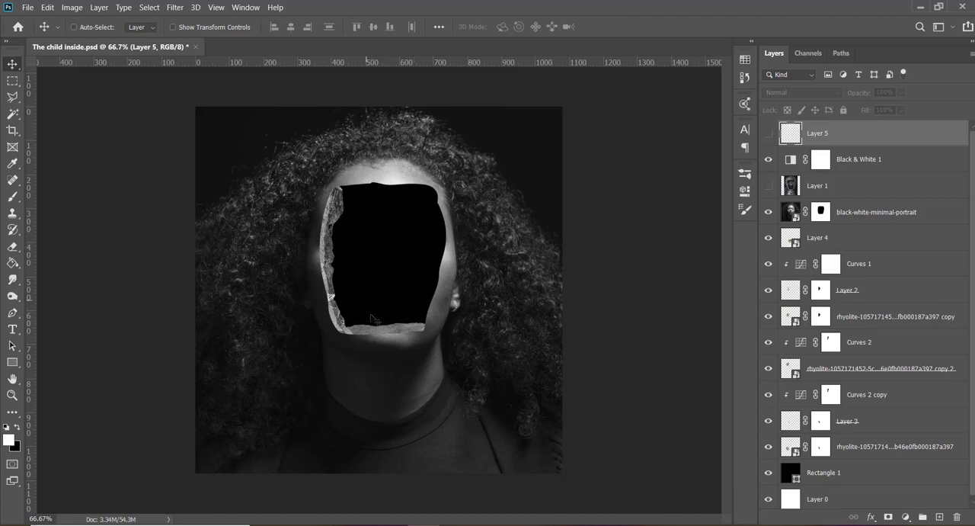
pyautogui.click(824, 248)
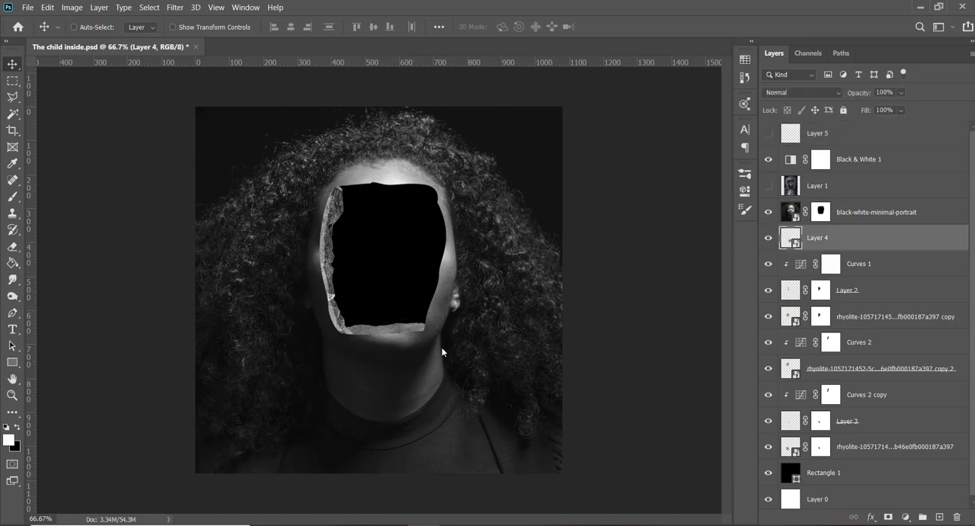
pyautogui.press('l')
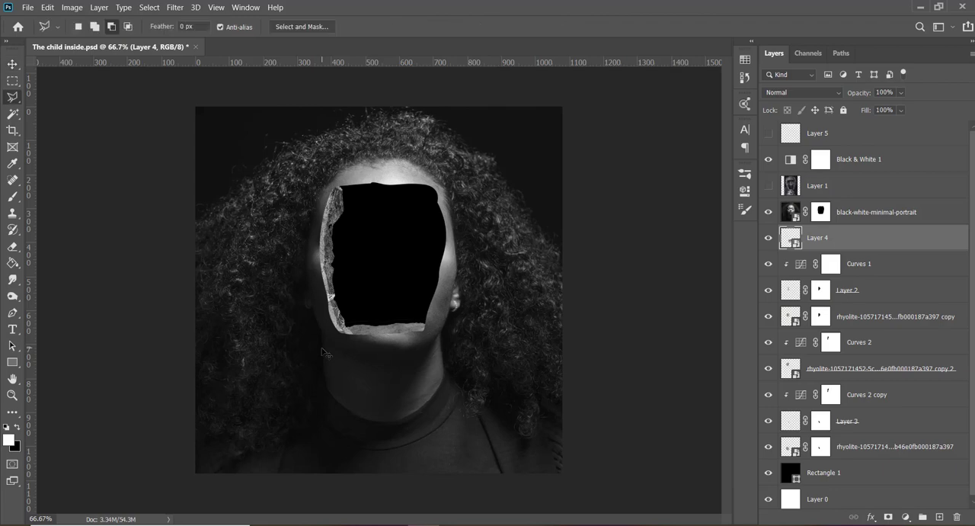
pyautogui.hotkey('ctrl', '+')
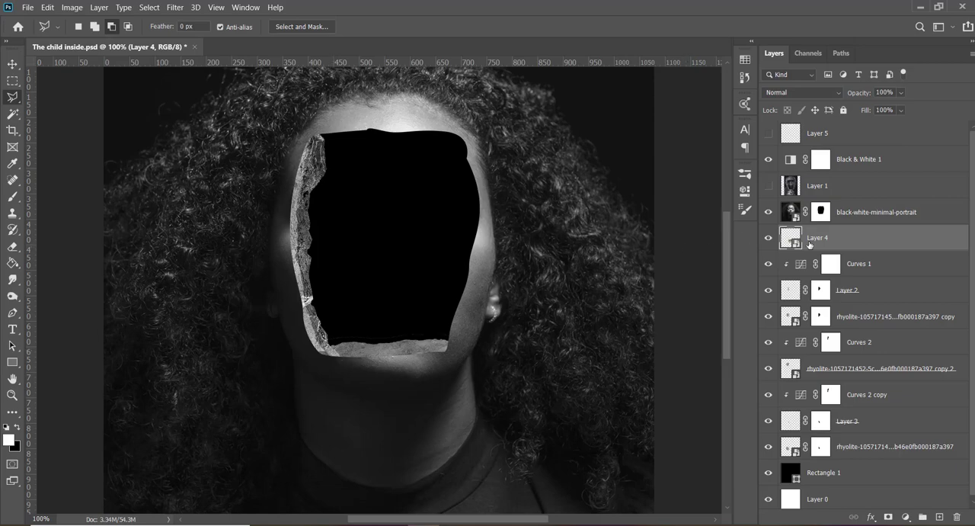
pyautogui.press('b')
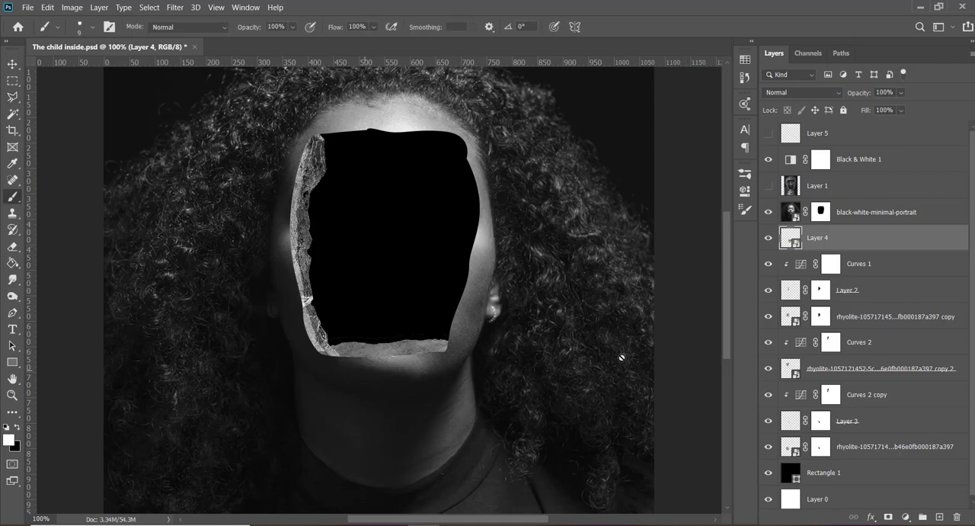
pyautogui.click(888, 517)
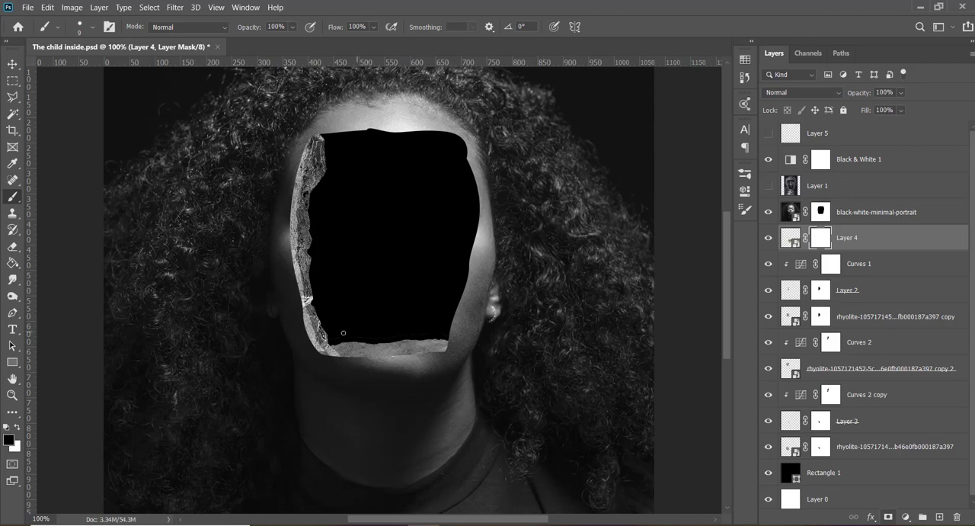
pyautogui.press(']')
pyautogui.press(']')
pyautogui.press('v')
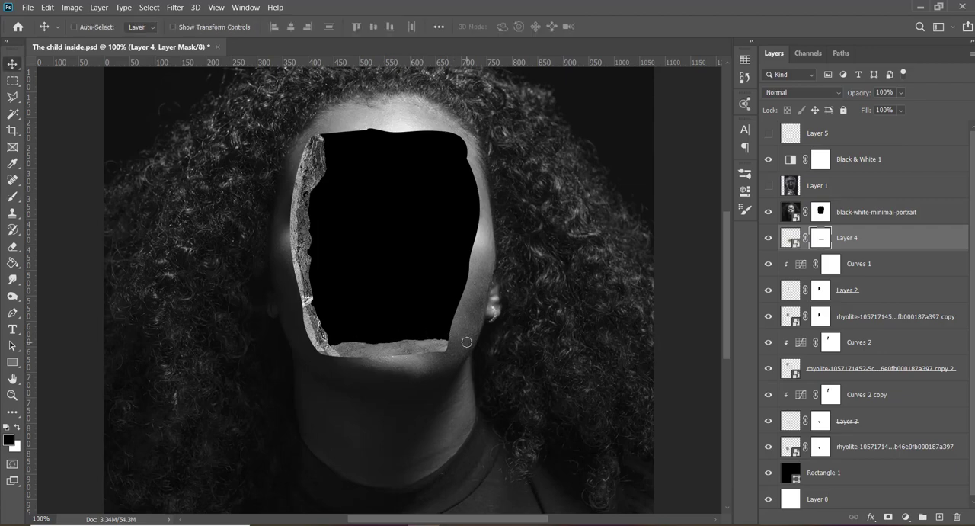
# - Convert the masked Layer 4 to a smart object
pyautogui.rightClick(856, 223)
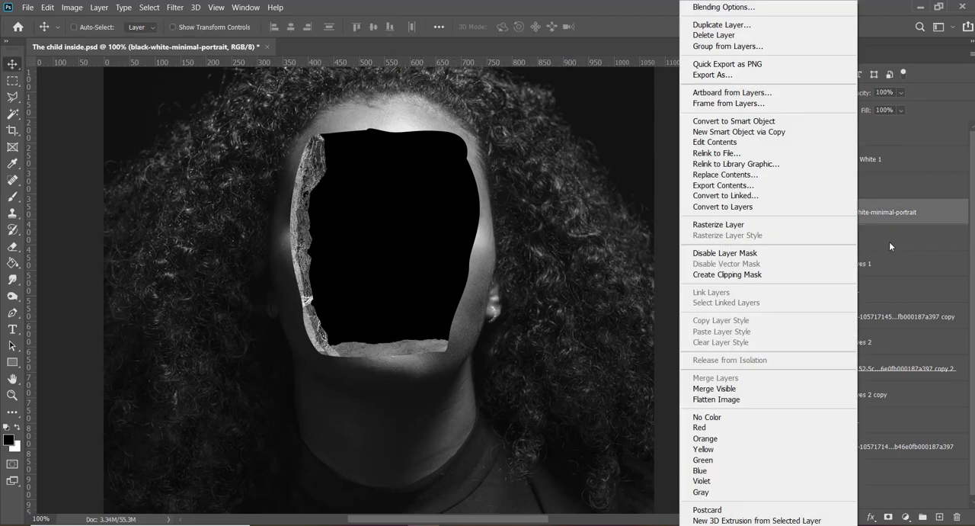
pyautogui.rightClick(889, 240)
pyautogui.click(806, 120)
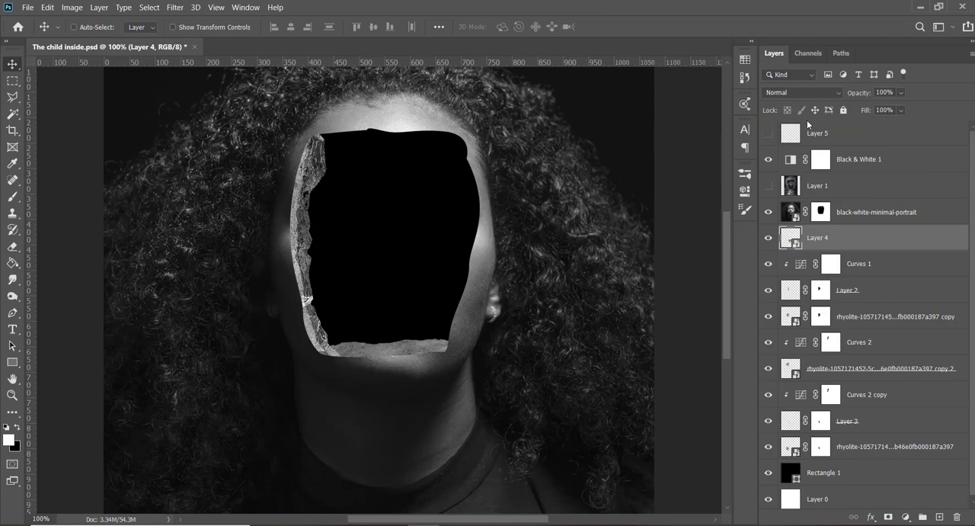
# - Outline the upper strip of the Layer 4 rock with the Polygonal Lasso and copy it to a new layer
pyautogui.press('l')
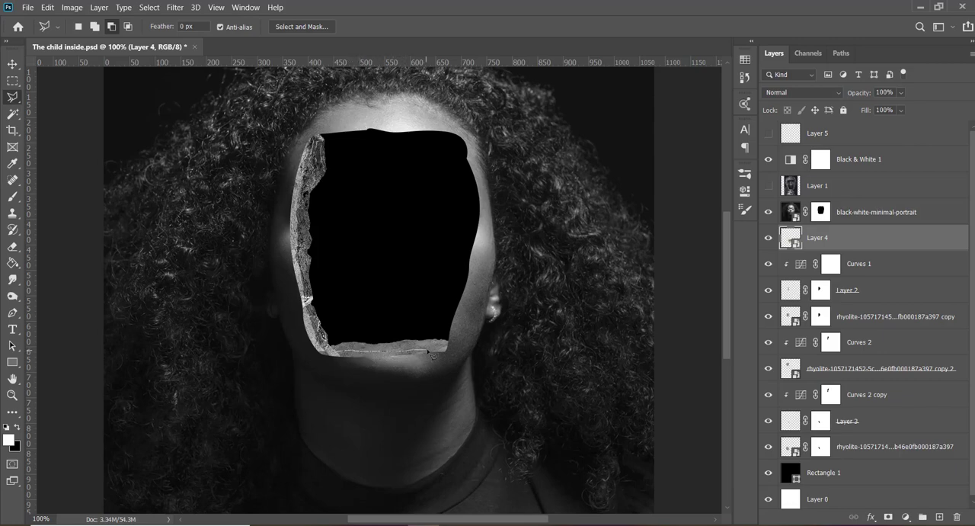
pyautogui.moveTo(434, 348)
pyautogui.mouseDown()
pyautogui.moveTo(454, 352)
pyautogui.moveTo(456, 368)
pyautogui.moveTo(463, 345)
pyautogui.moveTo(395, 326)
pyautogui.moveTo(364, 327)
pyautogui.moveTo(333, 348)
pyautogui.moveTo(338, 357)
pyautogui.mouseUp()
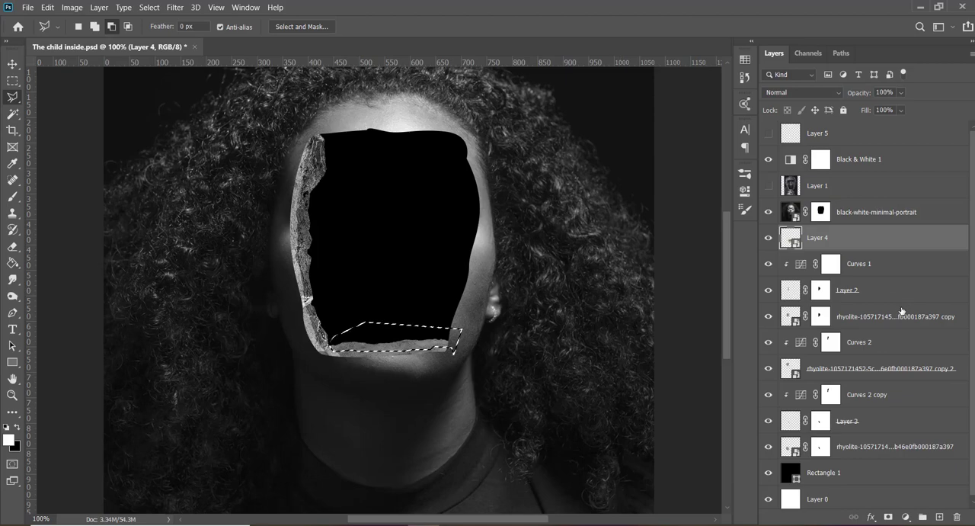
pyautogui.hotkey('ctrl', 'j')
pyautogui.press('v')
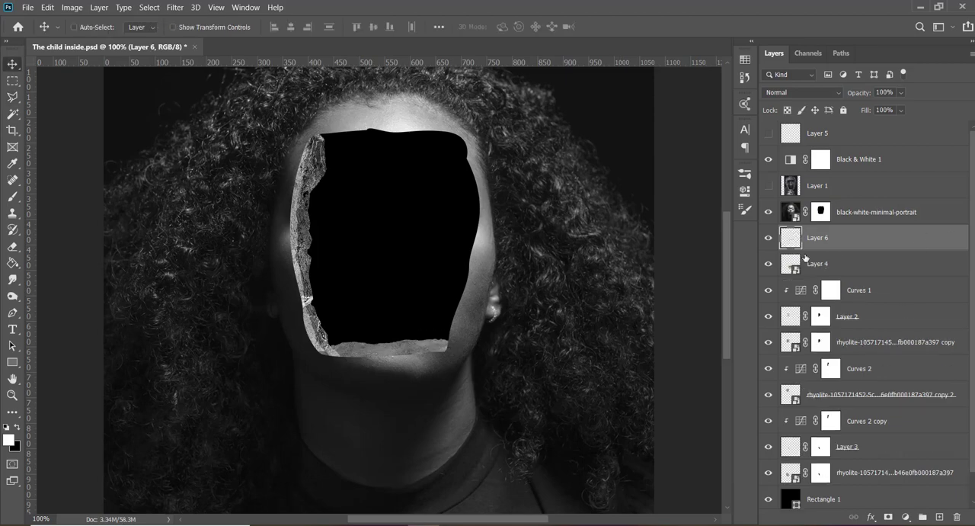
pyautogui.click(768, 263)
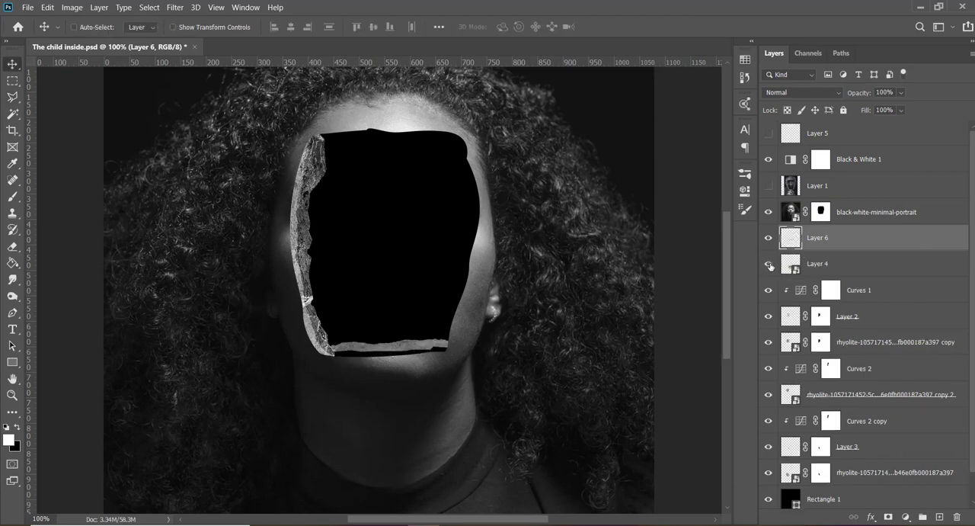
pyautogui.click(769, 263)
# - Check the Google Meet call in Chrome and return to Photoshop
pyautogui.moveTo(471, 524)
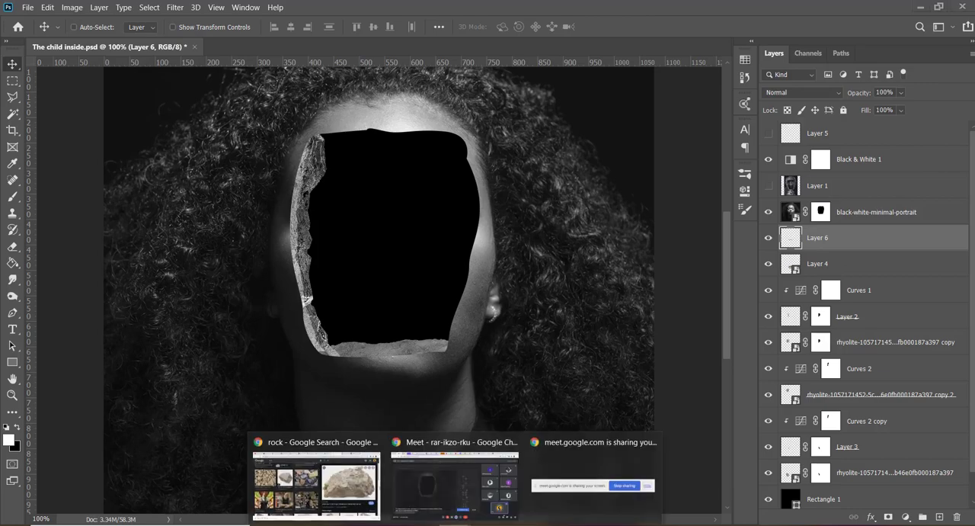
pyautogui.click(448, 488)
pyautogui.click(618, 123)
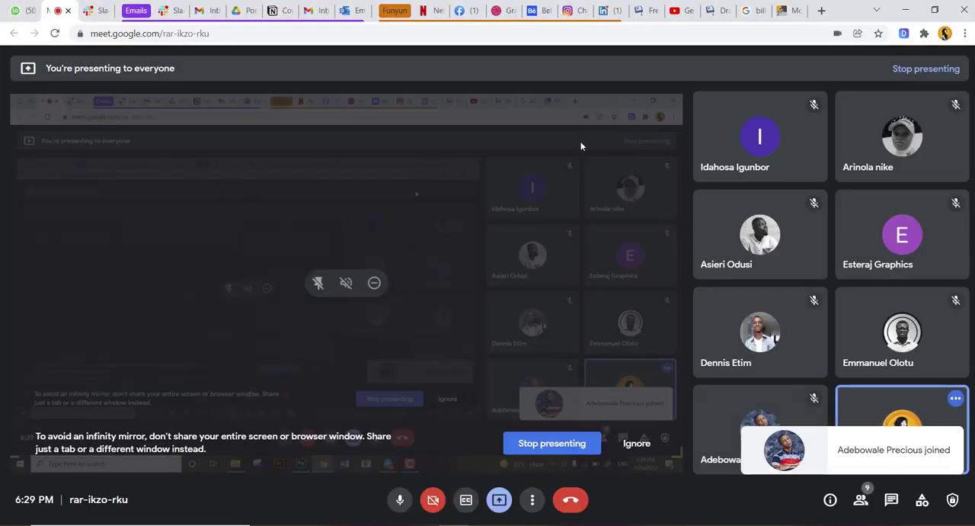
pyautogui.hotkey('alt', 'Tab')
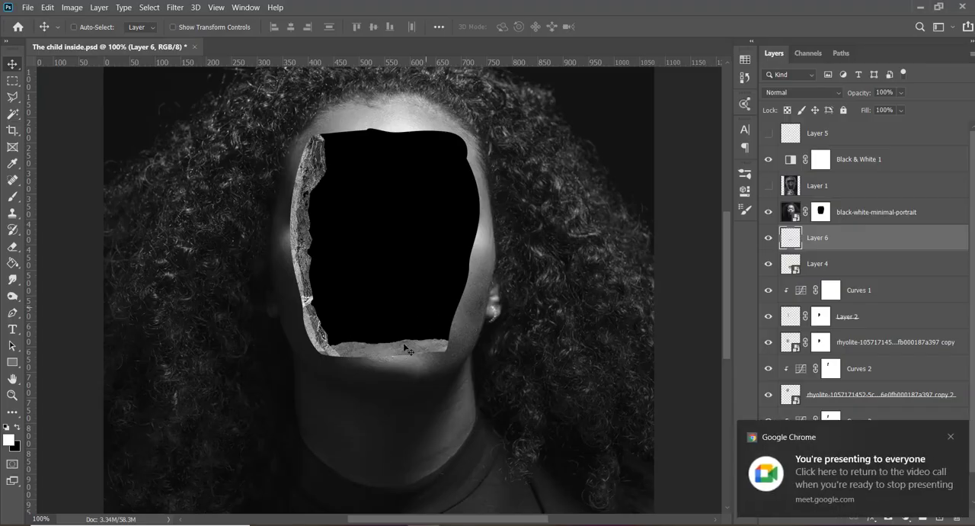
# - Duplicate the Curves 1 adjustment directly above Layer 4 and clip it to Layer 4 to darken the lower rock
pyautogui.moveTo(869, 297); pyautogui.dragTo(873, 253)
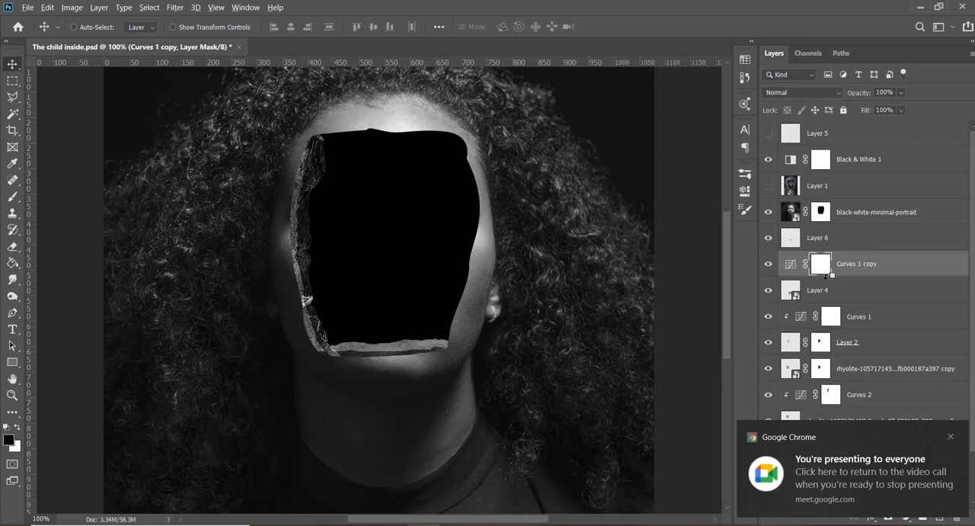
pyautogui.keyDown('alt'); pyautogui.click(825, 280); pyautogui.keyUp('alt')
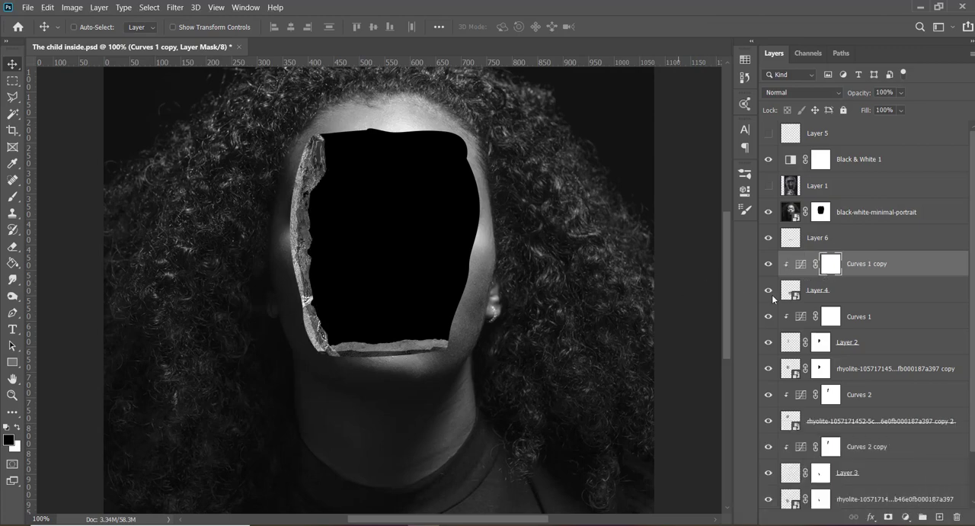
# - Transform Layer 6 together with Curves 1 copy, moving the strip to X 560 px, Y 650 px and rotating it -1.10°
pyautogui.keyDown('shift'); pyautogui.click(852, 243); pyautogui.keyUp('shift')
pyautogui.hotkey('ctrl', 't')
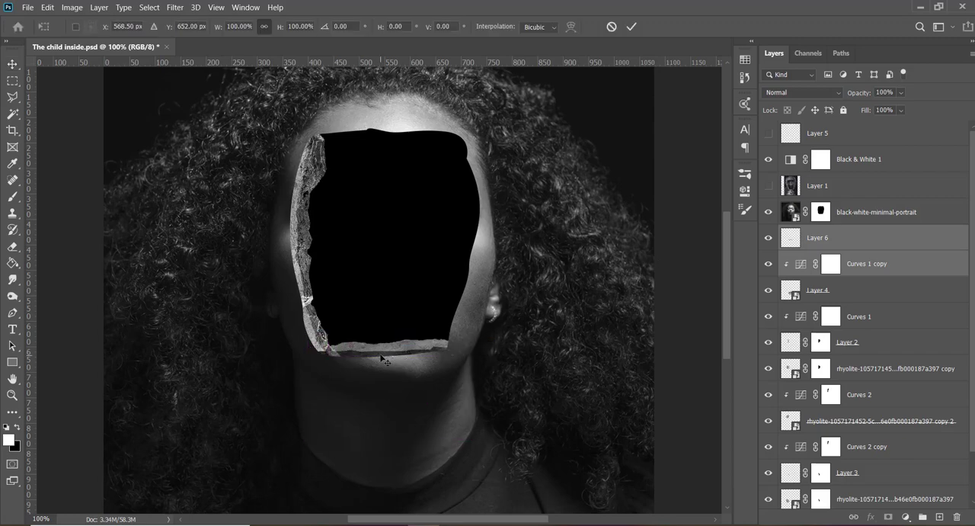
pyautogui.moveTo(326, 358); pyautogui.dragTo(320, 368)
pyautogui.press('Return')
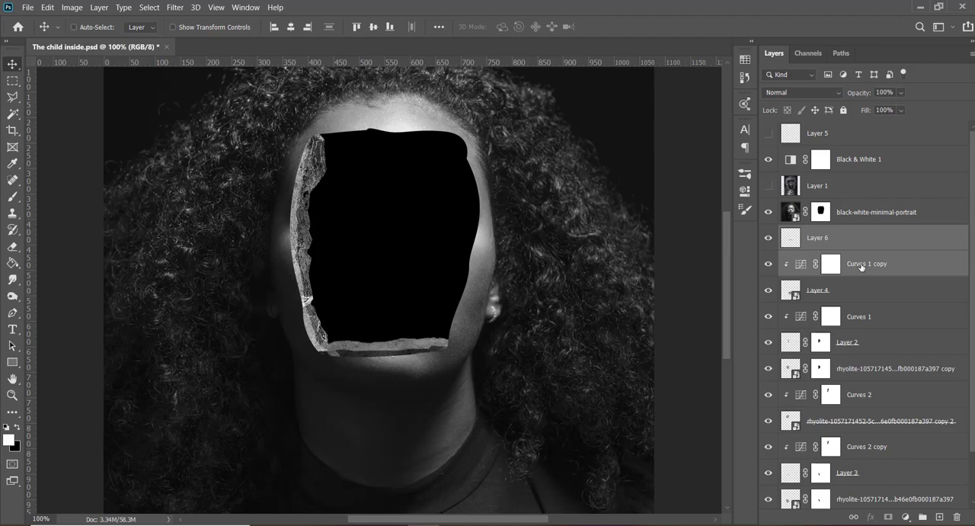
pyautogui.hotkey('ctrl', 't')
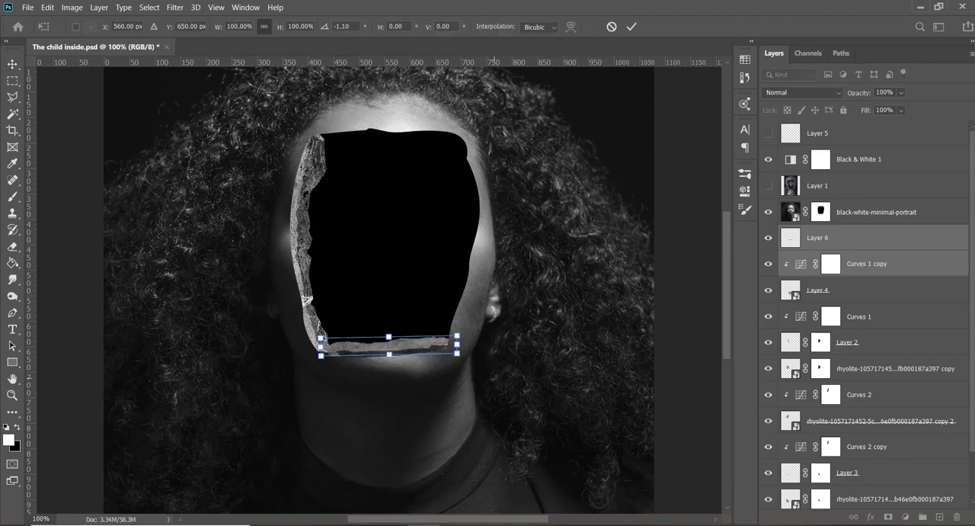
pyautogui.press('Return')
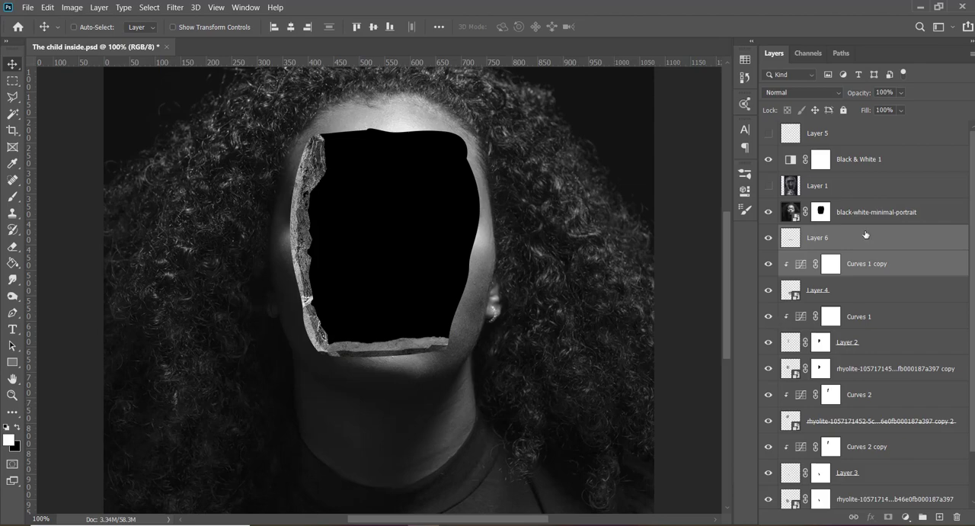
pyautogui.click(878, 321)
pyautogui.scroll(-2, 876, 320)
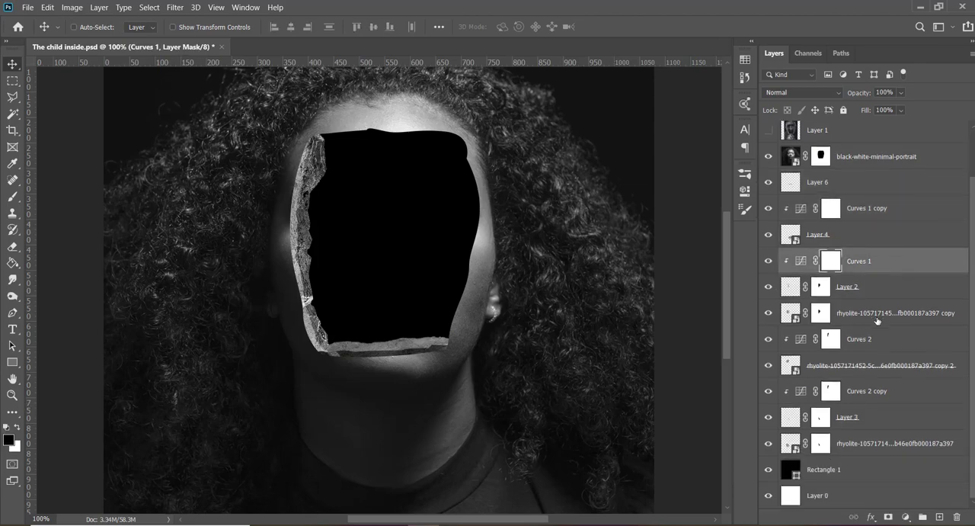
pyautogui.keyDown('shift'); pyautogui.click(857, 448); pyautogui.keyUp('shift')
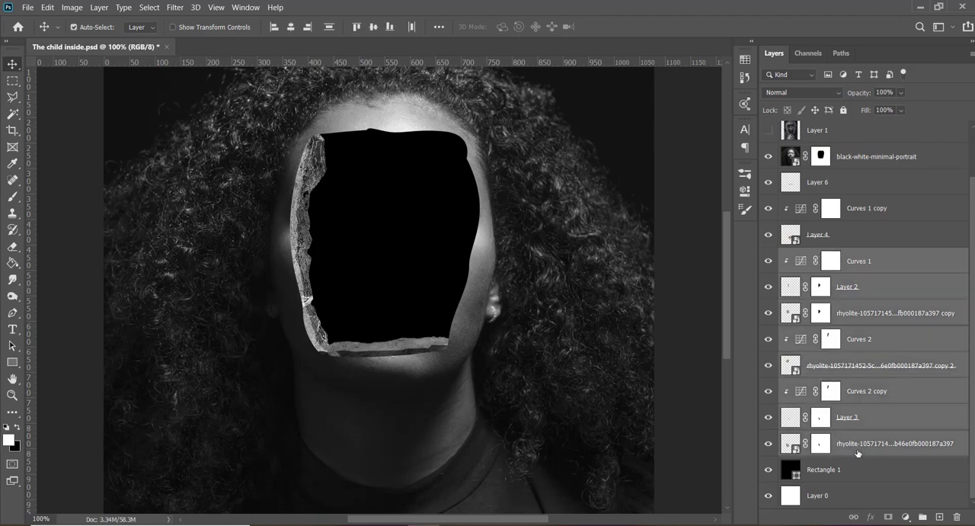
pyautogui.hotkey('ctrl', 'g')
pyautogui.hotkey('ctrl', 'j')
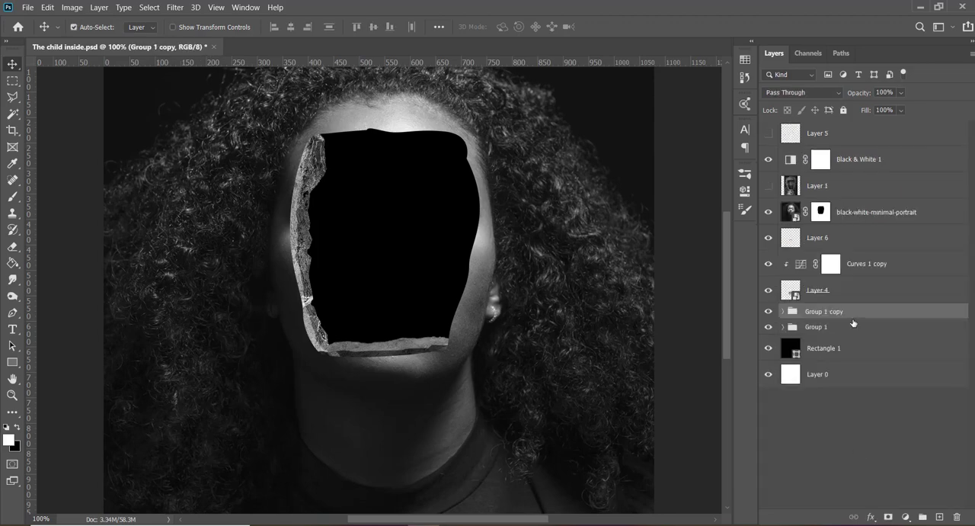
pyautogui.hotkey('ctrl', 't')
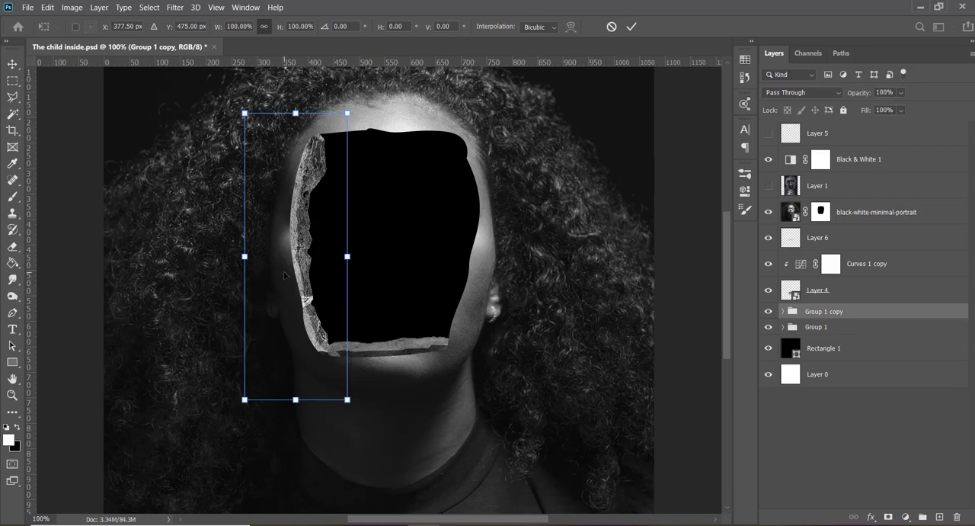
pyautogui.press('Return')
pyautogui.hotkey('ctrl', 'z')
pyautogui.hotkey('ctrl', 'z')
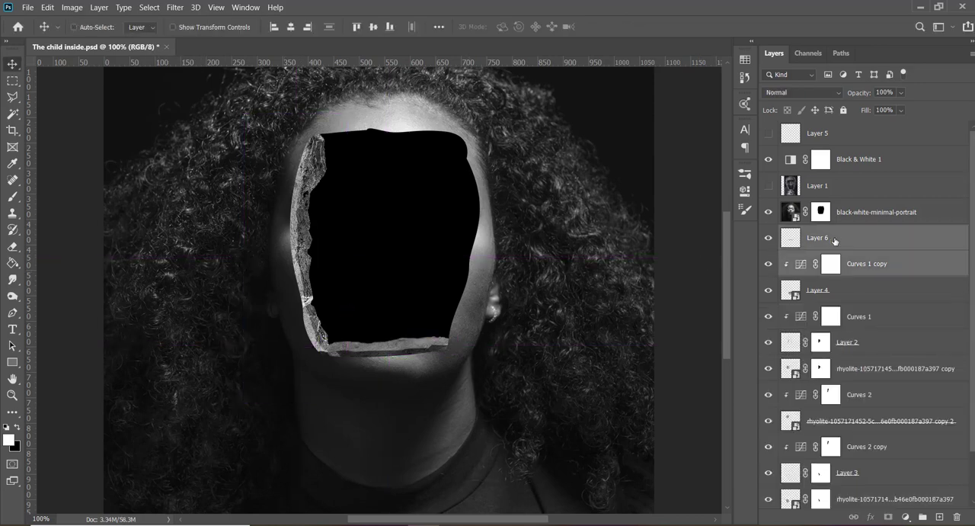
# - Group all layers from Layer 6 down to the lowest rhyolite layer, duplicate the group, and hide the original Group 1
pyautogui.click(834, 241)
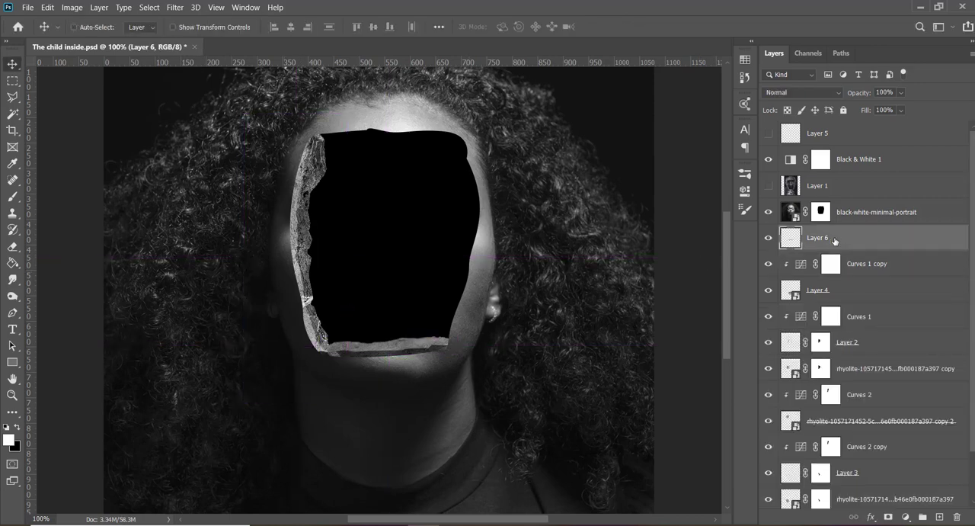
pyautogui.scroll(-2, 835, 240)
pyautogui.keyDown('shift'); pyautogui.click(860, 443); pyautogui.keyUp('shift')
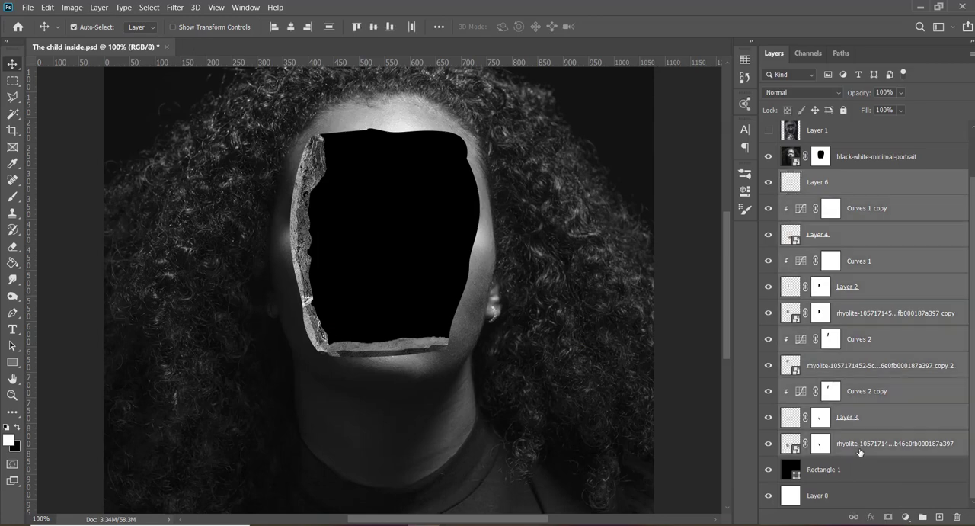
pyautogui.hotkey('ctrl', 'g')
pyautogui.hotkey('ctrl', 'j')
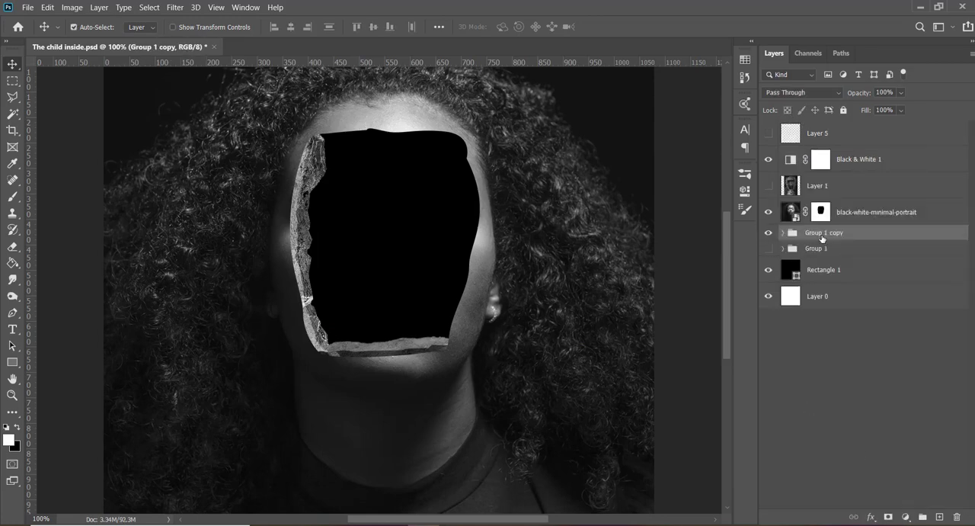
# - Rotate Group 1 copy to -175.93° and place it at X 596 px, Y 391 px along the opening's upper and right edges
pyautogui.hotkey('ctrl', 't')
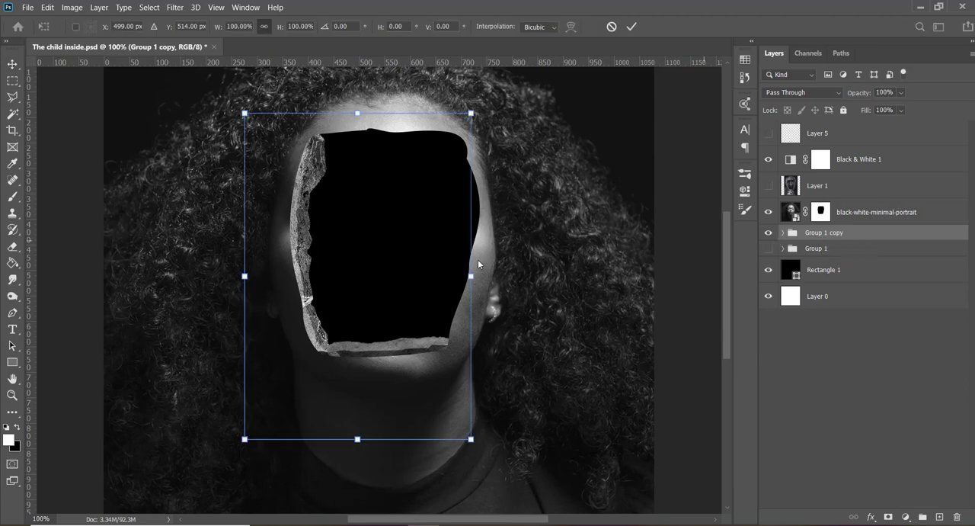
pyautogui.moveTo(495, 251); pyautogui.dragTo(262, 284)
pyautogui.moveTo(425, 208); pyautogui.dragTo(467, 140)
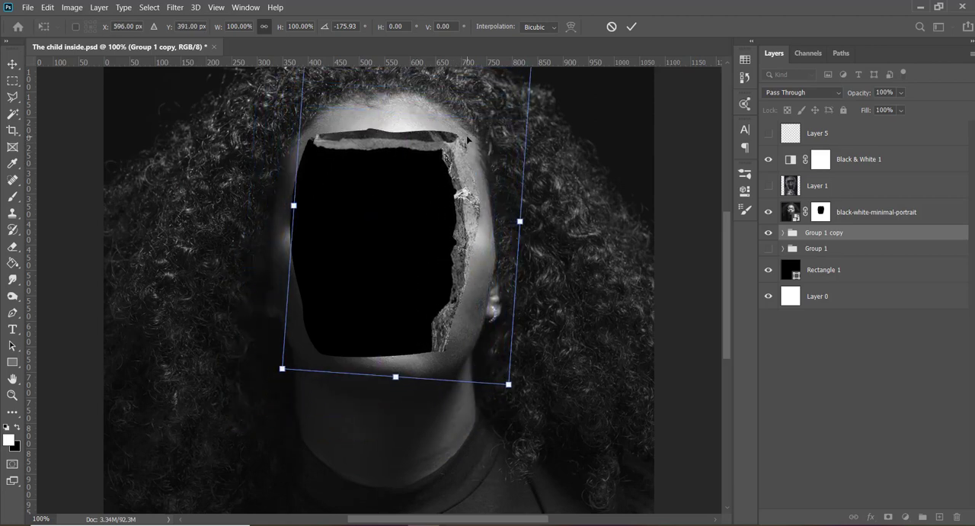
pyautogui.press('Return')
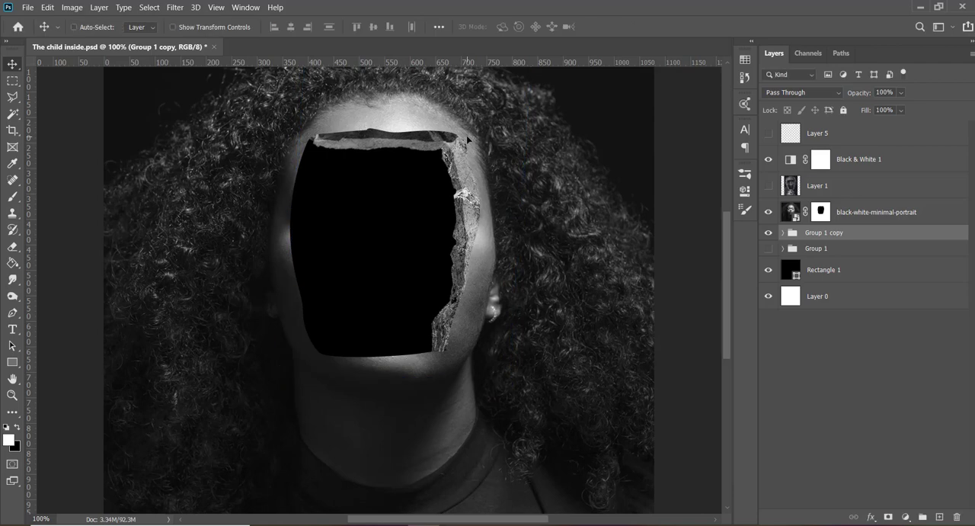
# - Show Group 1 again and add a layer mask to Layer 4 inside Group 1 copy
pyautogui.click(768, 249)
pyautogui.click(821, 250)
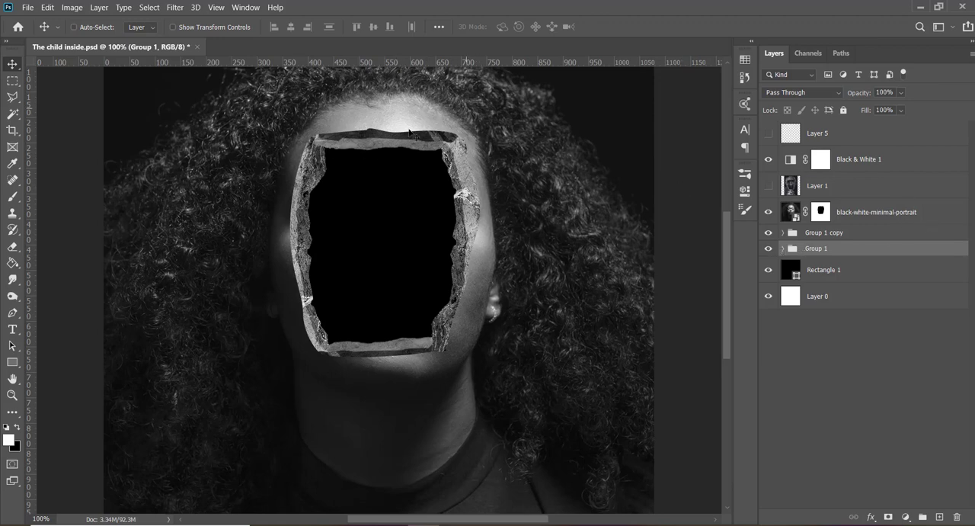
pyautogui.keyDown('ctrl'); pyautogui.click(442, 143); pyautogui.keyUp('ctrl')
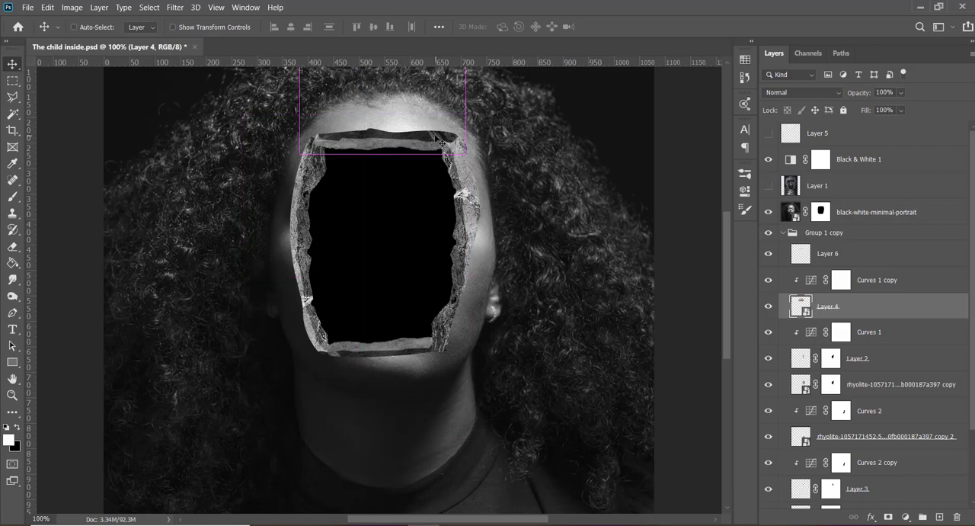
pyautogui.click(769, 307)
pyautogui.click(769, 307)
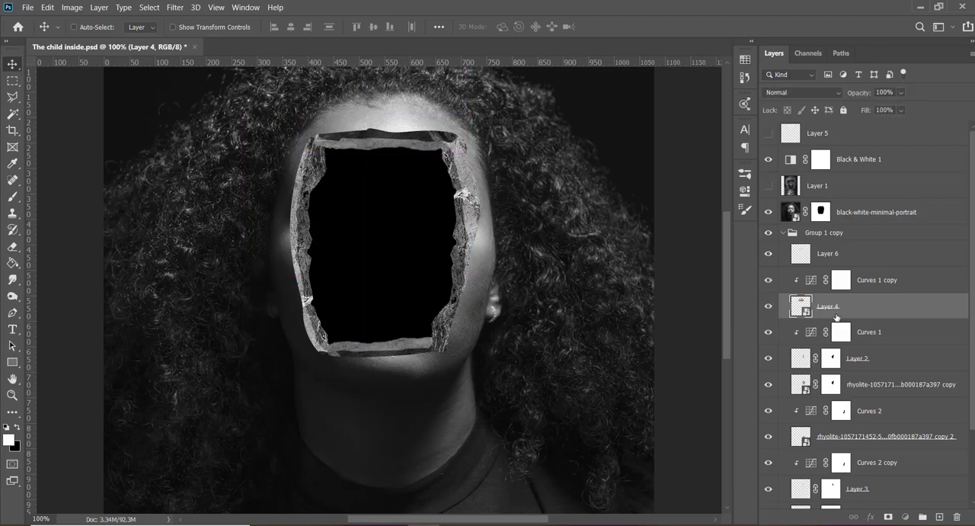
pyautogui.click(889, 517)
pyautogui.press('x')
pyautogui.press('b')
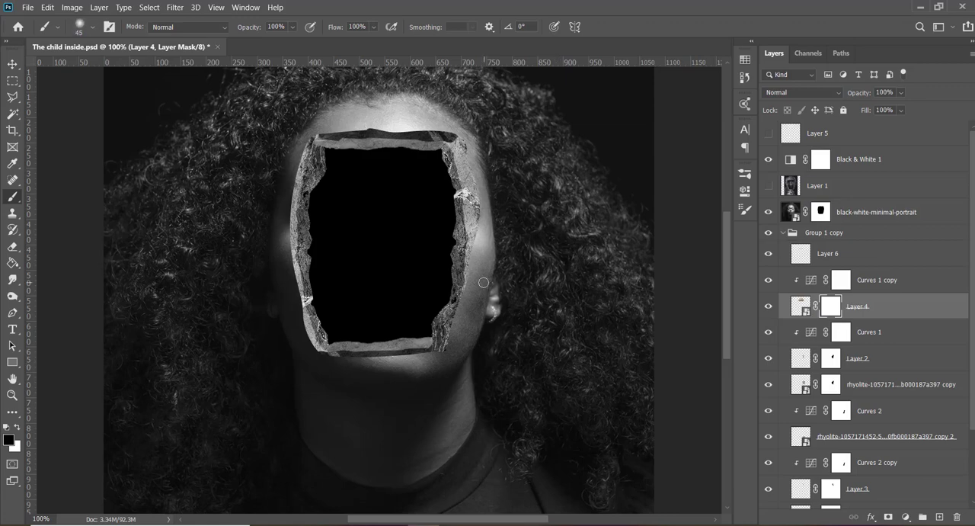
# - Paint black with a soft 45 px brush on Layer 4's mask to hide the strip's right end at the opening's upper-right corner
pyautogui.click(94, 31)
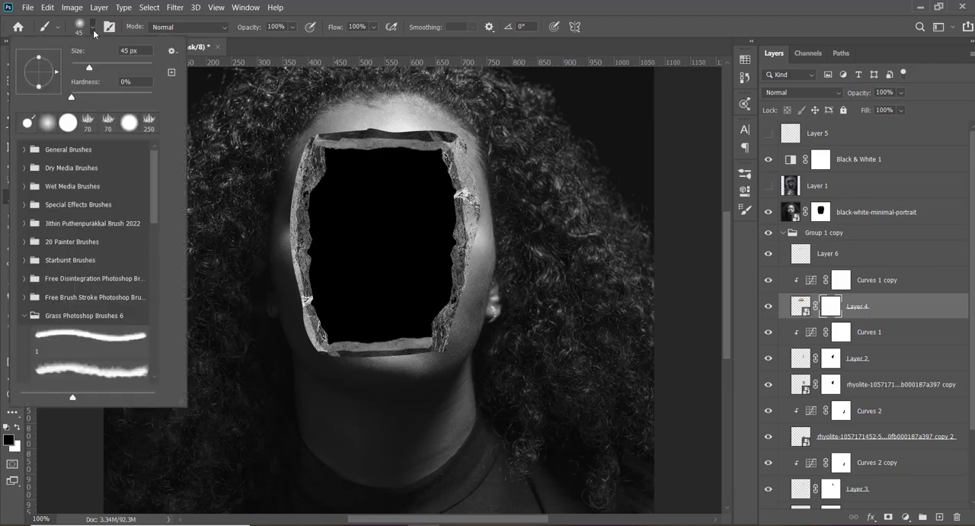
pyautogui.click(94, 31)
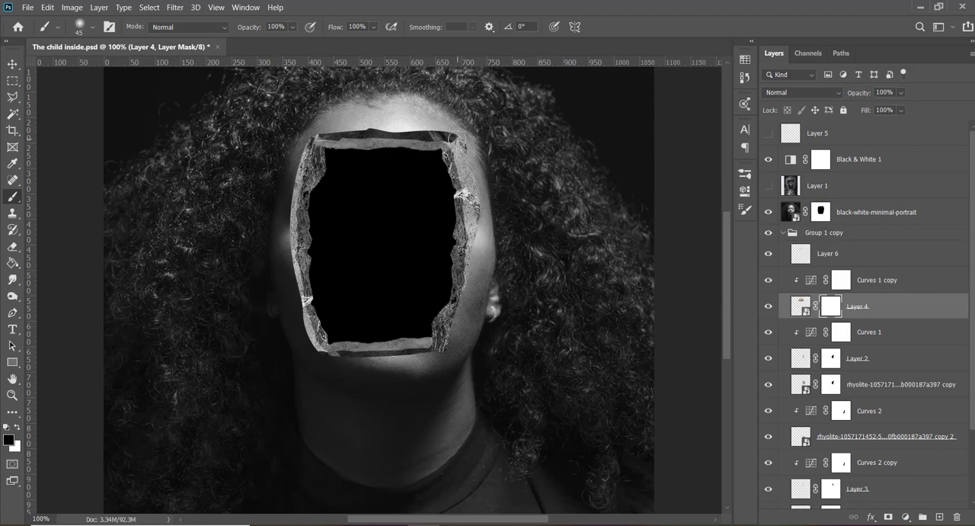
pyautogui.moveTo(457, 139); pyautogui.dragTo(451, 139)
pyautogui.press('x')
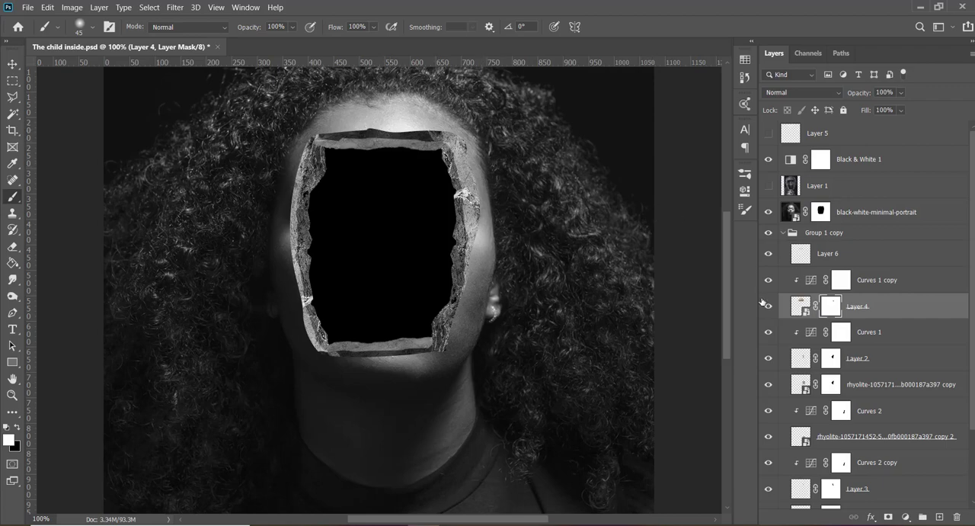
pyautogui.press('v')
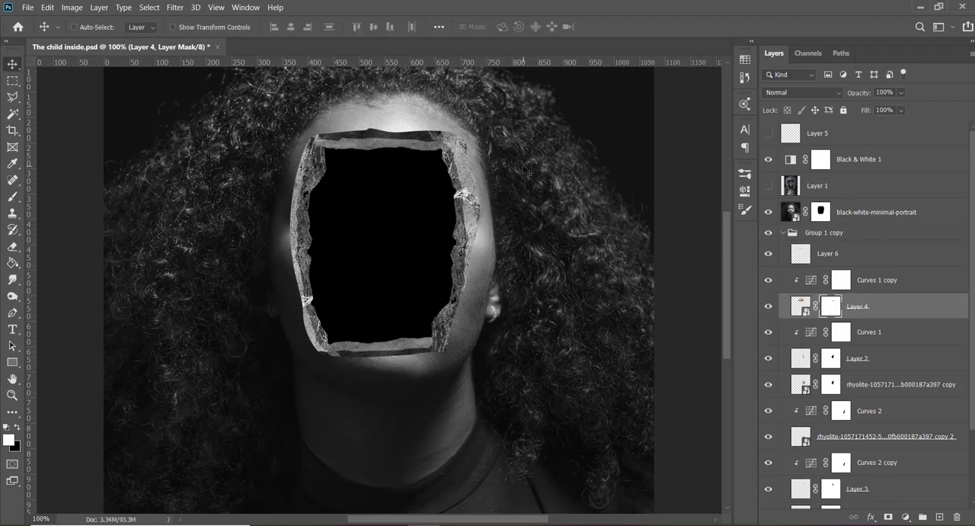
# - Nudge Group 1 copy to the right, to X 613 px, Y 386.50 px
pyautogui.click(770, 235)
pyautogui.click(860, 234)
pyautogui.press('Right')
pyautogui.press('Right')
pyautogui.press('Right')
pyautogui.press('Right')
pyautogui.press('Right')
pyautogui.press('Right')
pyautogui.press('Right')
pyautogui.press('Right')
pyautogui.press('Right')
pyautogui.press('Right')
pyautogui.press('Right')
pyautogui.press('Right')
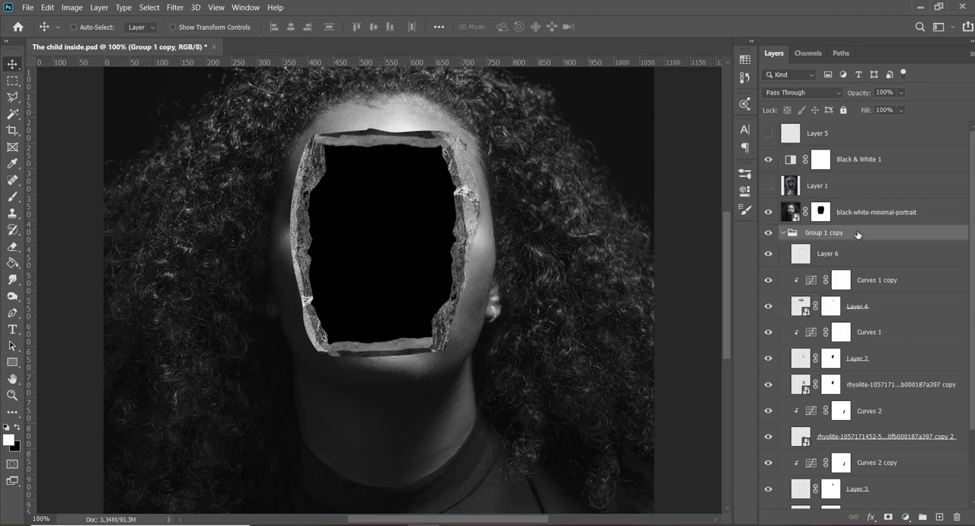
pyautogui.press('Right')
pyautogui.press('Right')
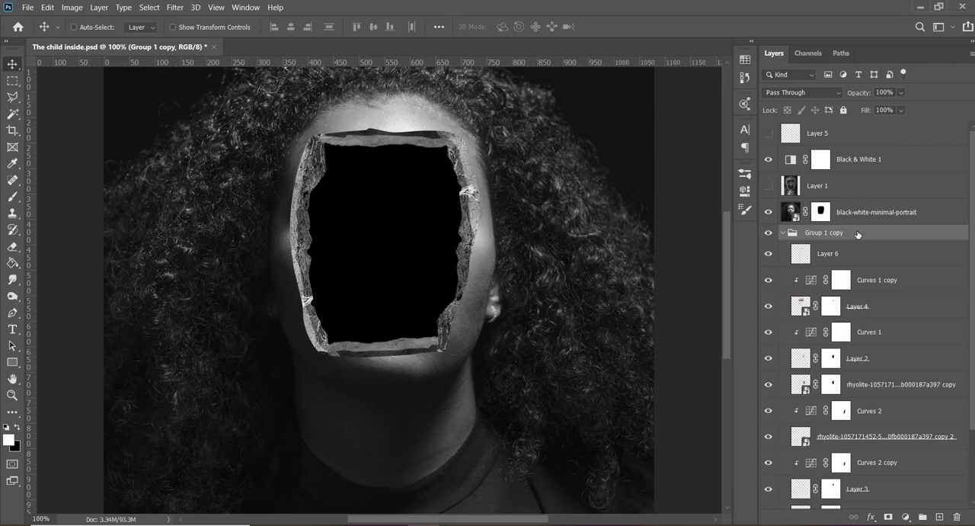
# - Rotate Group 1 copy by about 2.82°
pyautogui.hotkey('ctrl', 't')
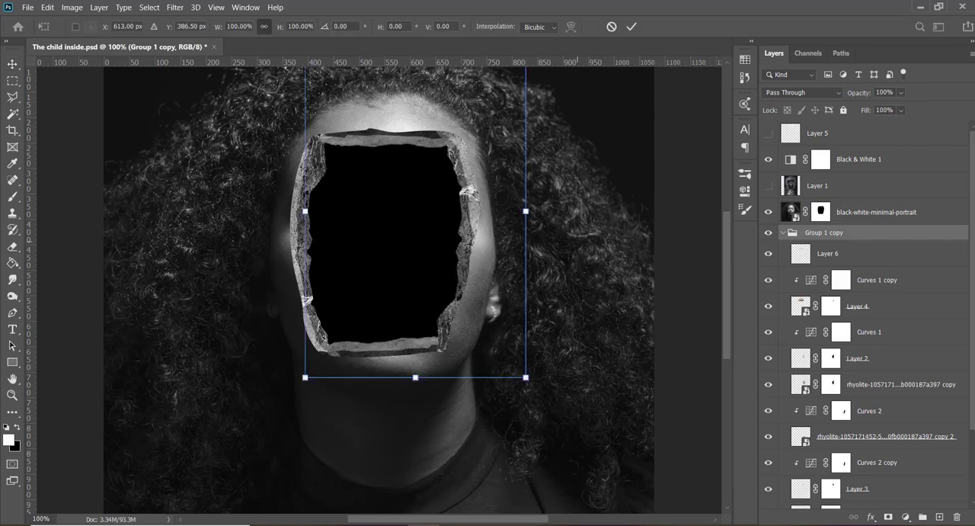
pyautogui.moveTo(551, 226); pyautogui.dragTo(551, 232)
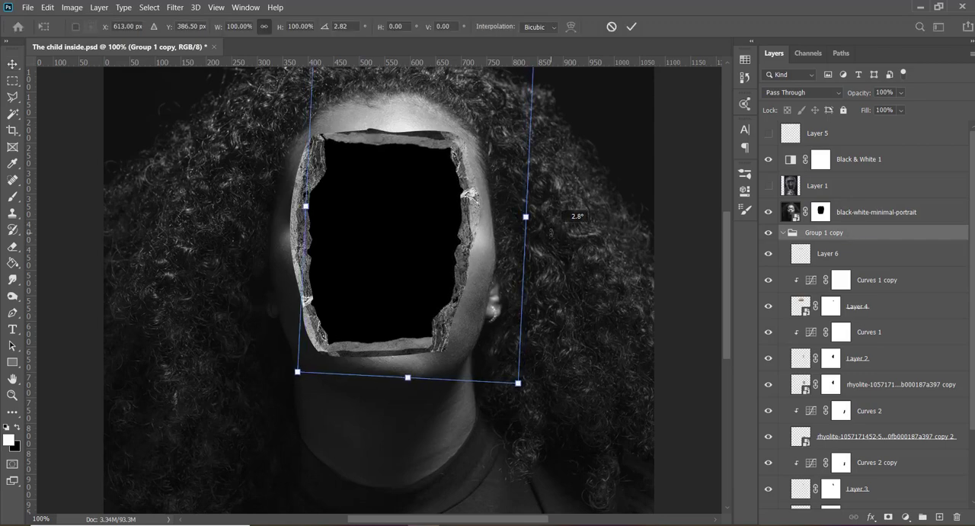
pyautogui.press('Return')
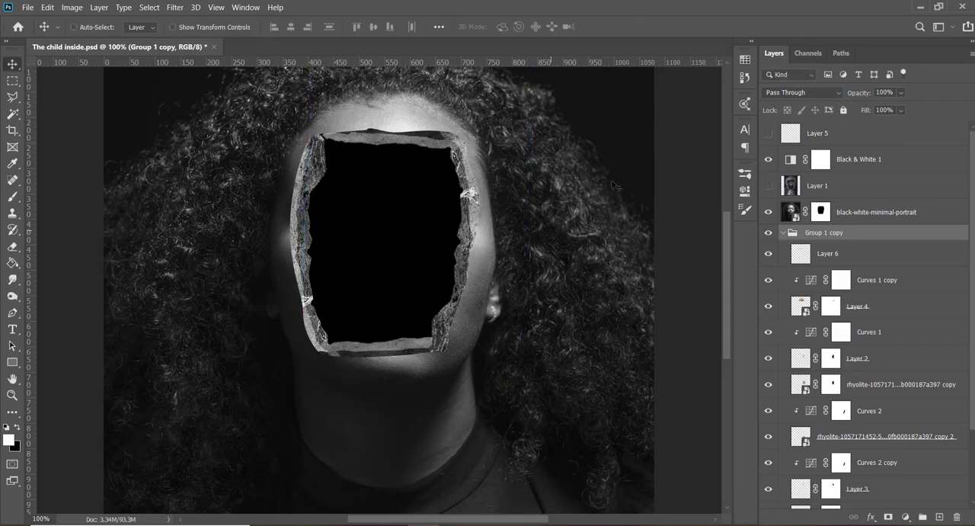
# - Nudge Layer 6, Curves 1 copy and Layer 4 in Group 1 copy down together and rotate them slightly counterclockwise to level the upper strip
pyautogui.click(824, 259)
pyautogui.keyDown('shift'); pyautogui.click(868, 316); pyautogui.keyUp('shift')
pyautogui.press('Down')
pyautogui.press('Down')
pyautogui.press('Down')
pyautogui.press('Down')
pyautogui.press('Down')
pyautogui.press('Down')
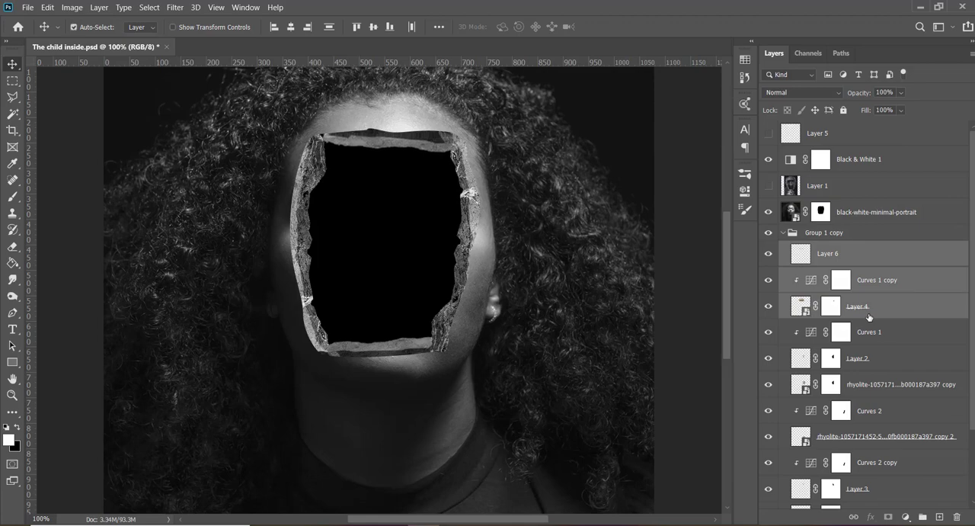
pyautogui.hotkey('ctrl', 't')
pyautogui.moveTo(514, 188); pyautogui.dragTo(517, 185)
pyautogui.press('Return')
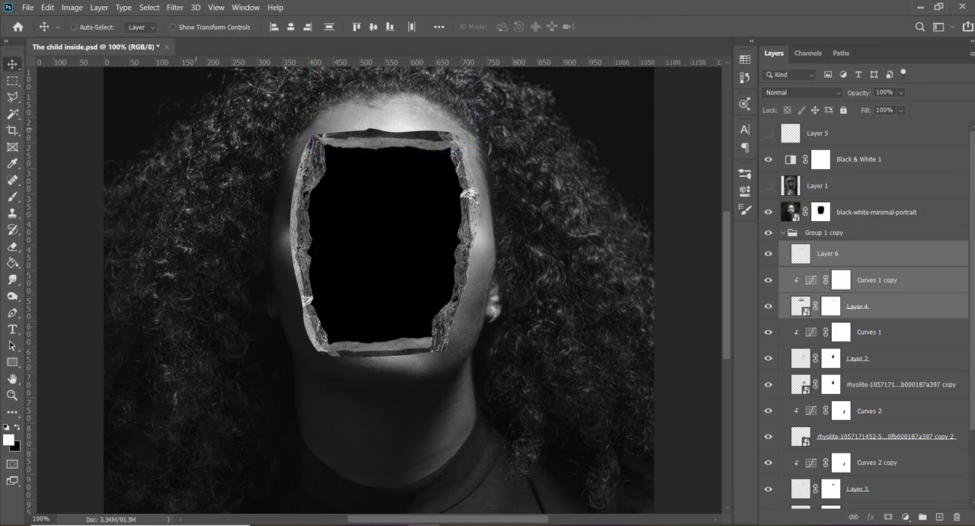
# - Shift the rhyolite copy 2 layer in Group 1 slightly right to thicken the rock at the opening's upper-left edge
pyautogui.keyDown('ctrl'); pyautogui.click(314, 172); pyautogui.keyUp('ctrl')
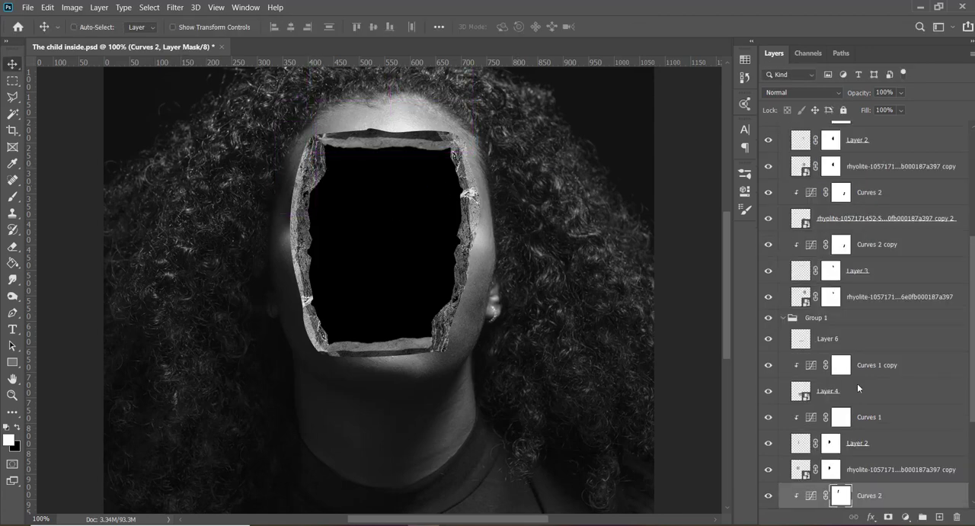
pyautogui.scroll(-3, 954, 418)
pyautogui.click(770, 418)
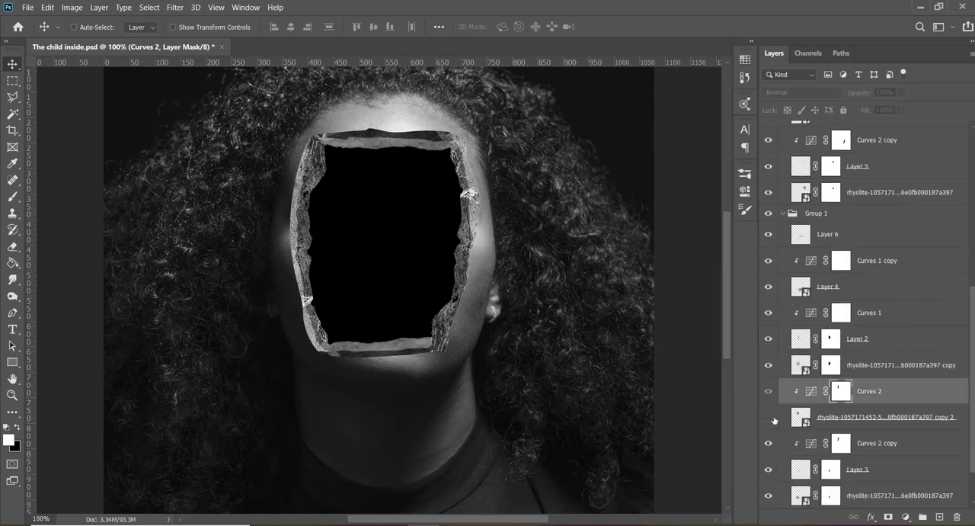
pyautogui.click(770, 417)
pyautogui.click(843, 423)
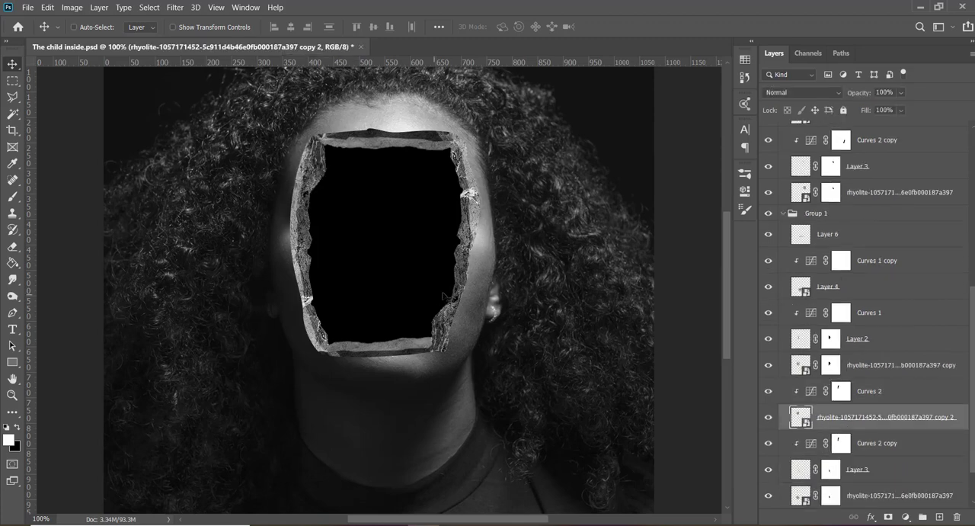
pyautogui.moveTo(449, 297); pyautogui.dragTo(447, 295)
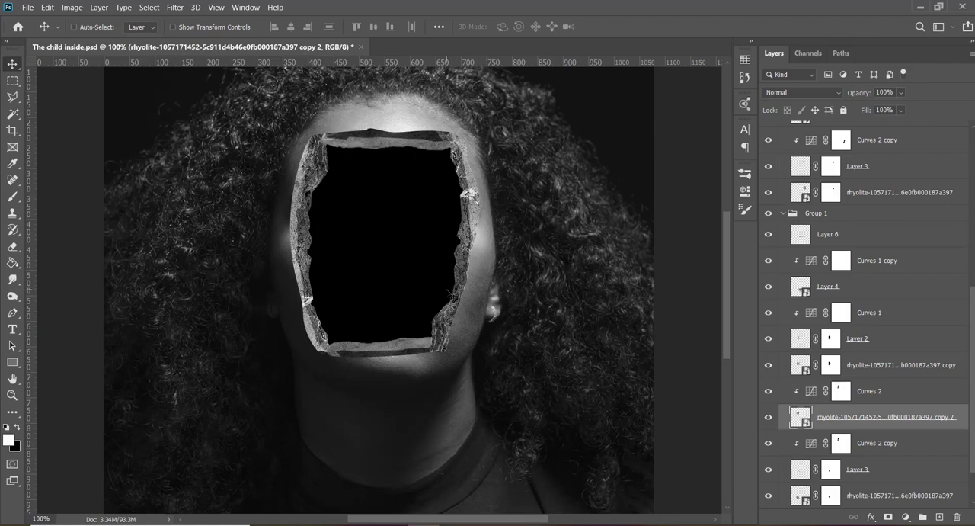
pyautogui.press('Right')
pyautogui.press('Right')
pyautogui.press('Right')
pyautogui.press('Right')
pyautogui.press('Right')
pyautogui.press('Right')
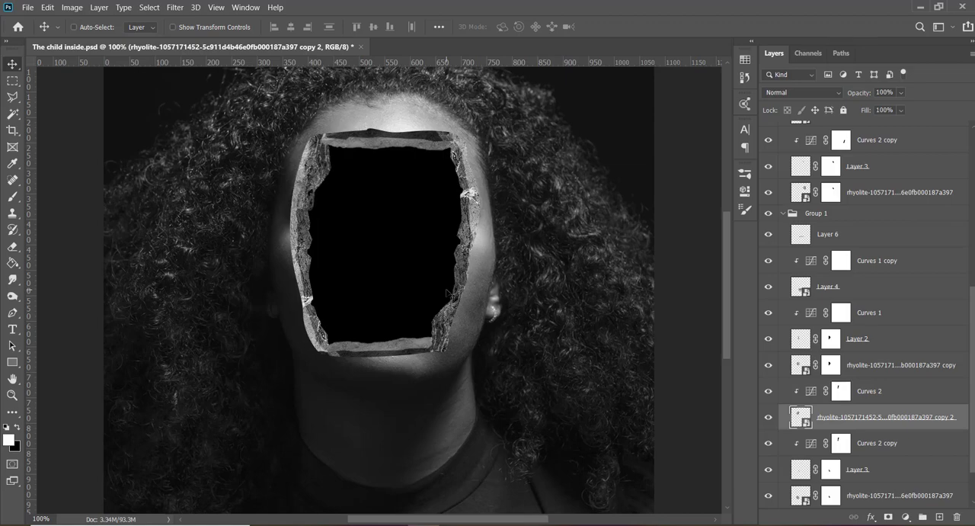
pyautogui.press('Left')
pyautogui.press('Left')
# - Copy the upper-left corner of Group 1's rhyolite copy 2 to a new layer above Layer 6 in Group 1 copy, reclipping Curves 2 to the rock
pyautogui.press('l')
pyautogui.click(314, 119)
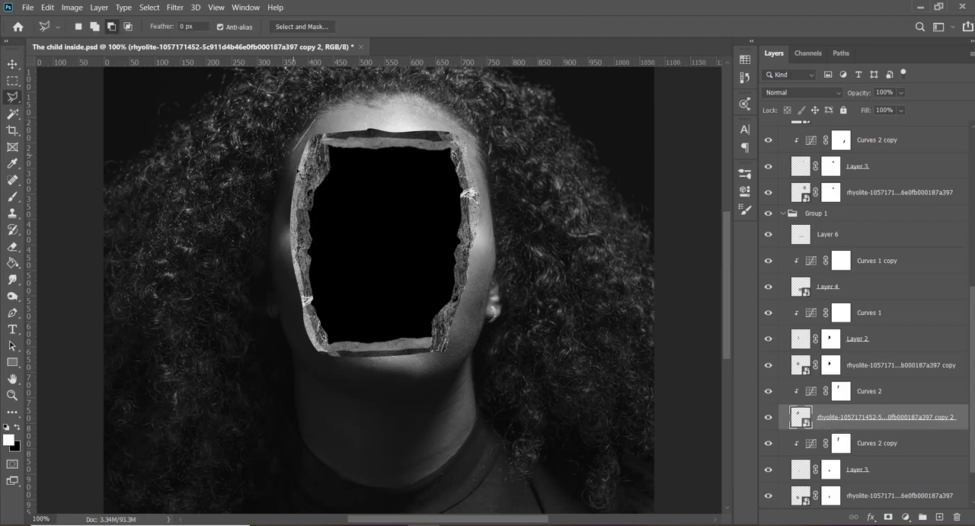
pyautogui.click(293, 152)
pyautogui.click(303, 166)
pyautogui.click(323, 168)
pyautogui.click(329, 156)
pyautogui.click(328, 137)
pyautogui.click(315, 120)
pyautogui.hotkey('ctrl', 'j')
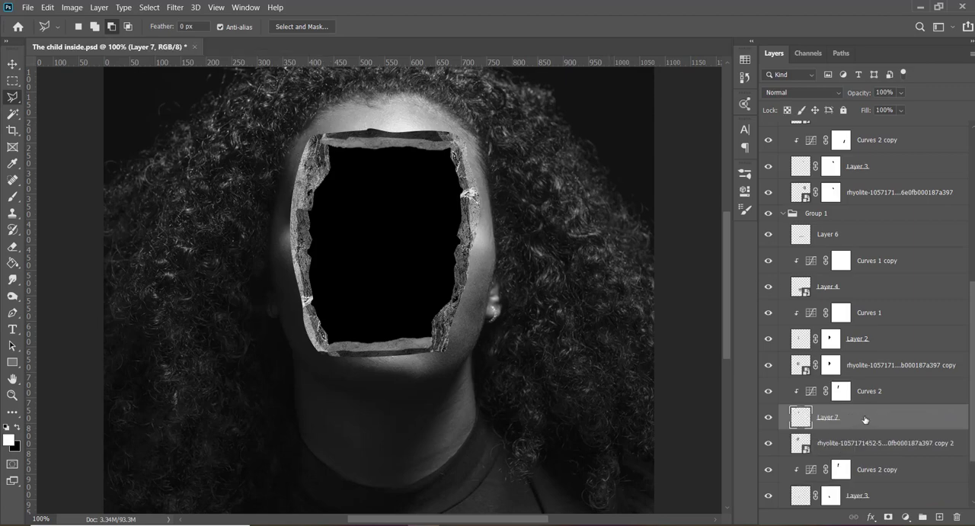
pyautogui.moveTo(865, 419); pyautogui.dragTo(867, 381)
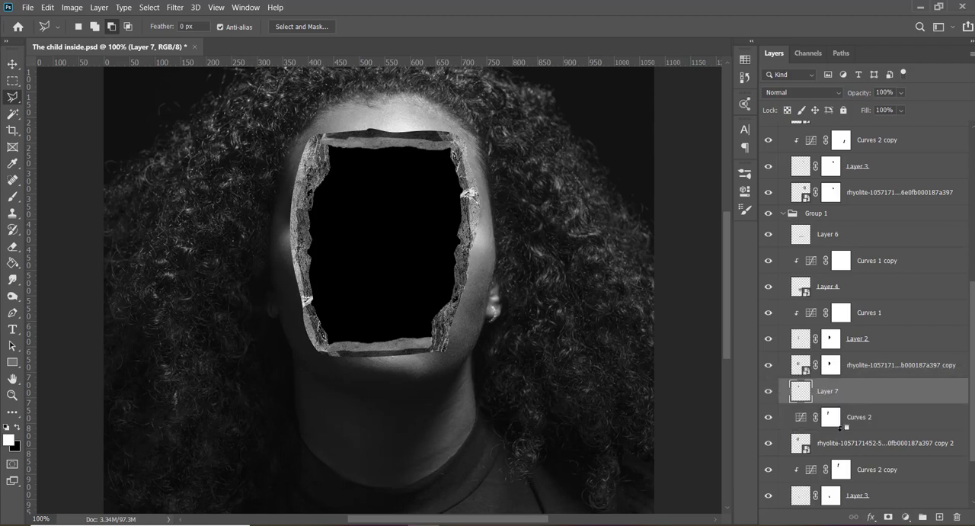
pyautogui.moveTo(840, 425); pyautogui.dragTo(830, 253)
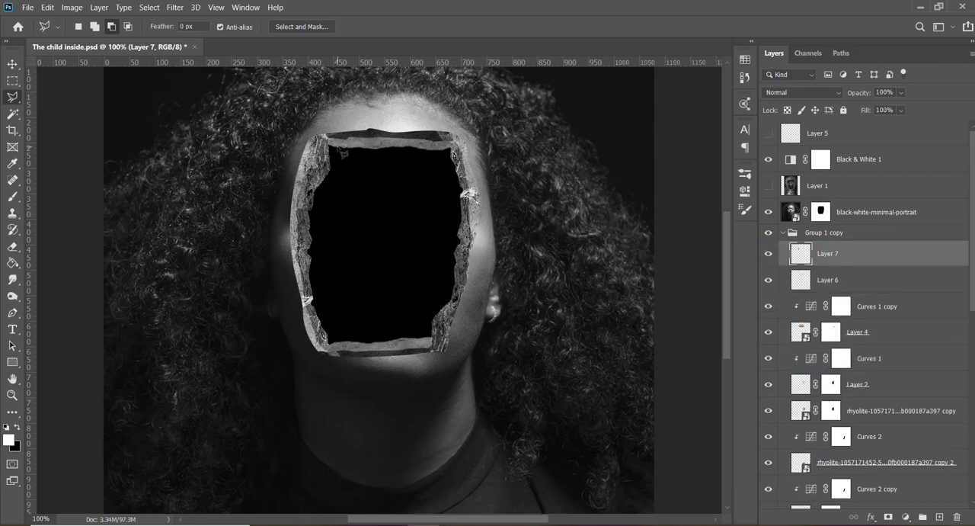
# - Rotate Layer 7 by 31.42° and place it at X 426 px, Y 230.84 px over the opening's upper-left corner
pyautogui.press('v')
pyautogui.hotkey('ctrl', 't')
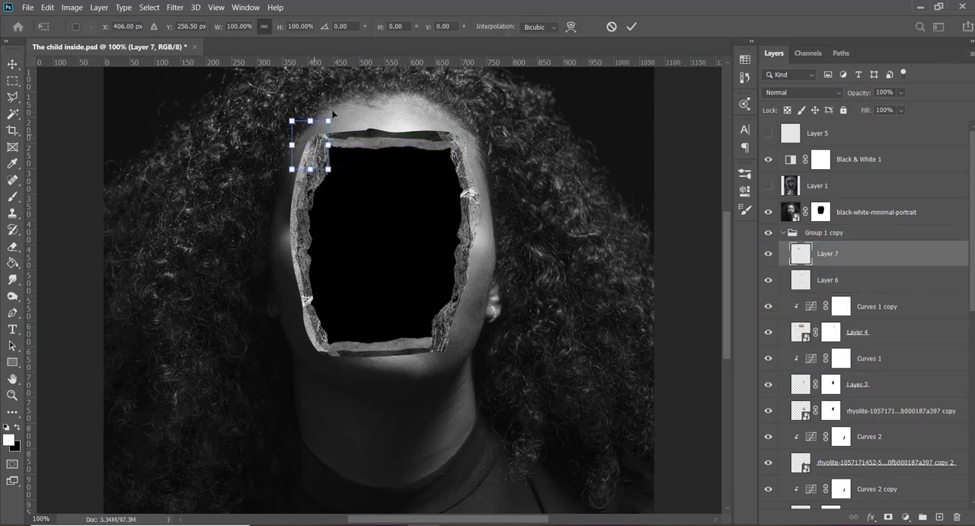
pyautogui.moveTo(342, 111); pyautogui.dragTo(319, 138)
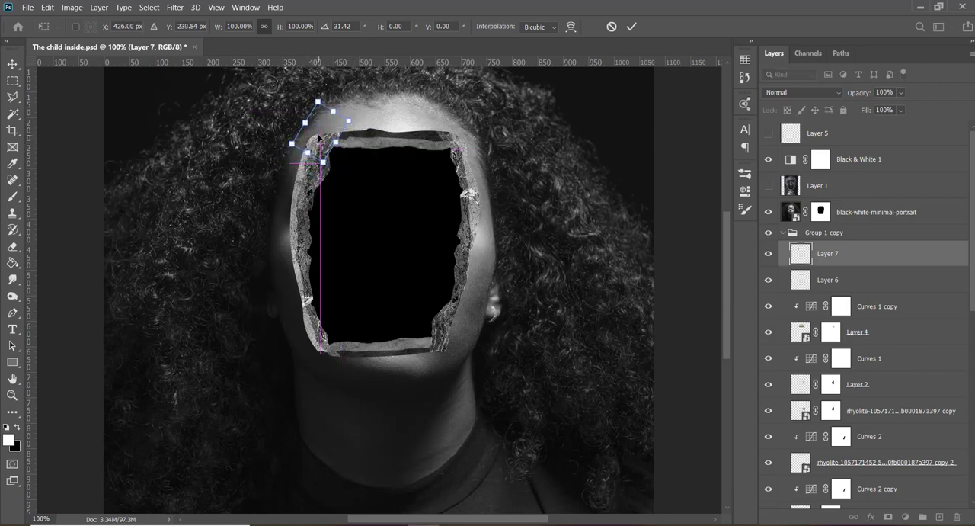
pyautogui.press('Return')
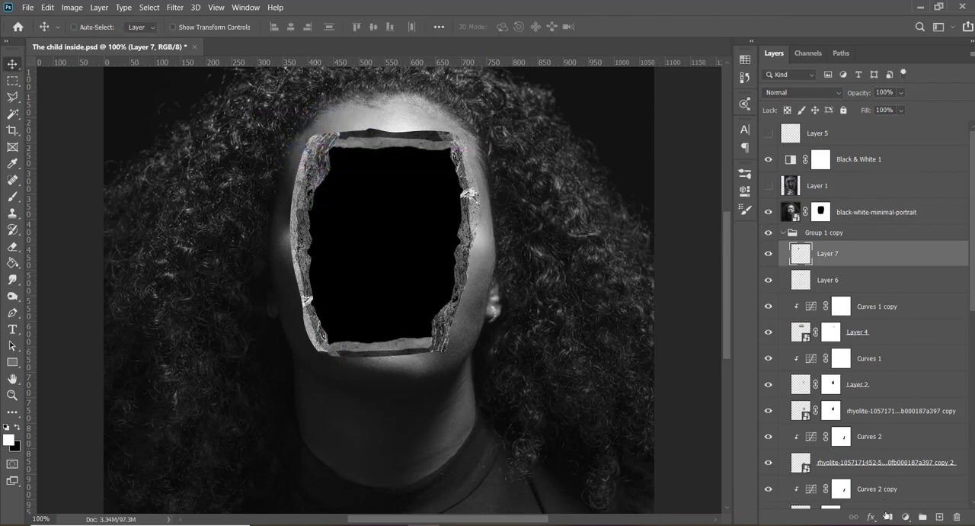
# - Add a layer mask to Layer 7 and paint black with a soft brush to blend the corner piece into the surrounding rock
pyautogui.click(888, 516)
pyautogui.press('b')
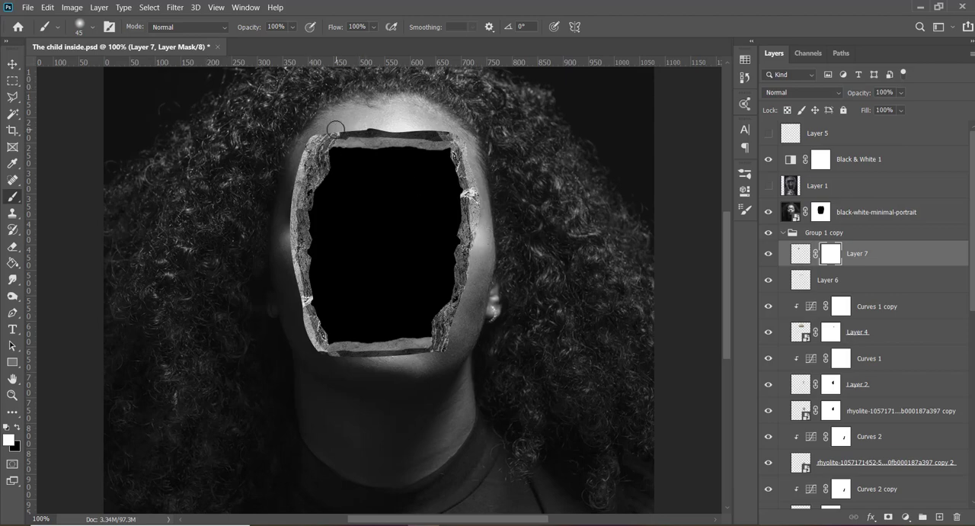
pyautogui.press('x')
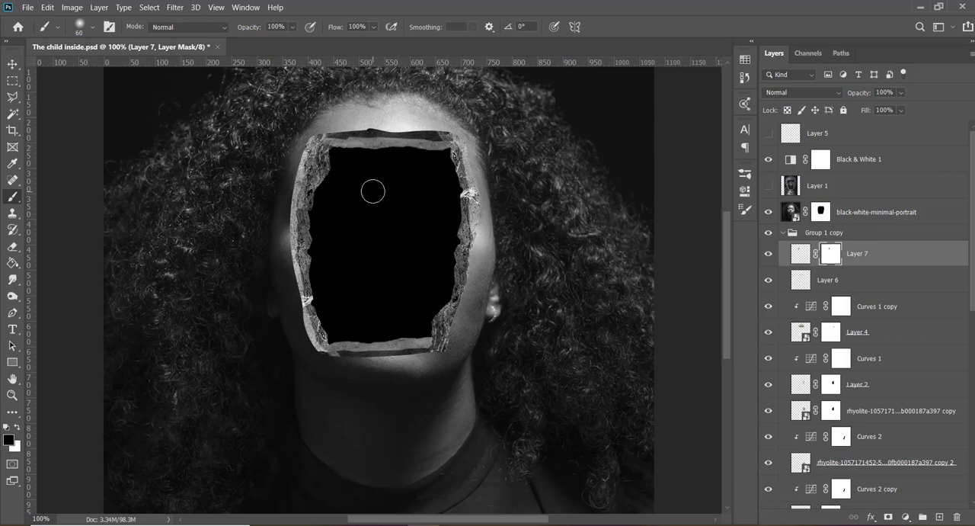
pyautogui.press('v')
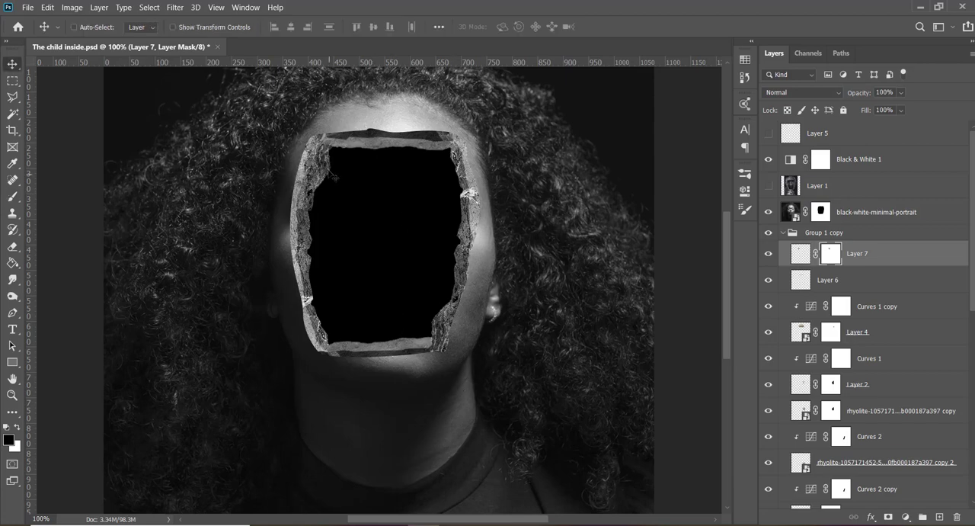
# - Outline the protruding inner edge of Group 1's rhyolite copy 2 near the opening's upper-left corner with the Polygonal Lasso
pyautogui.keyDown('ctrl'); pyautogui.click(333, 177); pyautogui.keyUp('ctrl')
pyautogui.scroll(-5, 849, 463)
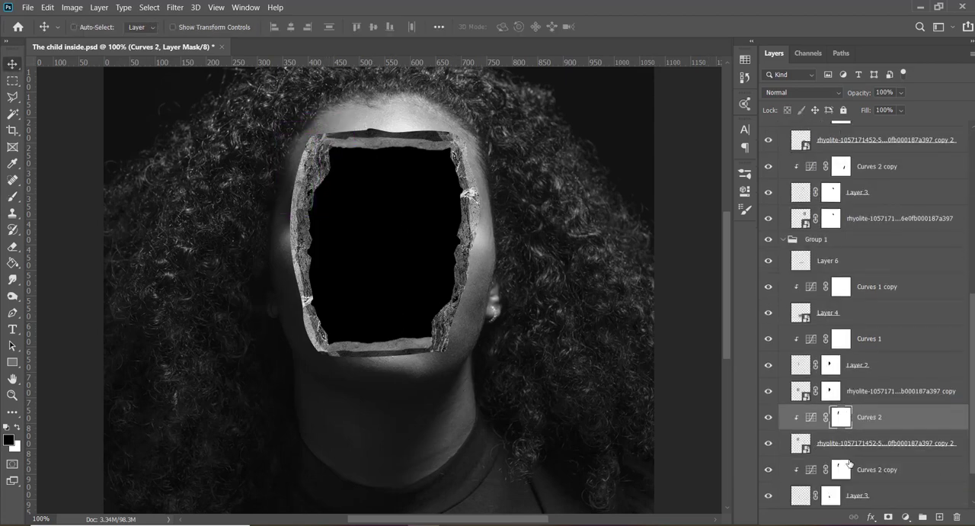
pyautogui.click(772, 368)
pyautogui.click(772, 368)
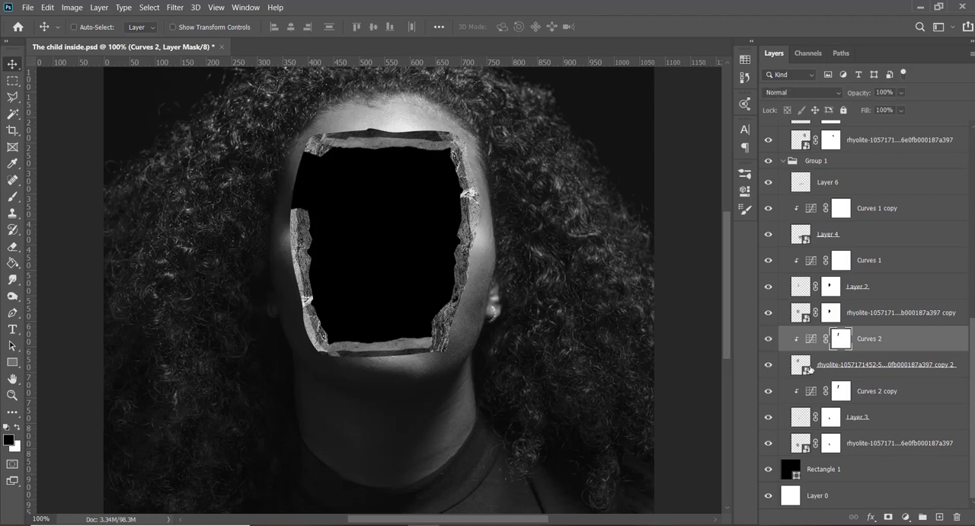
pyautogui.click(835, 371)
pyautogui.press('l')
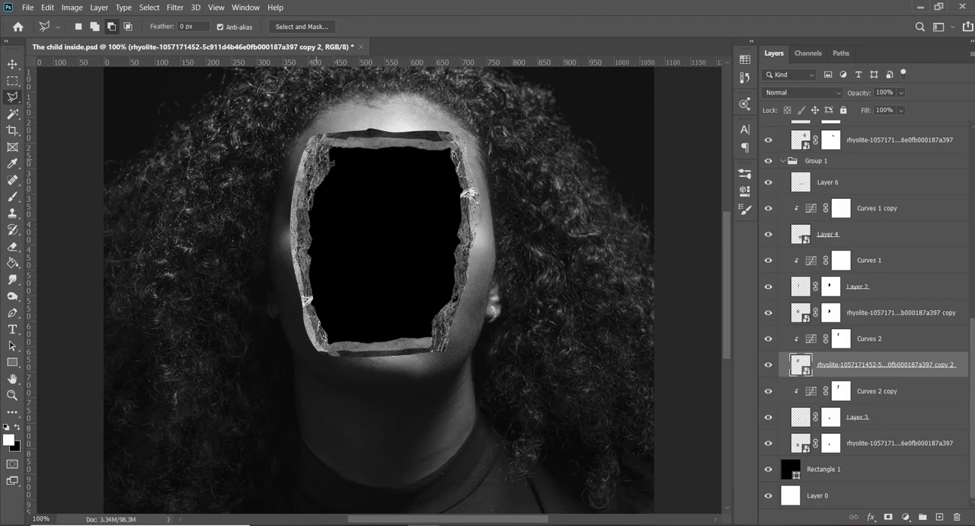
pyautogui.click(343, 166)
pyautogui.click(332, 203)
pyautogui.click(312, 215)
pyautogui.click(317, 220)
# - Add a layer mask to rhyolite copy 2 from the selection and invert it to trim the protruding inner edge
pyautogui.click(888, 517)
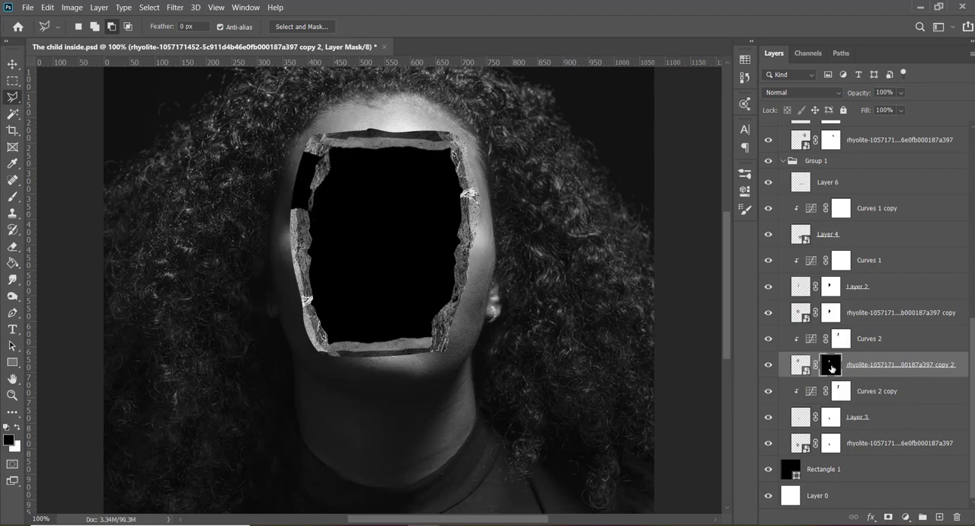
pyautogui.hotkey('ctrl', 'i')
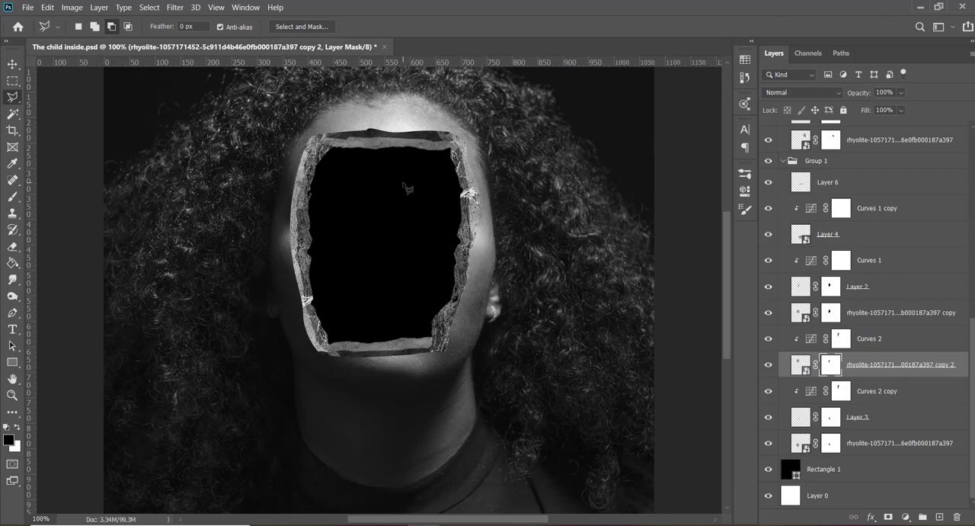
pyautogui.press('v')
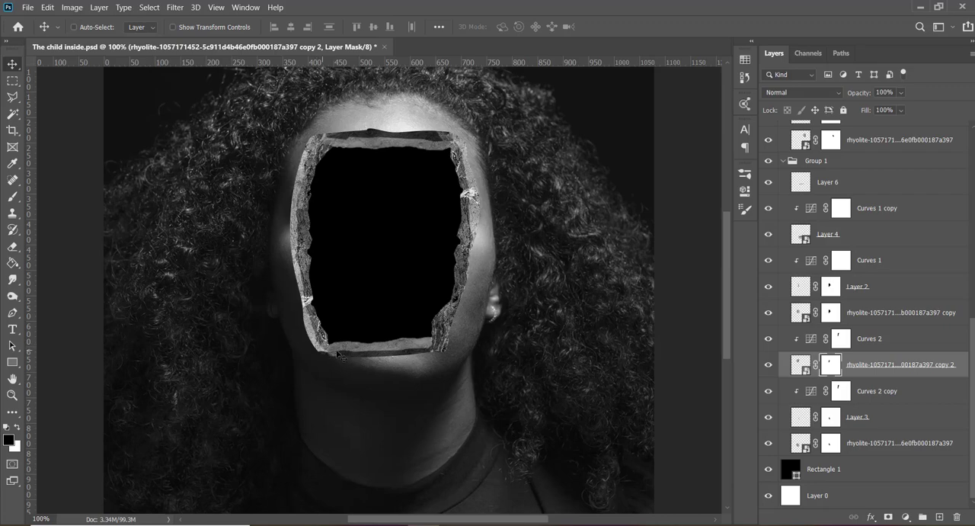
# - Add a layer mask to Group 1 copy's rhyolite copy 2 and paint black to blend its lower end at the opening's lower-right corner
pyautogui.keyDown('ctrl'); pyautogui.click(318, 336); pyautogui.keyUp('ctrl')
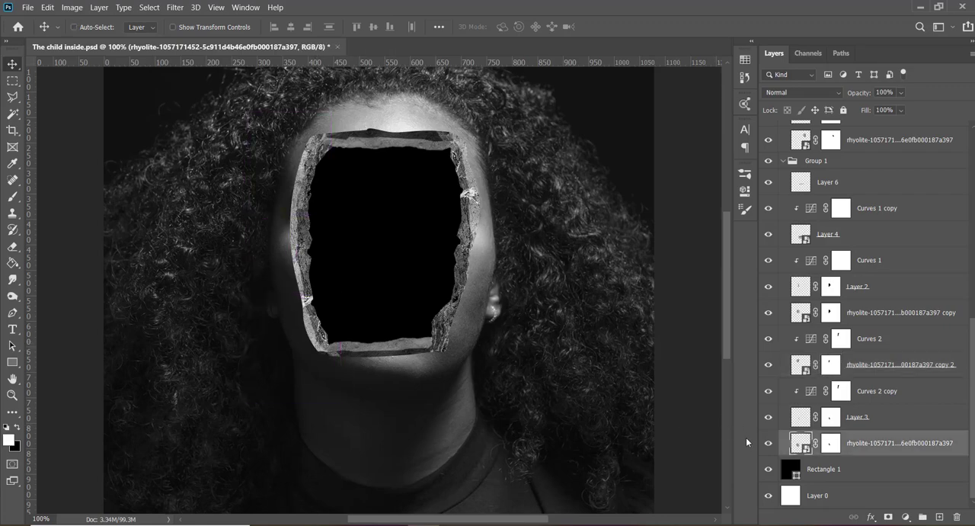
pyautogui.click(768, 443)
pyautogui.click(768, 444)
pyautogui.keyDown('ctrl'); pyautogui.click(445, 337); pyautogui.keyUp('ctrl')
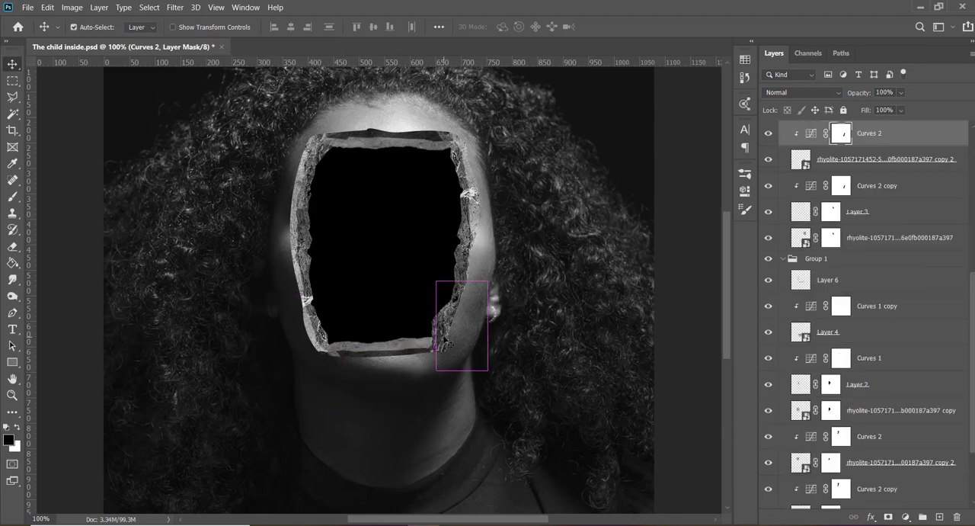
pyautogui.click(768, 159)
pyautogui.click(801, 160)
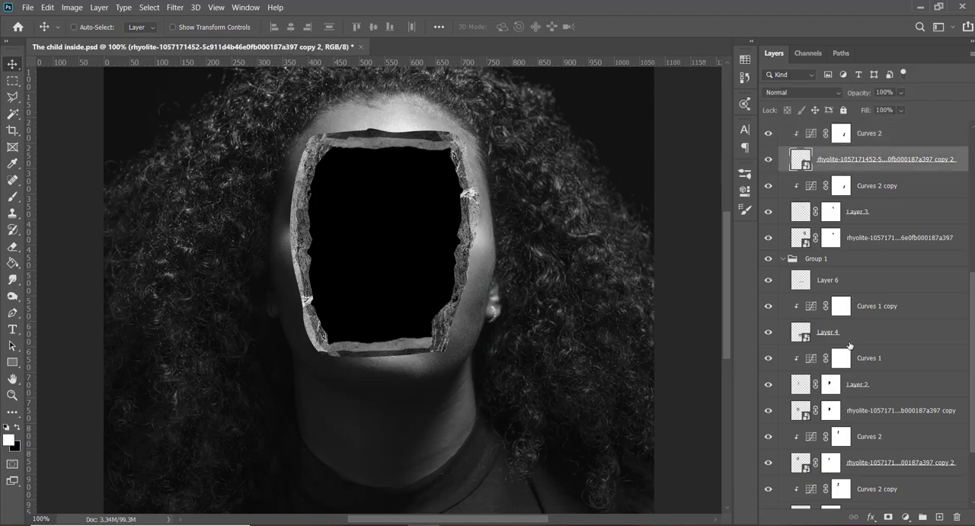
pyautogui.click(888, 518)
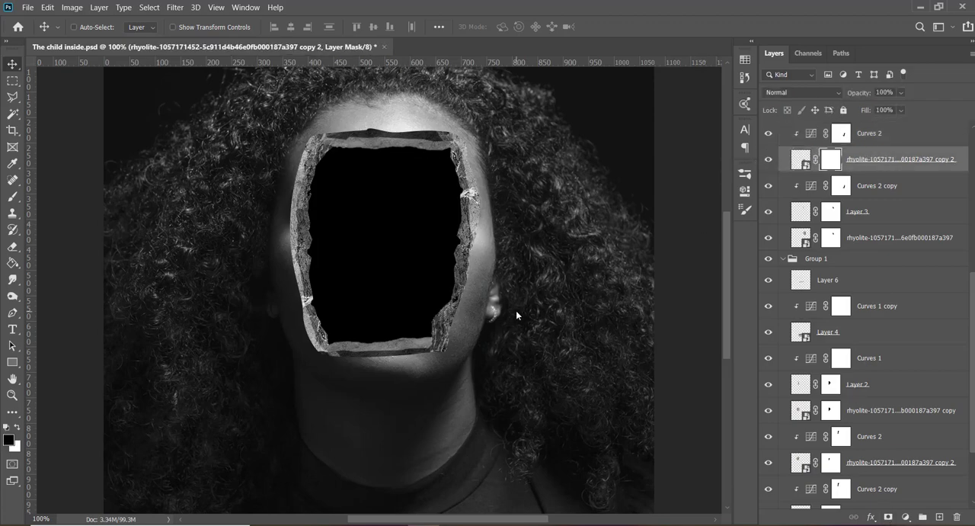
pyautogui.press('b')
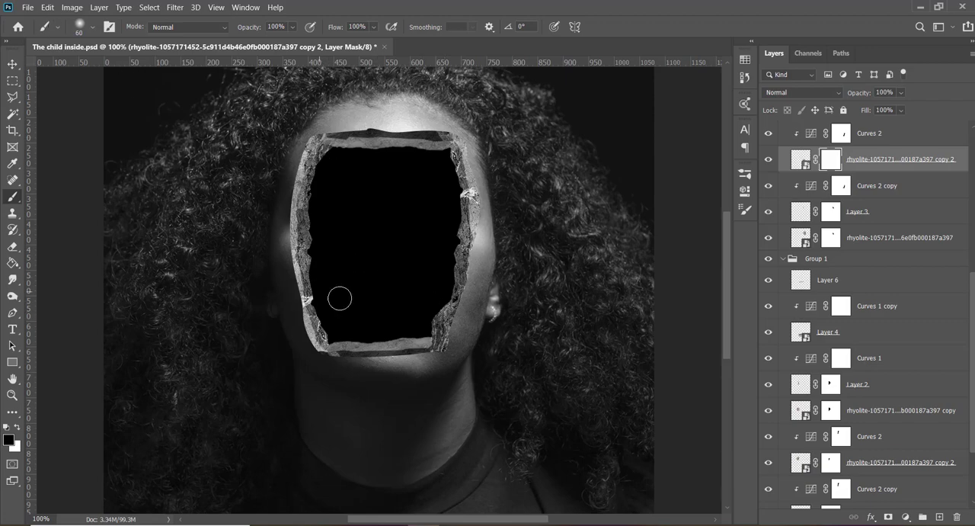
pyautogui.moveTo(436, 355)
pyautogui.mouseDown()
pyautogui.moveTo(427, 355)
pyautogui.moveTo(450, 354)
pyautogui.mouseUp()
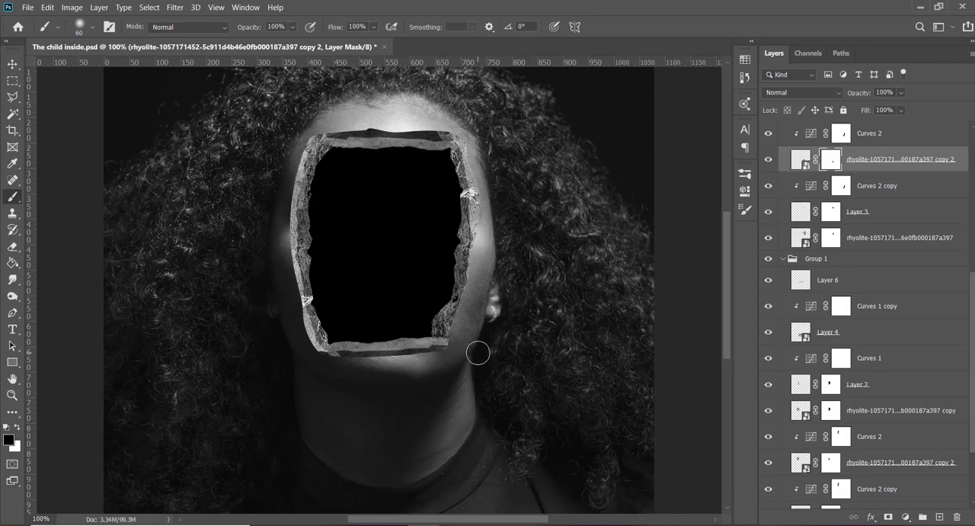
pyautogui.press('x')
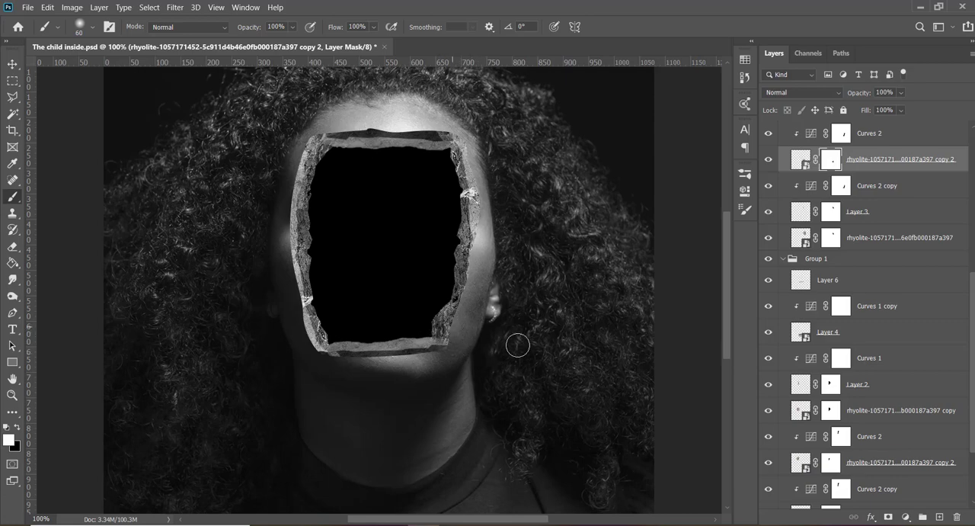
pyautogui.press('v')
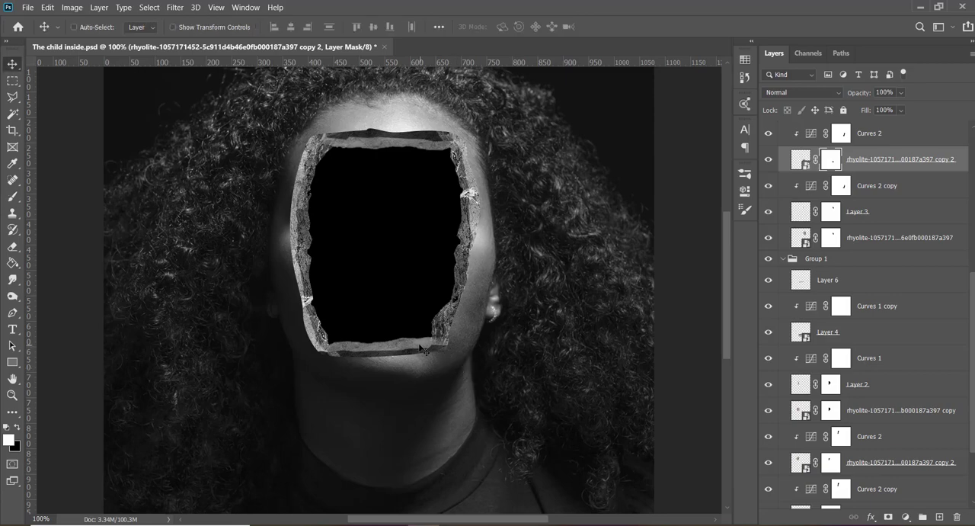
# - Duplicate Group 1's Layer 6 bottom rock strip and rotate the copy counterclockwise to slant up along the lower-right corner
pyautogui.click(865, 281)
pyautogui.click(768, 281)
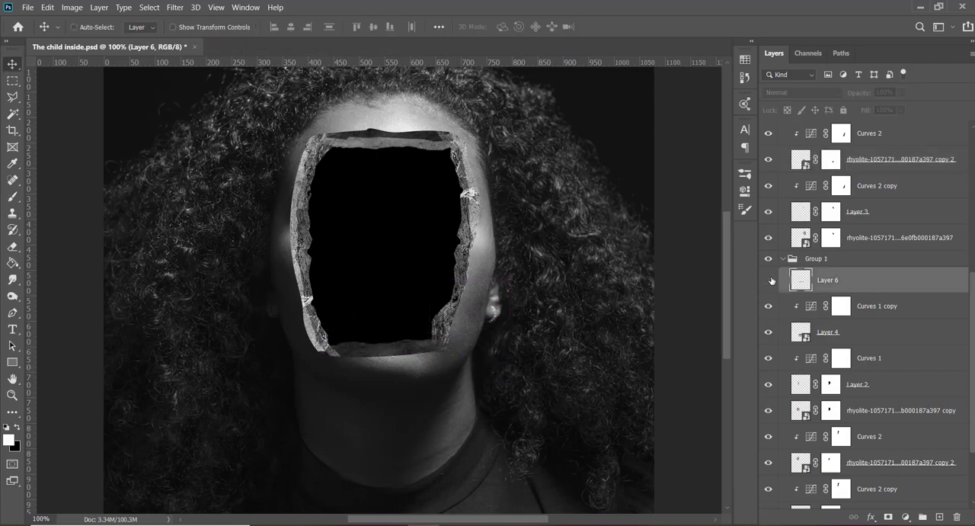
pyautogui.click(768, 281)
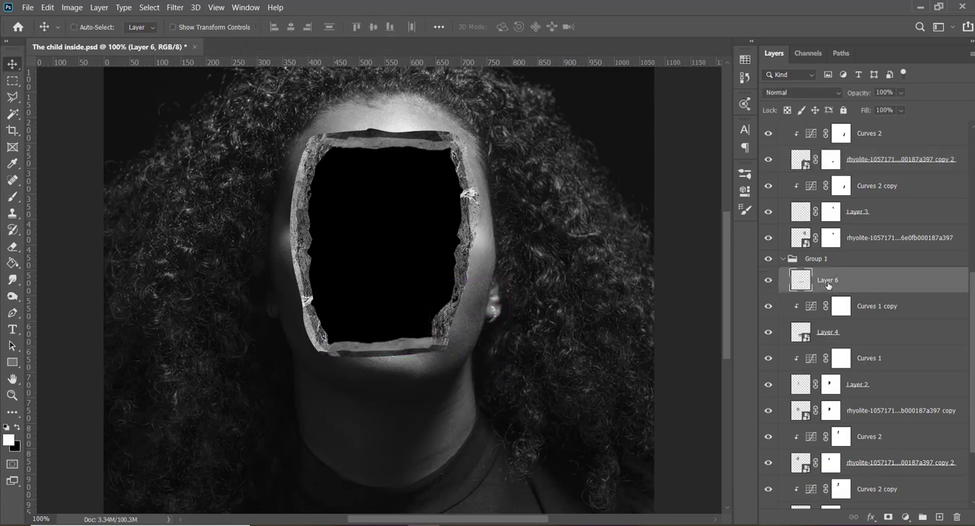
pyautogui.hotkey('ctrl', 'j')
pyautogui.hotkey('ctrl', 't')
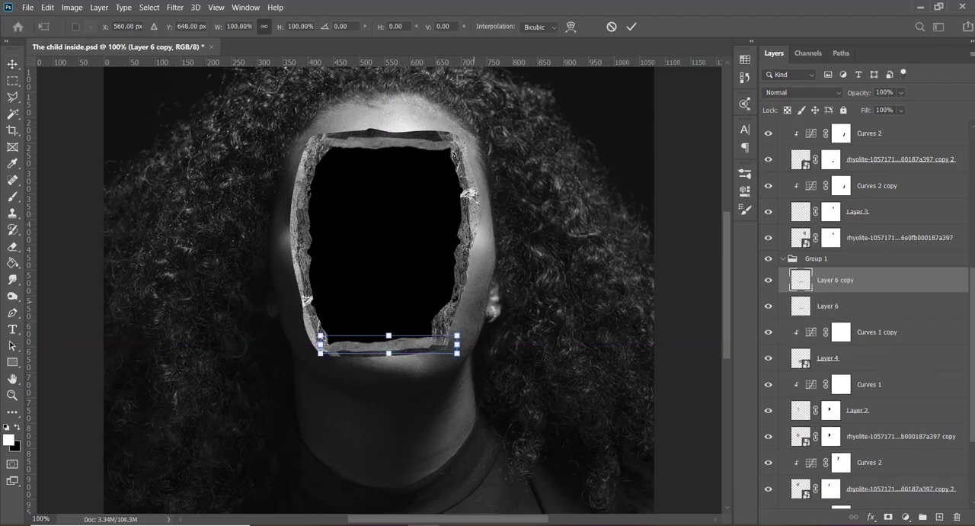
pyautogui.press('Return')
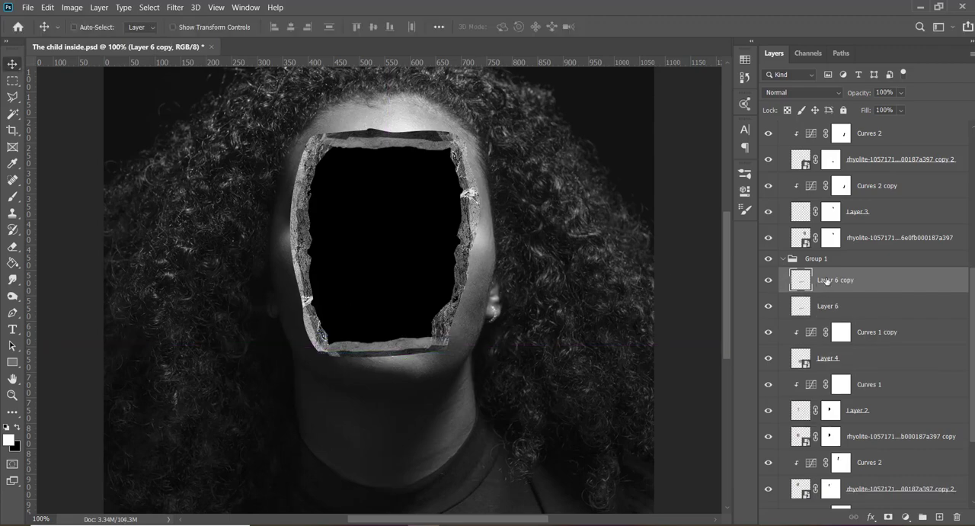
pyautogui.hotkey('ctrl', 't')
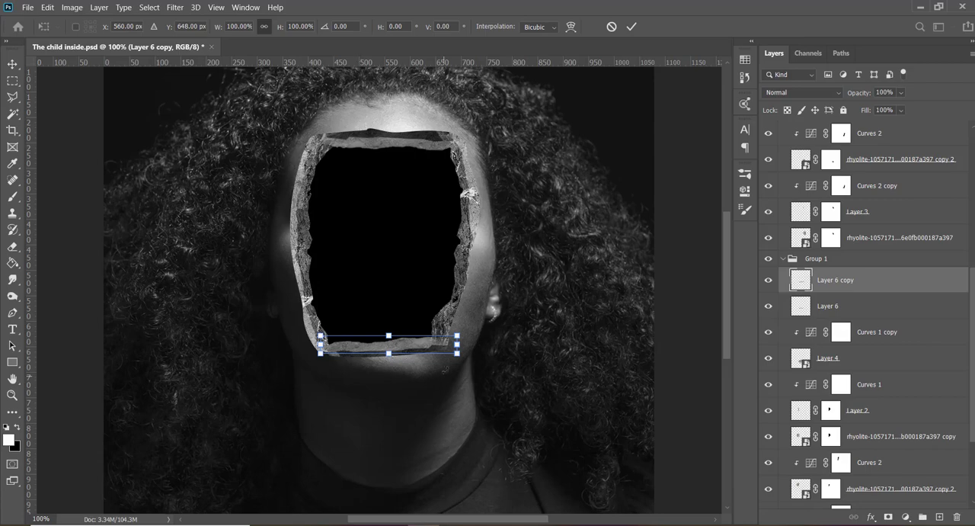
pyautogui.moveTo(446, 371); pyautogui.dragTo(493, 339)
pyautogui.press('Return')
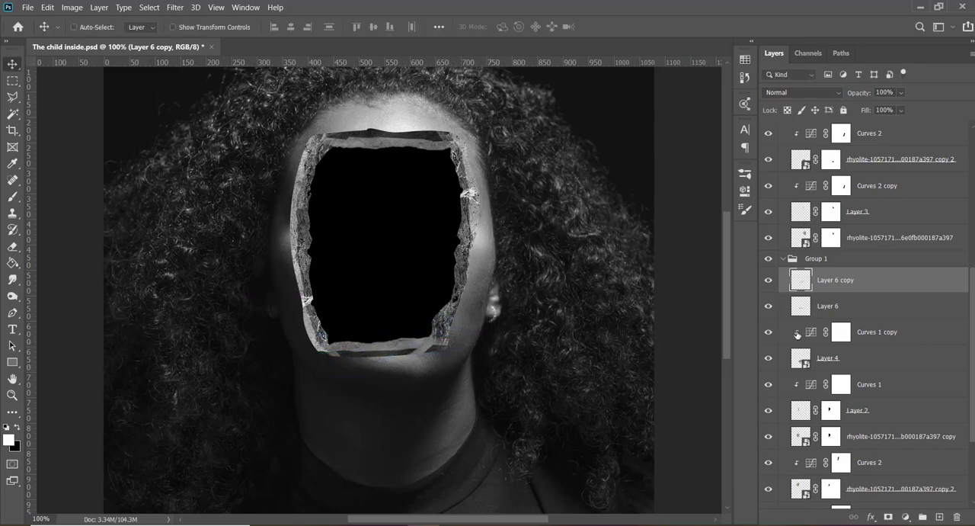
# - Move Layer 6 copy to the top of Group 1 copy and position it over the opening's lower-right corner
pyautogui.moveTo(858, 279); pyautogui.dragTo(839, 253)
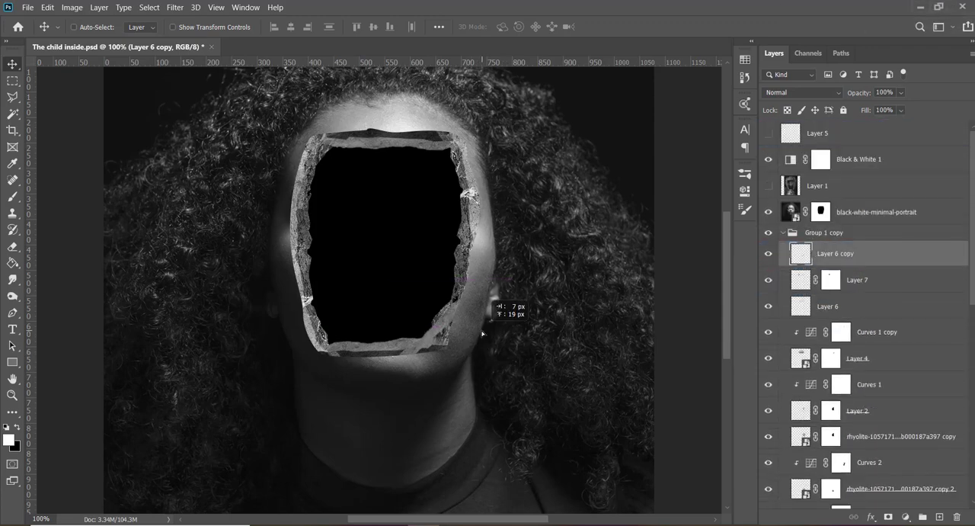
pyautogui.press('ctrl')
pyautogui.moveTo(482, 333)
pyautogui.mouseDown()
pyautogui.moveTo(496, 383)
pyautogui.moveTo(500, 317)
pyautogui.moveTo(496, 329)
pyautogui.mouseUp()
# - Add a layer mask to Layer 6 copy and paint black with a soft 60 px brush to blend its lower end
pyautogui.click(887, 517)
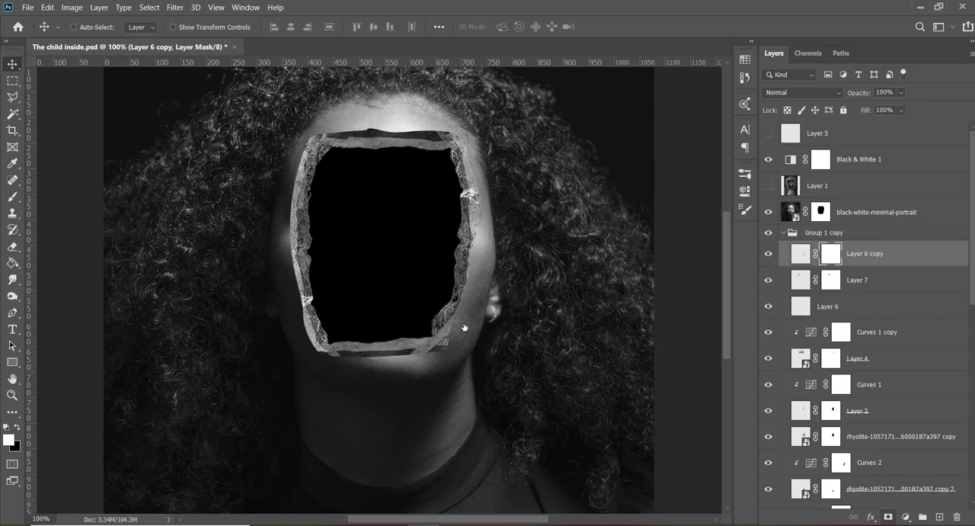
pyautogui.press('b')
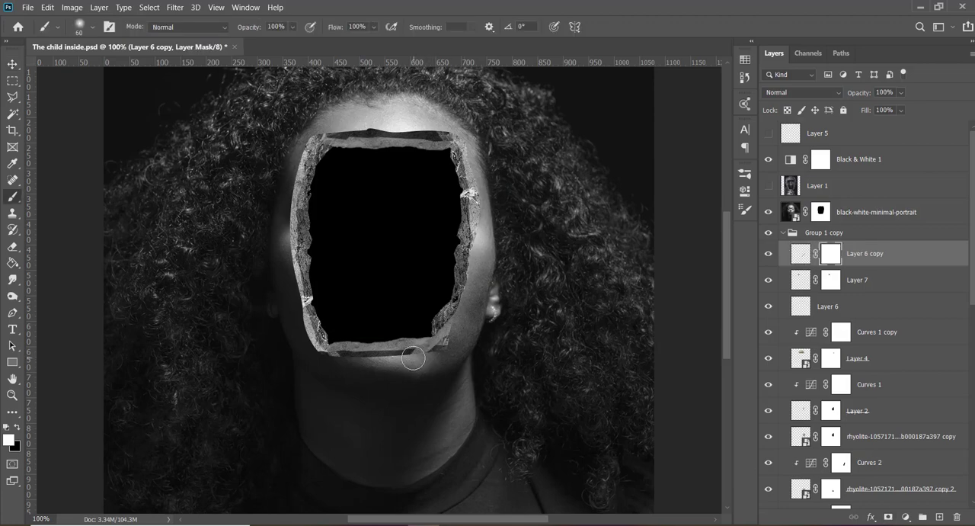
pyautogui.press('x')
pyautogui.moveTo(418, 358)
pyautogui.mouseDown()
pyautogui.moveTo(475, 304)
pyautogui.moveTo(452, 320)
pyautogui.moveTo(461, 329)
pyautogui.moveTo(445, 350)
pyautogui.mouseUp()
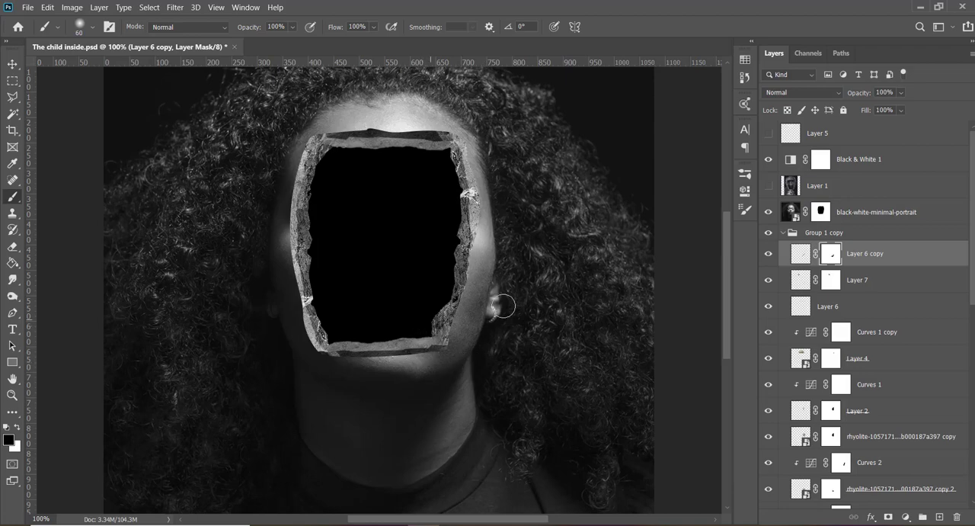
pyautogui.press('v')
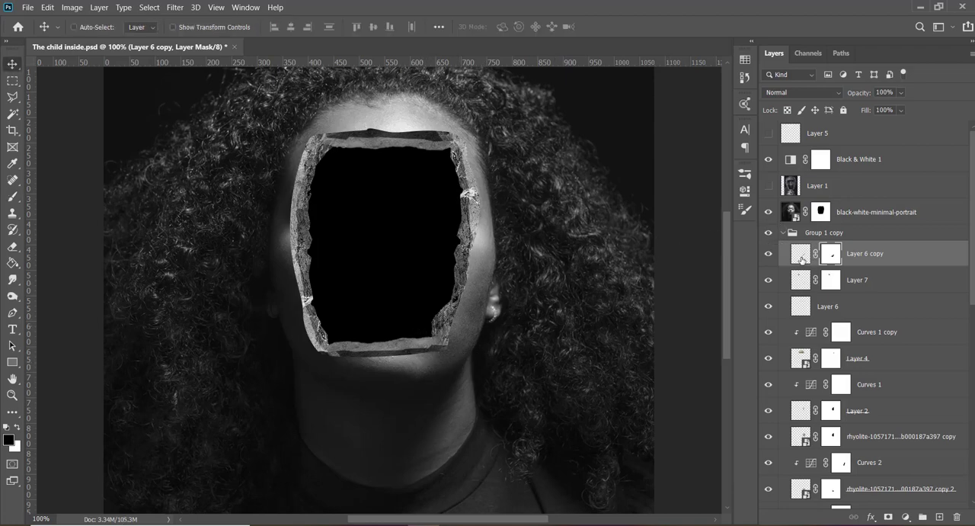
# - Enlarge Layer 6 copy with Free Transform and reposition it along the opening's lower-right edge
pyautogui.hotkey('ctrl', 't')
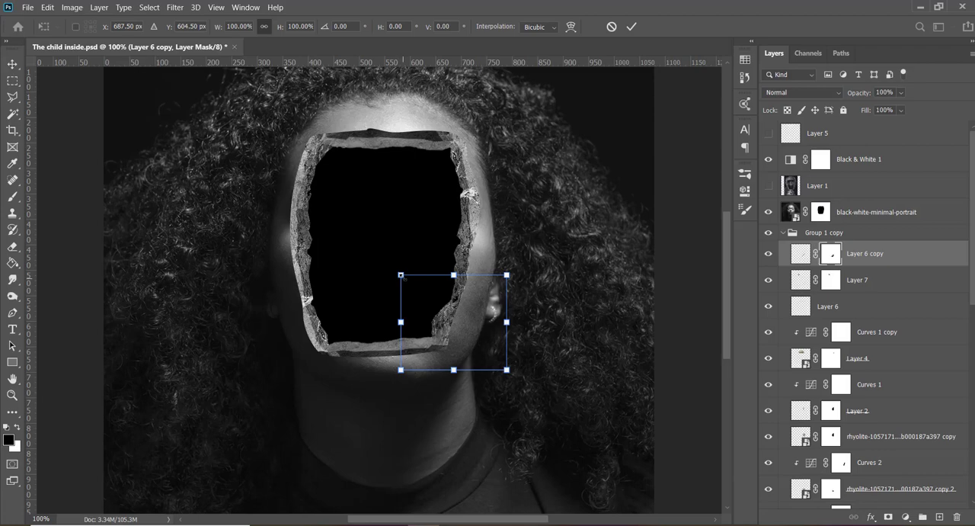
pyautogui.moveTo(401, 275); pyautogui.dragTo(355, 256)
pyautogui.moveTo(465, 288); pyautogui.dragTo(456, 349)
pyautogui.press('Return')
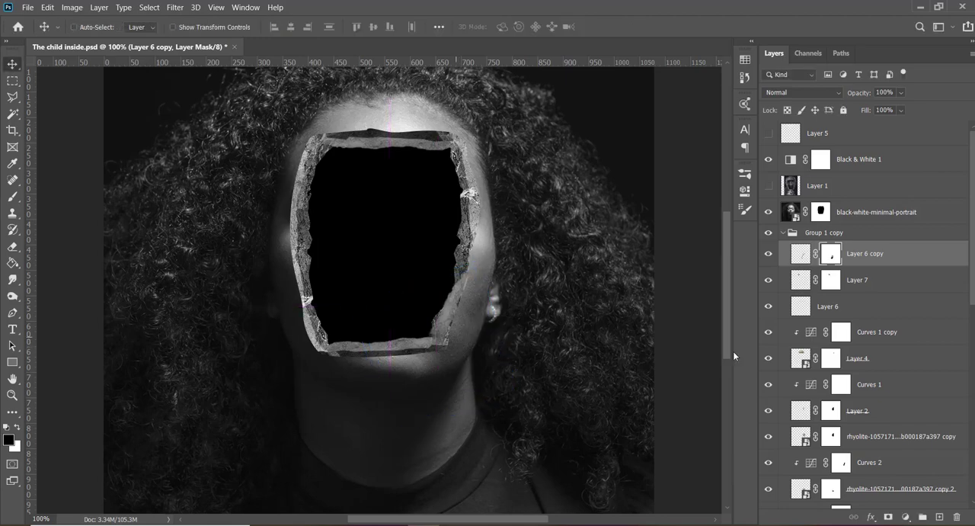
# - Shift Layer 6 copy slightly and paint black on its mask to blend its upper end and edges into the right-hand rock
pyautogui.press('b')
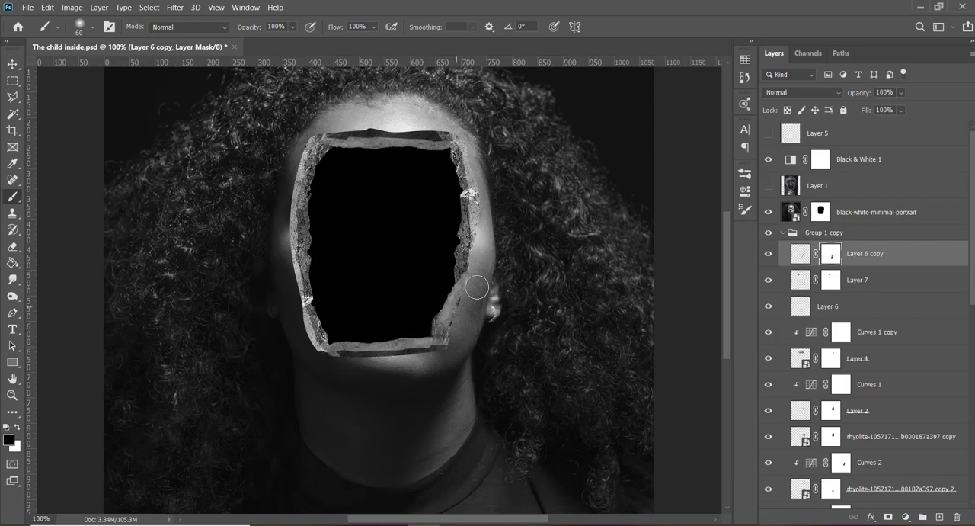
pyautogui.moveTo(466, 288)
pyautogui.mouseDown()
pyautogui.moveTo(446, 297)
pyautogui.moveTo(463, 305)
pyautogui.mouseUp()
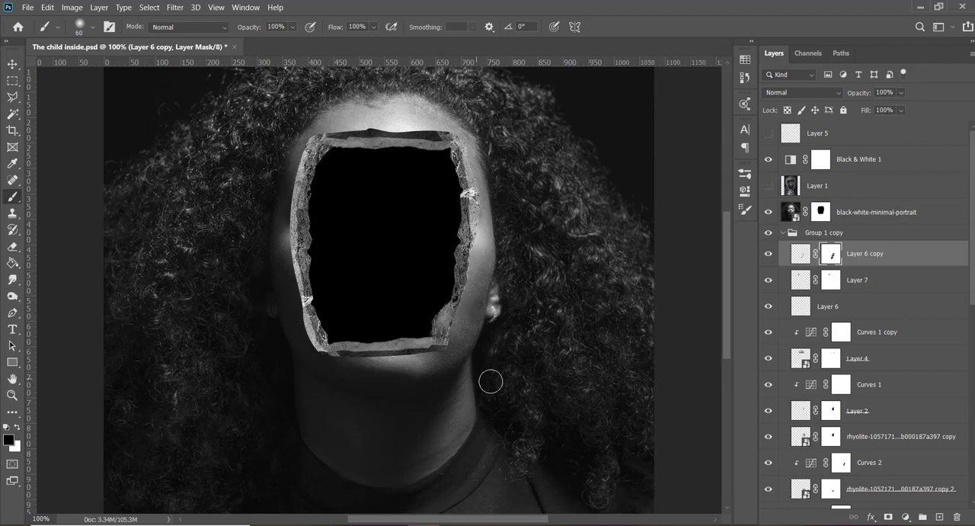
pyautogui.press('v')
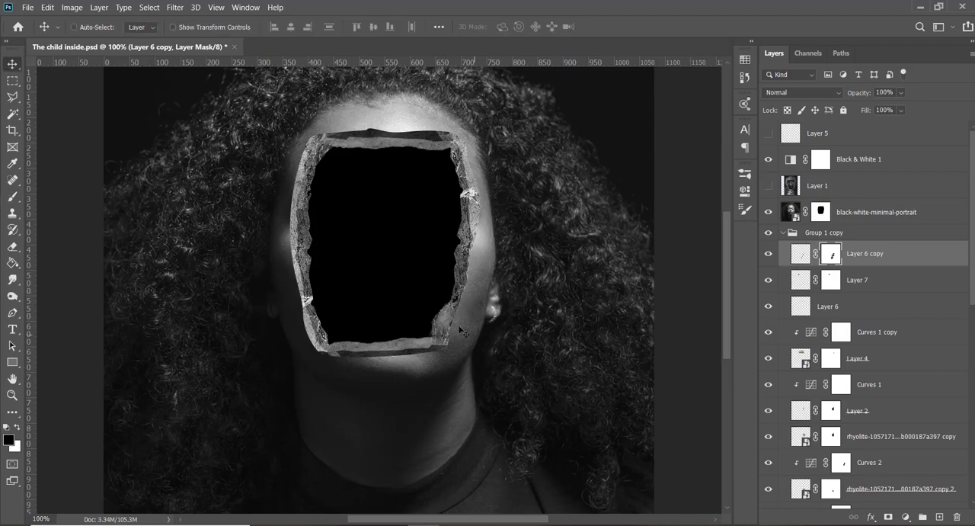
pyautogui.moveTo(473, 334); pyautogui.dragTo(474, 342)
pyautogui.press('b')
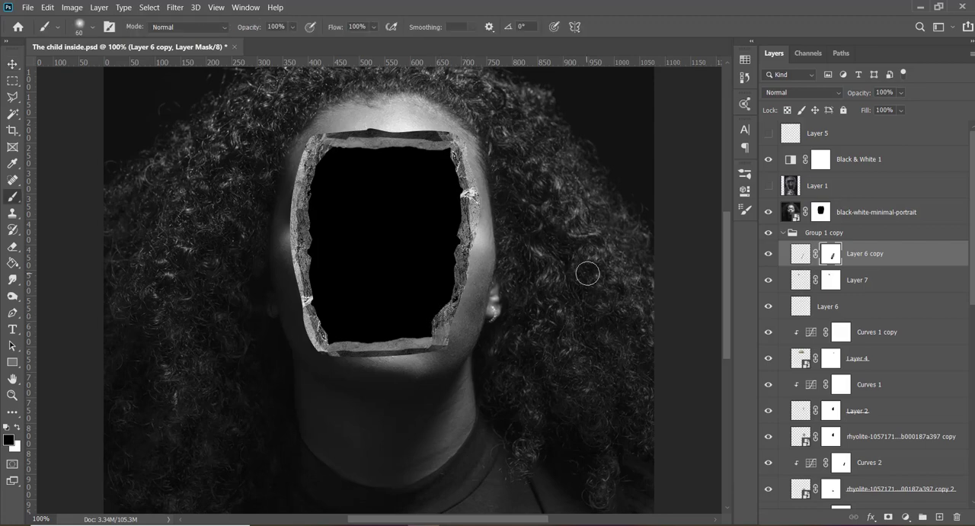
pyautogui.press('x')
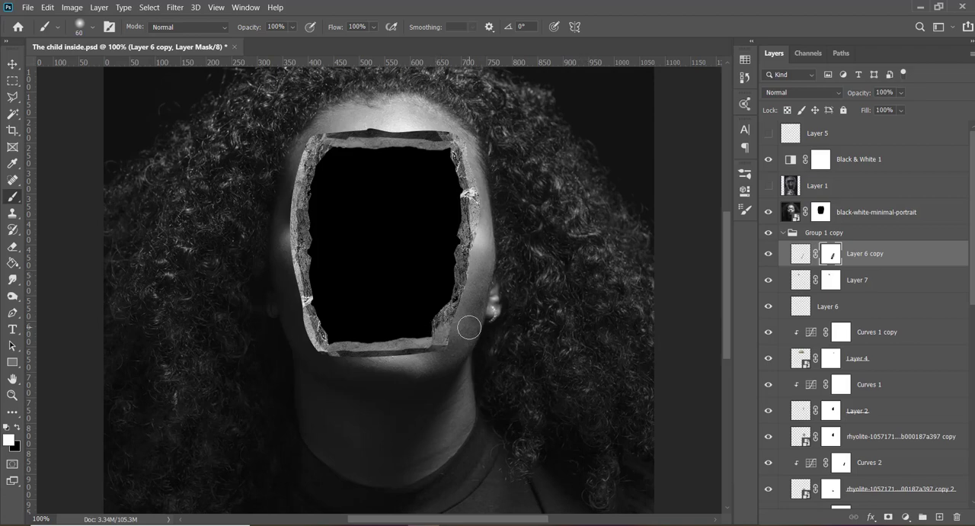
pyautogui.press('x')
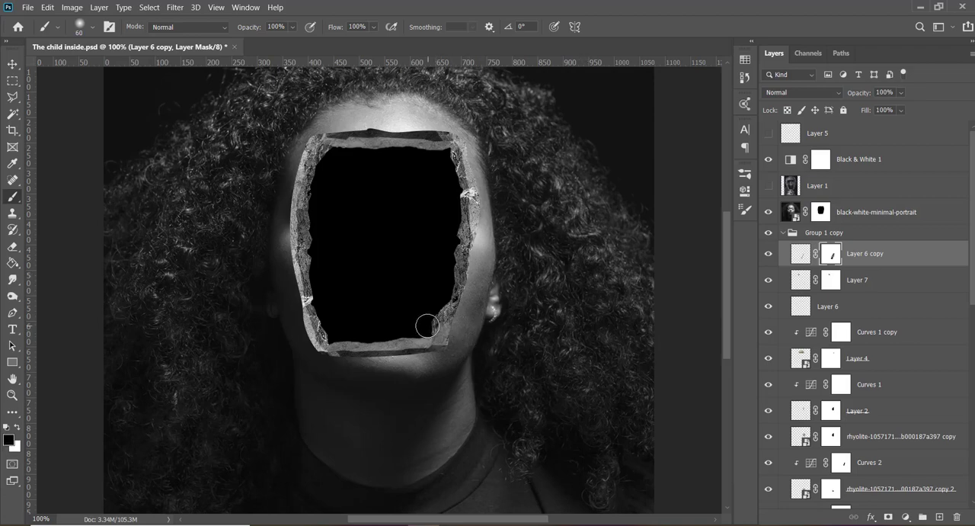
pyautogui.press('v')
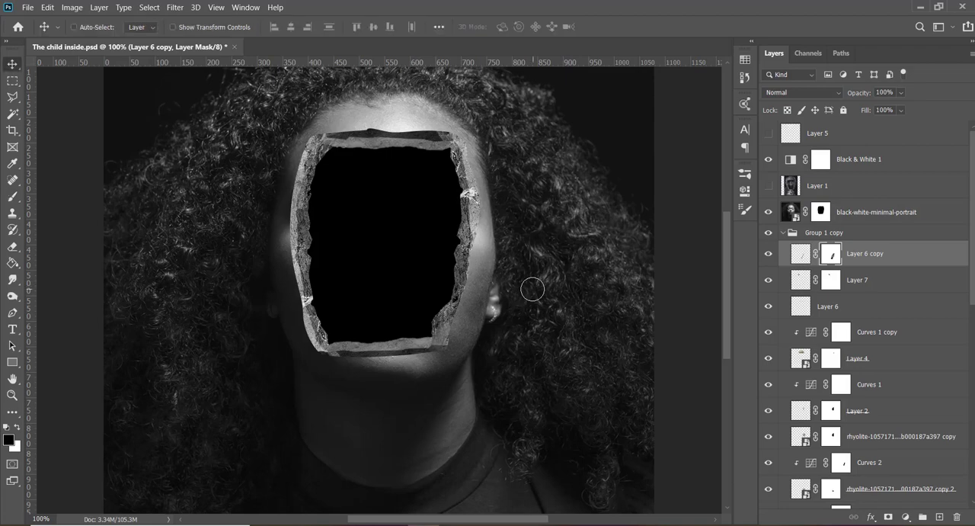
# - Duplicate the black-white-minimal-portrait layer, hide the original, and target the copy's layer mask
pyautogui.keyDown('ctrl'); pyautogui.click(404, 348); pyautogui.keyUp('ctrl')
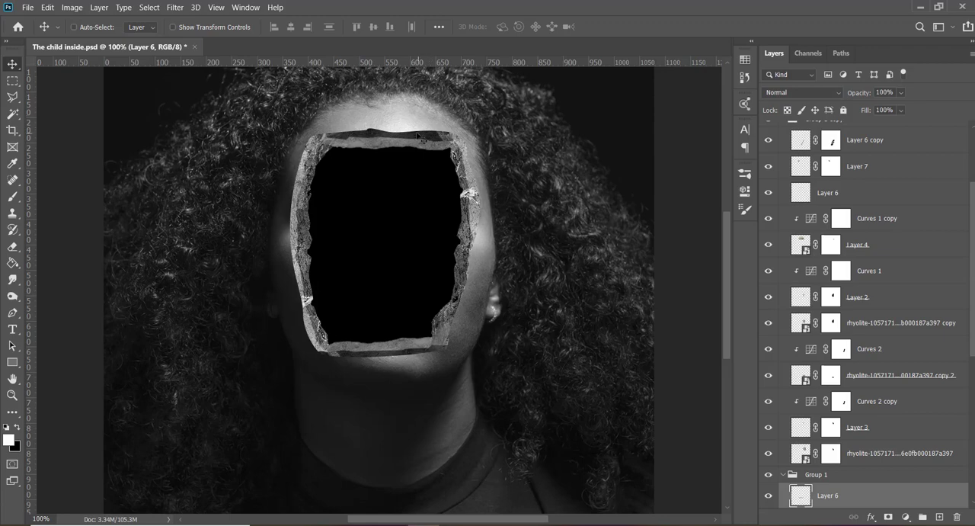
pyautogui.keyDown('ctrl'); pyautogui.click(405, 112); pyautogui.keyUp('ctrl')
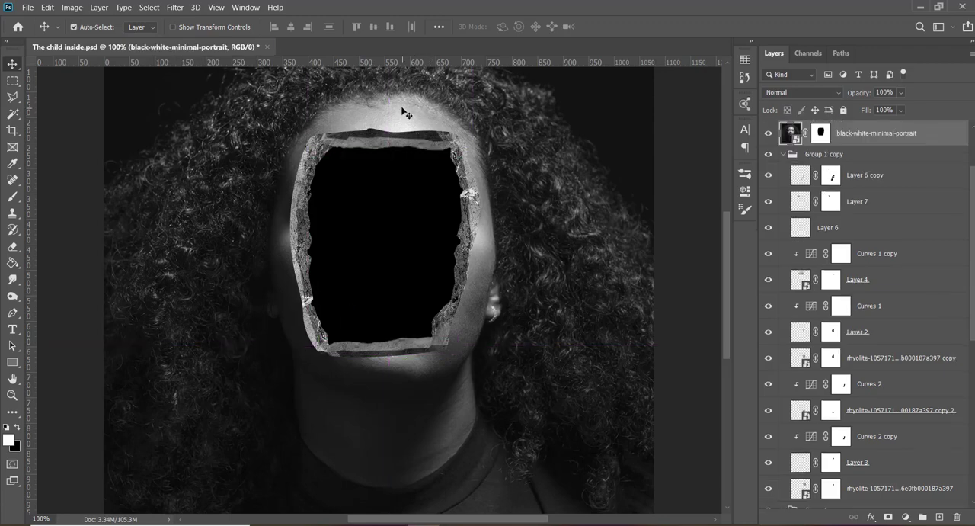
pyautogui.click(828, 135)
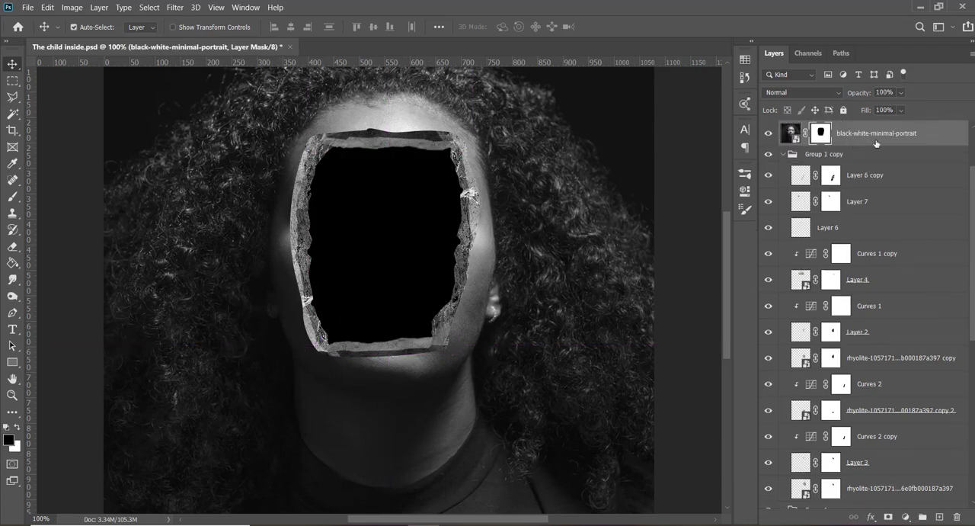
pyautogui.hotkey('ctrl', 'j')
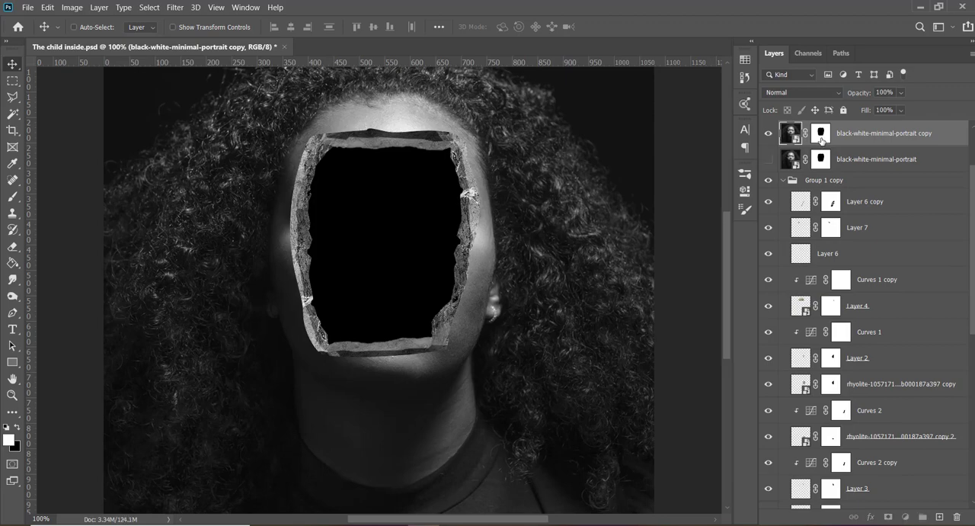
pyautogui.click(821, 136)
# - Paint black with a soft brush on the portrait copy's mask to widen the opening and expose more rock all around
pyautogui.press('b')
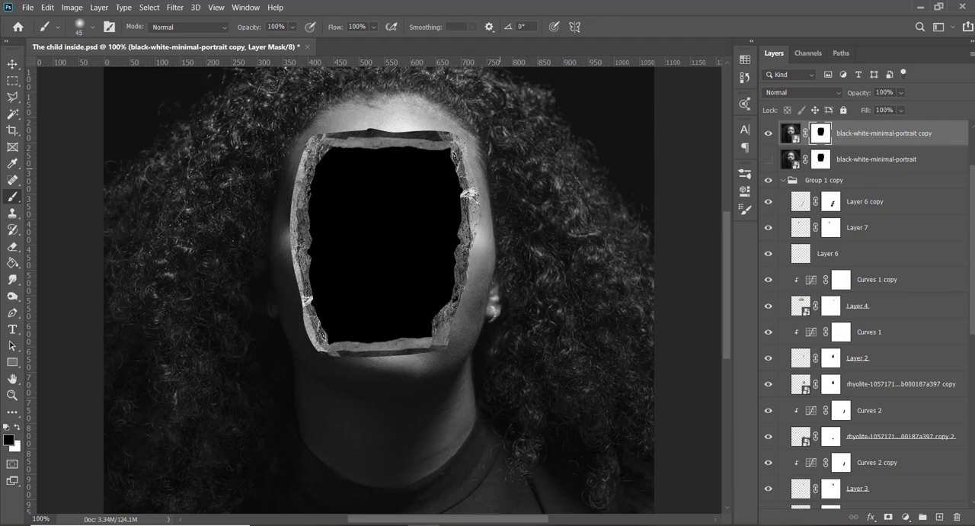
pyautogui.press('x')
pyautogui.moveTo(341, 125); pyautogui.dragTo(333, 139)
pyautogui.press('x')
pyautogui.moveTo(320, 139)
pyautogui.mouseDown()
pyautogui.moveTo(373, 125)
pyautogui.moveTo(442, 132)
pyautogui.moveTo(462, 162)
pyautogui.mouseUp()
pyautogui.moveTo(473, 200)
pyautogui.mouseDown()
pyautogui.moveTo(467, 305)
pyautogui.moveTo(446, 342)
pyautogui.moveTo(342, 352)
pyautogui.moveTo(308, 332)
pyautogui.moveTo(294, 222)
pyautogui.moveTo(313, 155)
pyautogui.moveTo(335, 129)
pyautogui.moveTo(447, 140)
pyautogui.moveTo(421, 130)
pyautogui.moveTo(413, 147)
pyautogui.mouseUp()
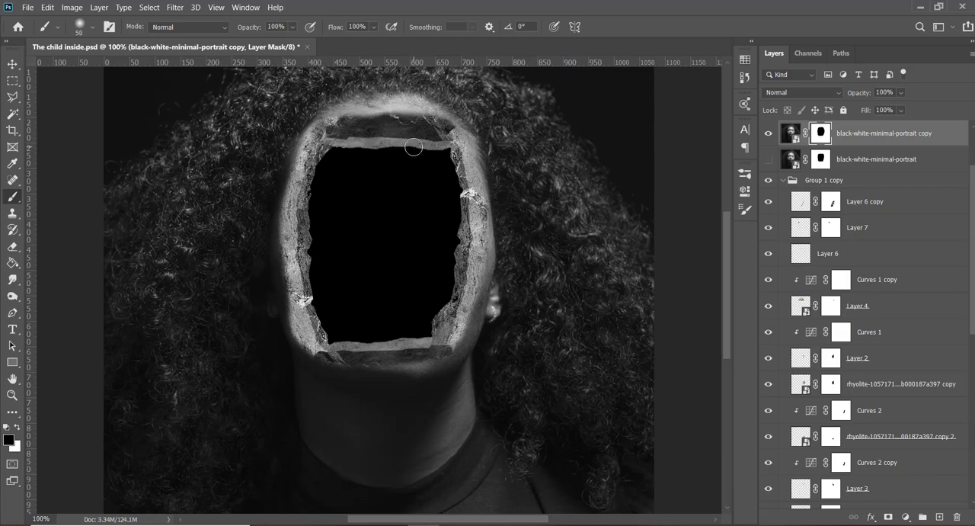
# - Paint white with a soft 80 px brush on the portrait copy's mask to bring the skin back over the outer rock around the opening
pyautogui.press('x')
pyautogui.moveTo(388, 119)
pyautogui.mouseDown()
pyautogui.moveTo(356, 119)
pyautogui.moveTo(364, 99)
pyautogui.moveTo(344, 114)
pyautogui.moveTo(372, 114)
pyautogui.moveTo(335, 114)
pyautogui.moveTo(452, 114)
pyautogui.moveTo(321, 121)
pyautogui.moveTo(295, 146)
pyautogui.moveTo(270, 209)
pyautogui.moveTo(278, 177)
pyautogui.moveTo(275, 262)
pyautogui.moveTo(279, 230)
pyautogui.moveTo(293, 327)
pyautogui.mouseUp()
pyautogui.moveTo(301, 345)
pyautogui.mouseDown()
pyautogui.moveTo(355, 374)
pyautogui.moveTo(403, 373)
pyautogui.moveTo(455, 351)
pyautogui.moveTo(488, 248)
pyautogui.moveTo(467, 125)
pyautogui.mouseUp()
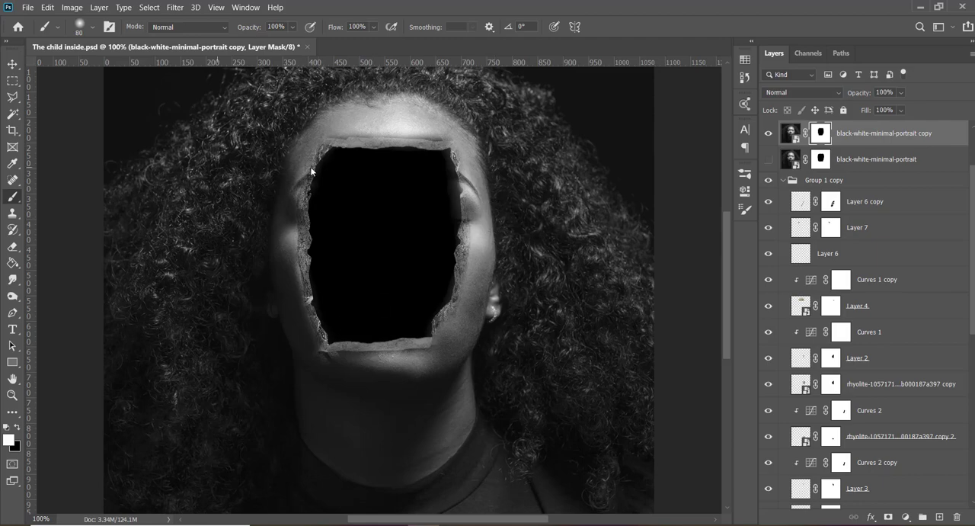
# - Paint black with a soft brush at 40% opacity on the portrait copy's mask around the opening to reveal more of the rock rim
pyautogui.press('x')
pyautogui.moveTo(249, 31); pyautogui.dragTo(227, 30)
pyautogui.press('v')
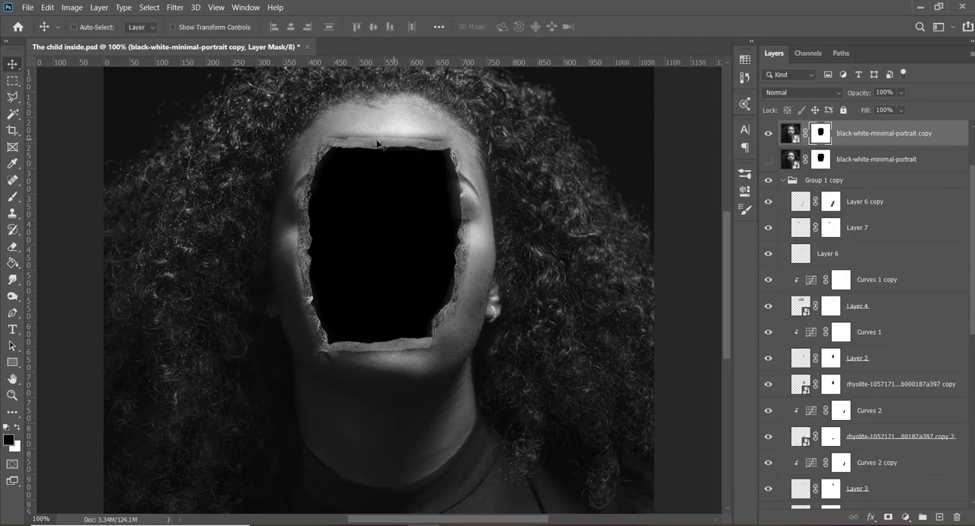
pyautogui.press('b')
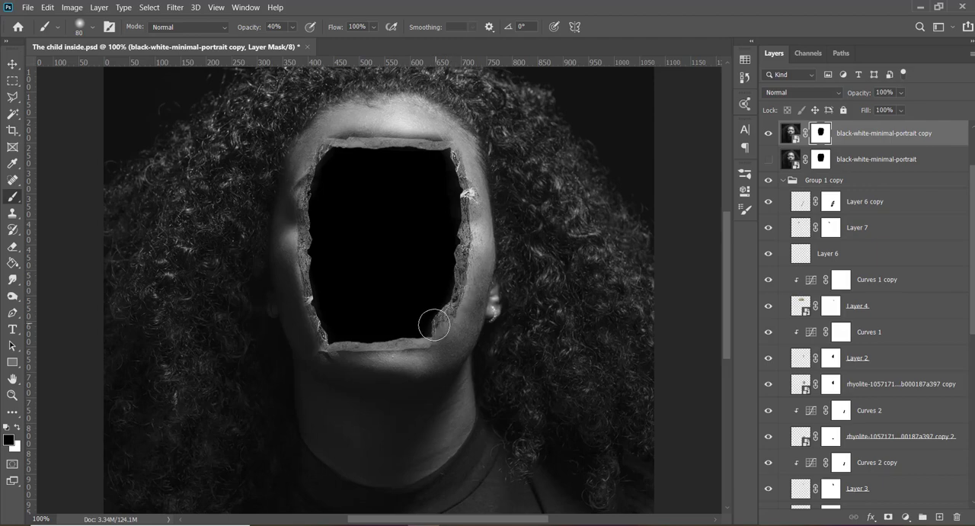
pyautogui.moveTo(434, 326)
pyautogui.mouseDown()
pyautogui.moveTo(328, 335)
pyautogui.moveTo(311, 257)
pyautogui.moveTo(312, 187)
pyautogui.moveTo(308, 217)
pyautogui.moveTo(307, 207)
pyautogui.moveTo(321, 166)
pyautogui.moveTo(361, 157)
pyautogui.mouseUp()
pyautogui.press('v')
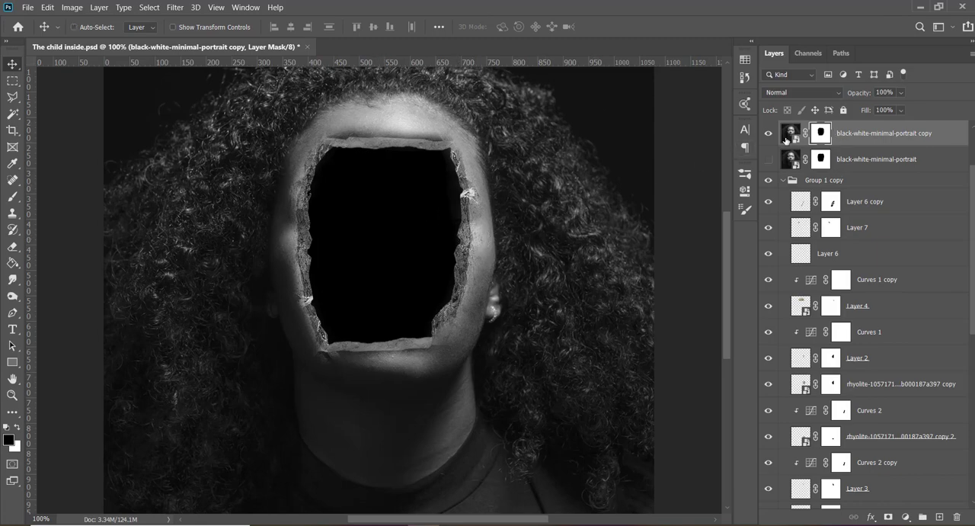
# - Move Curves 1 copy above Layer 6 in Group 1 copy, clip it to Layer 6, and save the document
pyautogui.click(771, 184)
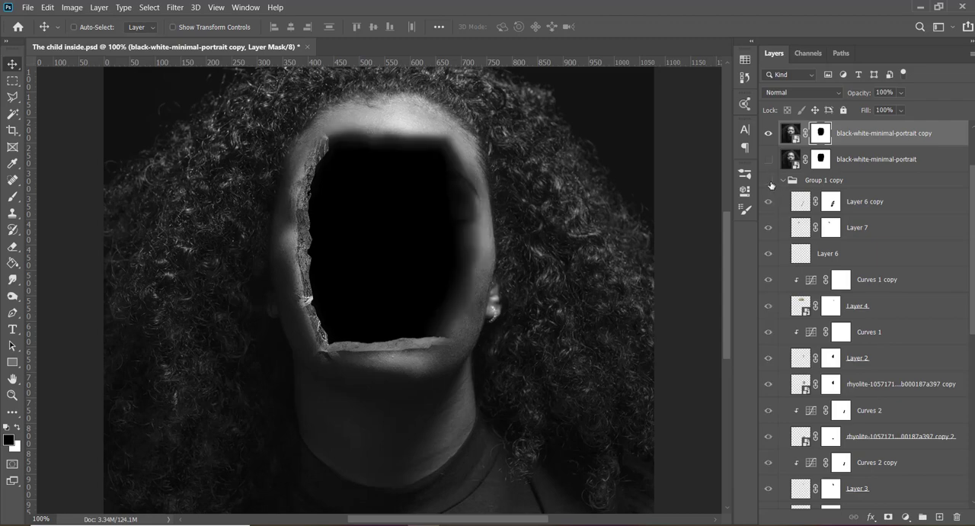
pyautogui.click(771, 183)
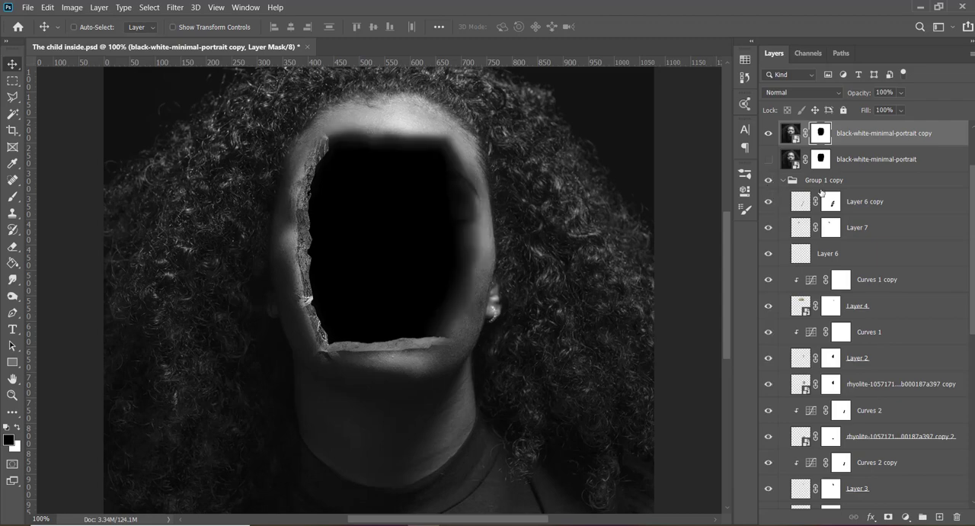
pyautogui.click(767, 307)
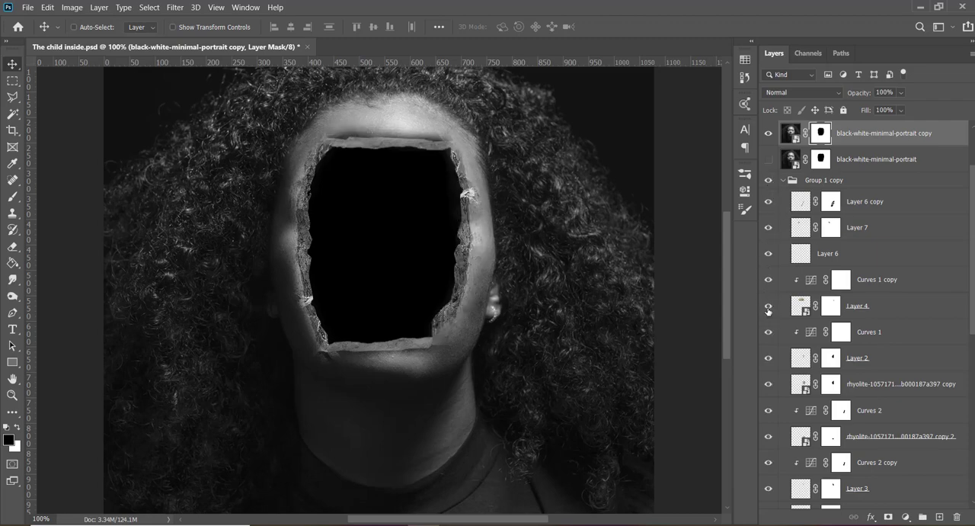
pyautogui.click(769, 308)
pyautogui.click(769, 308)
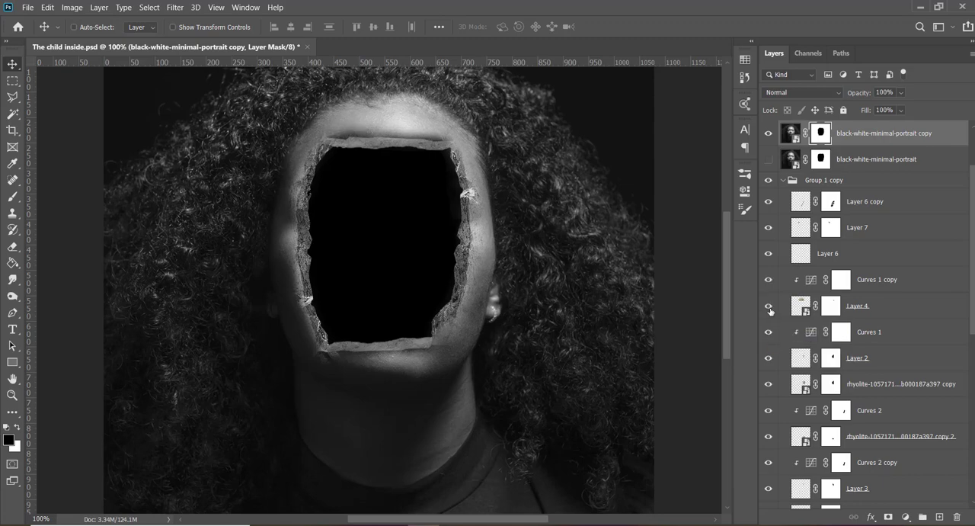
pyautogui.click(769, 254)
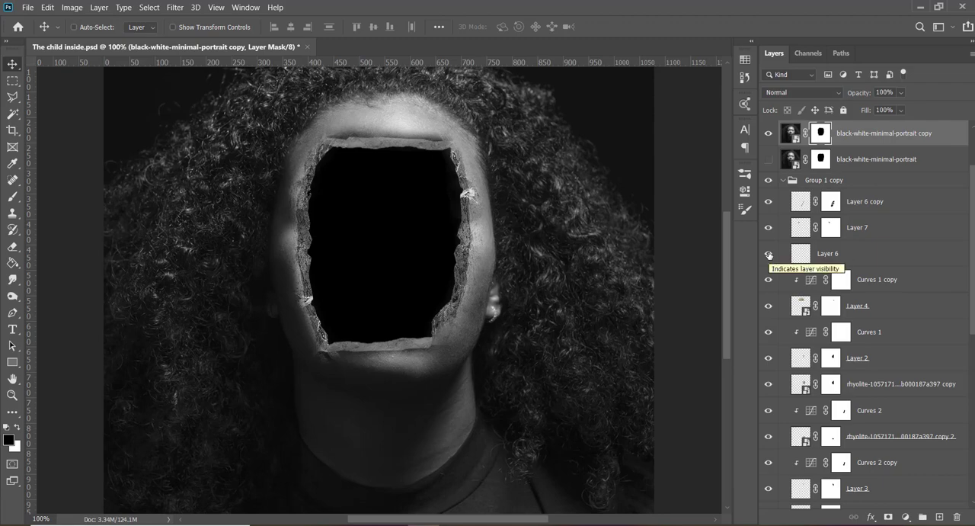
pyautogui.moveTo(868, 282); pyautogui.dragTo(838, 263)
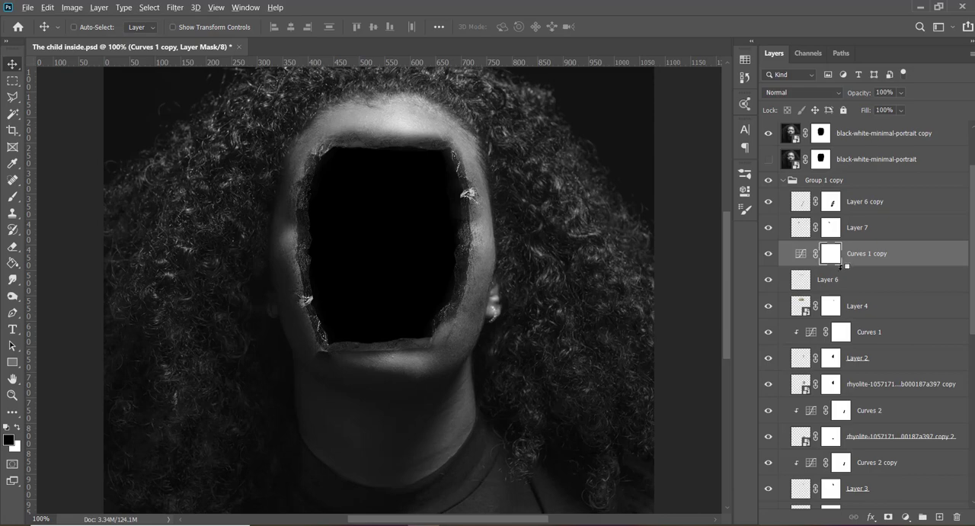
pyautogui.keyDown('alt'); pyautogui.click(841, 265); pyautogui.keyUp('alt')
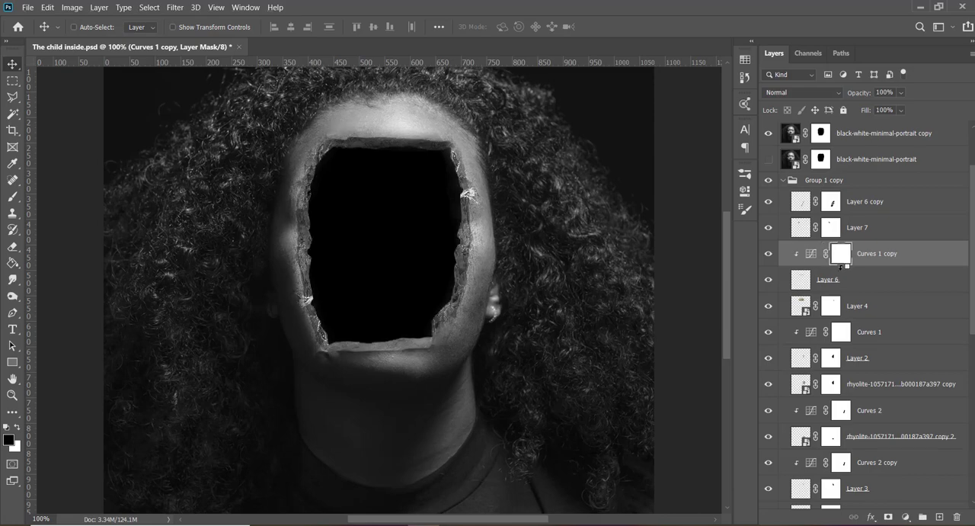
pyautogui.hotkey('ctrl', 's')
# - Collapse Group 1 copy and Group 1, move Layer 1 to the top of the stack, and briefly show it to check the reference image
pyautogui.click(784, 184)
pyautogui.click(784, 180)
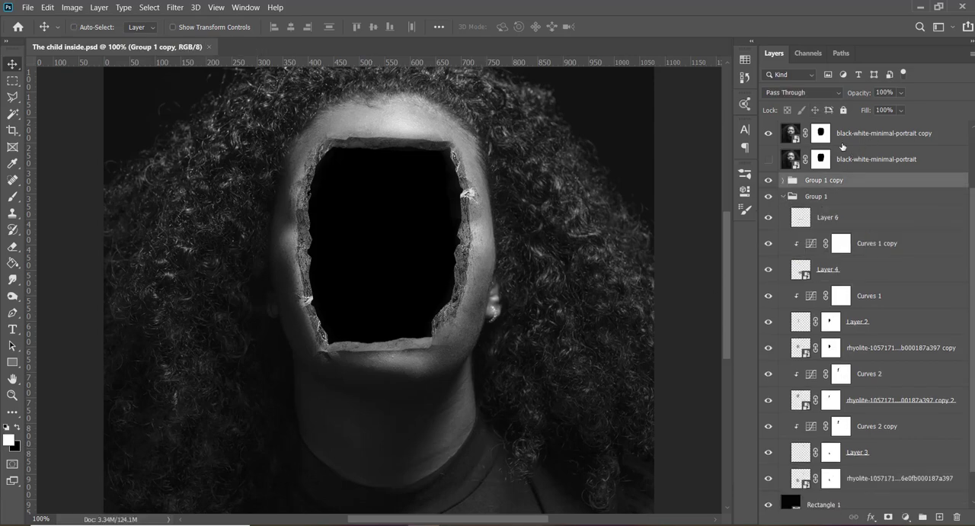
pyautogui.click(782, 198)
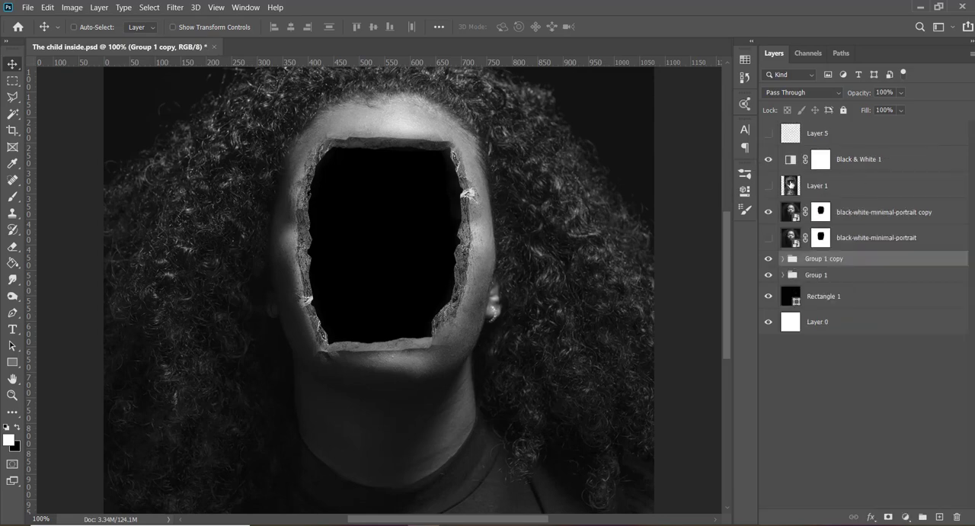
pyautogui.moveTo(790, 184); pyautogui.dragTo(789, 133)
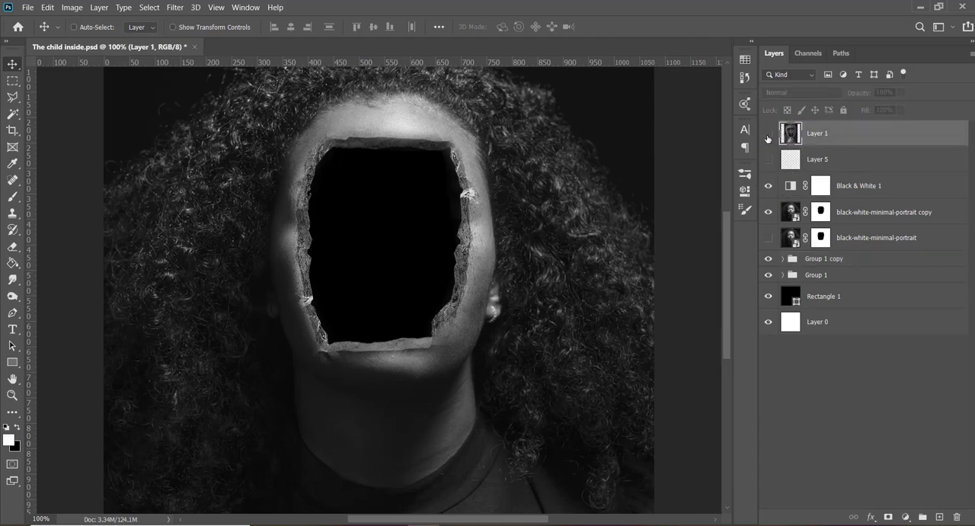
pyautogui.click(768, 133)
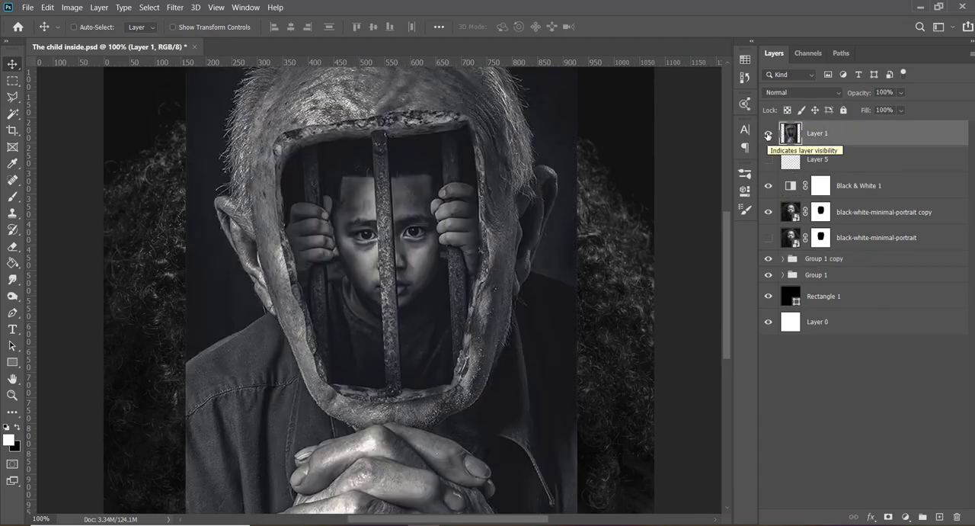
pyautogui.click(768, 133)
# - Switch to Chrome and search Google Images for "rusty iron bar"
pyautogui.moveTo(390, 490)
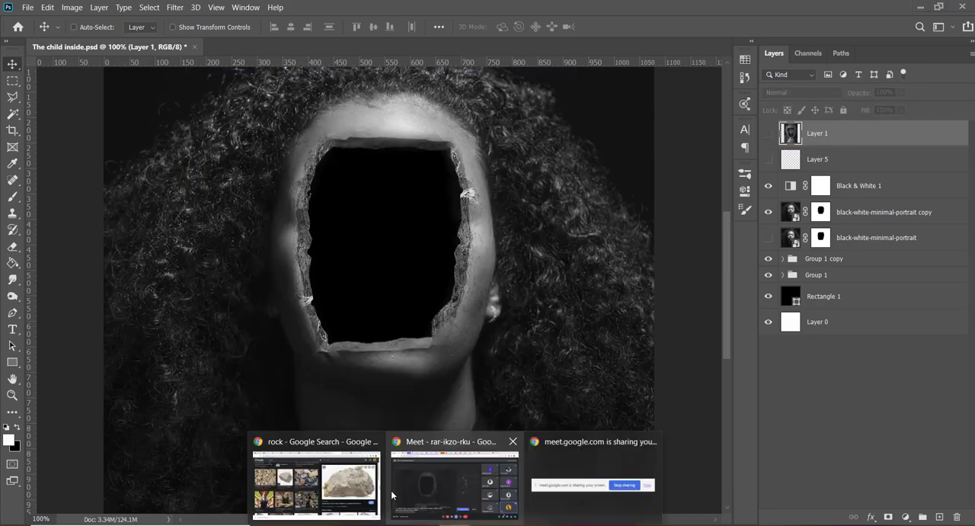
pyautogui.click(316, 480)
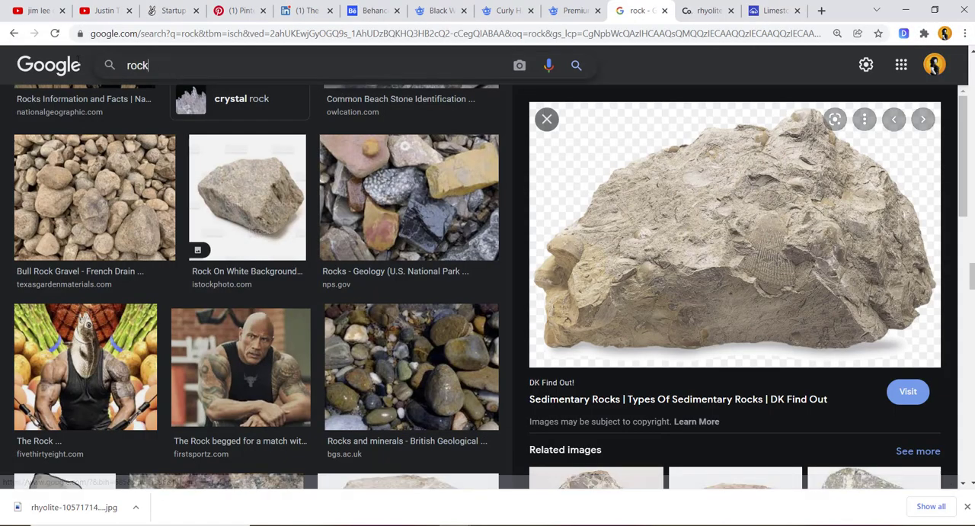
pyautogui.click(172, 74)
pyautogui.press('BackSpace')
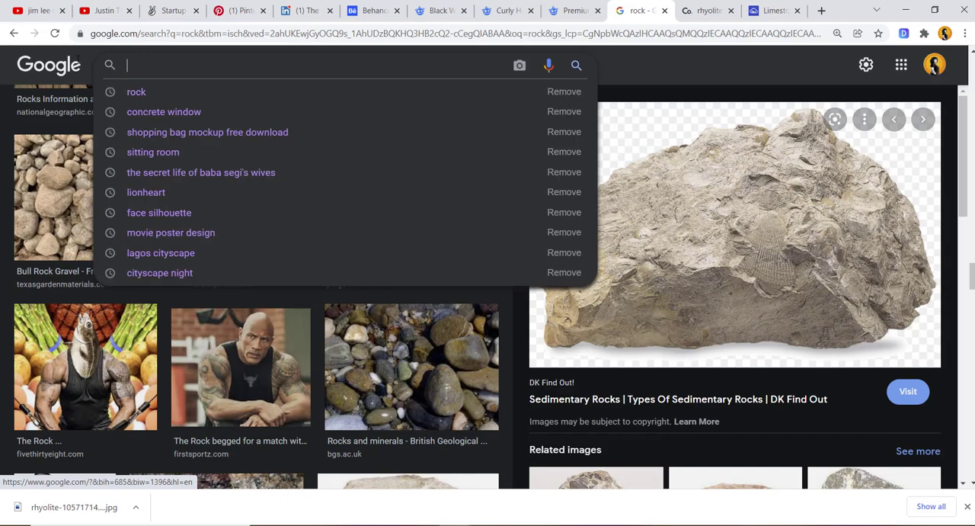
pyautogui.write('rusty ')
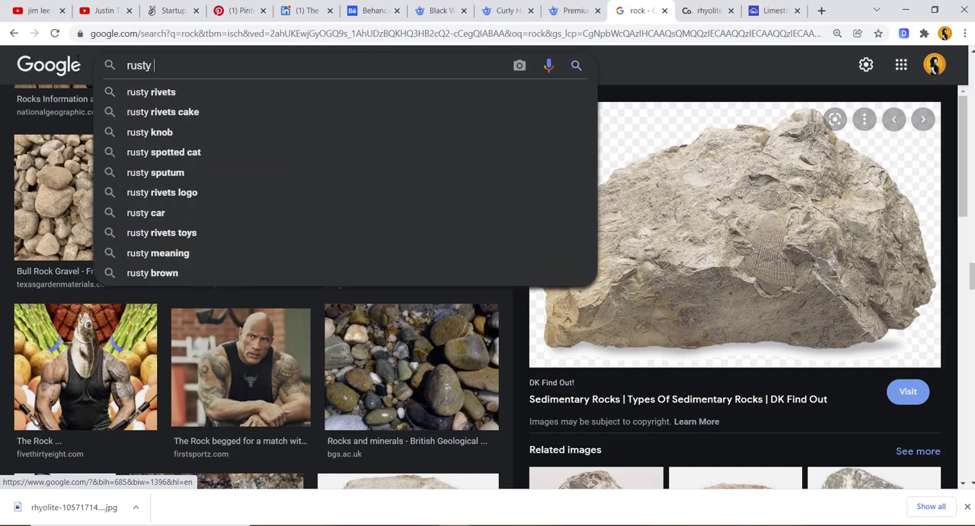
pyautogui.write('ir')
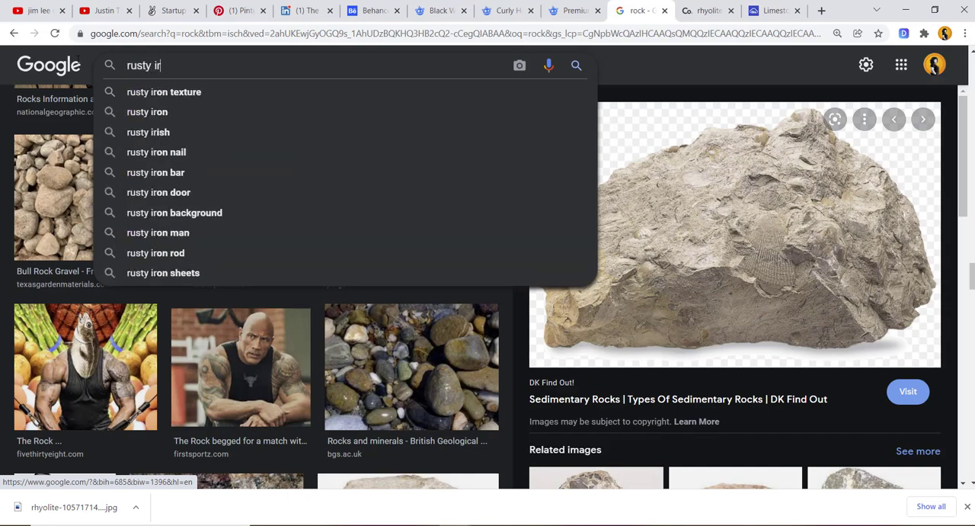
pyautogui.click(152, 173)
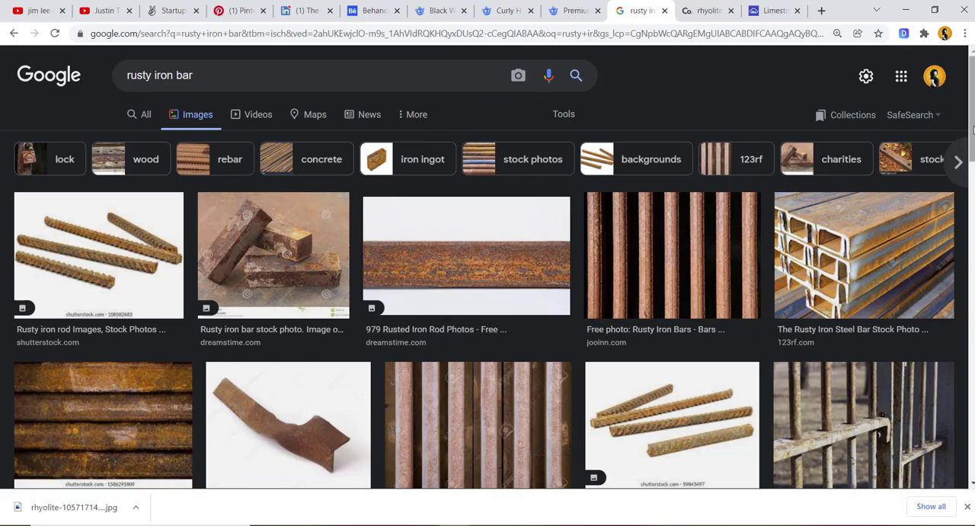
# - Browse the rusty iron bar results and open the preview of the Shutterstock image with several rusty rods on white
pyautogui.scroll(-2, 972, 137)
pyautogui.scroll(-8, 488, 282)
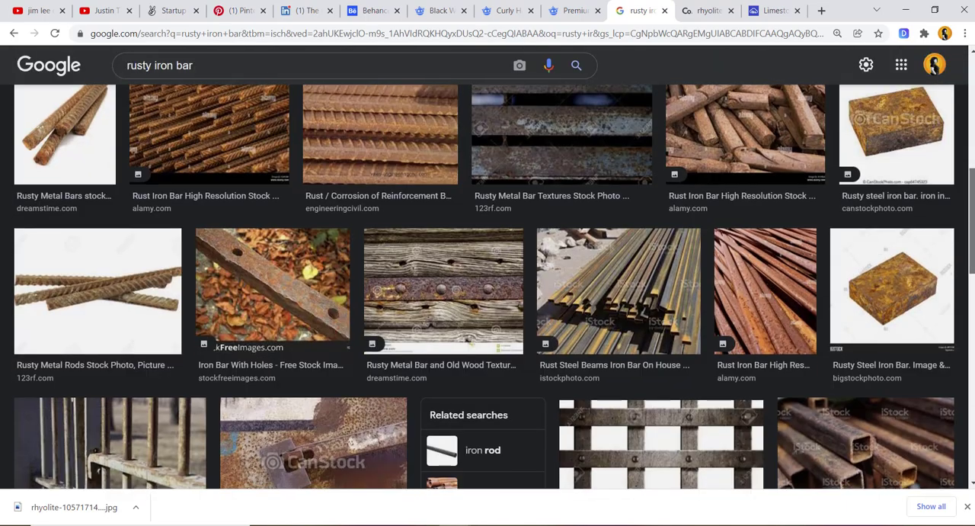
pyautogui.scroll(-6, 488, 282)
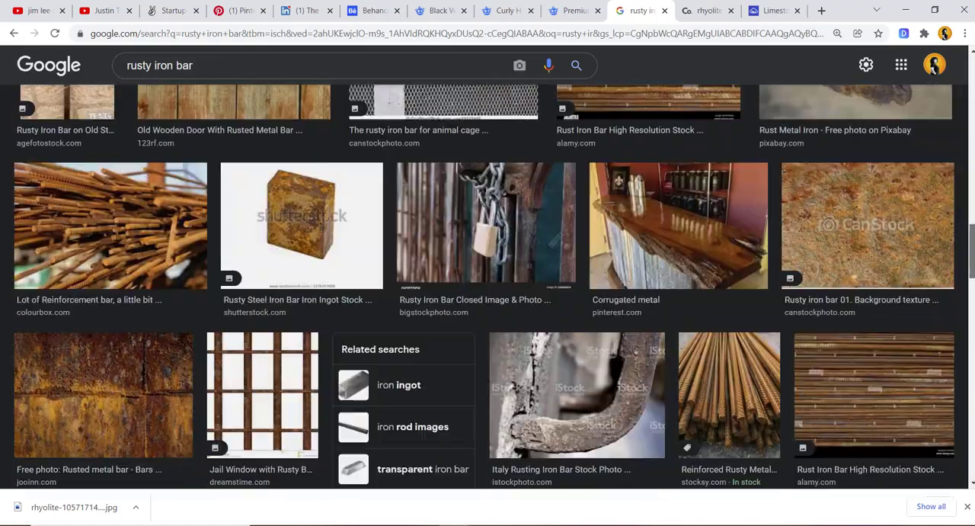
pyautogui.scroll(-3, 487, 287)
pyautogui.scroll(3, 488, 286)
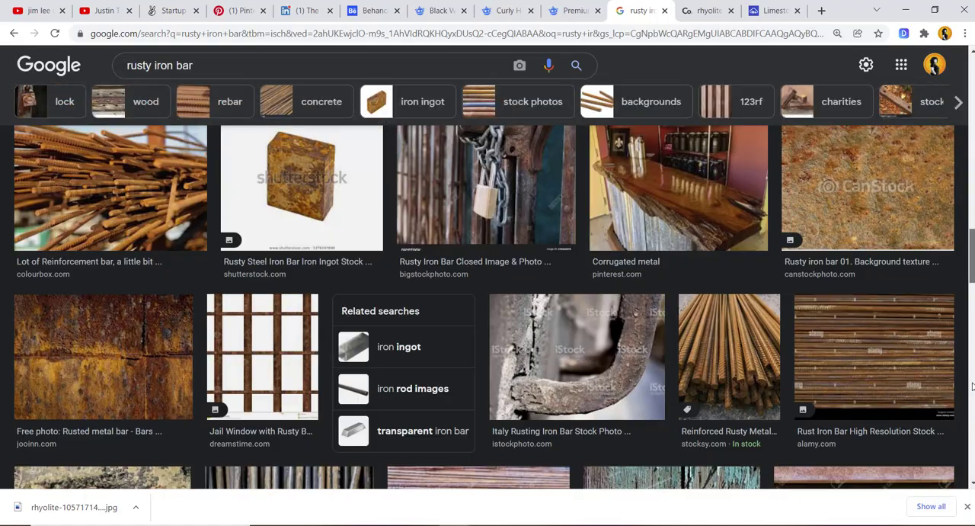
pyautogui.scroll(-4, 488, 287)
pyautogui.scroll(-2, 487, 282)
pyautogui.scroll(8, 655, 303)
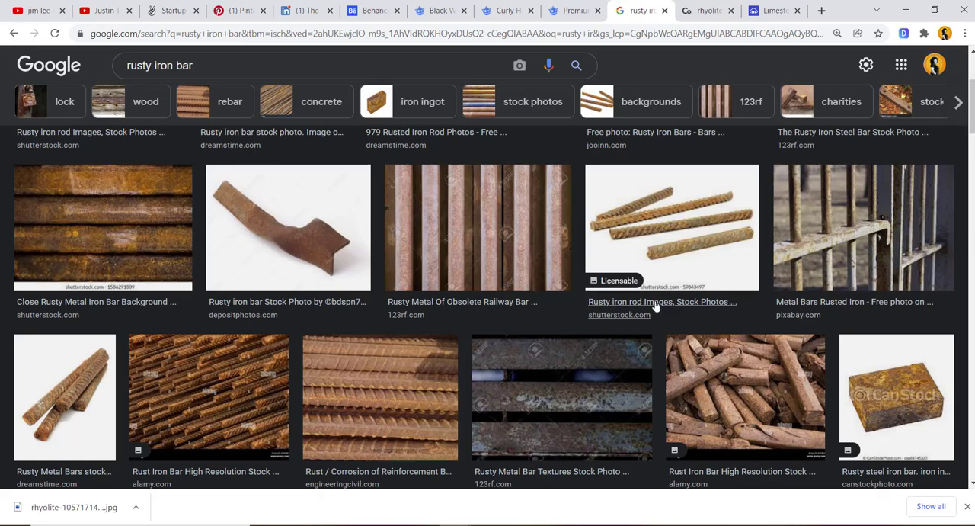
pyautogui.click(668, 262)
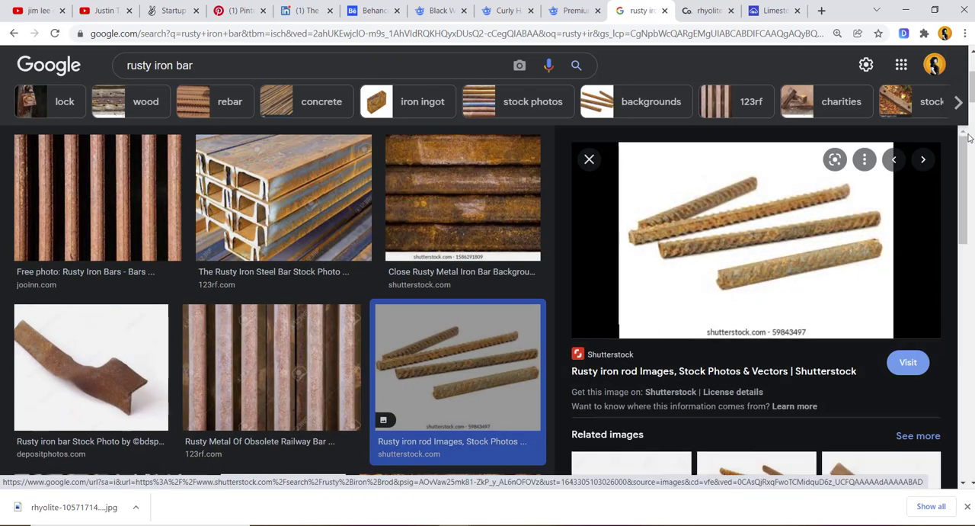
# - Find the iStock image of a single horizontal rusty rod among the related images and open it in a new tab
pyautogui.moveTo(965, 158); pyautogui.dragTo(970, 206)
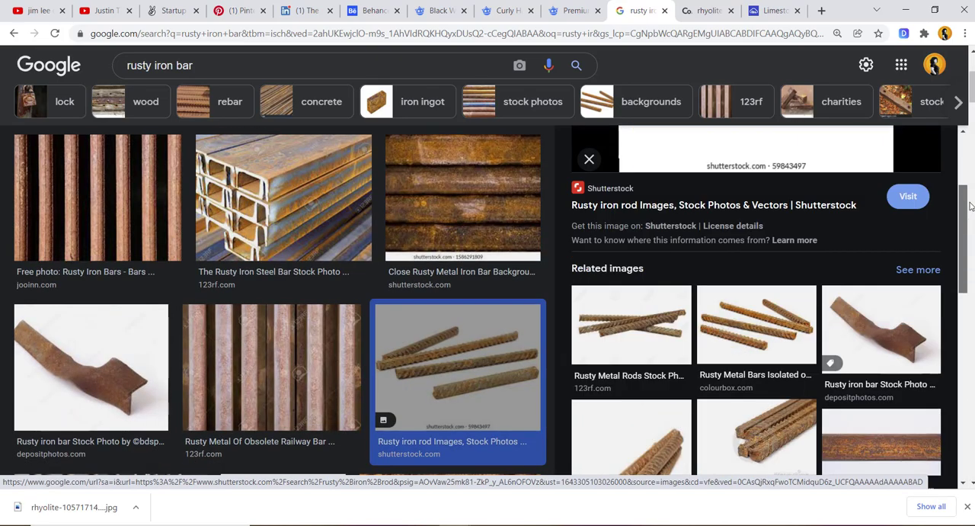
pyautogui.scroll(-3, 970, 206)
pyautogui.scroll(-3, 769, 305)
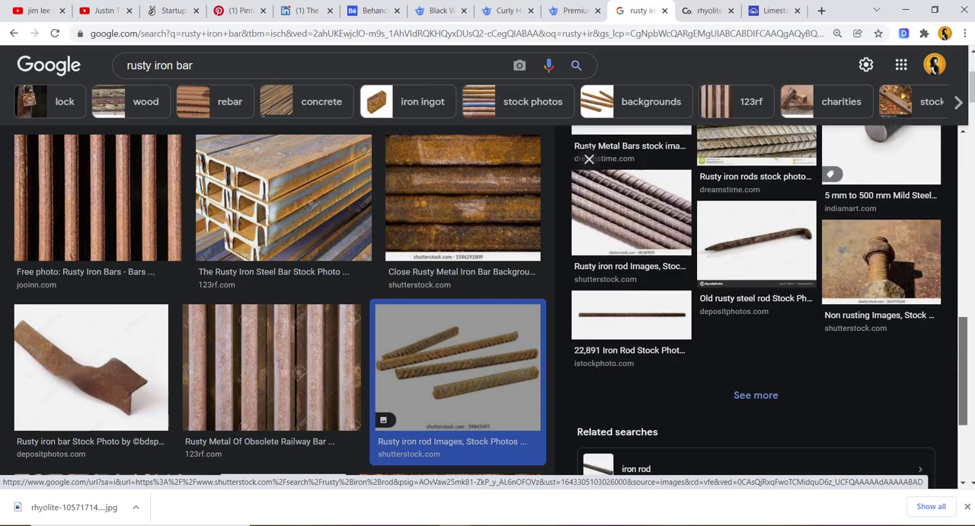
pyautogui.moveTo(966, 345)
pyautogui.mouseDown()
pyautogui.moveTo(966, 377)
pyautogui.moveTo(964, 197)
pyautogui.moveTo(949, 144)
pyautogui.moveTo(965, 255)
pyautogui.moveTo(964, 354)
pyautogui.mouseUp()
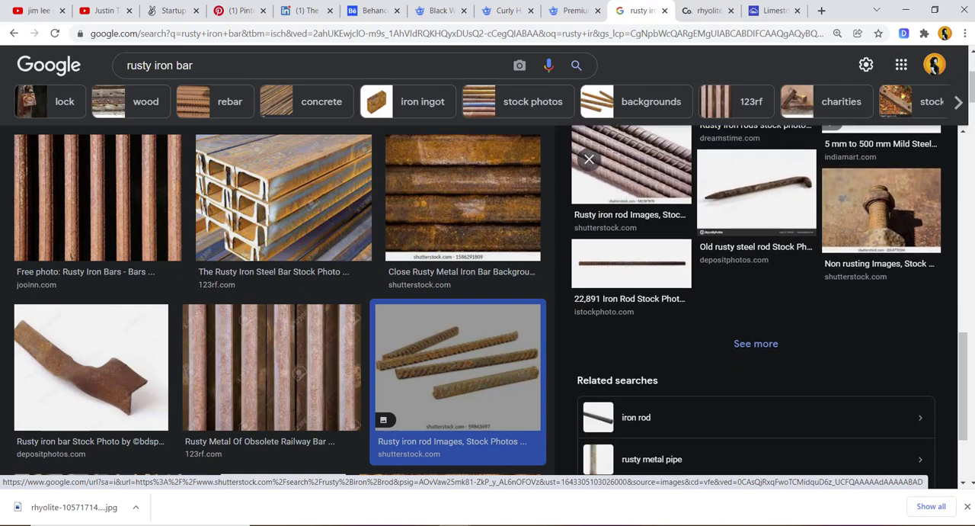
pyautogui.click(625, 266)
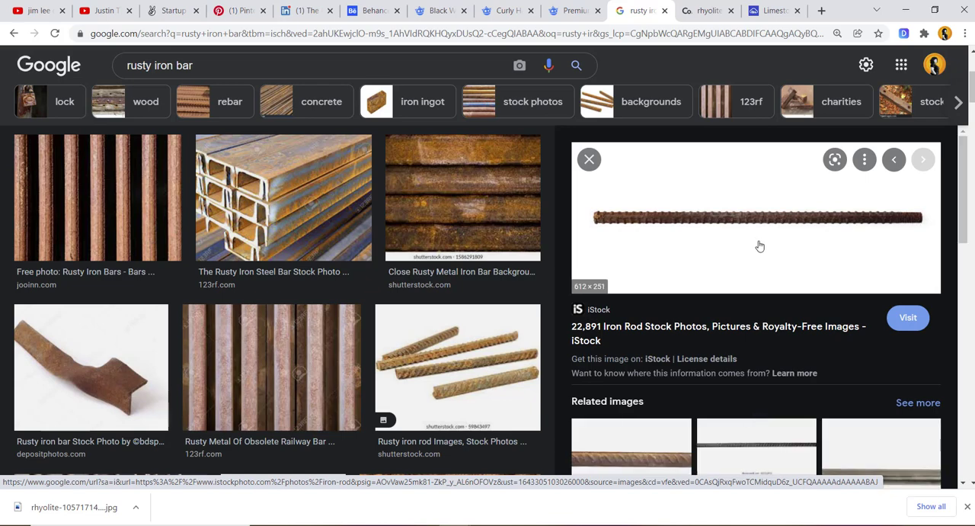
pyautogui.rightClick(760, 214)
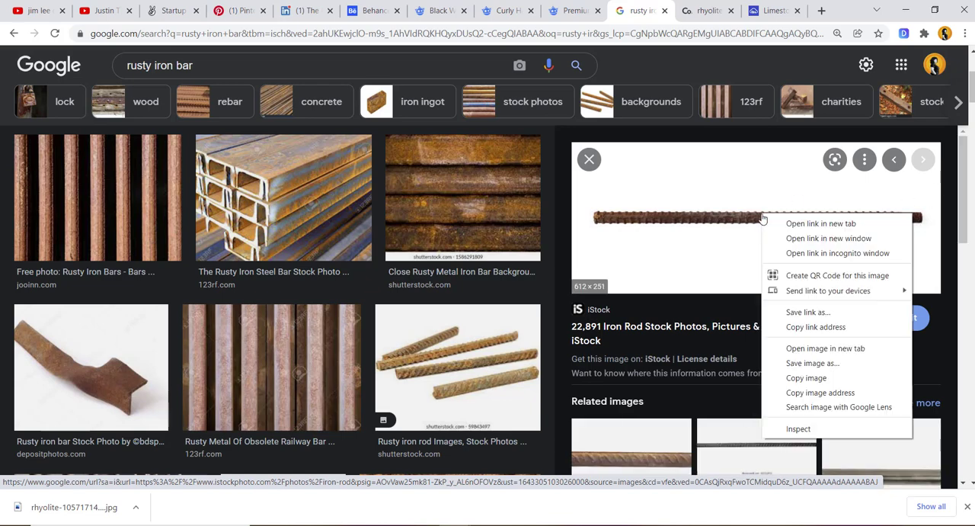
pyautogui.click(819, 348)
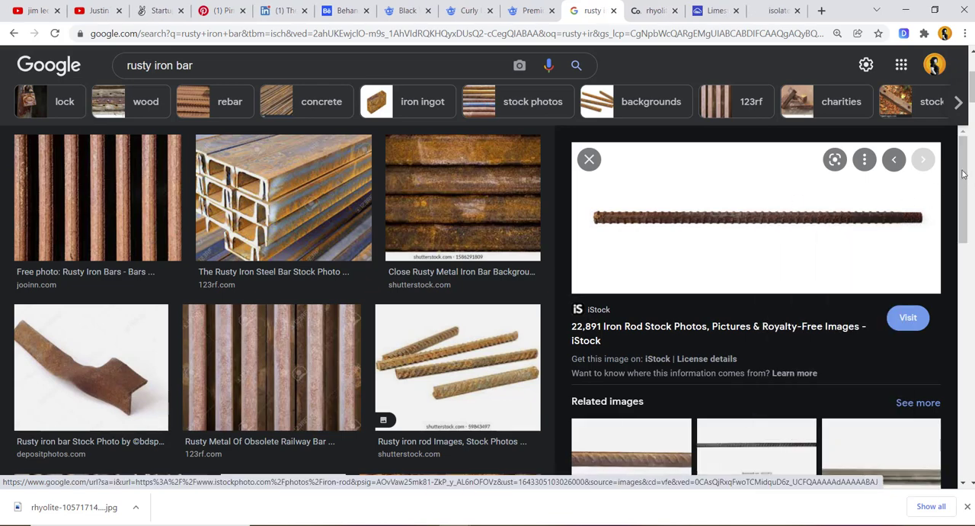
# - Copy the rusty rod image from its own tab and paste it into the Photoshop document as a new layer
pyautogui.moveTo(962, 174); pyautogui.dragTo(959, 447)
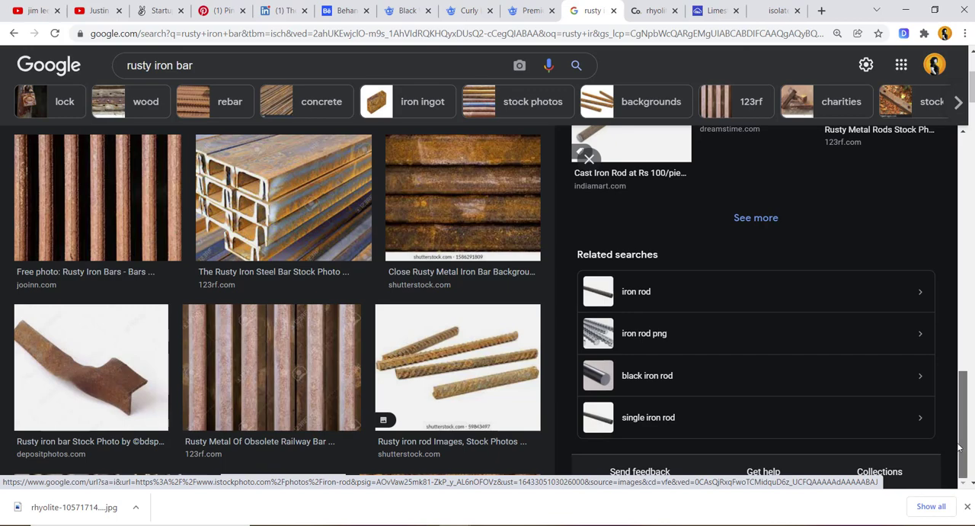
pyautogui.scroll(5, 962, 423)
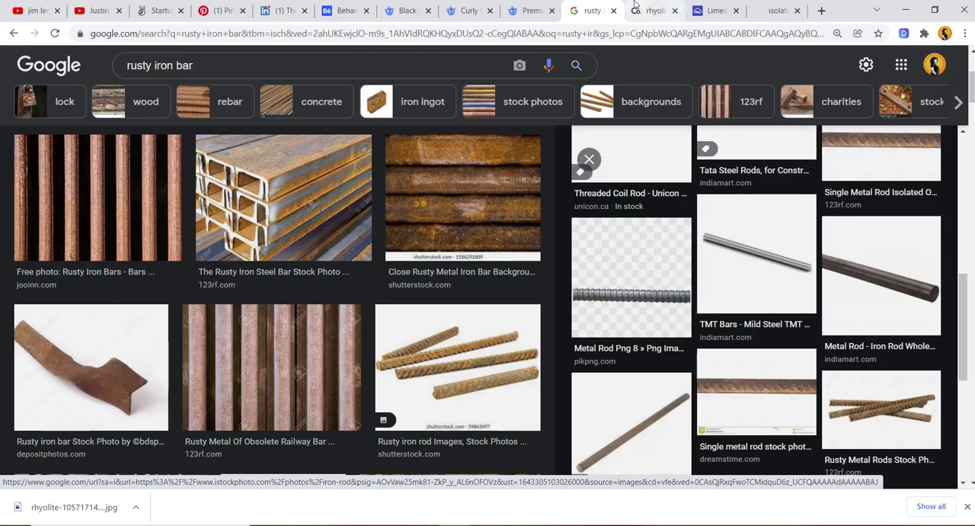
pyautogui.click(632, 8)
pyautogui.click(776, 11)
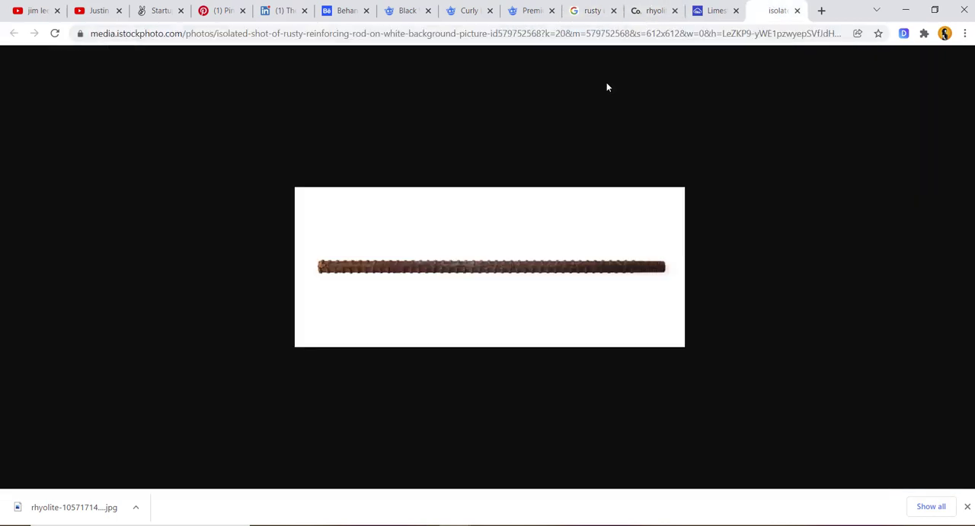
pyautogui.rightClick(443, 301)
pyautogui.click(487, 350)
pyautogui.hotkey('alt', 'Tab')
pyautogui.hotkey('ctrl', 'v')
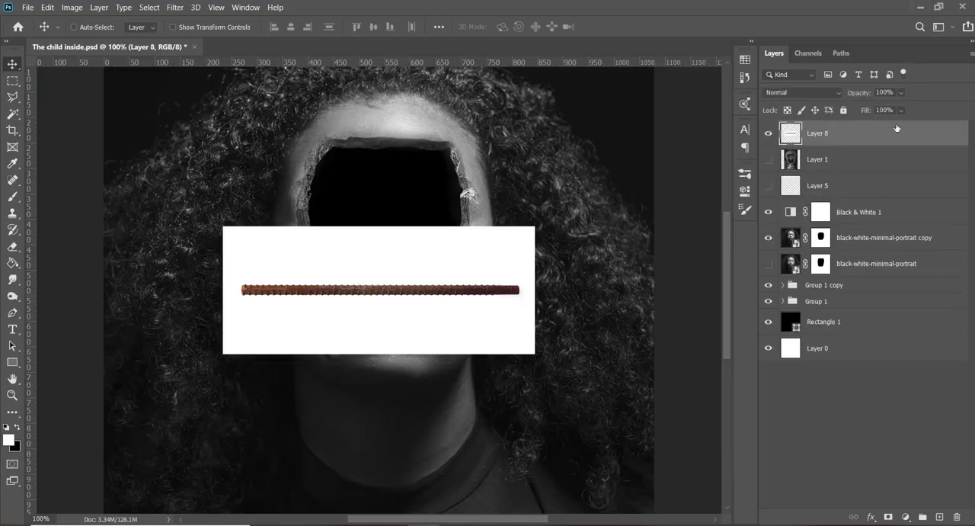
# - Select the white background around the rod with the Magic Wand at tolerance 40 and delete it
pyautogui.press('w')
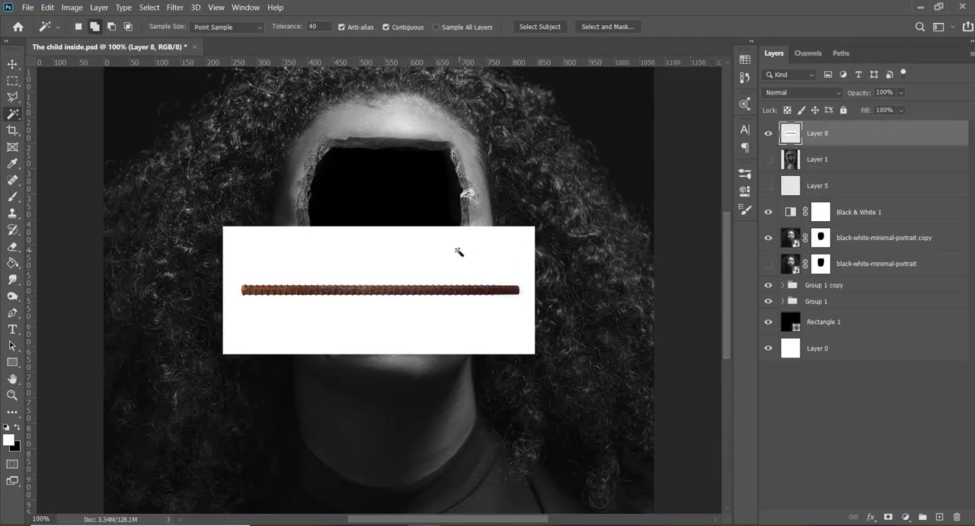
pyautogui.click(435, 311)
pyautogui.press('Delete')
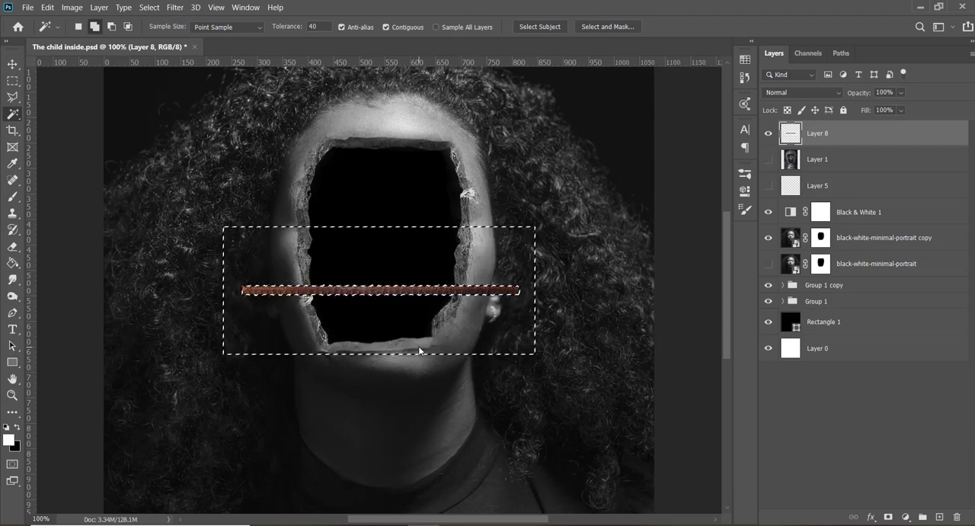
# - Clear the selection around the rod and try to convert the rod's layer to a smart object
pyautogui.hotkey('ctrl', 'd')
pyautogui.press('v')
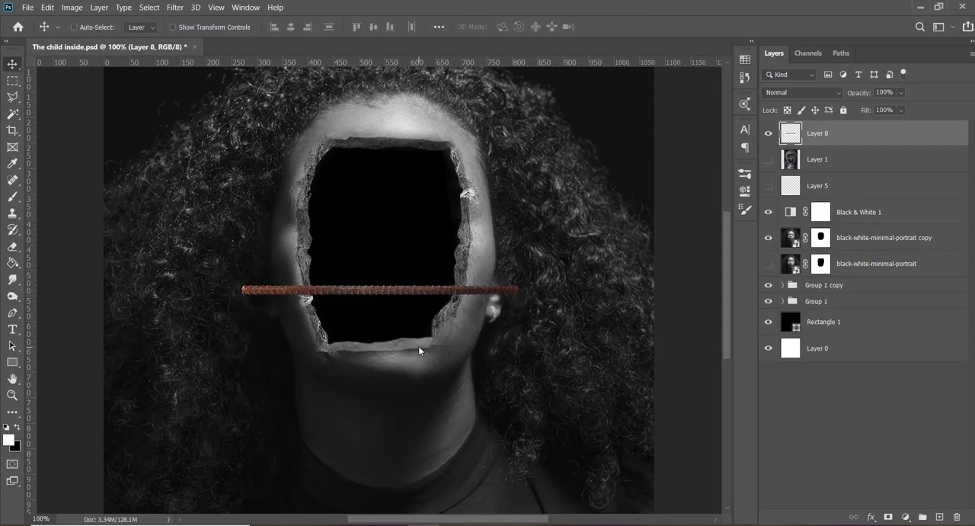
pyautogui.rightClick(865, 141)
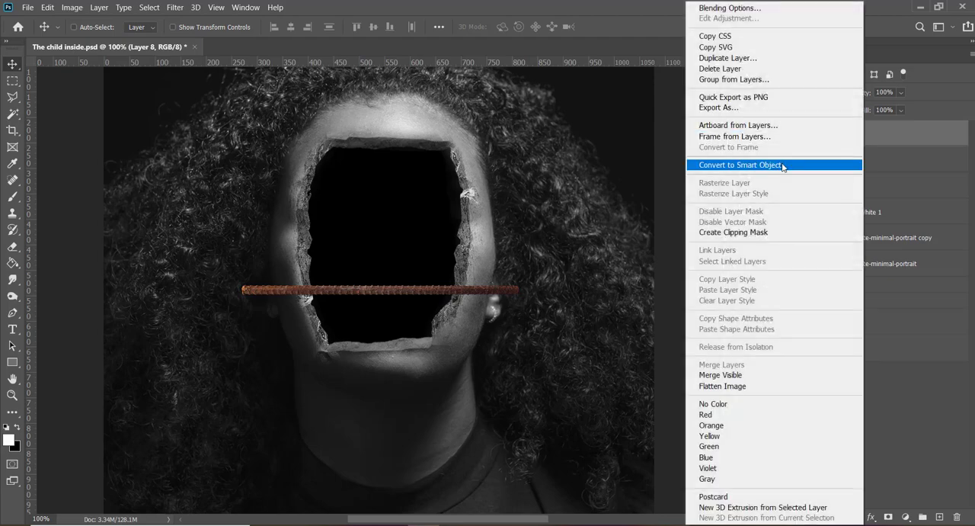
pyautogui.click(782, 166)
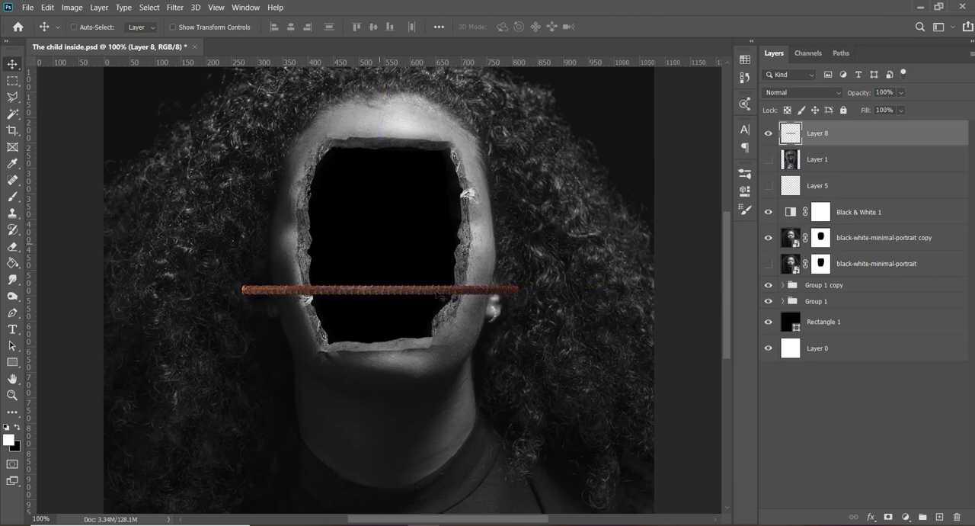
# - Outline one half of the rod with the Polygonal Lasso and cut it onto its own layer
pyautogui.press('l')
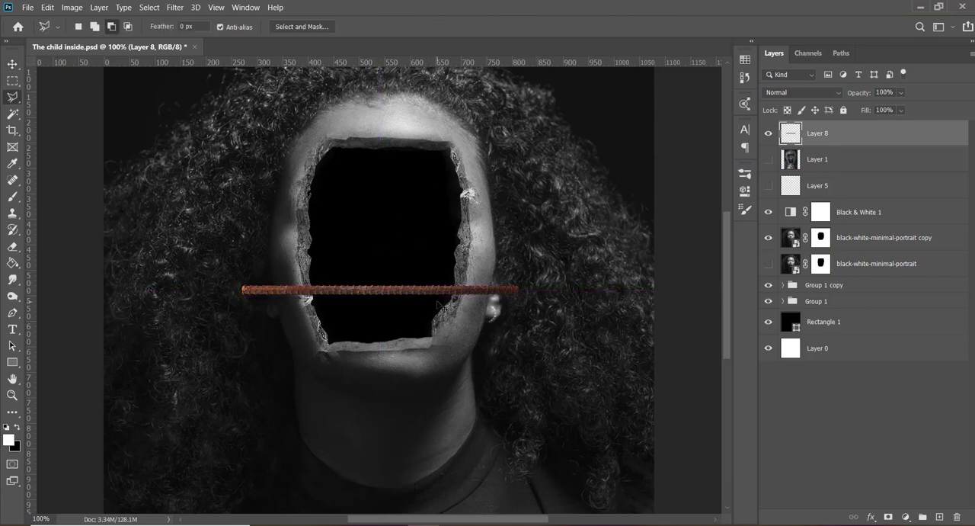
pyautogui.click(370, 214)
pyautogui.press('Escape')
pyautogui.click(385, 217)
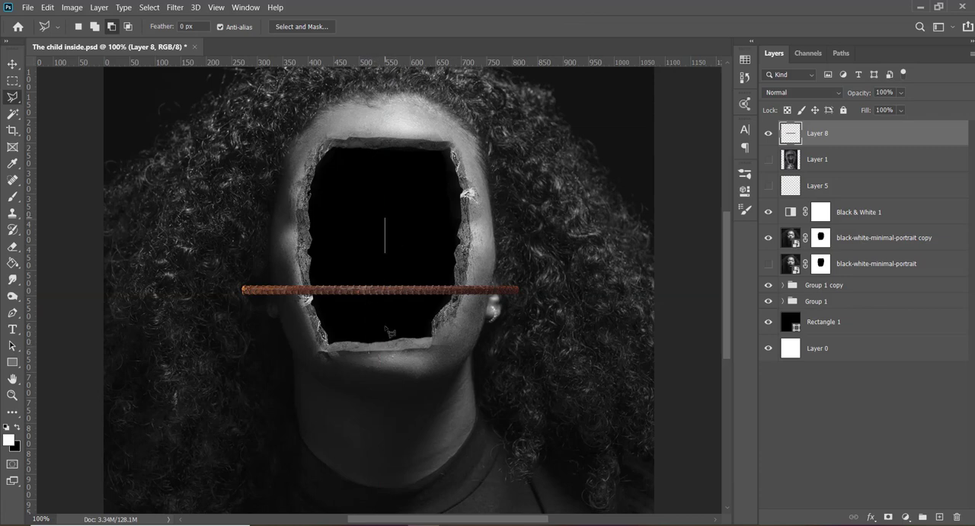
pyautogui.click(384, 389)
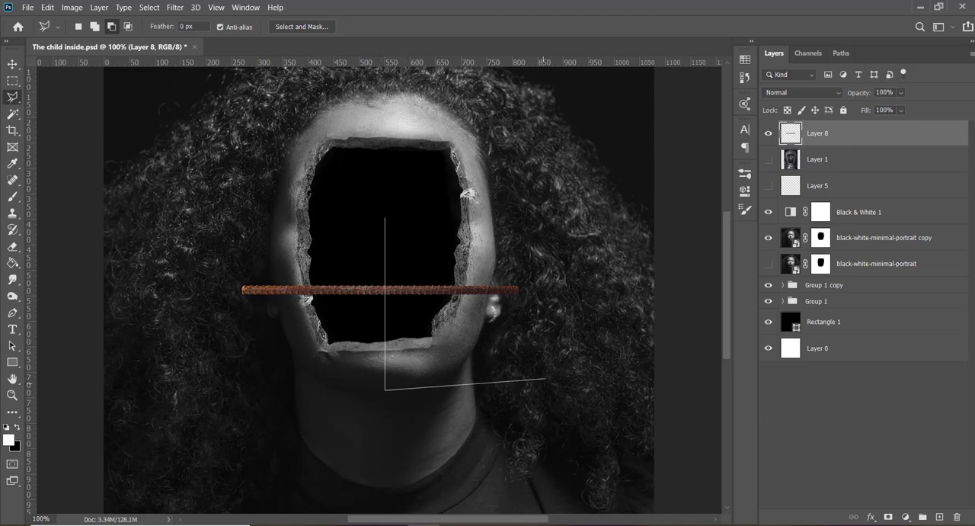
pyautogui.click(546, 378)
pyautogui.click(554, 247)
pyautogui.click(386, 218)
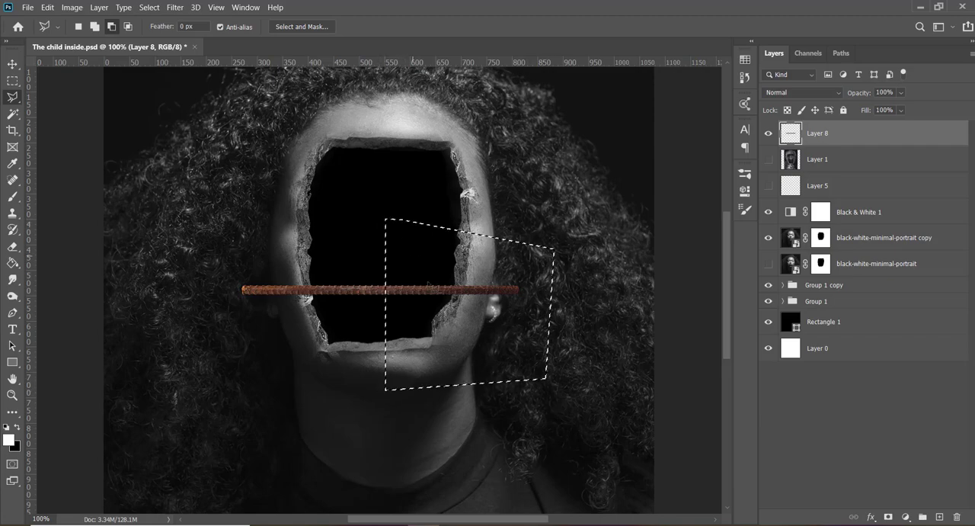
pyautogui.rightClick(428, 283)
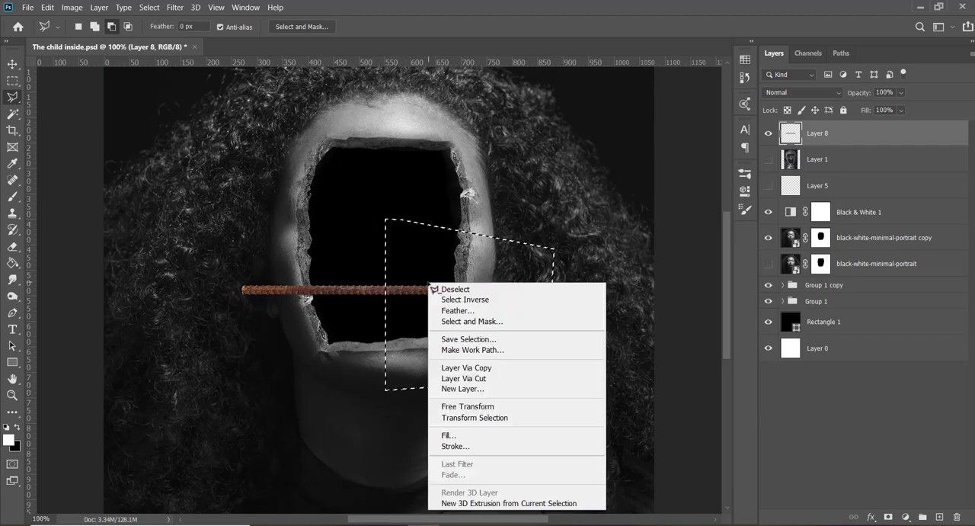
pyautogui.click(464, 377)
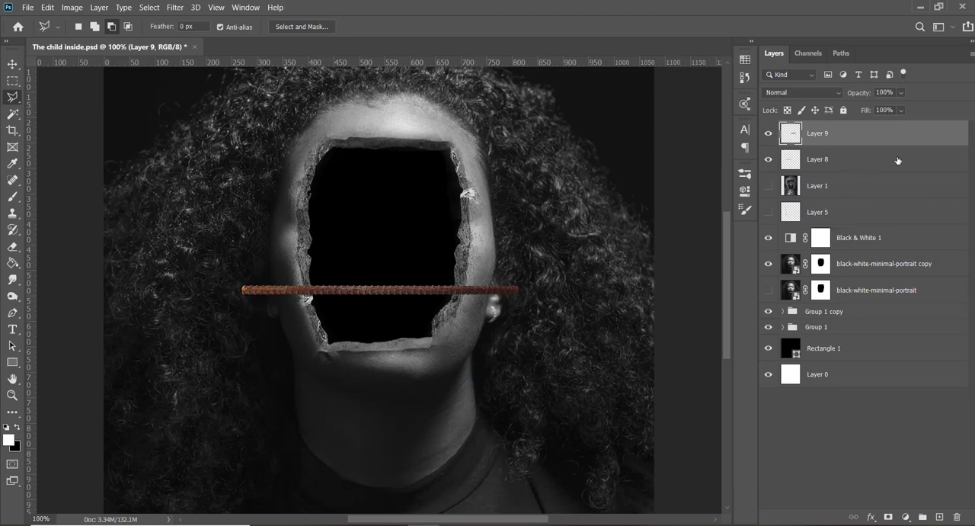
# - Convert both rod halves, Layer 9 and Layer 8, into separate smart objects
pyautogui.rightClick(857, 138)
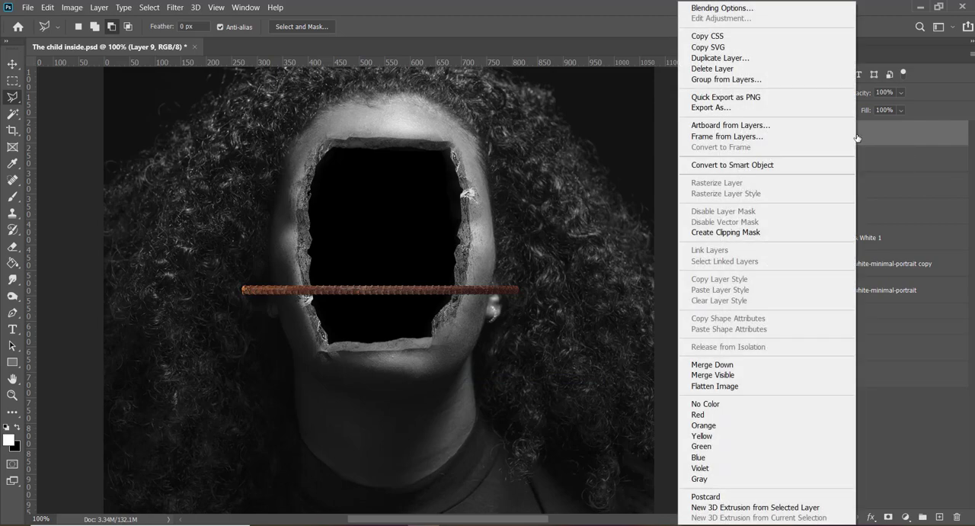
pyautogui.click(800, 171)
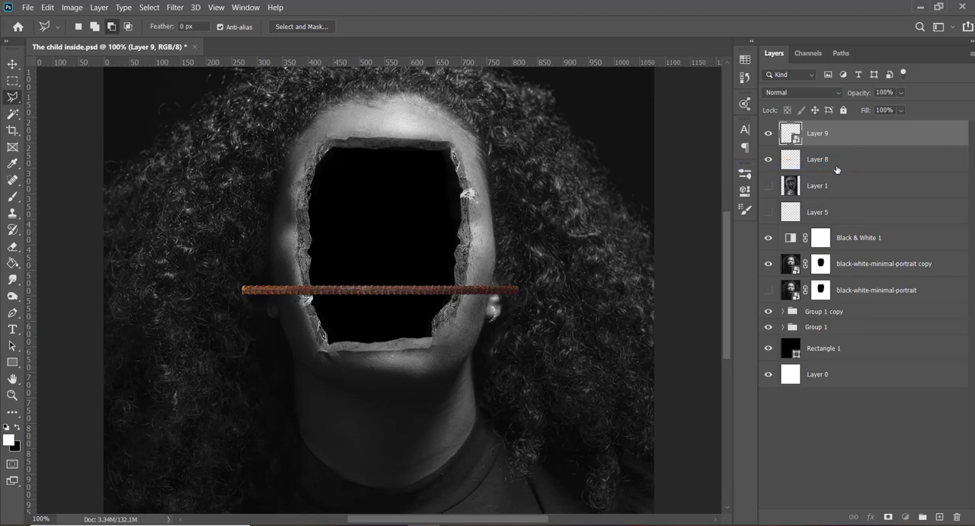
pyautogui.rightClick(836, 169)
pyautogui.click(777, 165)
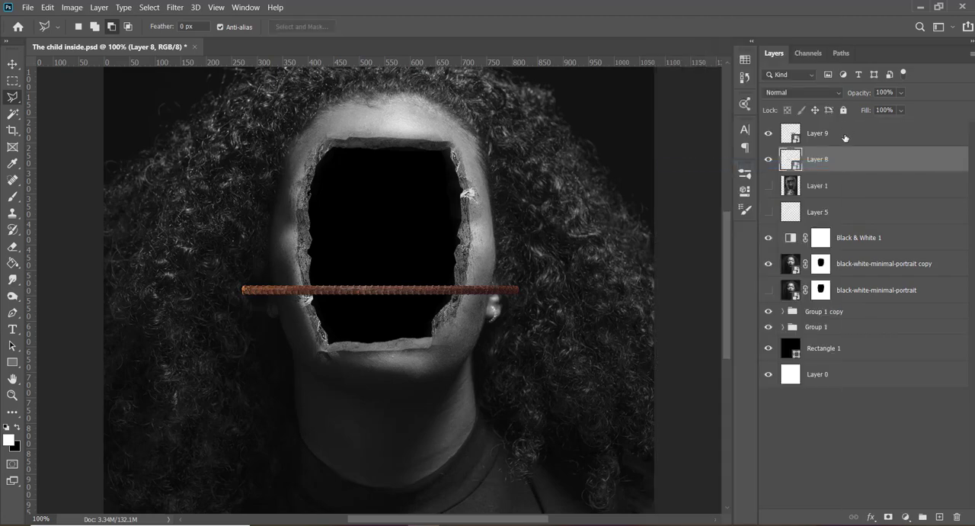
# - Rotate the two rod halves together 90° clockwise so they stand vertically in the face opening
pyautogui.keyDown('shift'); pyautogui.click(845, 137); pyautogui.keyUp('shift')
pyautogui.hotkey('ctrl', 't')
pyautogui.rightClick(392, 266)
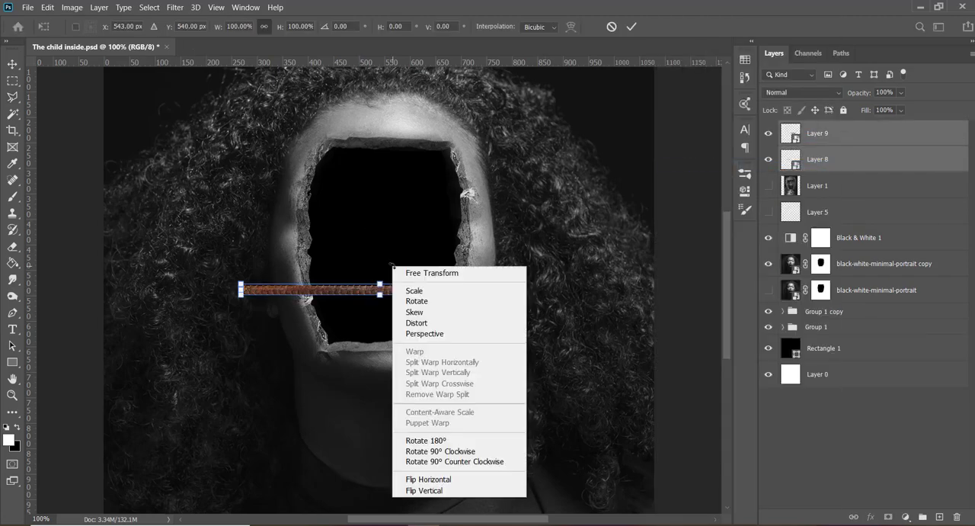
pyautogui.click(457, 451)
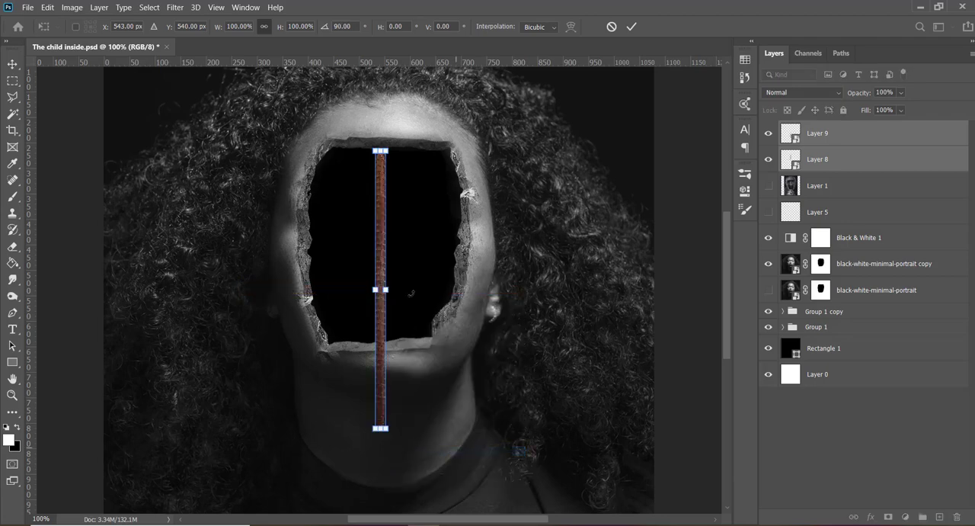
pyautogui.press('Return')
# - Move the lower rod half on Layer 9 up beside the other half to form a second vertical bar
pyautogui.press('l')
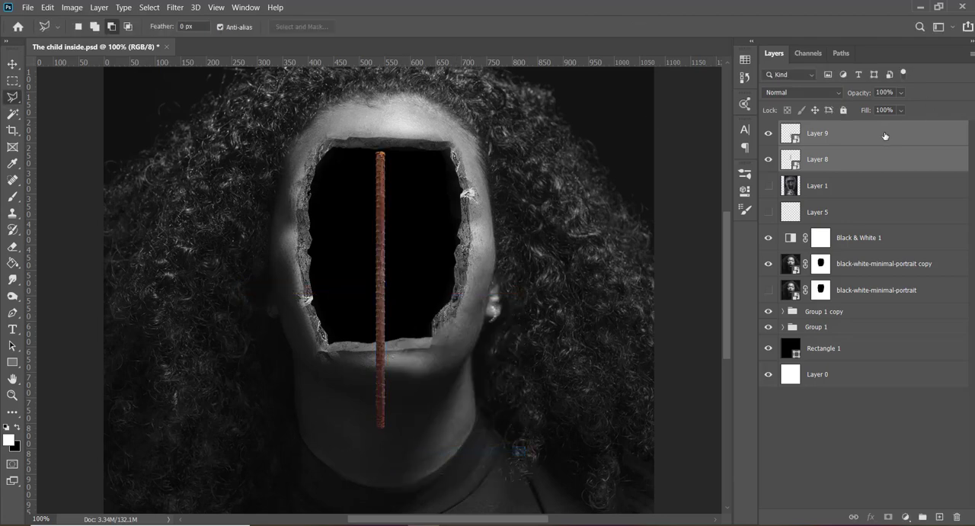
pyautogui.click(884, 136)
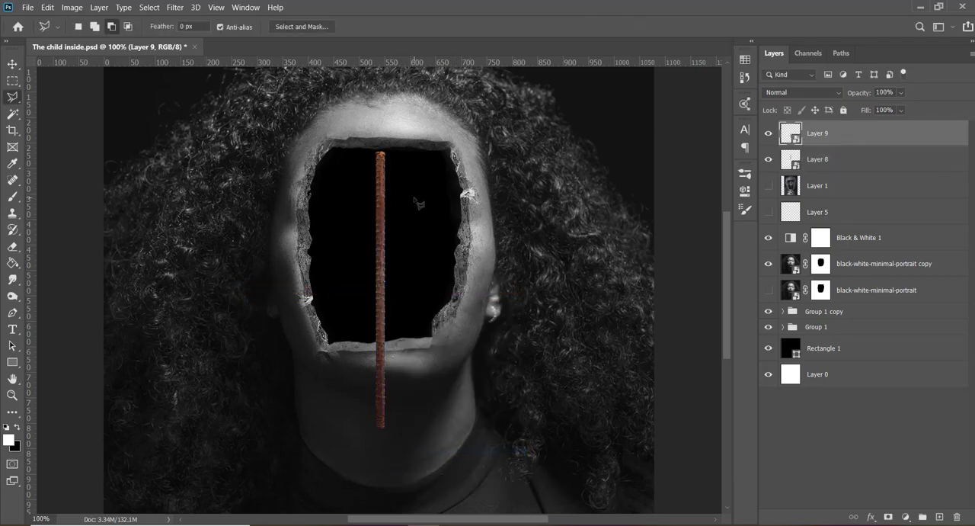
pyautogui.press('v')
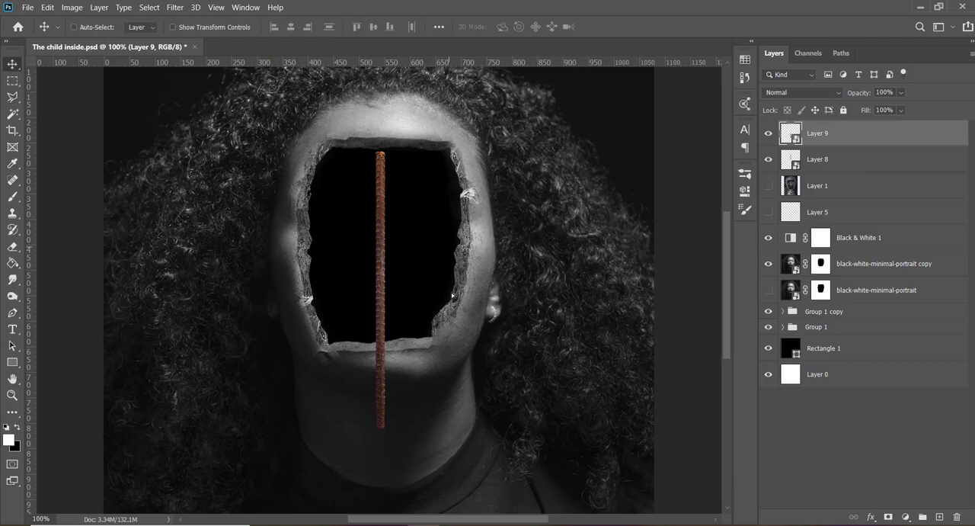
pyautogui.moveTo(453, 296); pyautogui.dragTo(455, 259)
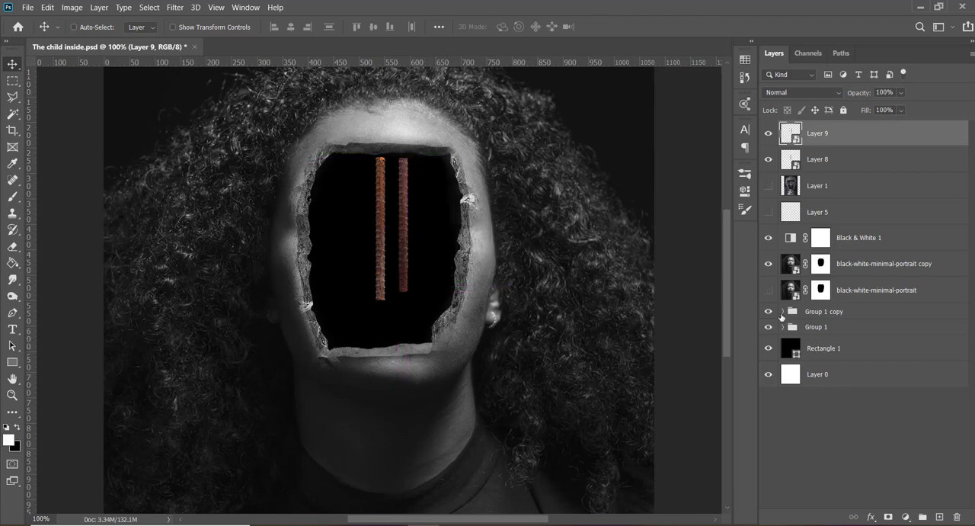
# - Enlarge both bars together to about the height of the face opening and shift them towards its left side
pyautogui.keyDown('shift'); pyautogui.click(847, 159); pyautogui.keyUp('shift')
pyautogui.hotkey('ctrl', 't')
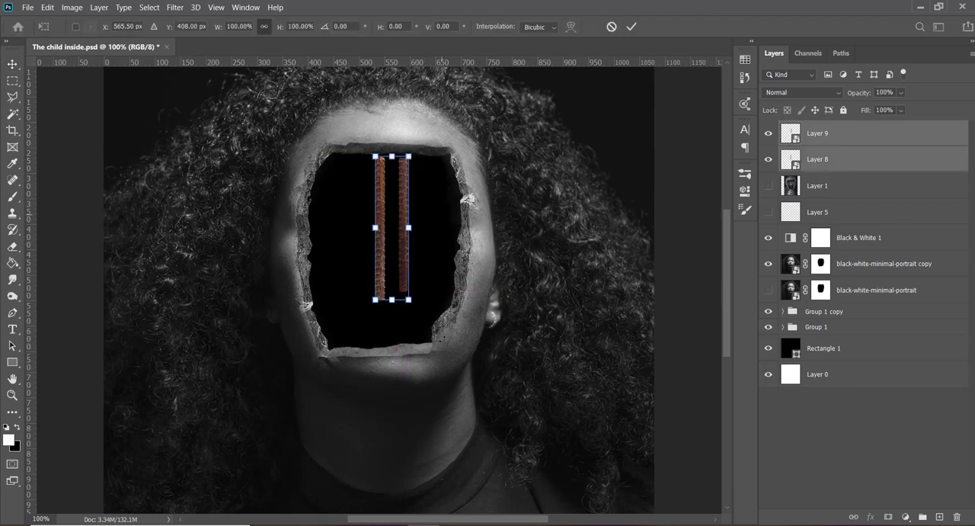
pyautogui.moveTo(457, 342); pyautogui.dragTo(478, 356)
pyautogui.press('Return')
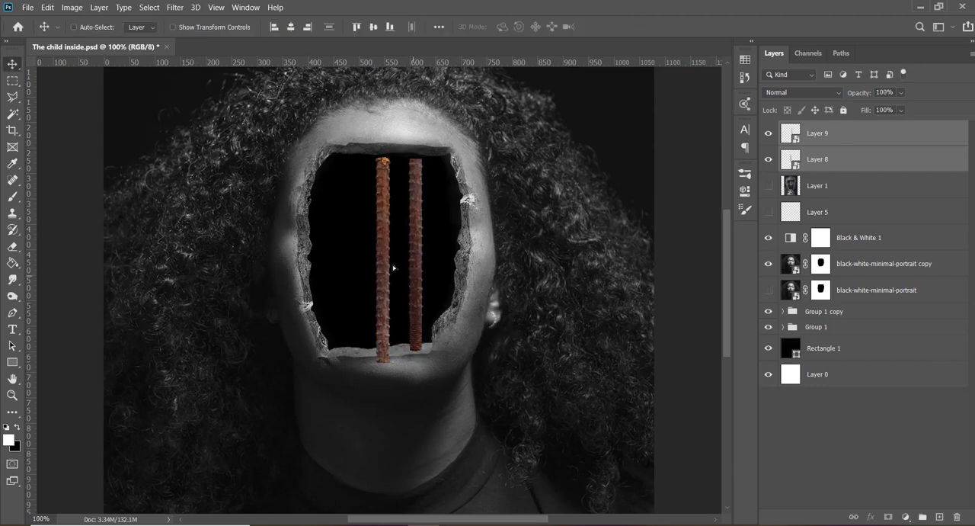
pyautogui.moveTo(393, 268); pyautogui.dragTo(373, 268)
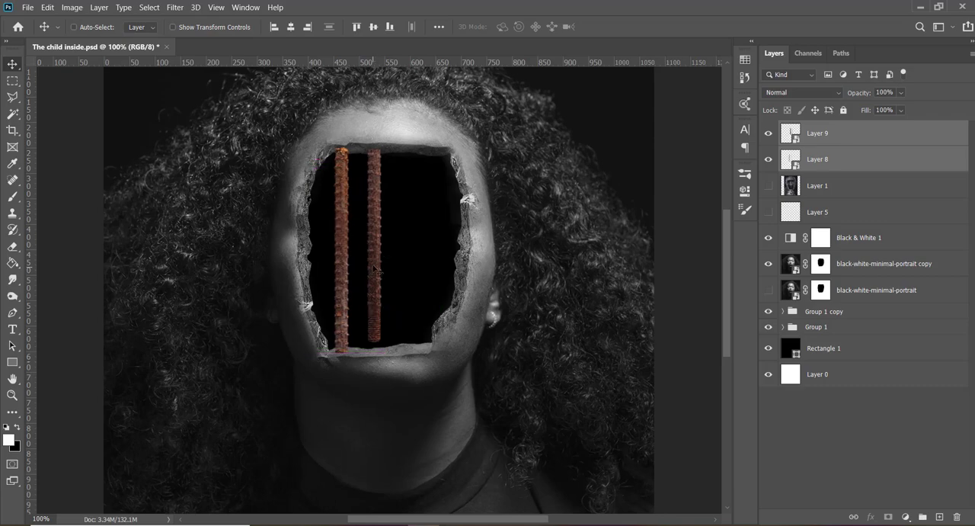
# - Check which bar is on Layer 9, and apply the Sharpen filter twice to the bar on Layer 8
pyautogui.click(835, 138)
pyautogui.click(768, 133)
pyautogui.click(768, 134)
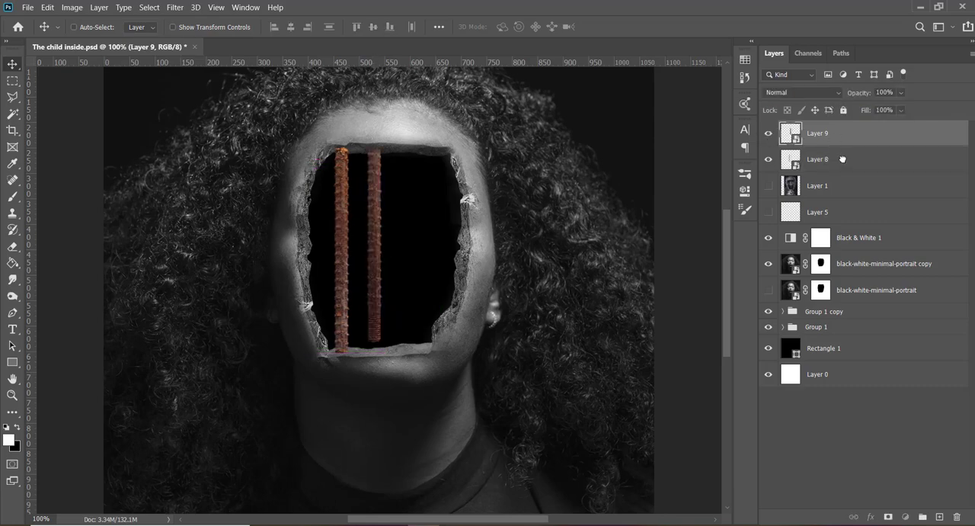
pyautogui.click(842, 159)
pyautogui.click(175, 8)
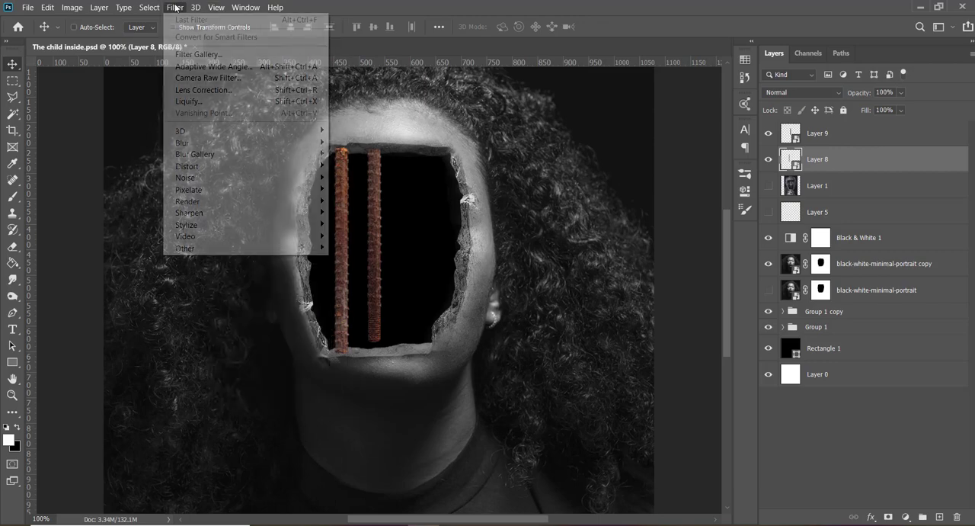
pyautogui.moveTo(312, 214)
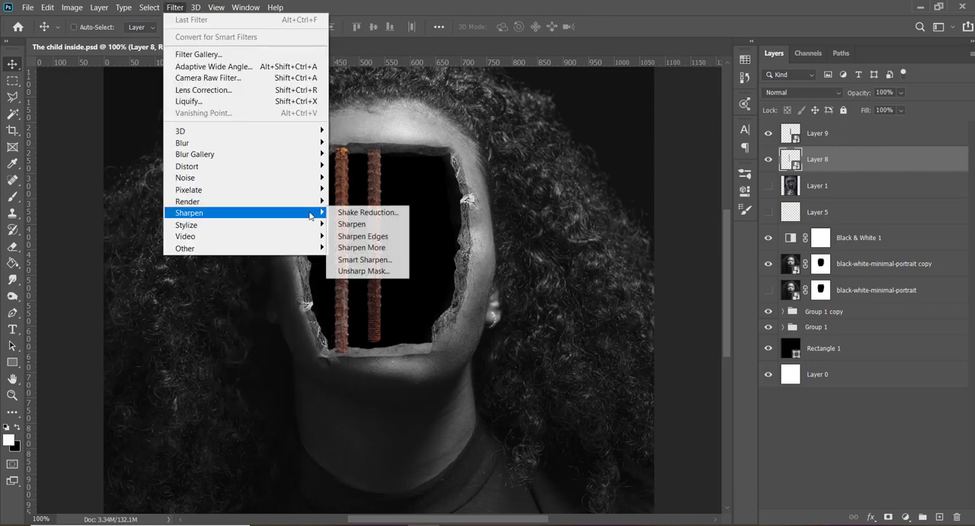
pyautogui.click(373, 229)
pyautogui.click(176, 7)
pyautogui.click(186, 19)
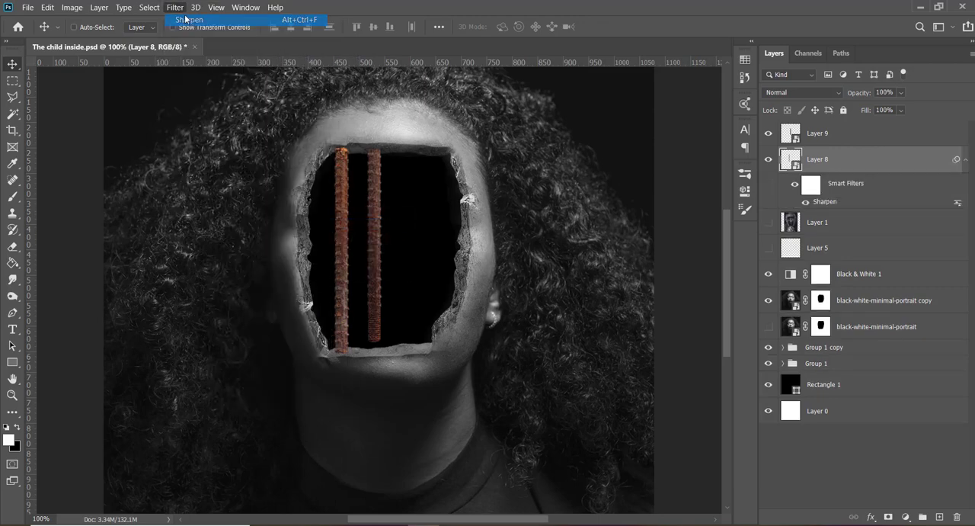
pyautogui.click(175, 7)
pyautogui.click(793, 235)
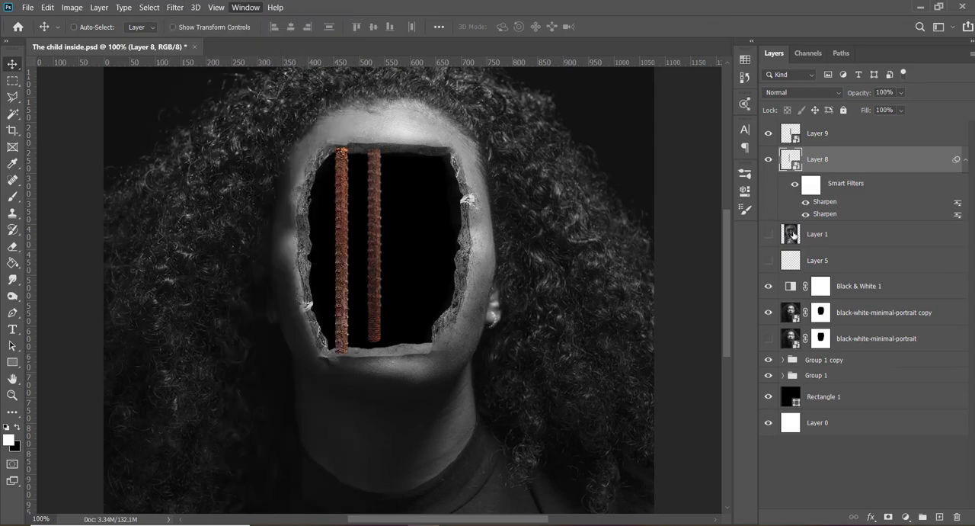
pyautogui.click(793, 235)
# - Copy the Sharpen smart filters from Layer 8 onto the bar on Layer 9
pyautogui.click(834, 136)
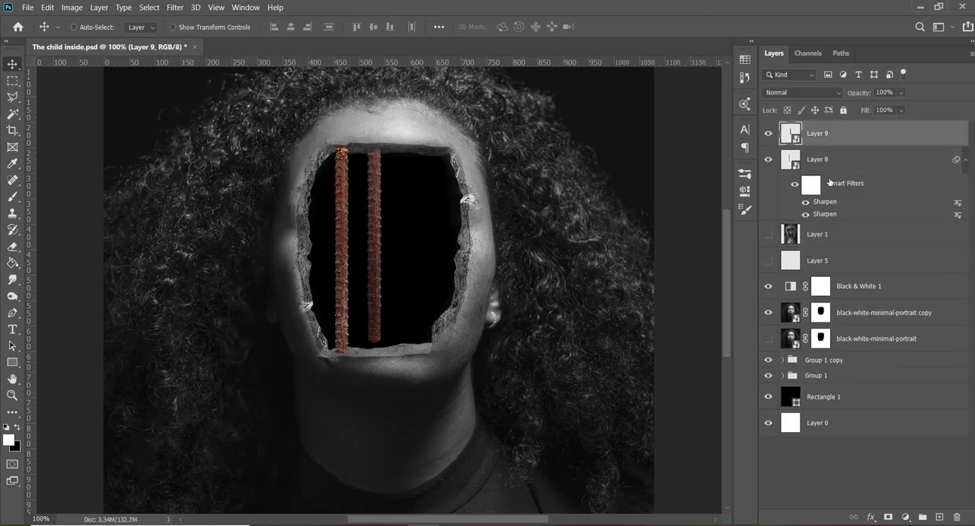
pyautogui.moveTo(830, 181); pyautogui.dragTo(842, 135)
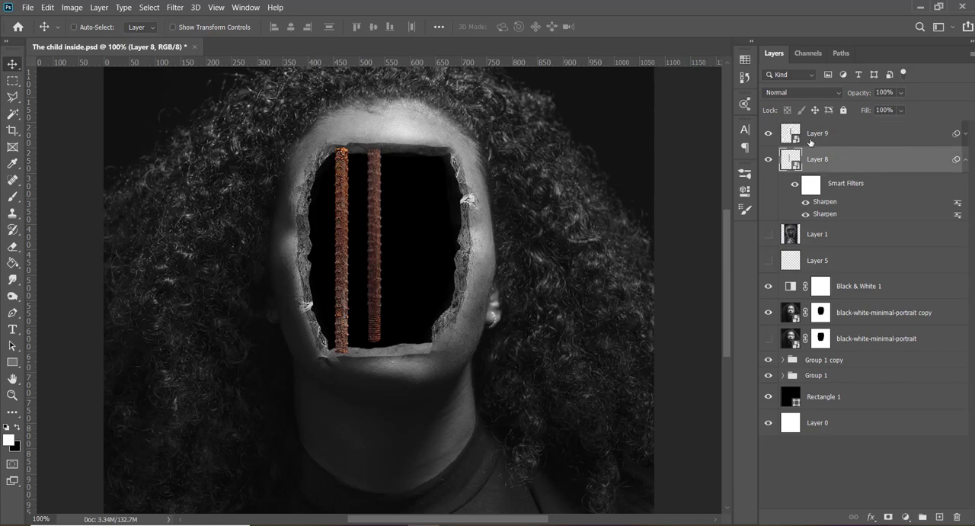
pyautogui.hotkey('ctrl', 't')
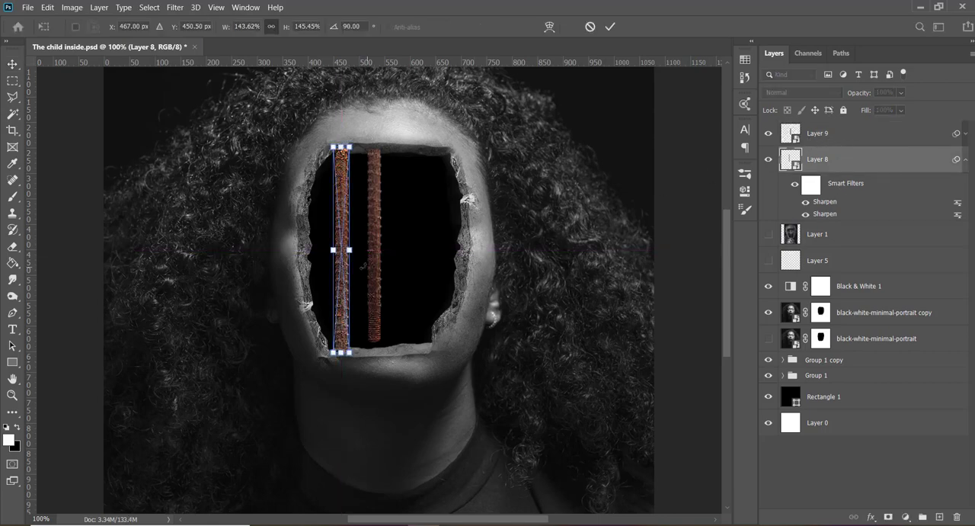
pyautogui.press('Return')
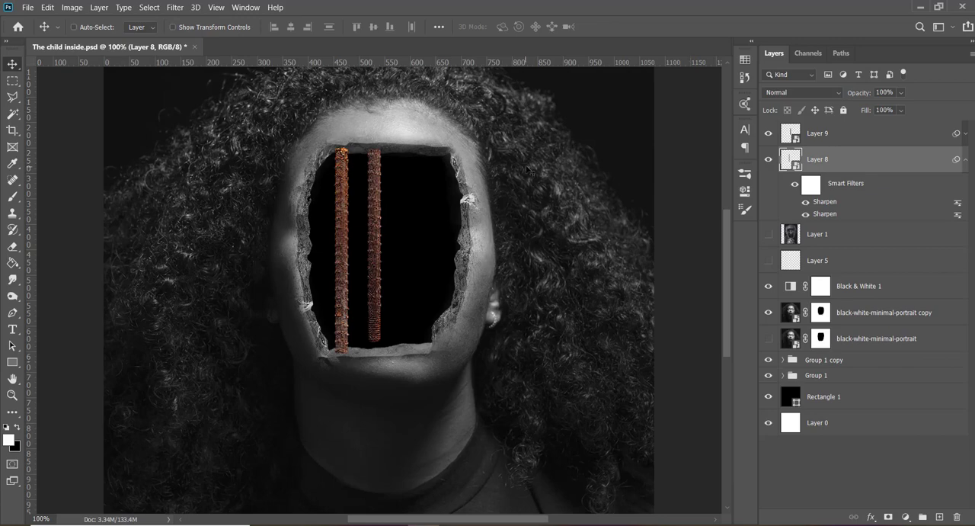
# - Enlarge the Layer 9 bar to about 412 by 32 px to span the opening and move it further from the first bar
pyautogui.click(824, 137)
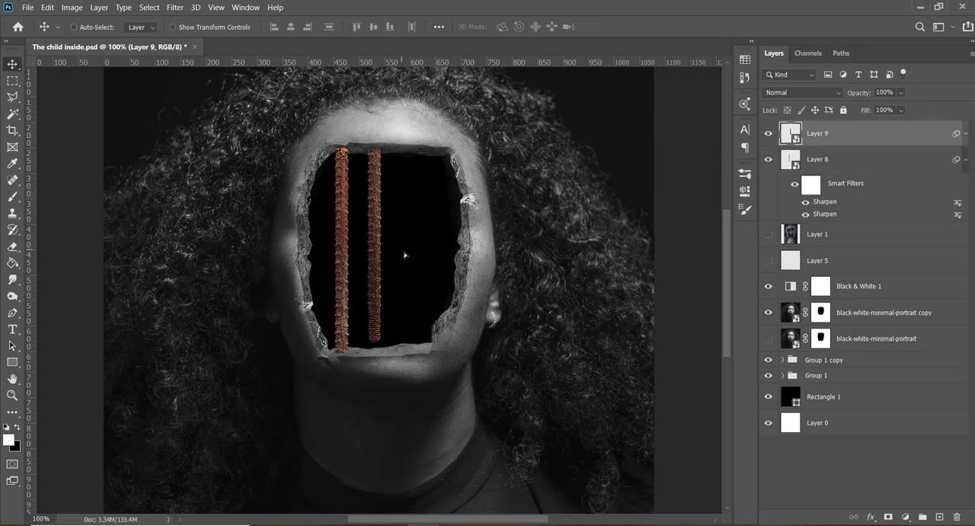
pyautogui.moveTo(405, 255); pyautogui.dragTo(394, 257)
pyautogui.press('ctrl')
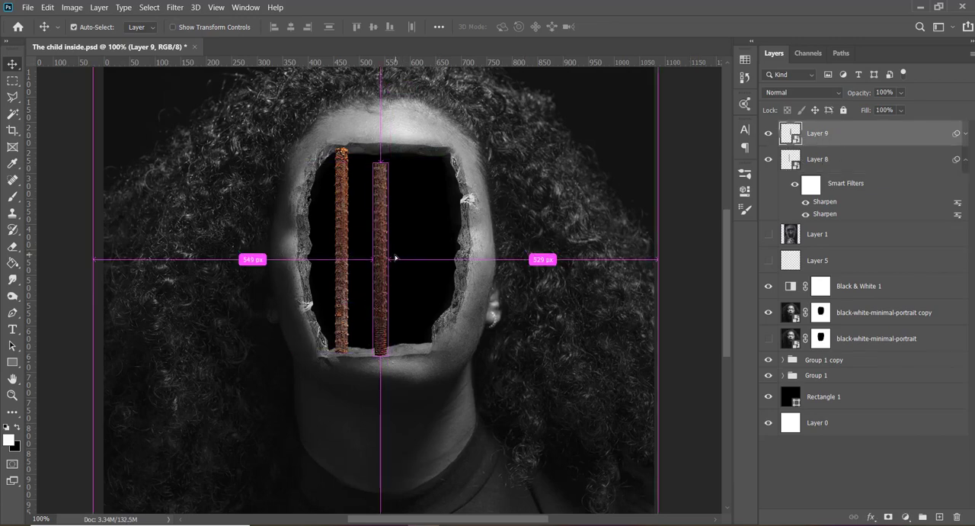
pyautogui.hotkey('ctrl', 't')
pyautogui.moveTo(394, 164); pyautogui.dragTo(407, 146)
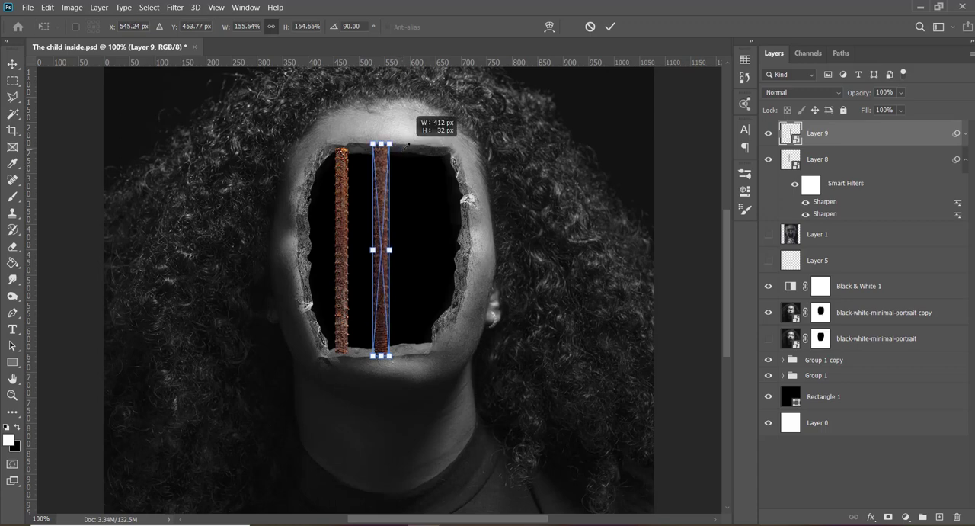
pyautogui.press('Return')
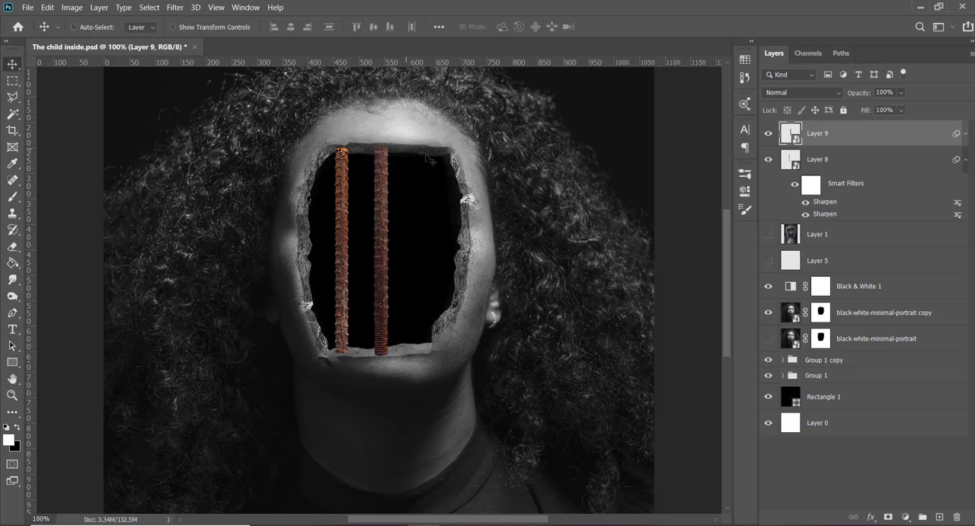
pyautogui.moveTo(442, 177); pyautogui.dragTo(448, 177)
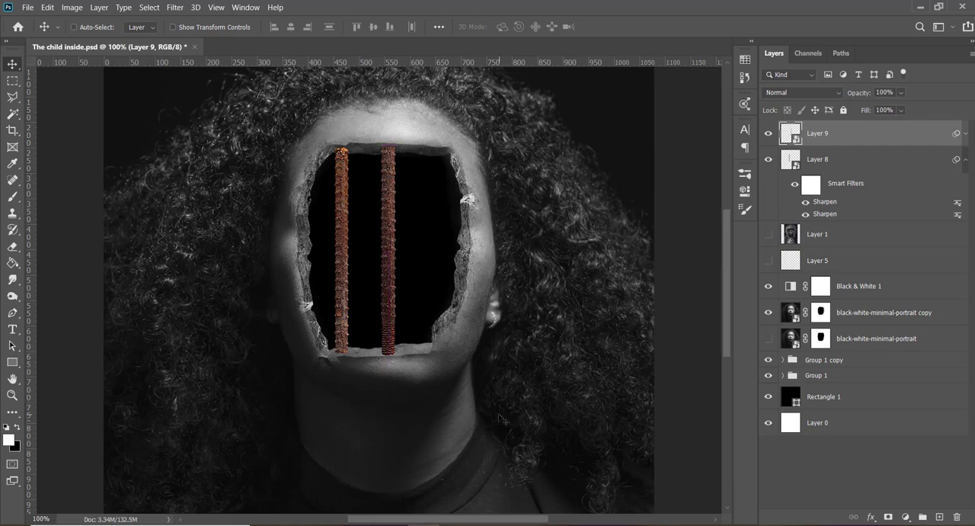
# - Switch to Chrome and examine the "rusty iron bar" image results and related images for another usable rod
pyautogui.moveTo(455, 524)
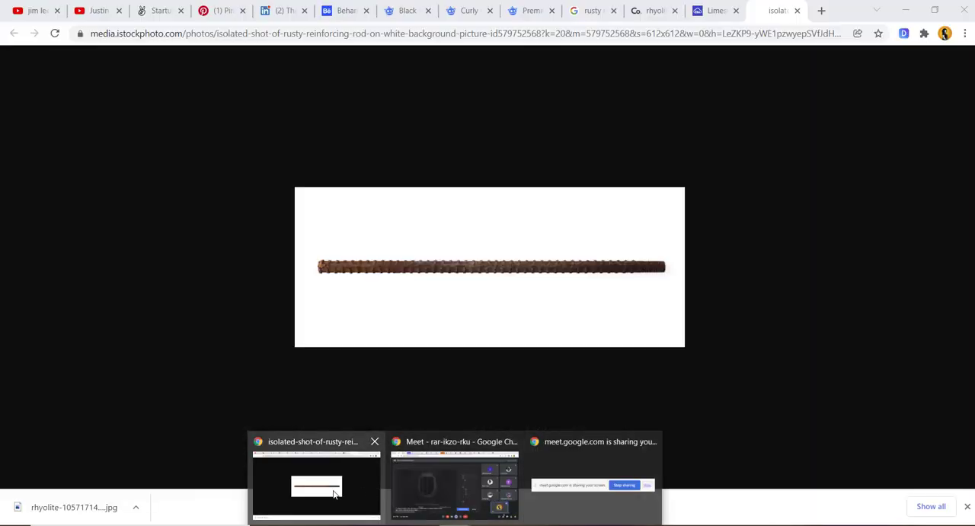
pyautogui.click(333, 493)
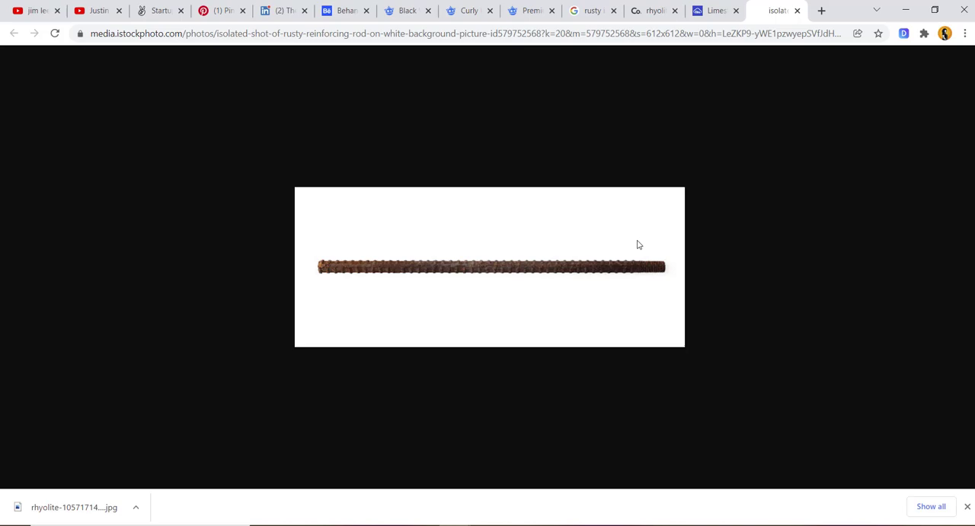
pyautogui.click(706, 6)
pyautogui.click(660, 6)
pyautogui.click(602, 10)
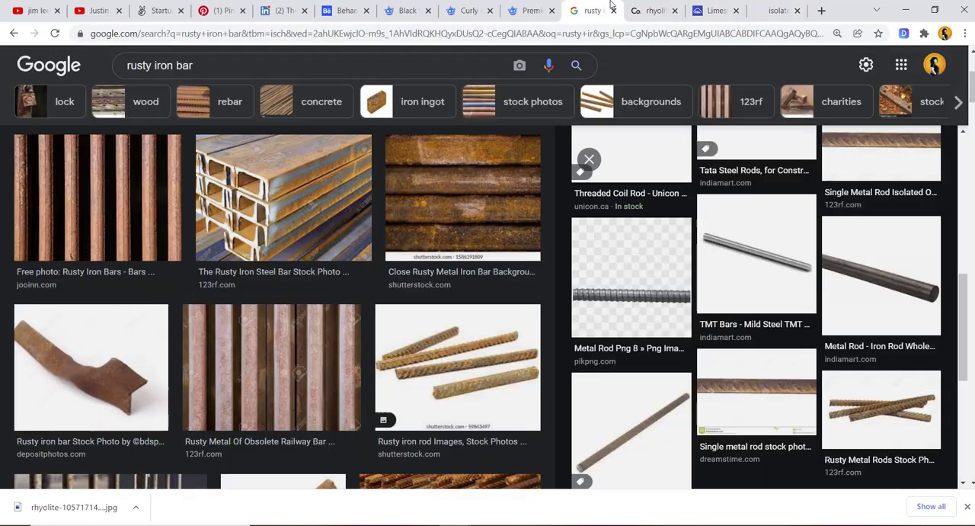
pyautogui.scroll(-3, 532, 169)
pyautogui.scroll(-15, 532, 164)
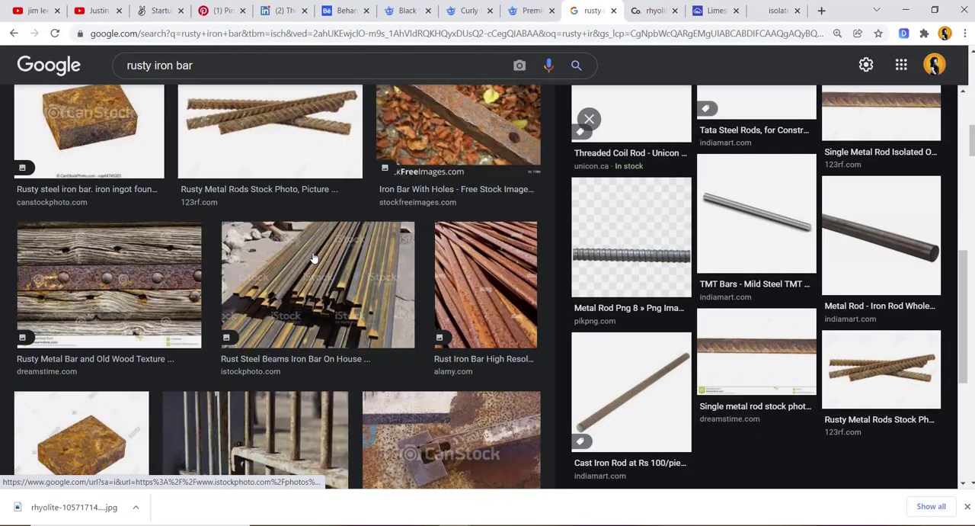
pyautogui.scroll(3, 312, 257)
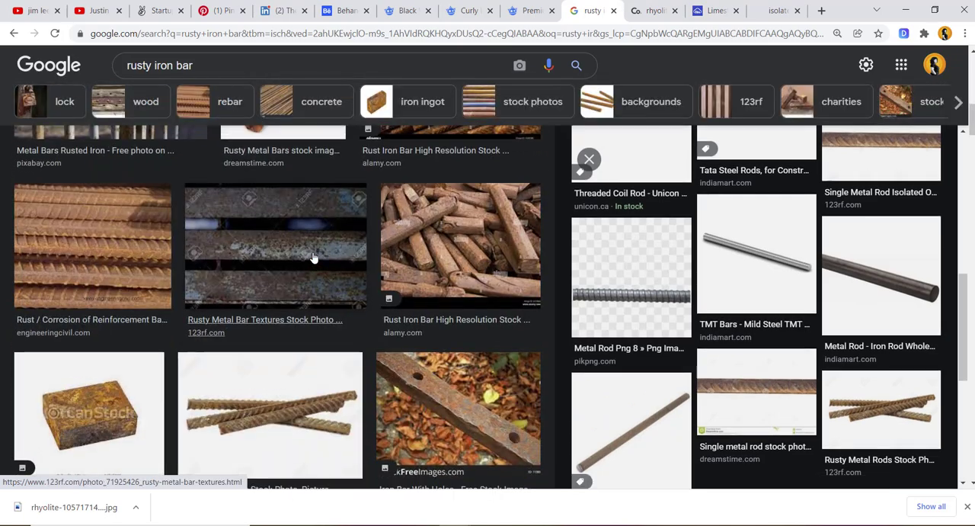
pyautogui.scroll(-2, 289, 320)
pyautogui.click(274, 353)
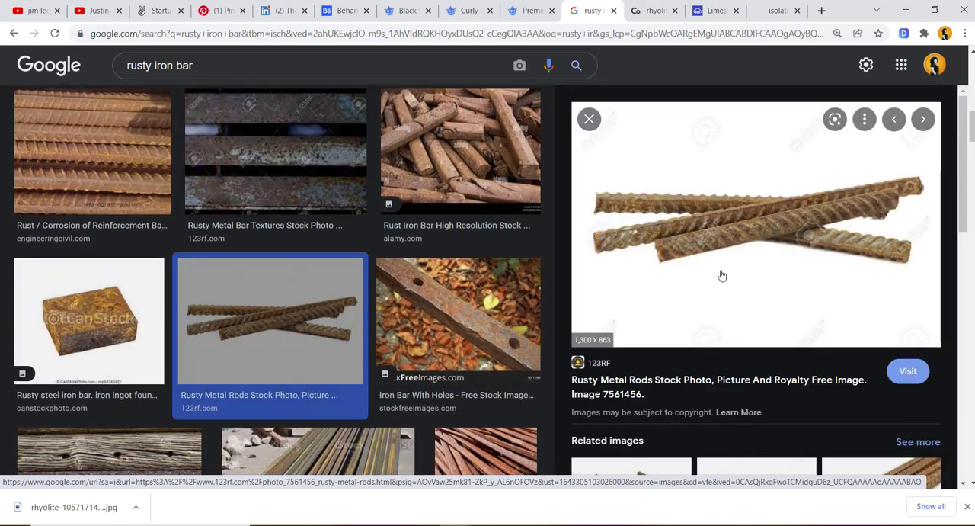
pyautogui.scroll(-5, 722, 276)
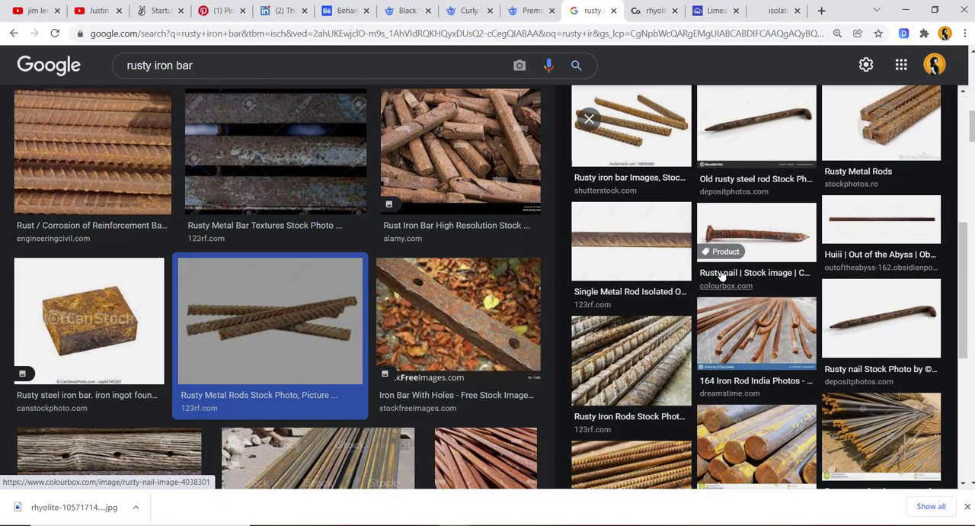
pyautogui.scroll(-4, 721, 274)
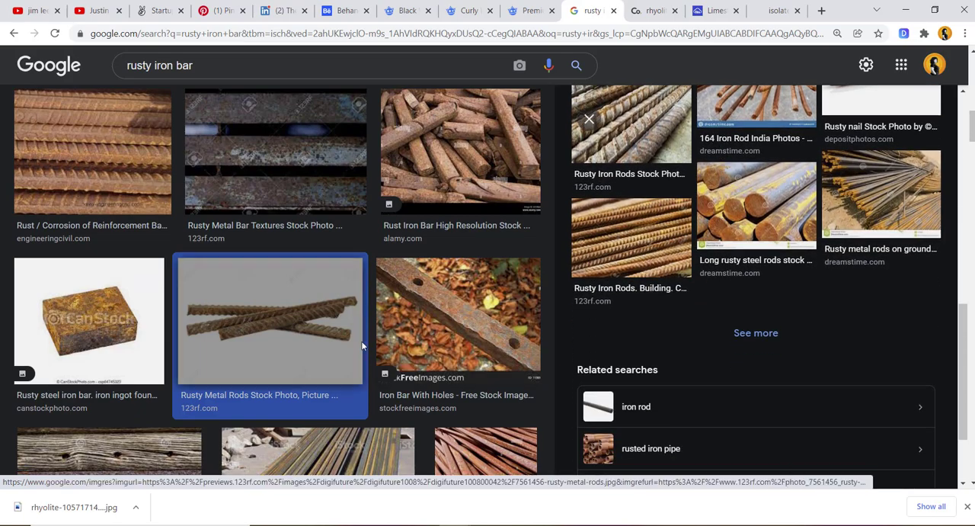
pyautogui.scroll(-10, 361, 345)
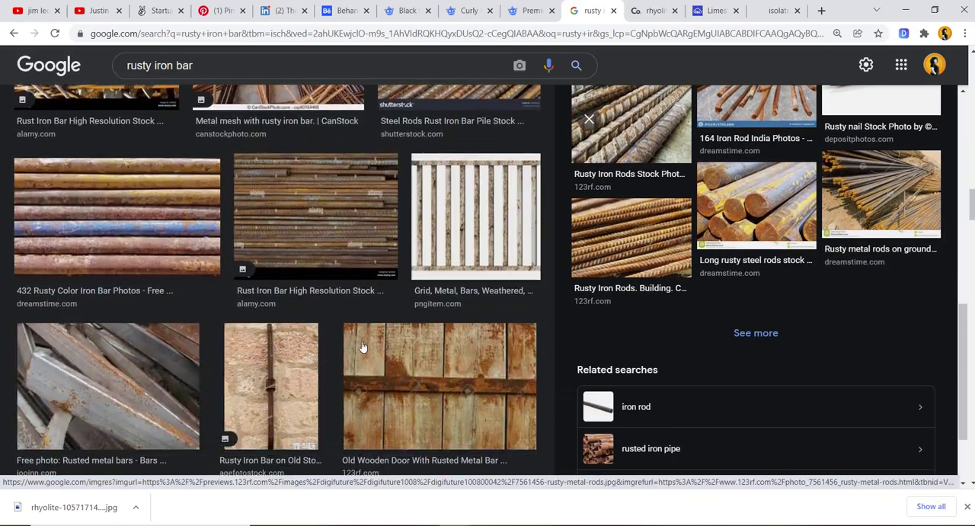
pyautogui.scroll(-5, 362, 345)
pyautogui.scroll(-2, 701, 326)
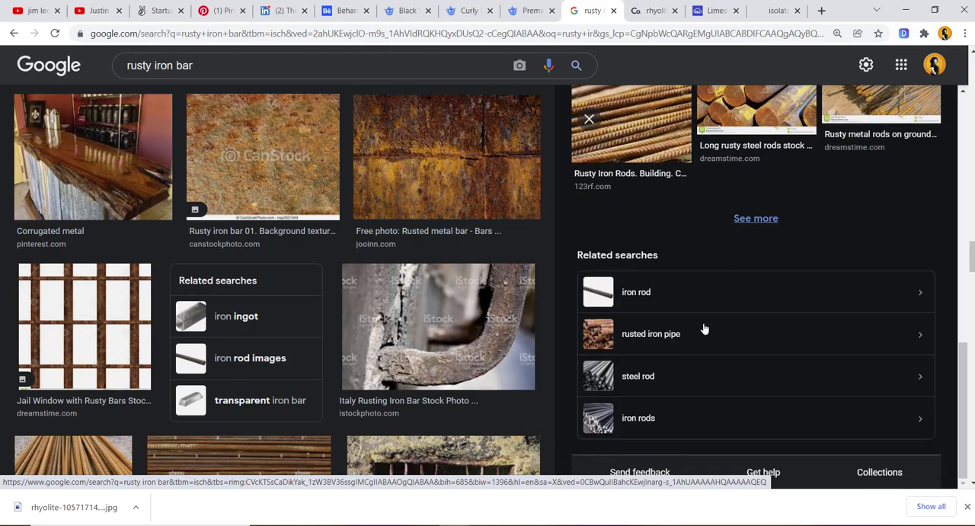
pyautogui.scroll(-8, 401, 363)
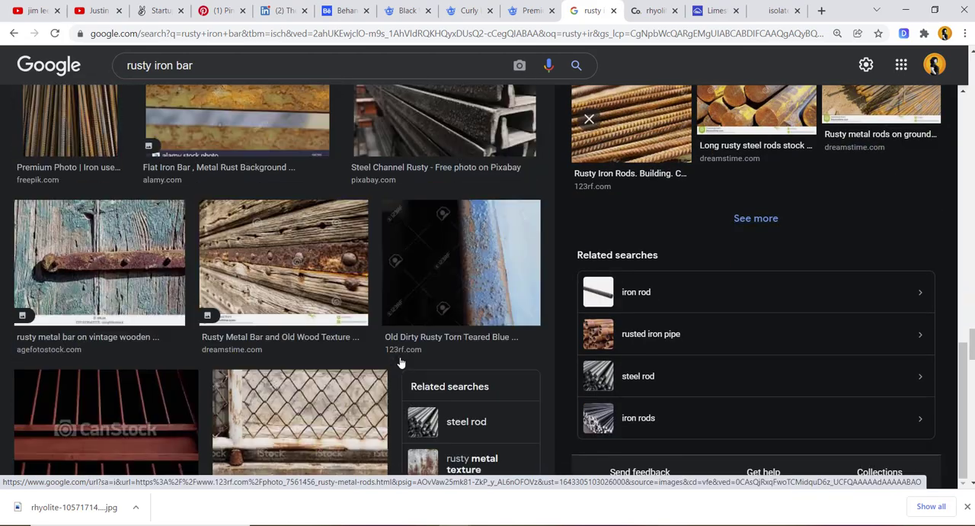
pyautogui.scroll(-12, 401, 363)
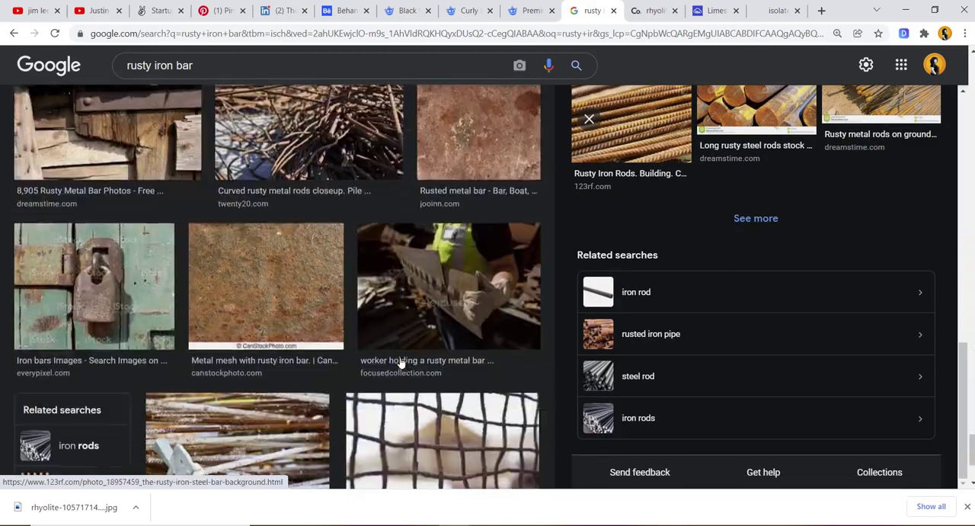
pyautogui.scroll(-2, 402, 363)
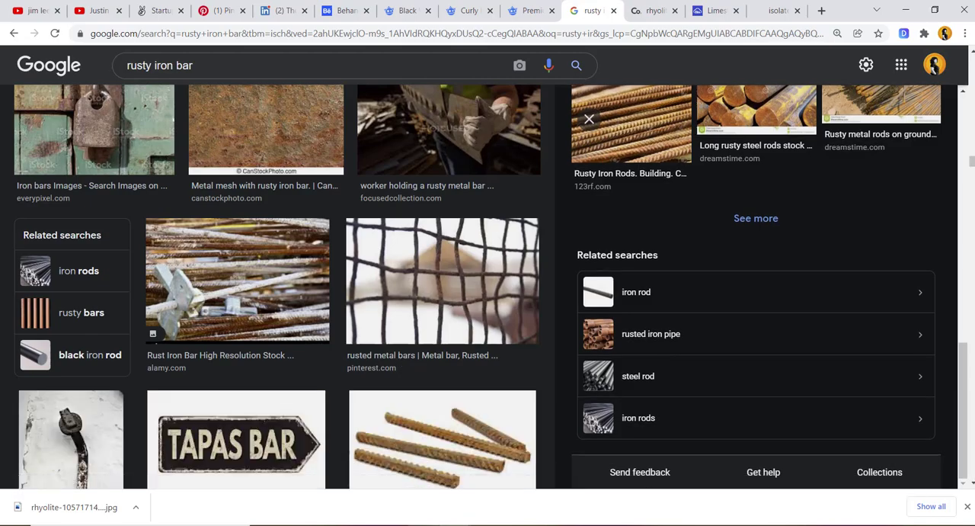
pyautogui.scroll(-5, 445, 344)
pyautogui.scroll(-5, 445, 344)
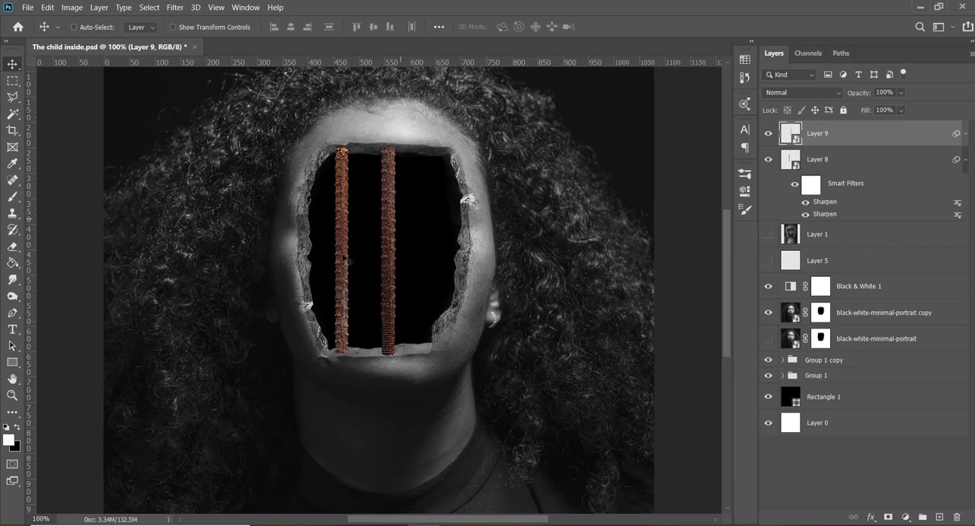
# - Duplicate the Layer 8 bar, flip the copy horizontally, and place it at the opening's right side, aligned and evenly spaced with the other bars
pyautogui.keyDown('ctrl'); pyautogui.click(345, 272); pyautogui.keyUp('ctrl')
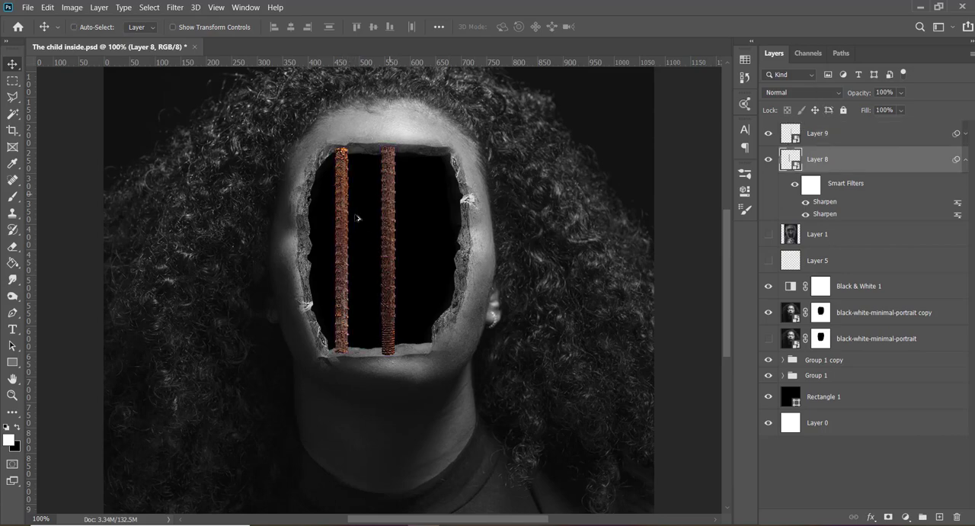
pyautogui.keyDown('alt'); pyautogui.moveTo(444, 208); pyautogui.dragTo(444, 208); pyautogui.keyUp('alt')
pyautogui.hotkey('ctrl', 't')
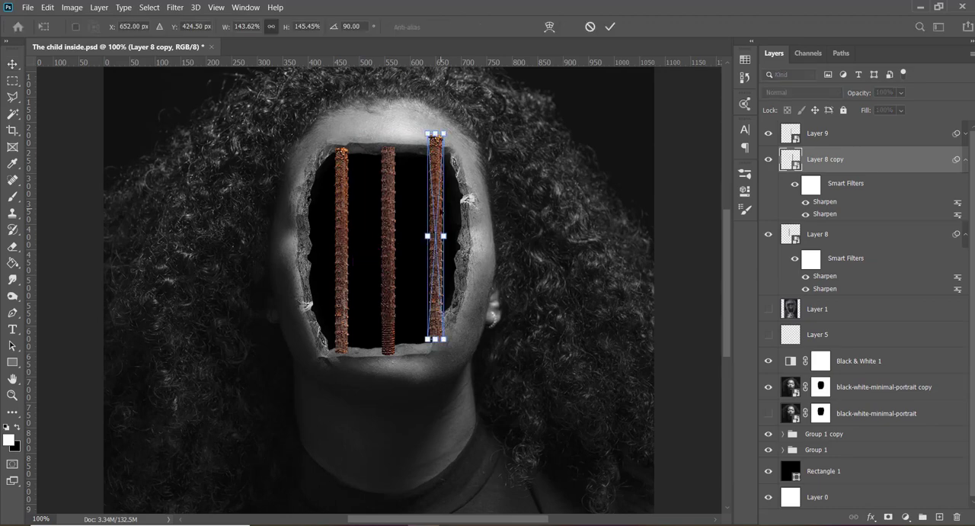
pyautogui.rightClick(433, 231)
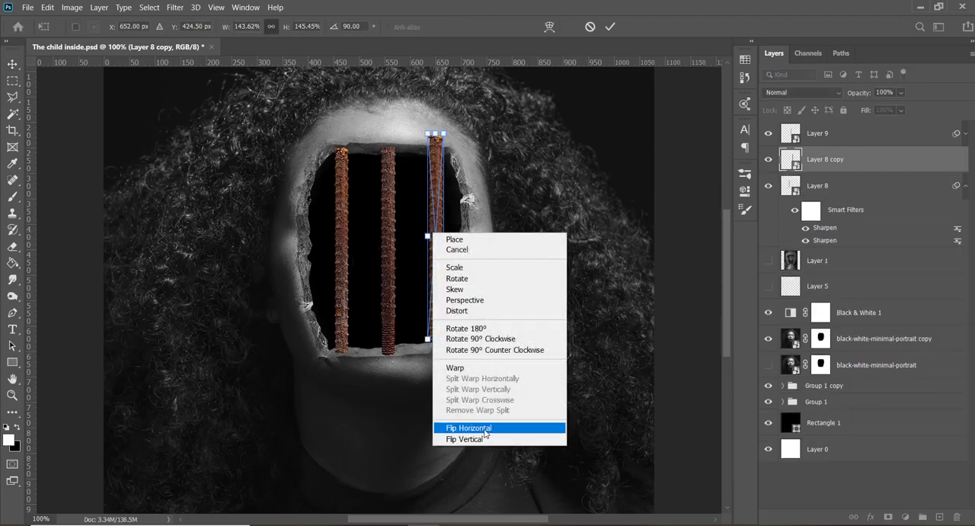
pyautogui.click(484, 431)
pyautogui.press('Return')
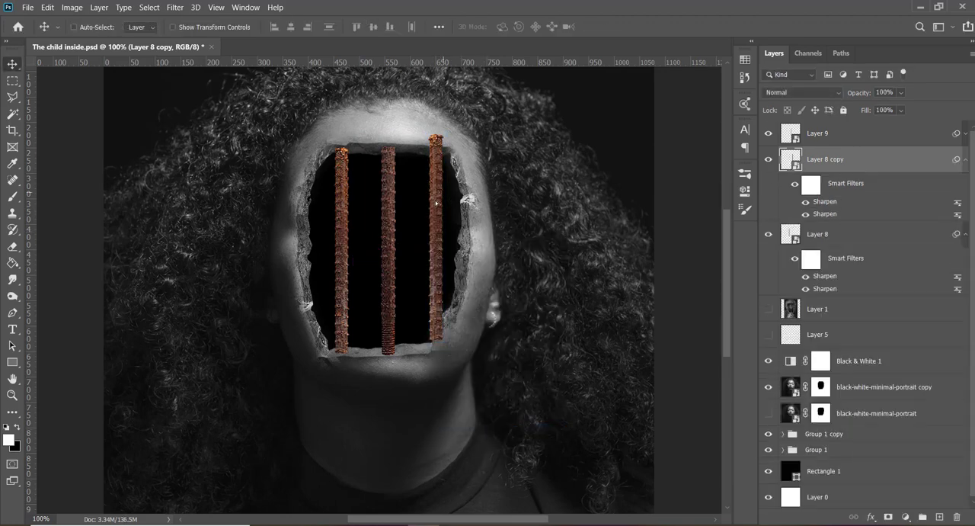
pyautogui.moveTo(443, 193)
pyautogui.mouseDown()
pyautogui.moveTo(432, 211)
pyautogui.moveTo(437, 201)
pyautogui.moveTo(397, 204)
pyautogui.moveTo(443, 202)
pyautogui.mouseUp()
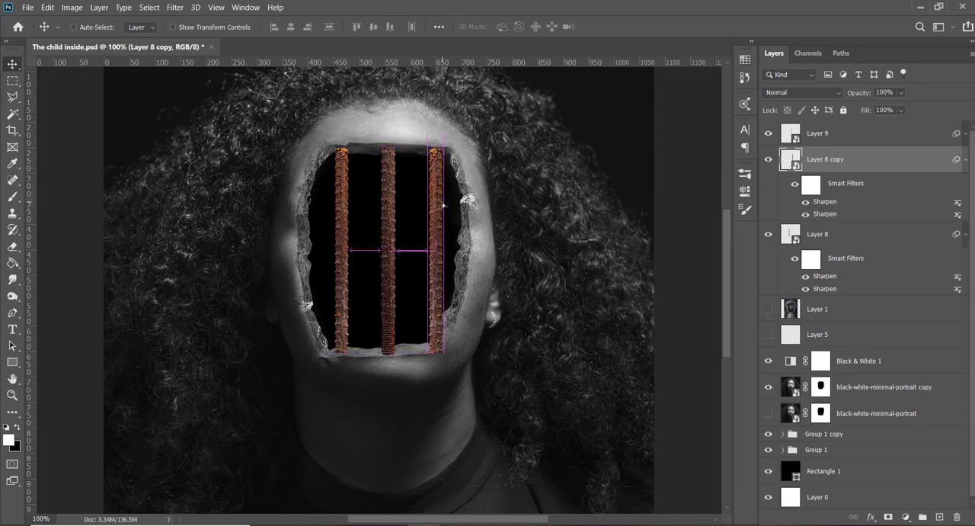
pyautogui.moveTo(460, 524)
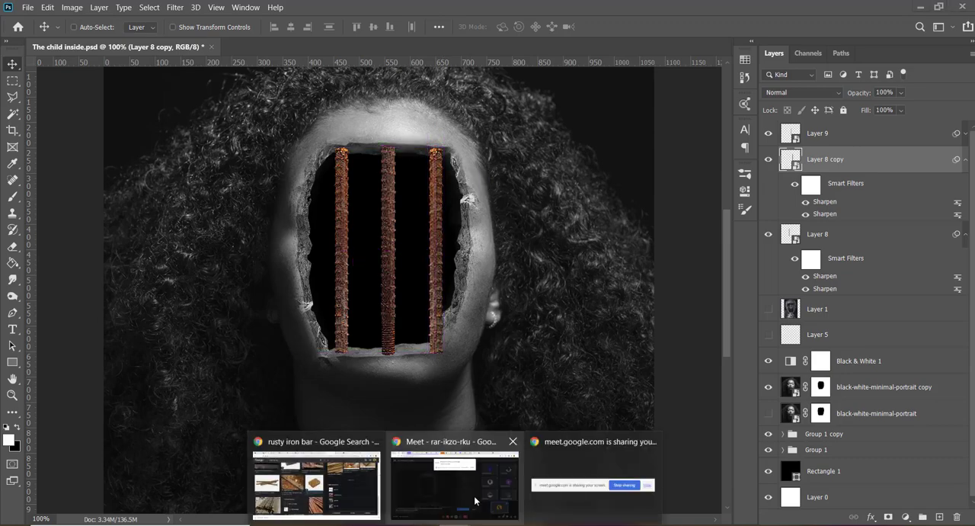
pyautogui.click(474, 497)
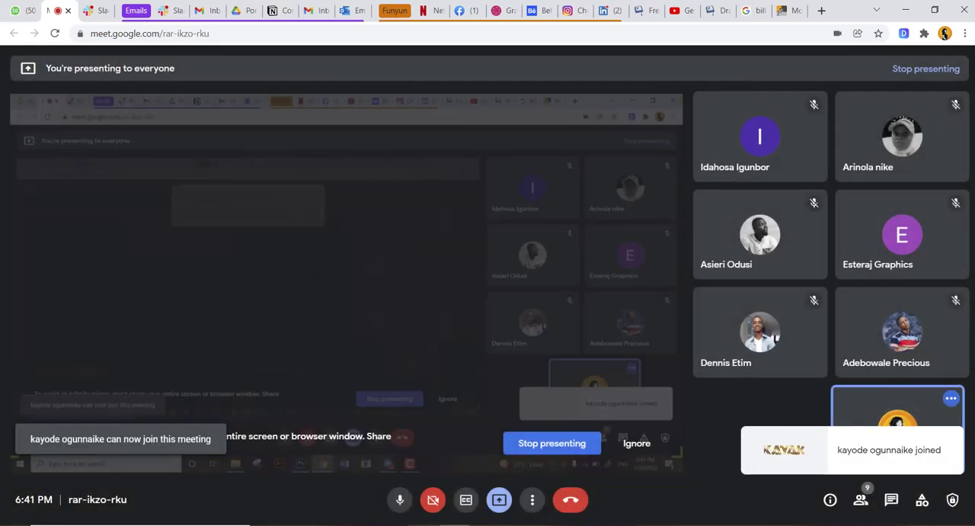
pyautogui.click(424, 524)
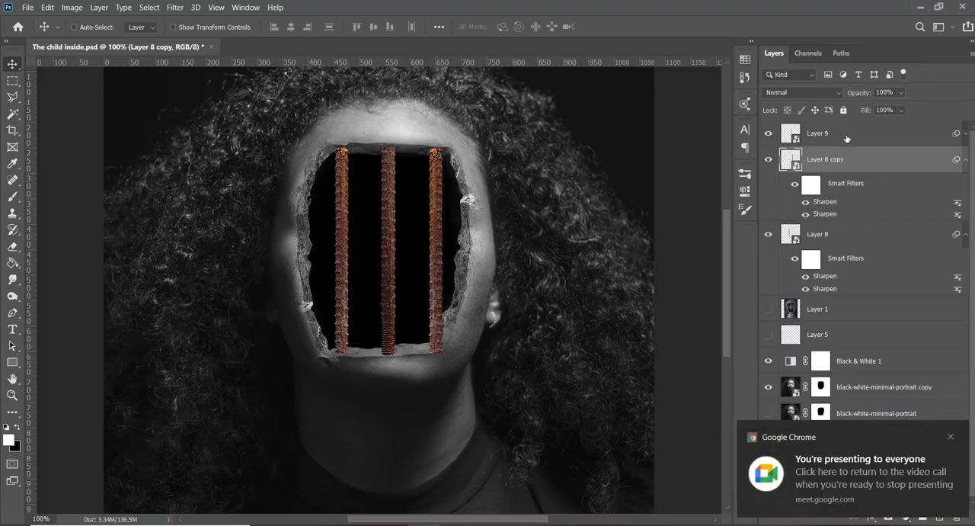
# - Check which bar is on Layer 9, and add a new empty layer clipped to it
pyautogui.click(767, 160)
pyautogui.click(768, 160)
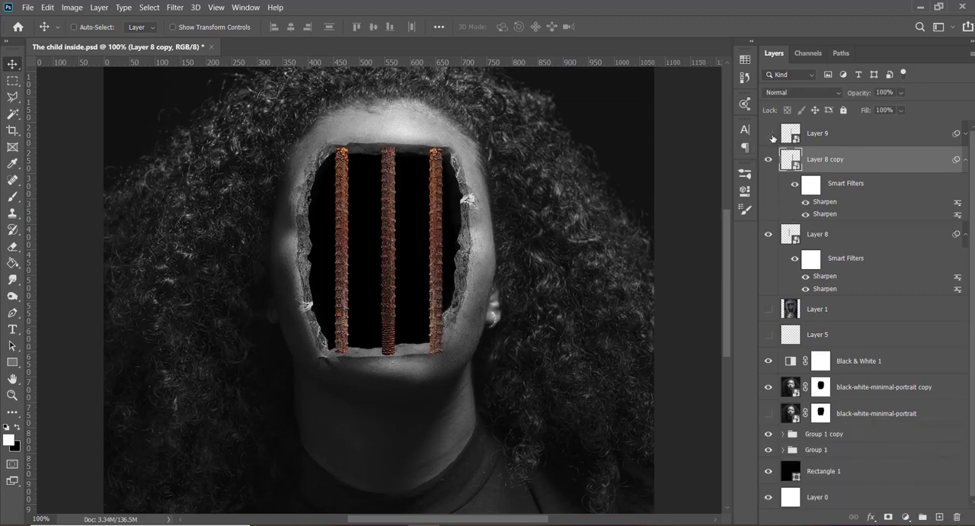
pyautogui.click(768, 134)
pyautogui.click(828, 134)
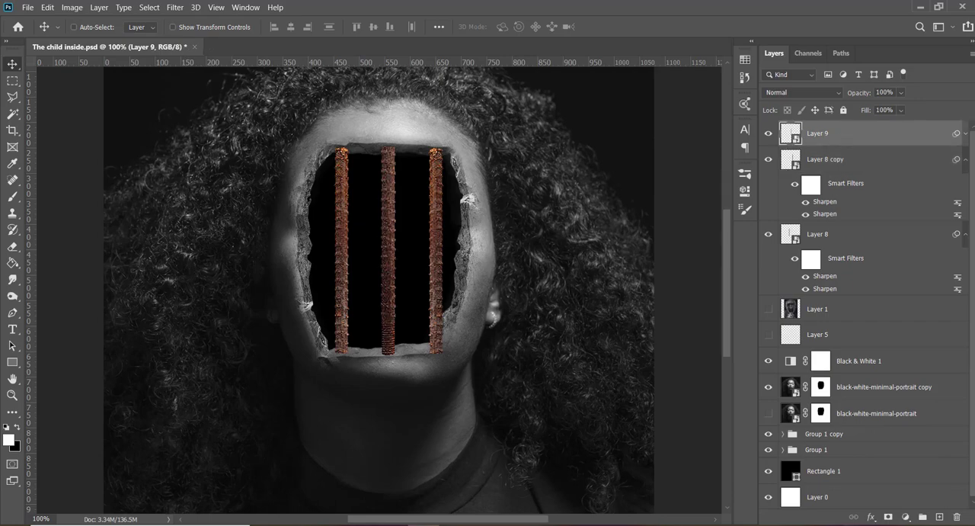
pyautogui.click(939, 517)
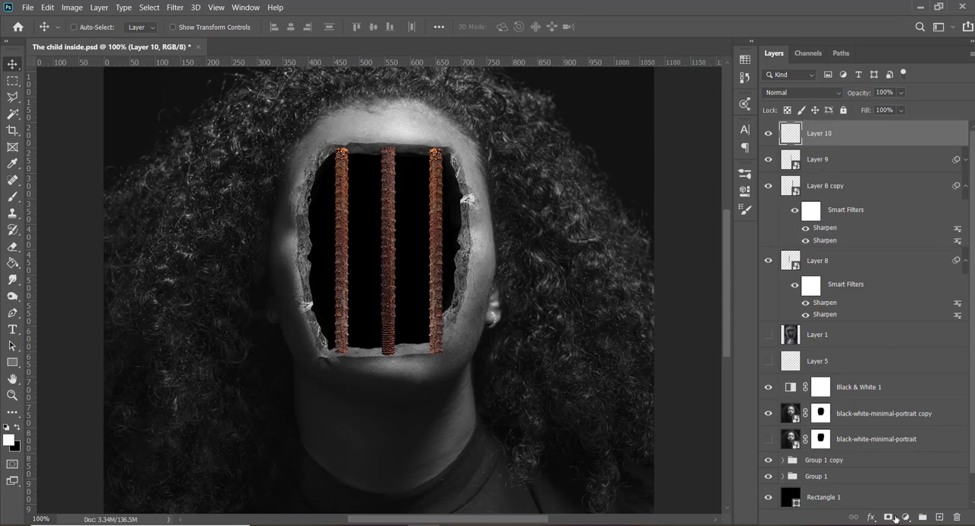
pyautogui.keyDown('alt'); pyautogui.click(818, 143); pyautogui.keyUp('alt')
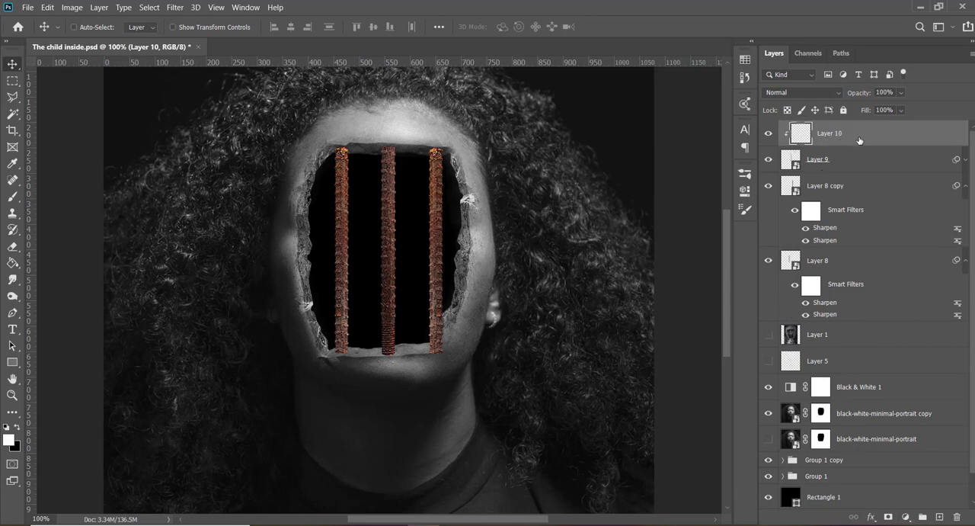
# - Move the three bar layers and the clipped Layer 10 beneath the Black & White 1 adjustment layer
pyautogui.keyDown('shift'); pyautogui.click(848, 280); pyautogui.keyUp('shift')
pyautogui.scroll(-1, 851, 229)
pyautogui.moveTo(853, 243); pyautogui.dragTo(852, 382)
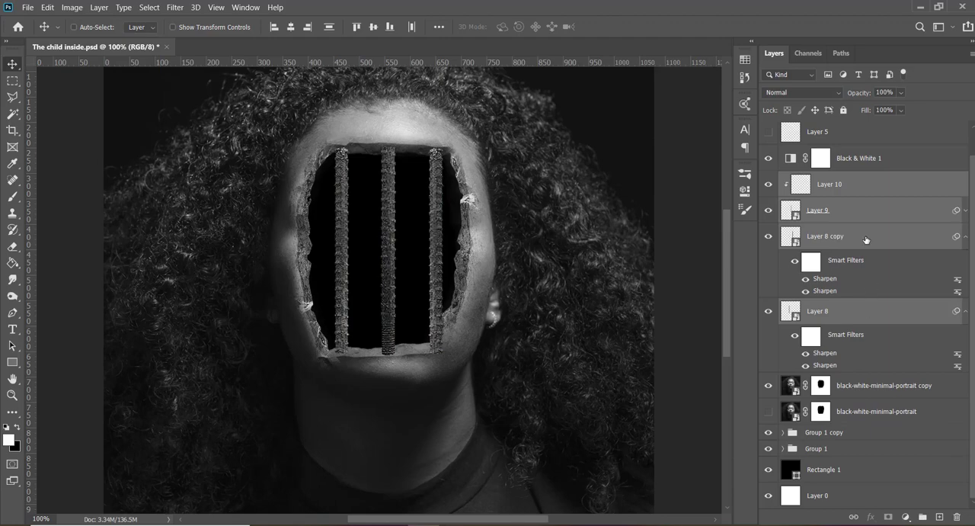
# - Paint black over the middle bar's upper end on Layer 10 at 100% brush opacity, and slightly lower that layer's opacity
pyautogui.click(839, 183)
pyautogui.press('b')
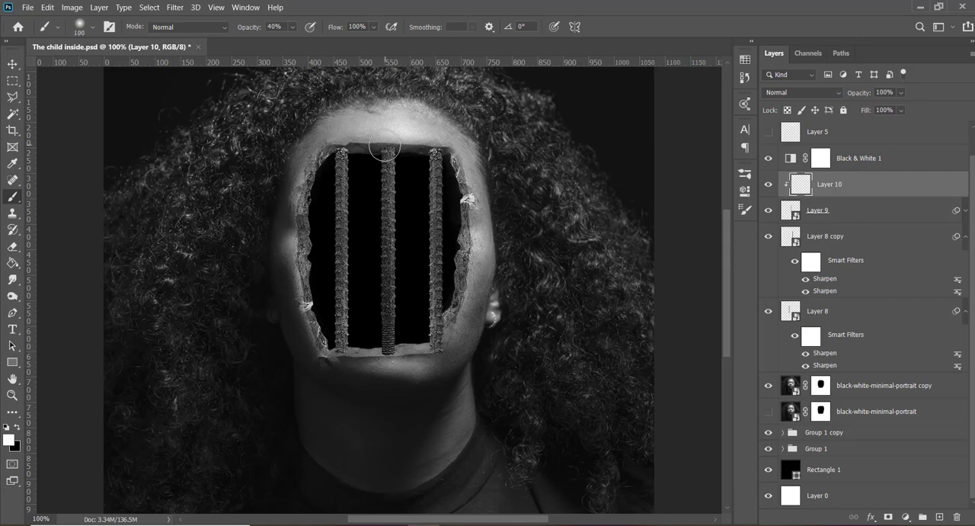
pyautogui.press('x')
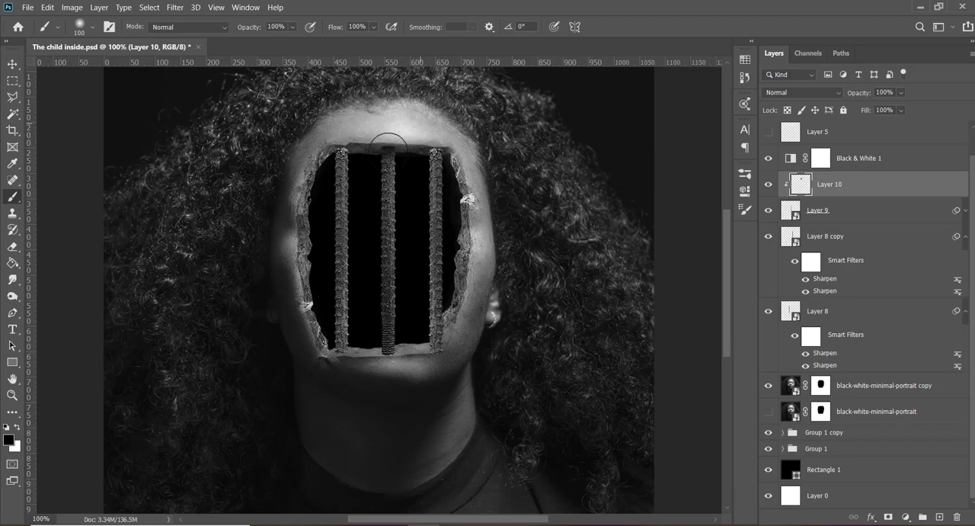
pyautogui.click(388, 155)
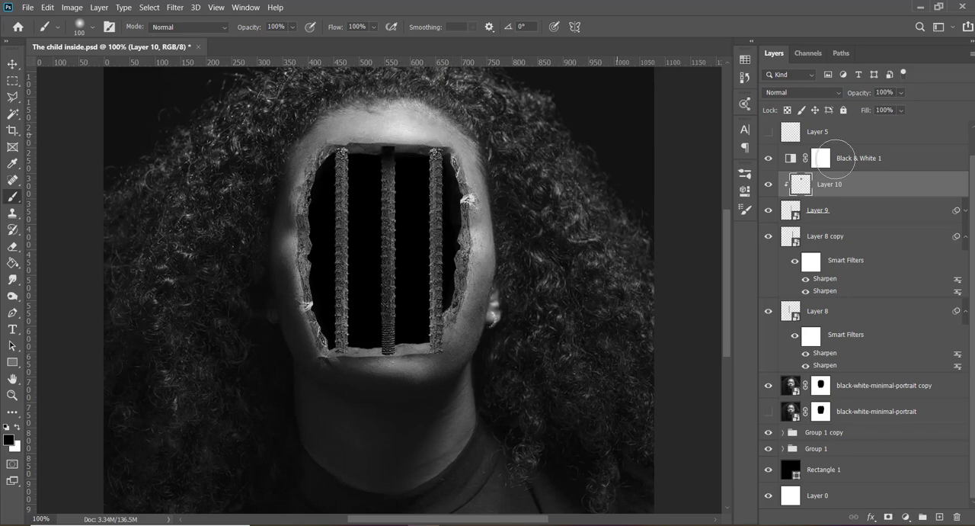
pyautogui.moveTo(862, 96); pyautogui.dragTo(856, 97)
# - Add a second empty layer clipped to Layer 9, slightly shorten the Layer 9 bar at its lower end, and reselect the new layer
pyautogui.click(814, 221)
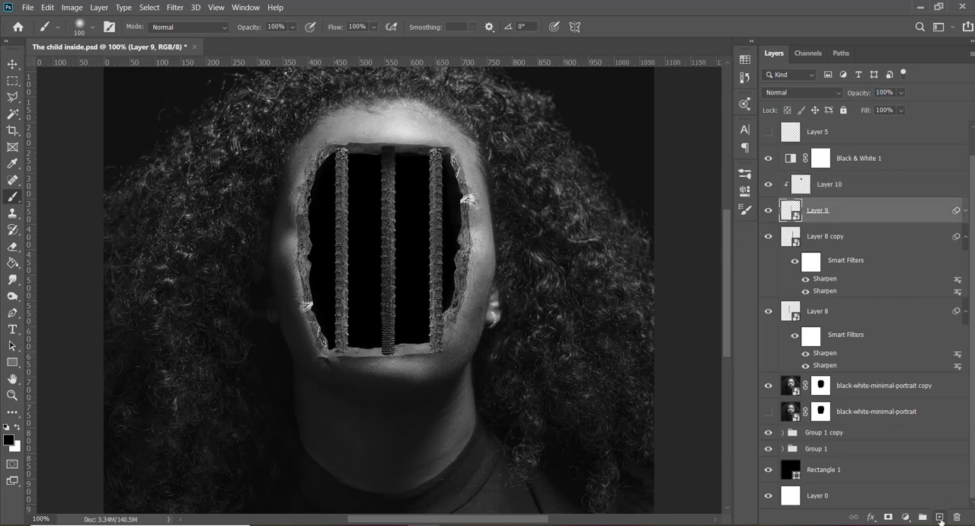
pyautogui.click(940, 518)
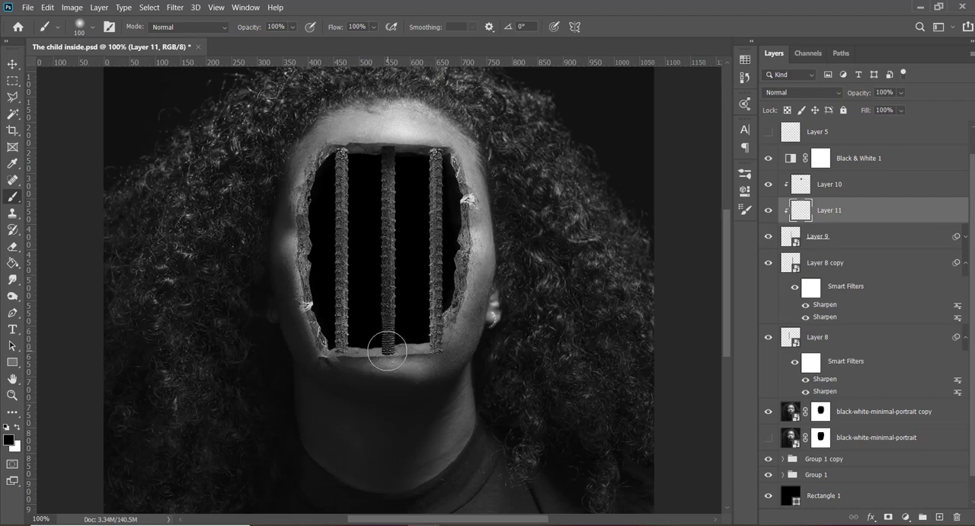
pyautogui.click(823, 245)
pyautogui.press('v')
pyautogui.hotkey('ctrl', 't')
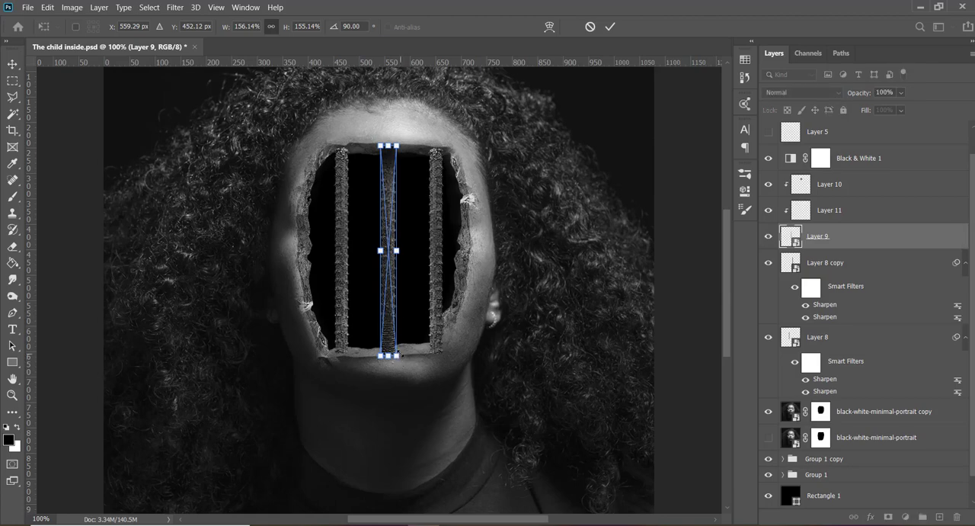
pyautogui.moveTo(401, 354); pyautogui.dragTo(400, 353)
pyautogui.press('Return')
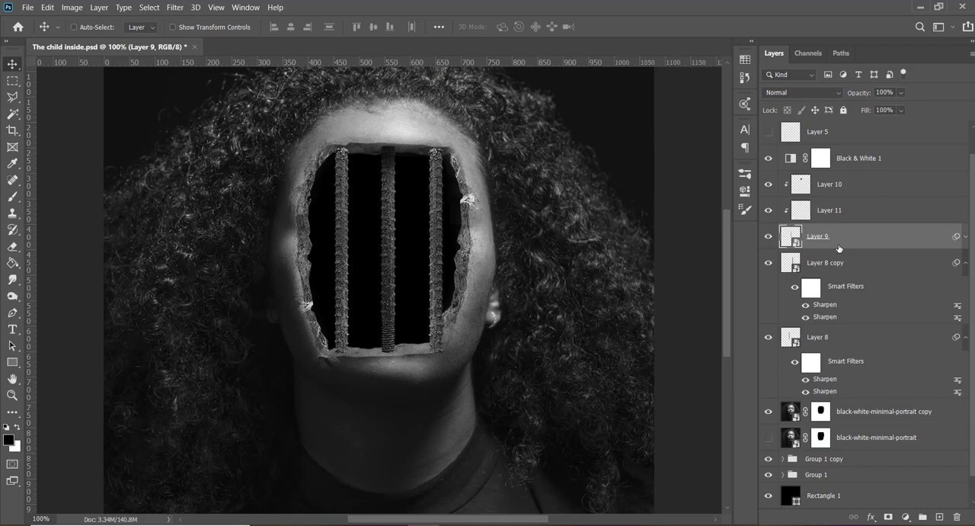
pyautogui.click(837, 212)
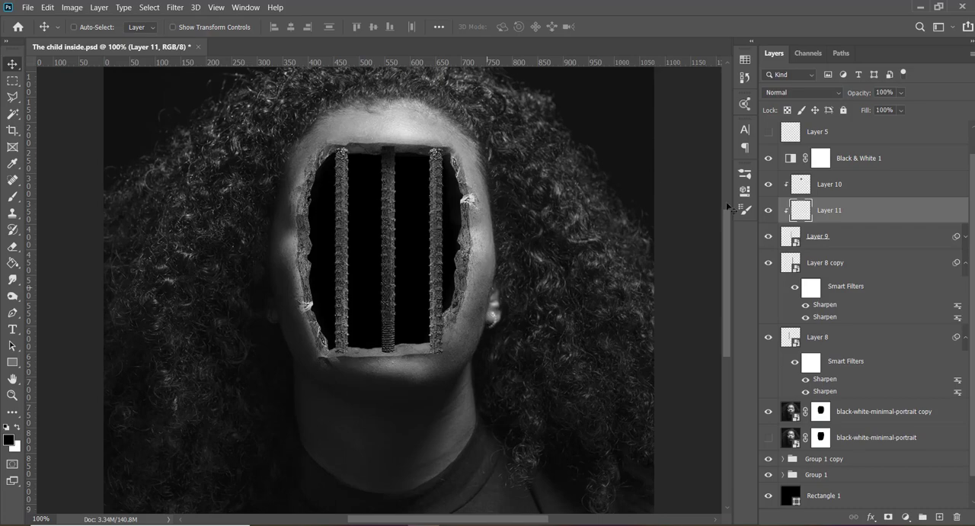
pyautogui.scroll(1, 935, 217)
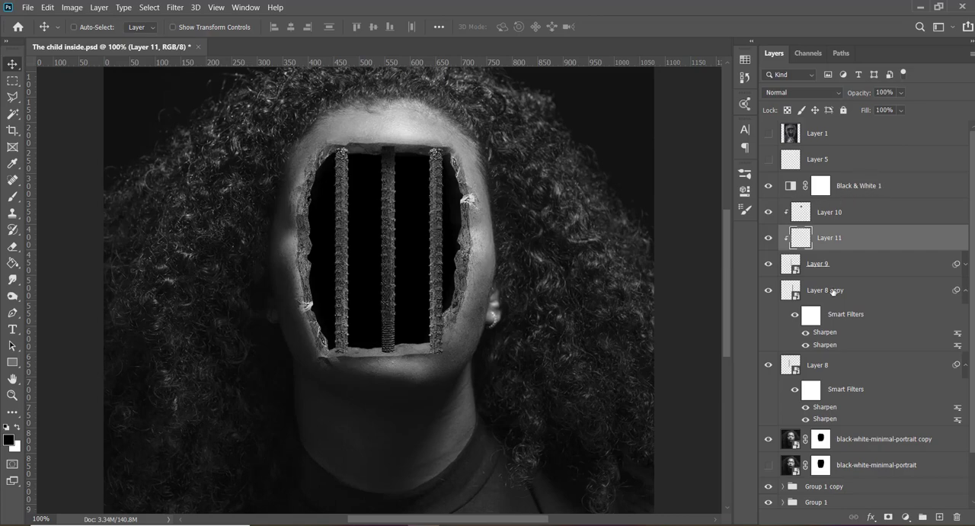
pyautogui.moveTo(828, 370); pyautogui.dragTo(833, 125)
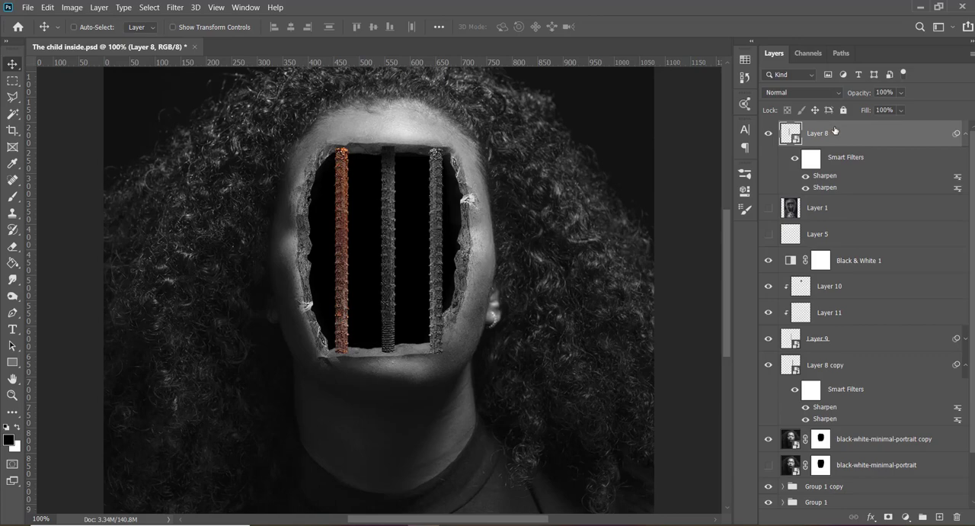
pyautogui.hotkey('ctrl', 'z')
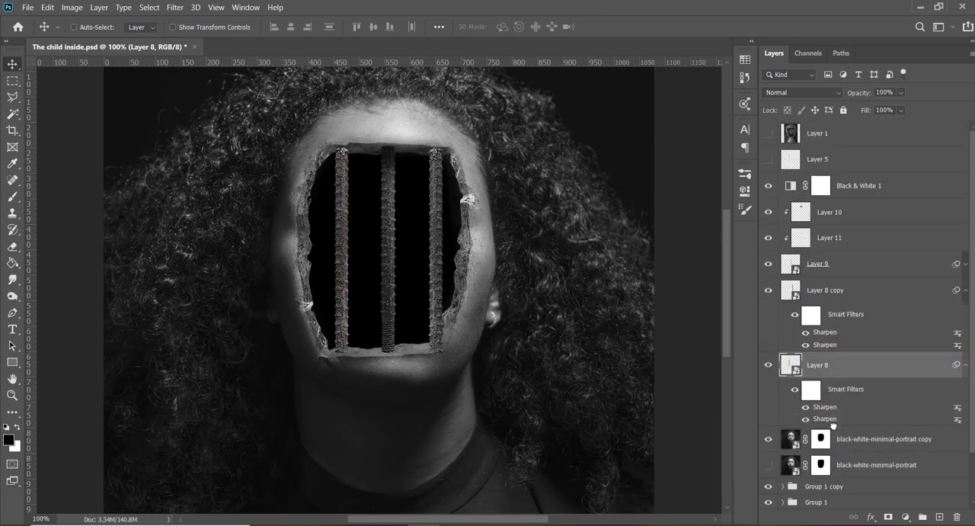
# - Paint black over the middle bar's lower end on Layer 11 and set that layer's opacity to 60%
pyautogui.click(847, 239)
pyautogui.press('b')
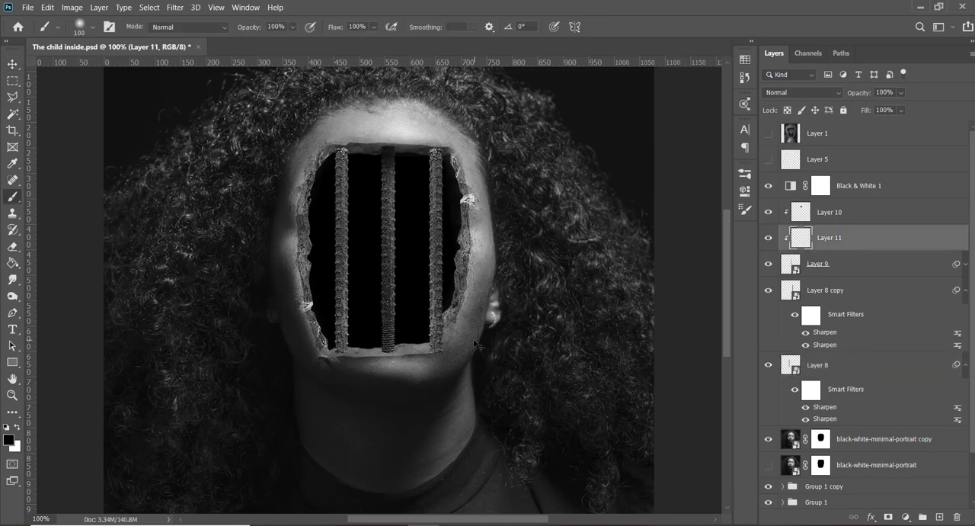
pyautogui.click(385, 355)
pyautogui.click(390, 337)
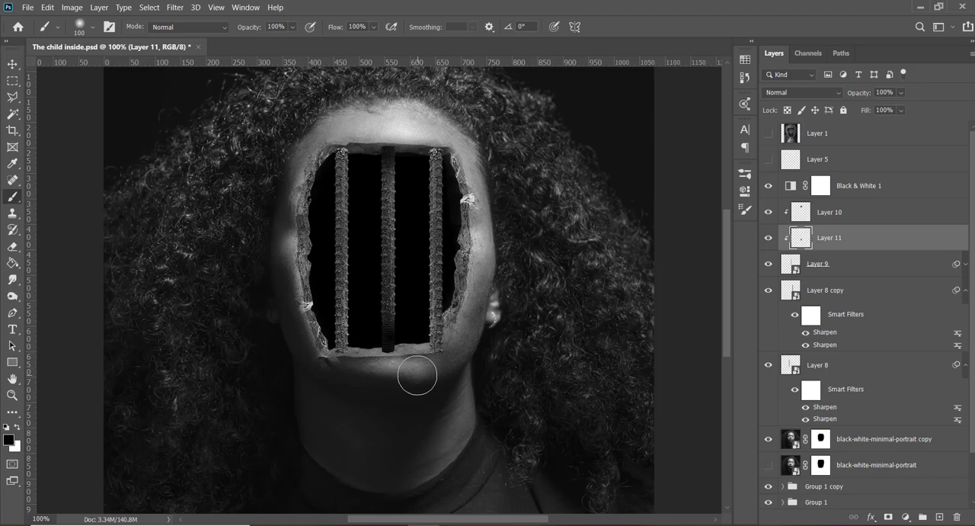
pyautogui.press('v')
pyautogui.press('6')
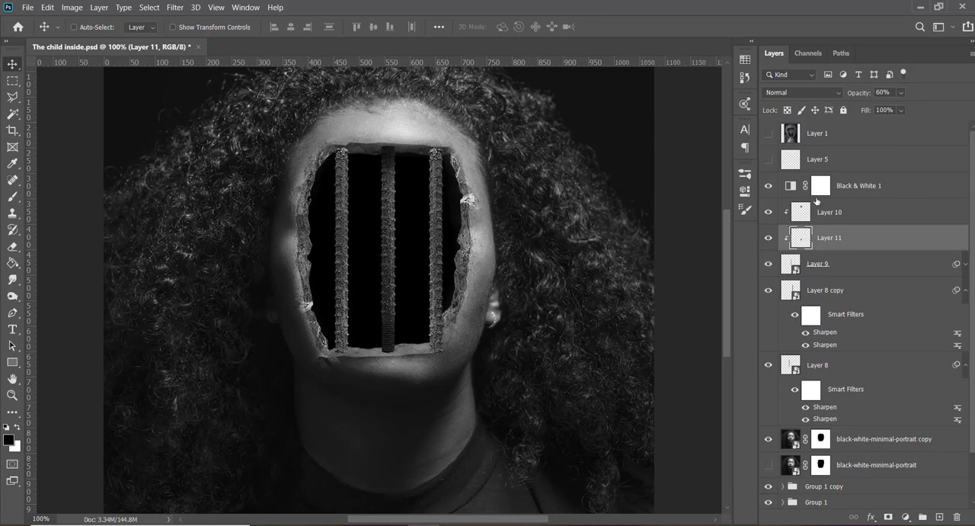
# - Add a layer mask to Layer 9 and activate the Brush tool for it
pyautogui.scroll(-2, 815, 244)
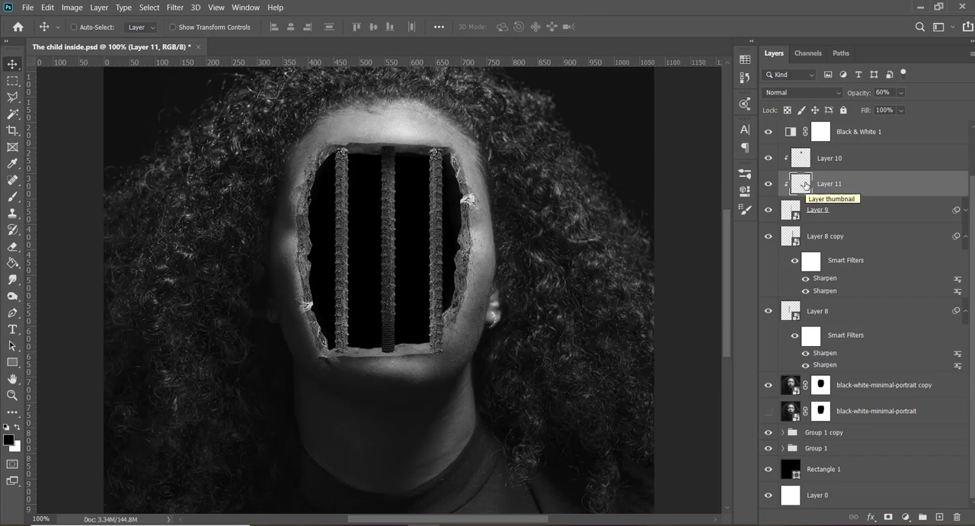
pyautogui.click(826, 218)
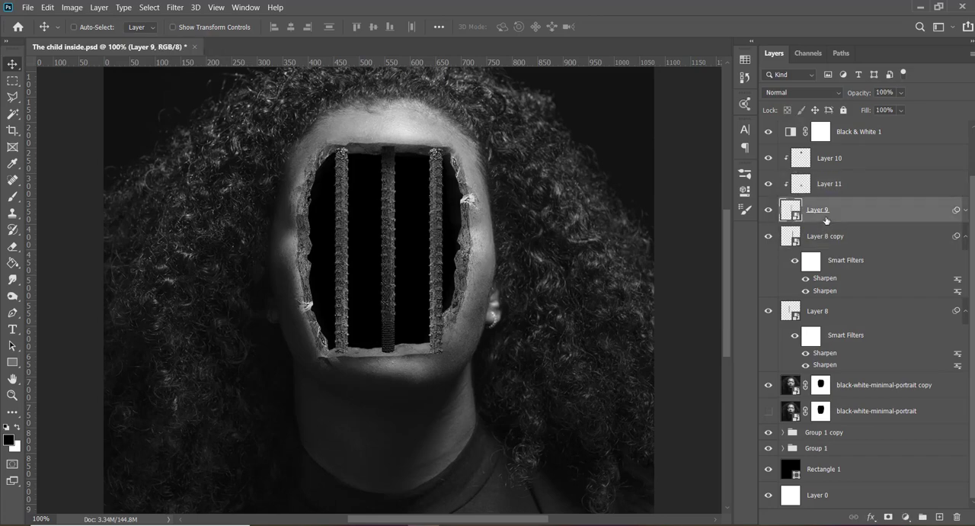
pyautogui.click(888, 517)
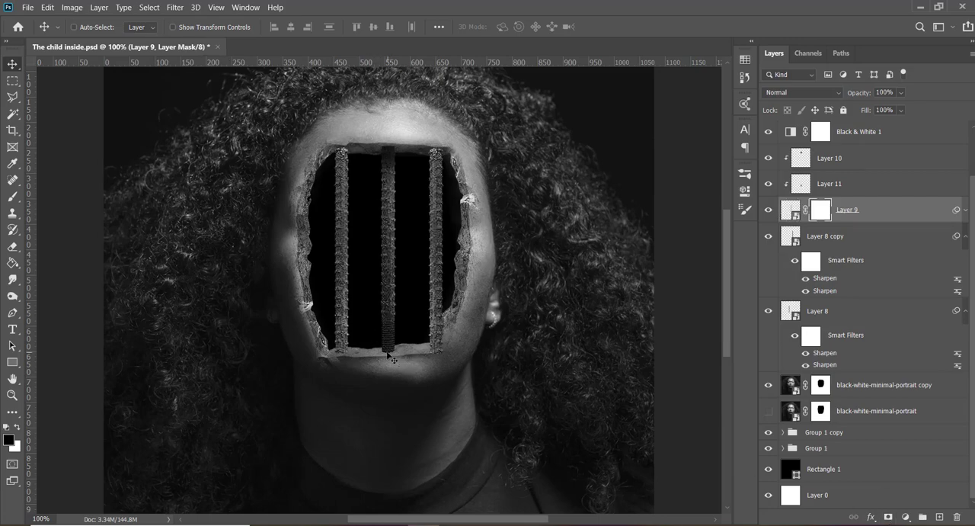
pyautogui.press('b')
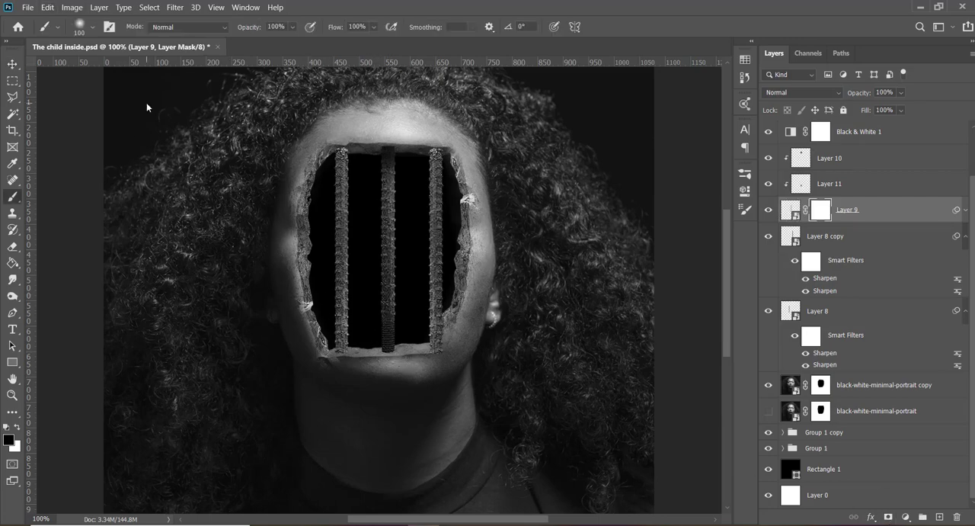
# - Try the dry media presets KYLE Ultimate Pencil Hard, KYLE Bonus Chunky Charcoal and Kyle's Ultimate Pastel Palooza, and look through the wet media brushes
pyautogui.click(94, 29)
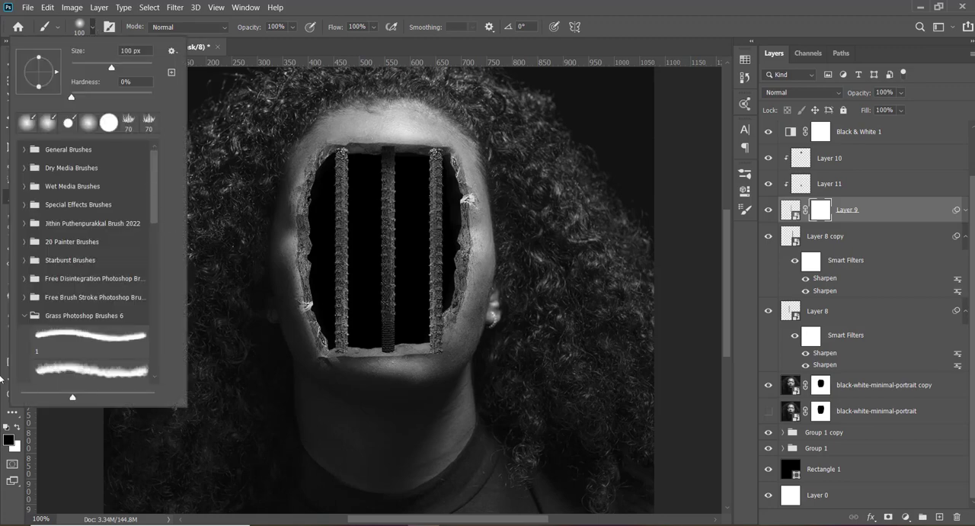
pyautogui.click(24, 315)
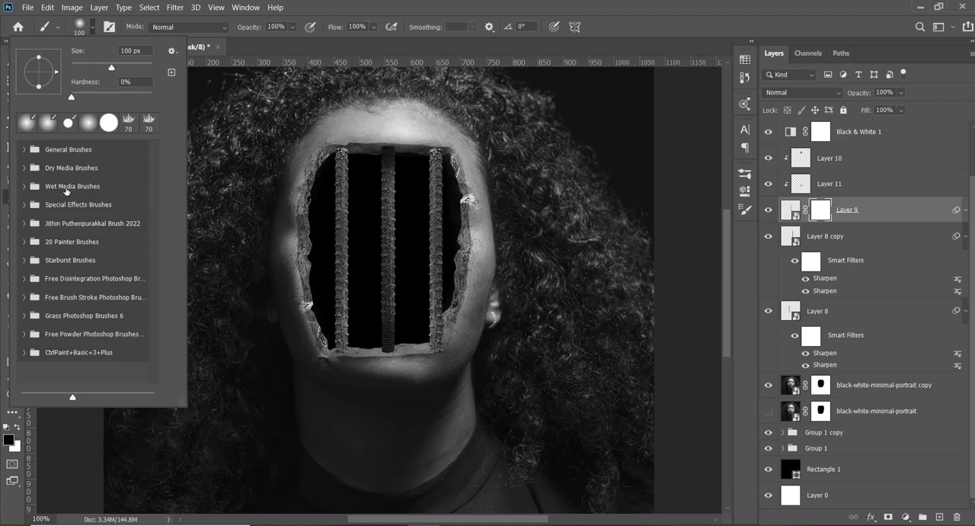
pyautogui.click(24, 168)
pyautogui.click(61, 201)
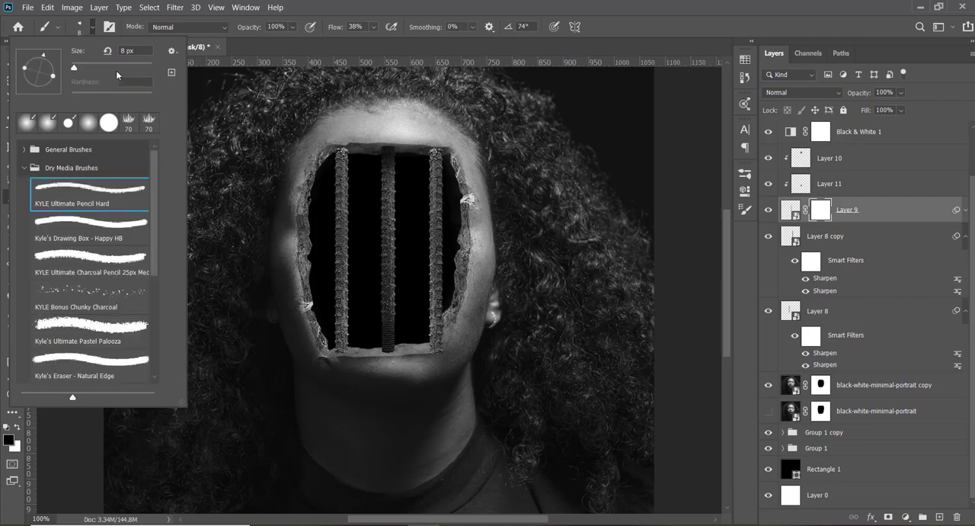
pyautogui.click(109, 67)
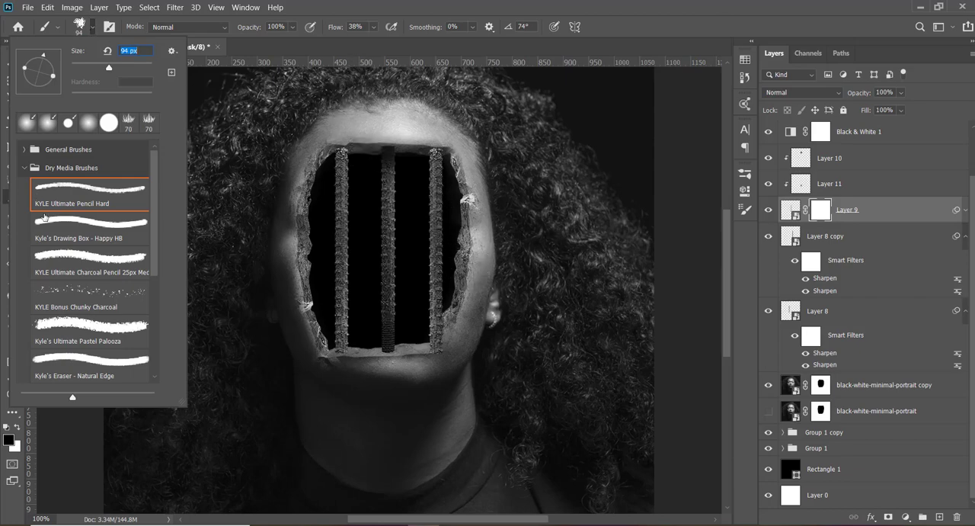
pyautogui.click(89, 299)
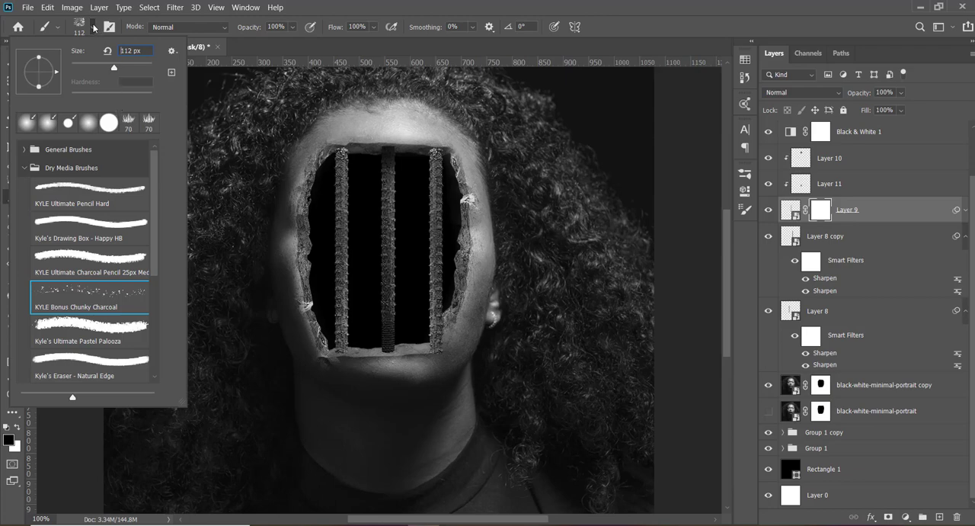
pyautogui.click(91, 342)
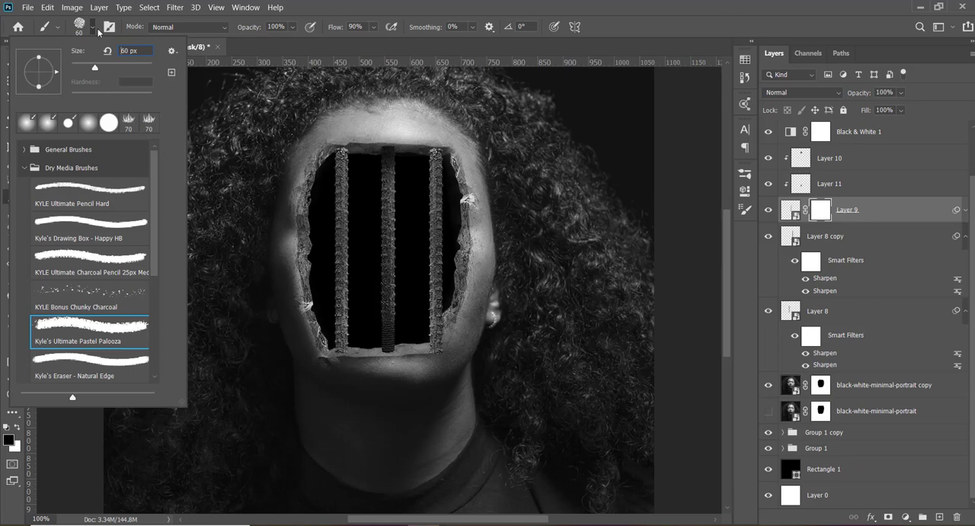
pyautogui.moveTo(154, 238); pyautogui.dragTo(160, 287)
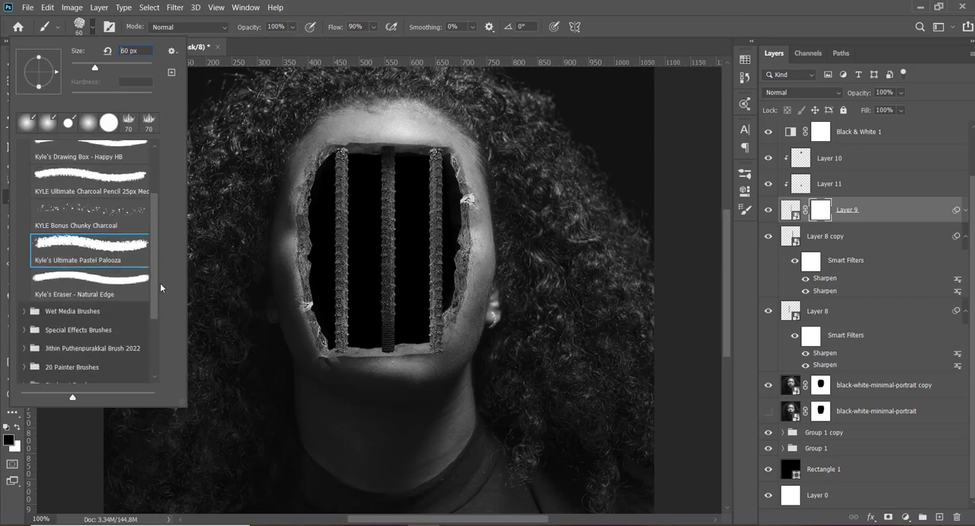
pyautogui.scroll(1, 114, 247)
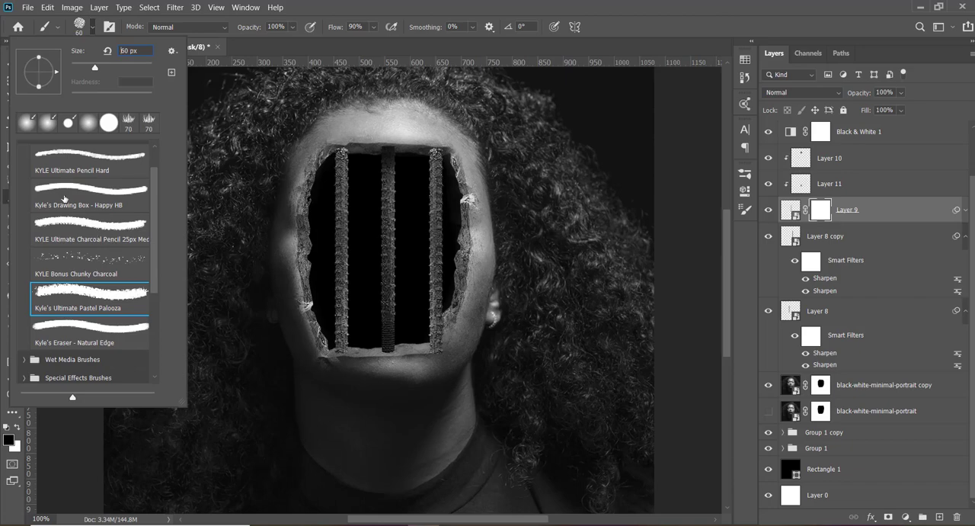
pyautogui.scroll(1, 64, 198)
pyautogui.click(24, 168)
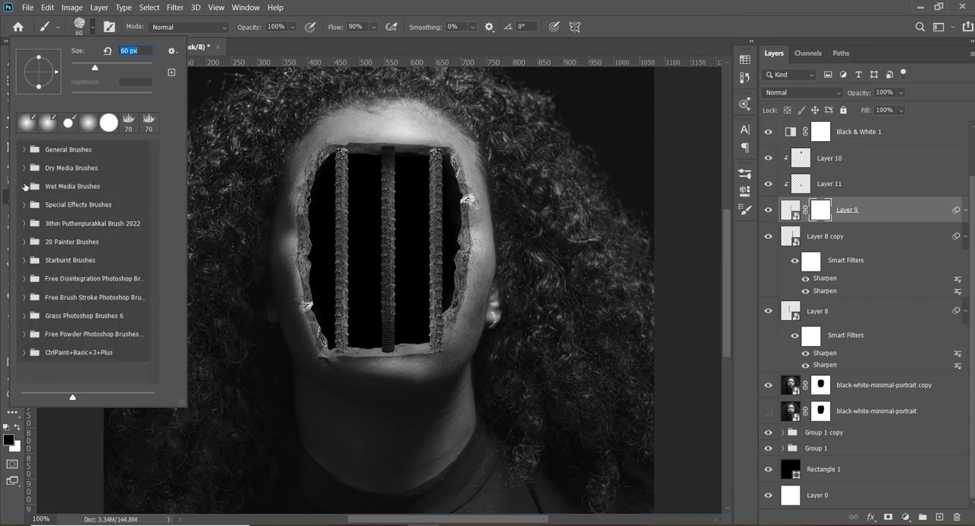
pyautogui.click(25, 186)
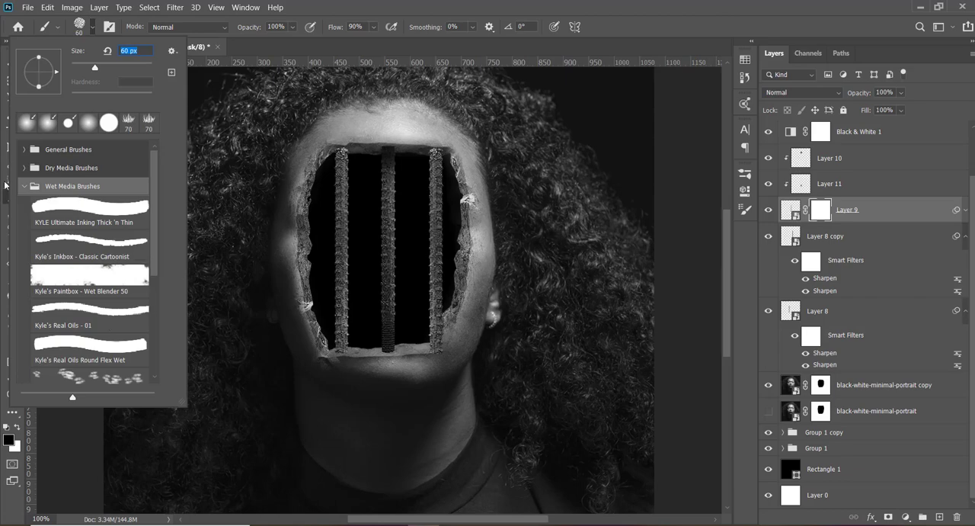
pyautogui.click(21, 186)
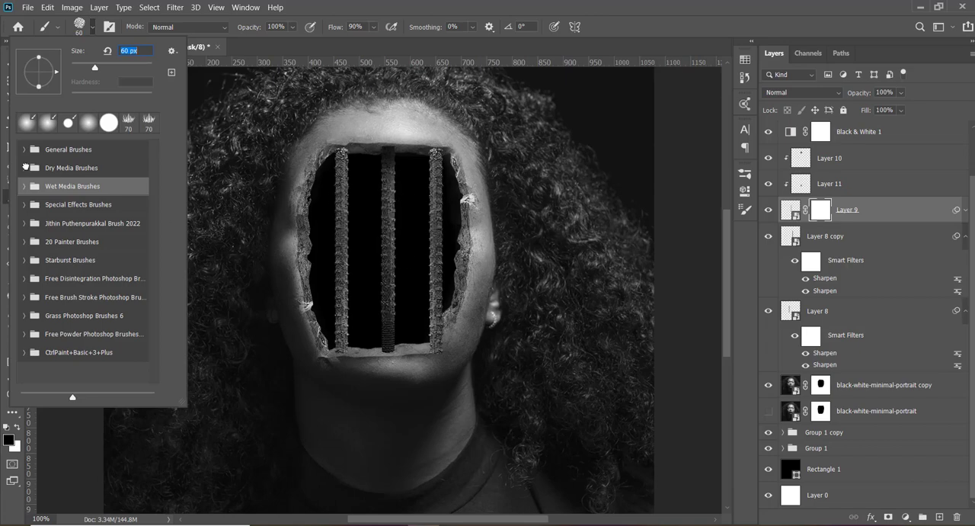
# - Choose the KYLE Ultimate Charcoal Pencil dry media brush at 25 px
pyautogui.click(24, 167)
pyautogui.click(84, 299)
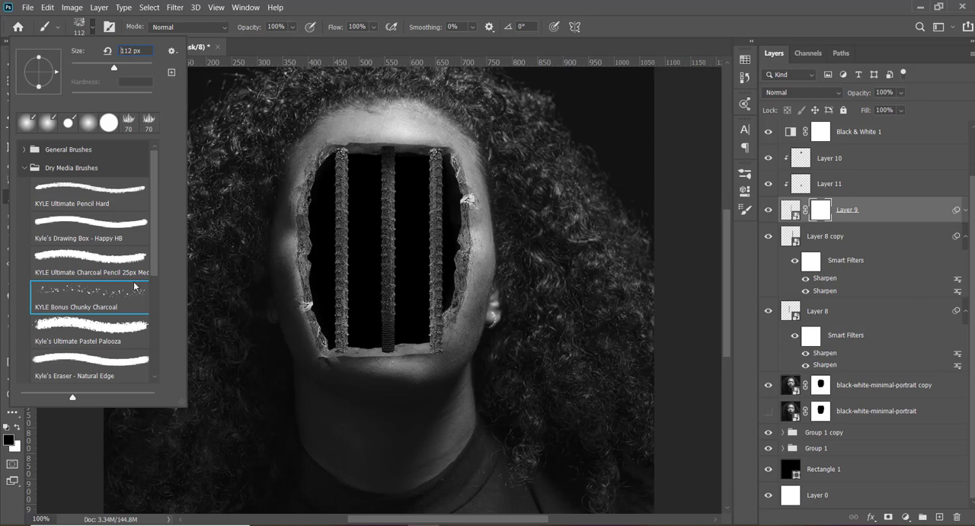
pyautogui.click(79, 364)
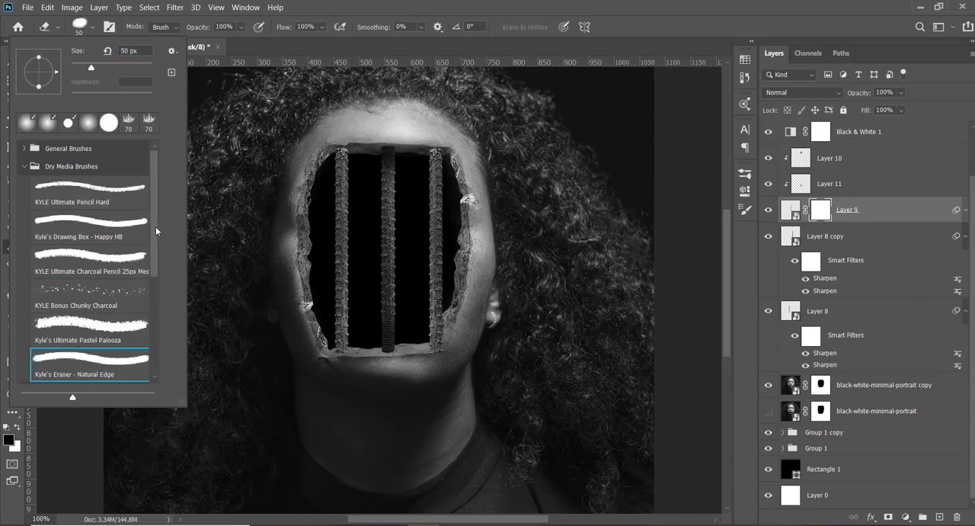
pyautogui.moveTo(156, 226)
pyautogui.mouseDown()
pyautogui.moveTo(155, 286)
pyautogui.moveTo(155, 235)
pyautogui.mouseUp()
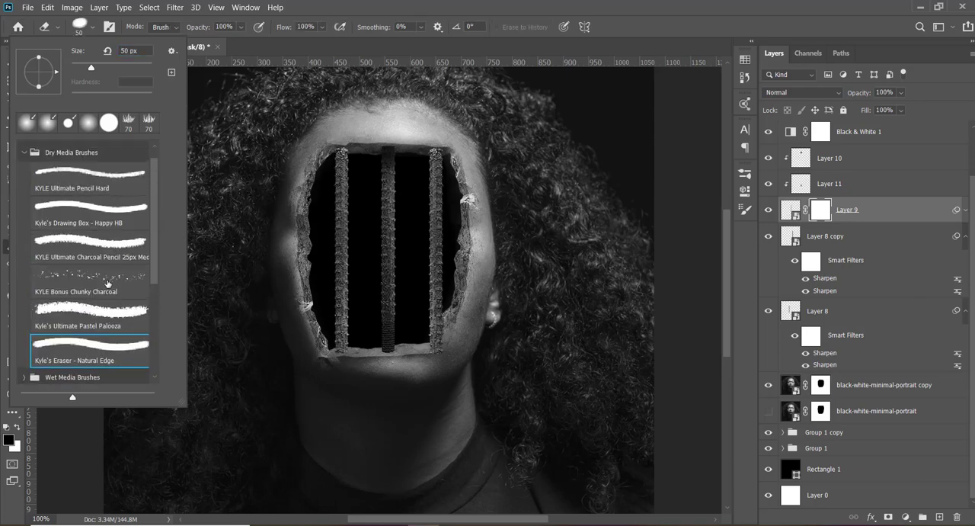
pyautogui.click(105, 248)
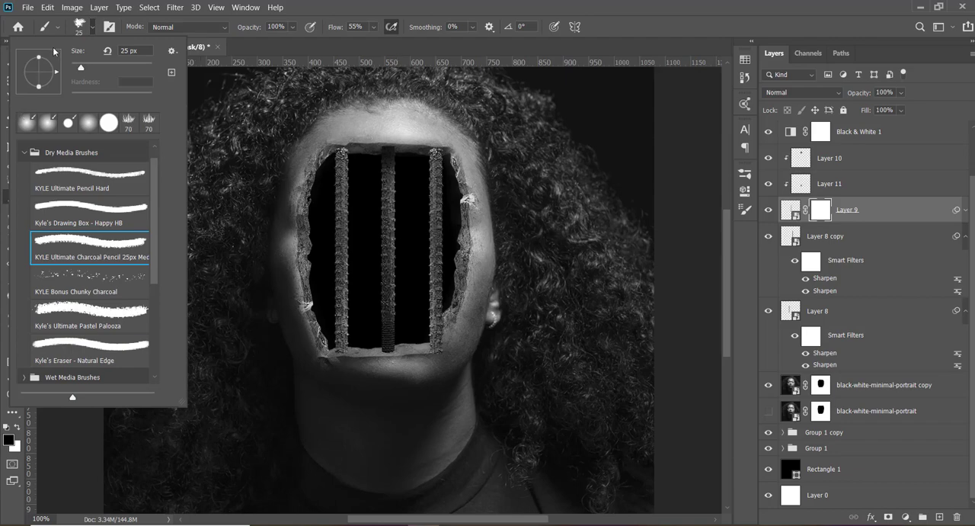
pyautogui.click(90, 32)
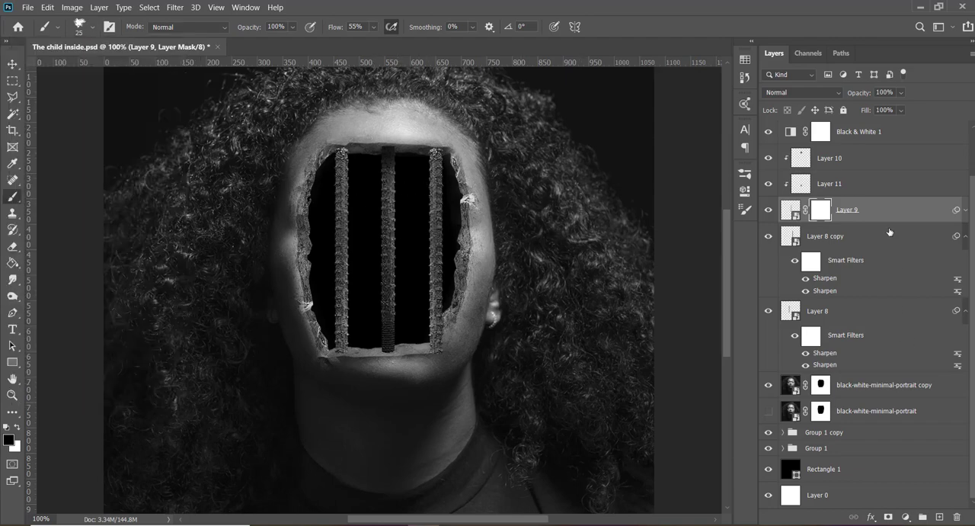
# - Release Layer 10 from its clipping, compare the image with and without its shading, and clip it back onto the Layer 9 bar
pyautogui.scroll(2, 889, 232)
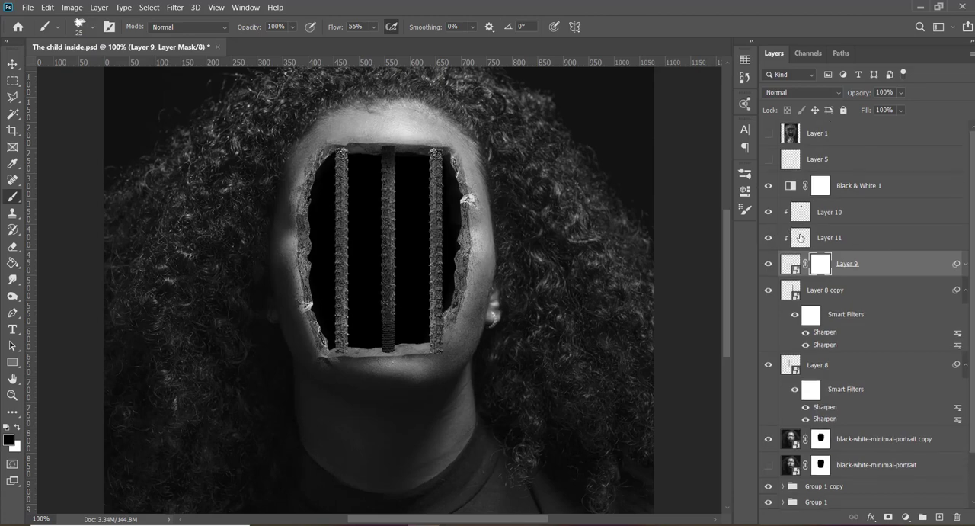
pyautogui.moveTo(804, 220); pyautogui.dragTo(802, 222)
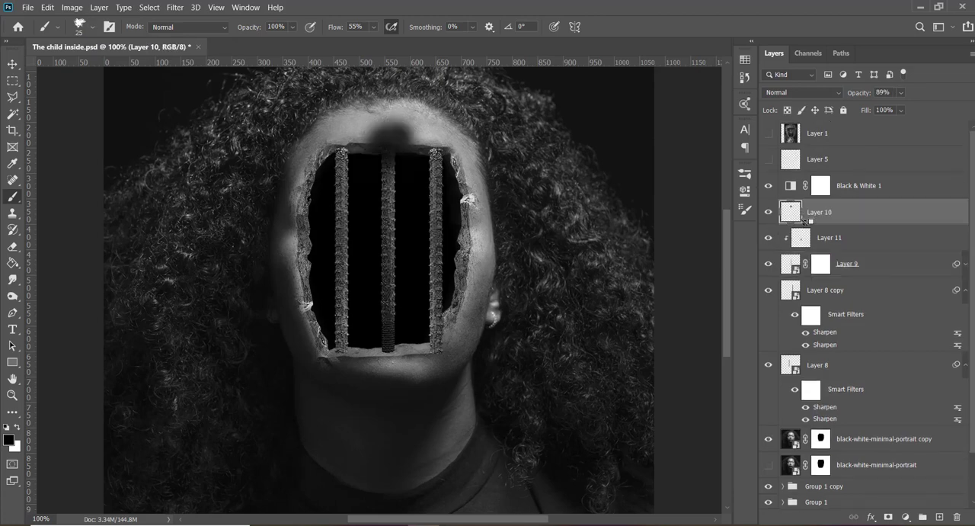
pyautogui.click(768, 214)
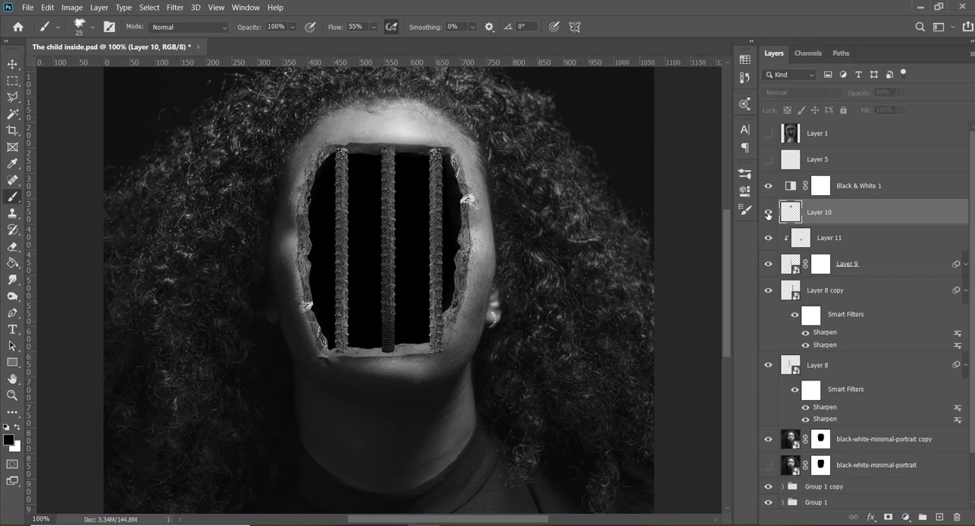
pyautogui.click(768, 214)
pyautogui.click(768, 214)
pyautogui.click(768, 215)
pyautogui.click(768, 213)
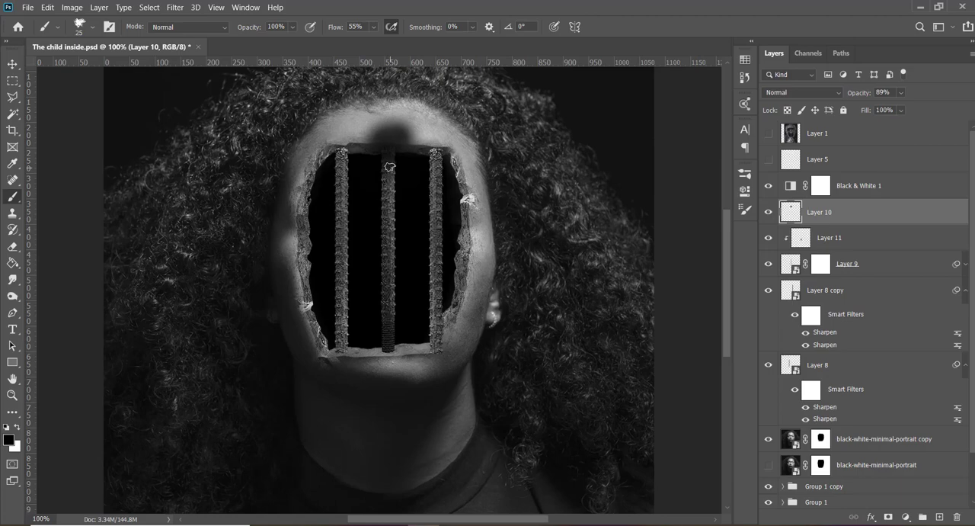
pyautogui.keyDown('alt'); pyautogui.click(820, 220); pyautogui.keyUp('alt')
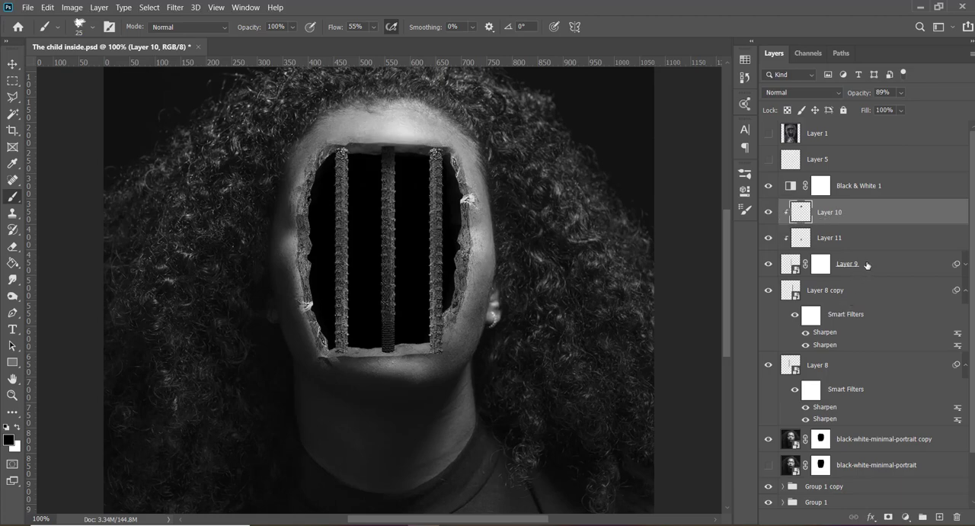
# - Hide and show Layer 9 to check which bar it holds, and select its layer mask
pyautogui.click(768, 264)
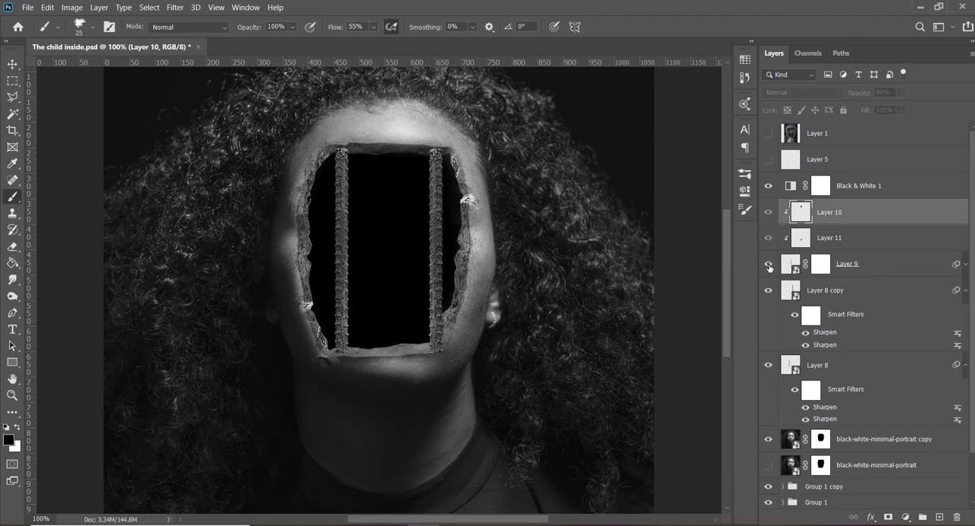
pyautogui.click(769, 264)
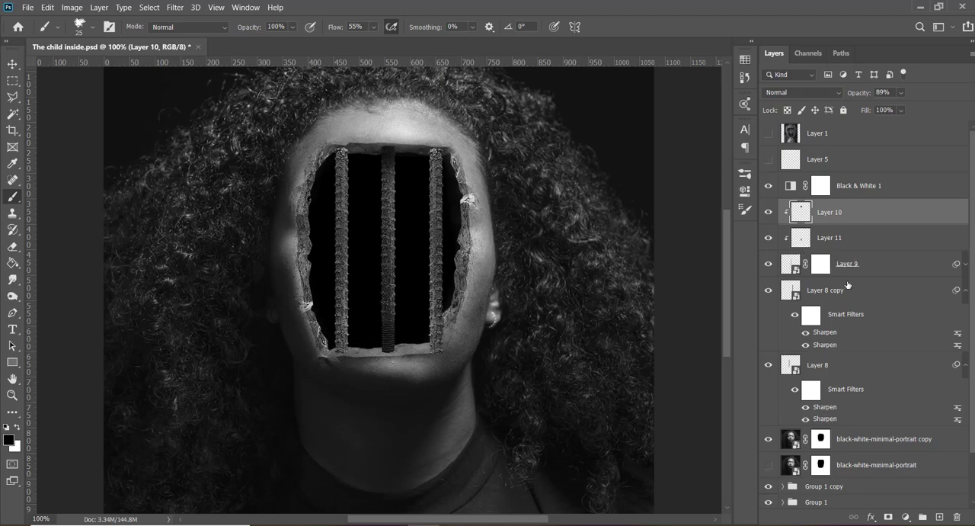
pyautogui.click(818, 267)
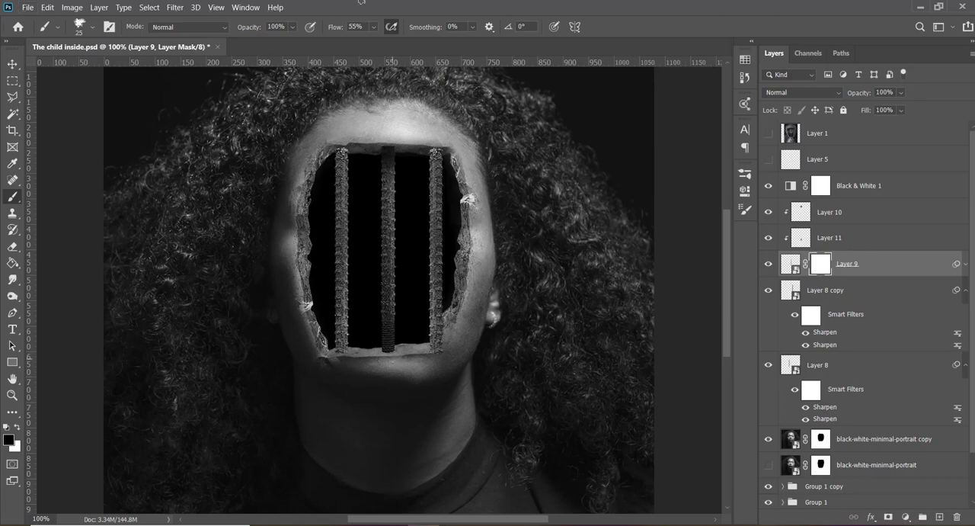
# - Set the charcoal brush's flow to 100% and turn off its Shape Dynamics, Texture, Dual Brush, Noise, Build-up, Smoothing and Spacing
pyautogui.moveTo(332, 30); pyautogui.dragTo(569, 48)
pyautogui.click(109, 28)
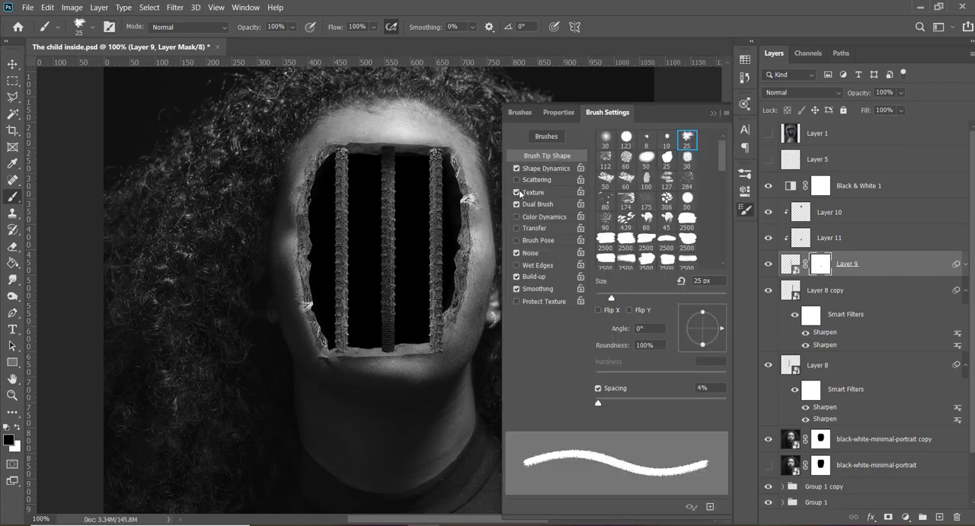
pyautogui.click(518, 192)
pyautogui.click(518, 204)
pyautogui.click(517, 252)
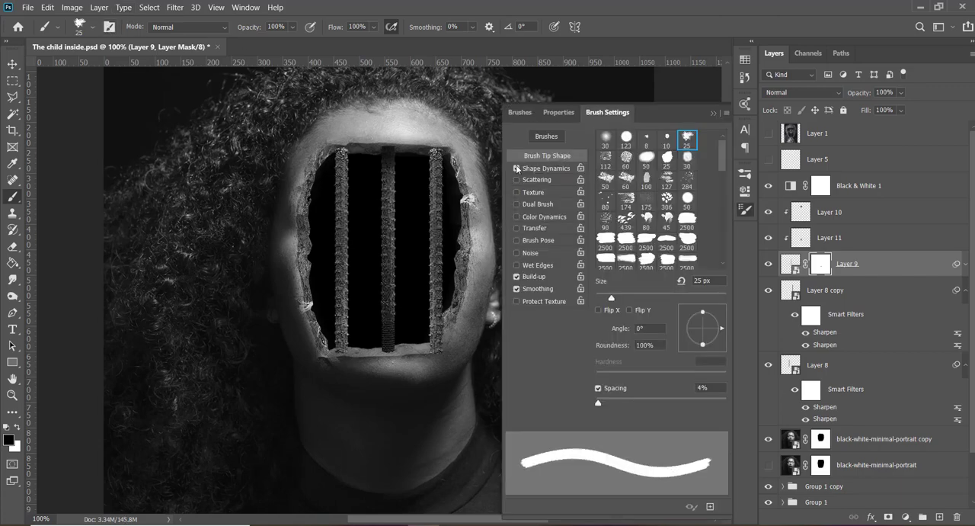
pyautogui.click(517, 167)
pyautogui.click(517, 288)
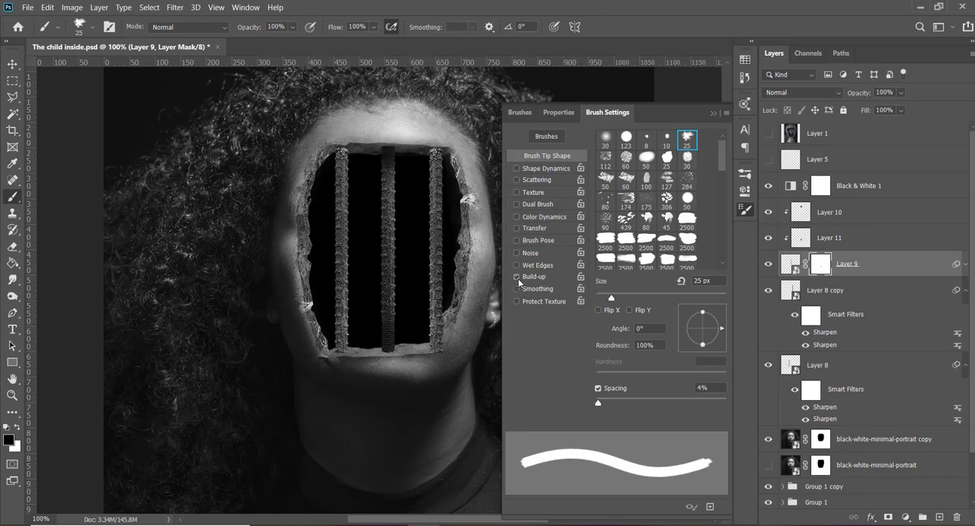
pyautogui.click(517, 277)
pyautogui.moveTo(601, 402); pyautogui.dragTo(593, 403)
pyautogui.click(597, 387)
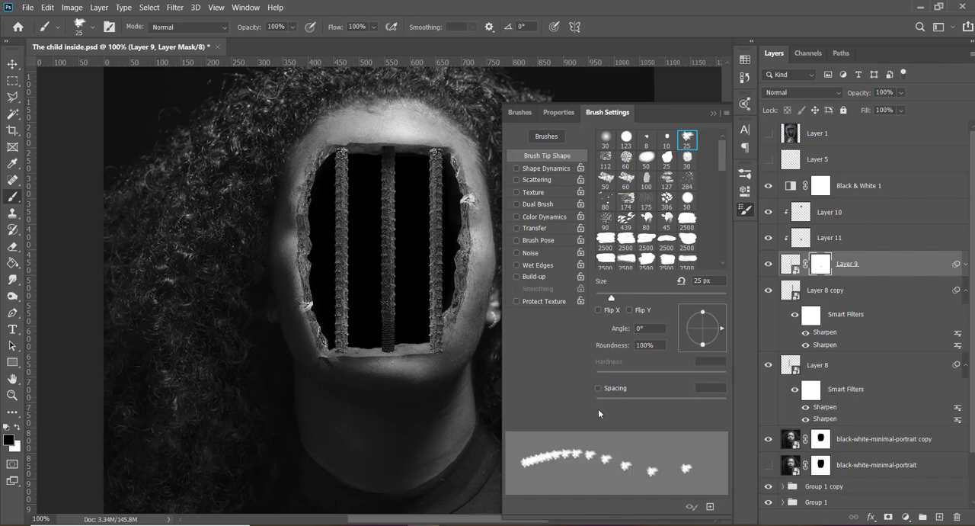
pyautogui.click(713, 113)
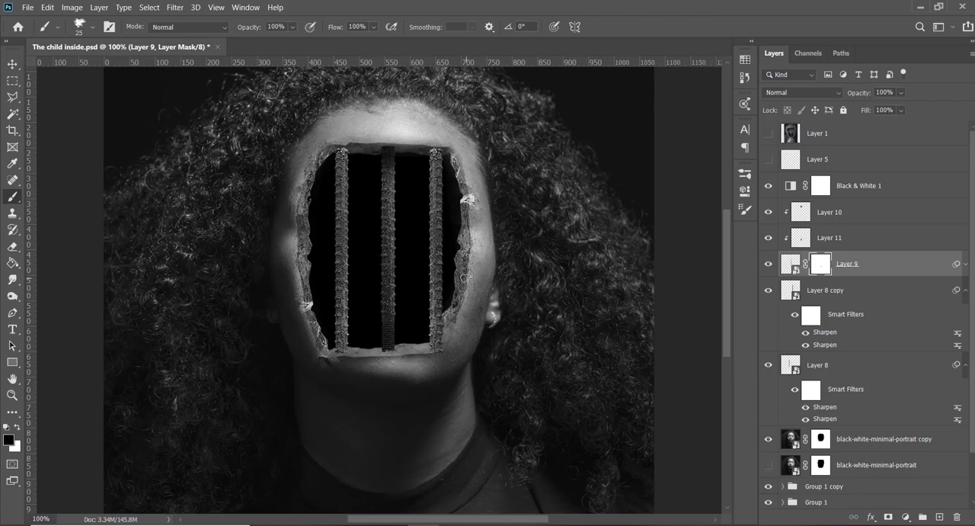
# - Select the right-hand bar's layer, Layer 8 copy, and add a layer mask to it
pyautogui.press('v')
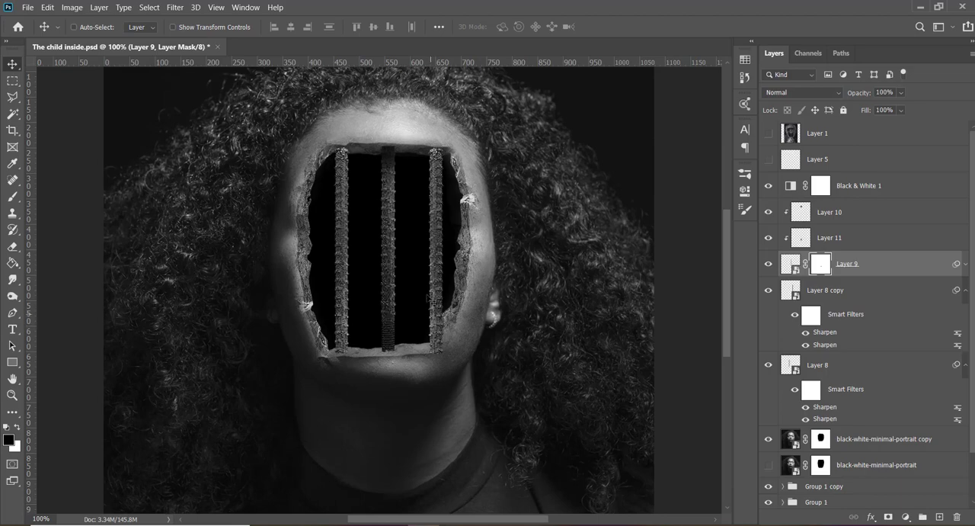
pyautogui.keyDown('ctrl'); pyautogui.click(438, 292); pyautogui.keyUp('ctrl')
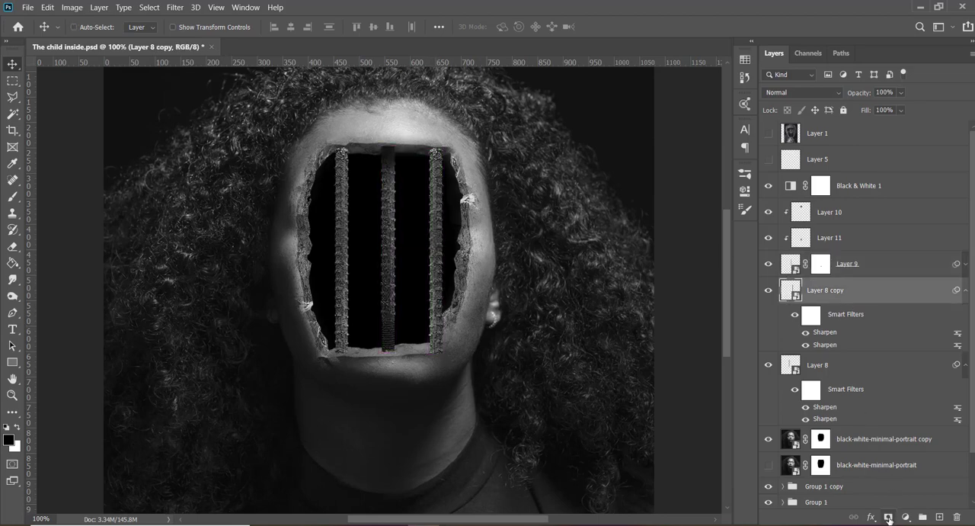
pyautogui.click(888, 517)
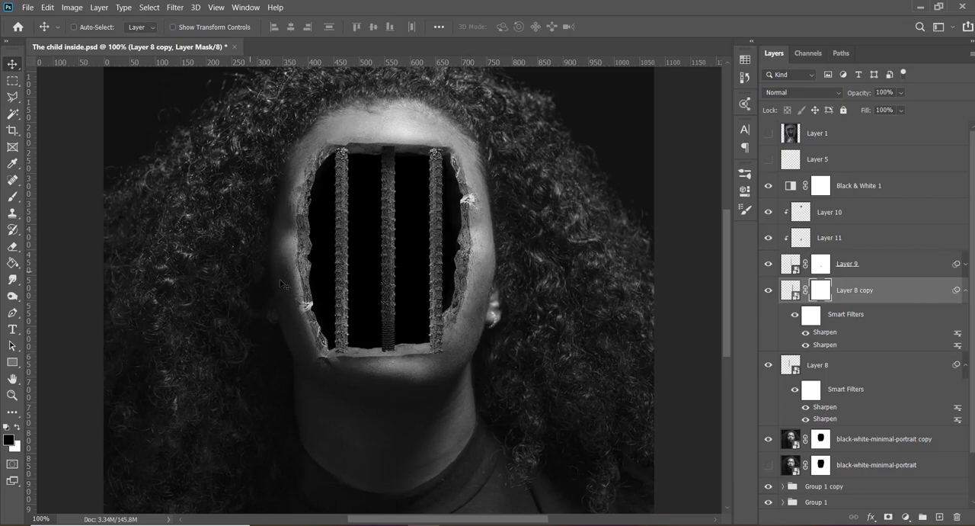
# - Mask out the foot of the right-hand bar on the Layer 8 copy mask with the 25 px charcoal brush in black
pyautogui.press('b')
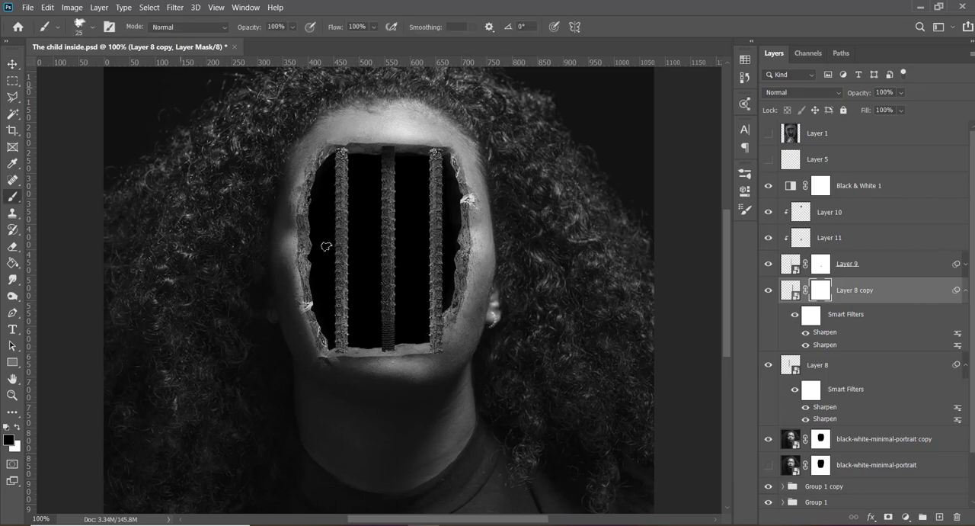
pyautogui.click(93, 28)
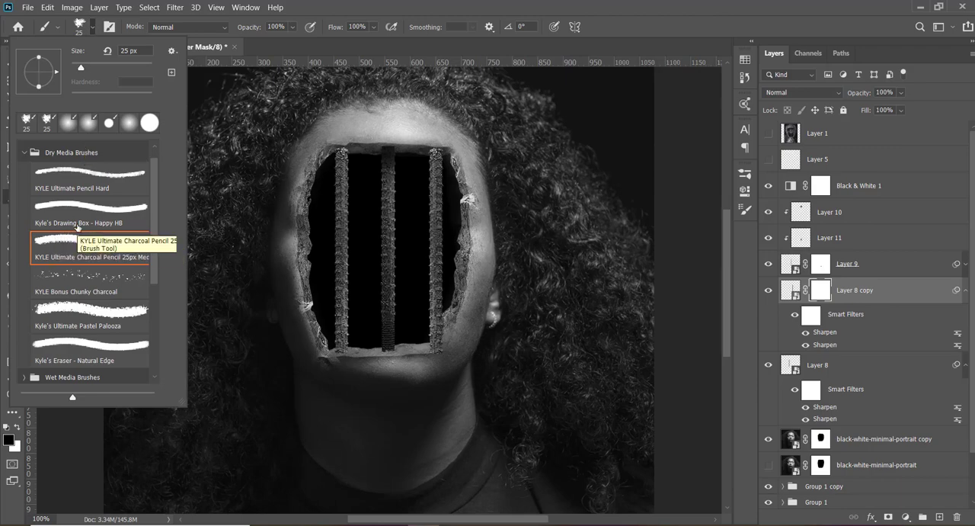
pyautogui.click(93, 27)
pyautogui.click(109, 27)
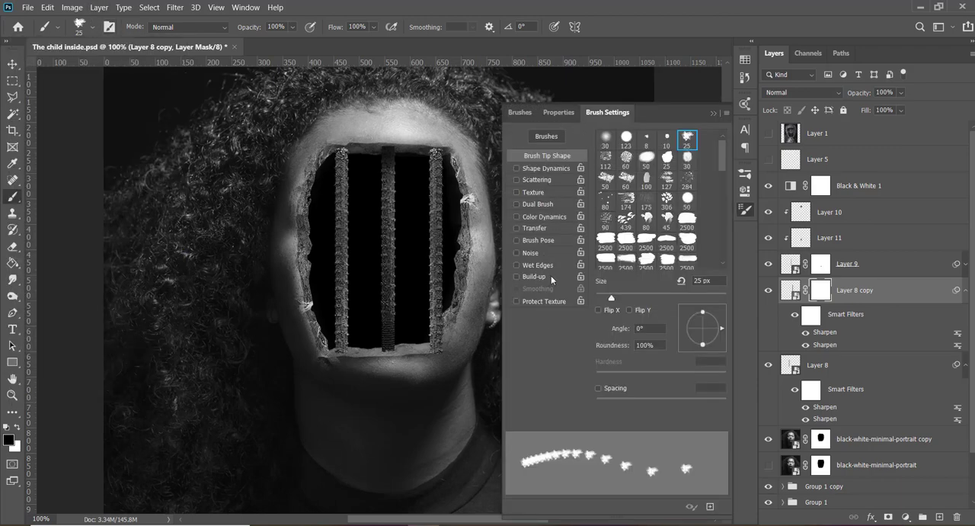
pyautogui.click(716, 113)
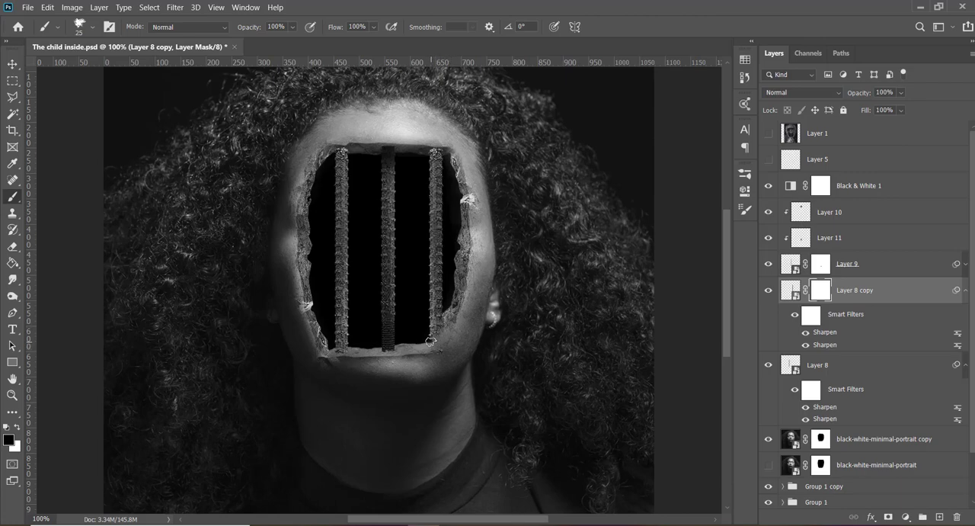
pyautogui.moveTo(431, 341)
pyautogui.mouseDown()
pyautogui.moveTo(443, 347)
pyautogui.moveTo(424, 354)
pyautogui.mouseUp()
pyautogui.press('x')
# - Add a new layer clipped to Layer 8 copy and shade the foot of the right-hand bar in black with a soft round brush
pyautogui.click(939, 516)
pyautogui.press('x')
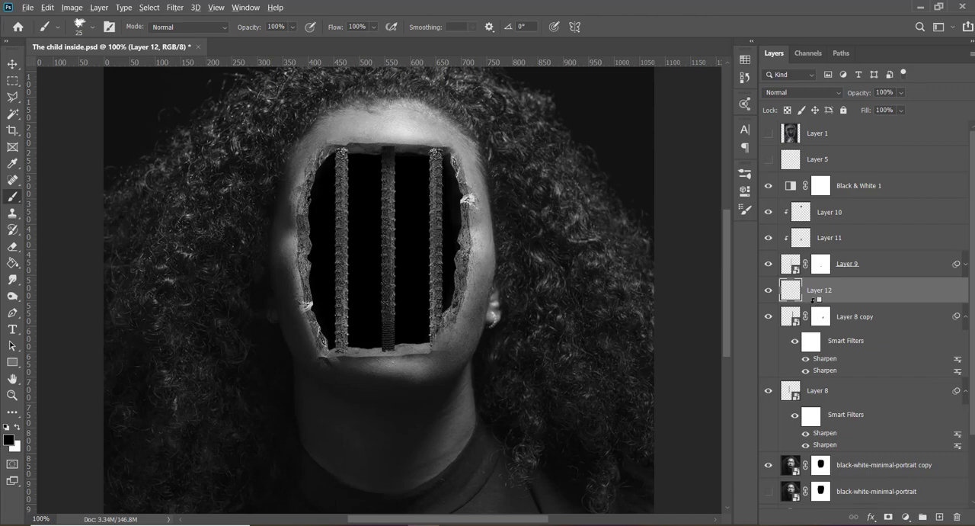
pyautogui.keyDown('alt'); pyautogui.click(813, 300); pyautogui.keyUp('alt')
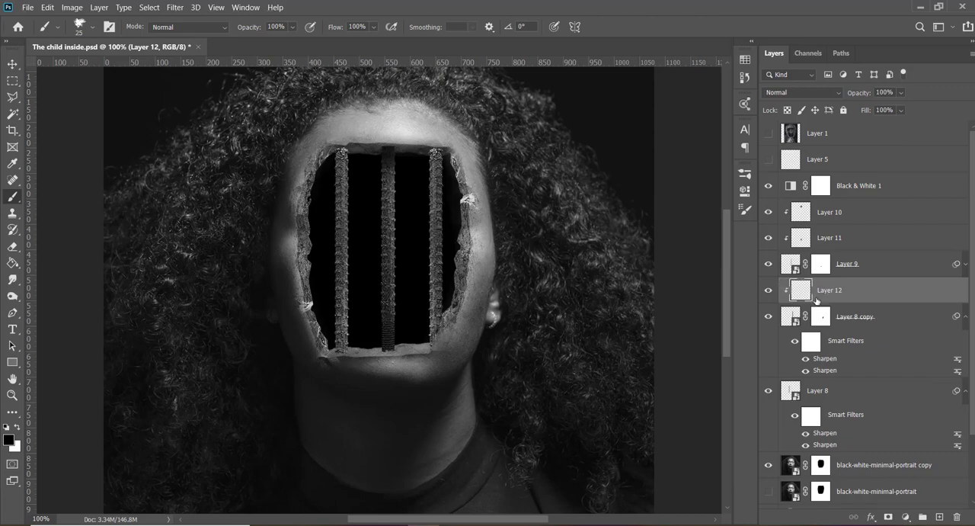
pyautogui.click(93, 27)
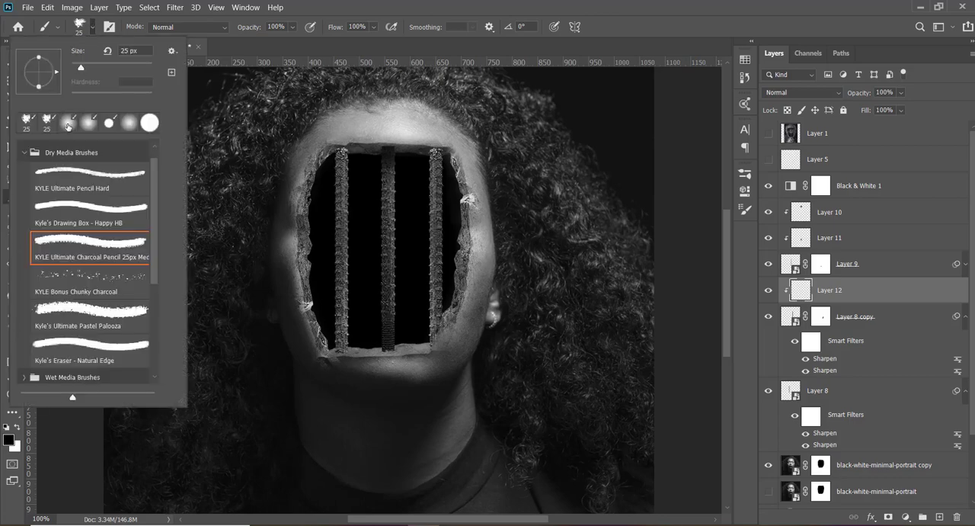
pyautogui.click(67, 122)
pyautogui.click(92, 29)
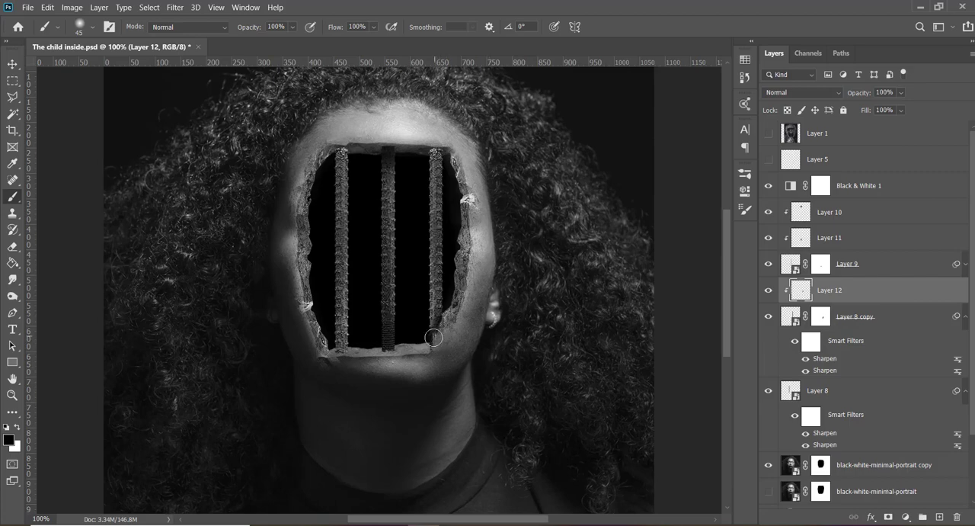
# - Refine the foot of the right-hand bar on the Layer 8 copy mask with the charcoal brush at 10 px in white
pyautogui.click(819, 324)
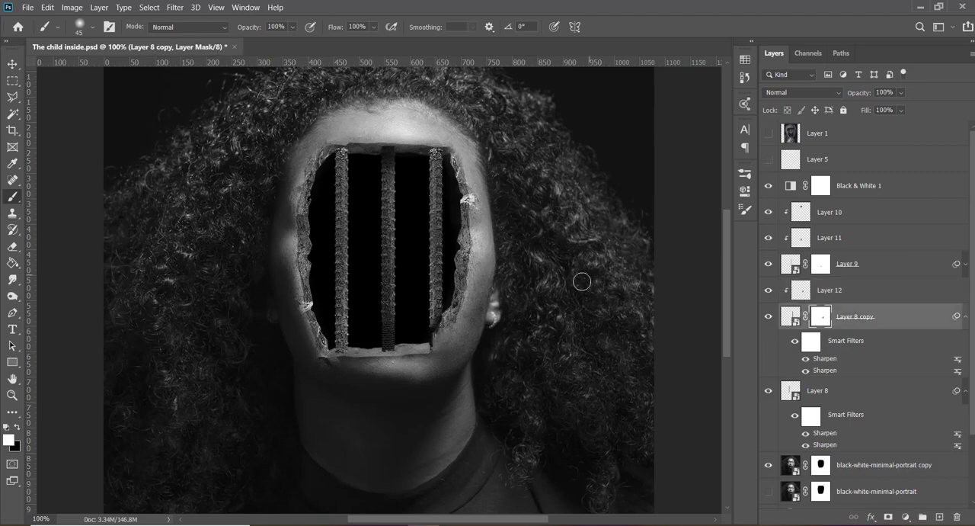
pyautogui.click(92, 28)
pyautogui.click(50, 122)
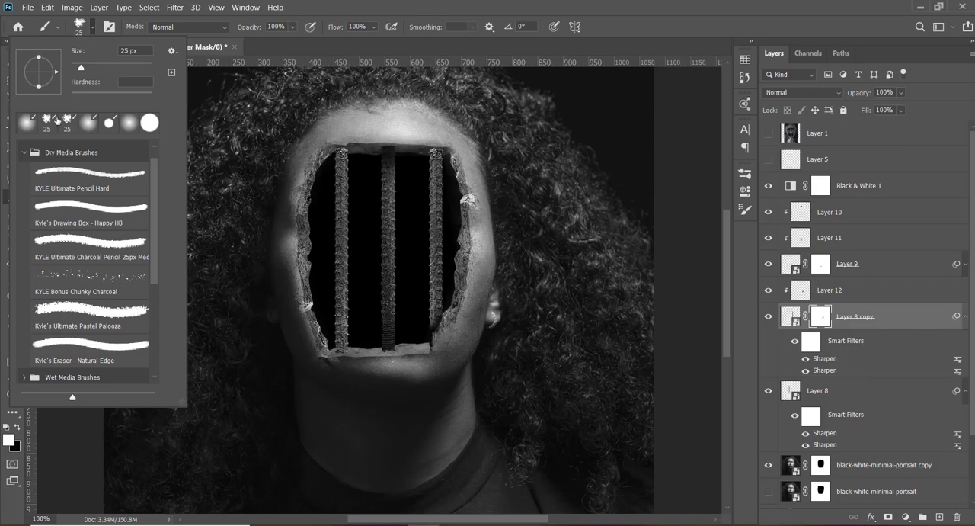
pyautogui.hotkey('ctrl', '+')
pyautogui.hotkey('ctrl', '+')
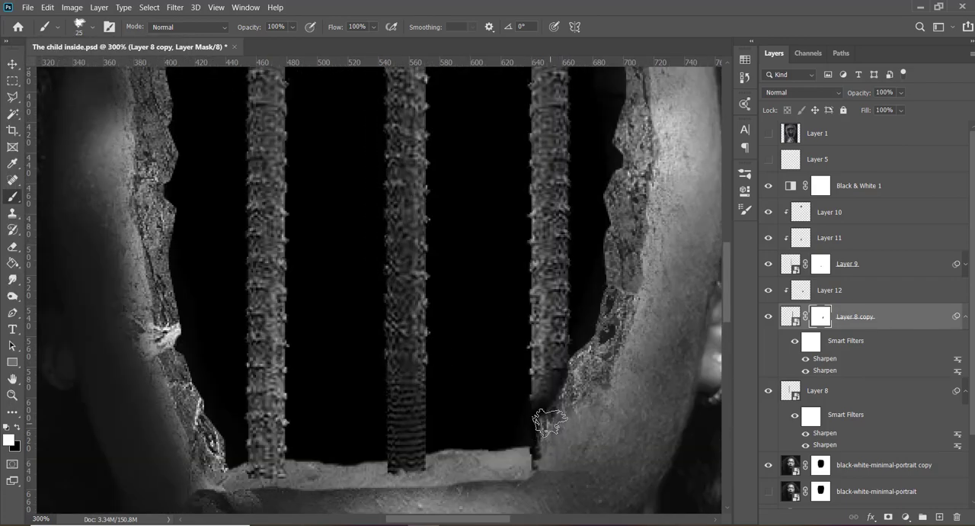
pyautogui.press('[')
pyautogui.moveTo(538, 426)
pyautogui.mouseDown()
pyautogui.moveTo(540, 445)
pyautogui.moveTo(562, 390)
pyautogui.mouseUp()
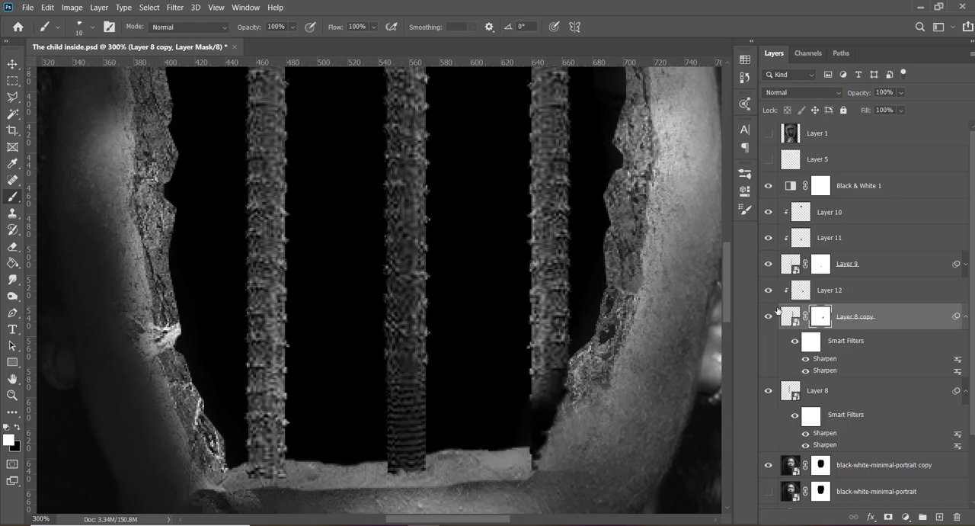
# - Lower the opacity of the Layer 12 shading to 83%, check it against the wider image and fine-tune it
pyautogui.click(804, 288)
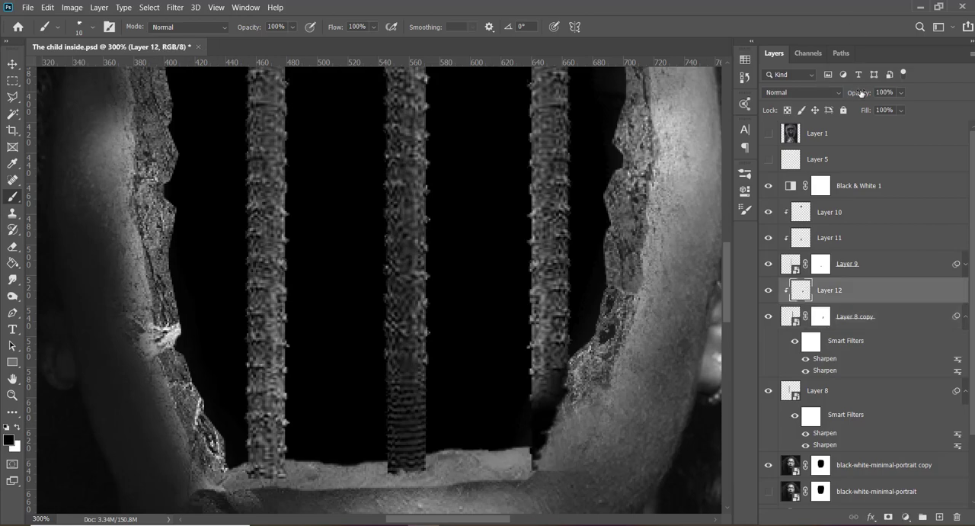
pyautogui.moveTo(861, 92); pyautogui.dragTo(851, 92)
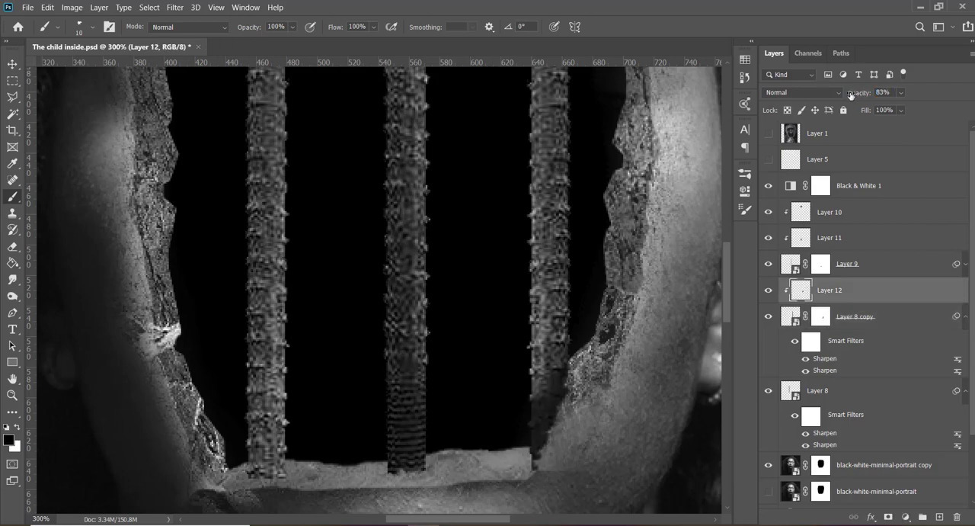
pyautogui.hotkey('ctrl', '0')
pyautogui.hotkey('ctrl', '+')
pyautogui.hotkey('ctrl', '+')
pyautogui.hotkey('ctrl', '+')
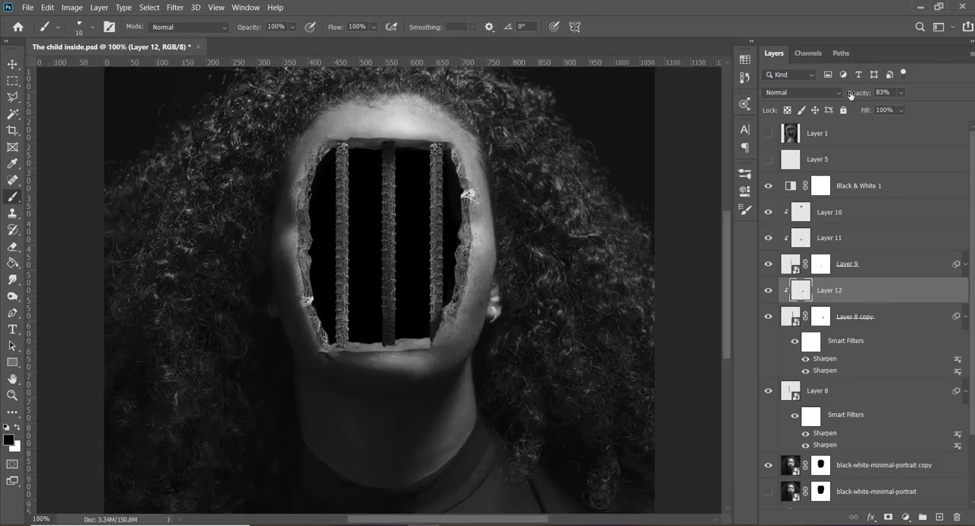
pyautogui.hotkey('ctrl', '-')
pyautogui.hotkey('ctrl', '-')
pyautogui.press('v')
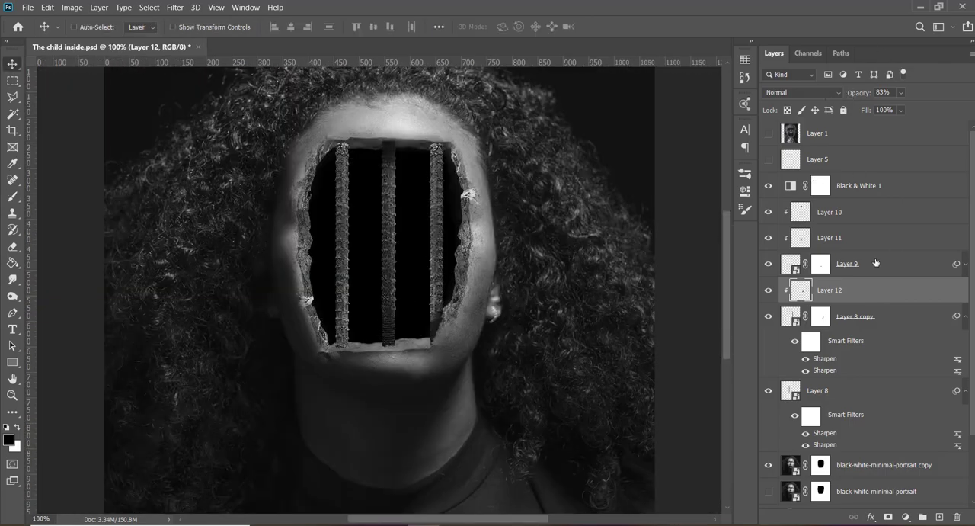
pyautogui.moveTo(533, 277); pyautogui.dragTo(533, 277)
pyautogui.moveTo(855, 93); pyautogui.dragTo(851, 94)
# - Add another clipped layer directly above Layer 8 copy and choose a soft round brush
pyautogui.click(880, 325)
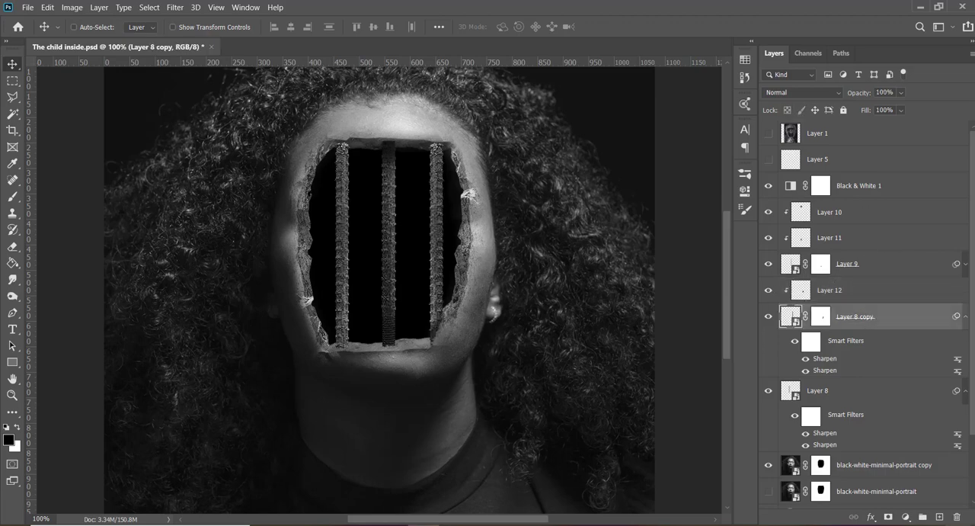
pyautogui.click(940, 516)
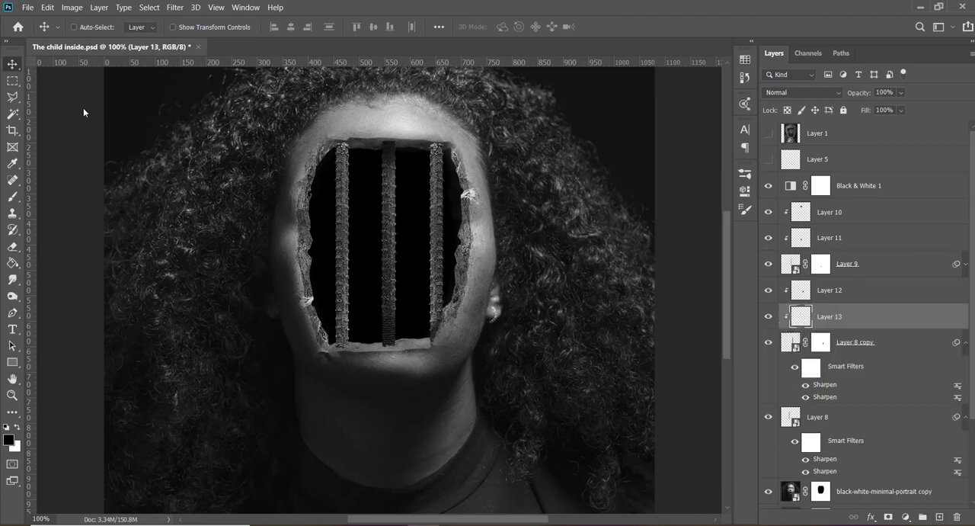
pyautogui.press('b')
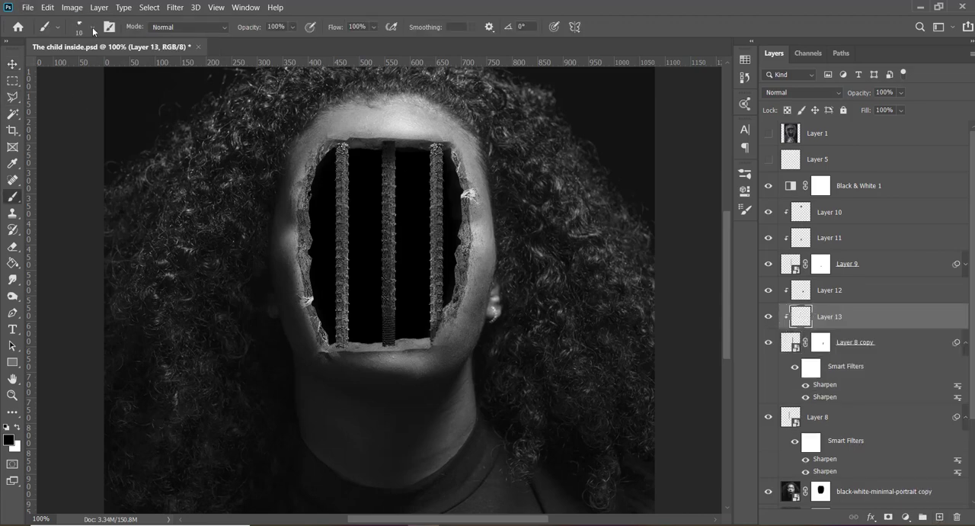
pyautogui.rightClick(73, 113)
pyautogui.click(65, 128)
pyautogui.click(93, 27)
# - Mask out the upper end of the right-hand bar on the Layer 8 copy mask with the charcoal brush at 15 px in black
pyautogui.click(821, 347)
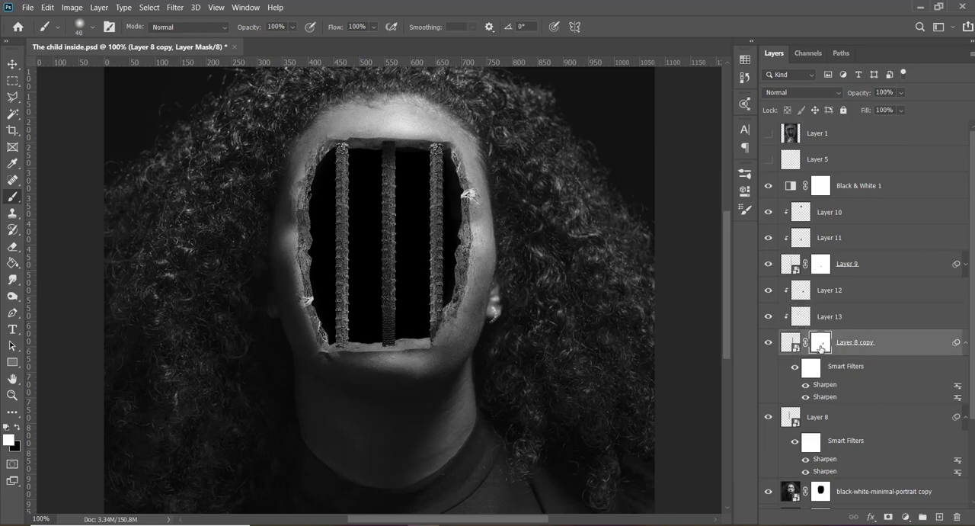
pyautogui.click(92, 29)
pyautogui.click(62, 122)
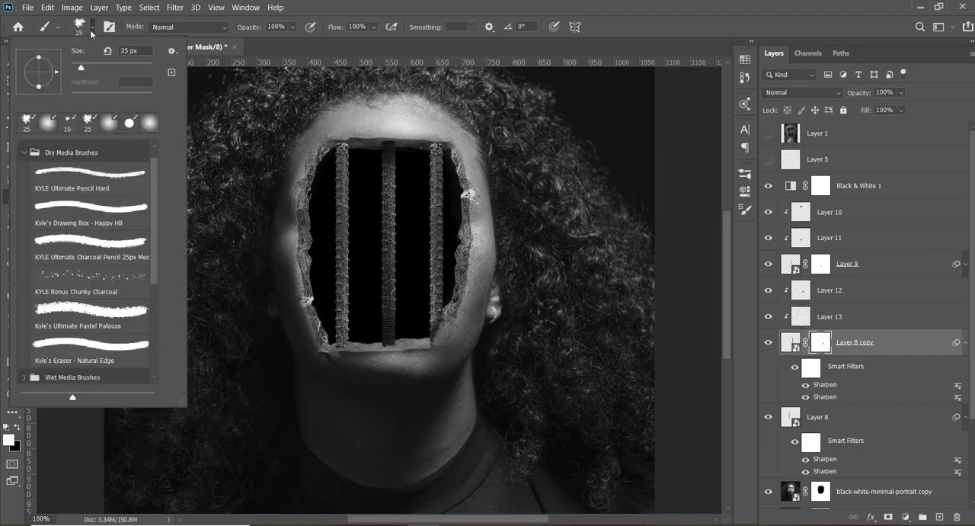
pyautogui.click(92, 32)
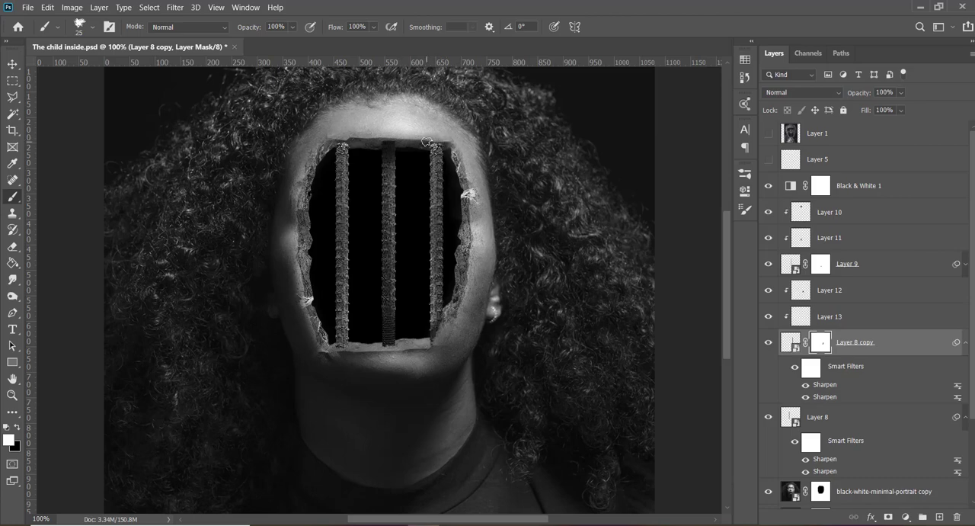
pyautogui.press('[')
pyautogui.press('x')
# - Switch to a soft round brush with 0% hardness and select Layer 13 for shading the right-hand bar
pyautogui.click(95, 26)
pyautogui.click(73, 125)
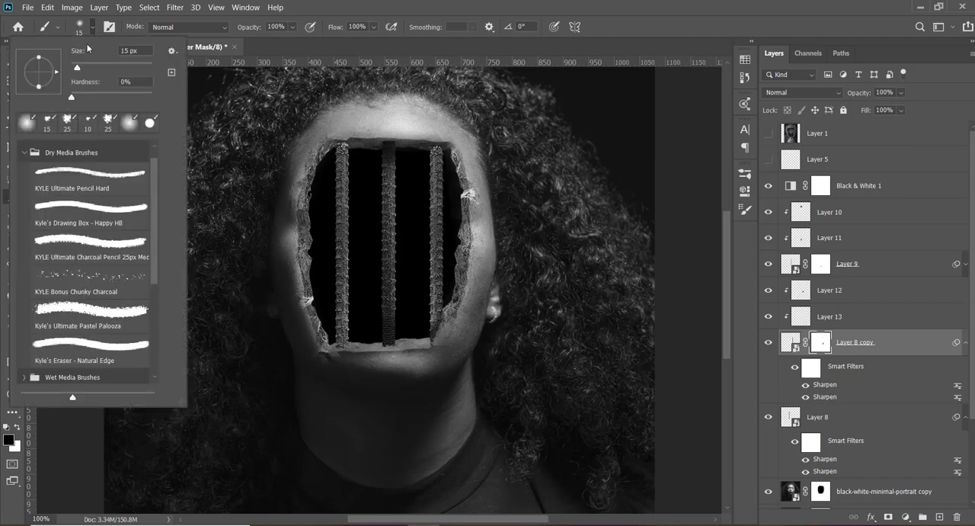
pyautogui.click(93, 27)
pyautogui.click(856, 316)
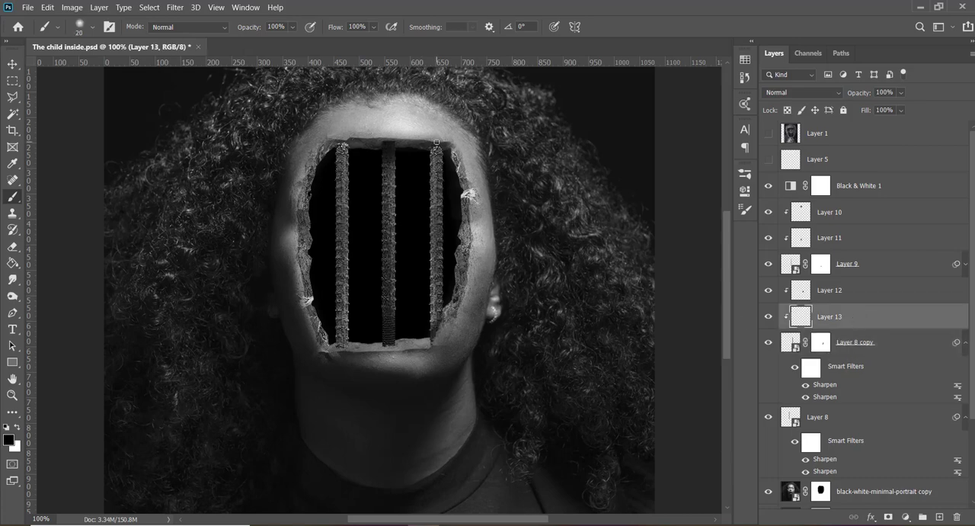
pyautogui.click(583, 524)
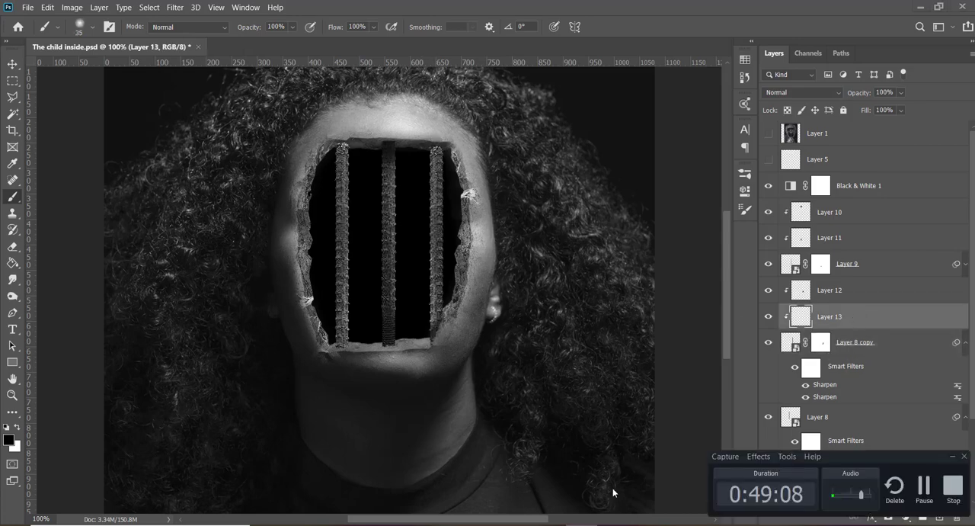
pyautogui.click(951, 456)
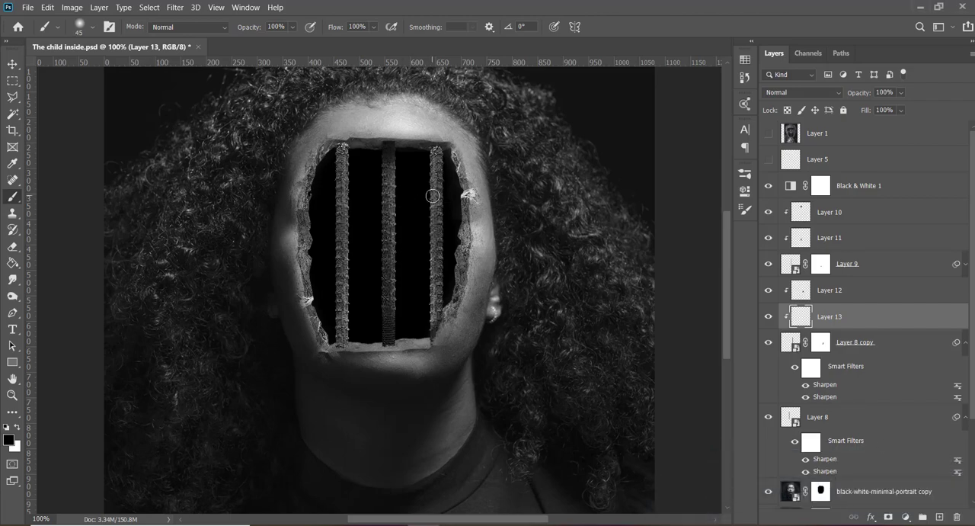
pyautogui.click(551, 524)
pyautogui.click(583, 524)
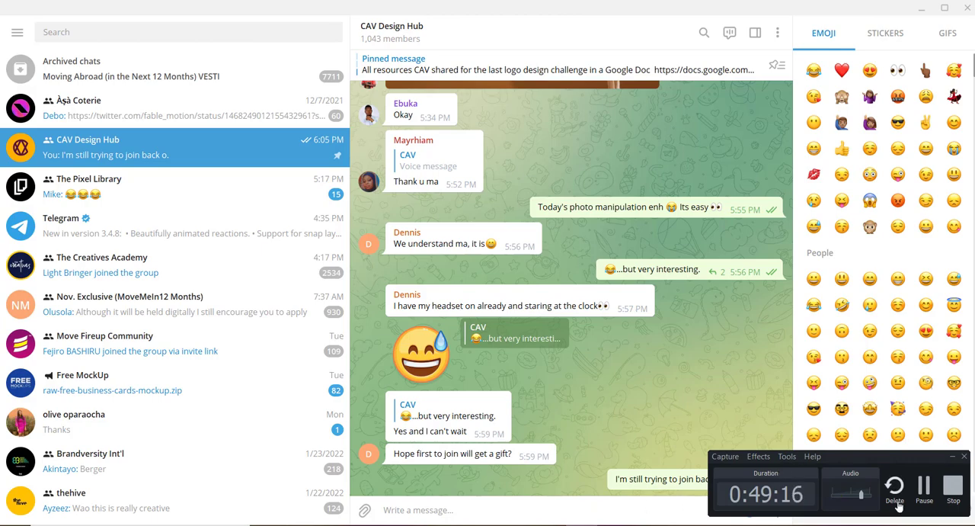
# - Switch back to Photoshop, set the Layer 13 shading to 90% opacity and minimise the recorder window
pyautogui.moveTo(456, 524)
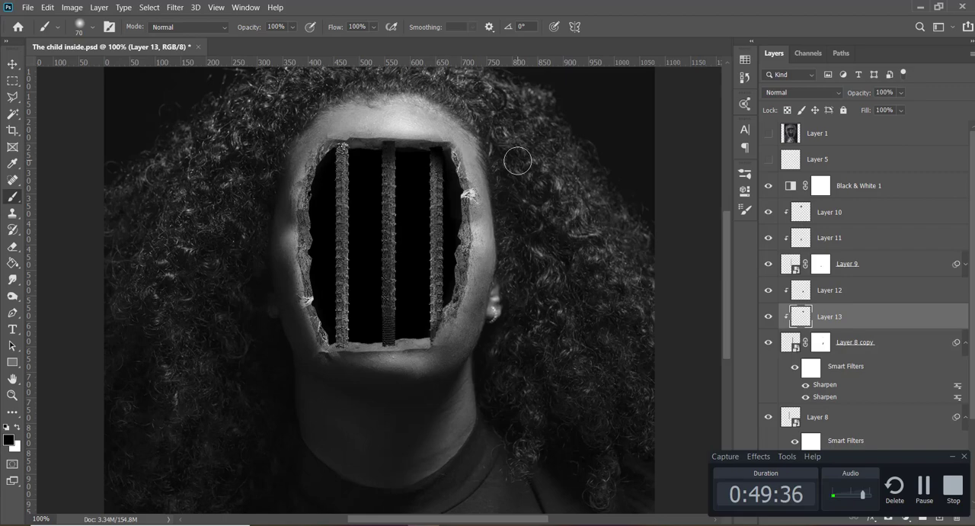
pyautogui.press('v')
pyautogui.press('9')
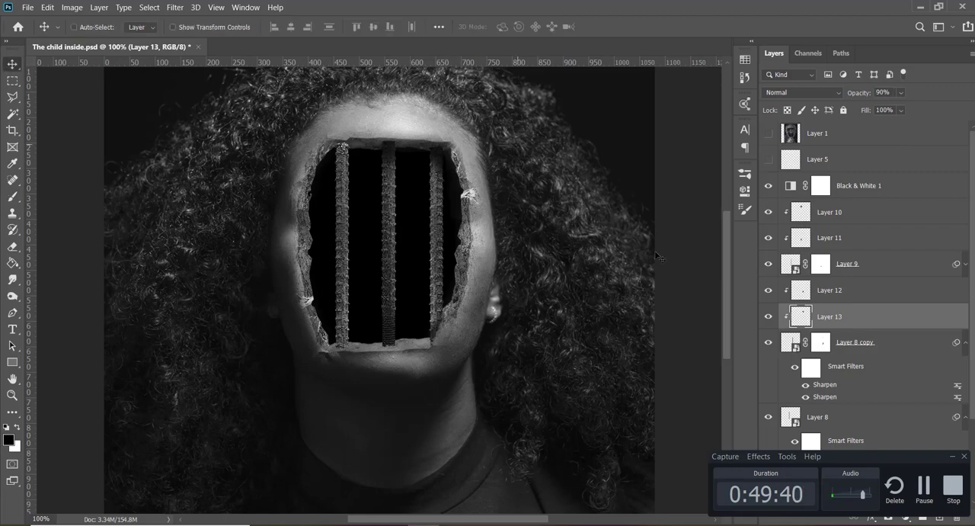
pyautogui.click(952, 455)
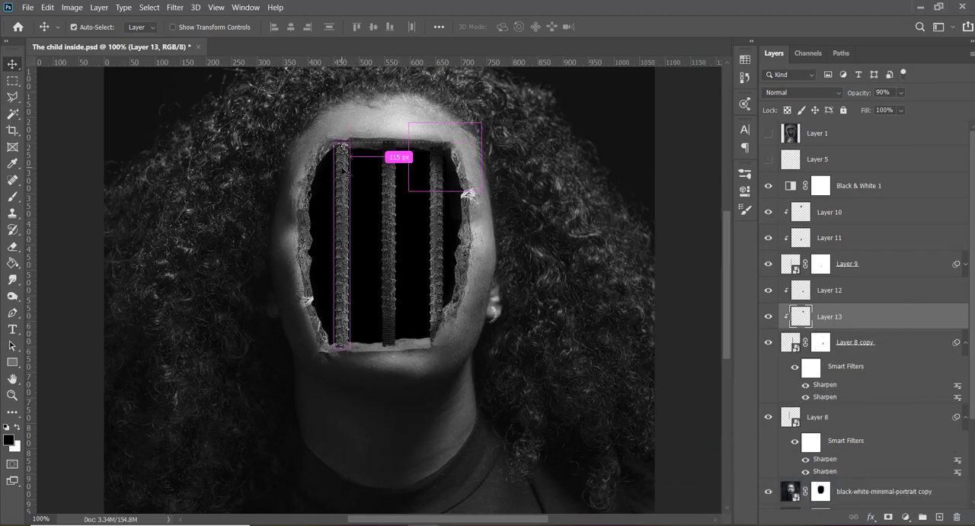
# - Add a layer mask to Layer 8, the left-hand bar, and mask out its ends with the charcoal brush at 15 px in black
pyautogui.keyDown('ctrl'); pyautogui.click(466, 145); pyautogui.keyUp('ctrl')
pyautogui.click(887, 518)
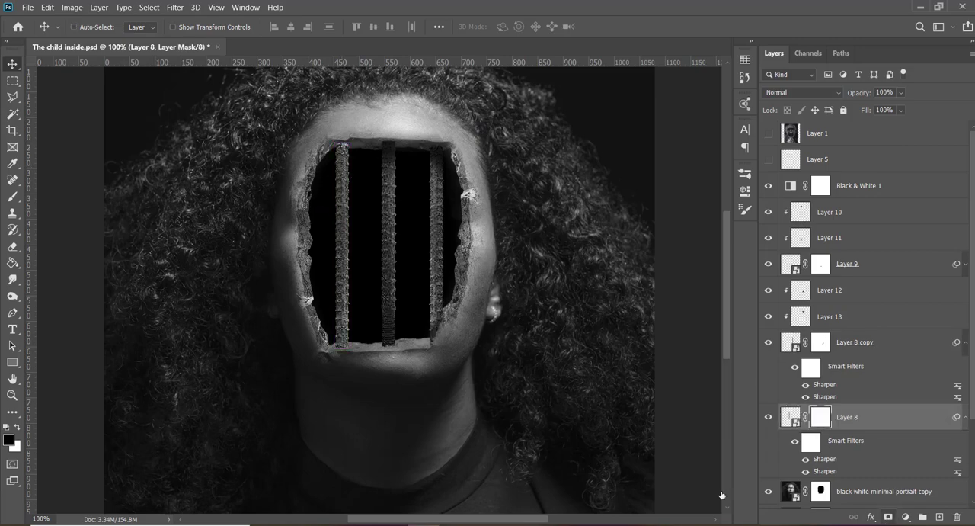
pyautogui.press('b')
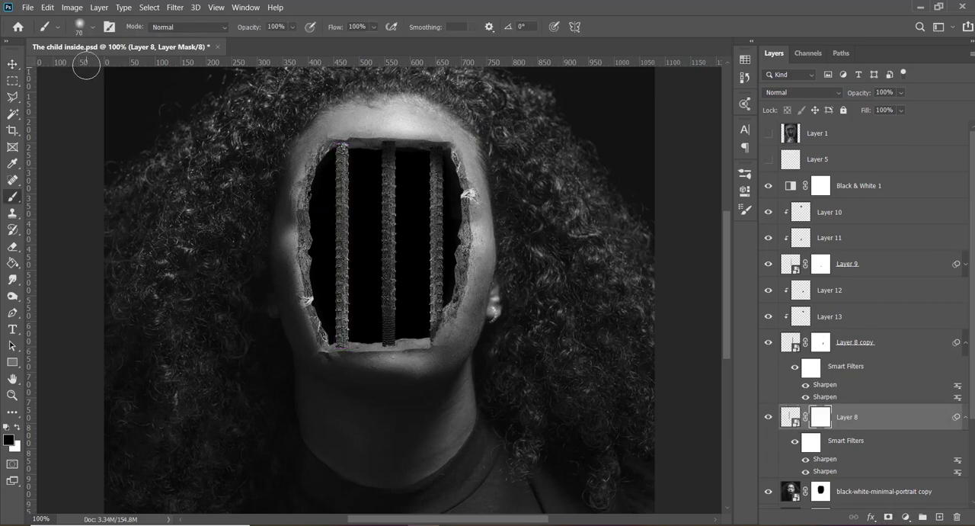
pyautogui.click(92, 29)
pyautogui.click(47, 122)
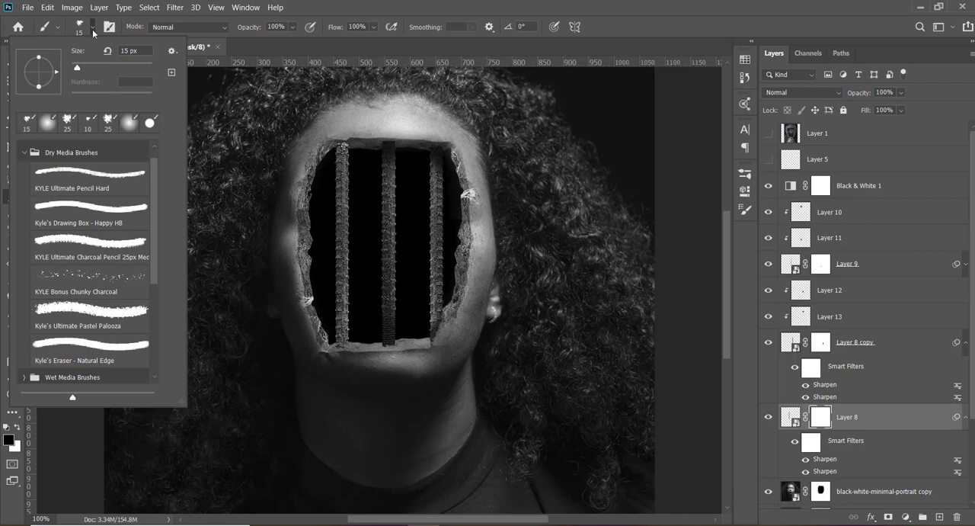
pyautogui.click(92, 30)
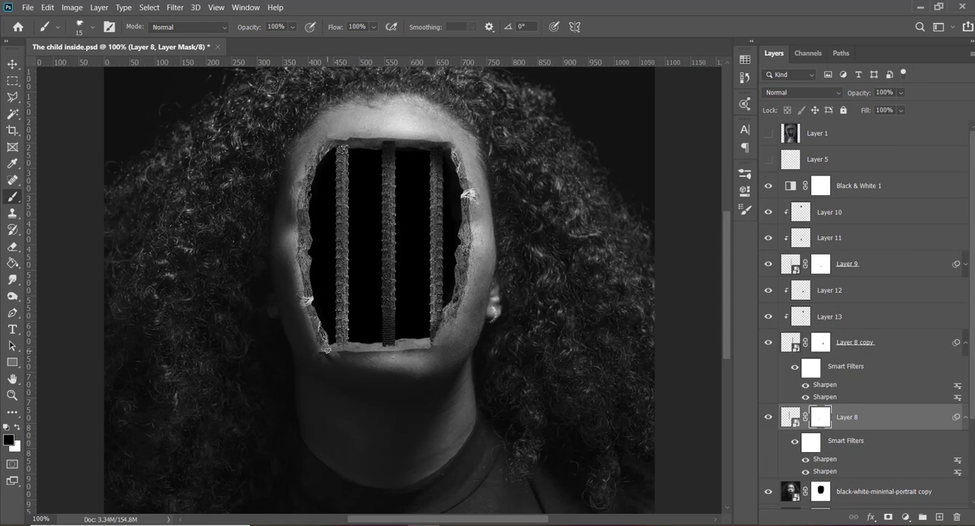
# - Add a clipped layer above Layer 8 and shade the left-hand bar's upper end in black with a 60 px soft round brush
pyautogui.click(939, 517)
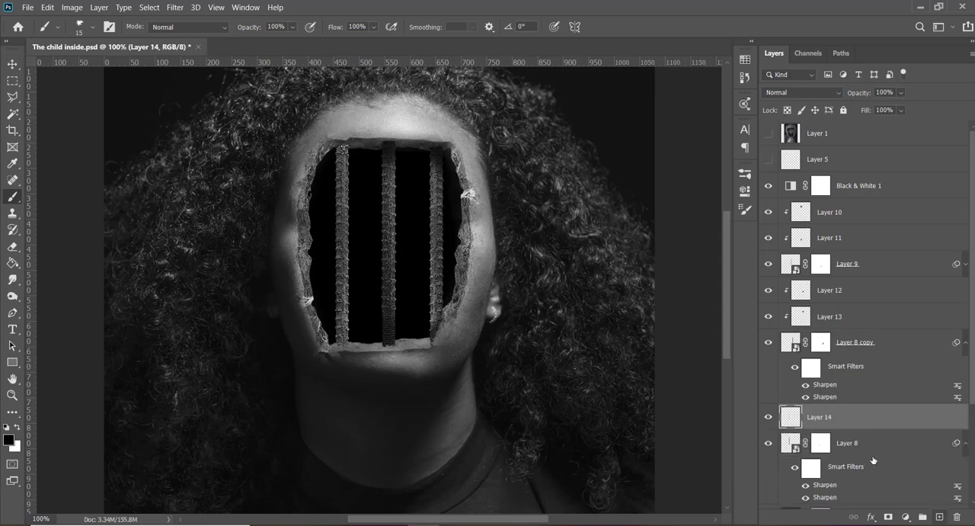
pyautogui.keyDown('alt'); pyautogui.click(846, 426); pyautogui.keyUp('alt')
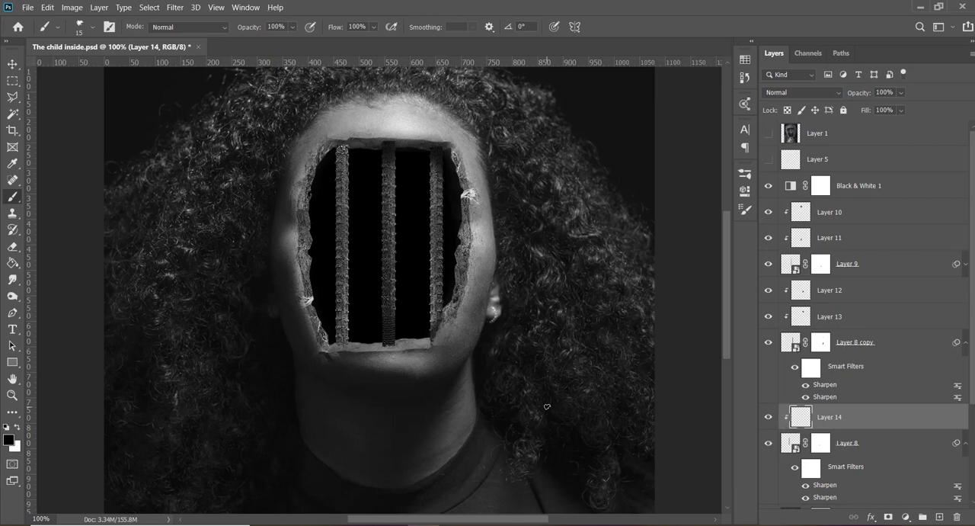
pyautogui.click(92, 27)
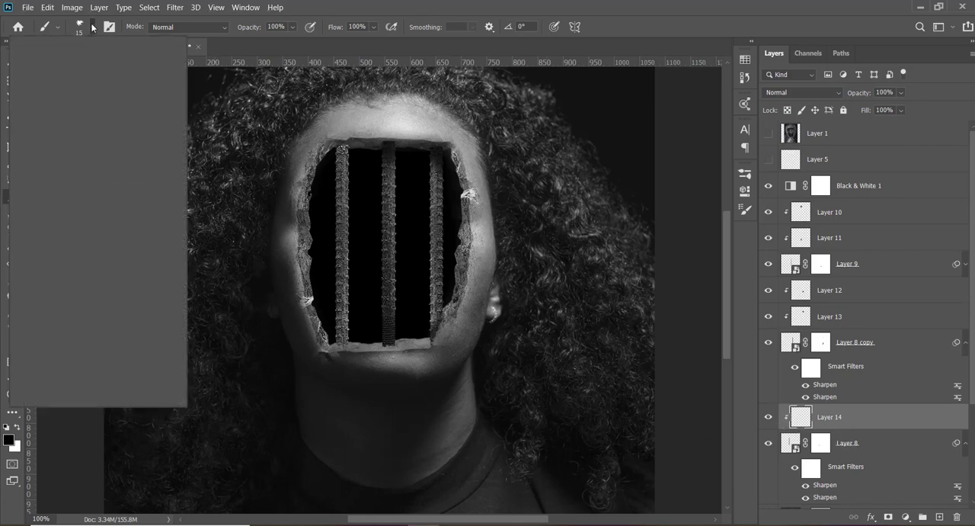
pyautogui.click(93, 30)
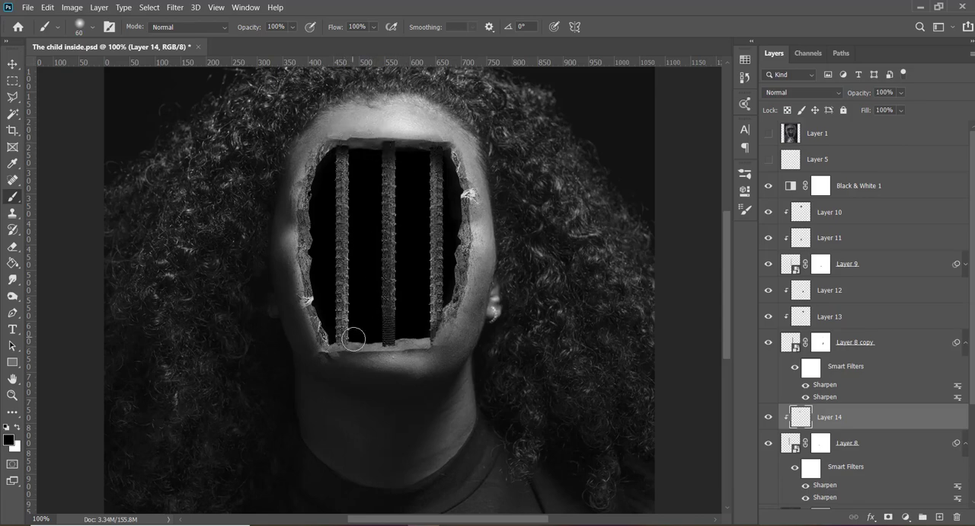
# - Shade the left-hand bar's lower end in black on another clipped layer directly above Layer 8, at 70% opacity
pyautogui.click(861, 450)
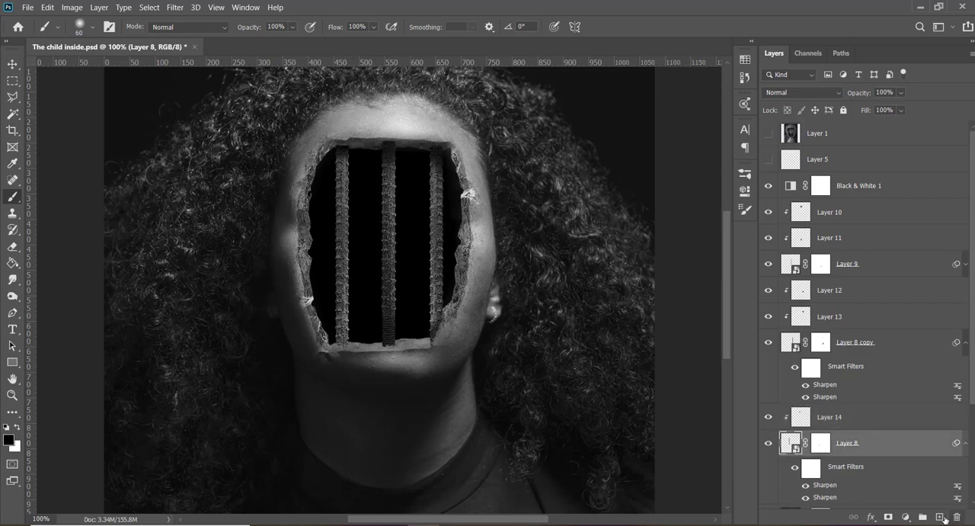
pyautogui.click(938, 517)
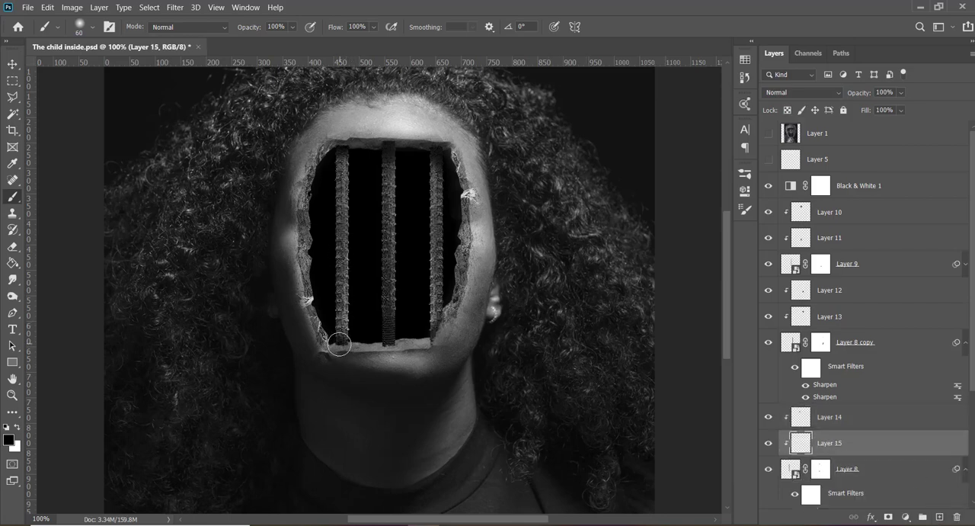
pyautogui.moveTo(327, 349)
pyautogui.mouseDown()
pyautogui.moveTo(358, 340)
pyautogui.moveTo(329, 339)
pyautogui.mouseUp()
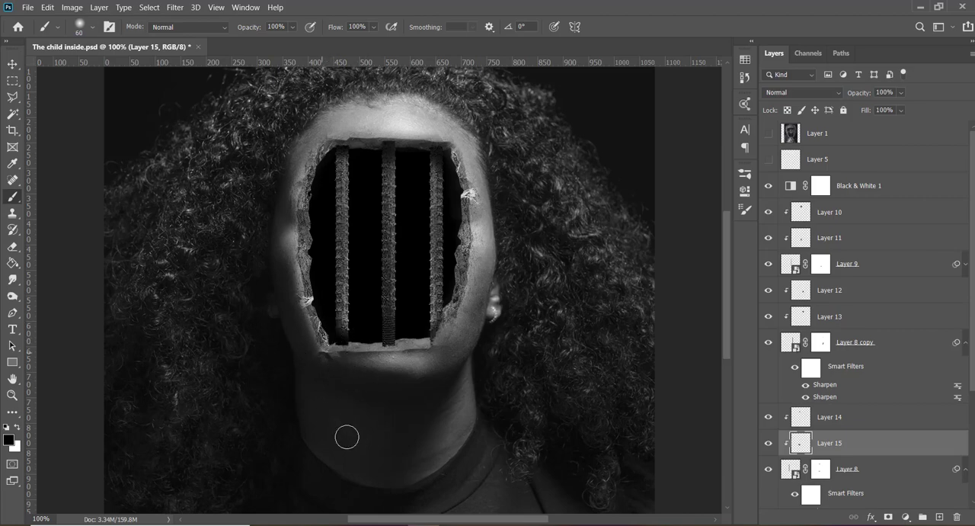
pyautogui.press('v')
pyautogui.press('6')
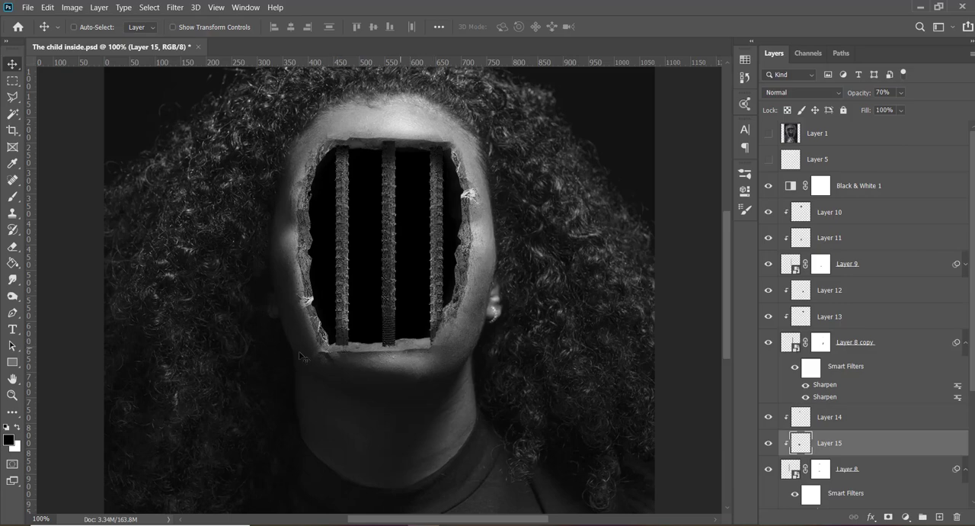
# - Refine the Layer 8 mask around the bar's upper end with the 15 px charcoal brush and save the document
pyautogui.click(821, 469)
pyautogui.press('b')
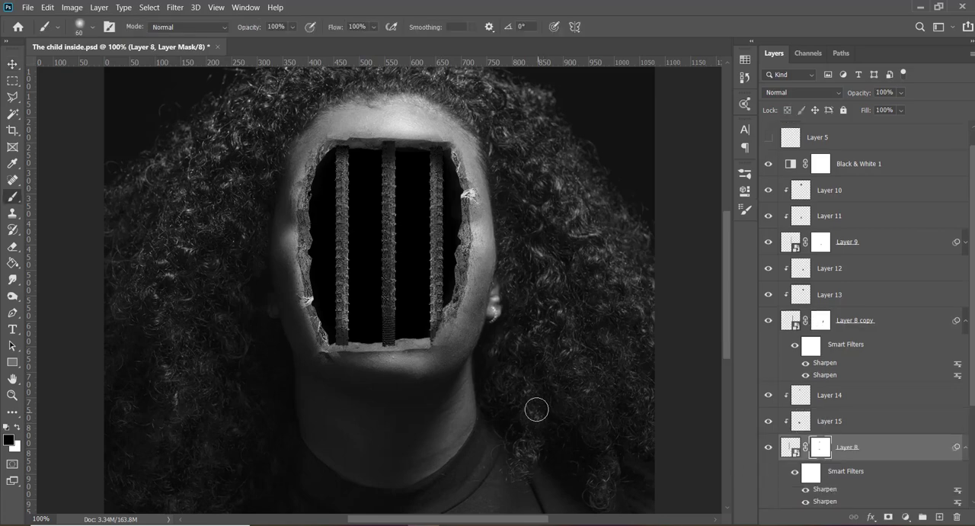
pyautogui.click(92, 28)
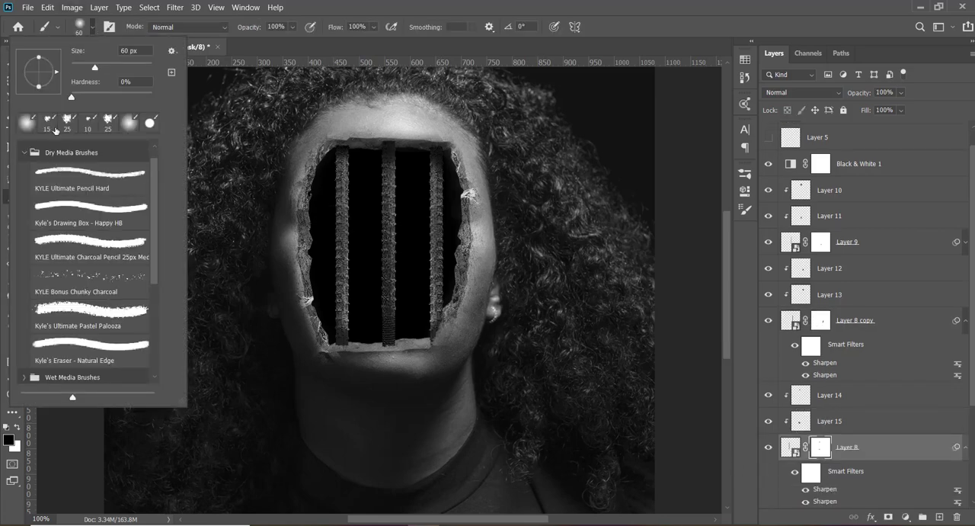
pyautogui.click(55, 122)
pyautogui.click(92, 31)
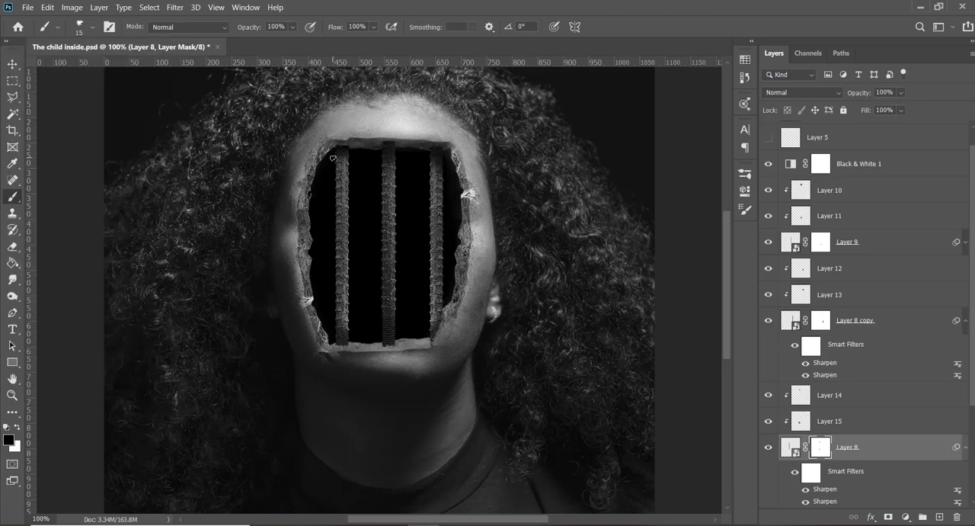
pyautogui.press('x')
pyautogui.hotkey('ctrl', 's')
# - Group all the bar layers and their clipped shading, from Layer 10 down to Layer 8
pyautogui.scroll(-5, 831, 221)
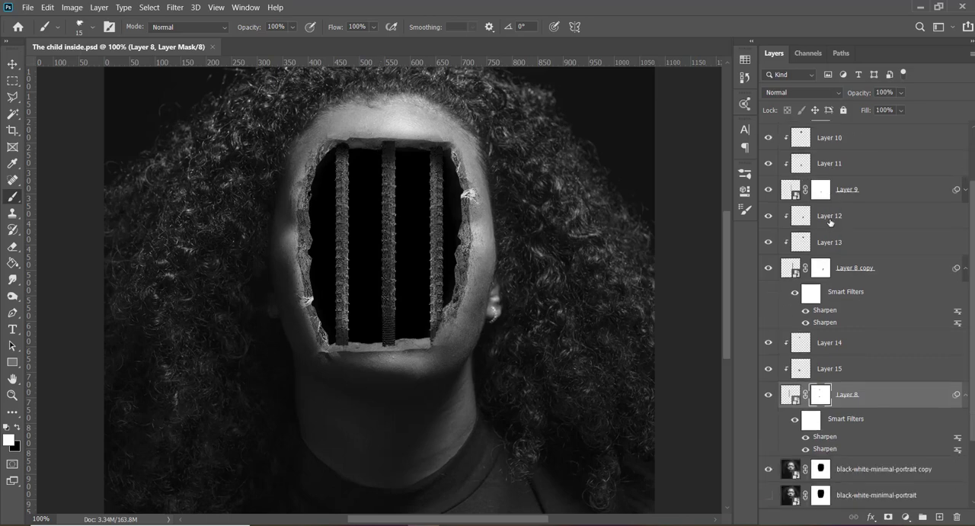
pyautogui.scroll(6, 850, 317)
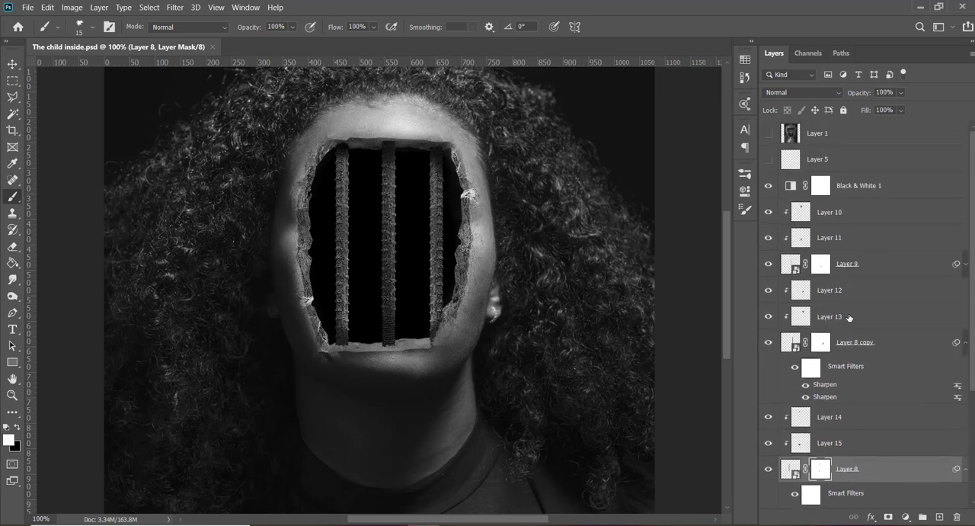
pyautogui.keyDown('shift'); pyautogui.click(861, 212); pyautogui.keyUp('shift')
pyautogui.hotkey('ctrl', 'g')
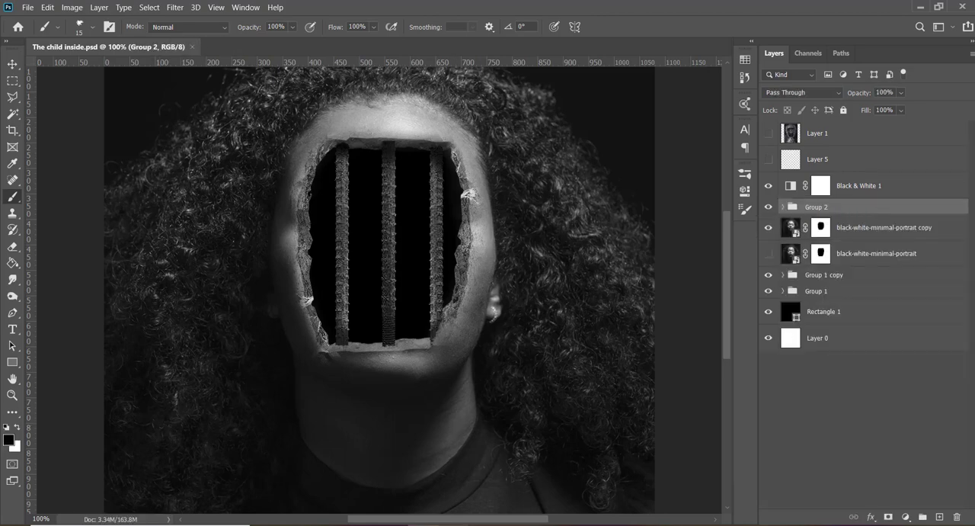
# - Switch to the Freepik search in Chrome and search for "black girl close up"
pyautogui.click(339, 508)
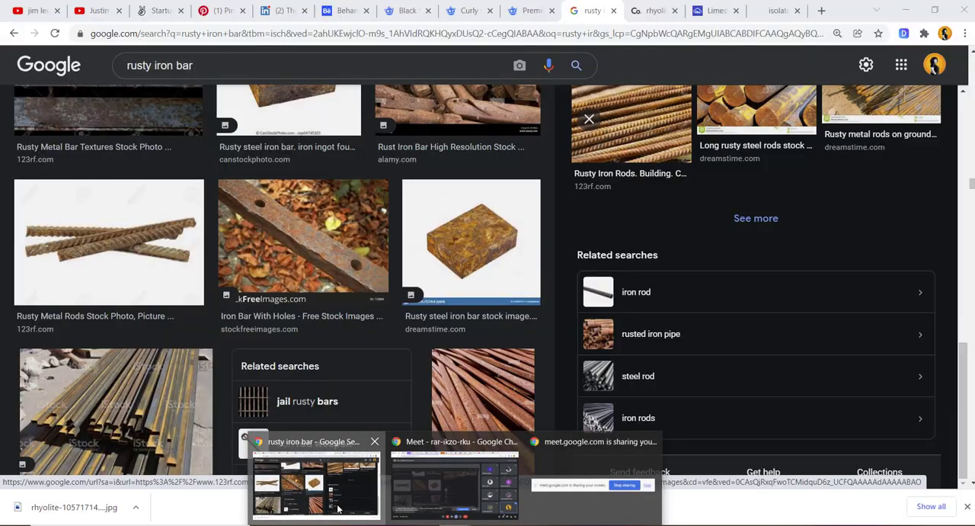
pyautogui.click(462, 9)
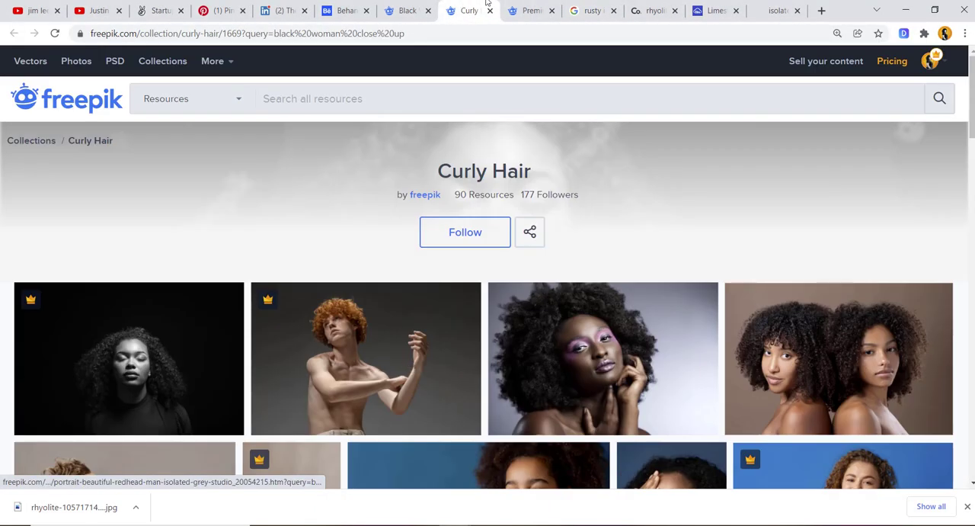
pyautogui.click(417, 6)
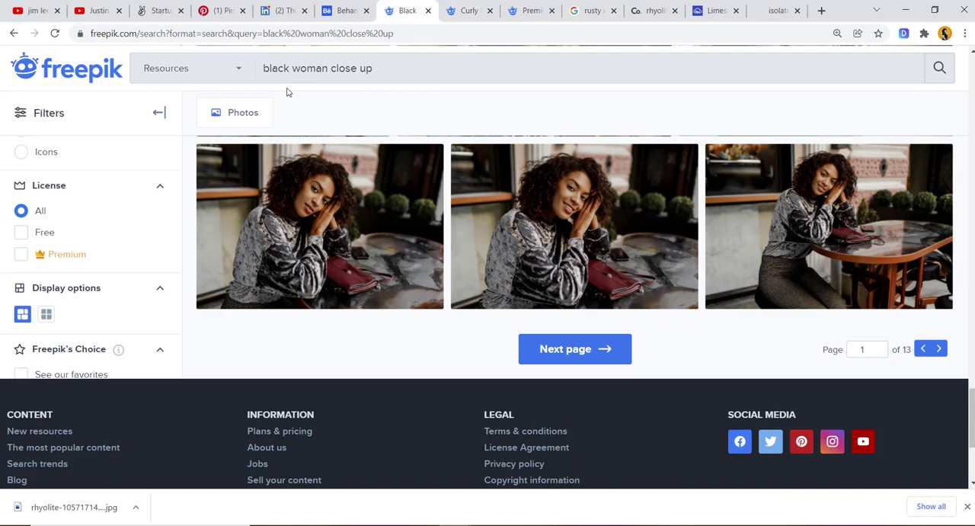
pyautogui.moveTo(326, 68); pyautogui.dragTo(292, 69)
pyautogui.write('girl')
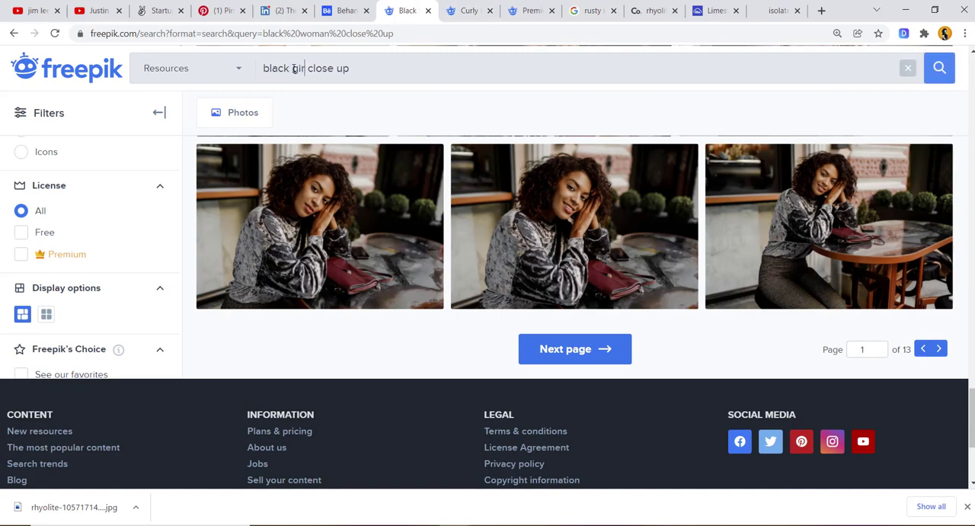
pyautogui.press('Return')
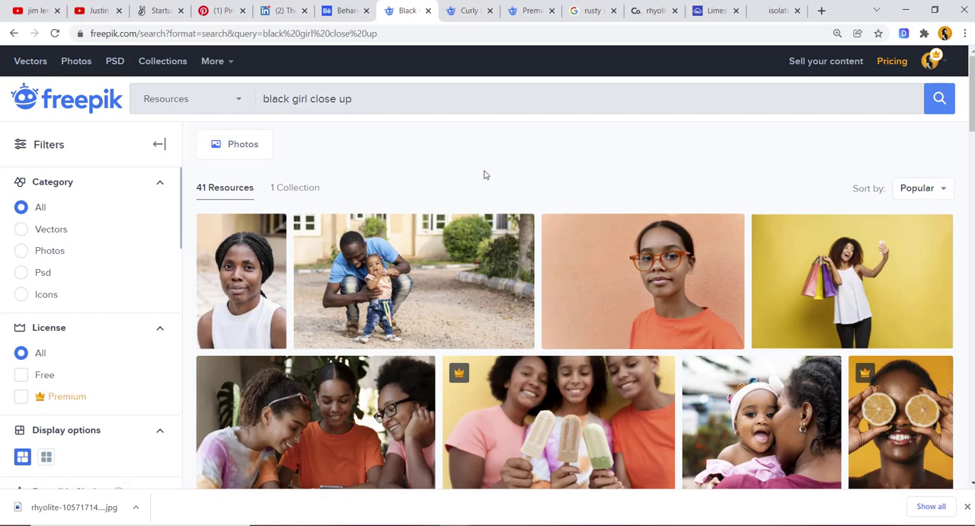
# - Browse the results for a child's portrait and open the smiling afro-haired girl on a yellow background in a new tab
pyautogui.scroll(-2, 515, 264)
pyautogui.scroll(-3, 515, 264)
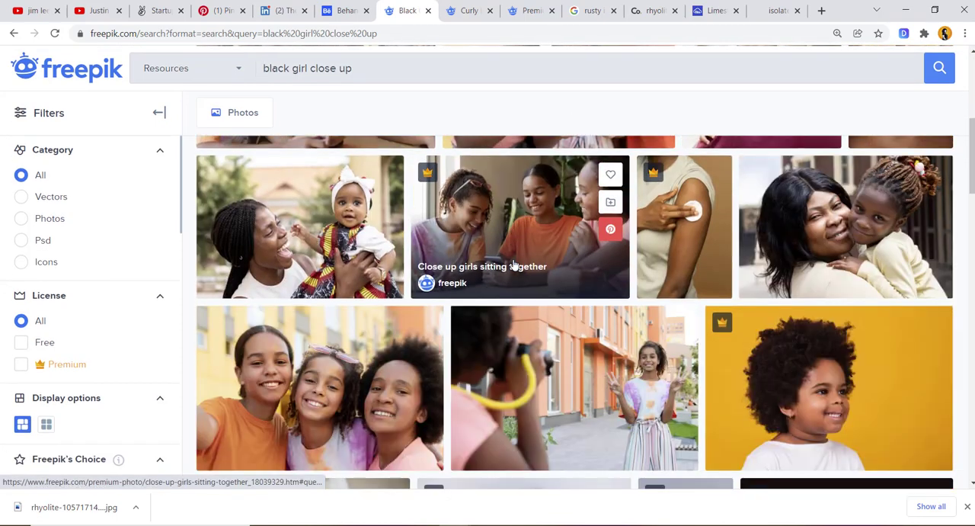
pyautogui.scroll(-2, 515, 265)
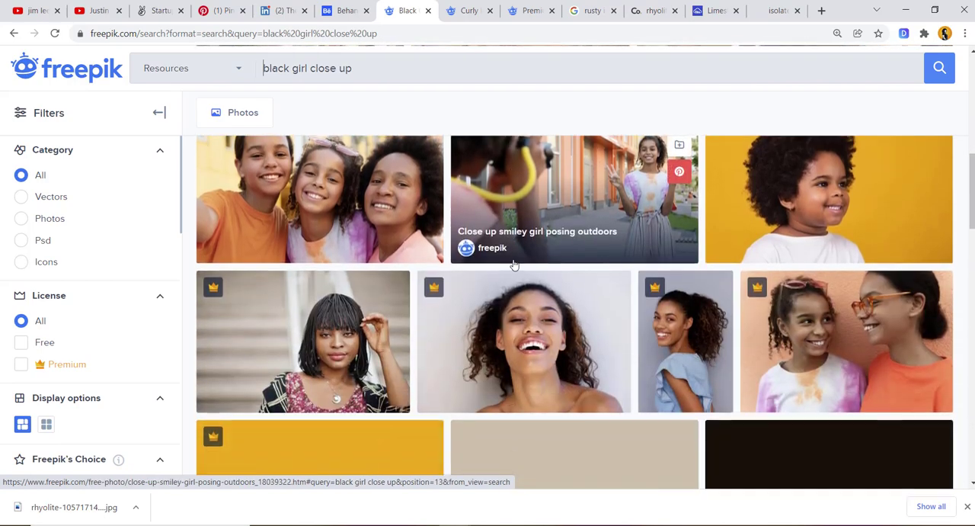
pyautogui.scroll(4, 515, 265)
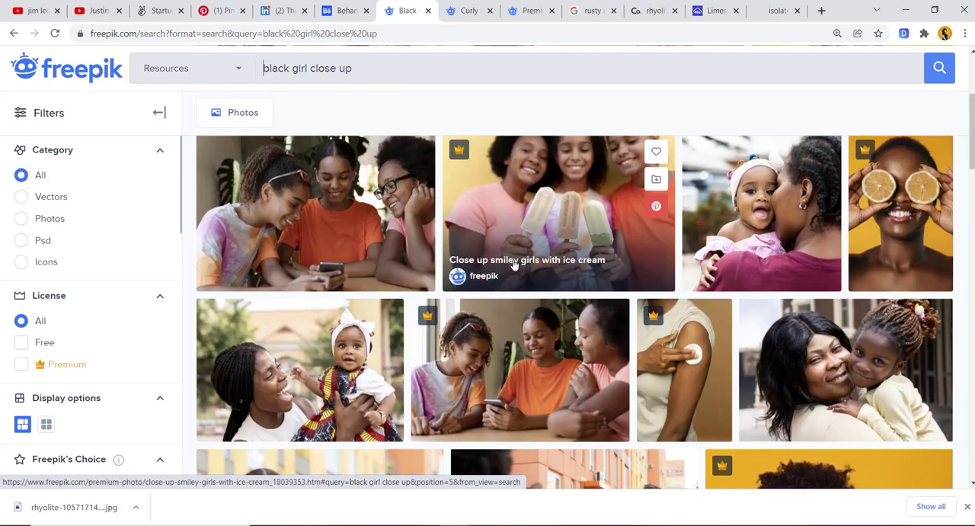
pyautogui.scroll(-2, 609, 259)
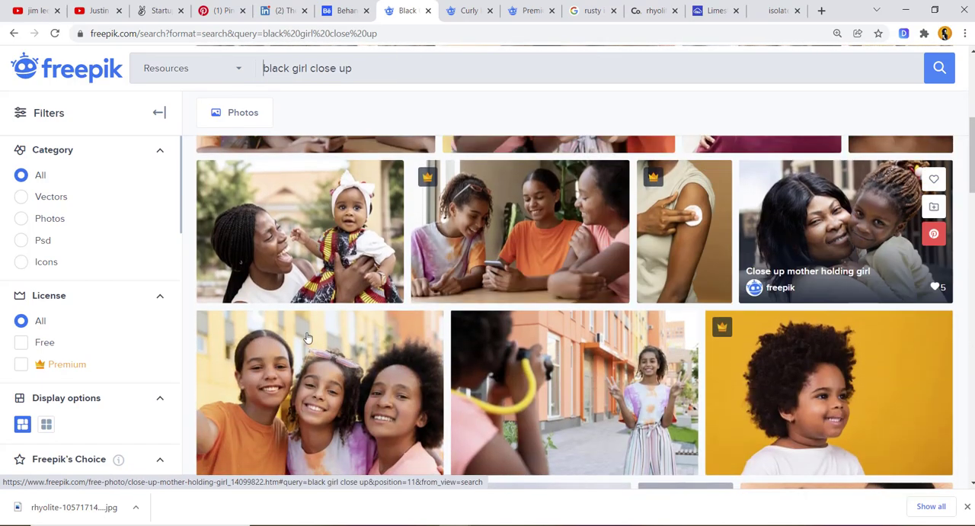
pyautogui.scroll(-1, 87, 378)
pyautogui.scroll(-5, 86, 379)
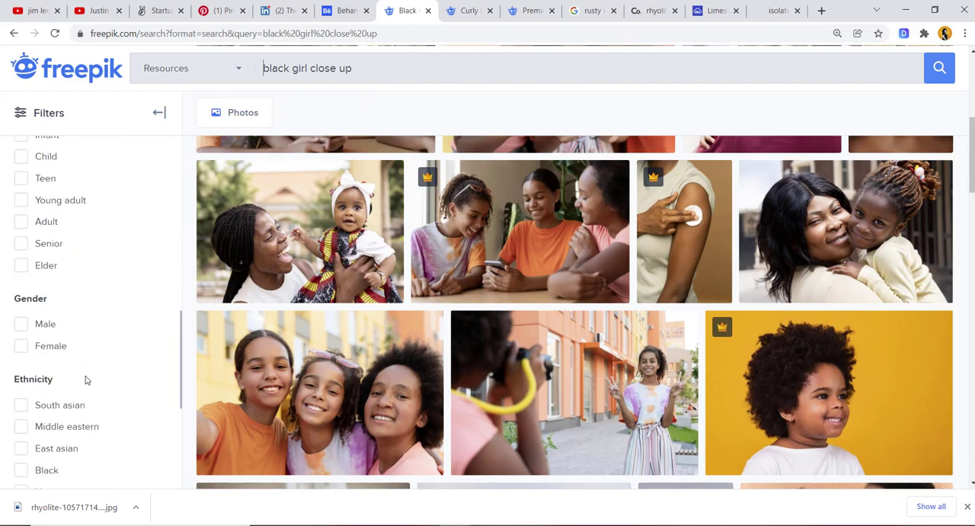
pyautogui.scroll(1, 86, 378)
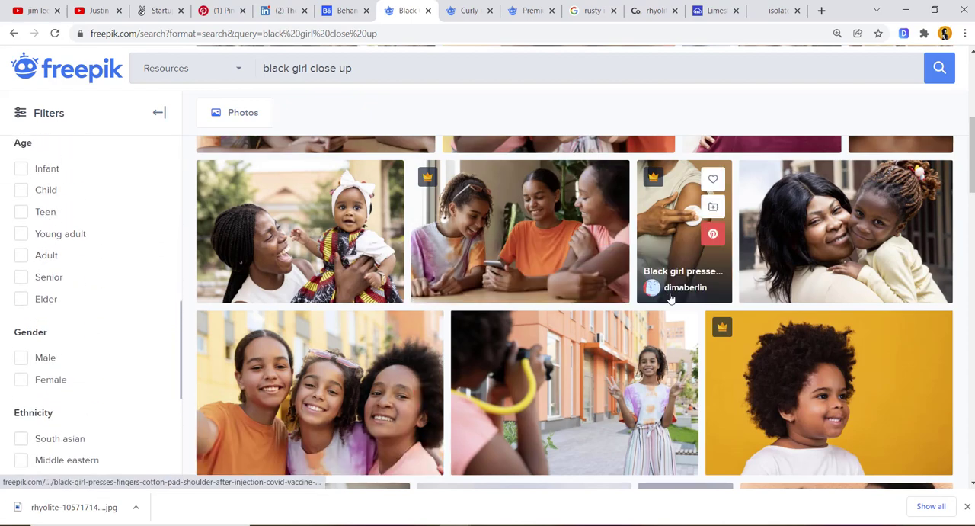
pyautogui.scroll(-5, 670, 297)
pyautogui.scroll(1, 671, 297)
pyautogui.scroll(-5, 670, 297)
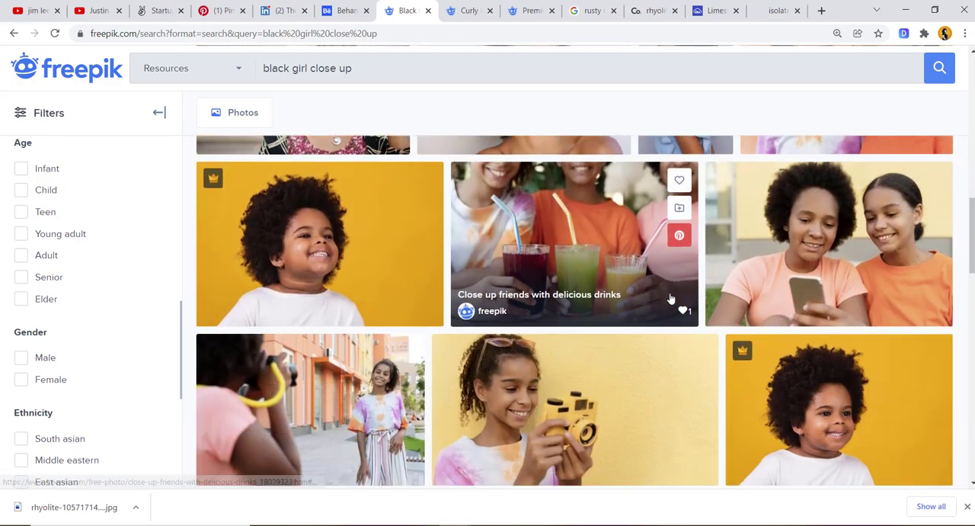
pyautogui.scroll(-4, 671, 299)
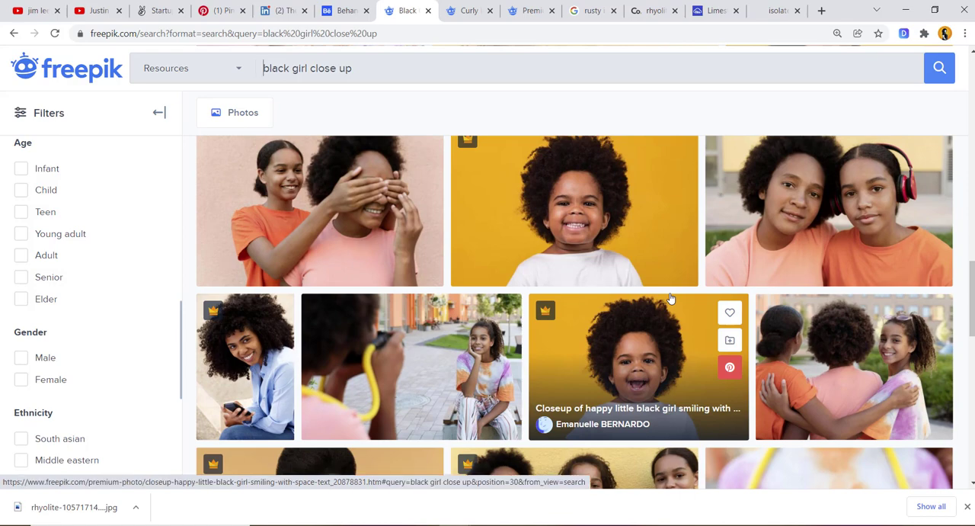
pyautogui.middleClick(601, 219)
pyautogui.scroll(-4, 600, 218)
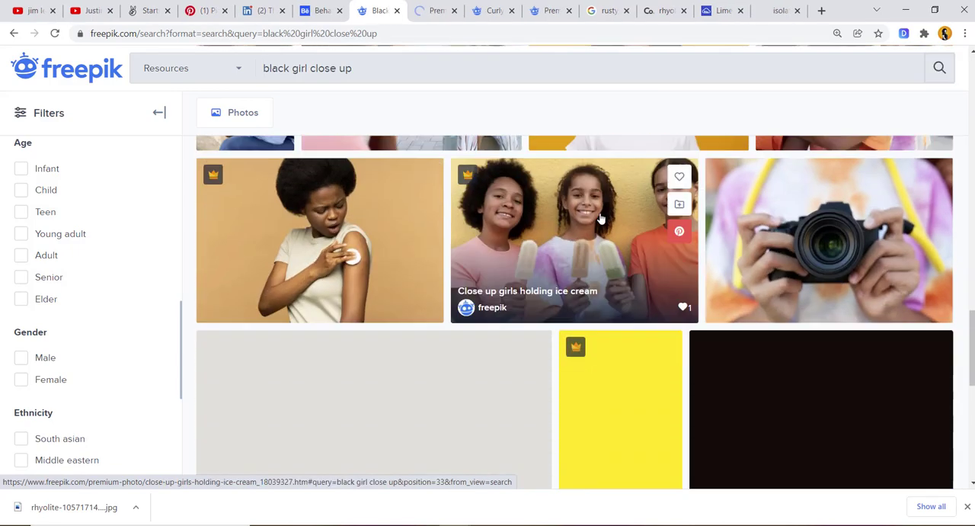
# - Look through the remaining search results and download the photo of the smiling afro-haired girl on a yellow background
pyautogui.scroll(-5, 600, 218)
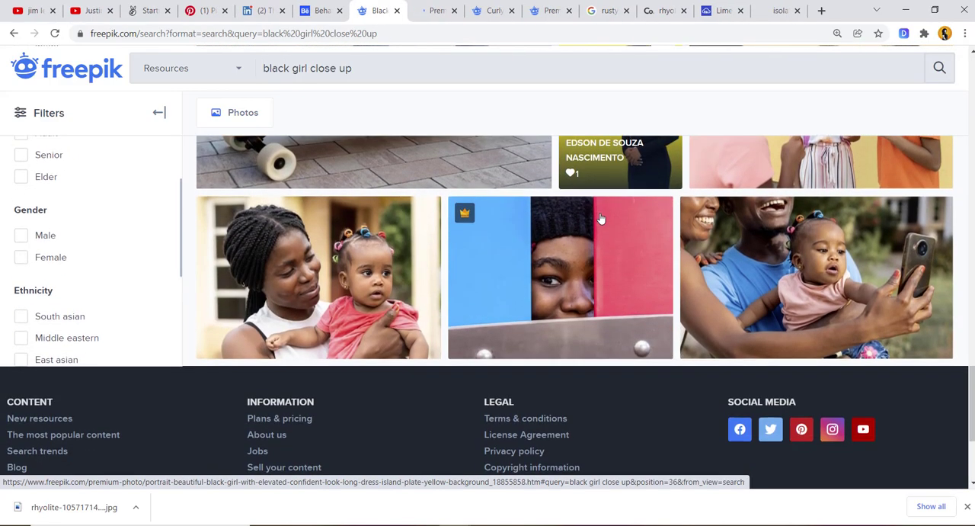
pyautogui.scroll(10, 601, 218)
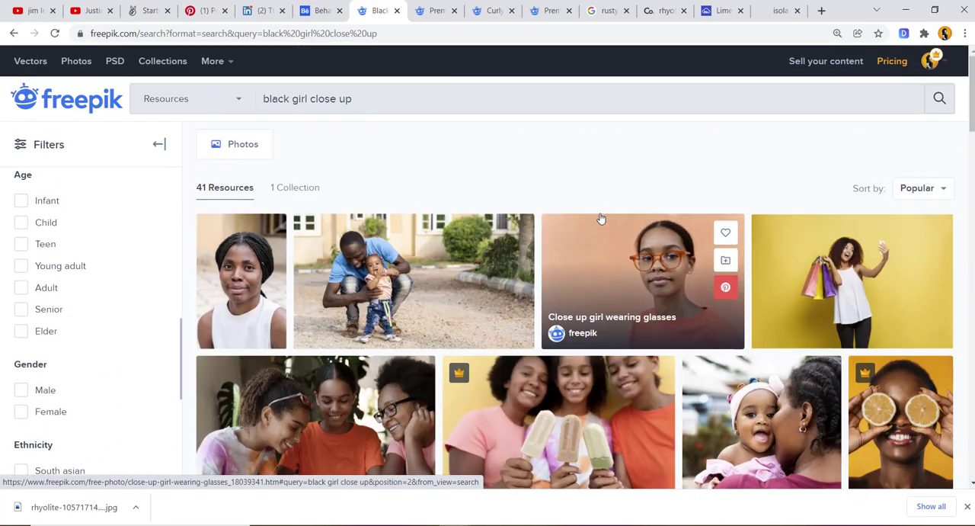
pyautogui.scroll(-6, 575, 215)
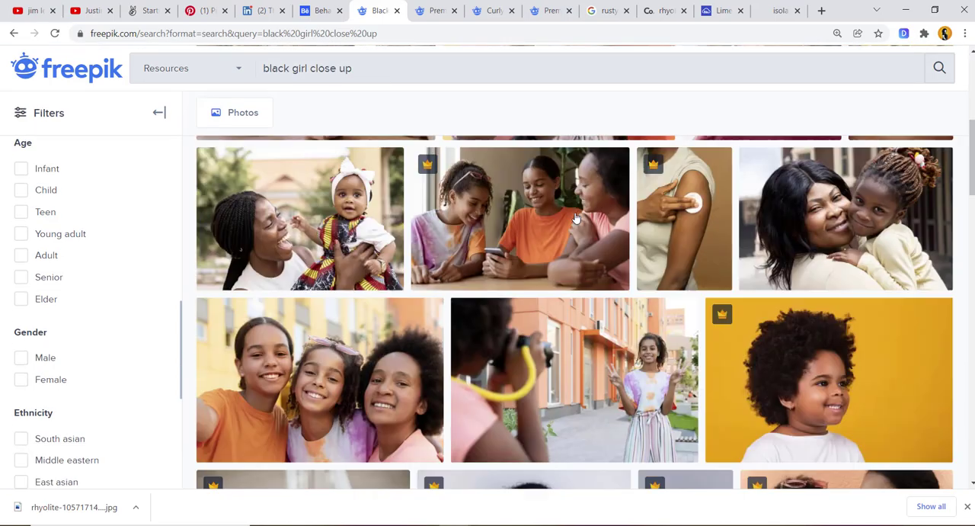
pyautogui.scroll(6, 575, 216)
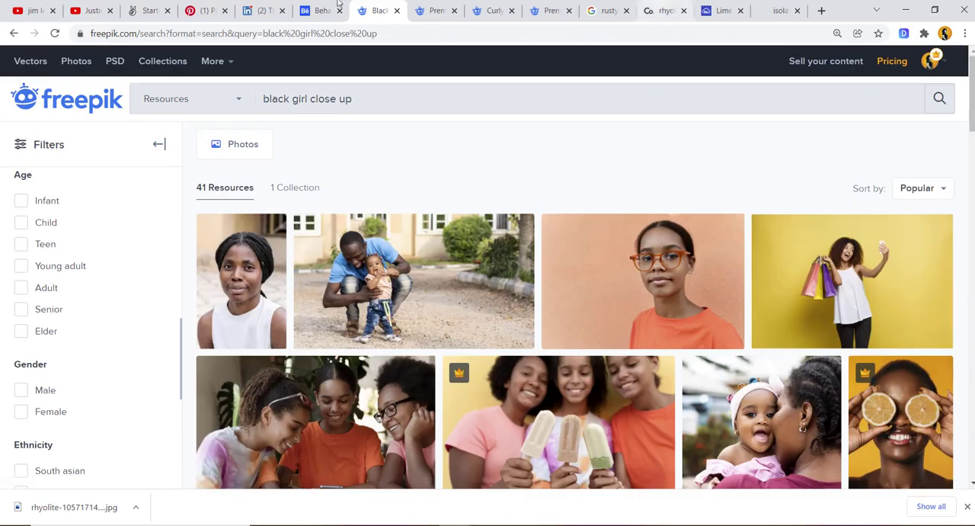
pyautogui.click(429, 5)
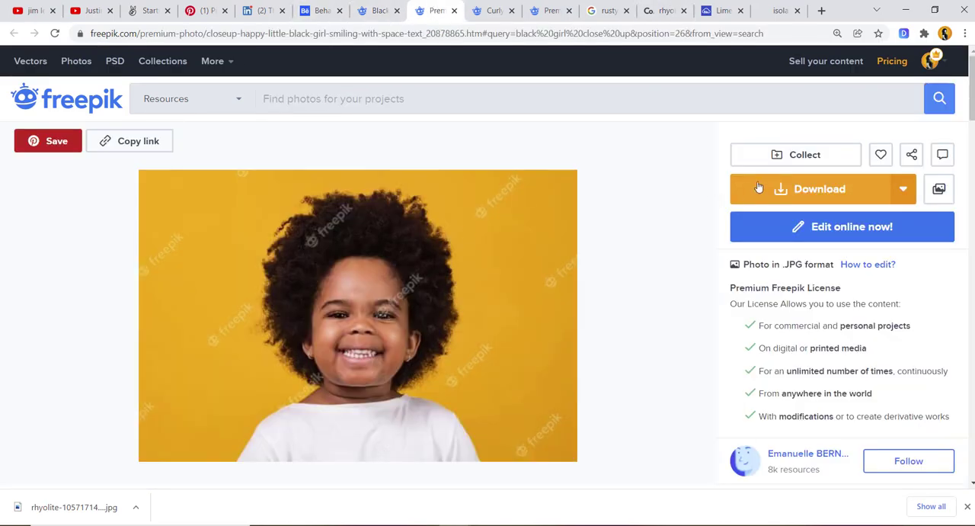
pyautogui.click(792, 191)
pyautogui.scroll(-1, 559, 322)
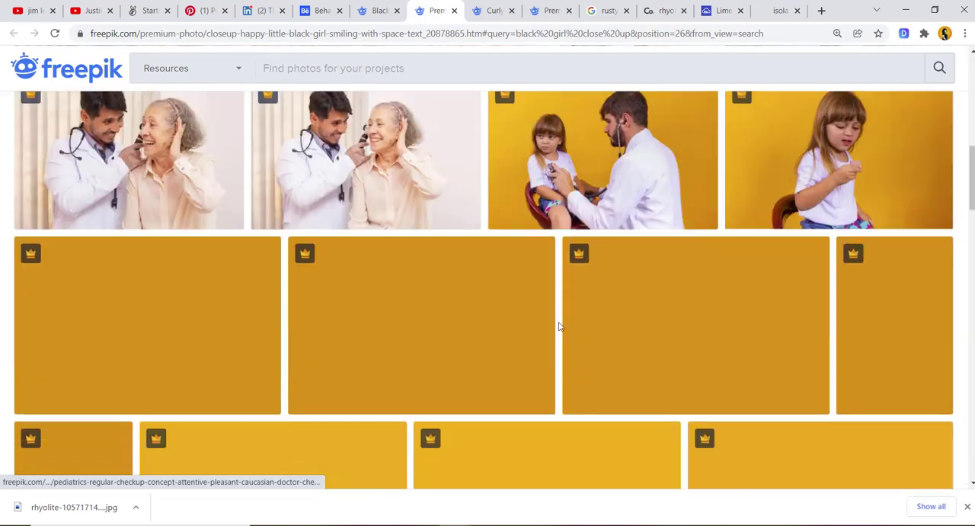
pyautogui.scroll(-10, 559, 326)
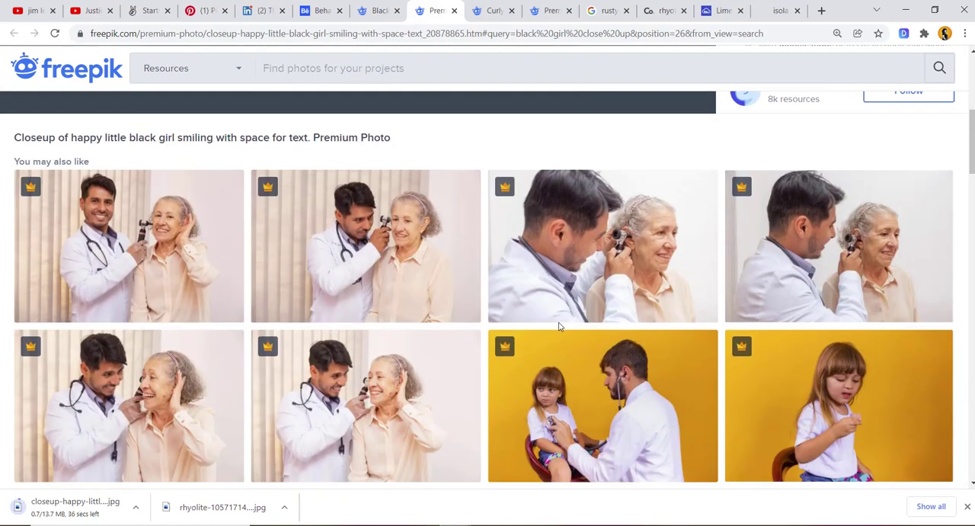
pyautogui.scroll(-1, 560, 328)
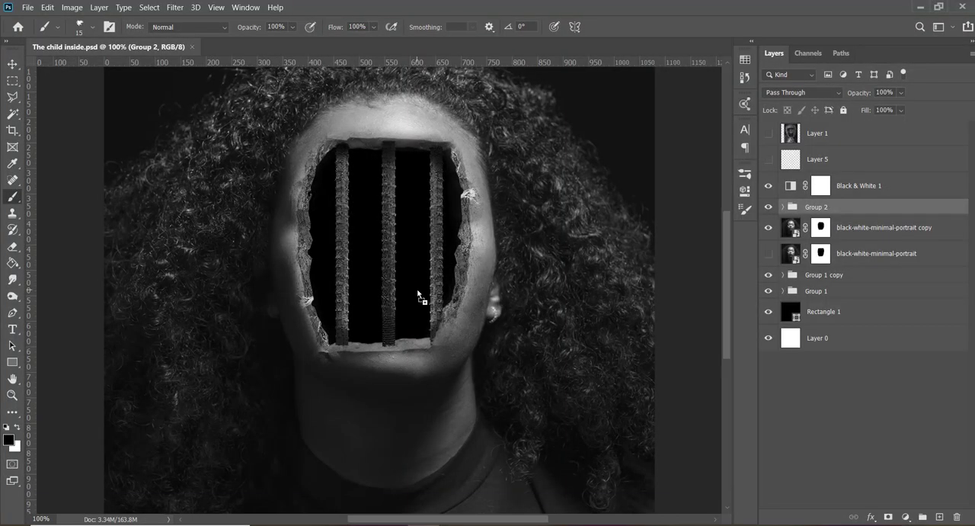
# - Switch to Photoshop, place the downloaded girl photo in the document, and move its layer beneath black-white-minimal-portrait copy
pyautogui.moveTo(417, 293); pyautogui.dragTo(423, 294)
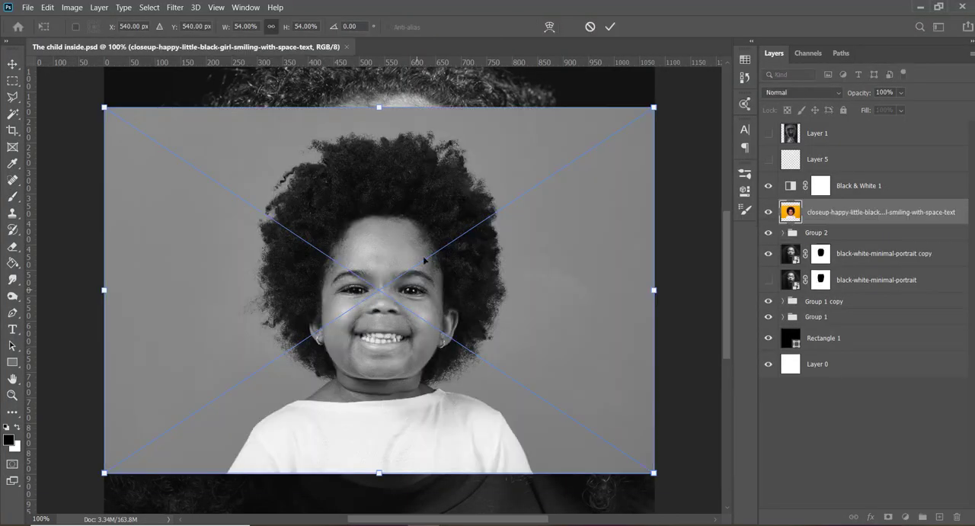
pyautogui.press('Return')
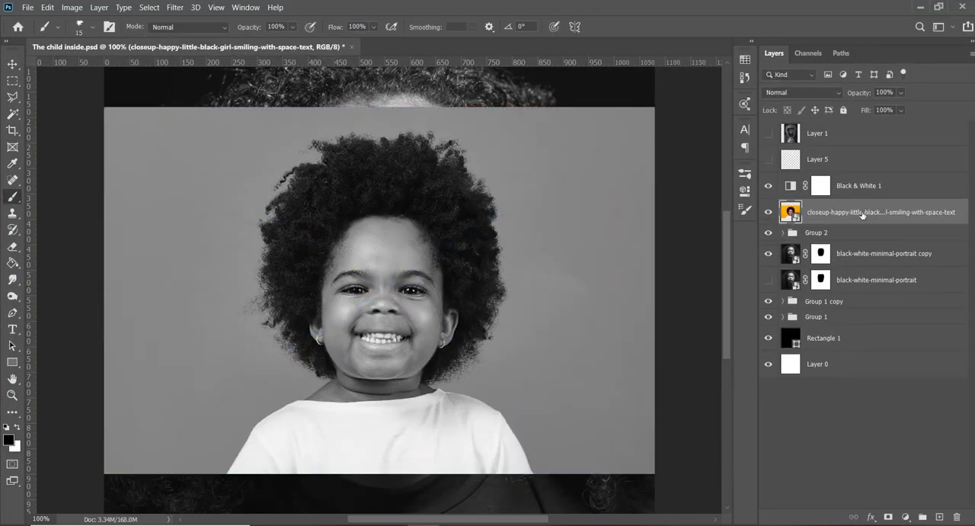
pyautogui.moveTo(862, 214)
pyautogui.mouseDown()
pyautogui.moveTo(849, 290)
pyautogui.moveTo(853, 266)
pyautogui.mouseUp()
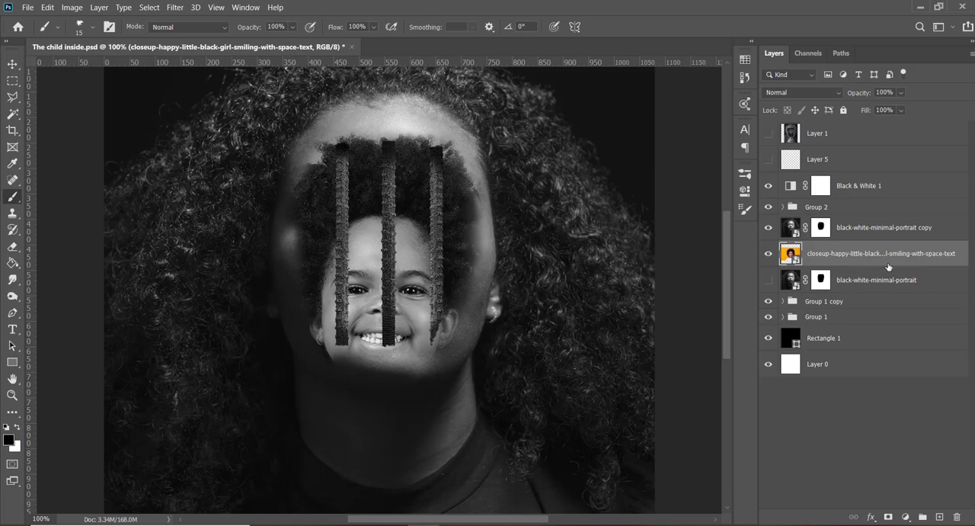
# - Scale the girl's photo down proportionally about its centre and position it so her face sits behind the bars
pyautogui.hotkey('ctrl', 't')
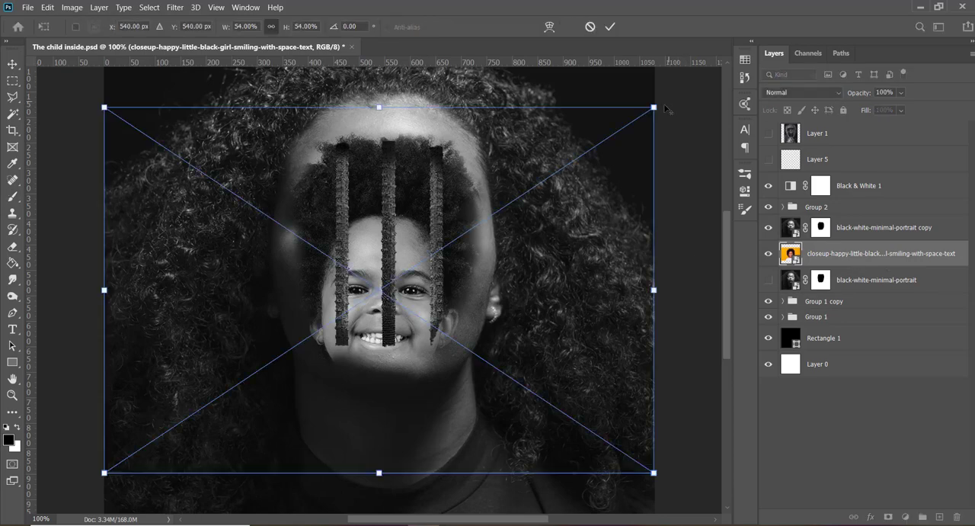
pyautogui.moveTo(660, 109); pyautogui.dragTo(507, 144)
pyautogui.moveTo(479, 254); pyautogui.dragTo(480, 243)
pyautogui.moveTo(481, 238); pyautogui.dragTo(482, 234)
pyautogui.press('Return')
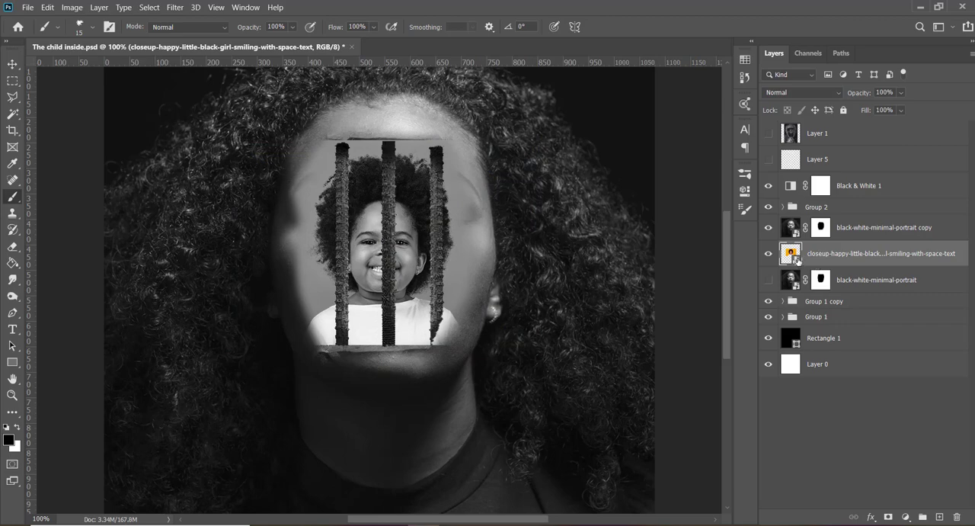
# - Convert the girl's photo layer to a smart object and open its contents for editing
pyautogui.rightClick(830, 254)
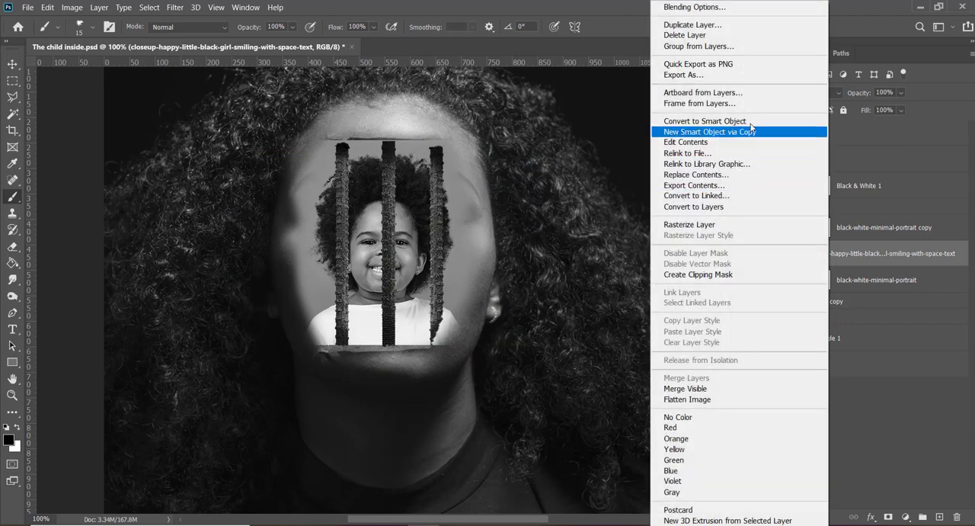
pyautogui.click(701, 121)
pyautogui.doubleClick(797, 261)
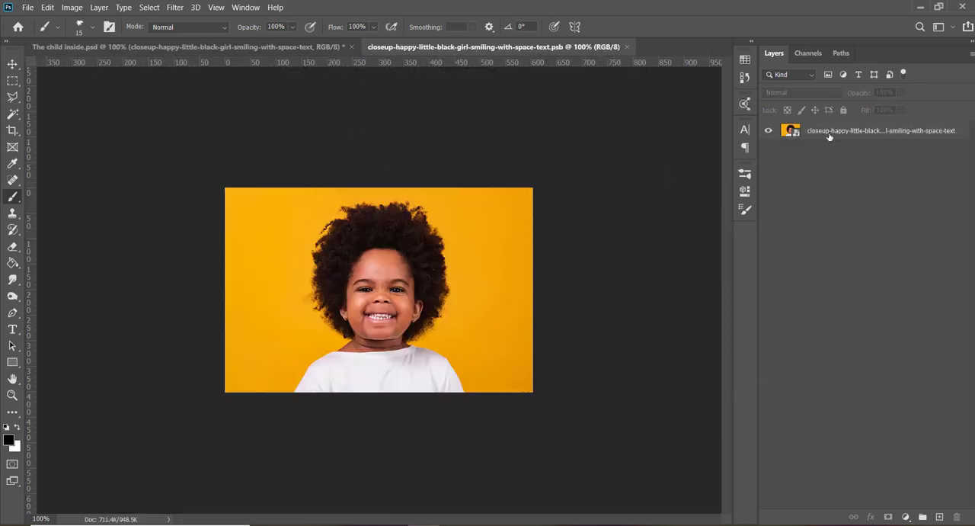
# - Rasterize the girl's photo inside the smart object, select the subject and mask out the yellow background
pyautogui.rightClick(830, 135)
pyautogui.click(717, 226)
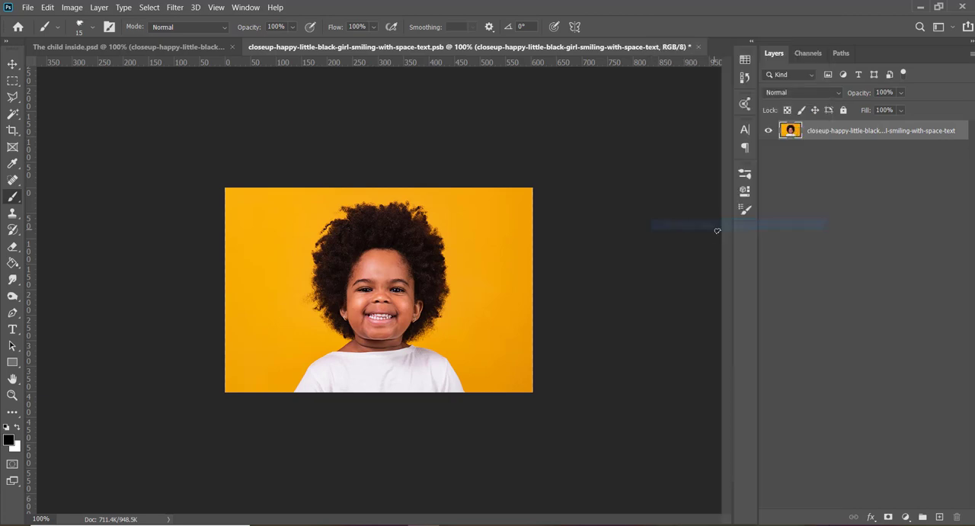
pyautogui.click(744, 197)
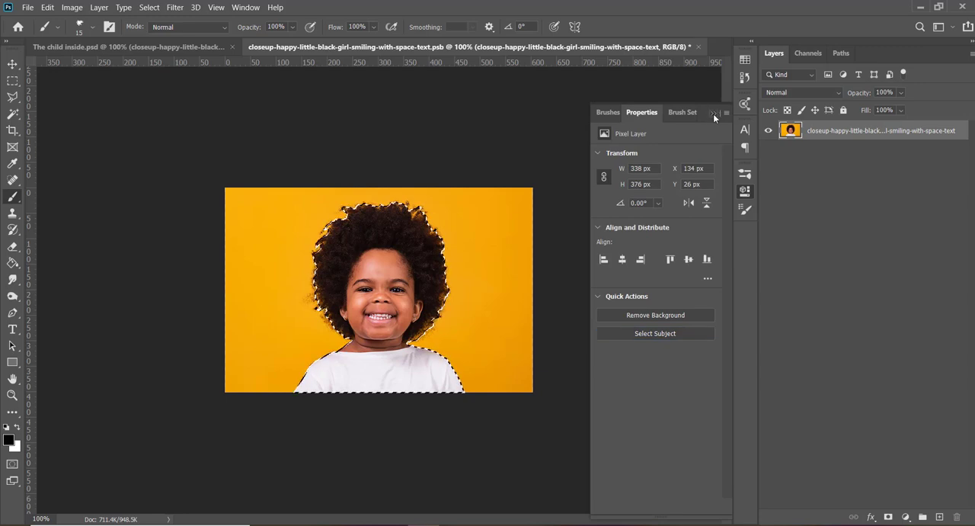
pyautogui.click(714, 114)
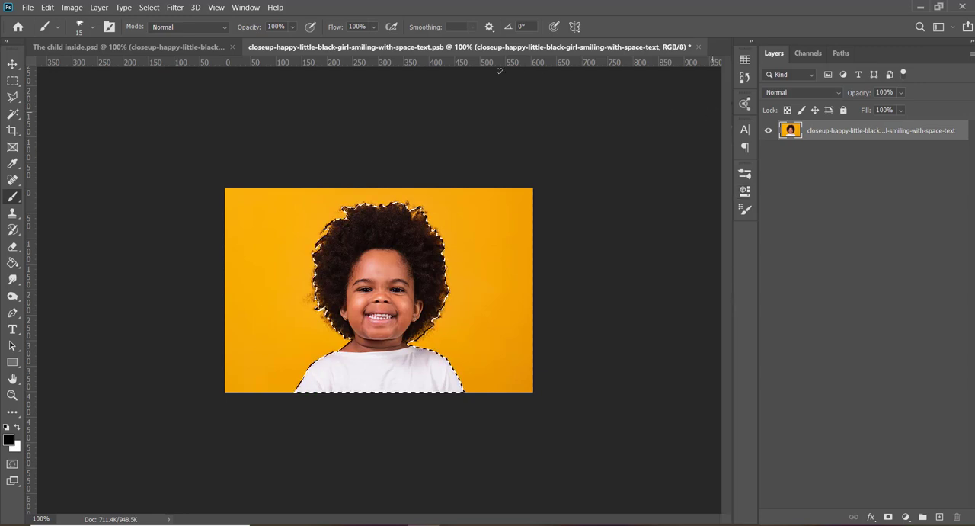
pyautogui.click(888, 517)
# - Refine the mask around the girl's hair in Select and Mask using the Refine Edge brush at size 45, reduced to 30
pyautogui.rightClick(820, 131)
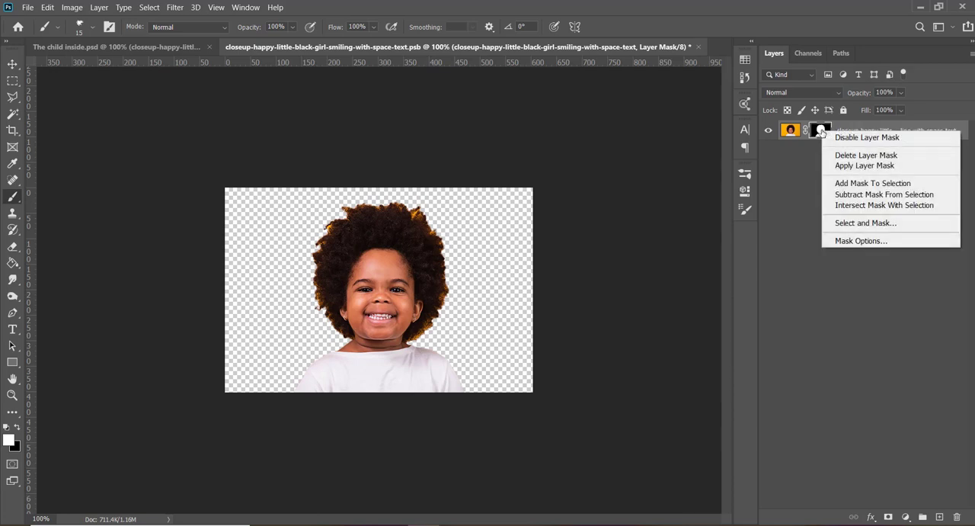
pyautogui.click(851, 223)
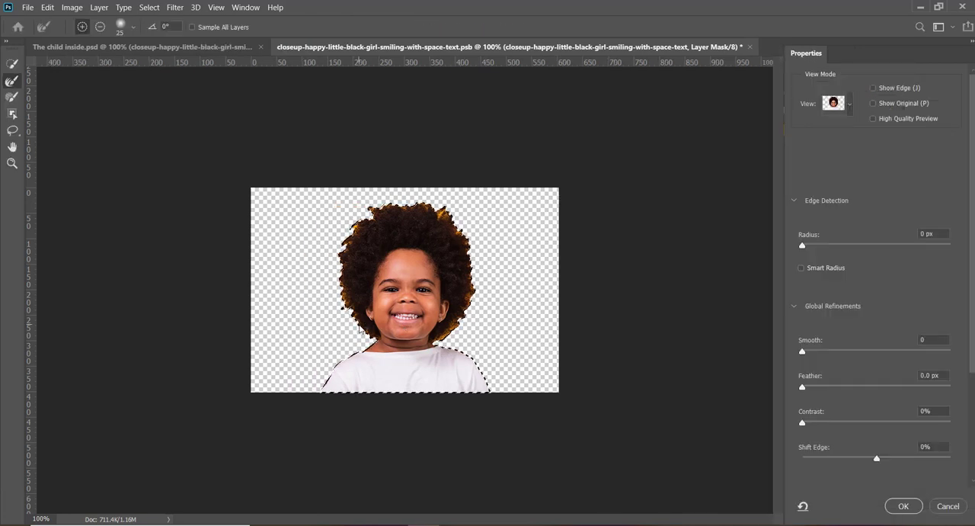
pyautogui.press(']')
pyautogui.press(']')
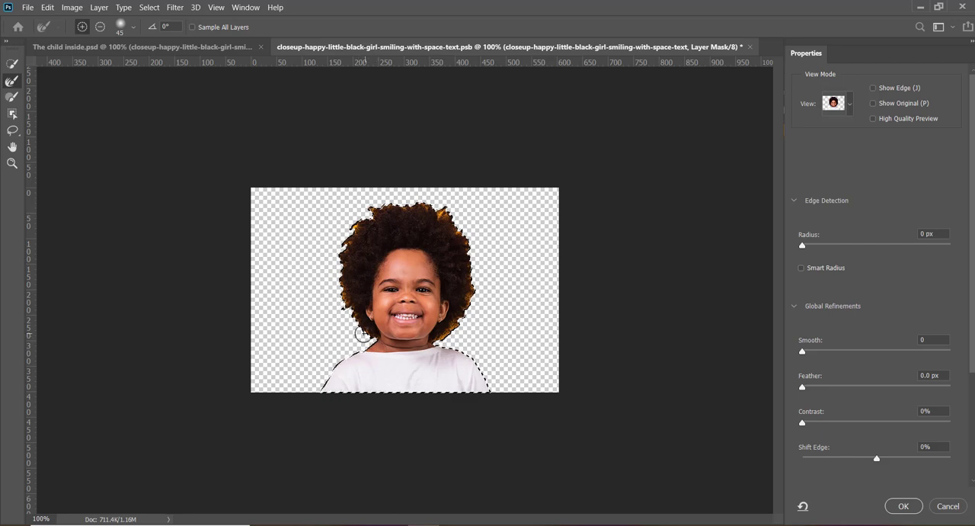
pyautogui.moveTo(362, 335)
pyautogui.mouseDown()
pyautogui.moveTo(339, 297)
pyautogui.moveTo(346, 231)
pyautogui.moveTo(377, 202)
pyautogui.moveTo(360, 215)
pyautogui.moveTo(391, 198)
pyautogui.moveTo(414, 200)
pyautogui.moveTo(396, 196)
pyautogui.moveTo(382, 198)
pyautogui.moveTo(431, 201)
pyautogui.moveTo(474, 243)
pyautogui.moveTo(471, 230)
pyautogui.moveTo(480, 291)
pyautogui.moveTo(447, 337)
pyautogui.mouseUp()
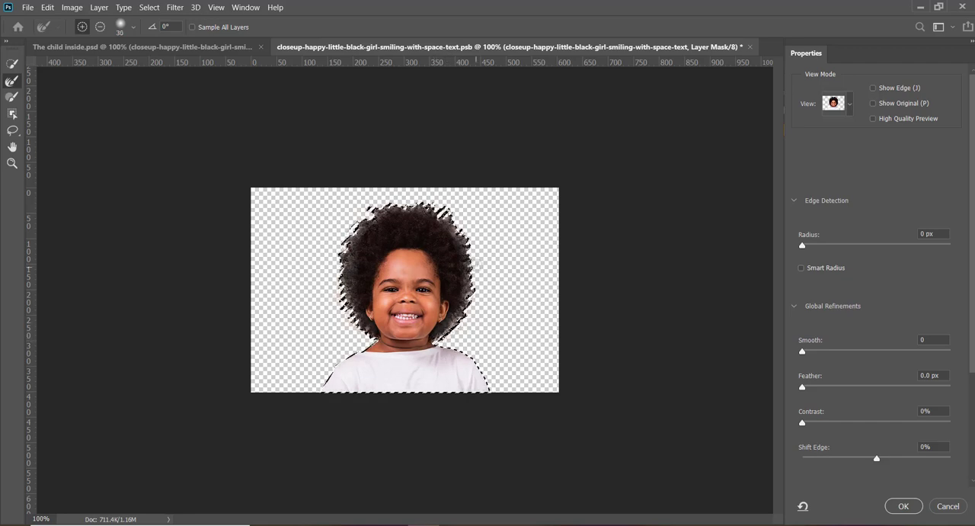
pyautogui.press('Return')
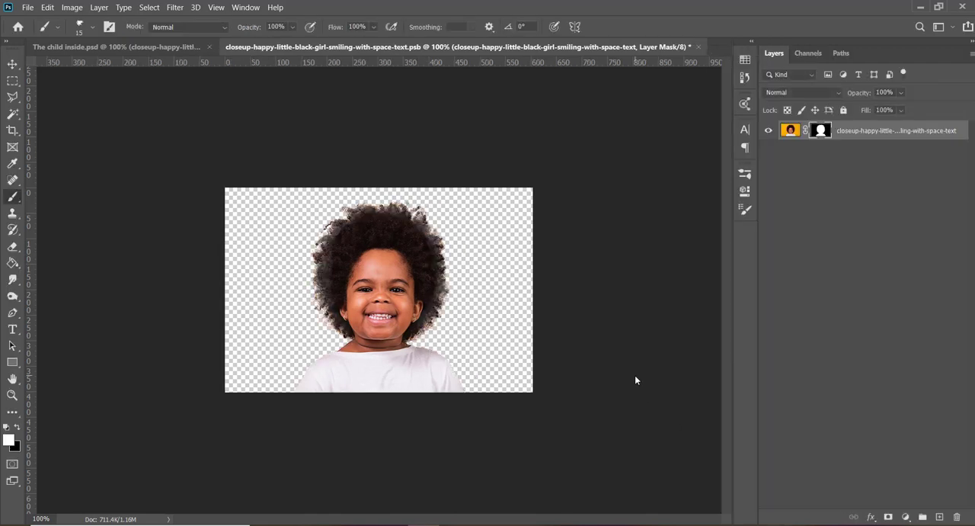
# - Save the smart object's contents and close it to return to The child inside.psd
pyautogui.press('v')
pyautogui.hotkey('ctrl', 's')
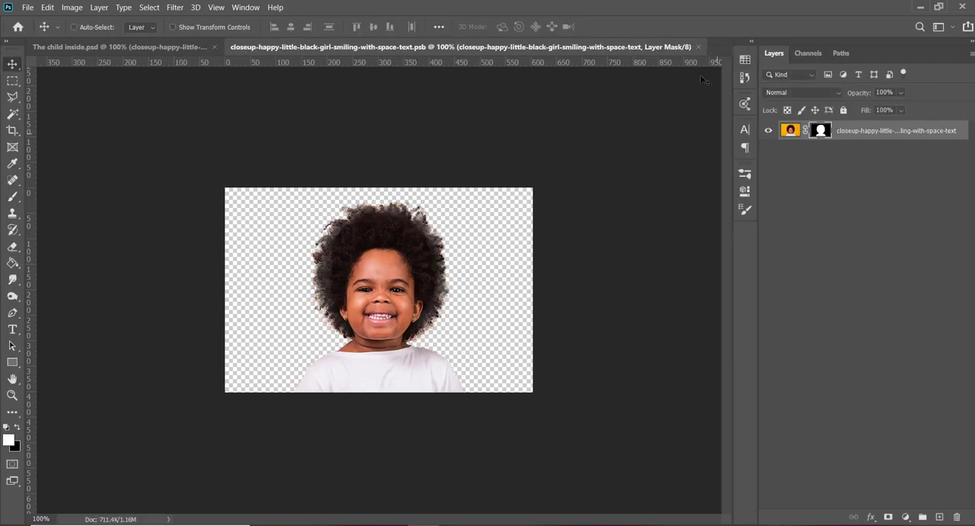
pyautogui.click(702, 49)
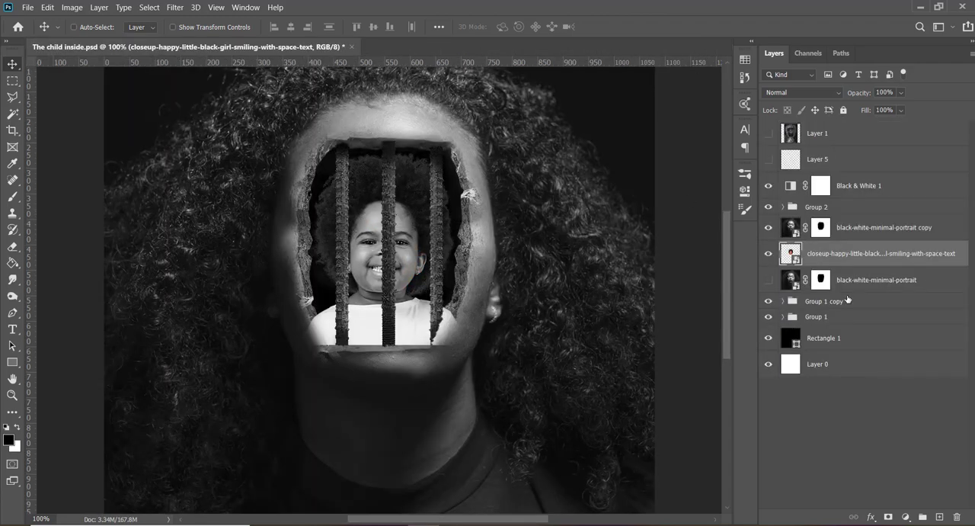
# - Add a layer mask to the girl's layer and choose the soft round 60 px brush at 40% opacity
pyautogui.click(886, 518)
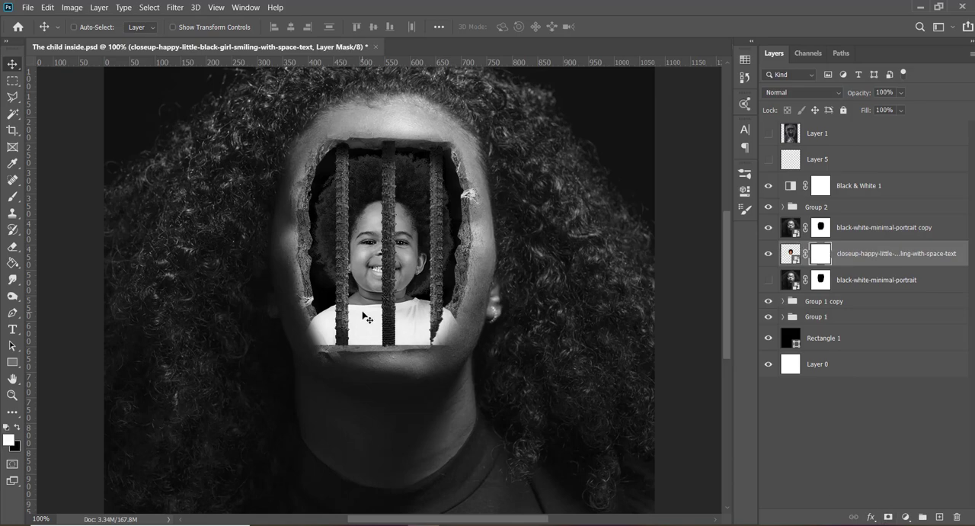
pyautogui.press('b')
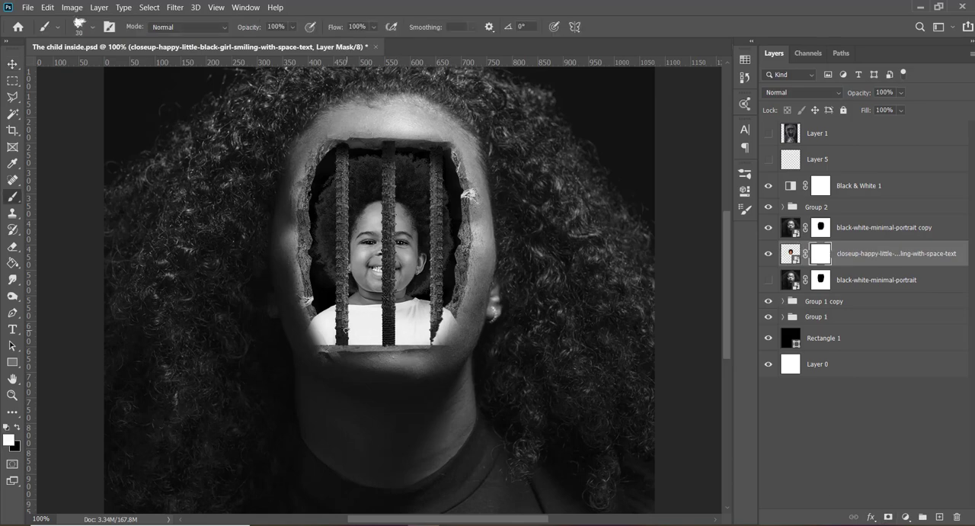
pyautogui.click(91, 30)
pyautogui.click(135, 128)
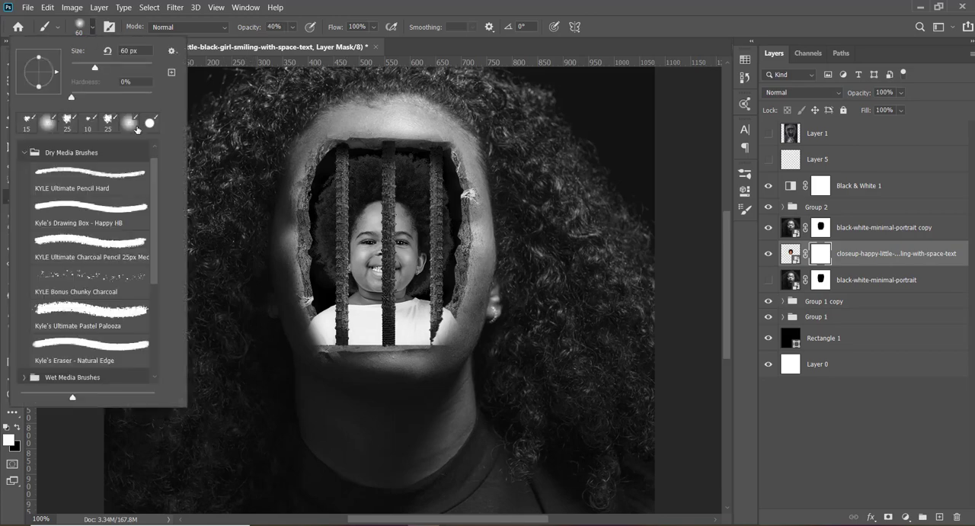
# - Check the reference artwork in Layer 1, hide it again, and move the girl's layer between Group 1 and Rectangle 1
pyautogui.click(767, 135)
pyautogui.click(767, 135)
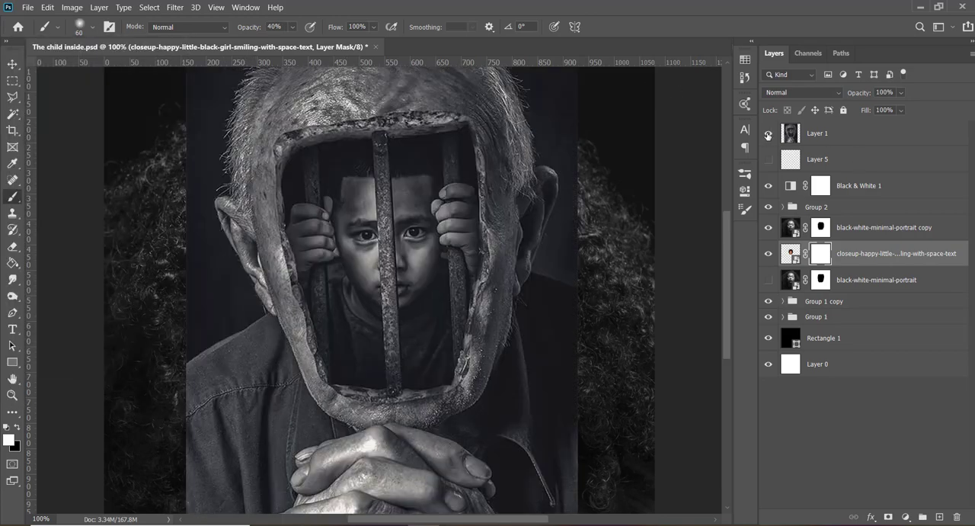
pyautogui.click(768, 135)
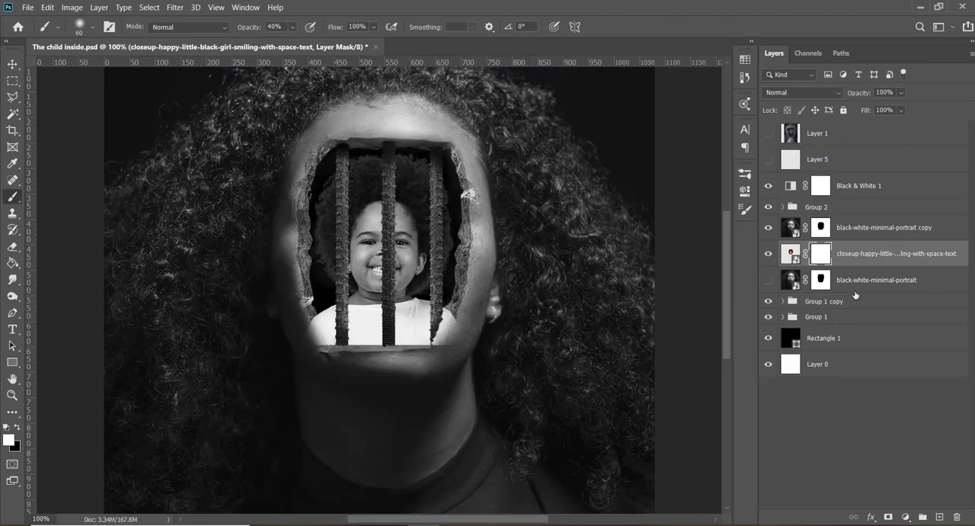
pyautogui.moveTo(861, 261); pyautogui.dragTo(846, 327)
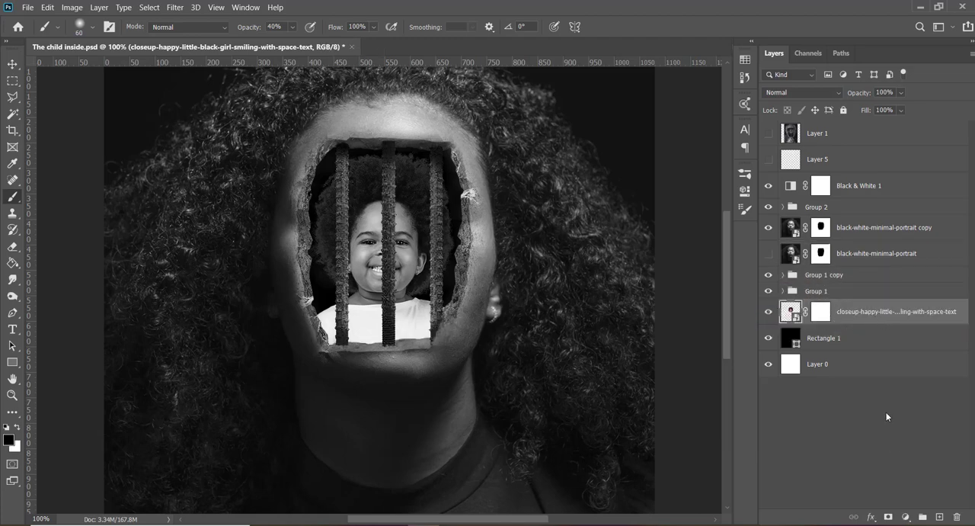
# - Add a Curves adjustment clipped to the girl's layer and darken her by pulling the RGB curve down at input 171
pyautogui.click(905, 518)
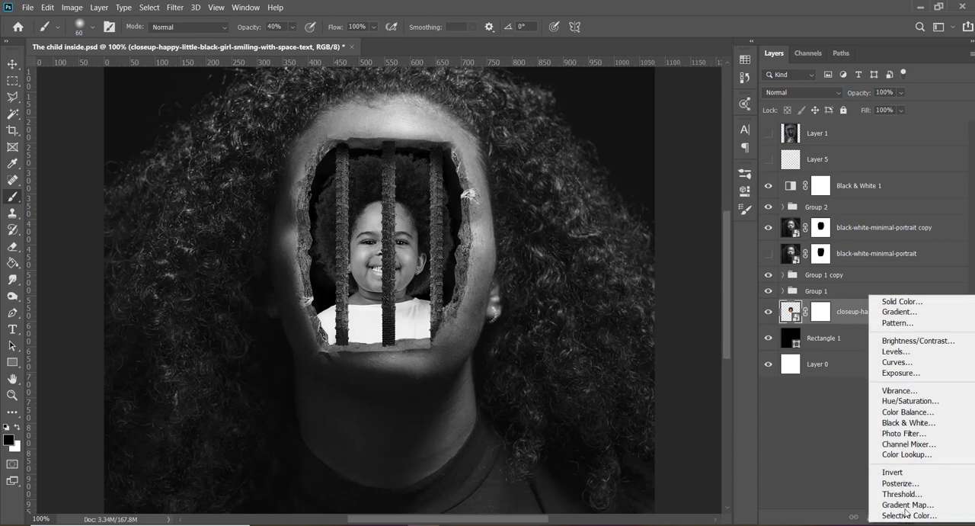
pyautogui.click(897, 363)
pyautogui.click(635, 506)
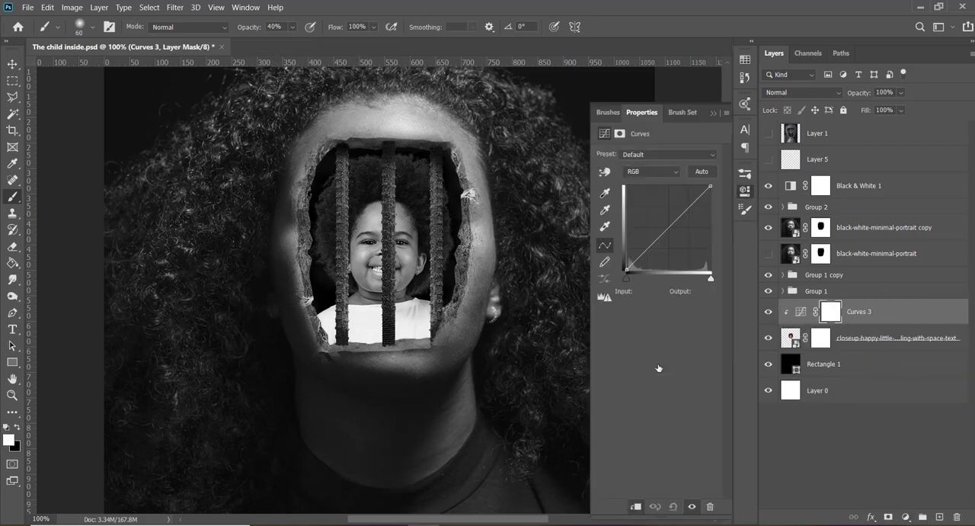
pyautogui.moveTo(671, 223)
pyautogui.mouseDown()
pyautogui.moveTo(665, 210)
pyautogui.moveTo(683, 230)
pyautogui.mouseUp()
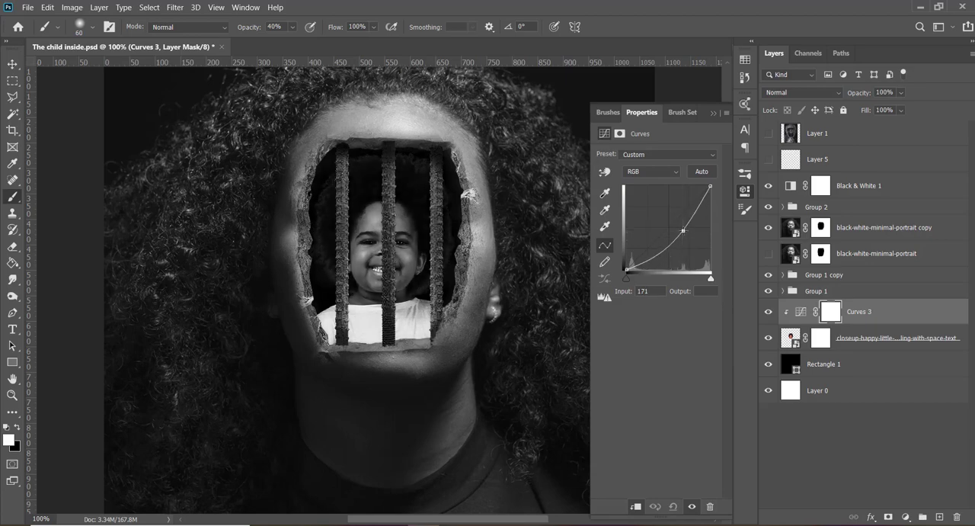
pyautogui.click(715, 113)
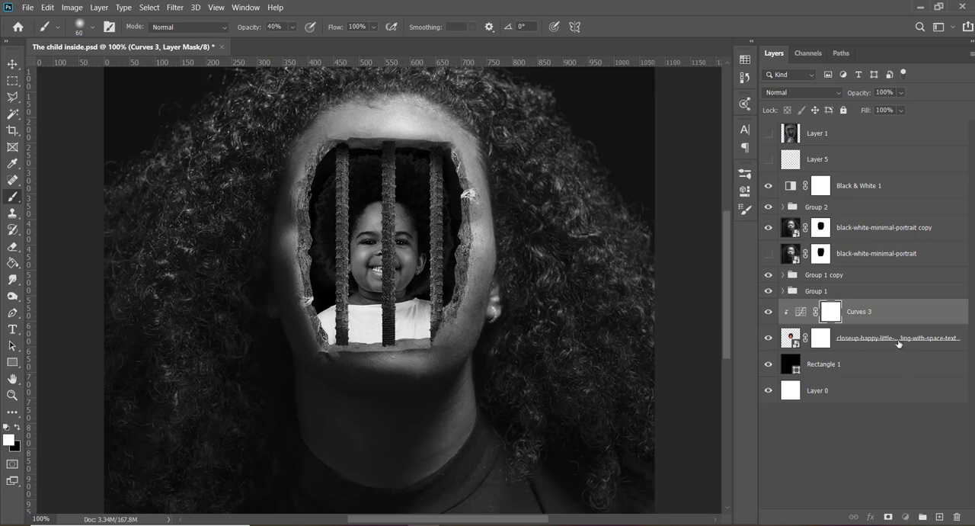
# - Add an Exposure adjustment clipped to the girl's layer with exposure -0.22, offset -0.0506 and gamma correction 0.89
pyautogui.click(898, 342)
pyautogui.click(905, 516)
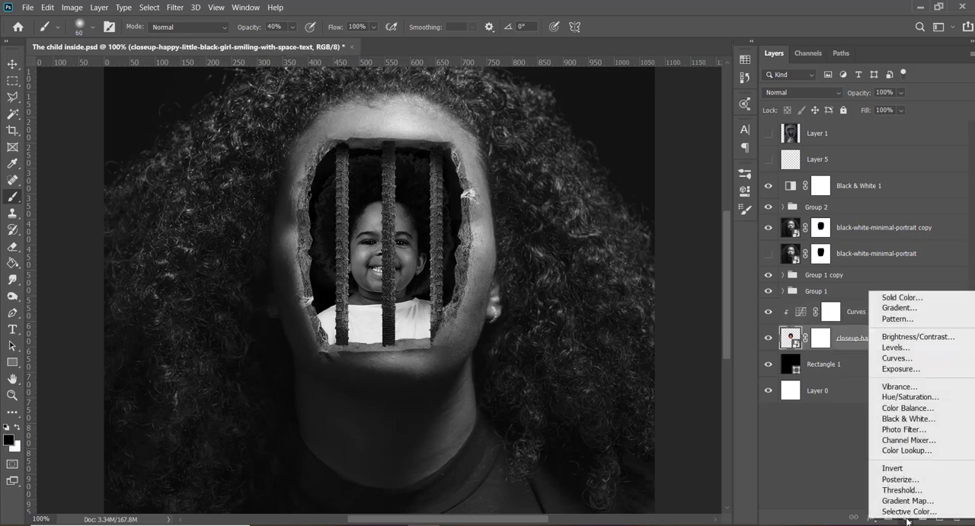
pyautogui.click(900, 368)
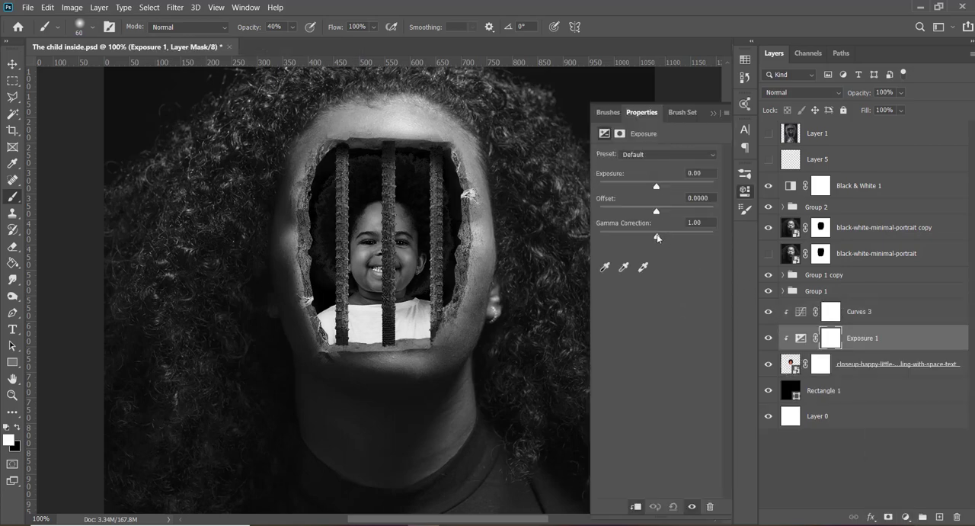
pyautogui.moveTo(656, 234); pyautogui.dragTo(662, 237)
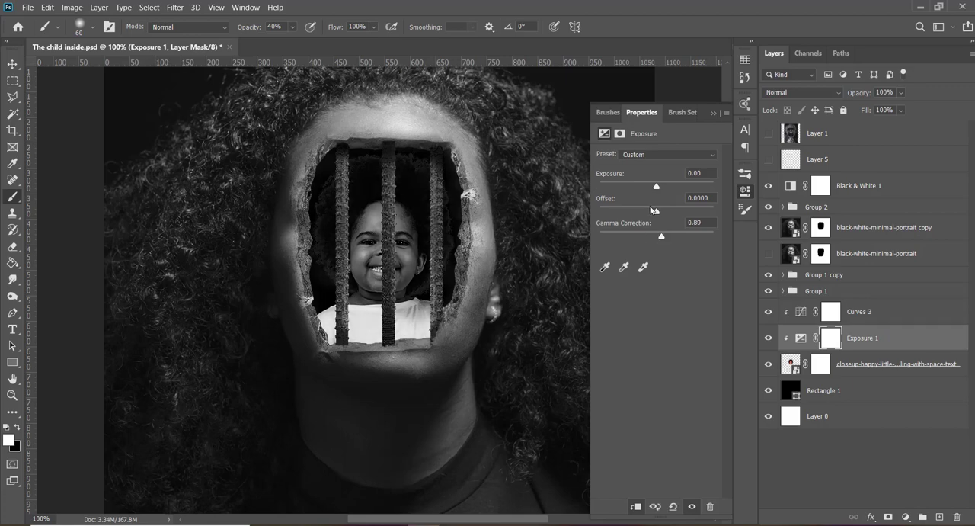
pyautogui.moveTo(656, 211); pyautogui.dragTo(654, 216)
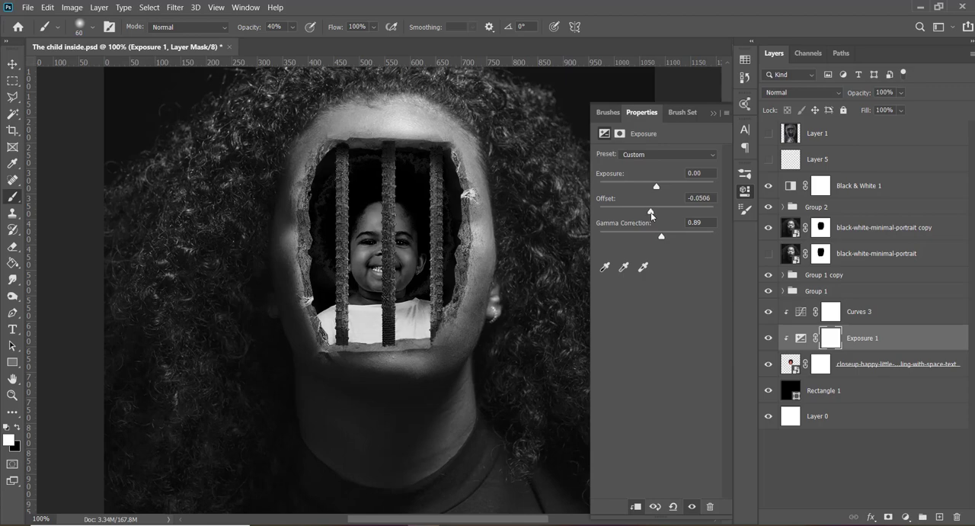
pyautogui.moveTo(657, 187); pyautogui.dragTo(655, 189)
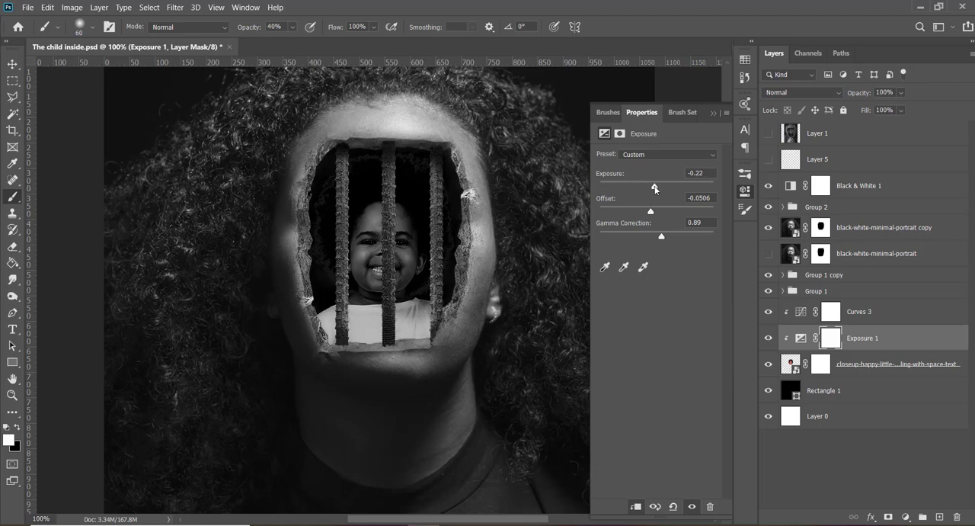
pyautogui.click(713, 112)
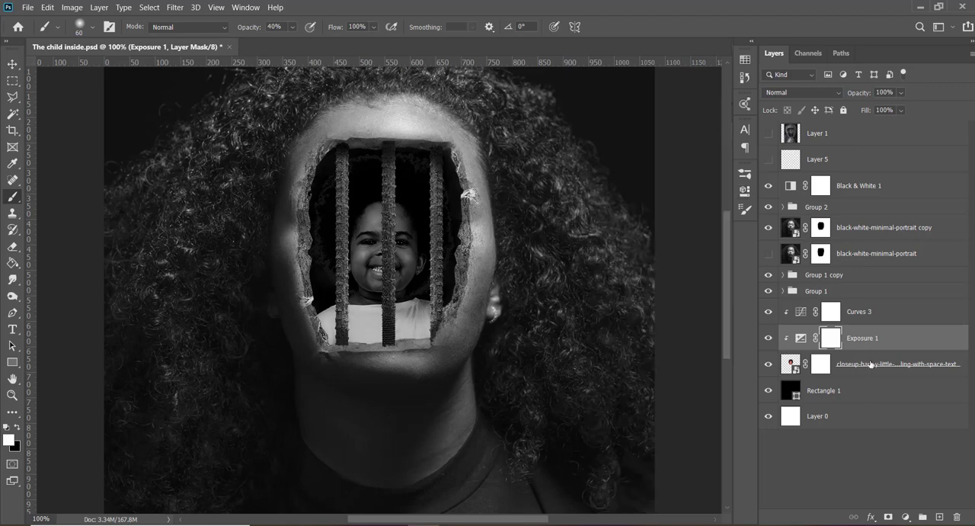
# - Scale the girl's layer to 109.64% and shift it slightly right, centred at about X 556 px, Y 446 px
pyautogui.click(869, 363)
pyautogui.hotkey('ctrl', 't')
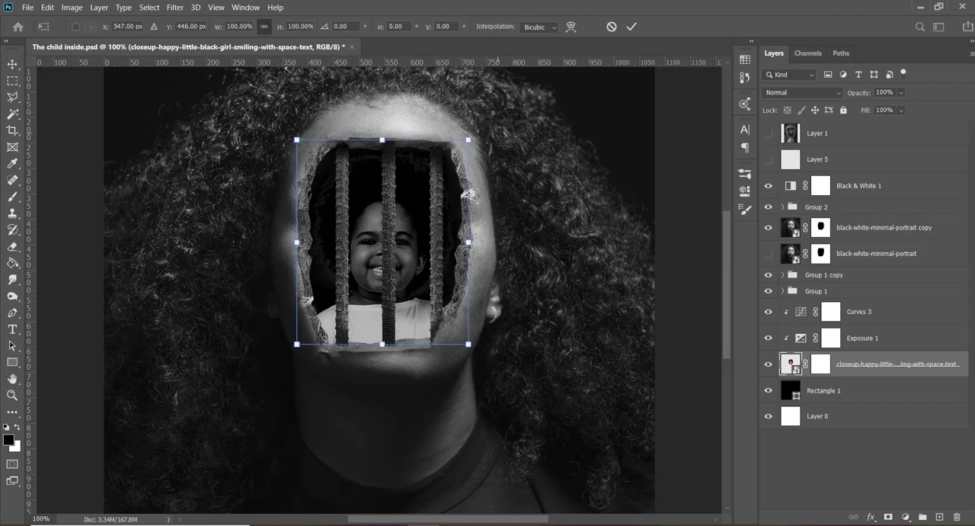
pyautogui.moveTo(464, 138); pyautogui.dragTo(474, 131)
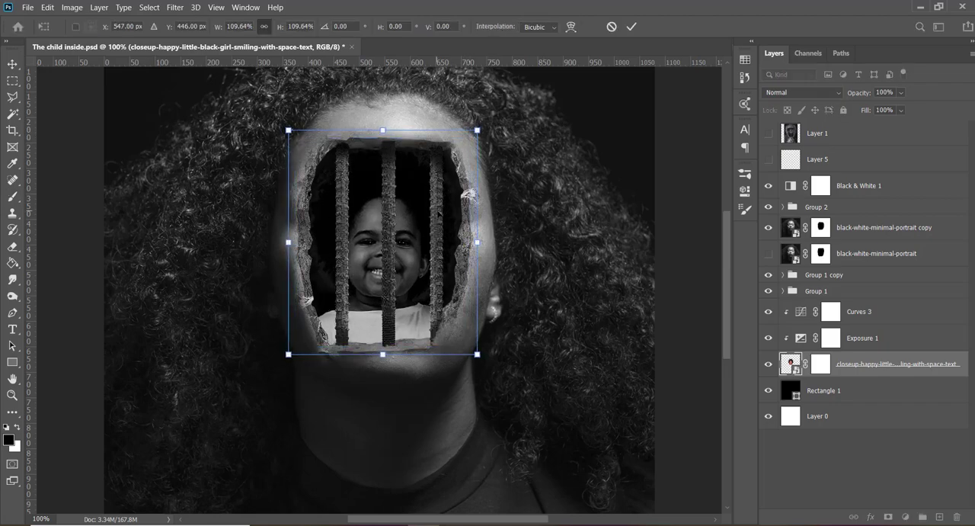
pyautogui.moveTo(435, 212); pyautogui.dragTo(441, 212)
pyautogui.press('Return')
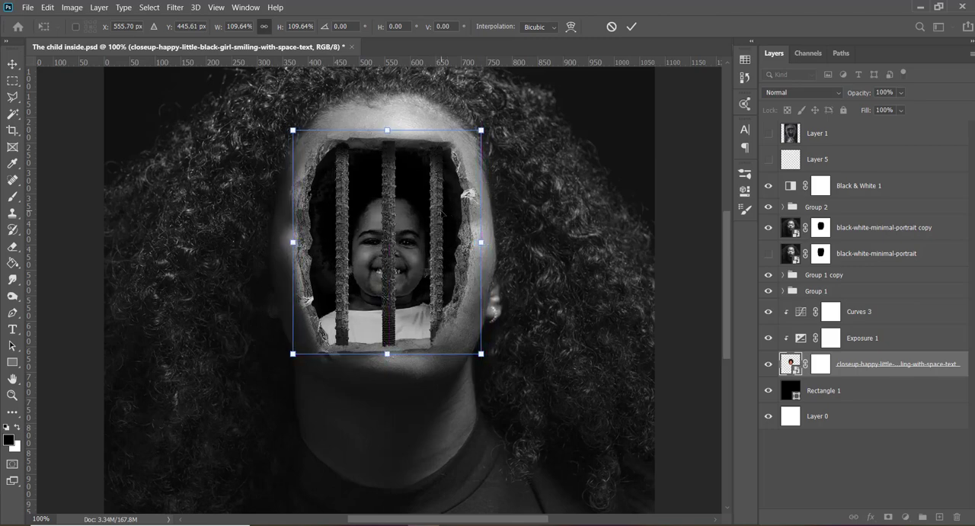
pyautogui.press('b')
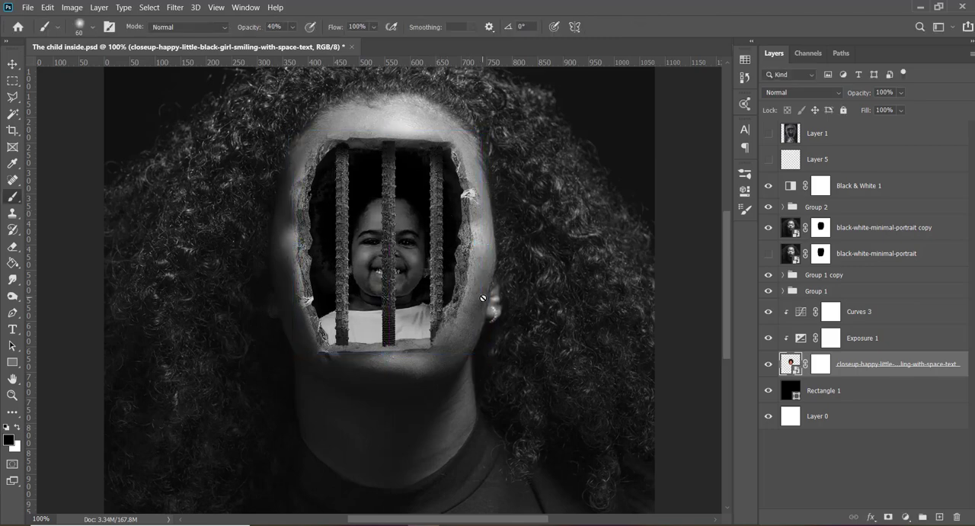
# - Switch to the browser and open istockphoto.com in the tab showing the rusty reinforcing rod image
pyautogui.click(316, 480)
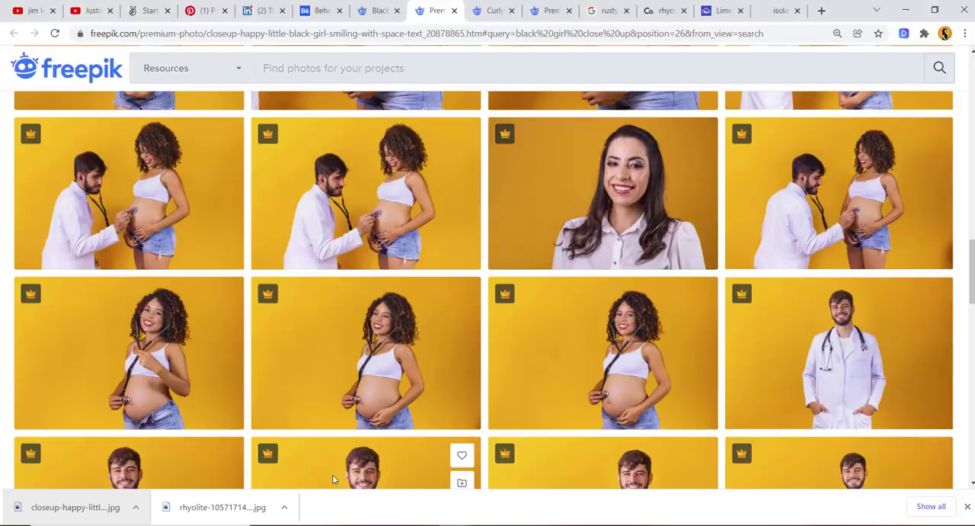
pyautogui.scroll(-4, 374, 264)
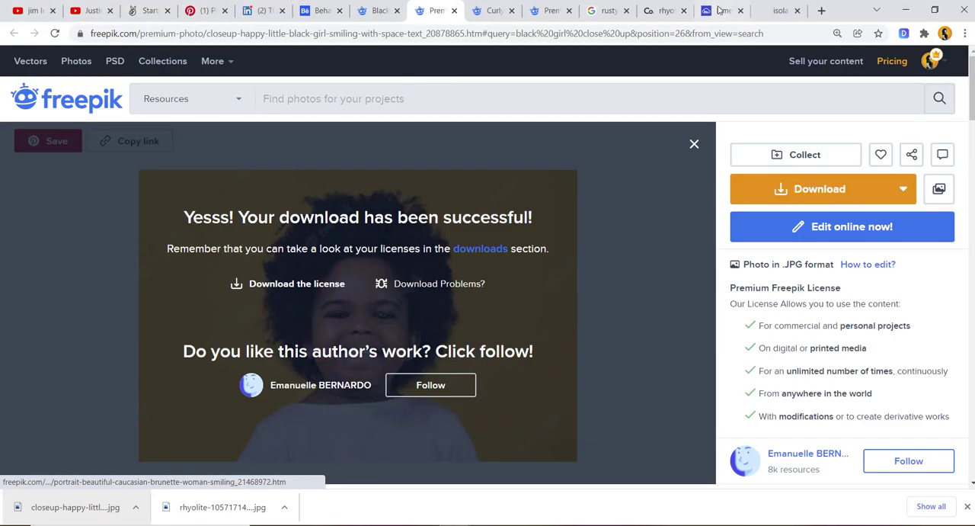
pyautogui.click(779, 10)
pyautogui.click(741, 36)
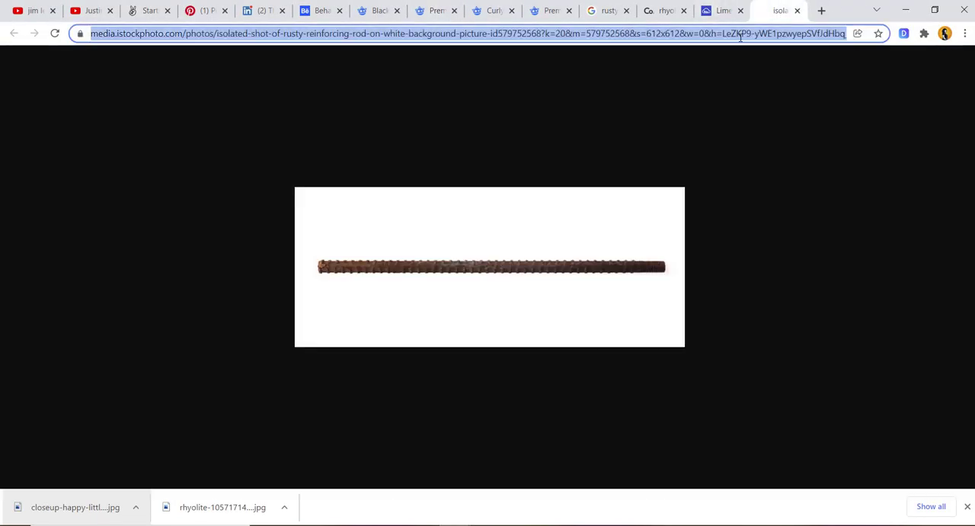
pyautogui.write('istockphoto.com')
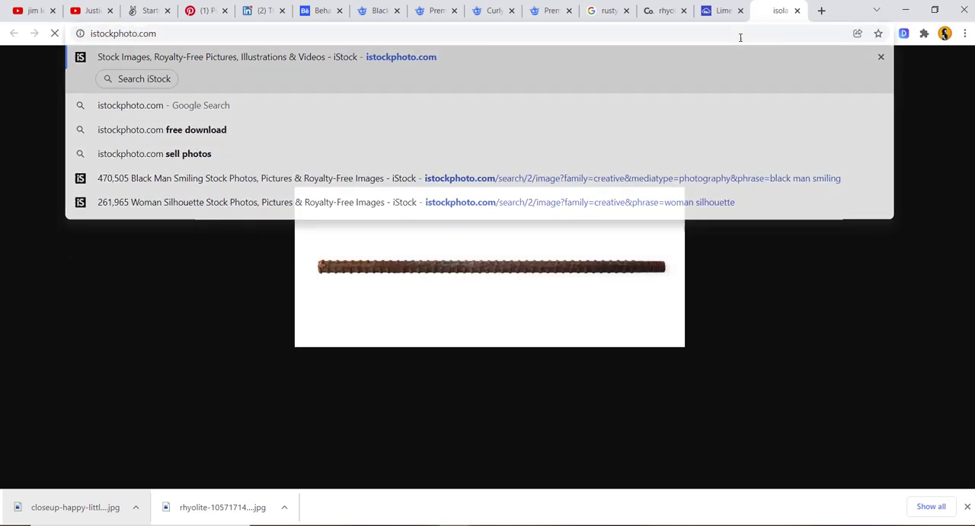
pyautogui.press('Return')
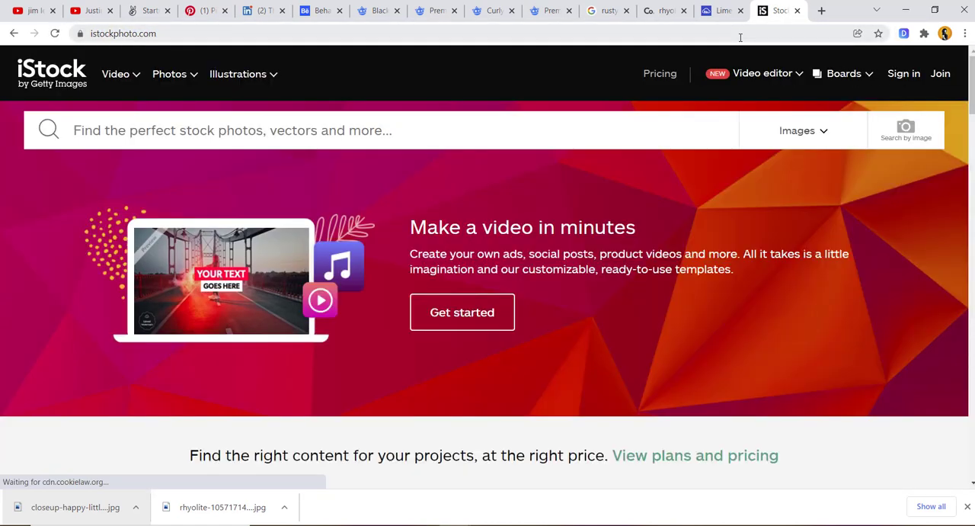
# - Search iStock for "little black girl" and look through the resulting photos
pyautogui.click(477, 139)
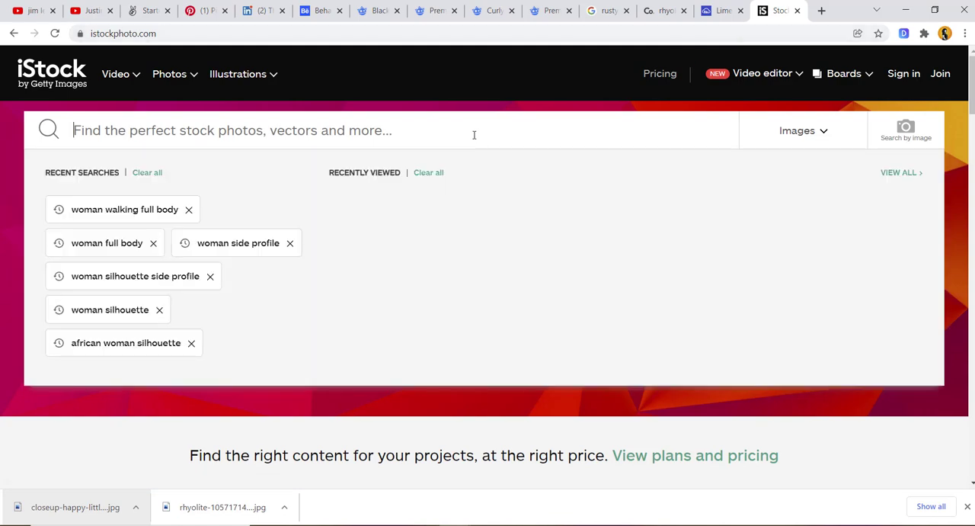
pyautogui.write('little b')
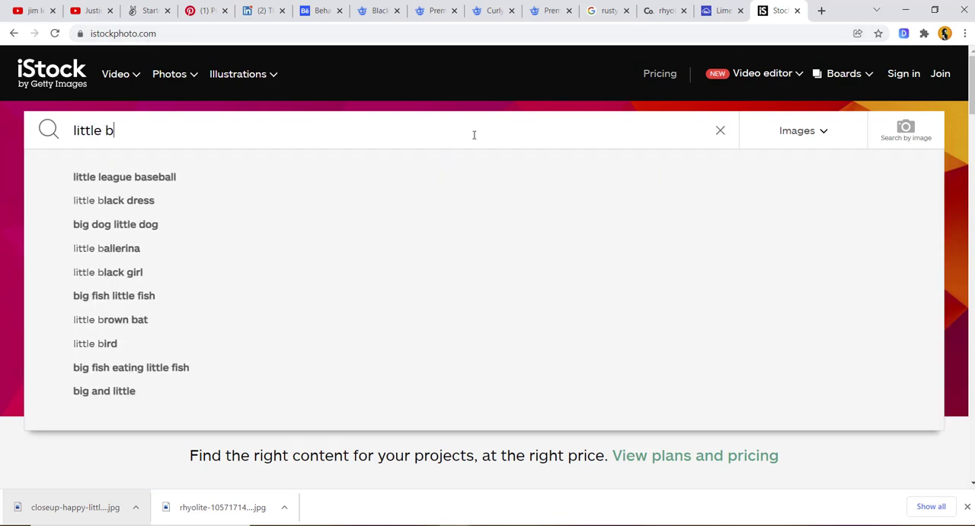
pyautogui.write('lack girl')
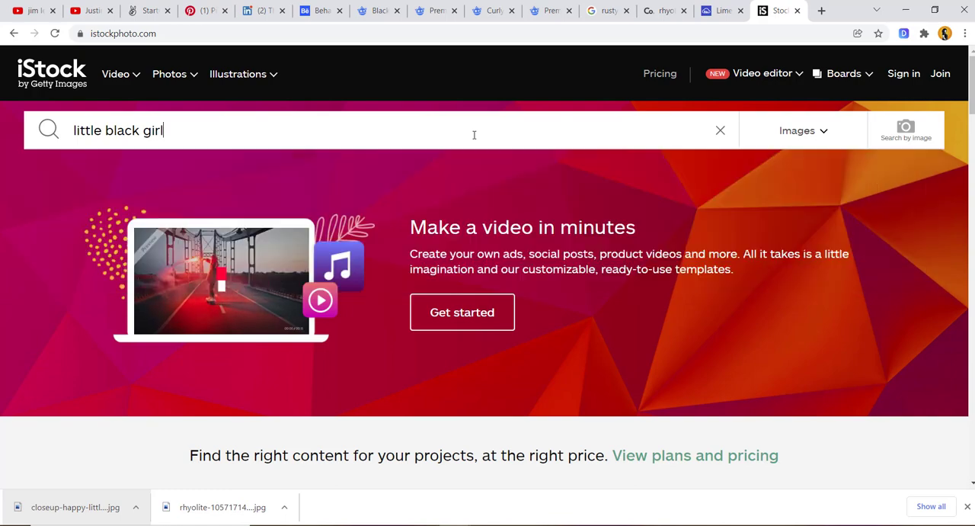
pyautogui.press('Return')
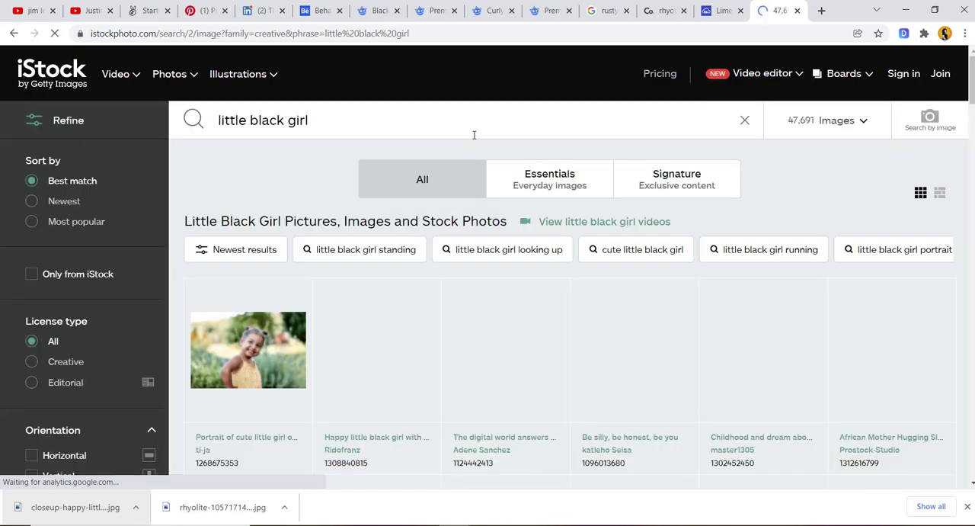
pyautogui.scroll(-2, 473, 139)
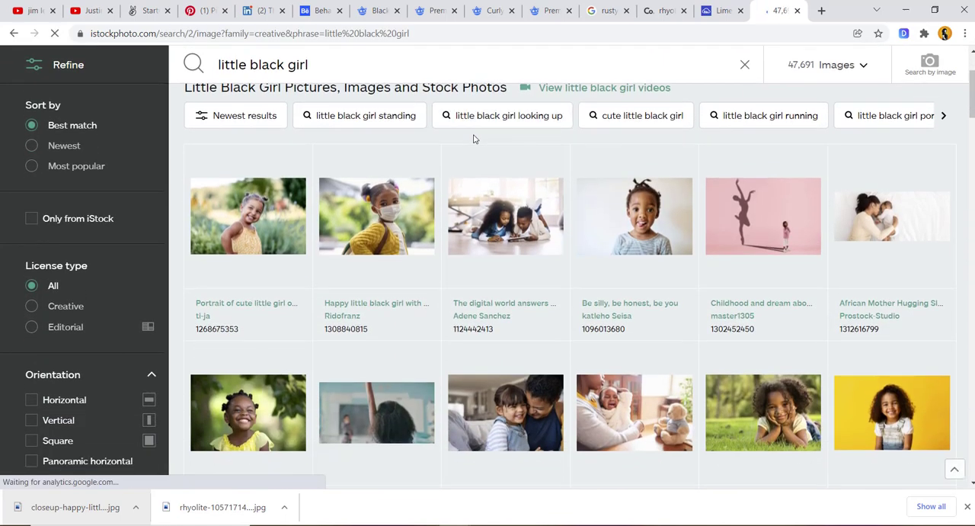
pyautogui.scroll(-2, 473, 138)
pyautogui.scroll(-3, 473, 139)
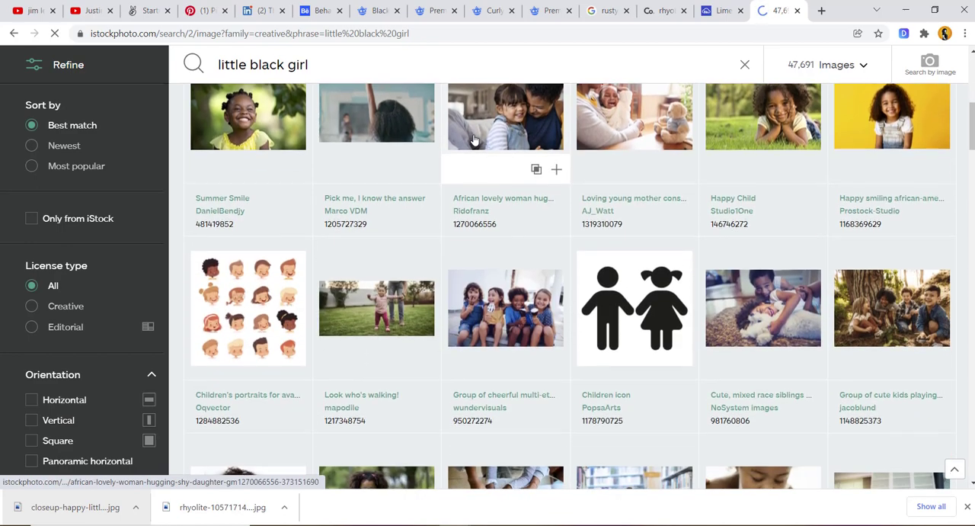
pyautogui.scroll(-3, 473, 138)
pyautogui.scroll(-2, 473, 139)
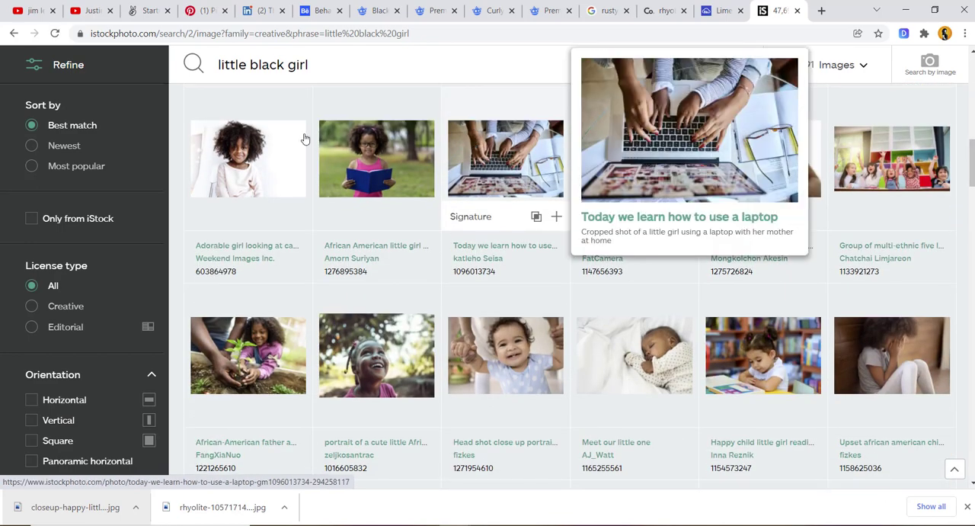
# - Refine the search to "sad little black girl", browse the photos, and open the angry preteen girl's portrait image in a new tab
pyautogui.scroll(7, 305, 135)
pyautogui.click(221, 116)
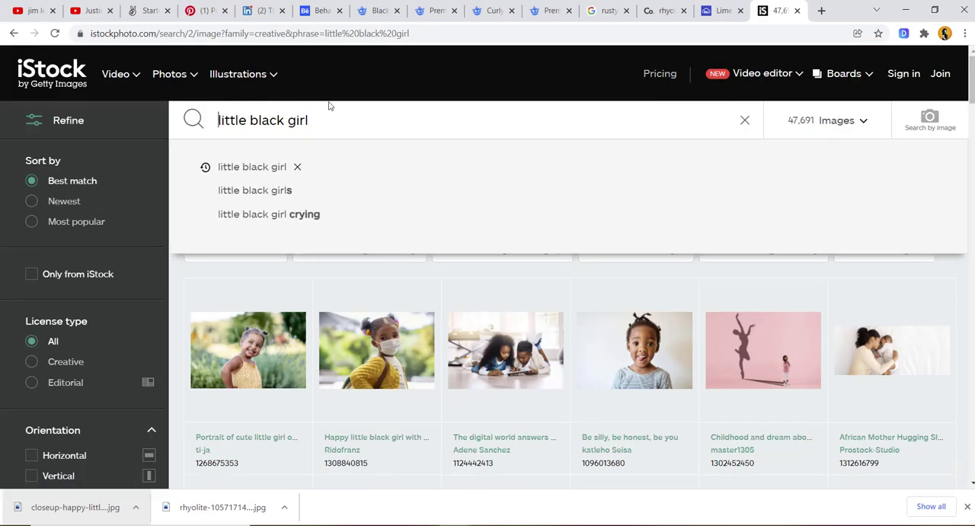
pyautogui.write('sad')
pyautogui.press('Return')
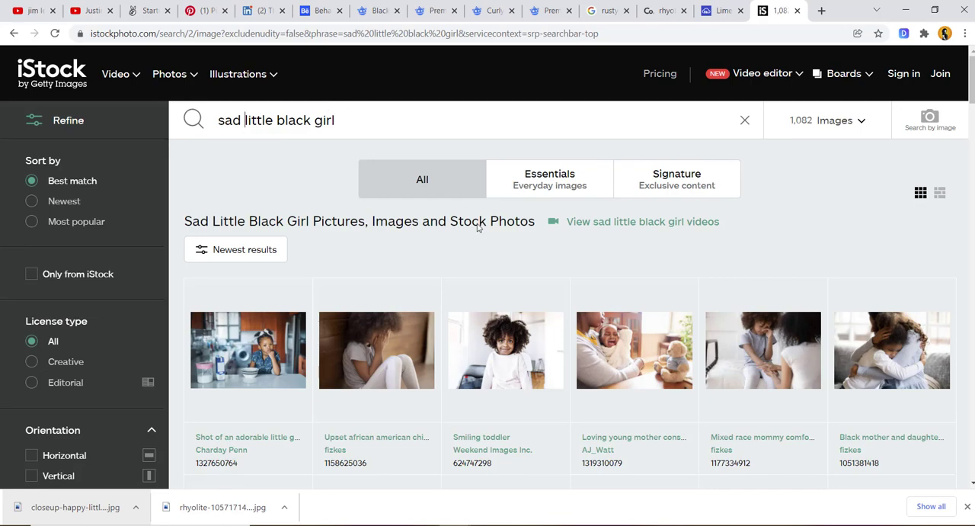
pyautogui.scroll(-2, 473, 232)
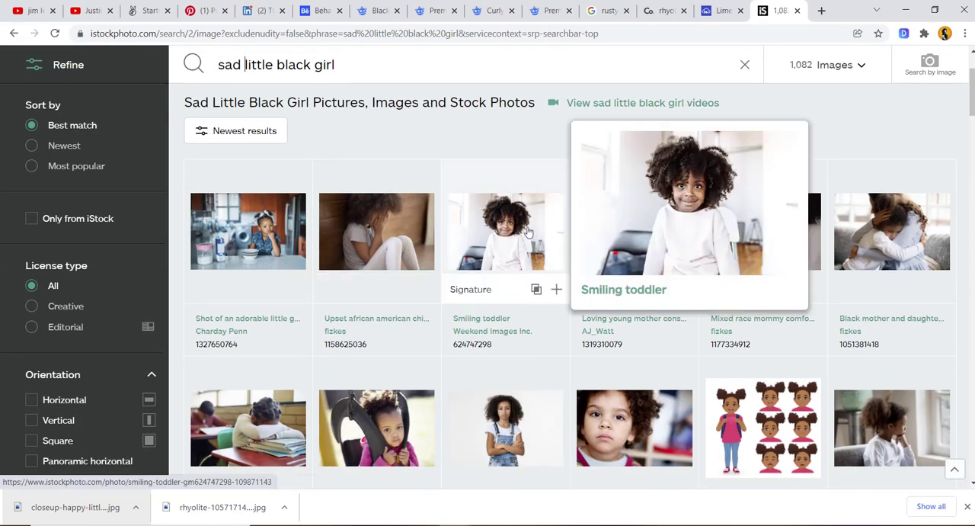
pyautogui.scroll(-5, 526, 232)
pyautogui.scroll(4, 528, 233)
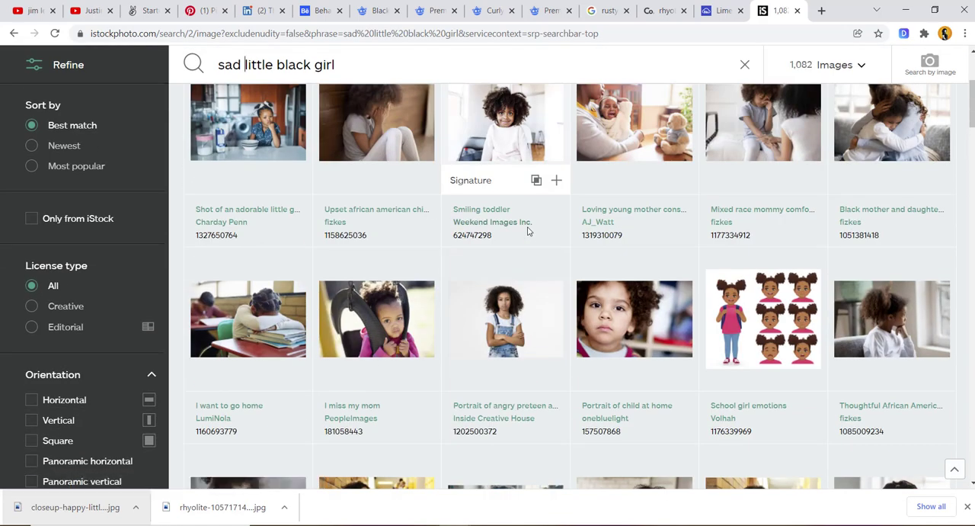
pyautogui.scroll(-2, 527, 231)
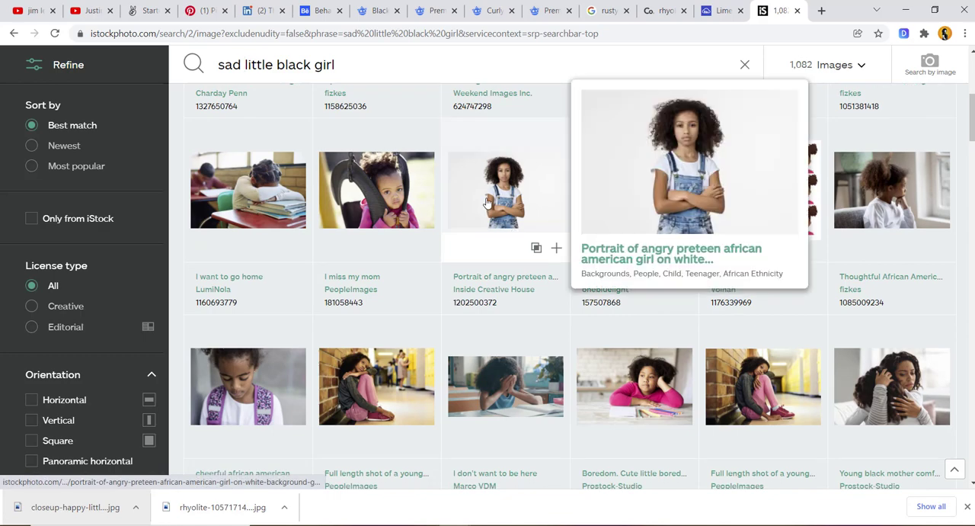
pyautogui.scroll(-3, 488, 202)
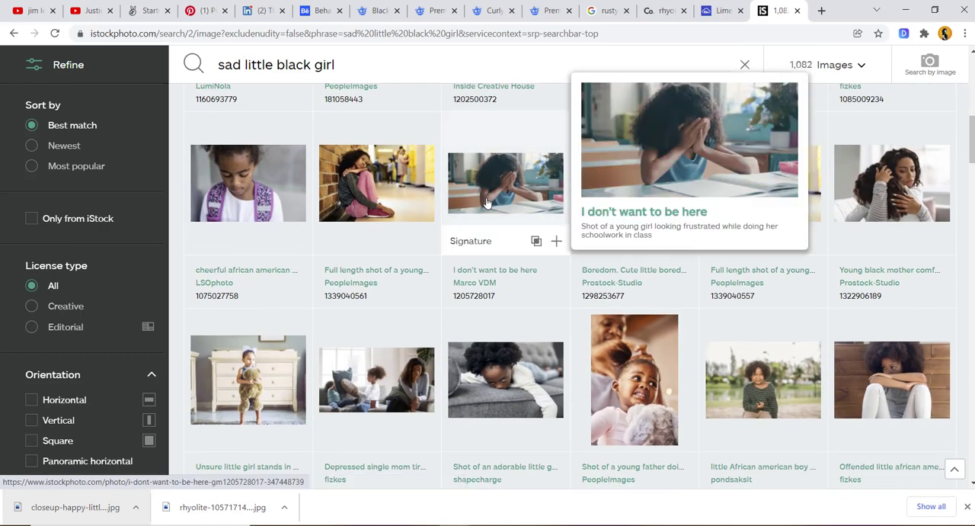
pyautogui.scroll(3, 488, 202)
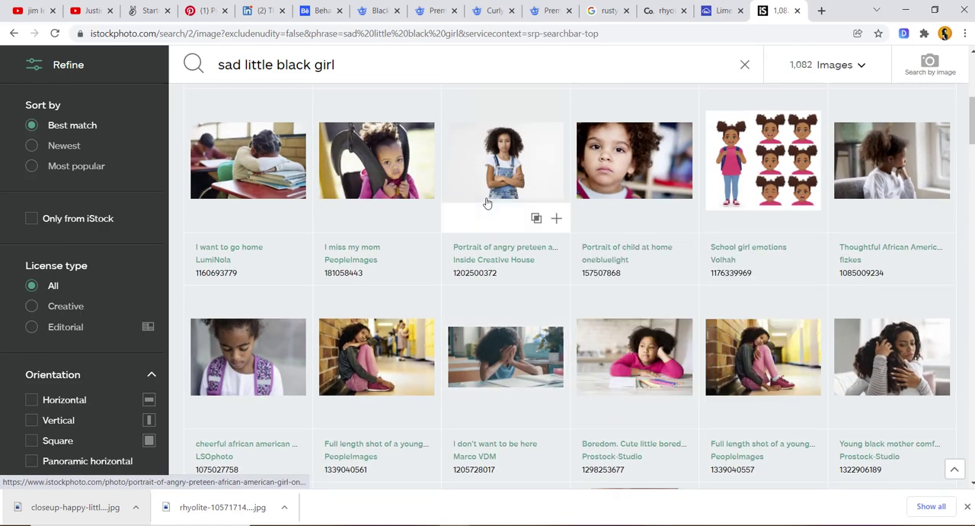
pyautogui.rightClick(488, 165)
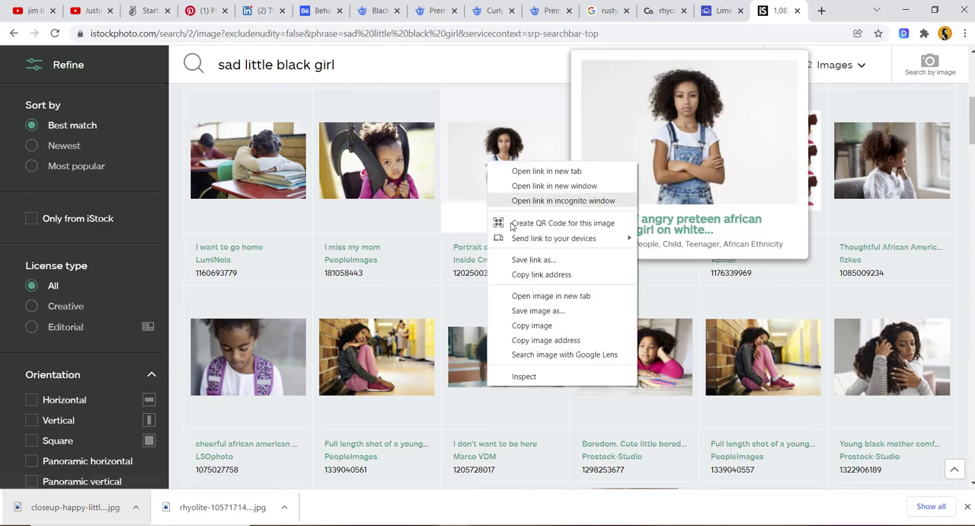
pyautogui.click(533, 296)
# - Find the photo of the seated girl in a purple dress on white and copy its image
pyautogui.scroll(-4, 545, 300)
pyautogui.scroll(-2, 545, 300)
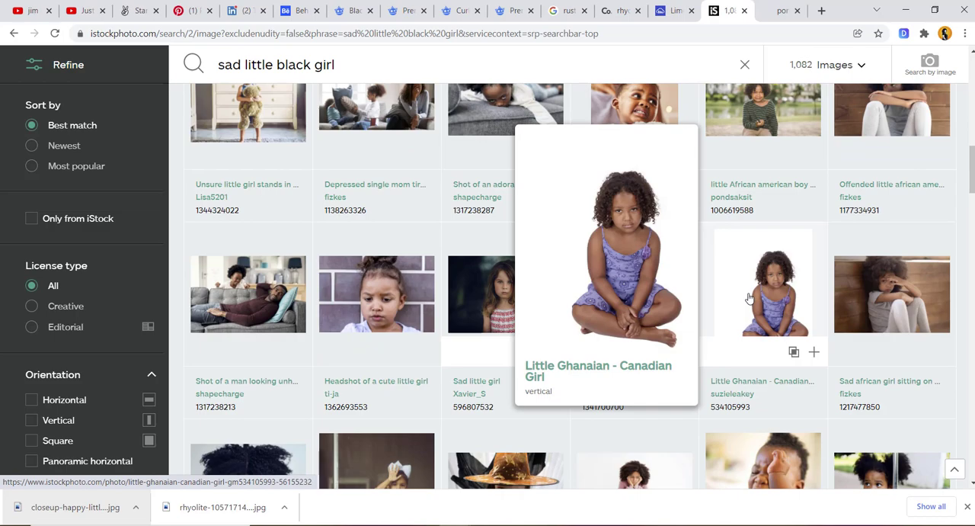
pyautogui.rightClick(749, 298)
pyautogui.click(800, 456)
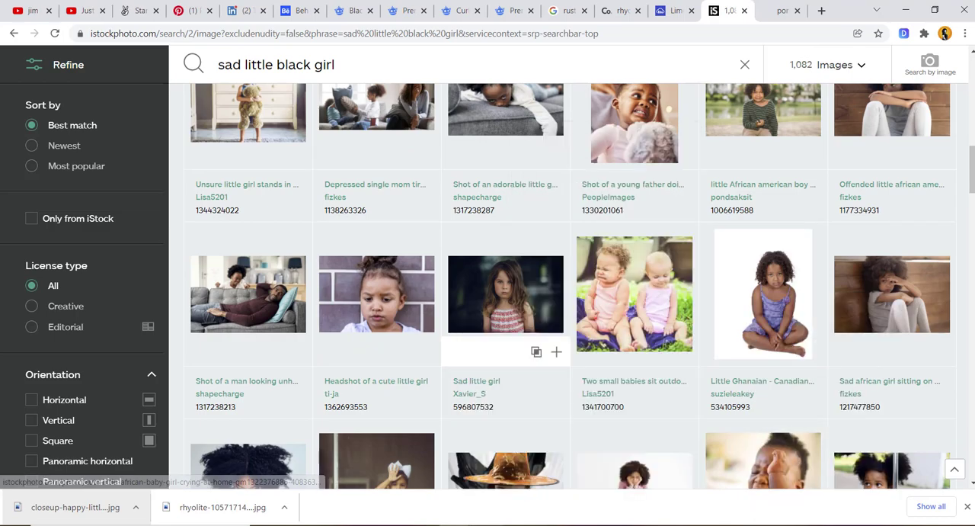
# - Switch back to Photoshop, hide the smiling girl's layer, and paste the copied girl photo as a new layer below Group 1
pyautogui.click(455, 525)
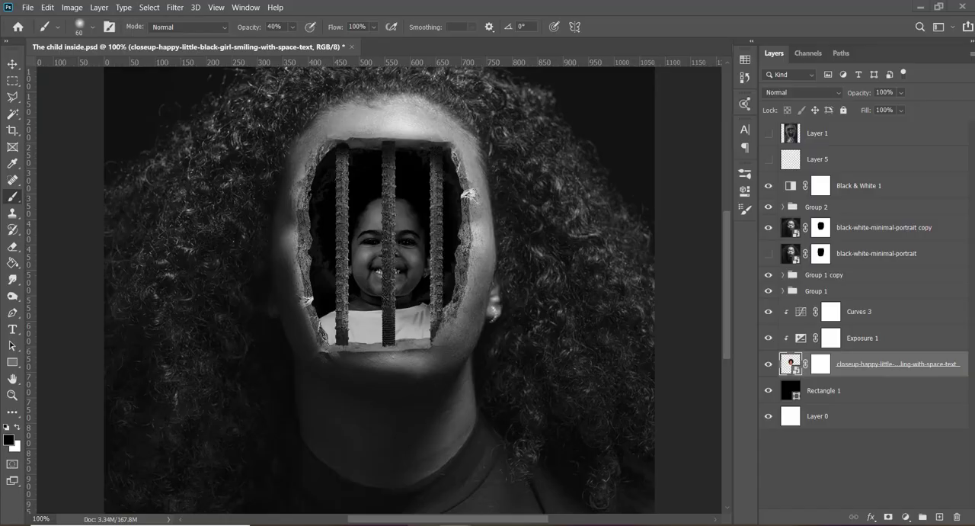
pyautogui.click(768, 364)
pyautogui.hotkey('ctrl', 'v')
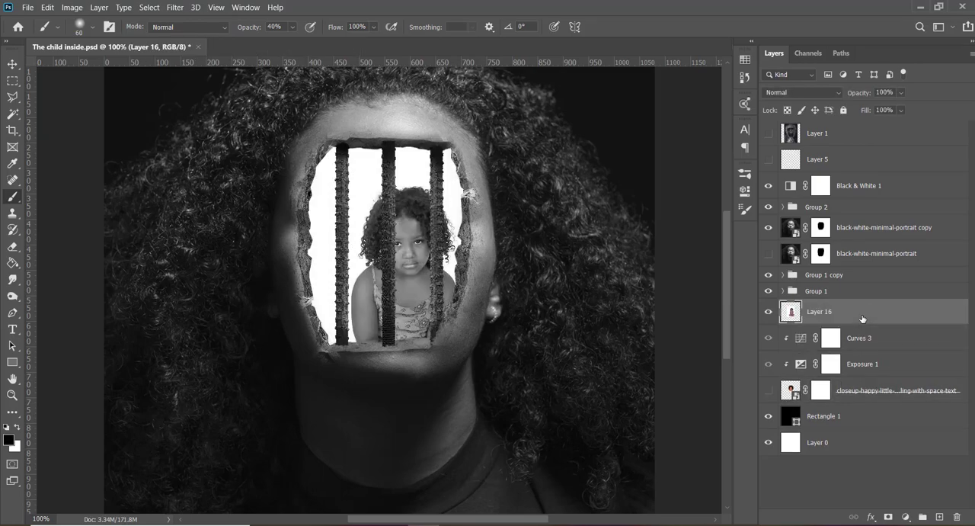
# - Convert the pasted girl layer to a smart object and open its contents for editing
pyautogui.rightClick(860, 320)
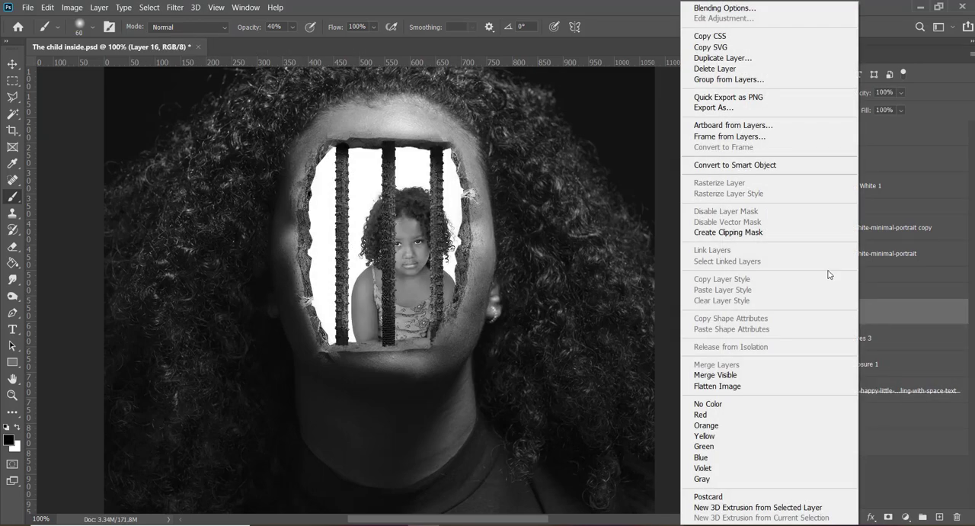
pyautogui.click(777, 164)
pyautogui.doubleClick(798, 320)
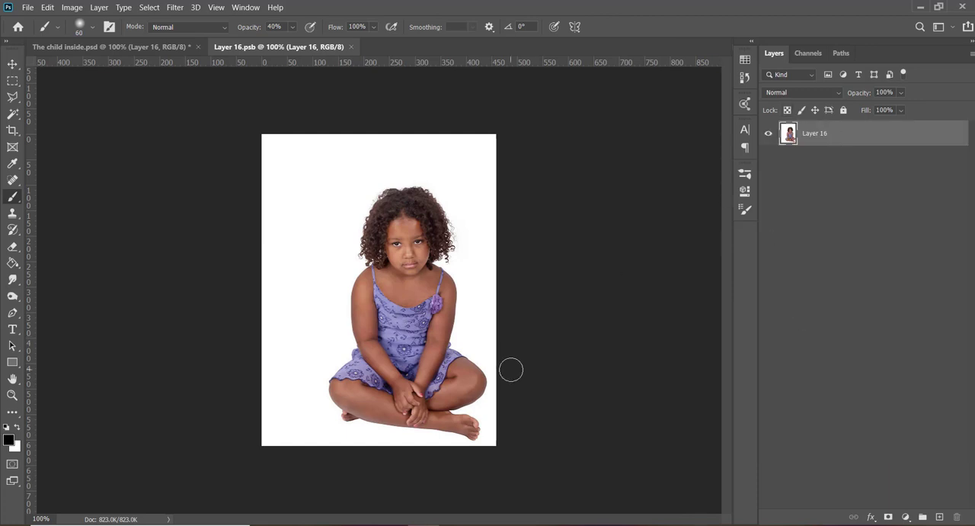
# - Select the seated girl with Select Subject and mask out the white background around her
pyautogui.click(747, 191)
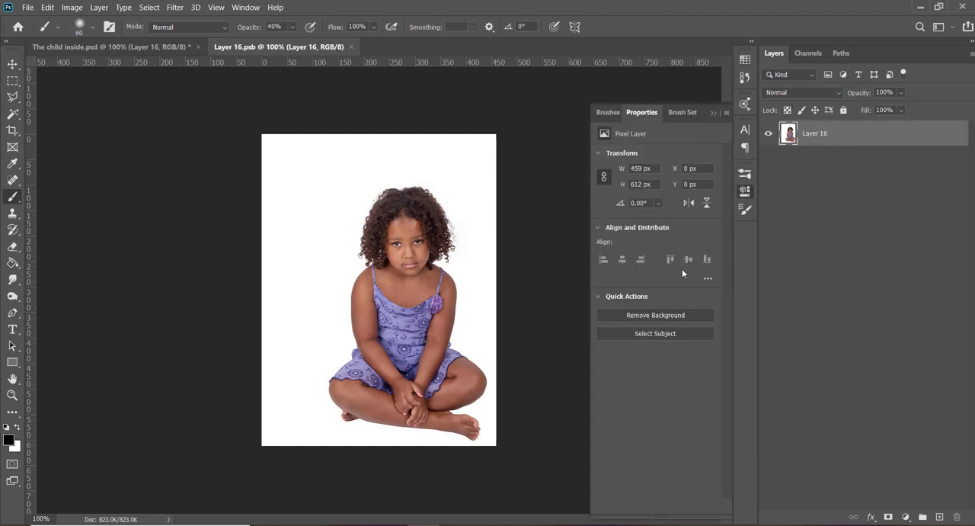
pyautogui.click(659, 333)
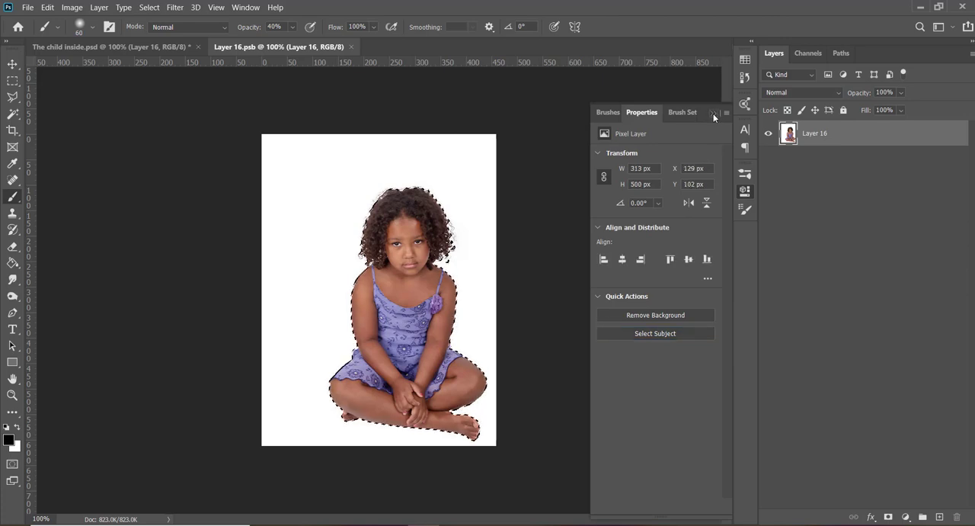
pyautogui.click(745, 191)
pyautogui.click(888, 517)
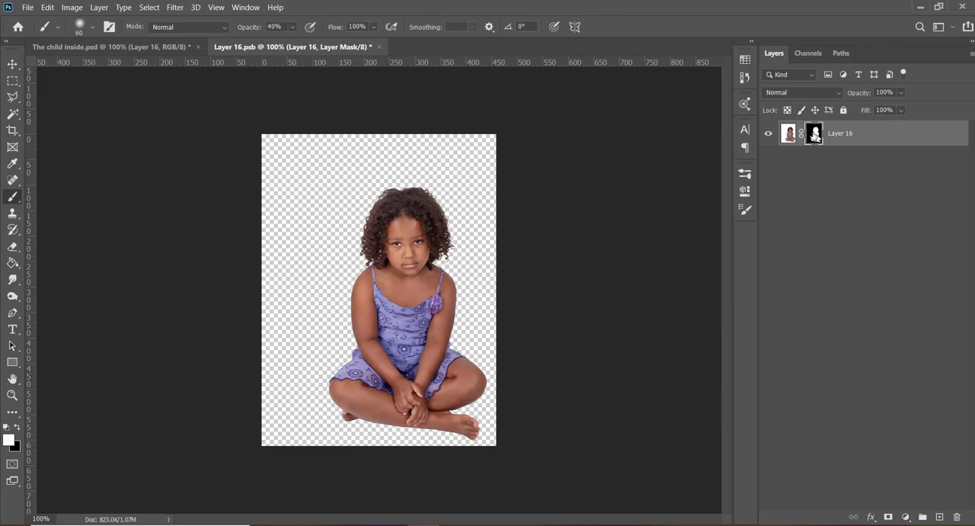
# - Add a new layer beneath the masked girl and fill it with black
pyautogui.click(939, 517)
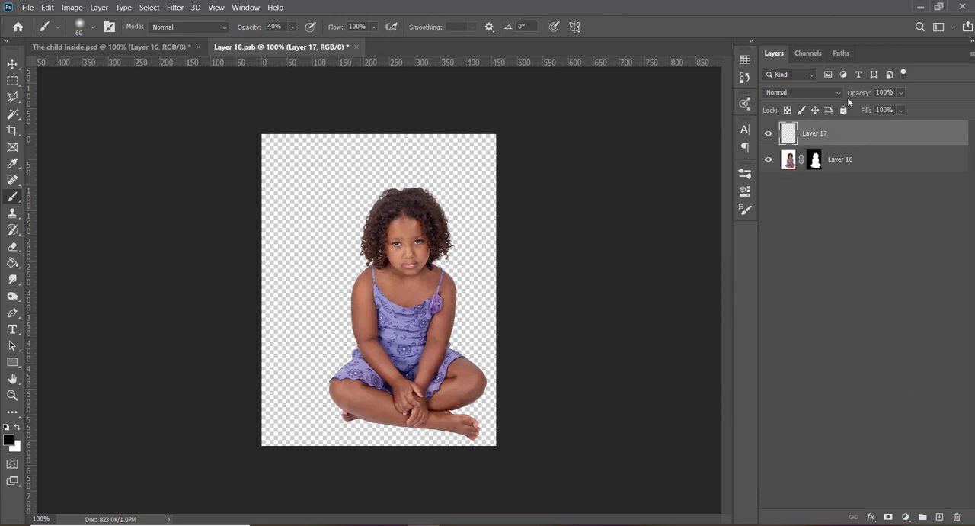
pyautogui.moveTo(849, 146); pyautogui.dragTo(860, 229)
pyautogui.hotkey('ctrl', 'BackSpace')
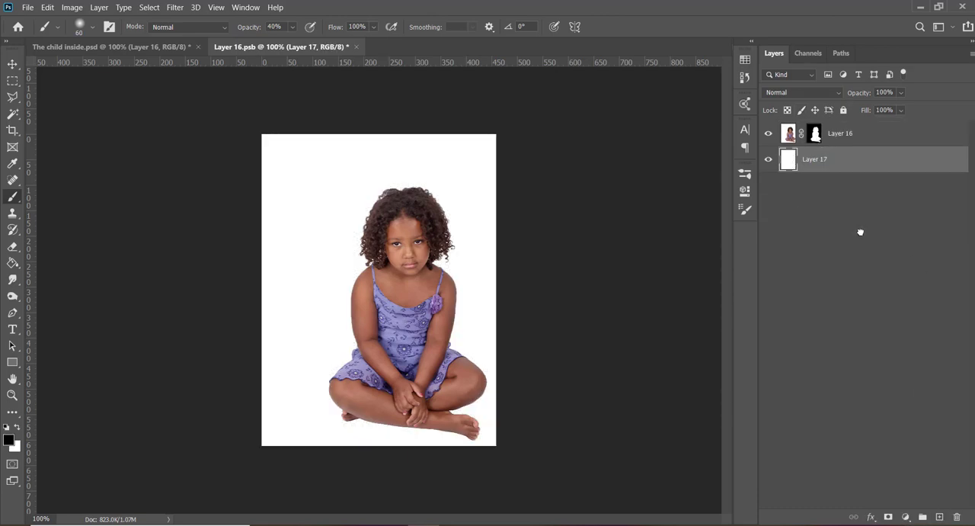
pyautogui.hotkey('alt', 'BackSpace')
# - Refine the girl's layer mask in Select and Mask, brushing around her curly hair with a 45 px Refine Edge brush
pyautogui.rightClick(815, 133)
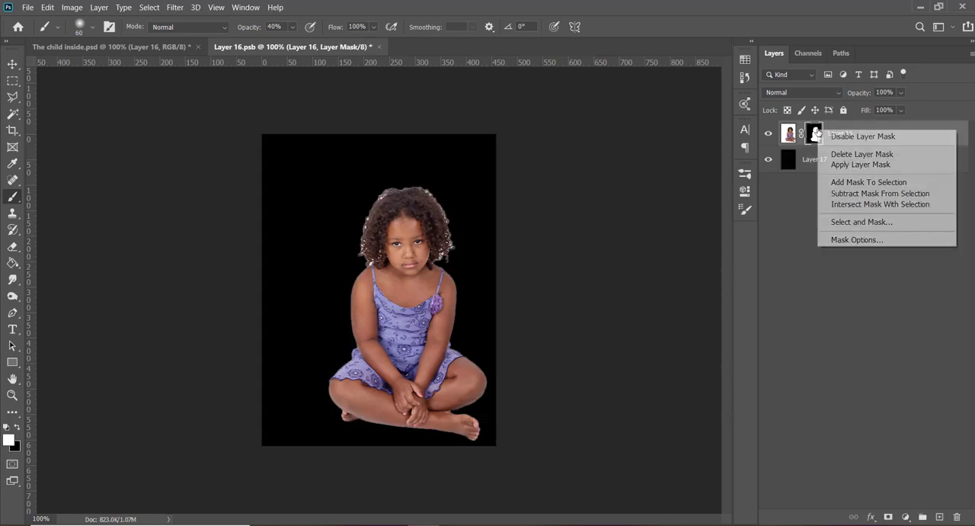
pyautogui.click(845, 222)
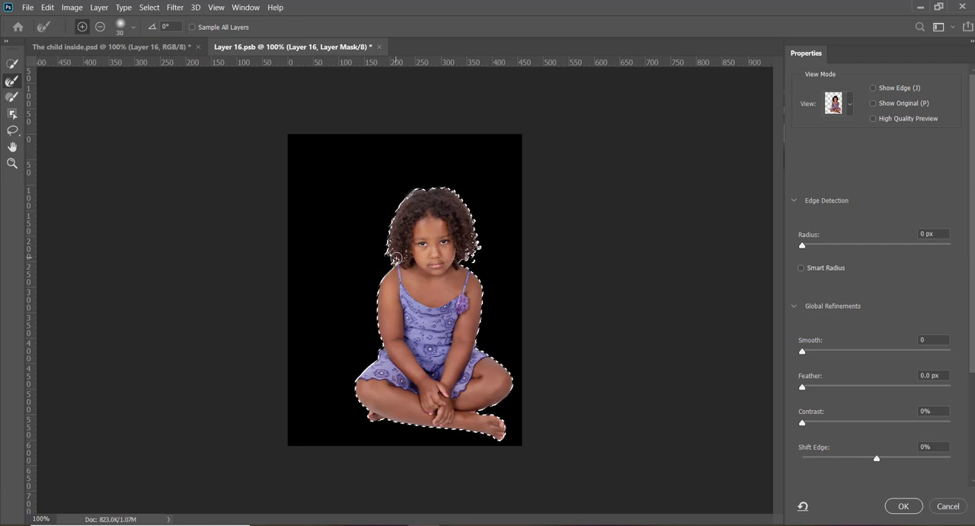
pyautogui.press(']')
pyautogui.press(']')
pyautogui.press(']')
pyautogui.moveTo(396, 260)
pyautogui.mouseDown()
pyautogui.moveTo(390, 214)
pyautogui.moveTo(413, 188)
pyautogui.moveTo(452, 185)
pyautogui.moveTo(472, 218)
pyautogui.moveTo(474, 259)
pyautogui.mouseUp()
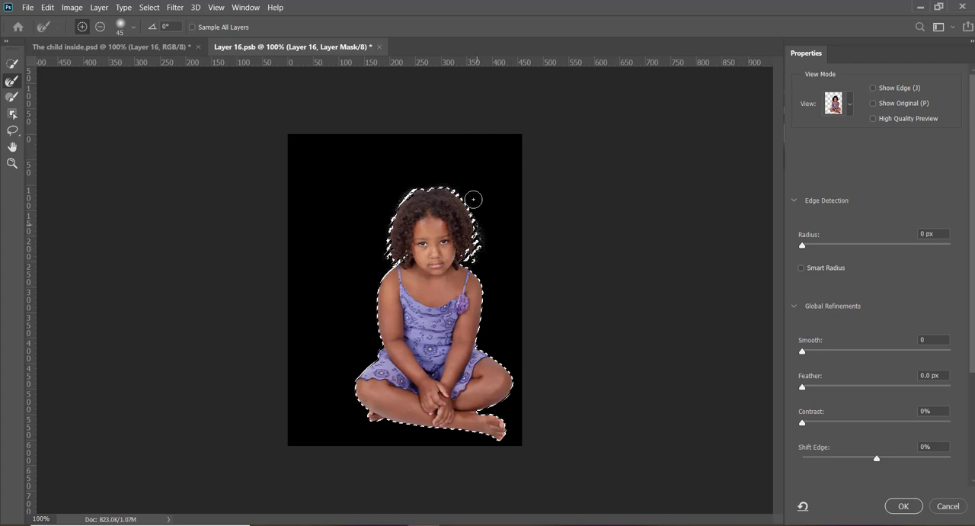
pyautogui.moveTo(391, 257)
pyautogui.mouseDown()
pyautogui.moveTo(405, 255)
pyautogui.moveTo(395, 258)
pyautogui.mouseUp()
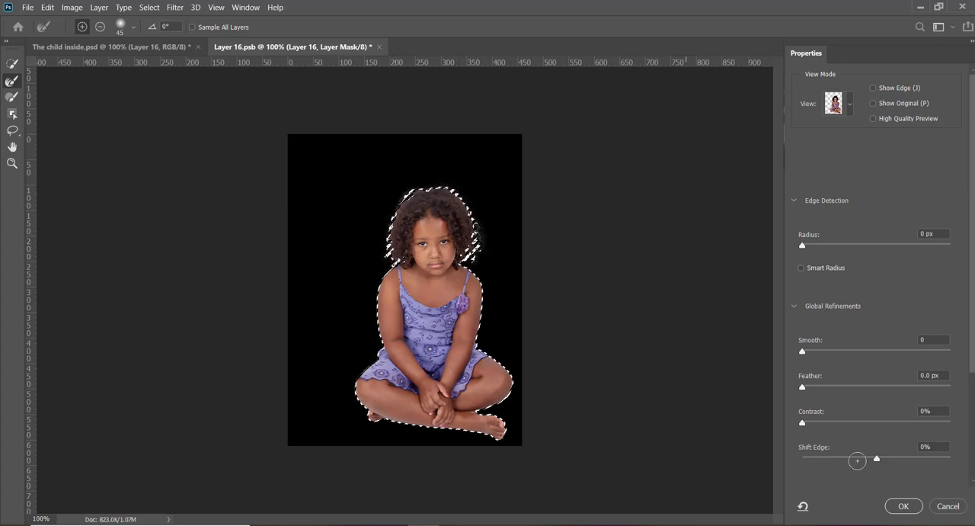
pyautogui.click(902, 506)
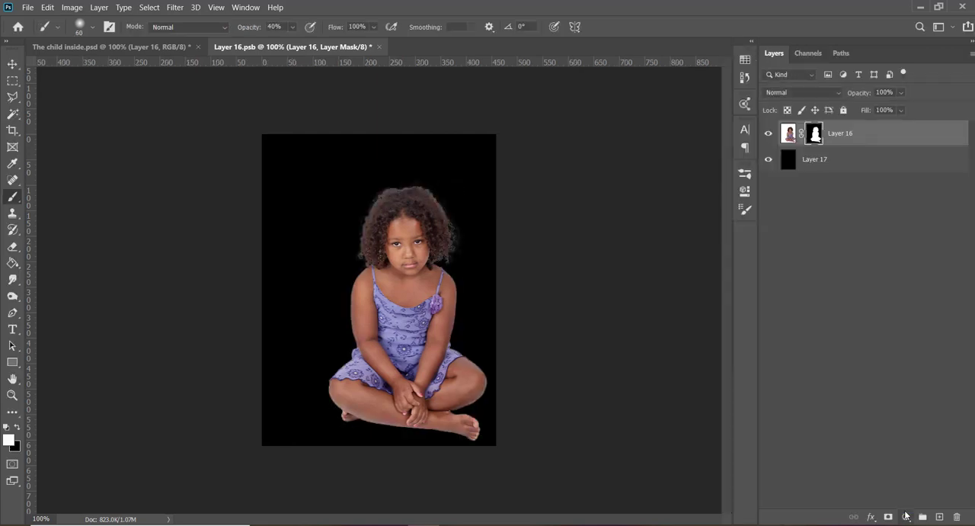
# - Delete the black backing layer, then save and close the girl's smart object
pyautogui.click(838, 164)
pyautogui.press('Delete')
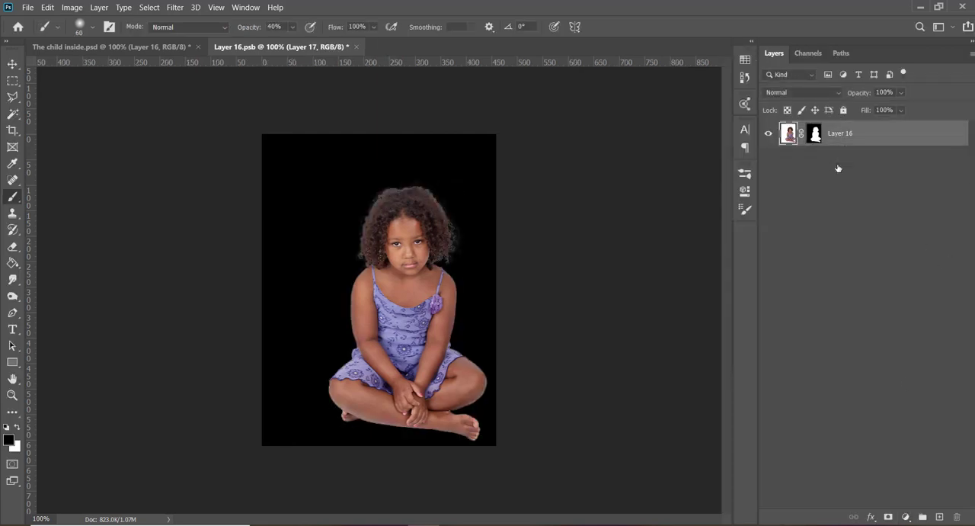
pyautogui.hotkey('ctrl', 's')
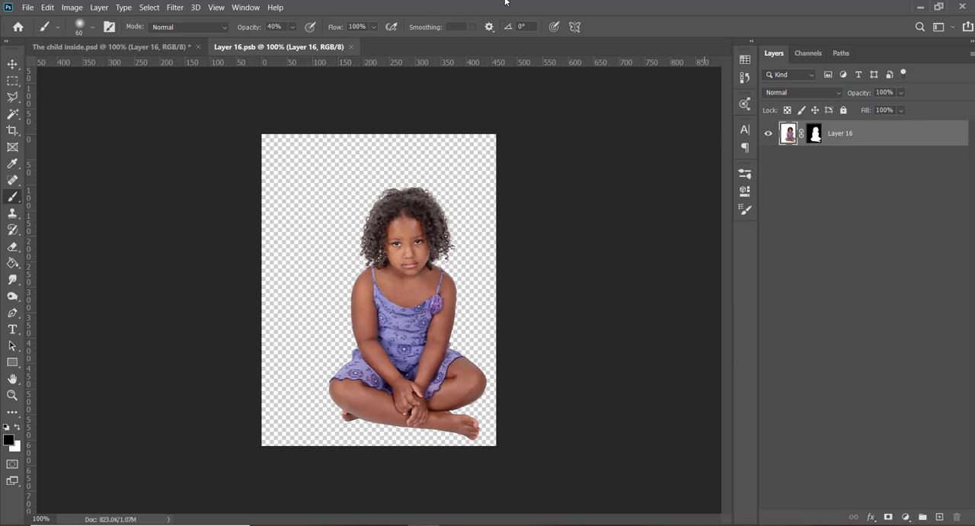
pyautogui.click(350, 46)
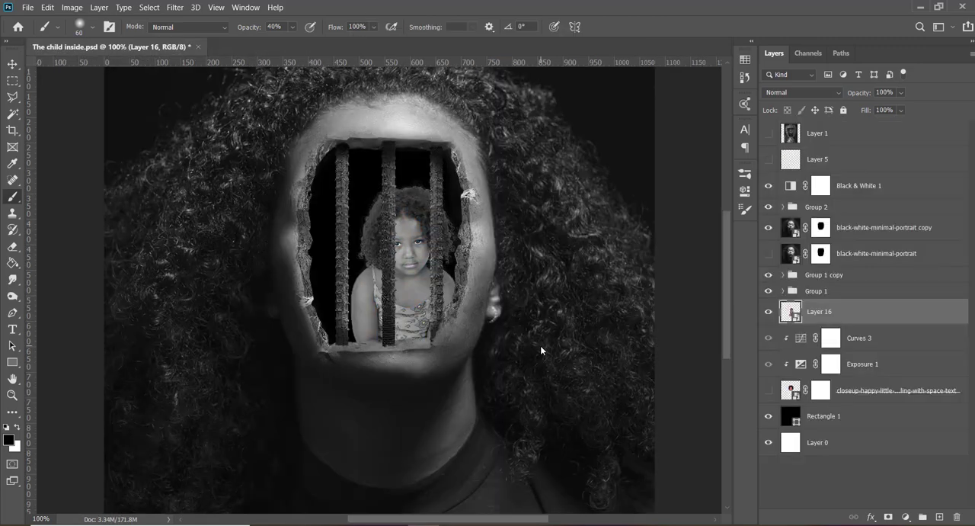
# - Save the composite, then enlarge the girl proportionally and position her to fill the face opening behind the bars
pyautogui.press('v')
pyautogui.hotkey('ctrl', 's')
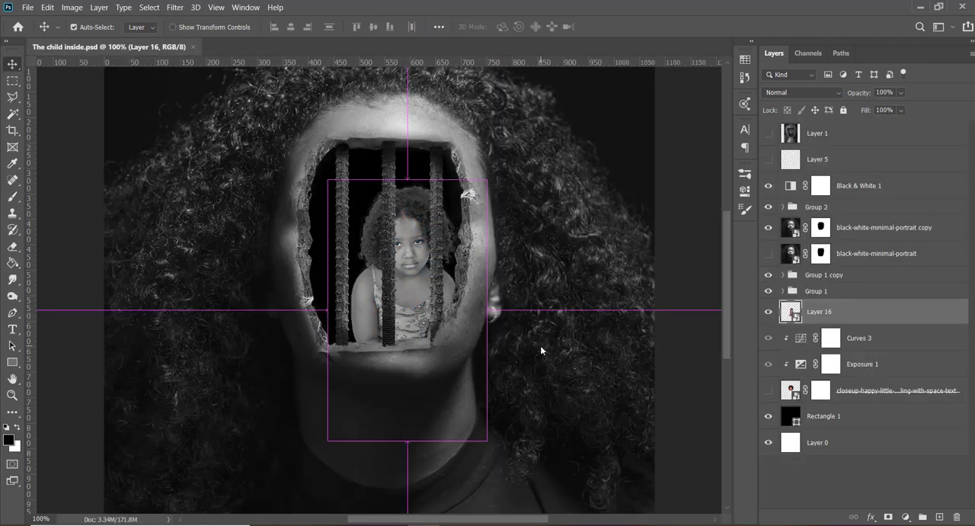
pyautogui.hotkey('ctrl', 't')
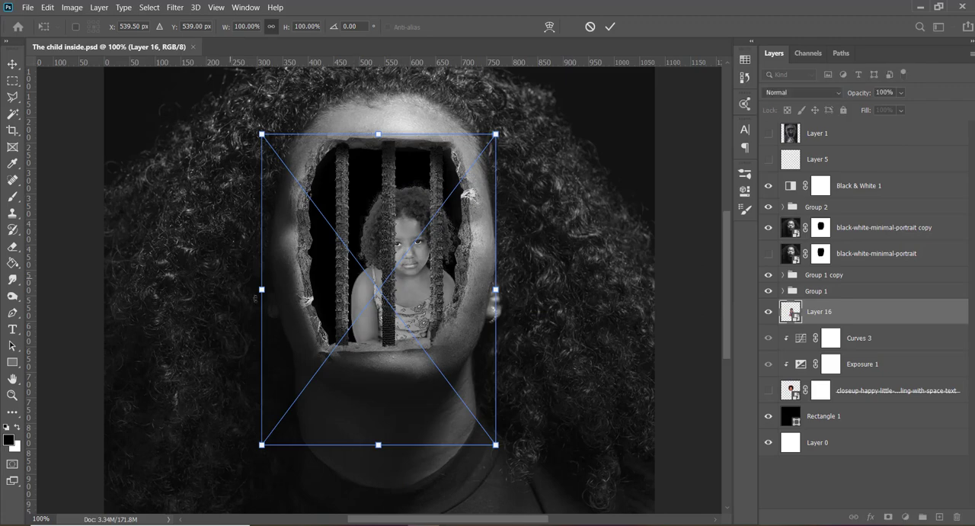
pyautogui.moveTo(261, 289); pyautogui.dragTo(222, 289)
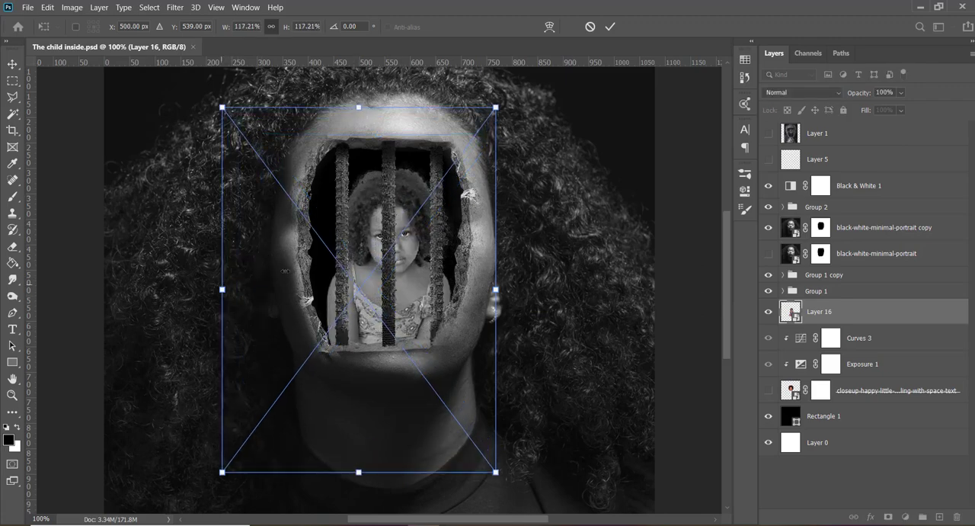
pyautogui.moveTo(364, 272); pyautogui.dragTo(357, 275)
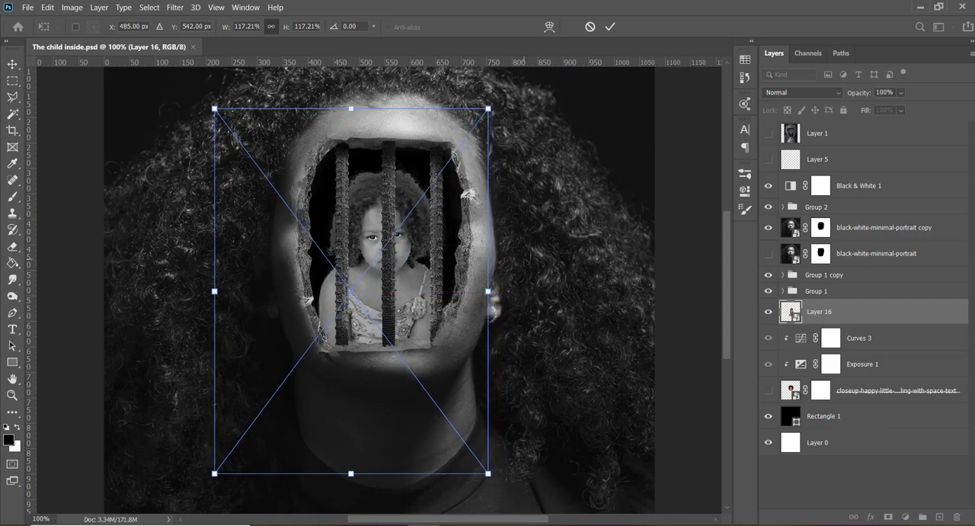
pyautogui.moveTo(492, 290); pyautogui.dragTo(512, 291)
pyautogui.press('Return')
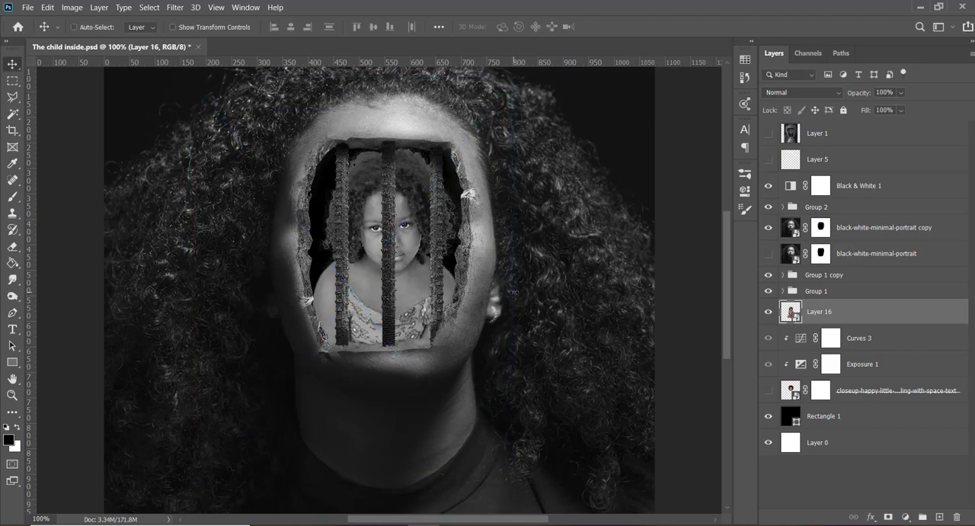
pyautogui.moveTo(452, 298)
pyautogui.mouseDown()
pyautogui.moveTo(484, 299)
pyautogui.moveTo(443, 298)
pyautogui.moveTo(450, 309)
pyautogui.mouseUp()
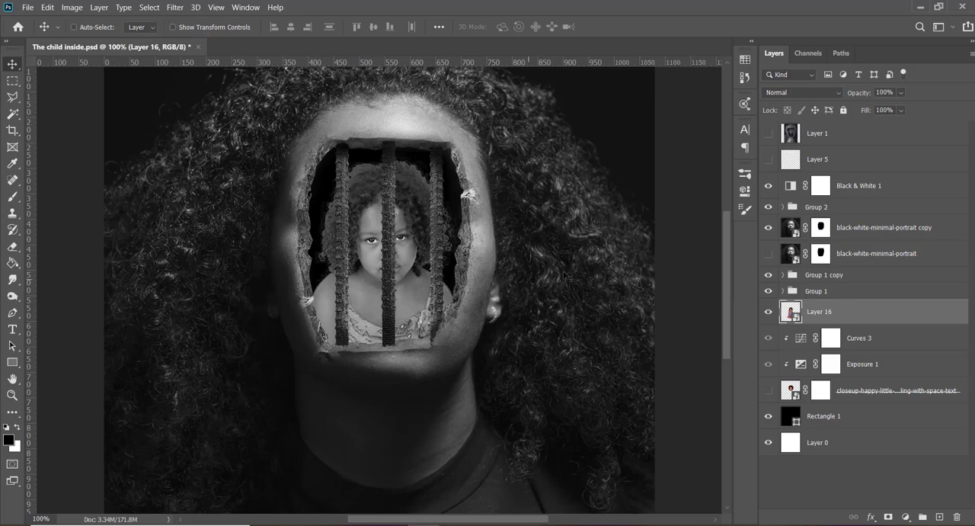
# - Apply the Sharpen filter twice to the girl's smart object layer
pyautogui.click(175, 7)
pyautogui.click(181, 20)
pyautogui.click(175, 8)
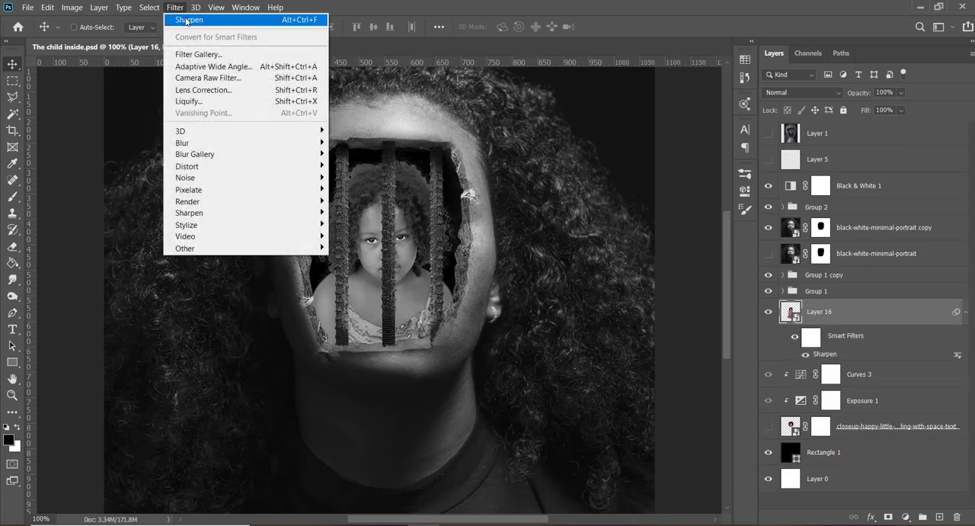
pyautogui.click(183, 20)
pyautogui.click(174, 7)
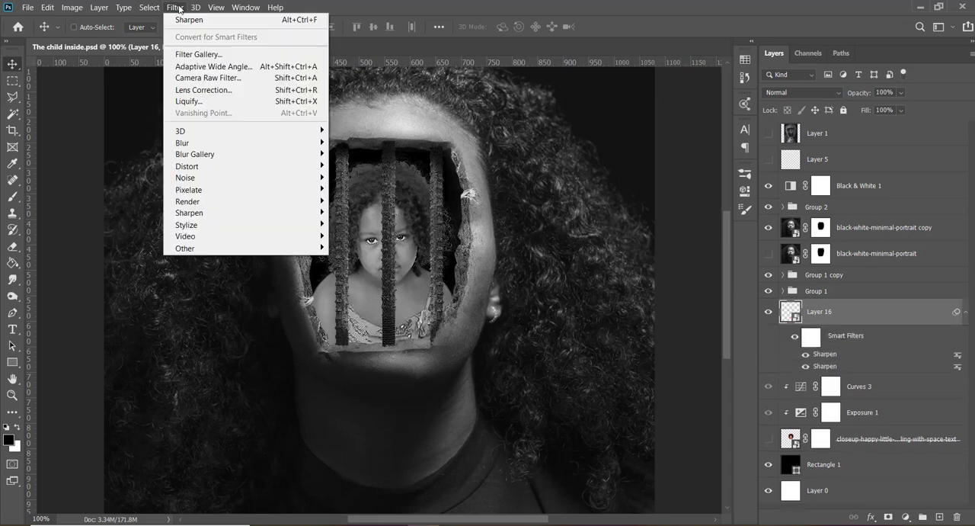
pyautogui.click(603, 239)
# - Move the Curves 3 and Exposure 1 adjustments above Layer 16 and clip both to the girl
pyautogui.click(884, 393)
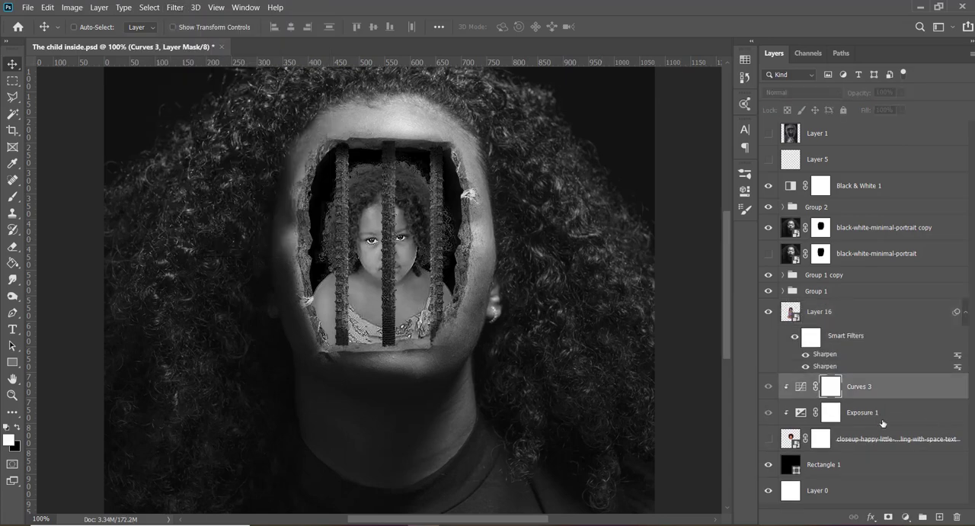
pyautogui.keyDown('shift'); pyautogui.click(880, 411); pyautogui.keyUp('shift')
pyautogui.moveTo(880, 396); pyautogui.dragTo(878, 327)
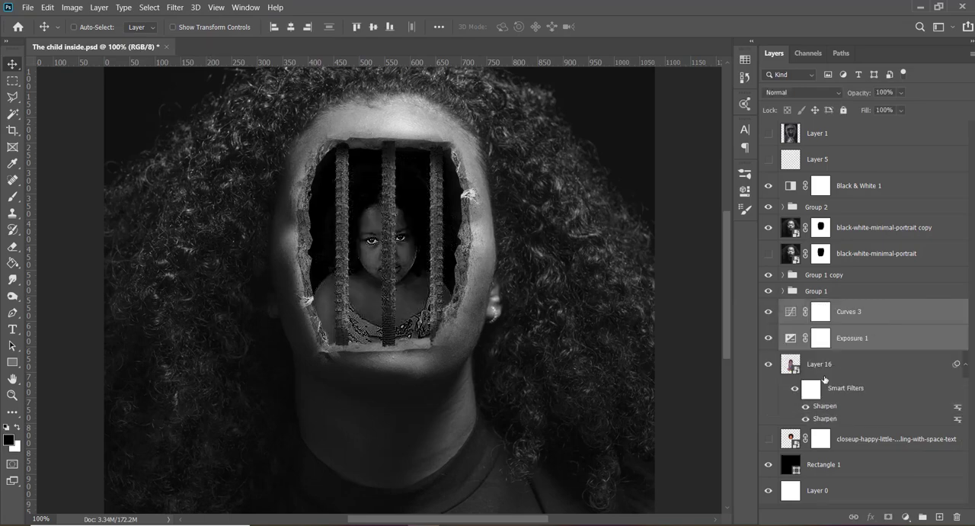
pyautogui.keyDown('alt'); pyautogui.click(836, 350); pyautogui.keyUp('alt')
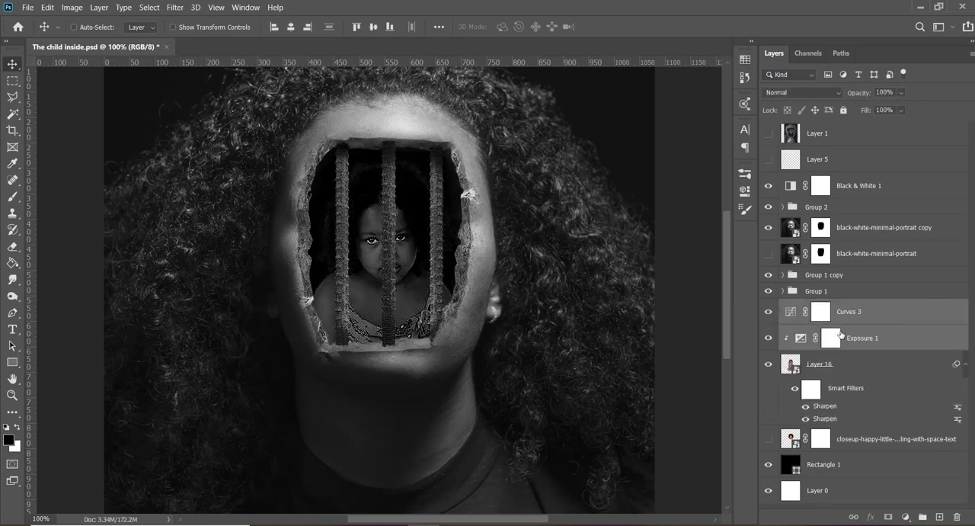
pyautogui.keyDown('alt'); pyautogui.click(843, 323); pyautogui.keyUp('alt')
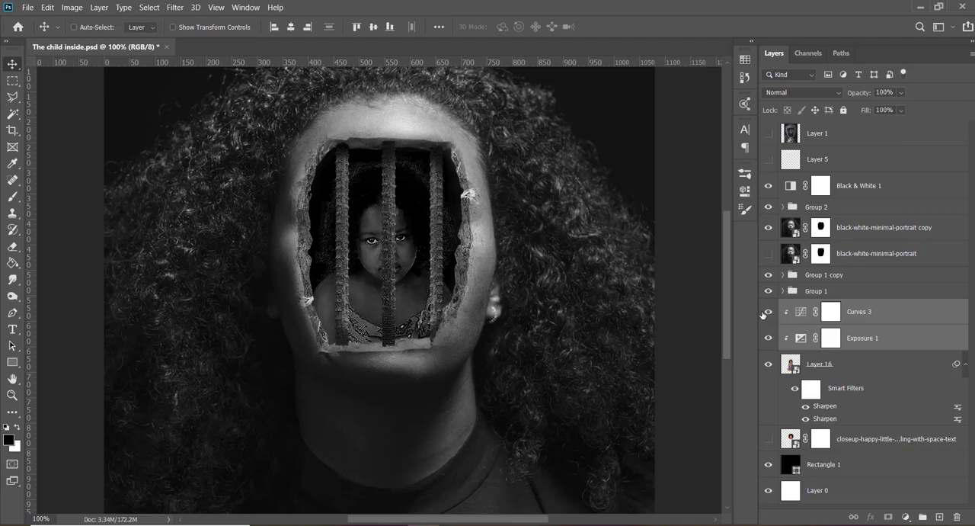
# - Compare the girl with and without the clipped adjustments, and turn off one of Layer 16's two Sharpen filters
pyautogui.click(767, 311)
pyautogui.click(767, 312)
pyautogui.click(800, 340)
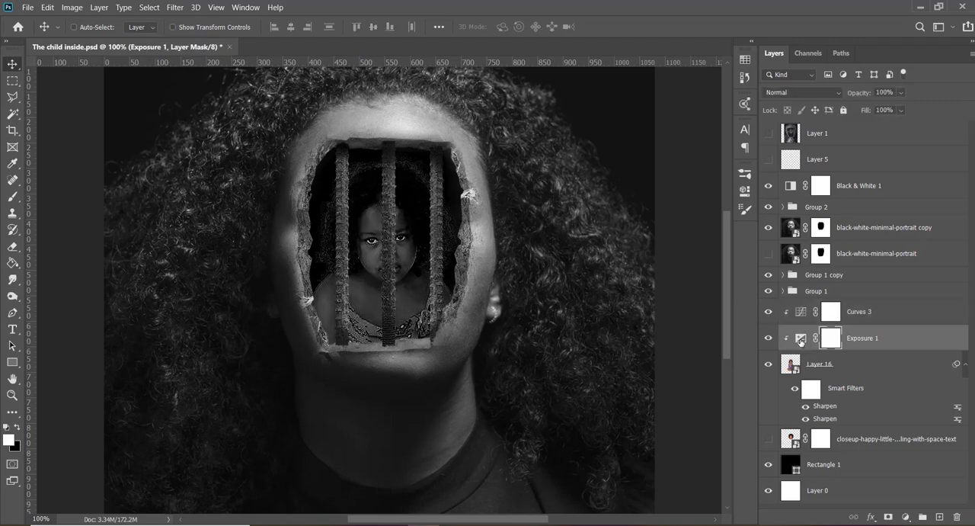
pyautogui.click(806, 408)
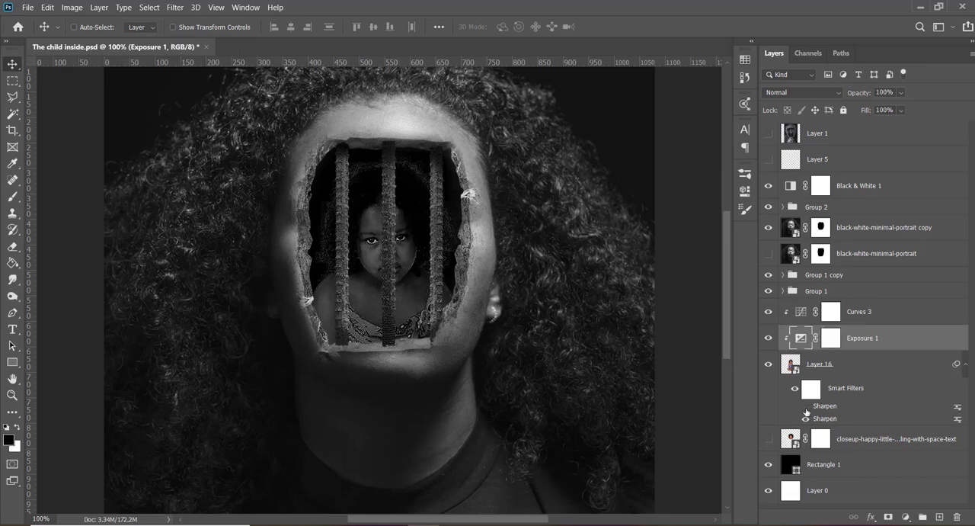
pyautogui.click(826, 368)
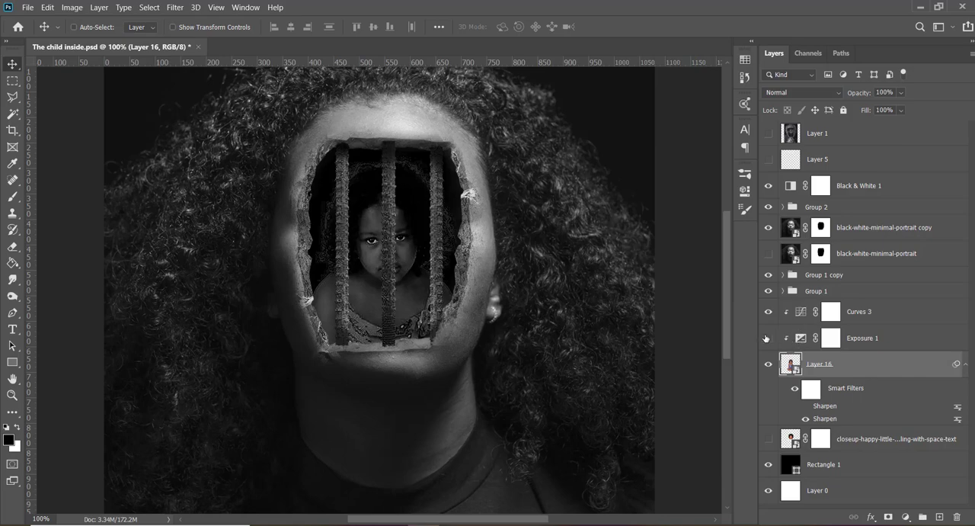
pyautogui.click(766, 338)
pyautogui.click(766, 338)
pyautogui.click(832, 340)
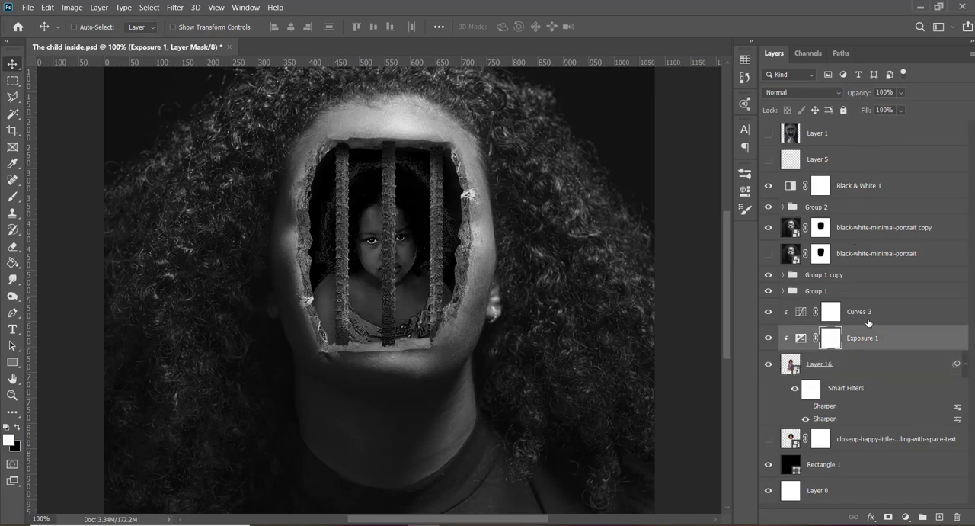
# - Add a layer clipped to the girl and darken her dress along the opening's lower edge with a 150 px black brush at 40% opacity
pyautogui.click(854, 374)
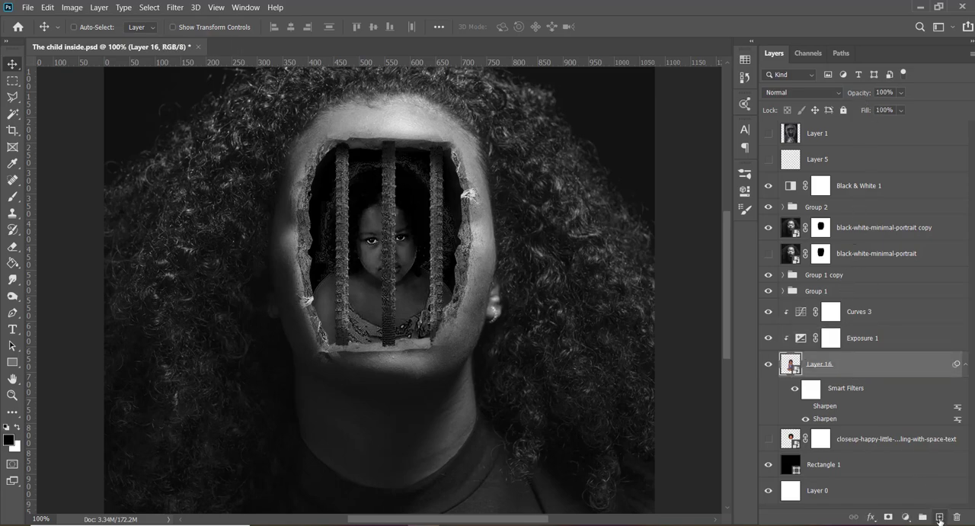
pyautogui.click(939, 516)
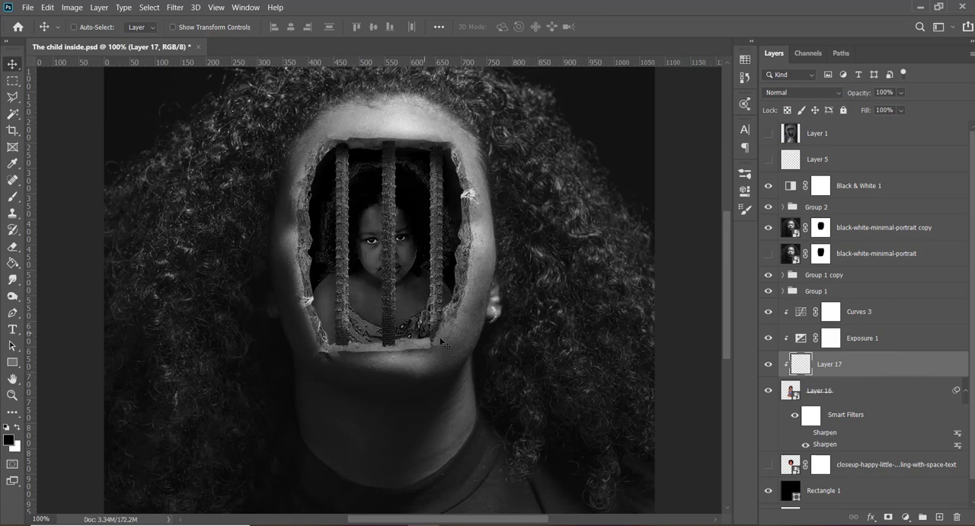
pyautogui.press('b')
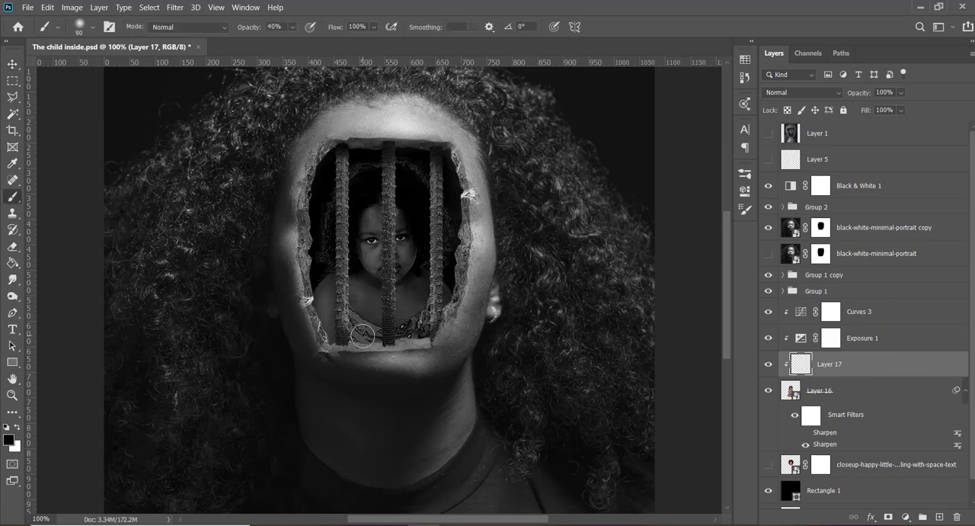
pyautogui.click(346, 343)
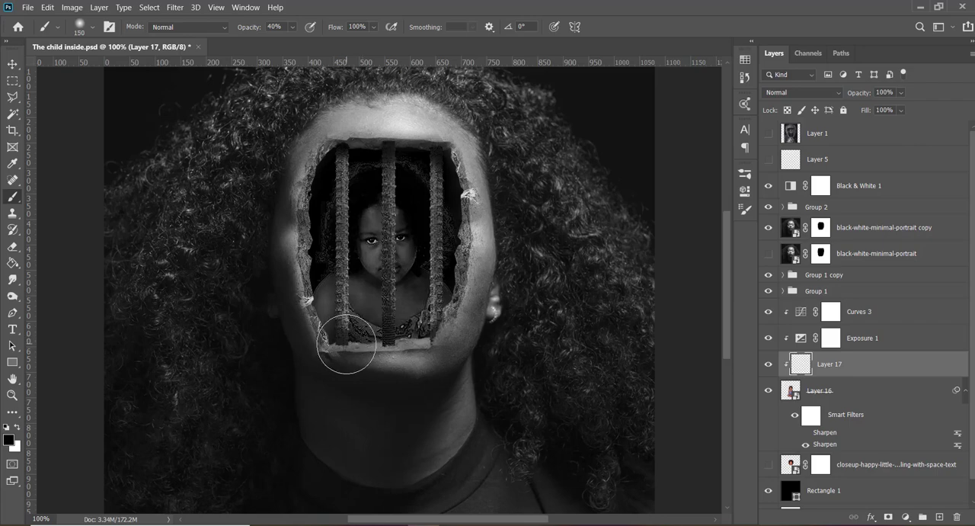
pyautogui.click(364, 347)
pyautogui.moveTo(378, 349); pyautogui.dragTo(451, 352)
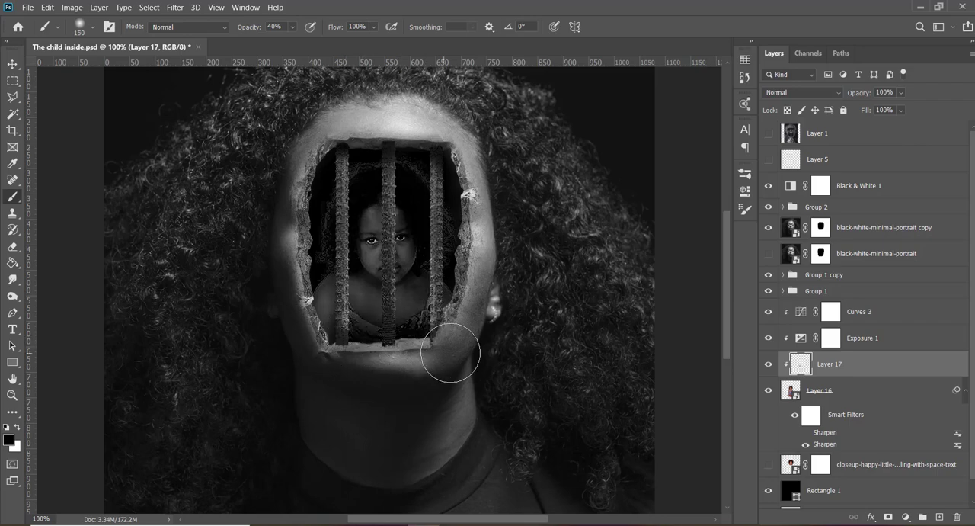
# - Darken the girl's dress along the bottom of the opening with more black strokes, and set Layer 17's opacity to 50%
pyautogui.moveTo(324, 359); pyautogui.dragTo(298, 348)
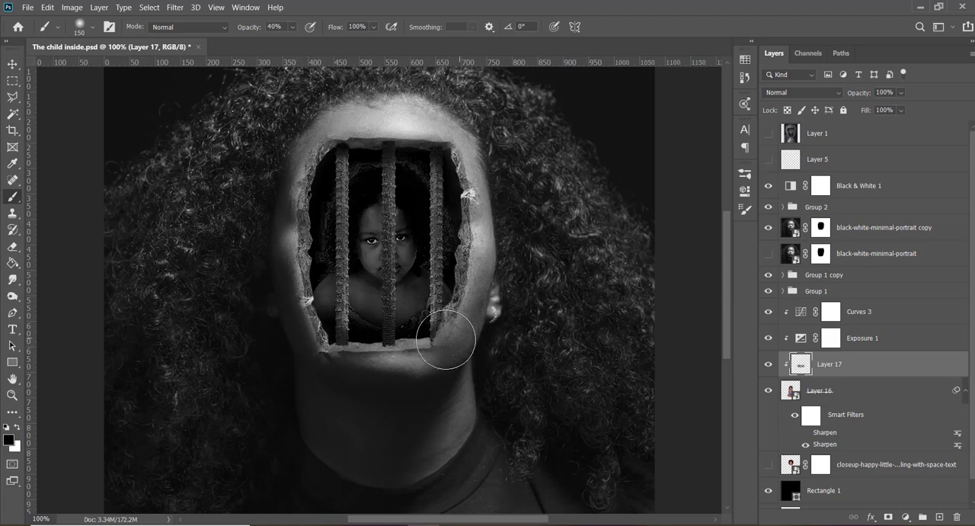
pyautogui.moveTo(435, 337); pyautogui.dragTo(392, 350)
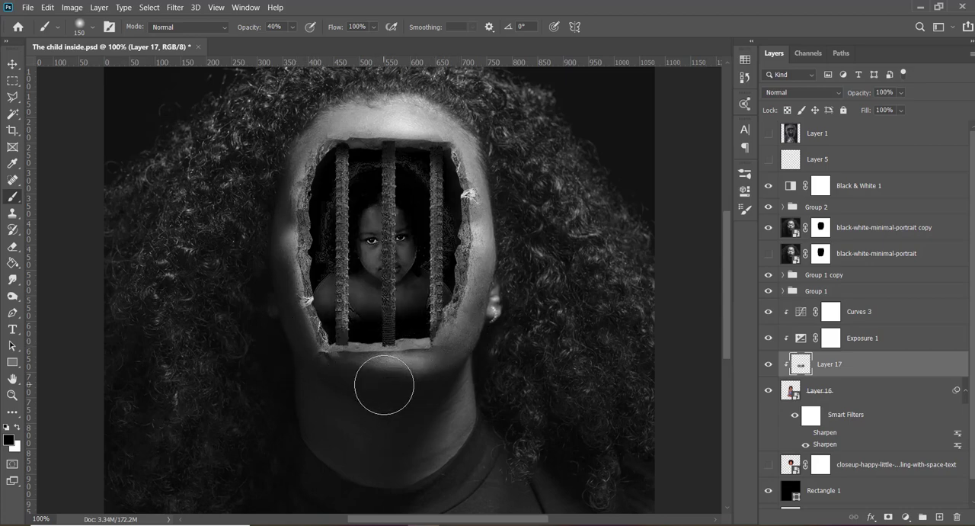
pyautogui.press('v')
pyautogui.press('6')
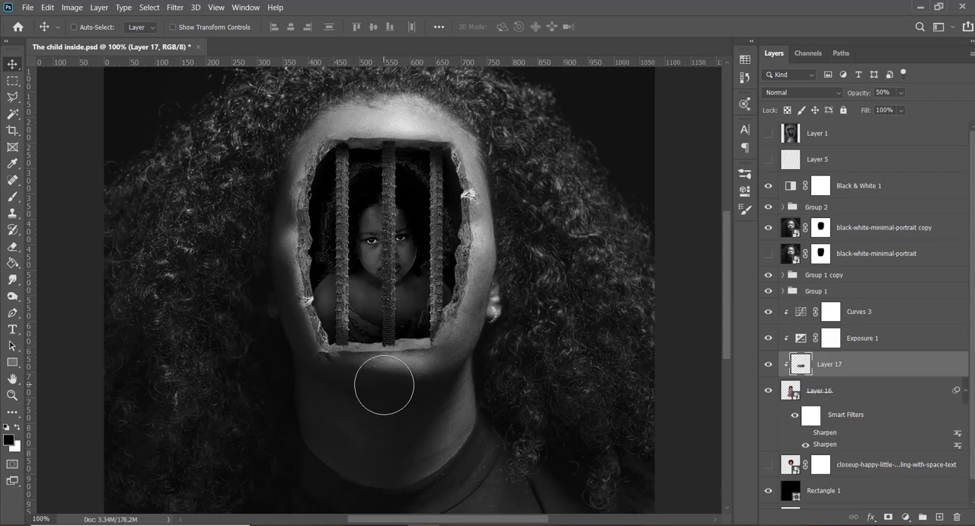
pyautogui.click(866, 401)
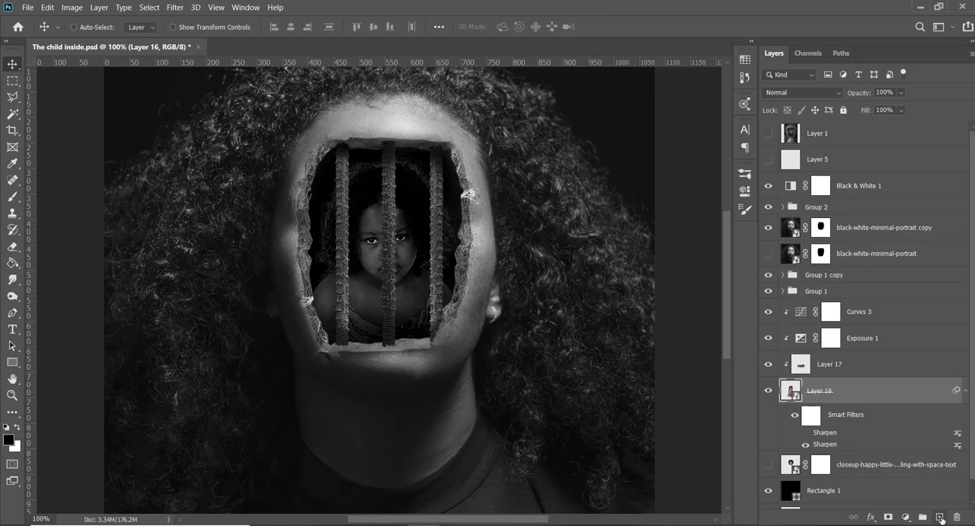
pyautogui.click(906, 517)
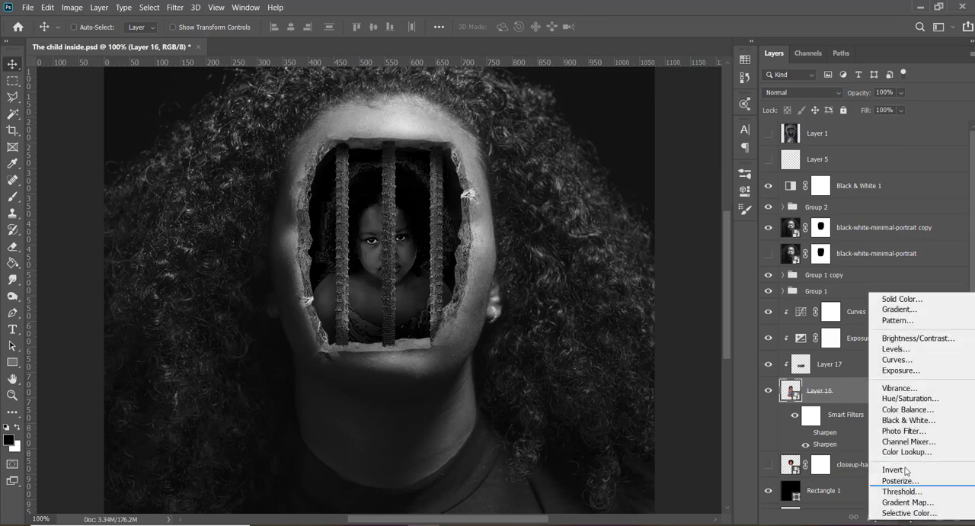
pyautogui.click(909, 360)
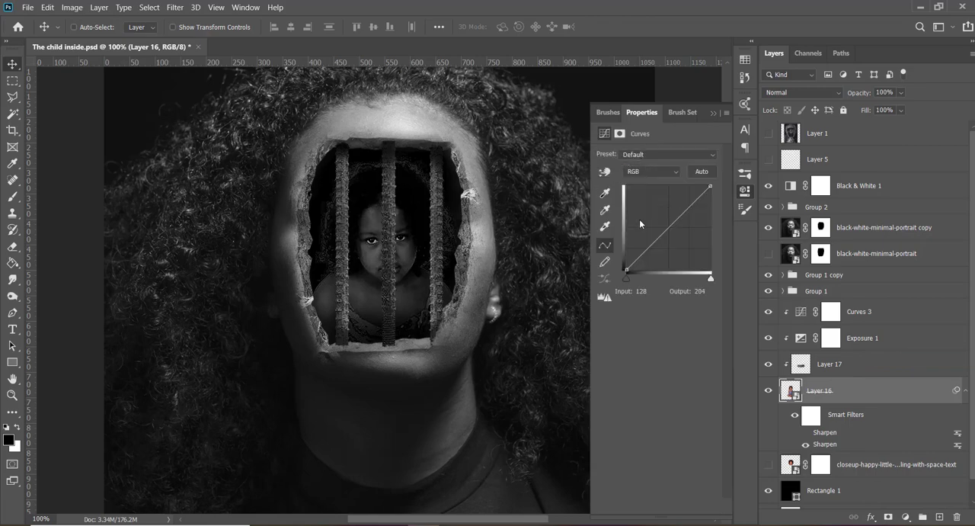
pyautogui.moveTo(667, 228); pyautogui.dragTo(682, 243)
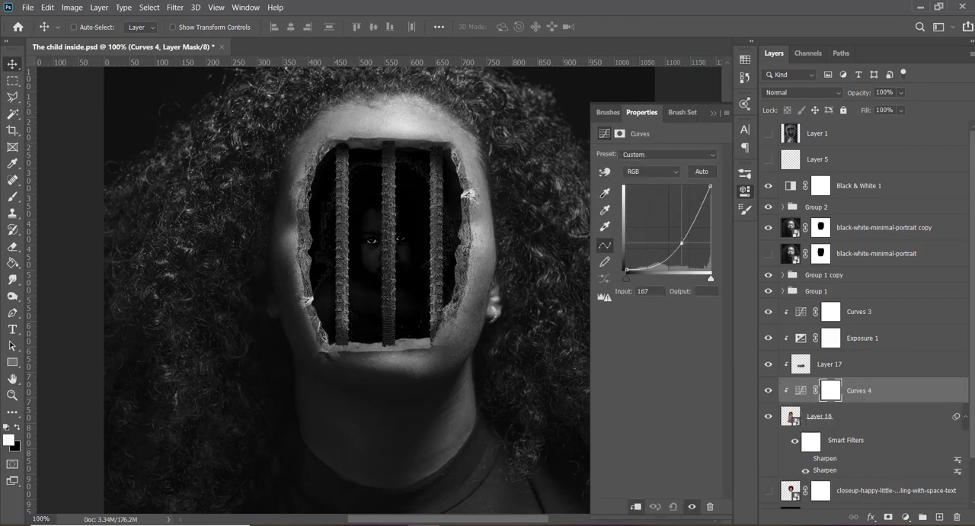
pyautogui.click(713, 113)
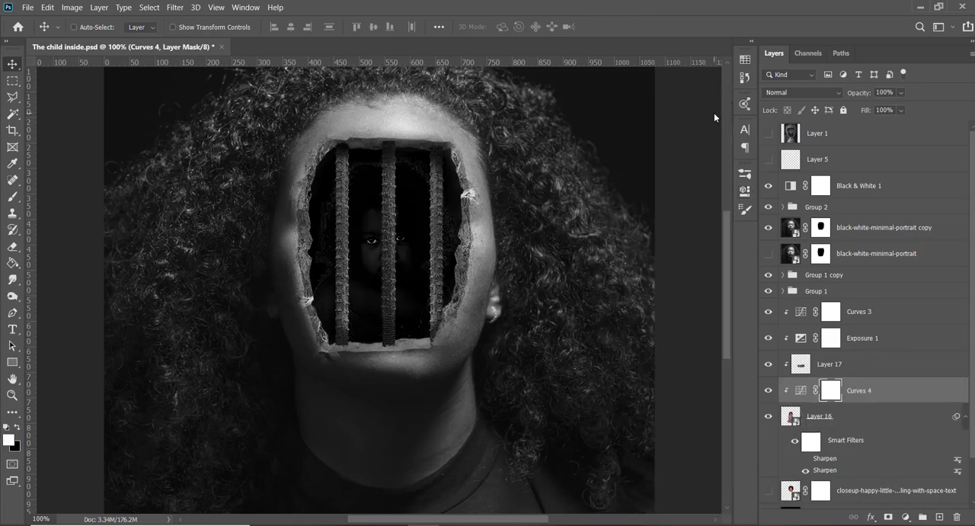
pyautogui.press('Delete')
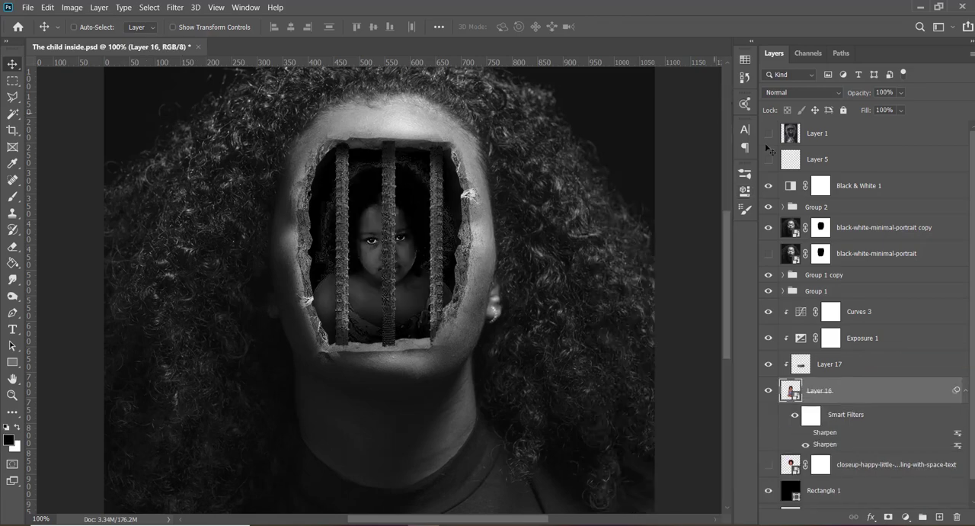
pyautogui.click(905, 515)
pyautogui.click(896, 345)
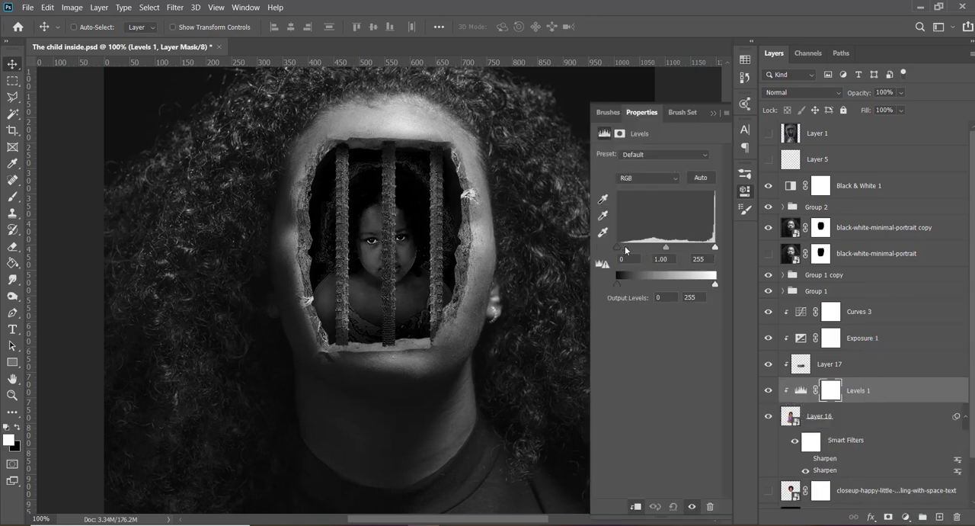
pyautogui.moveTo(618, 248); pyautogui.dragTo(587, 249)
pyautogui.click(713, 111)
pyautogui.press('Delete')
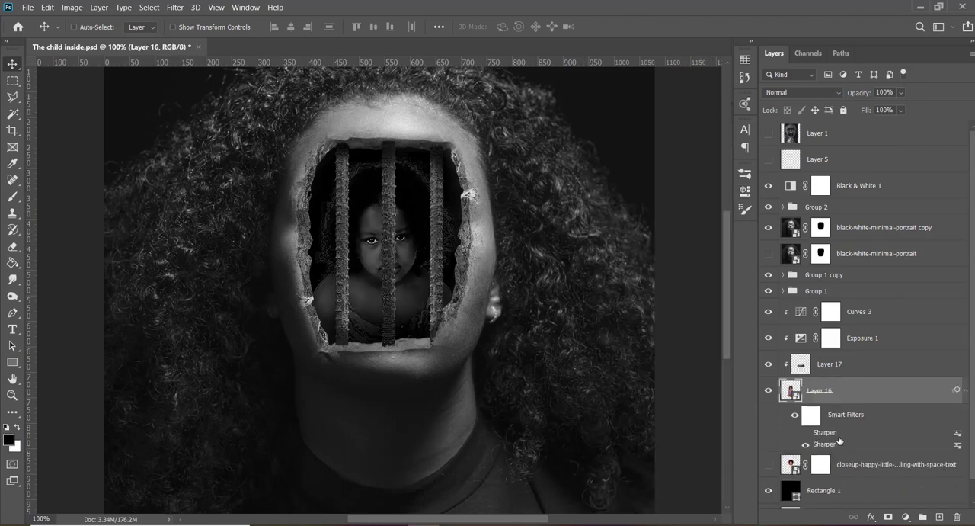
# - Add an Exposure adjustment clipped to the girl, directly above Layer 16
pyautogui.click(905, 516)
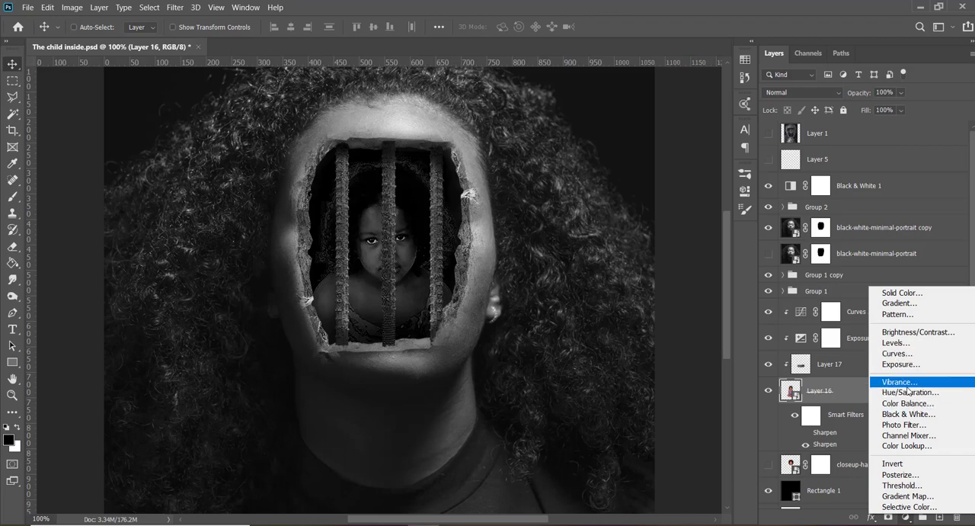
pyautogui.click(903, 343)
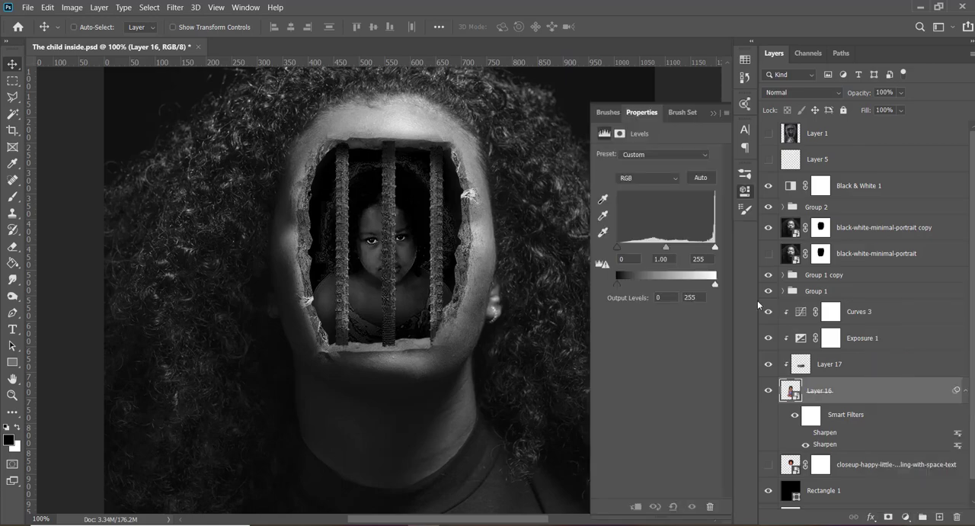
# - Switch to the Google Meet call, admit the waiting participant, and return to Photoshop
pyautogui.moveTo(457, 524)
pyautogui.click(490, 492)
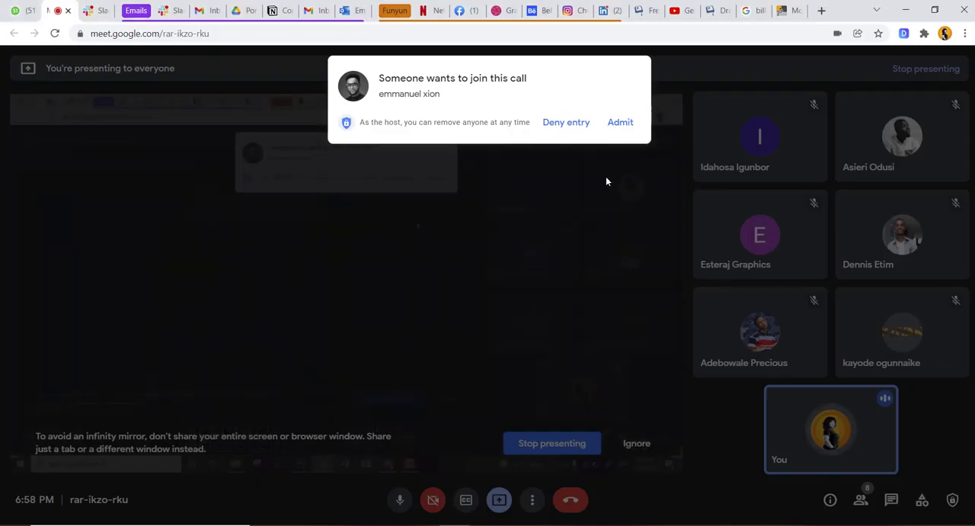
pyautogui.click(620, 123)
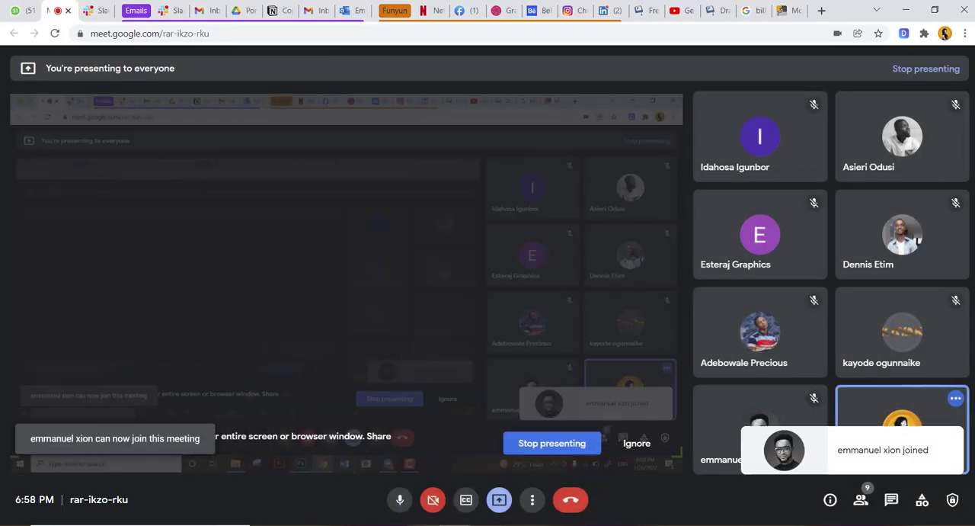
pyautogui.hotkey('alt', 'Tab')
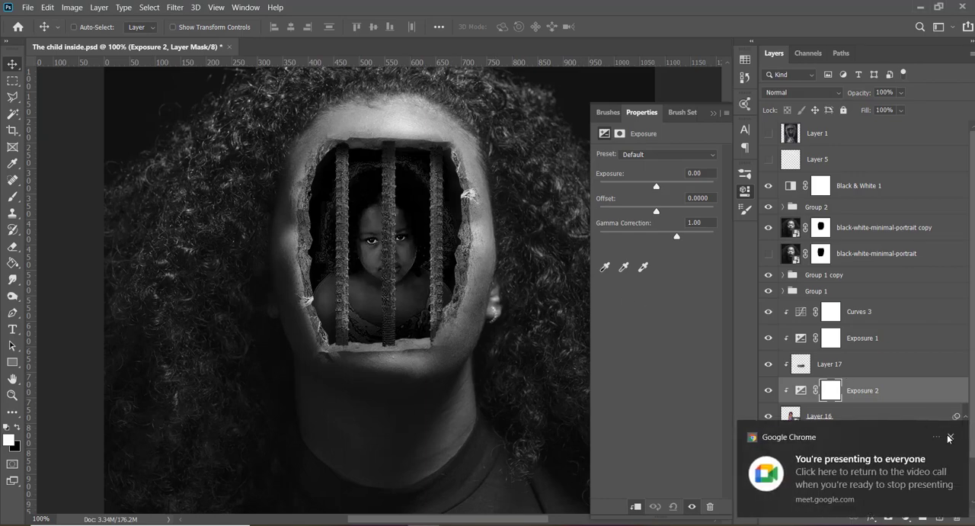
pyautogui.click(950, 438)
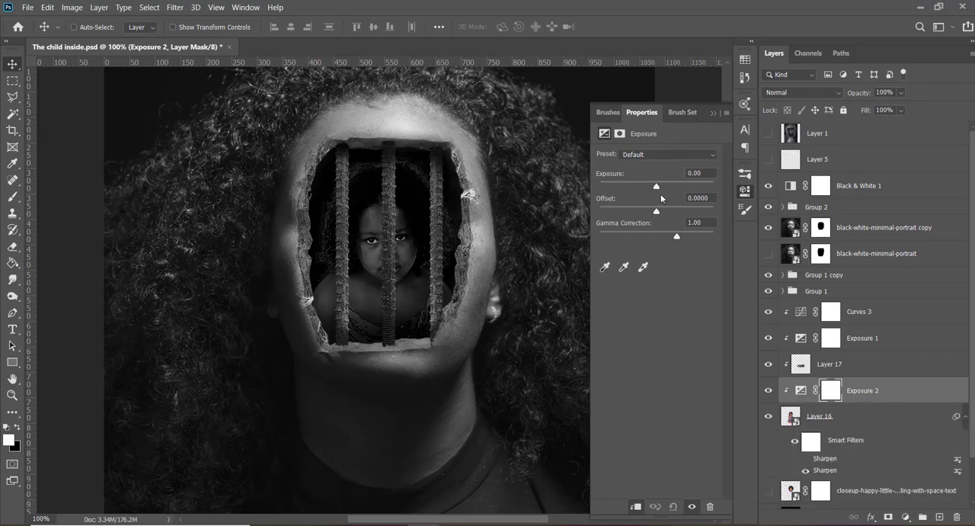
# - Lower the Exposure 2 adjustment's exposure to about -2.55 and invert its mask to black
pyautogui.moveTo(659, 185); pyautogui.dragTo(637, 188)
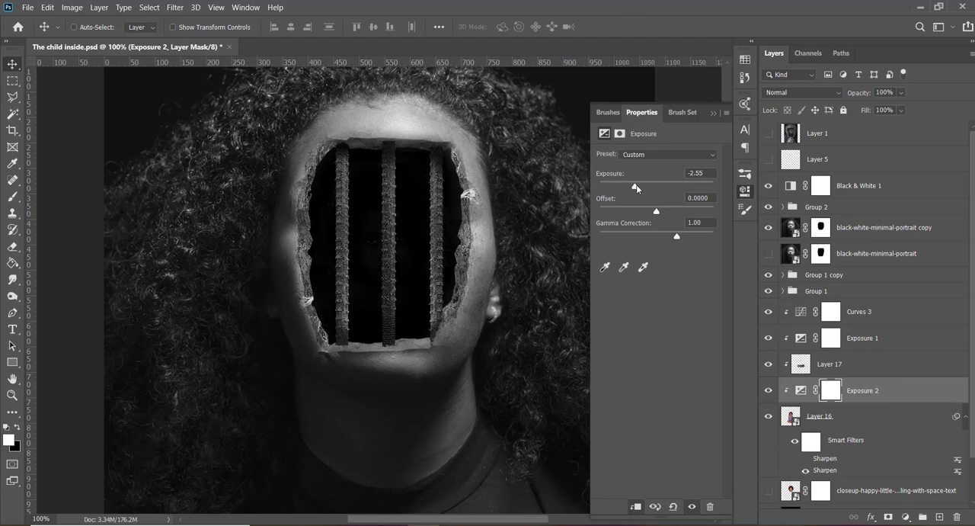
pyautogui.click(714, 113)
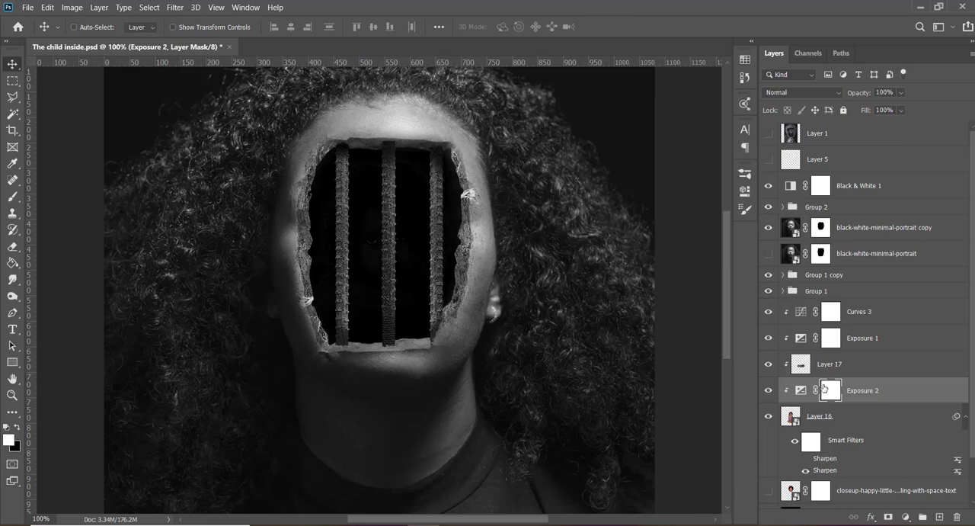
pyautogui.press('b')
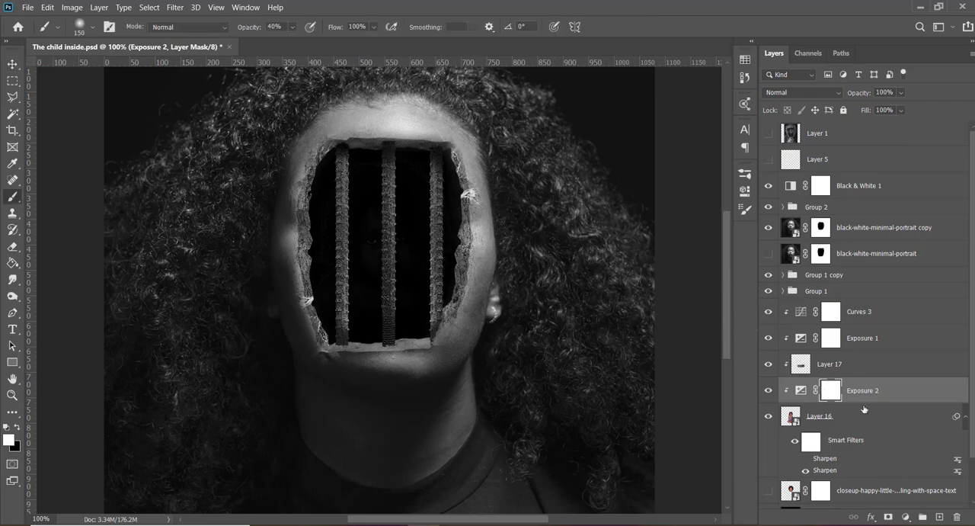
pyautogui.hotkey('ctrl', 'i')
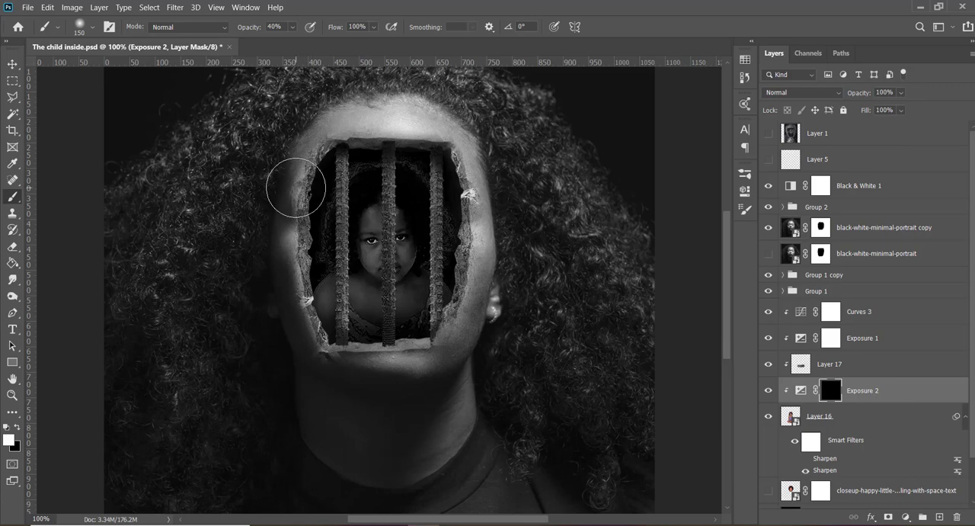
# - Paint white in the Exposure 2 mask over the girl's hair with a 150 px brush at 40% opacity, and fine-tune the layer's opacity
pyautogui.moveTo(304, 217)
pyautogui.mouseDown()
pyautogui.moveTo(320, 262)
pyautogui.moveTo(323, 188)
pyautogui.moveTo(316, 249)
pyautogui.moveTo(332, 263)
pyautogui.moveTo(324, 241)
pyautogui.moveTo(335, 178)
pyautogui.moveTo(402, 153)
pyautogui.moveTo(435, 162)
pyautogui.moveTo(414, 161)
pyautogui.moveTo(456, 200)
pyautogui.moveTo(443, 191)
pyautogui.moveTo(448, 244)
pyautogui.moveTo(433, 257)
pyautogui.moveTo(471, 241)
pyautogui.mouseUp()
pyautogui.press('v')
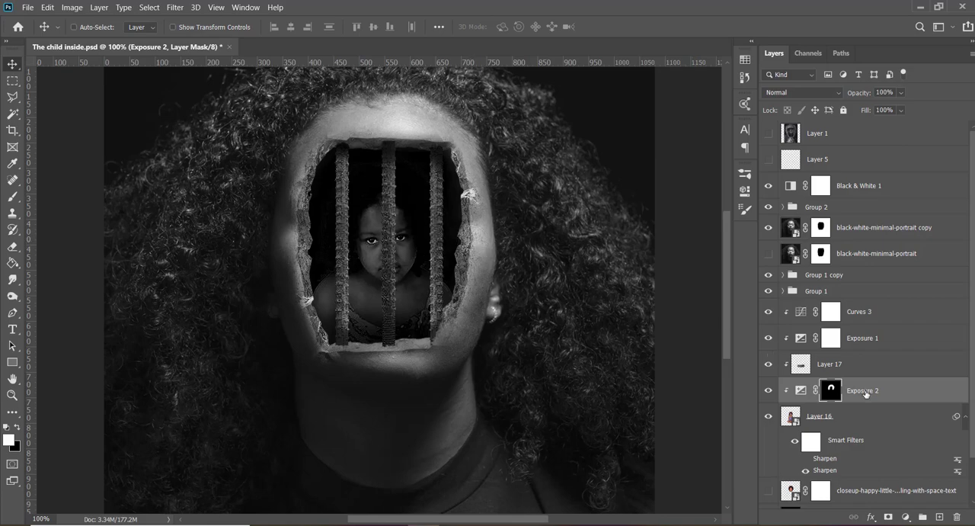
pyautogui.click(801, 390)
pyautogui.moveTo(858, 94); pyautogui.dragTo(850, 98)
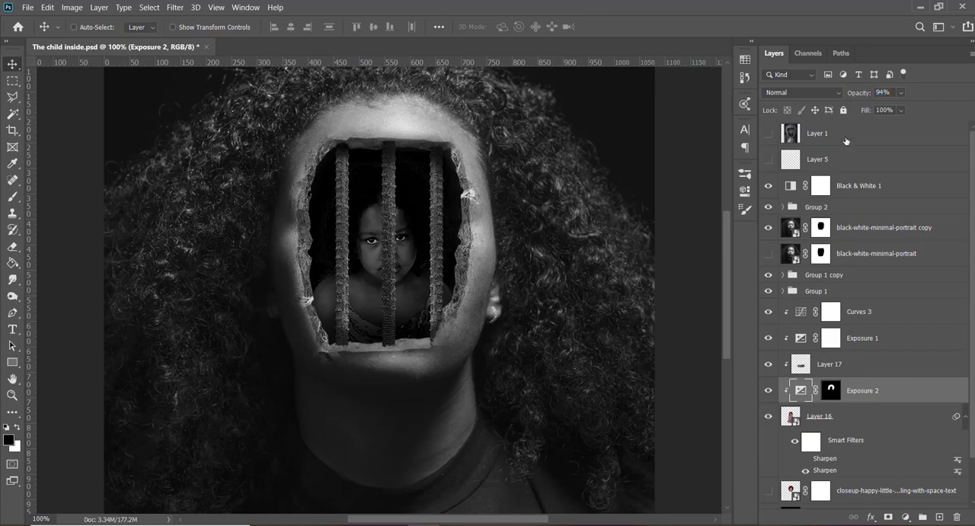
pyautogui.moveTo(856, 97); pyautogui.dragTo(858, 95)
# - Check the effect of the Exposure 1 adjustment on the girl and reduce its opacity to slightly below 74%
pyautogui.click(768, 337)
pyautogui.click(878, 344)
pyautogui.moveTo(865, 97); pyautogui.dragTo(855, 97)
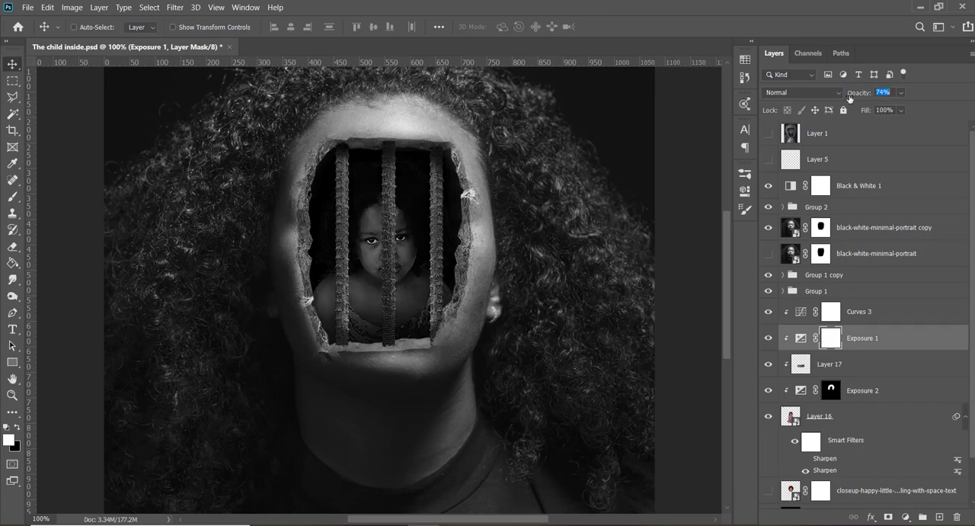
pyautogui.moveTo(848, 99); pyautogui.dragTo(843, 100)
# - Set the Exposure 2 adjustment's opacity to 100% and save the document
pyautogui.click(830, 394)
pyautogui.click(903, 93)
pyautogui.moveTo(902, 93); pyautogui.dragTo(927, 100)
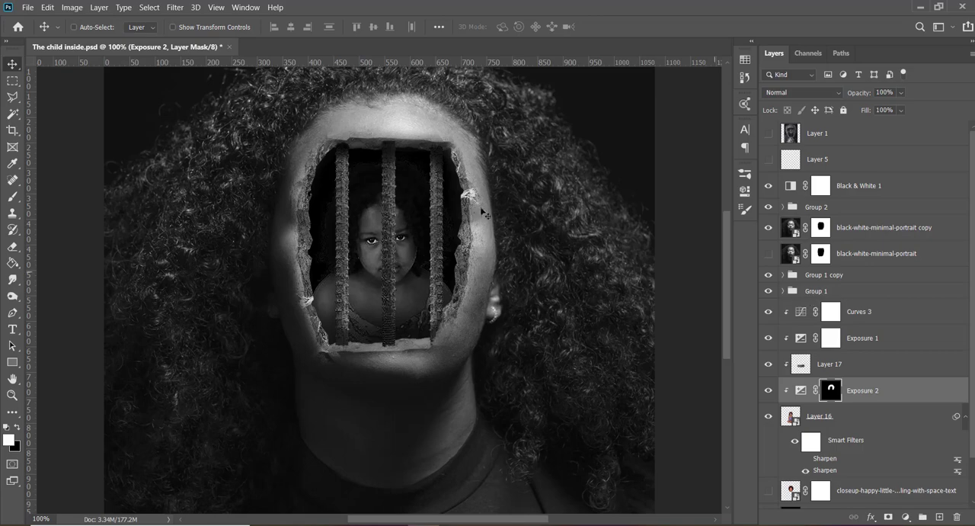
pyautogui.hotkey('ctrl', 's')
# - Compare the composite with the reference picture in Layer 1 by briefly showing that layer
pyautogui.click(768, 134)
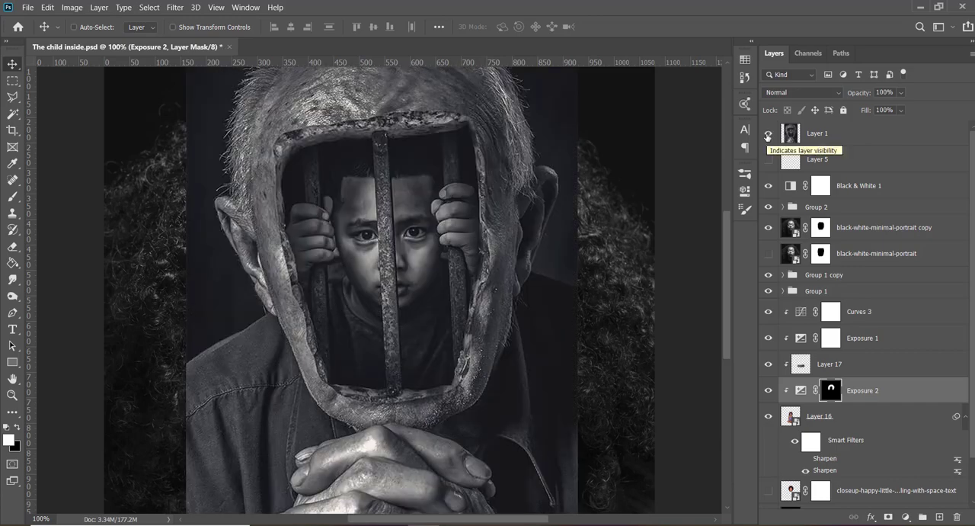
pyautogui.click(768, 135)
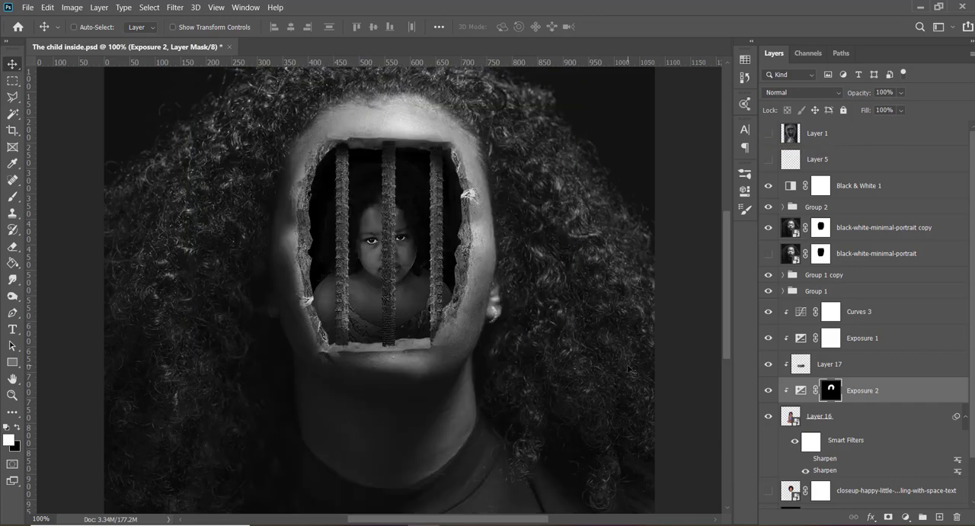
# - Switch to the iStock results for "sad little black girl" in Chrome and browse them for usable pictures
pyautogui.click(457, 524)
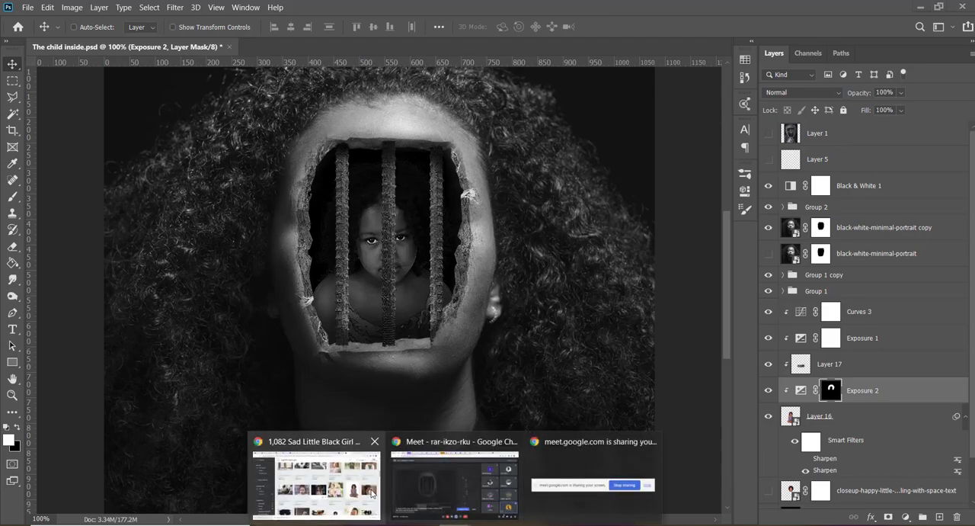
pyautogui.click(343, 480)
pyautogui.scroll(1, 386, 216)
pyautogui.scroll(2, 386, 216)
pyautogui.scroll(-10, 387, 217)
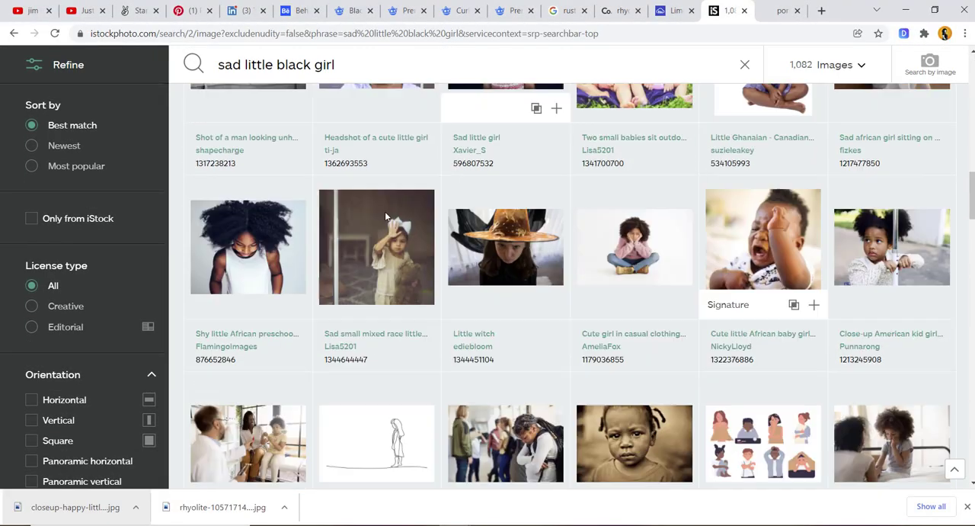
pyautogui.scroll(-5, 386, 218)
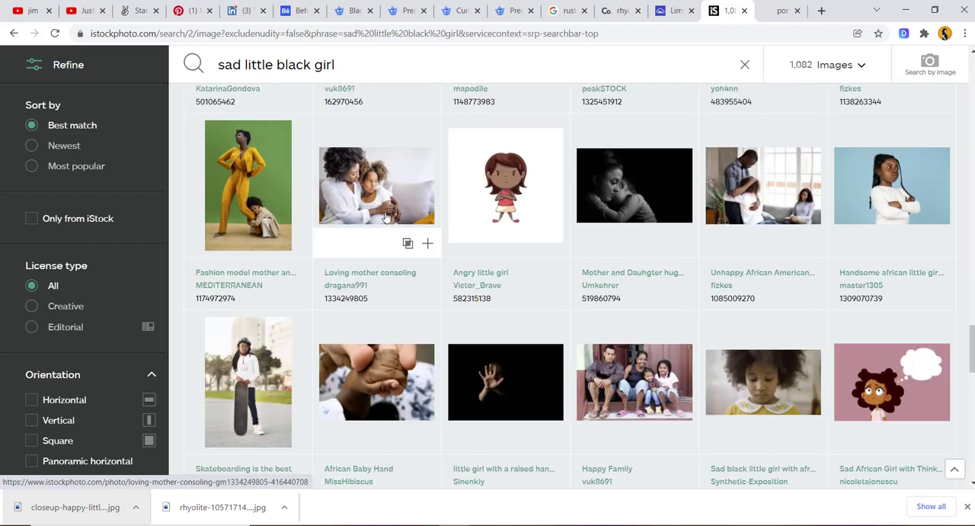
pyautogui.scroll(15, 386, 218)
pyautogui.scroll(1, 386, 218)
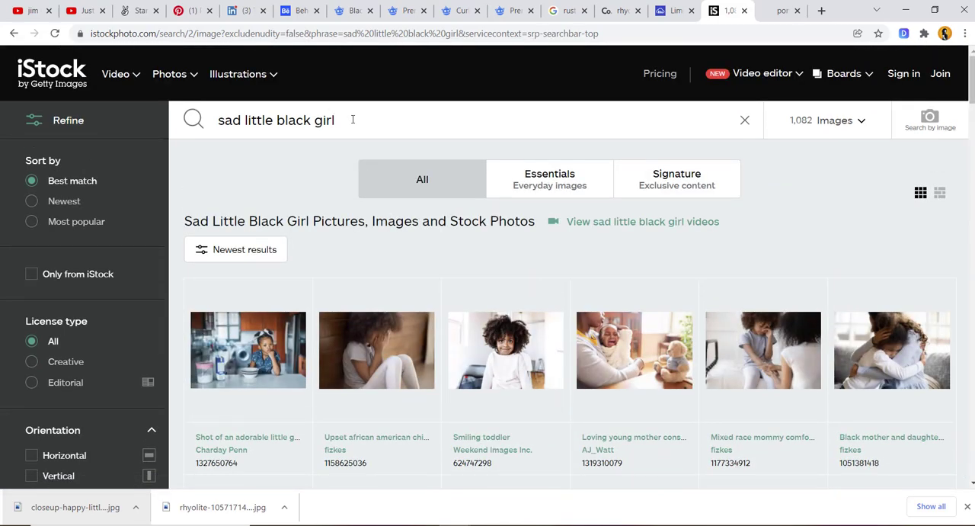
# - Replace the iStock search phrase with "hand", run the search and look through the refine filters
pyautogui.moveTo(347, 120); pyautogui.dragTo(160, 136)
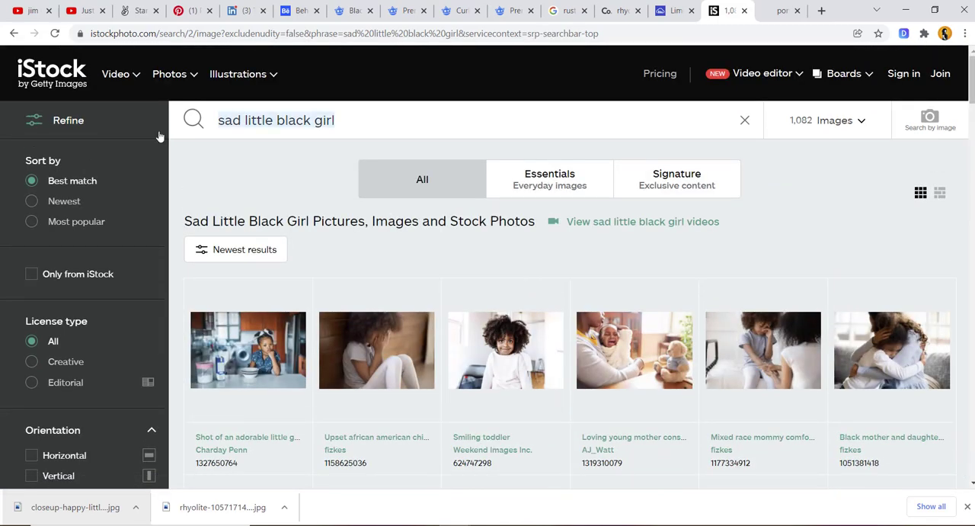
pyautogui.write('hand')
pyautogui.press('Return')
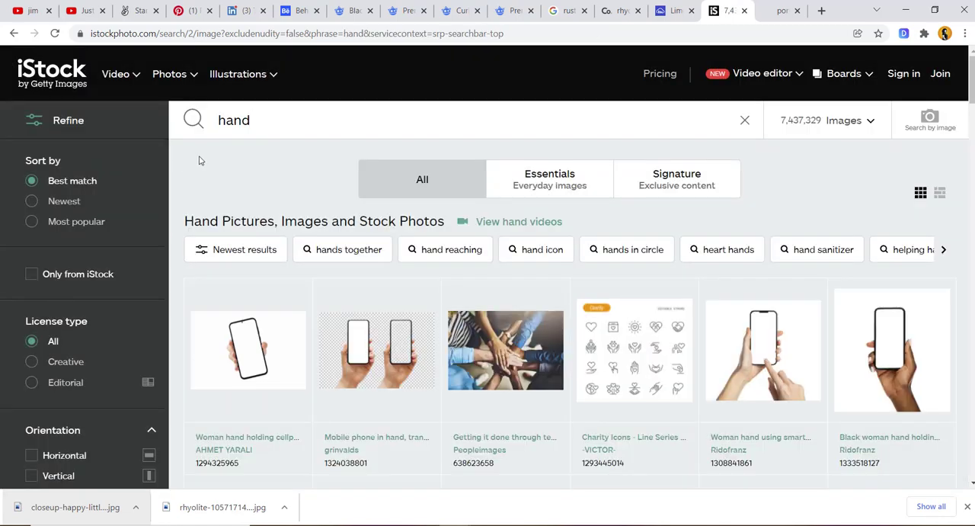
pyautogui.scroll(-3, 14, 385)
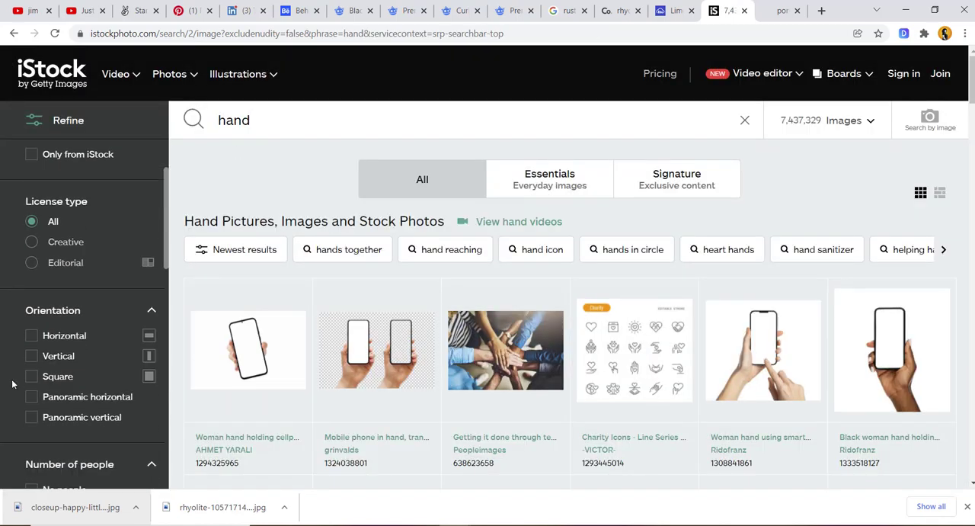
# - Search iStock for "fist" instead
pyautogui.moveTo(273, 126); pyautogui.dragTo(109, 135)
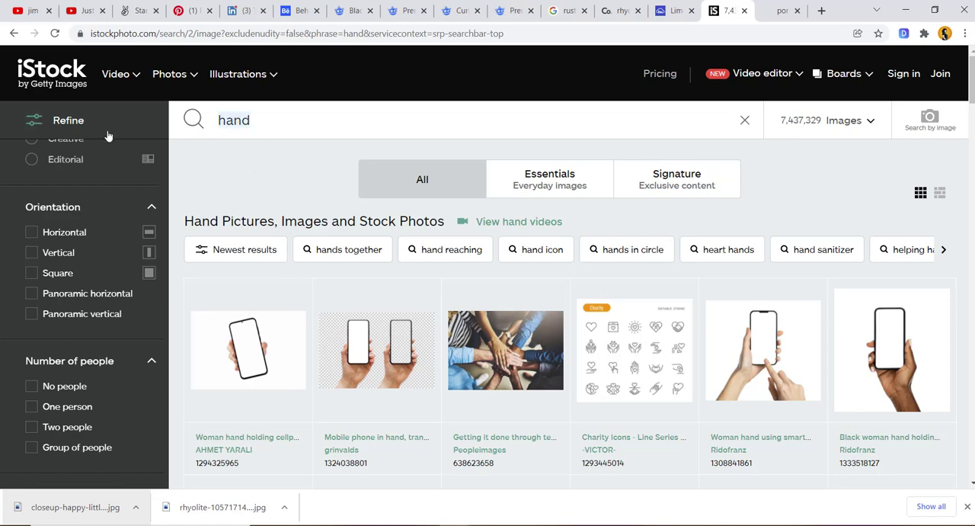
pyautogui.write('fist')
pyautogui.press('Return')
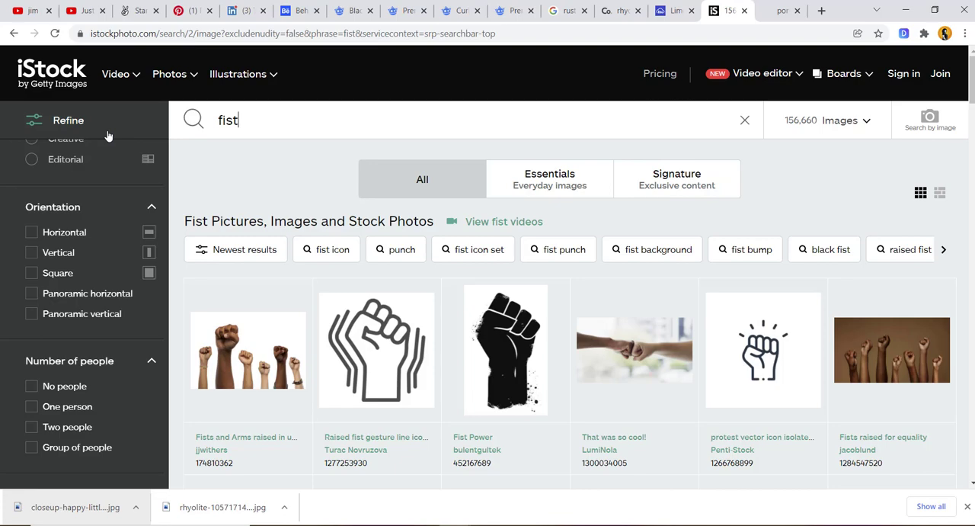
# - Switch to Photoshop and briefly show Layer 1 to examine how the reference's hands grip the bars, hiding it again
pyautogui.moveTo(465, 346)
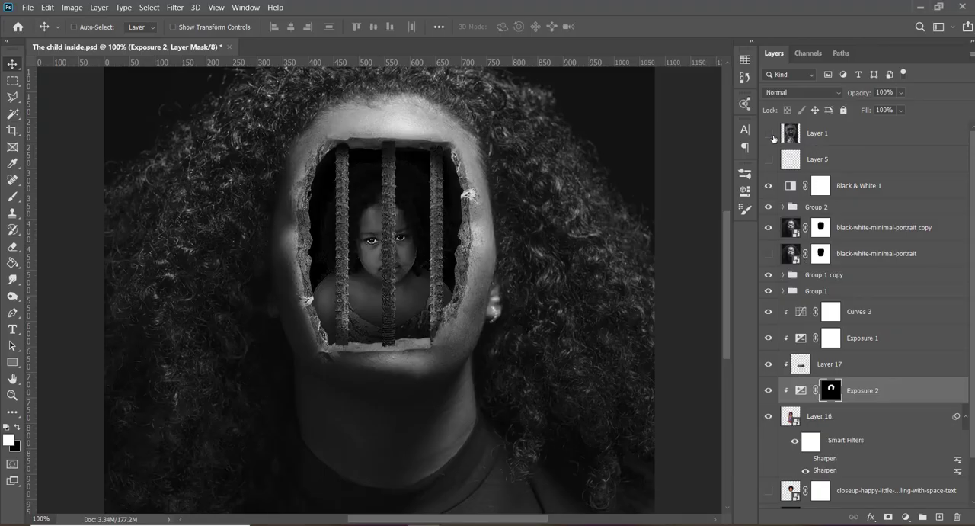
pyautogui.click(769, 134)
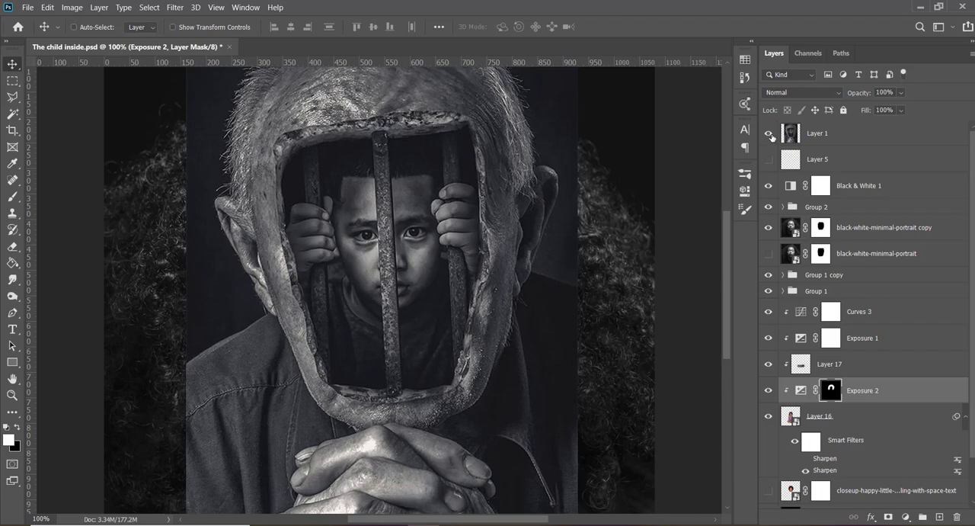
pyautogui.click(770, 135)
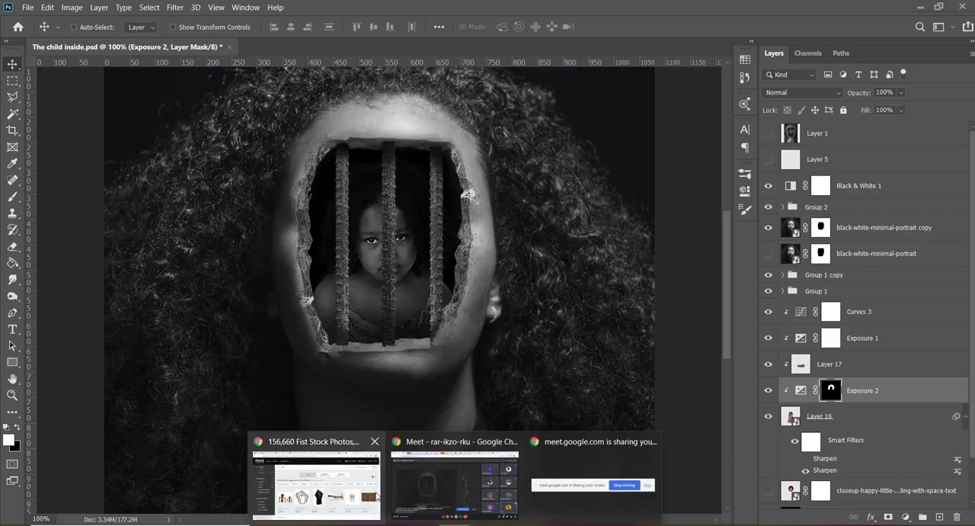
# - Return to the iStock page in Chrome and search for "grip"
pyautogui.click(316, 476)
pyautogui.moveTo(258, 120); pyautogui.dragTo(192, 126)
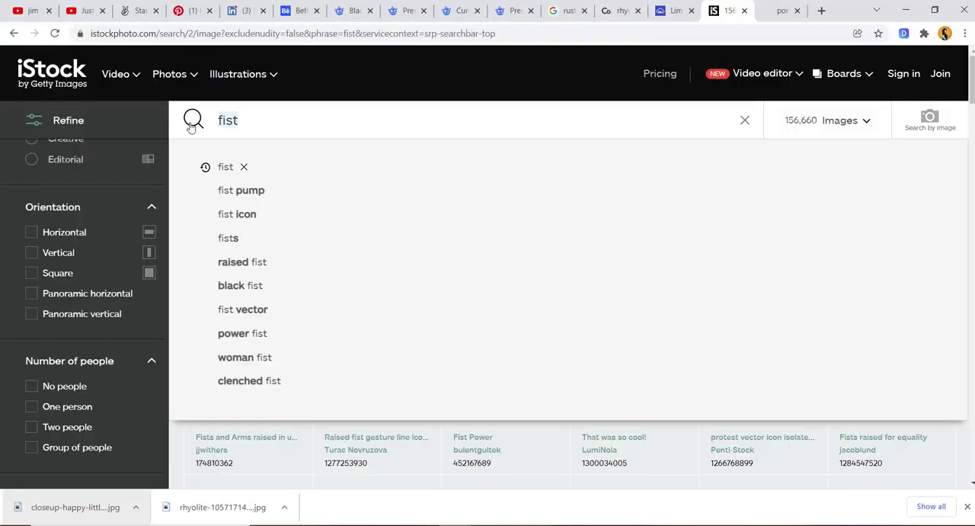
pyautogui.write('grip')
pyautogui.press('Return')
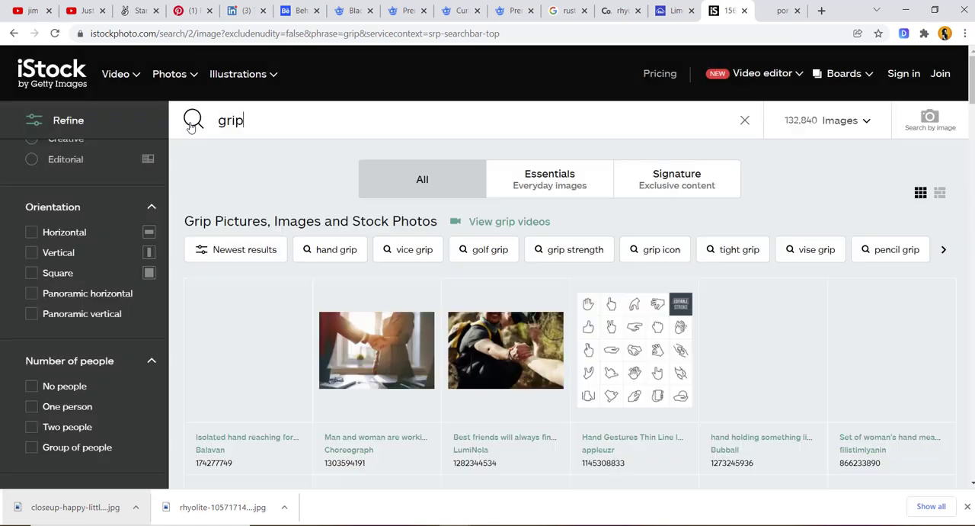
# - Narrow the iStock search to "hand grip"
pyautogui.click(219, 120)
pyautogui.write('hand')
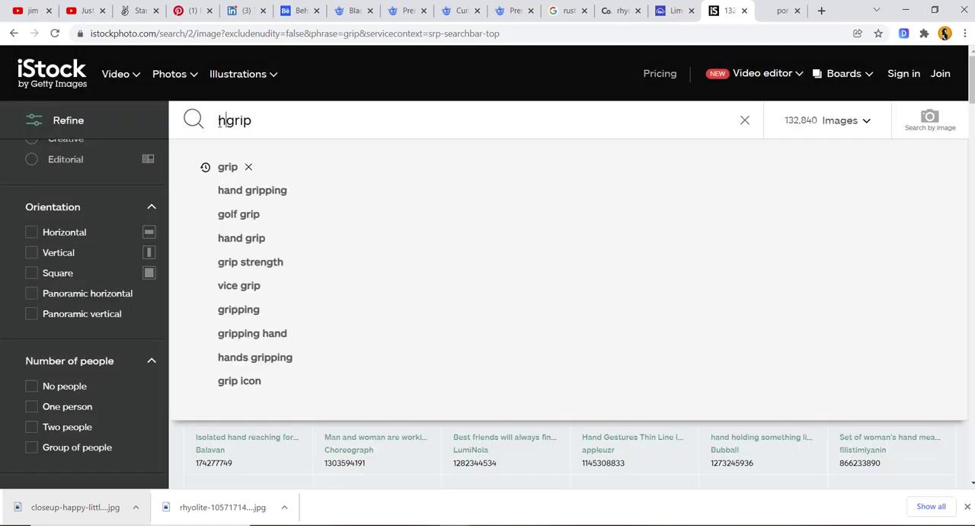
pyautogui.press('Return')
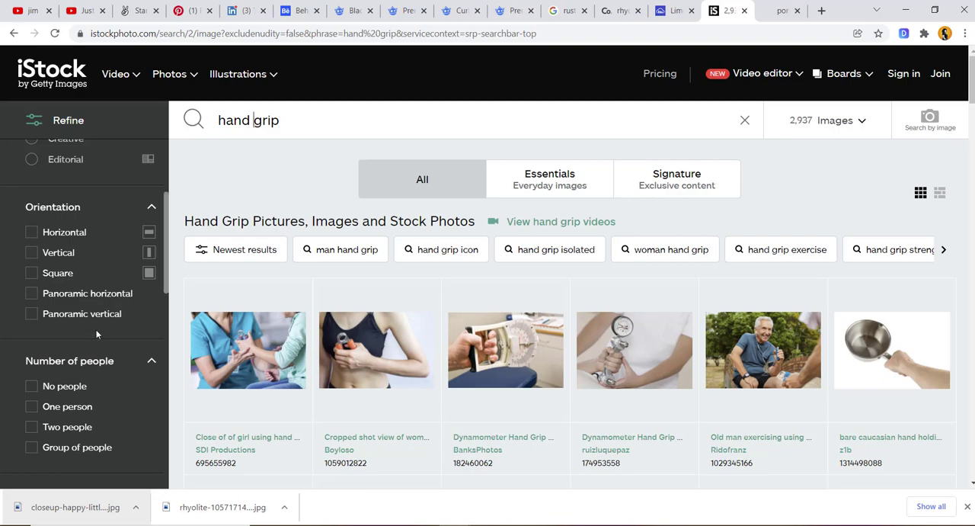
# - Browse the first page of "hand grip" results for a hand that could grip the bars
pyautogui.scroll(-1, 96, 333)
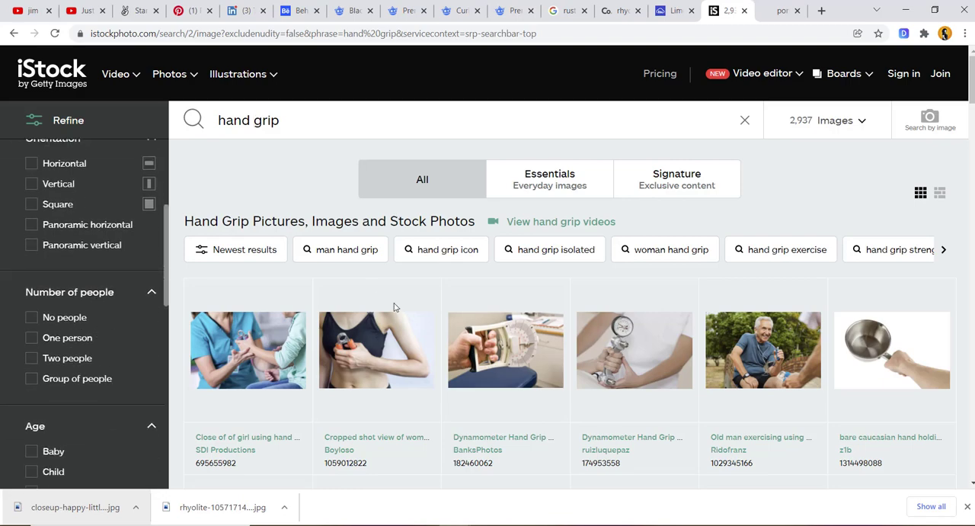
pyautogui.scroll(-5, 614, 337)
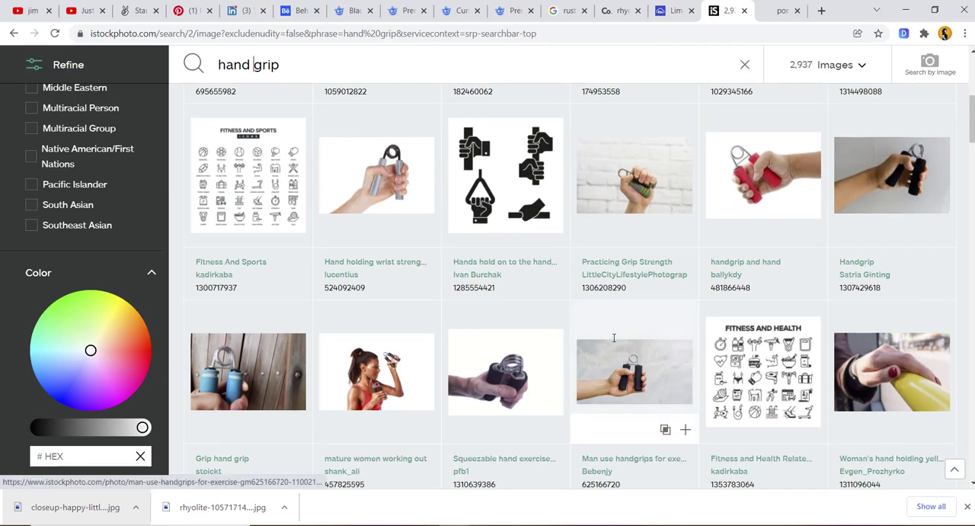
pyautogui.scroll(-10, 614, 337)
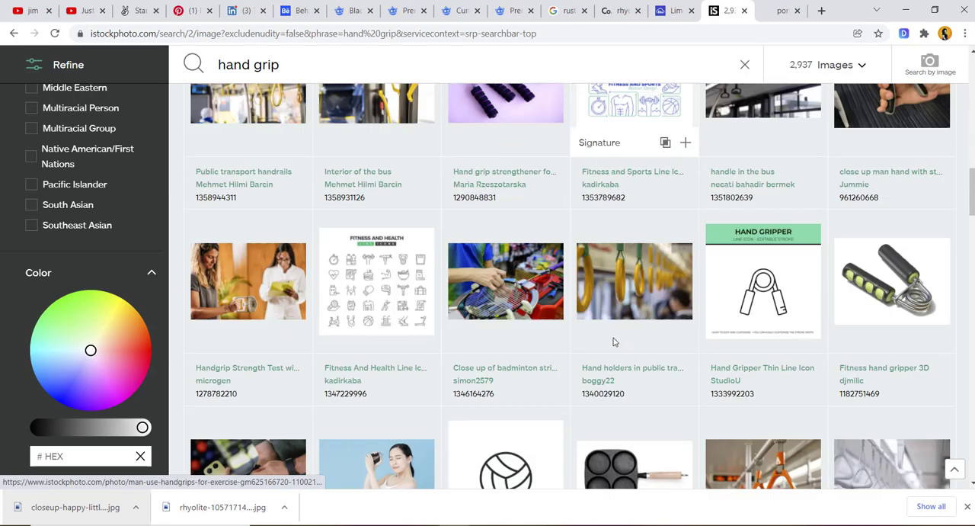
pyautogui.scroll(-8, 614, 340)
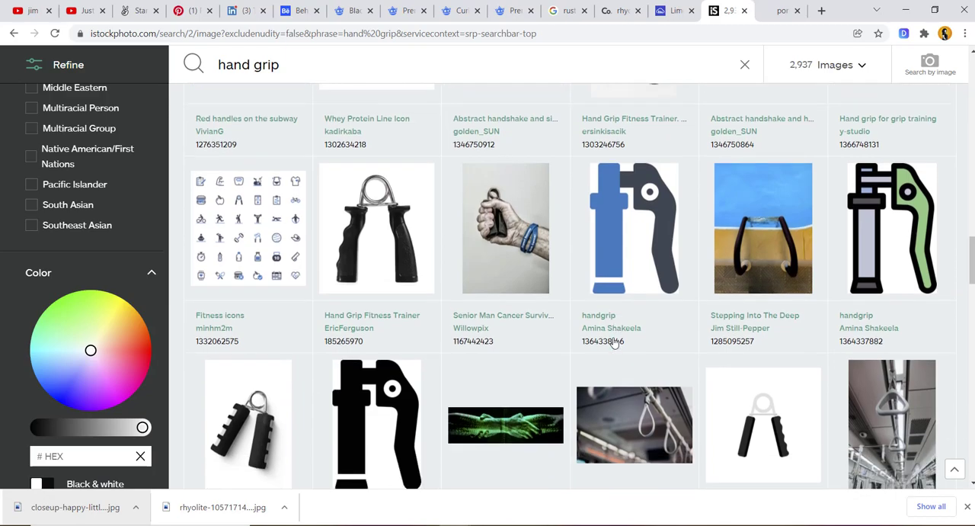
pyautogui.scroll(-7, 614, 339)
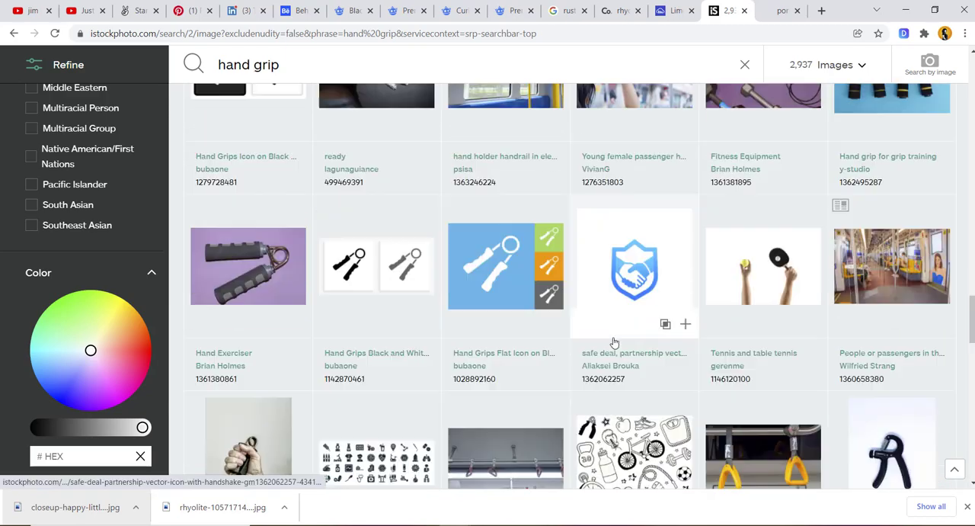
pyautogui.scroll(-5, 614, 343)
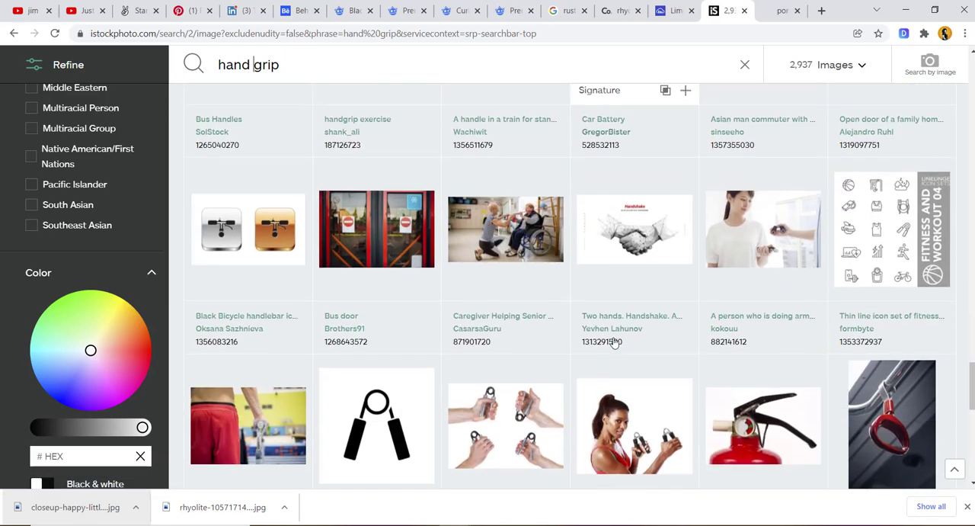
pyautogui.scroll(-3, 614, 343)
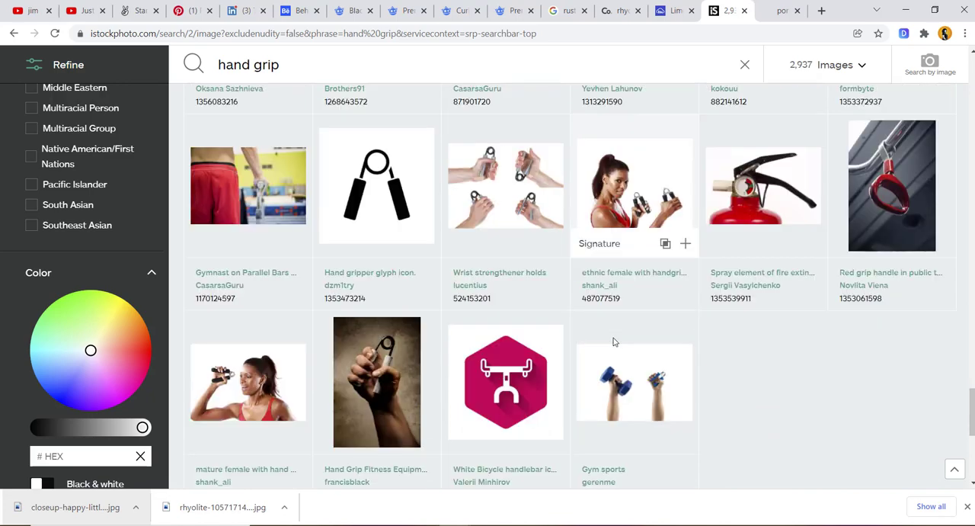
pyautogui.scroll(-5, 614, 342)
pyautogui.scroll(4, 614, 341)
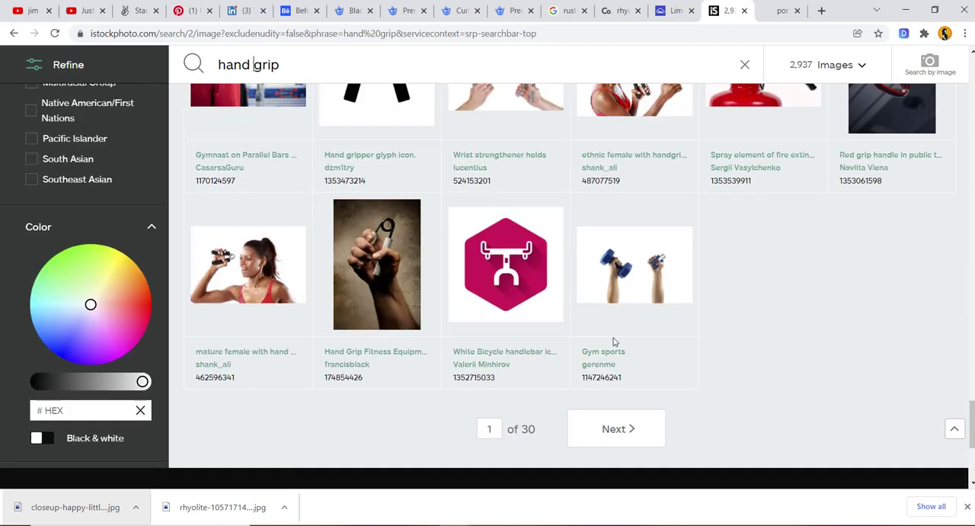
pyautogui.scroll(-1, 614, 342)
# - Open the second page of "hand grip" results and look through it for a suitable gripping hand
pyautogui.click(607, 338)
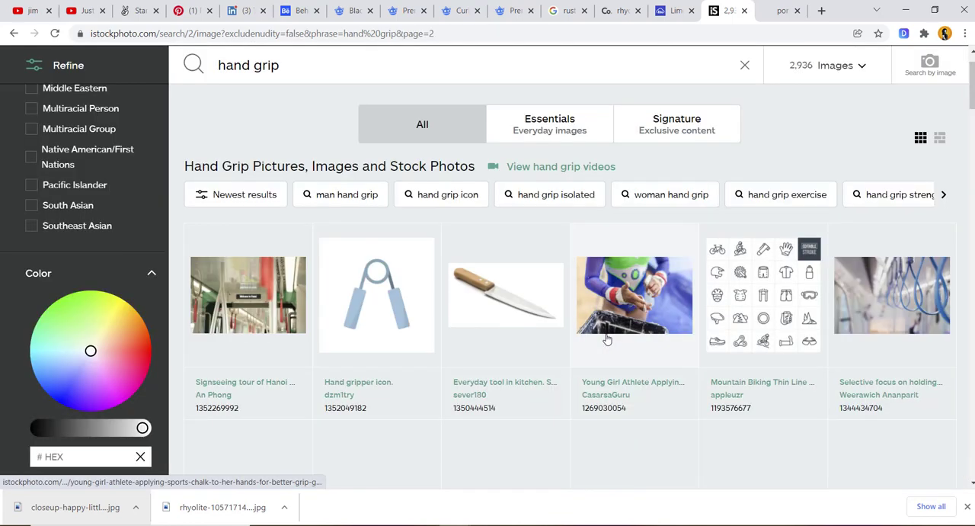
pyautogui.scroll(-4, 607, 337)
pyautogui.scroll(-4, 607, 337)
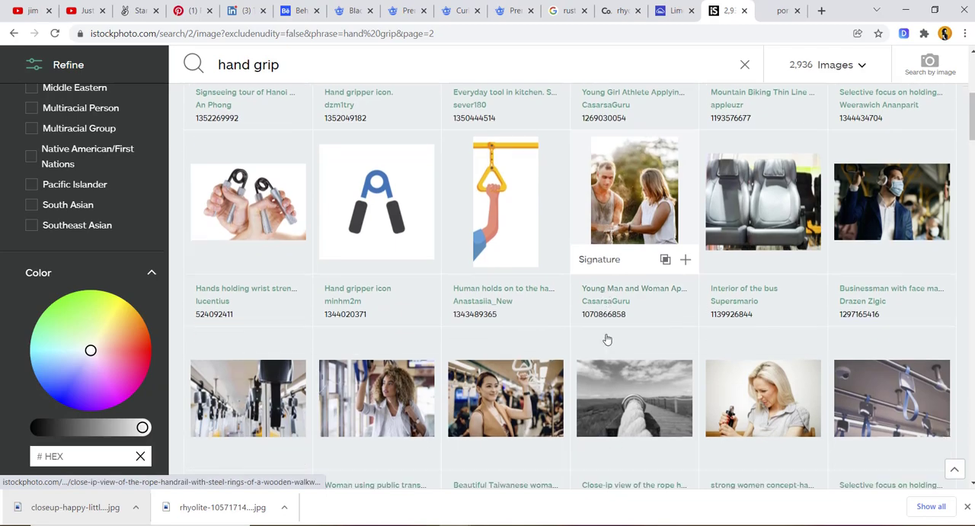
pyautogui.scroll(-3, 607, 338)
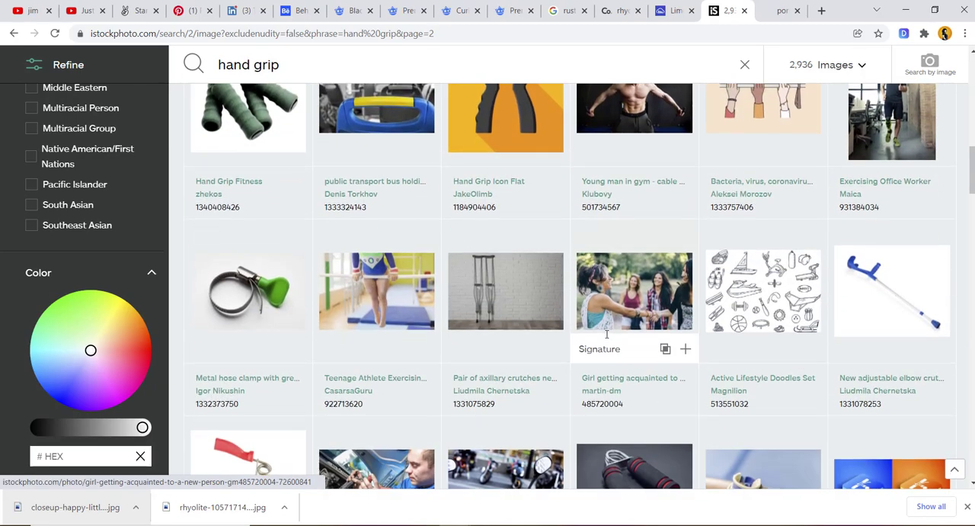
pyautogui.scroll(-4, 607, 337)
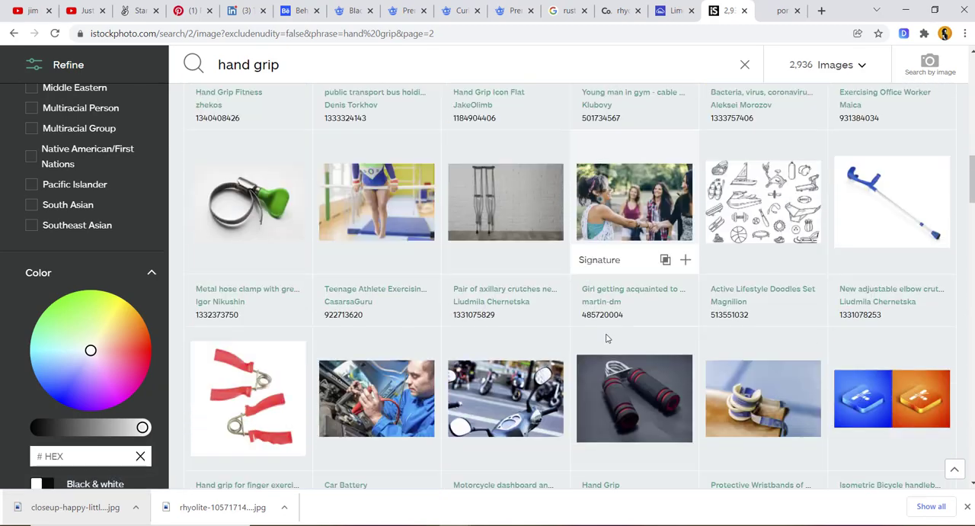
pyautogui.scroll(-4, 607, 337)
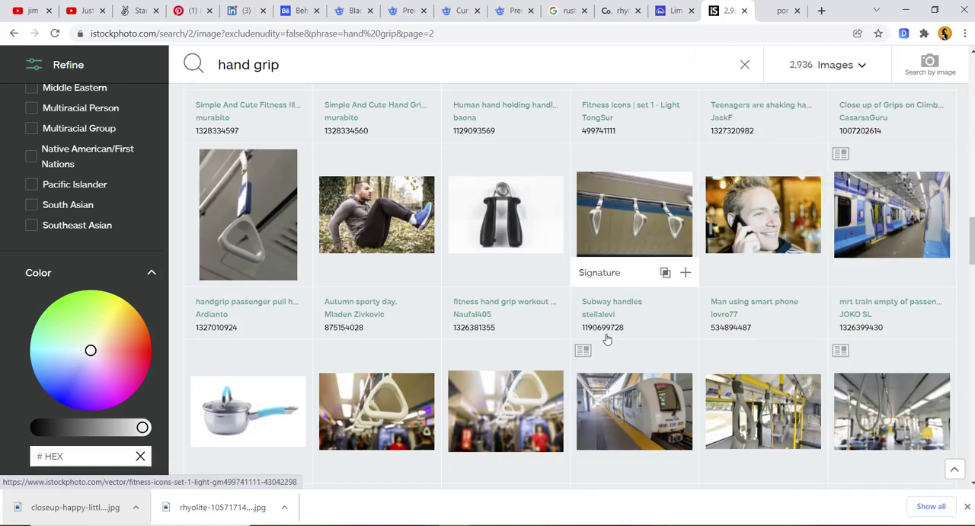
pyautogui.scroll(-4, 607, 338)
pyautogui.scroll(-4, 607, 337)
pyautogui.scroll(-3, 607, 338)
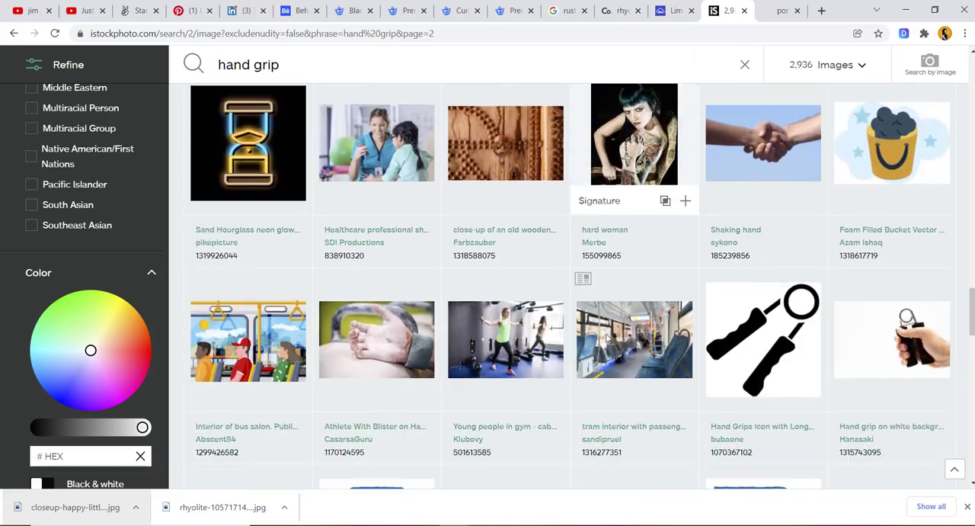
pyautogui.scroll(-3, 607, 337)
pyautogui.scroll(-4, 607, 338)
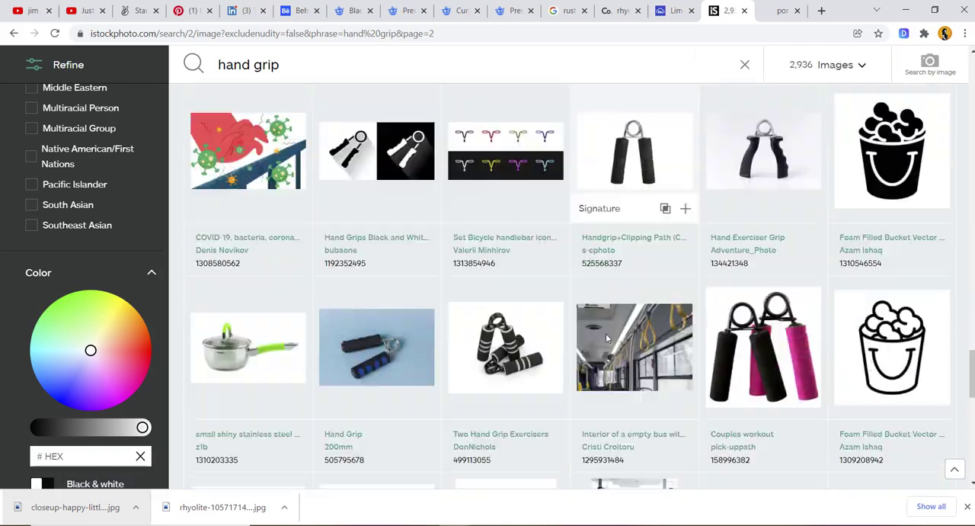
pyautogui.scroll(-4, 607, 337)
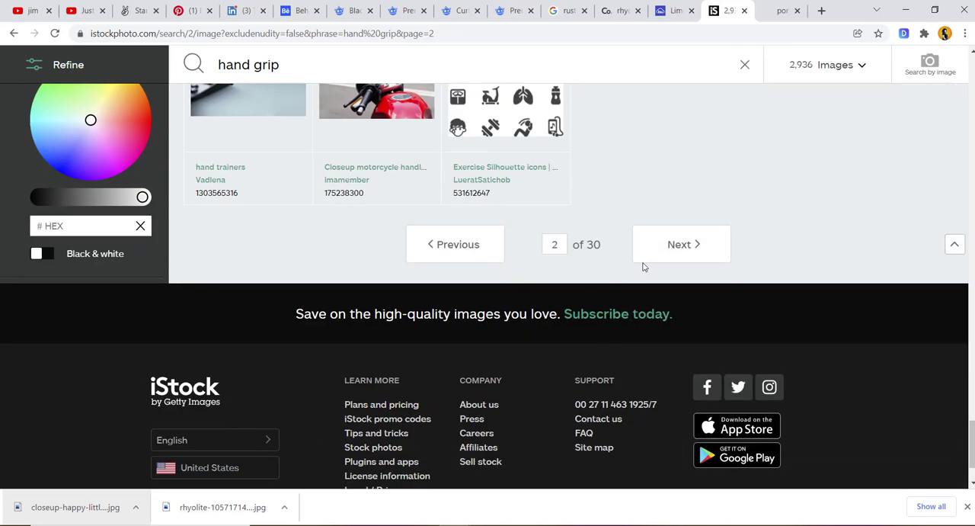
pyautogui.scroll(2, 643, 267)
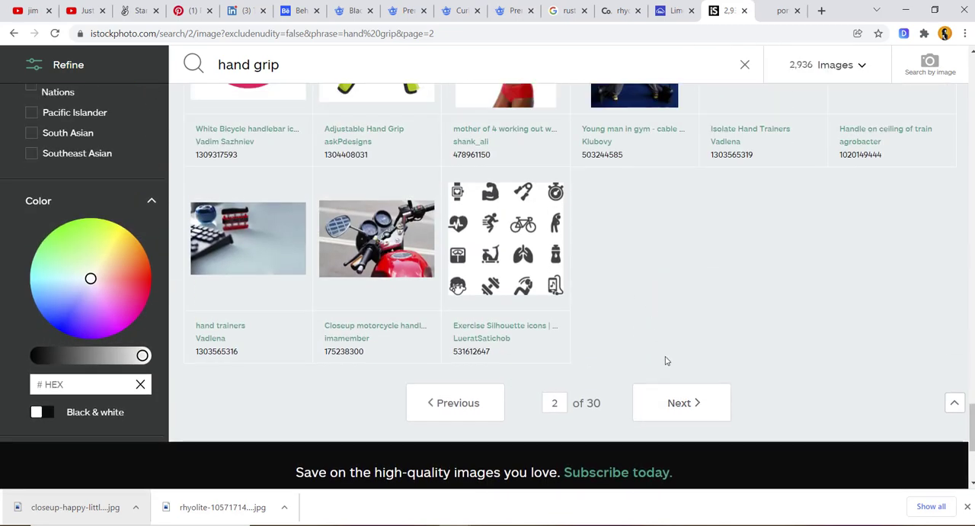
# - Open the third page of "hand grip" results, scan its pictures and return to the search field
pyautogui.click(678, 405)
pyautogui.scroll(-5, 678, 413)
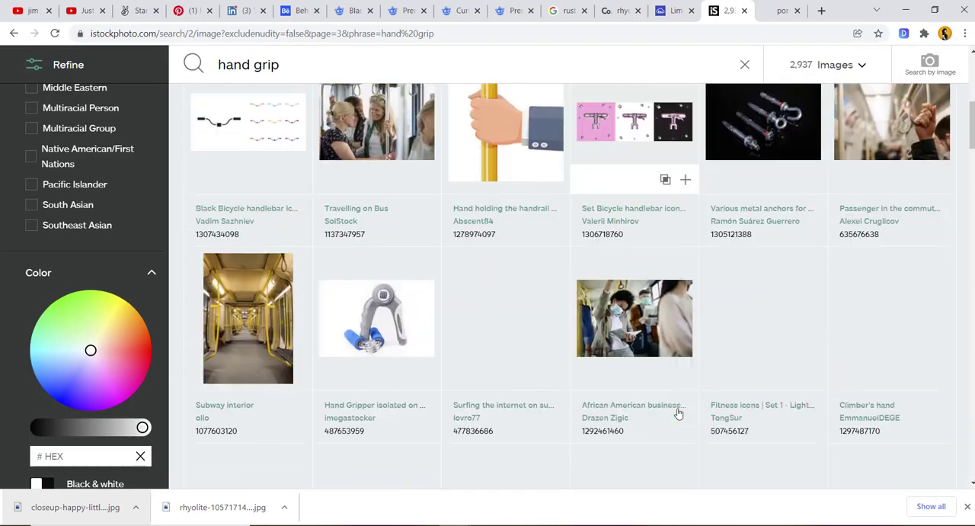
pyautogui.scroll(-3, 678, 412)
pyautogui.scroll(-3, 677, 411)
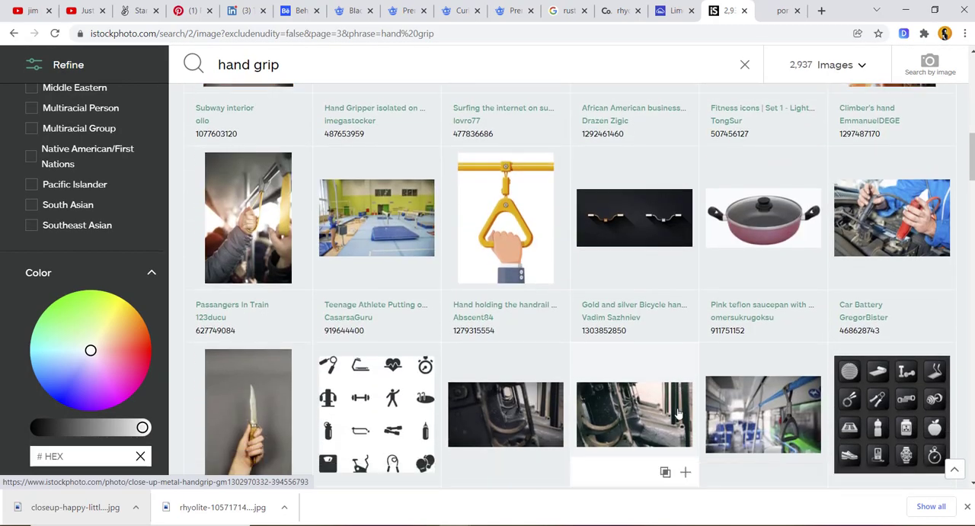
pyautogui.scroll(-2, 678, 412)
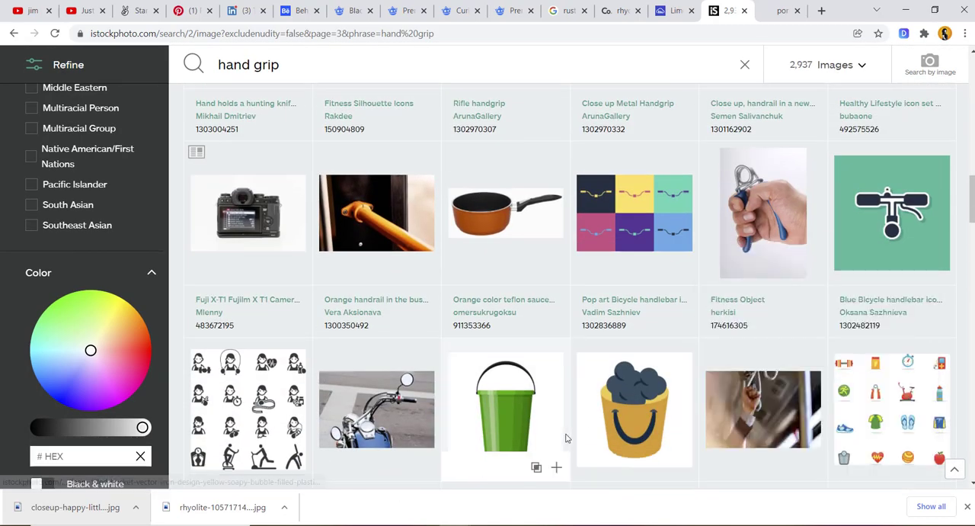
pyautogui.press('Home')
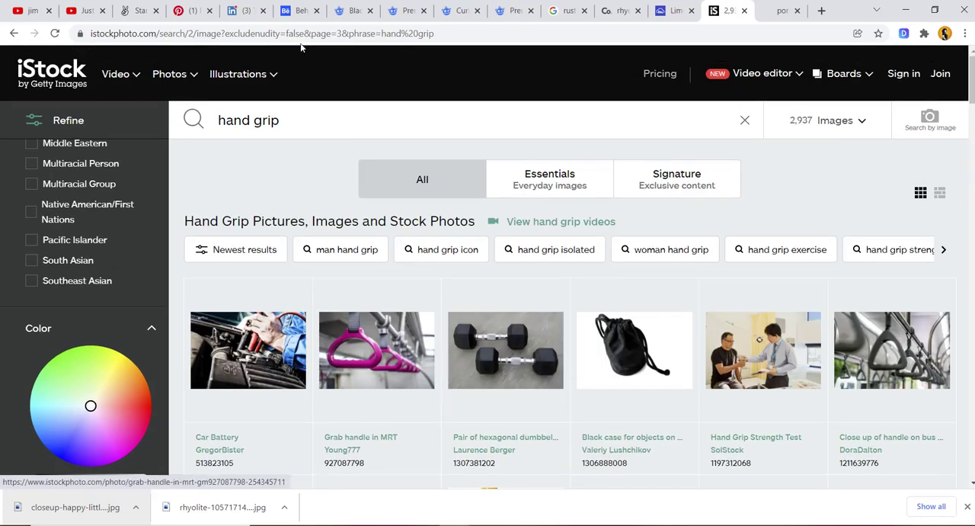
# - Search iStock for "knuckle" in place of "hand grip" and scan the first rows of pictures
pyautogui.click(300, 111)
pyautogui.write('kunckl')
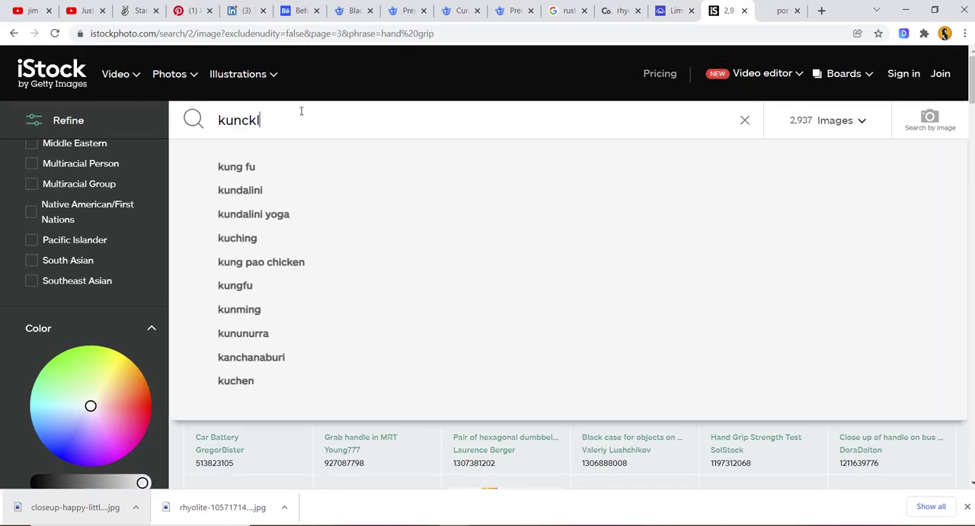
pyautogui.press('Escape')
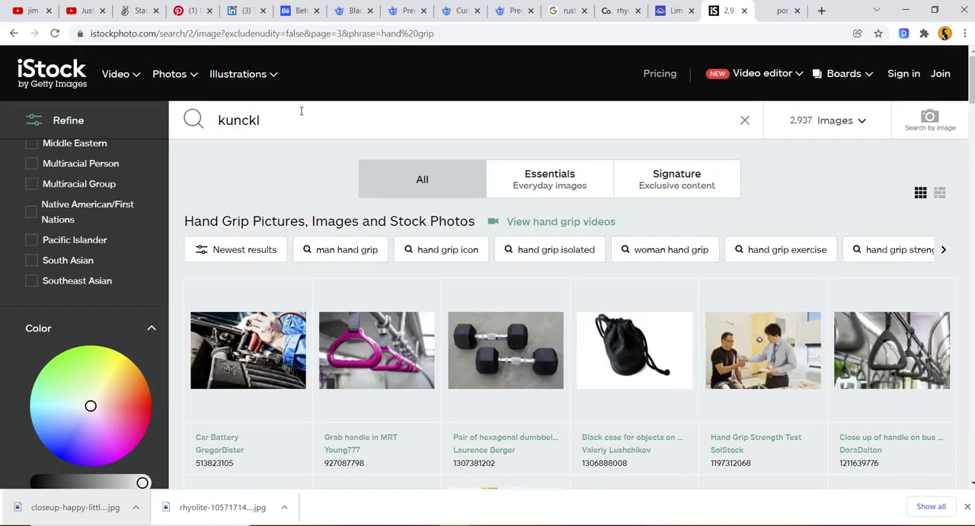
pyautogui.press('BackSpace')
pyautogui.press('BackSpace')
pyautogui.press('BackSpace')
pyautogui.press('BackSpace')
pyautogui.press('BackSpace')
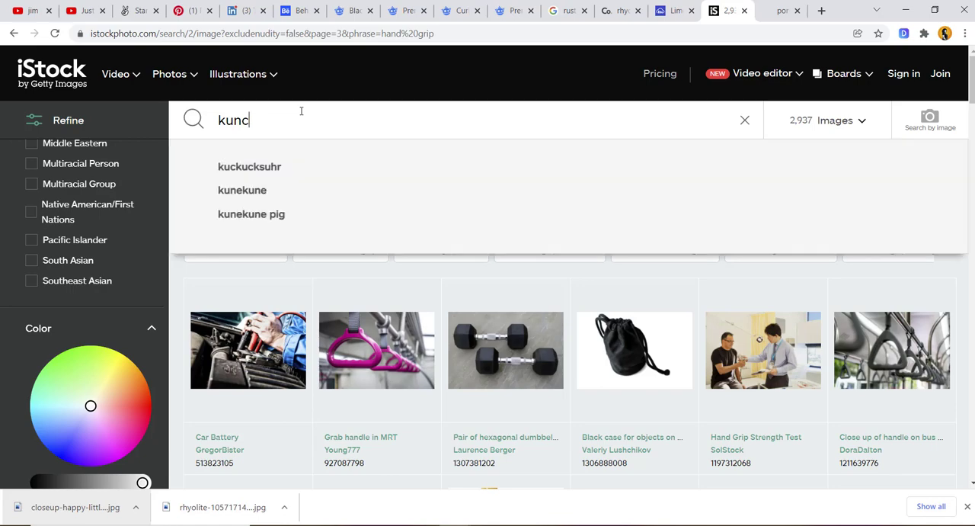
pyautogui.write('nuckle')
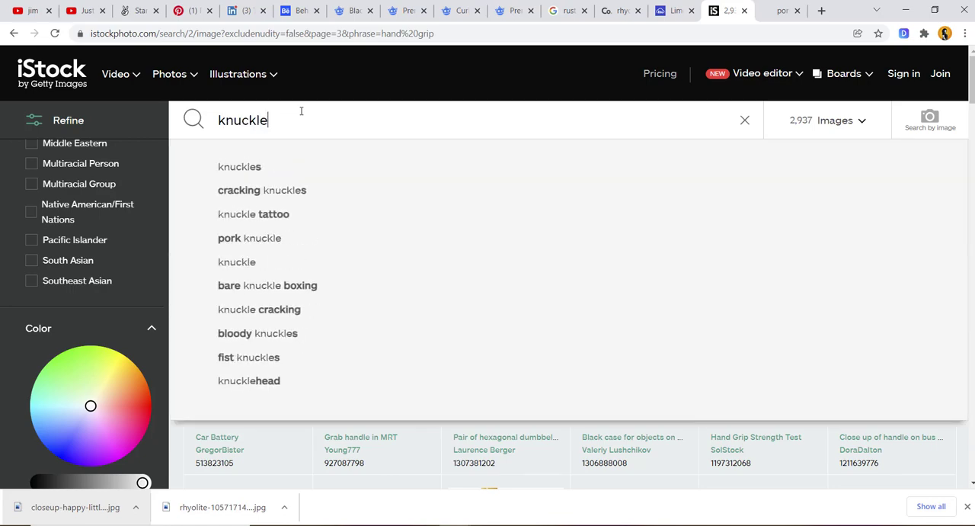
pyautogui.press('Return')
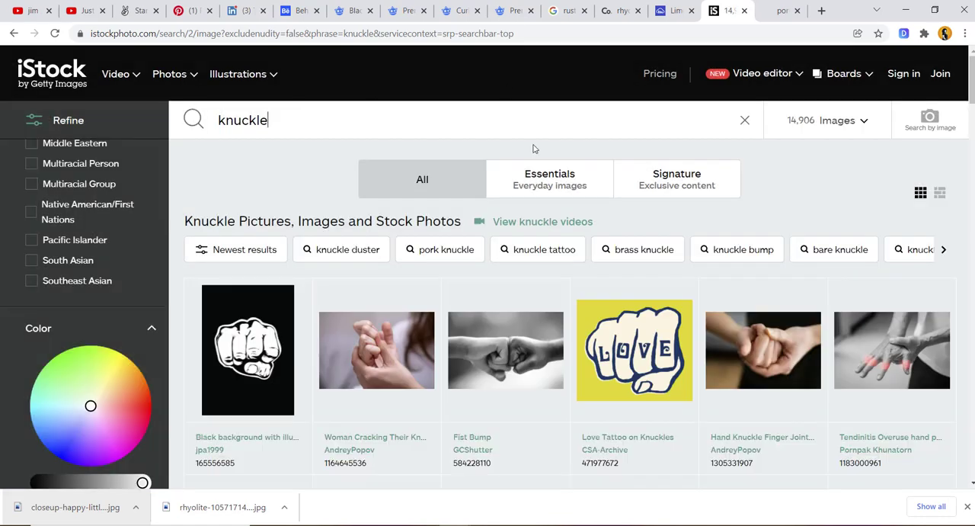
pyautogui.scroll(-5, 425, 302)
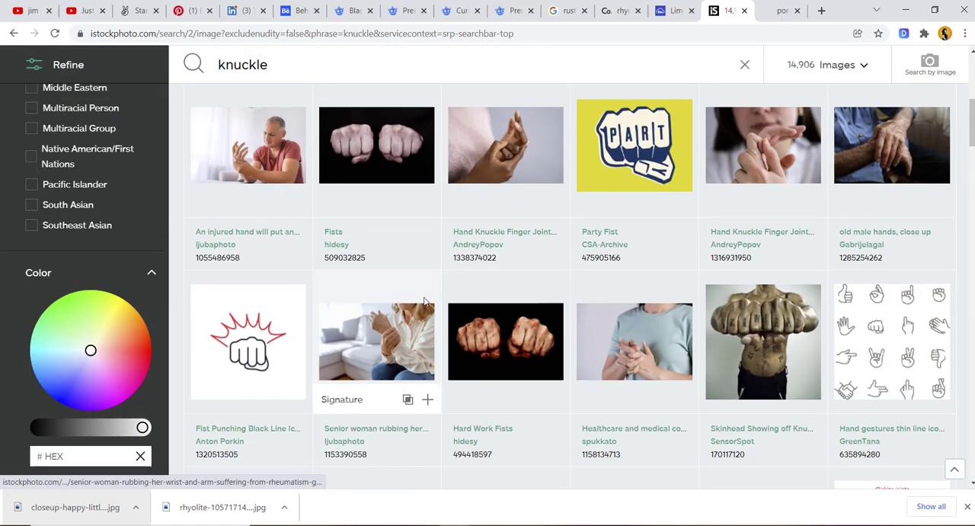
pyautogui.scroll(-3, 425, 302)
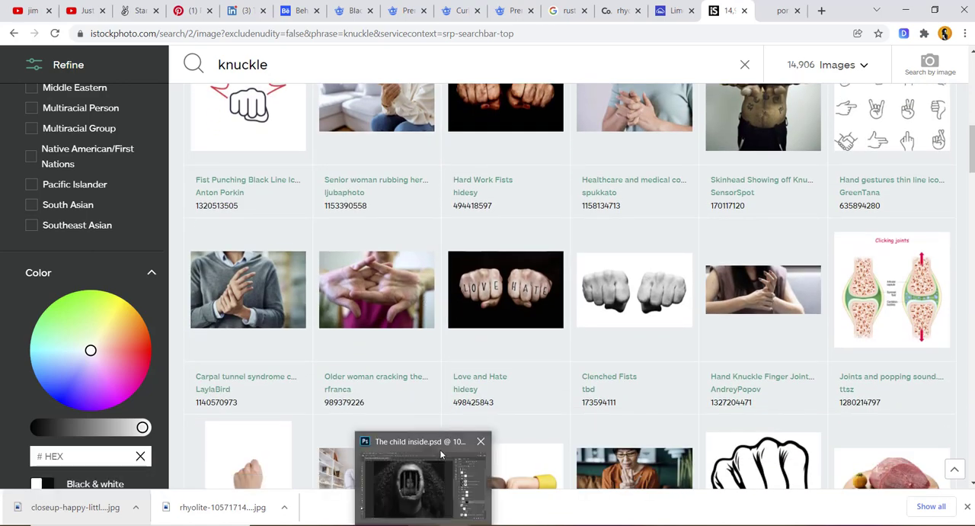
# - Switch to Photoshop, compare the composite with the Layer 1 reference by showing and hiding it, and return to the iStock results
pyautogui.click(438, 488)
pyautogui.click(769, 135)
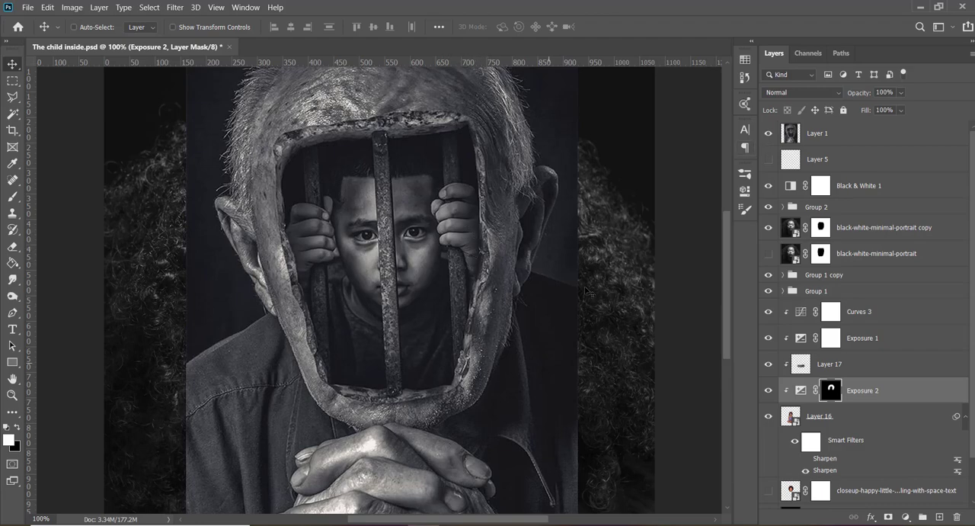
pyautogui.click(769, 133)
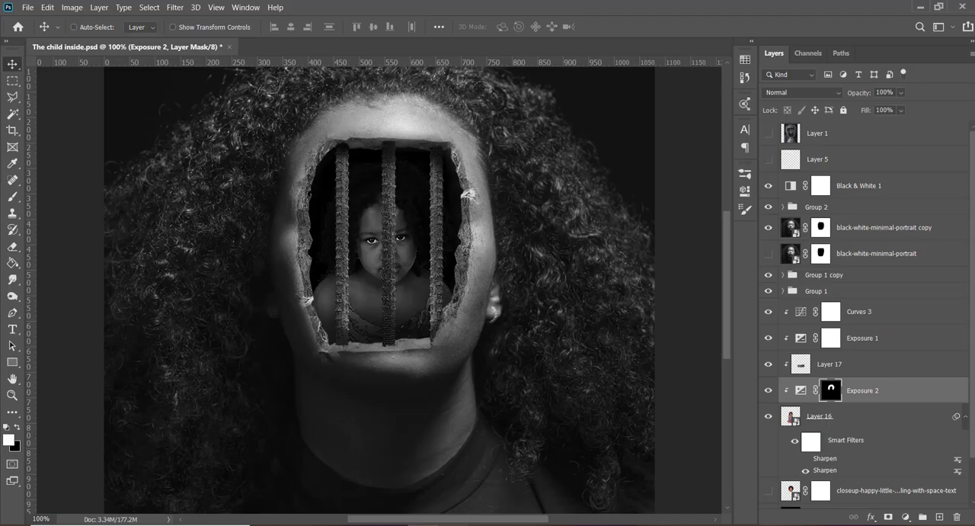
pyautogui.click(357, 495)
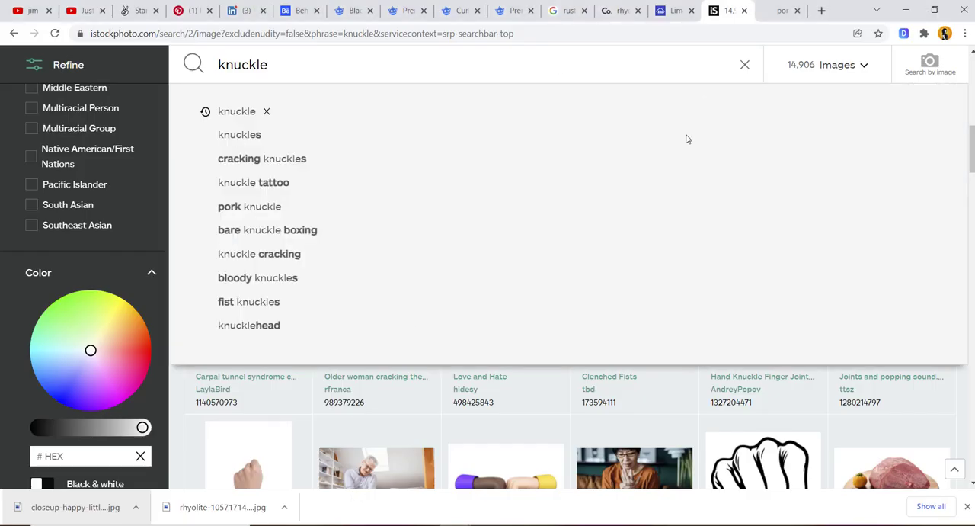
# - Look through the rest of the first page of "knuckle" results for a fist that could grip the bars
pyautogui.click(973, 146)
pyautogui.scroll(-4, 751, 279)
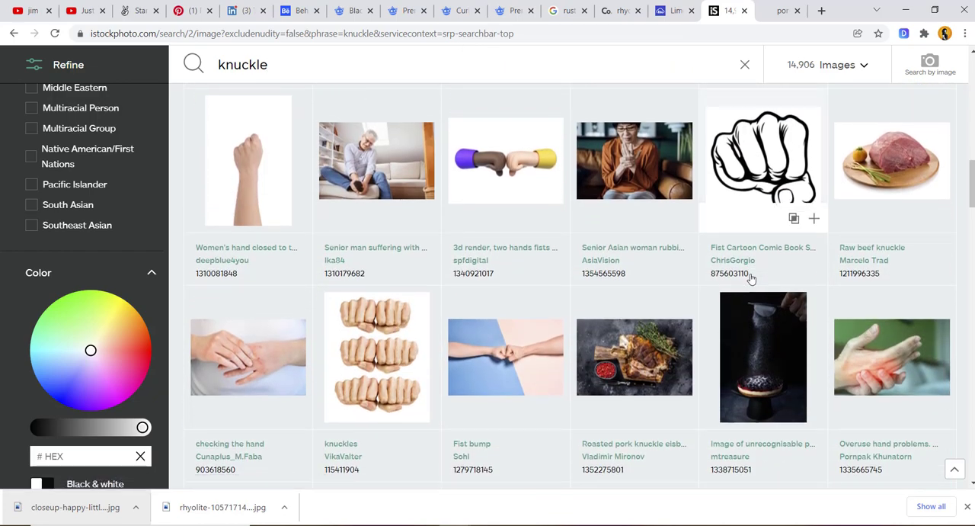
pyautogui.scroll(-4, 752, 279)
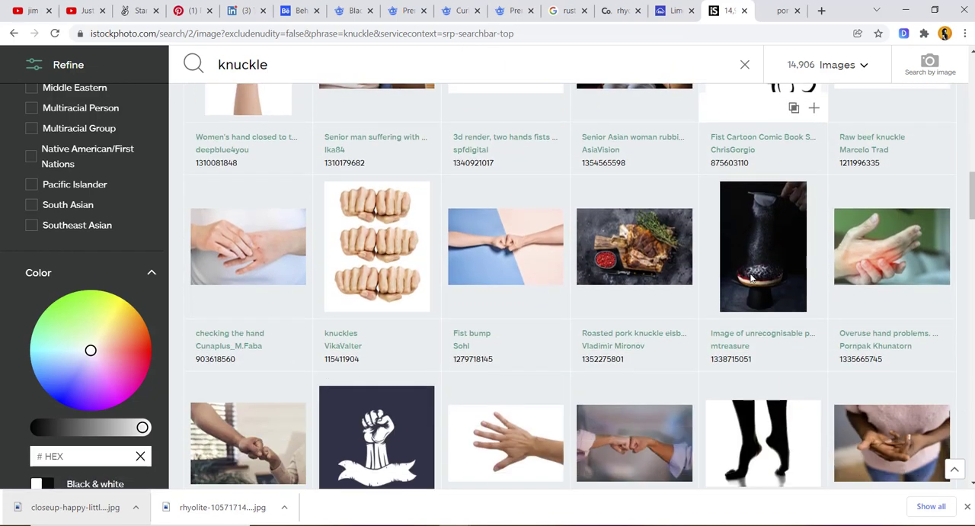
pyautogui.scroll(-5, 751, 279)
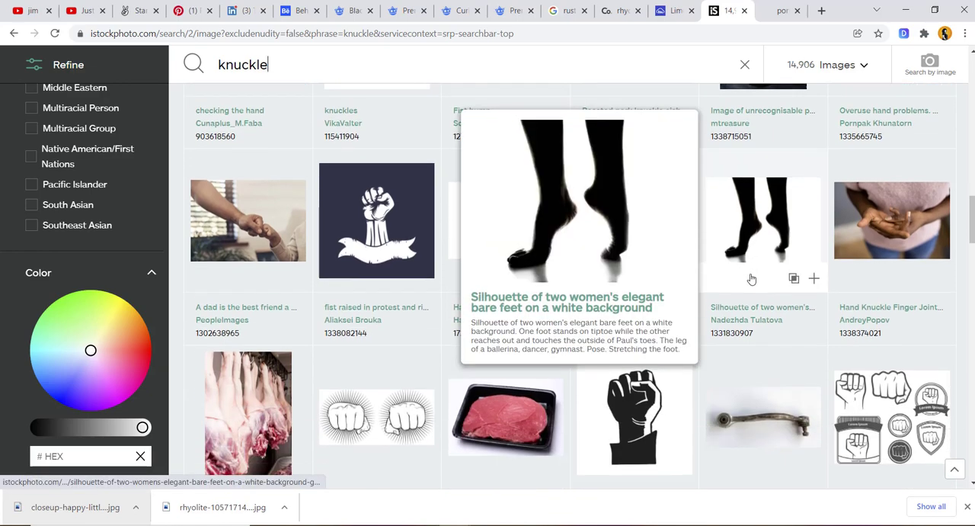
pyautogui.scroll(-5, 752, 279)
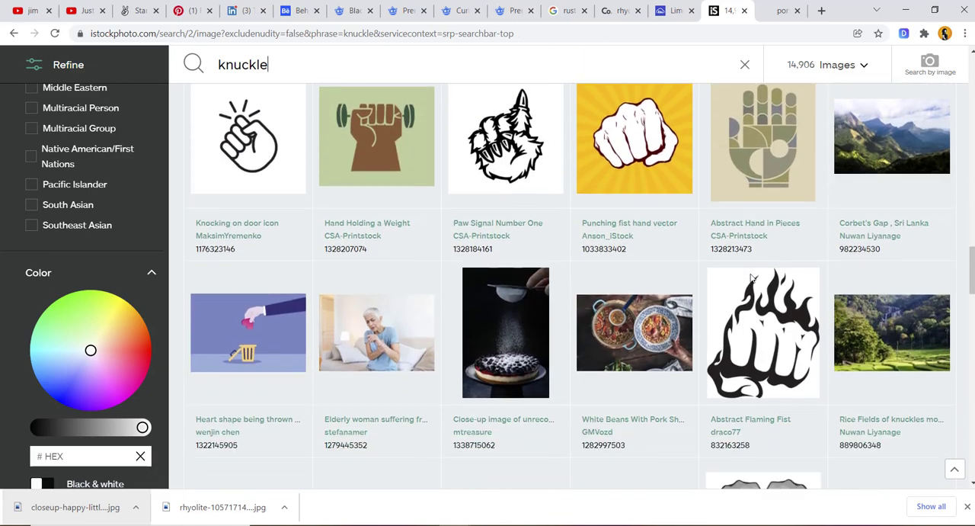
pyautogui.scroll(-2, 751, 279)
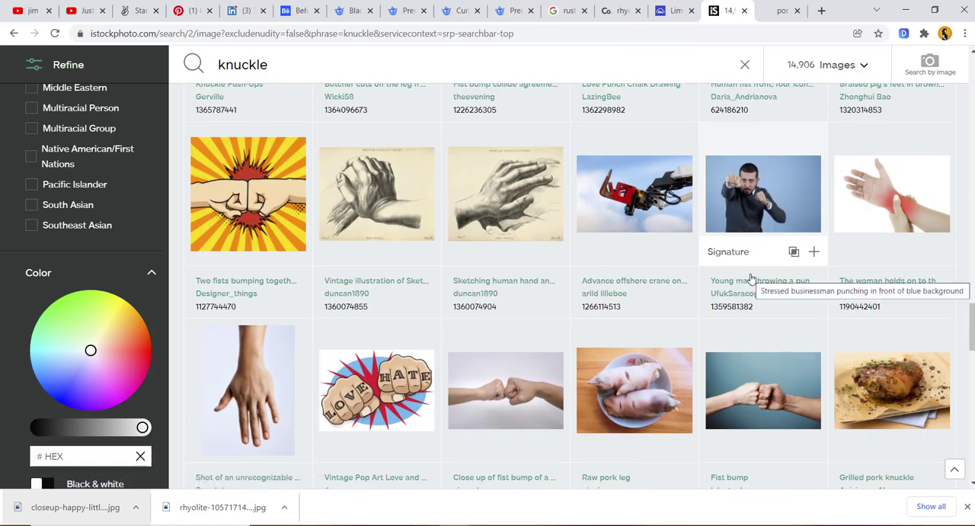
pyautogui.scroll(-3, 751, 279)
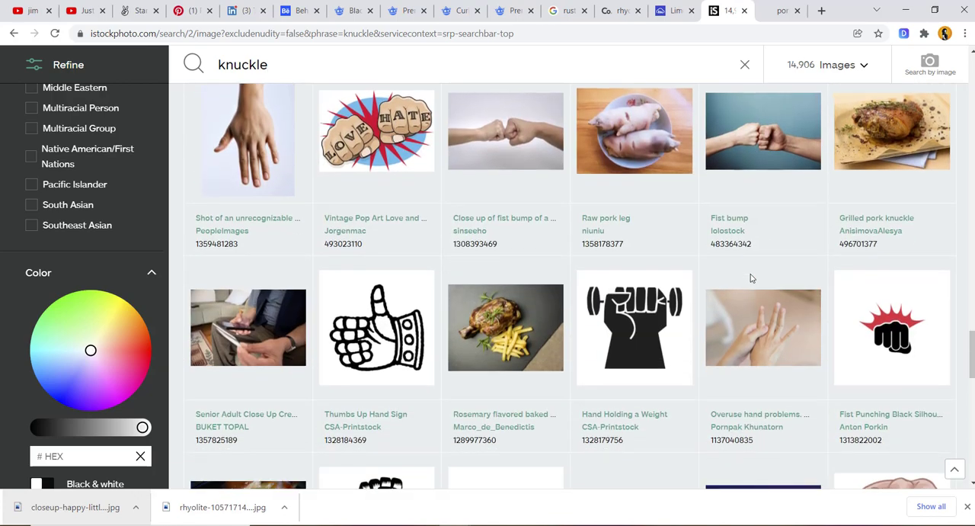
pyautogui.scroll(-3, 751, 279)
pyautogui.scroll(-5, 751, 279)
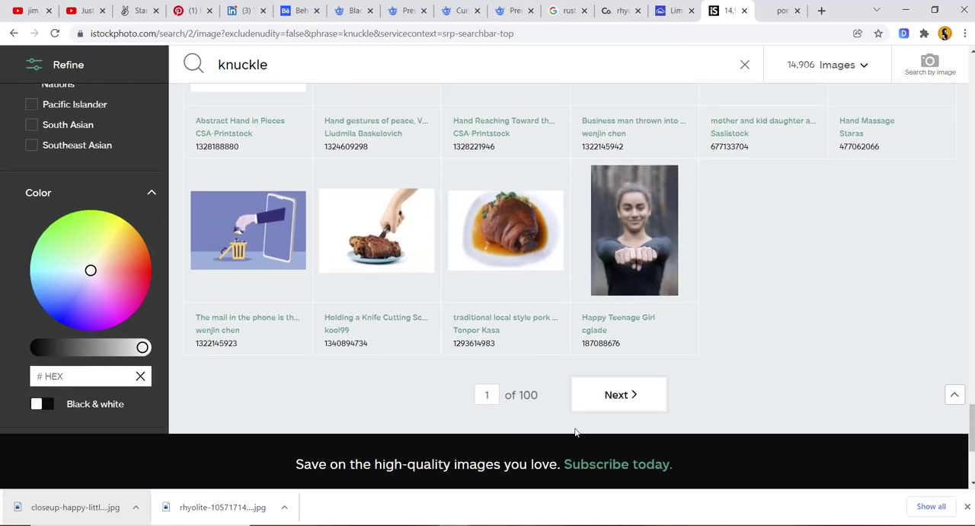
# - Open the second page of "knuckle" results and examine its pictures for a usable clenched hand
pyautogui.click(619, 398)
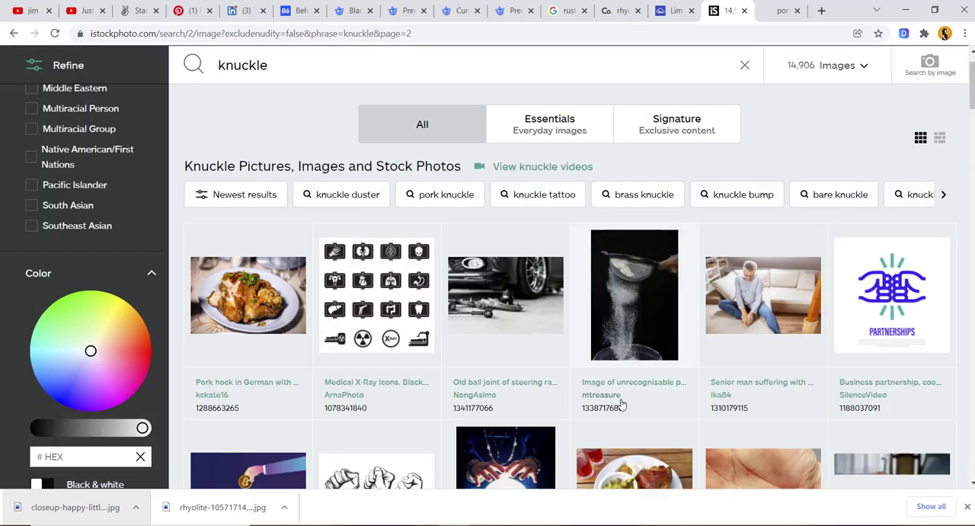
pyautogui.scroll(-3, 621, 403)
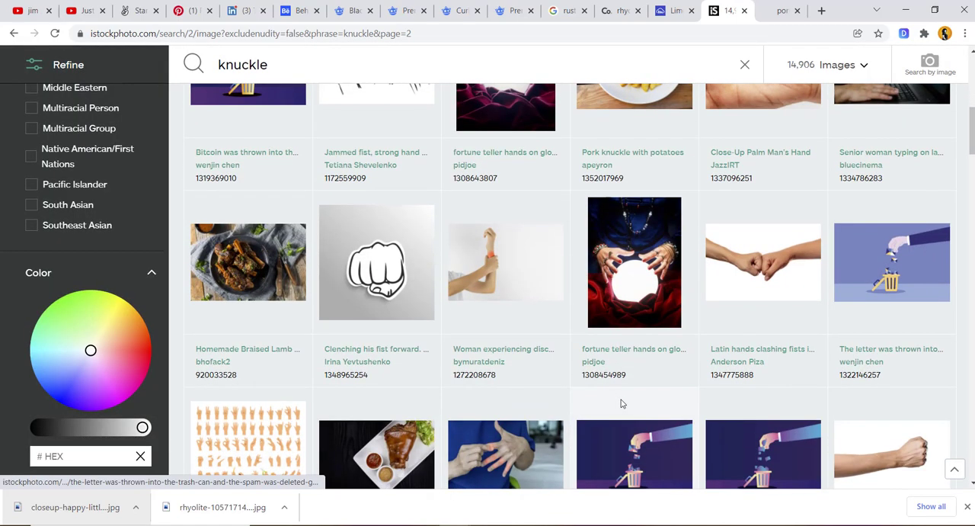
pyautogui.scroll(-7, 621, 402)
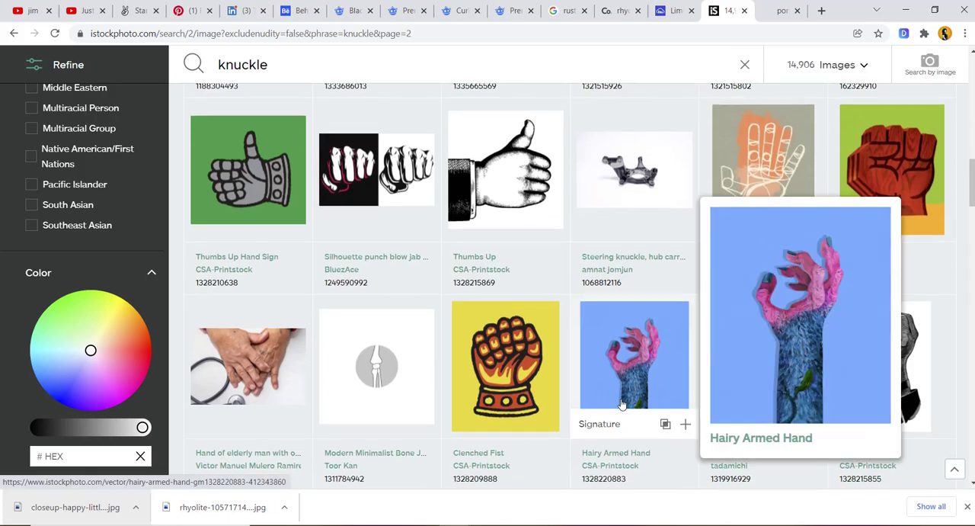
pyautogui.scroll(-5, 621, 404)
pyautogui.scroll(-9, 622, 403)
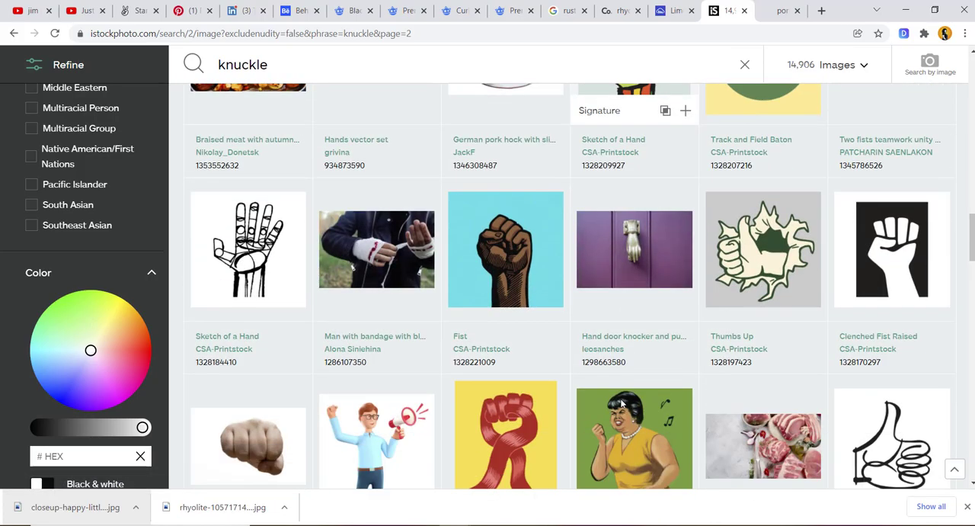
pyautogui.scroll(-12, 622, 404)
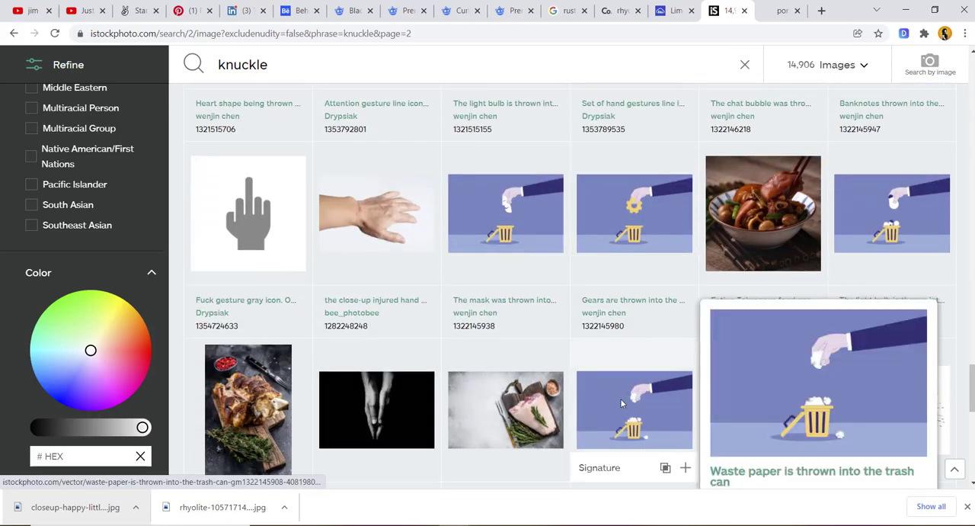
pyautogui.scroll(-4, 621, 403)
pyautogui.scroll(10, 621, 404)
pyautogui.scroll(-10, 622, 404)
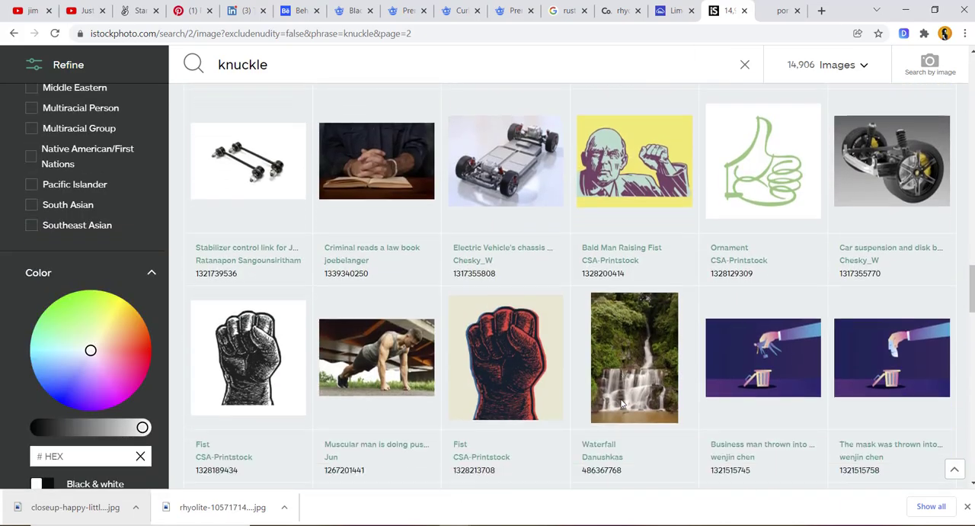
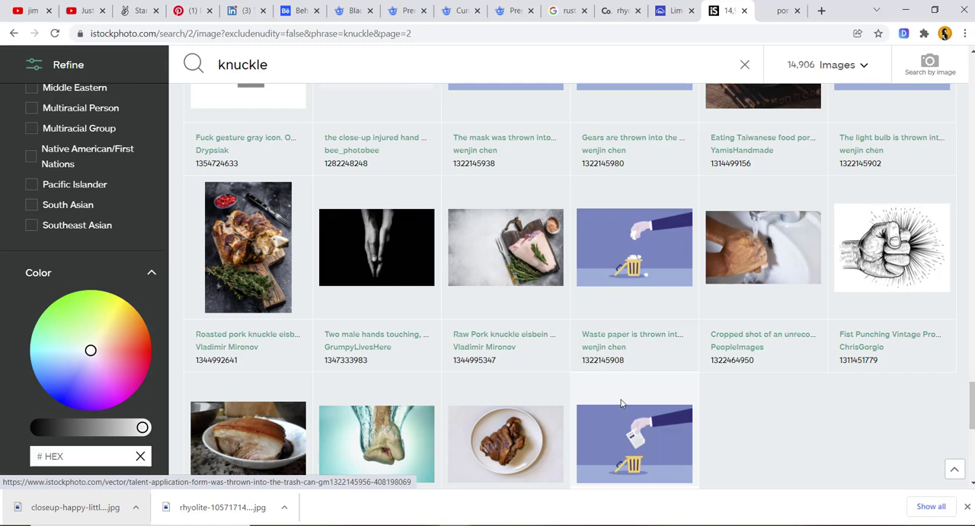
# - Open the third page of iStock "knuckle" results and examine its hand pictures, including the preview of the fist collection
pyautogui.scroll(-3, 621, 403)
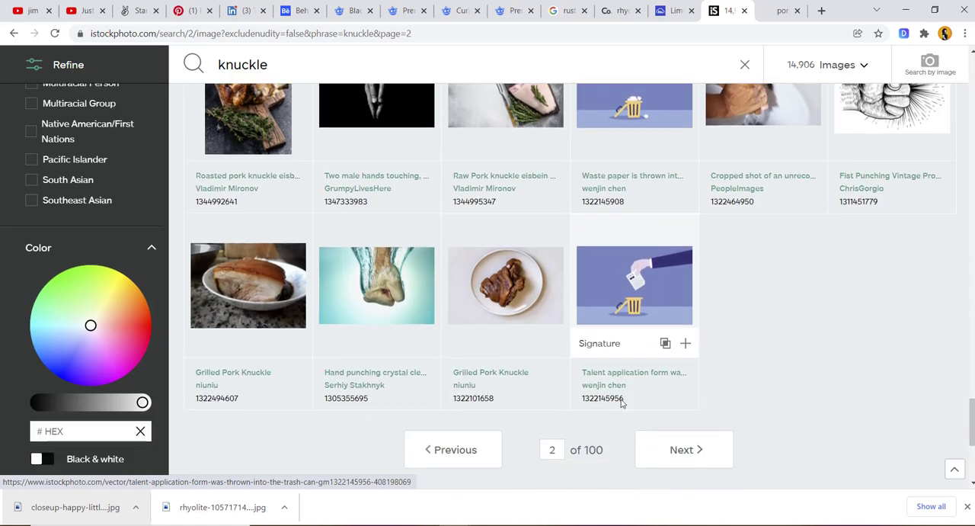
pyautogui.click(673, 388)
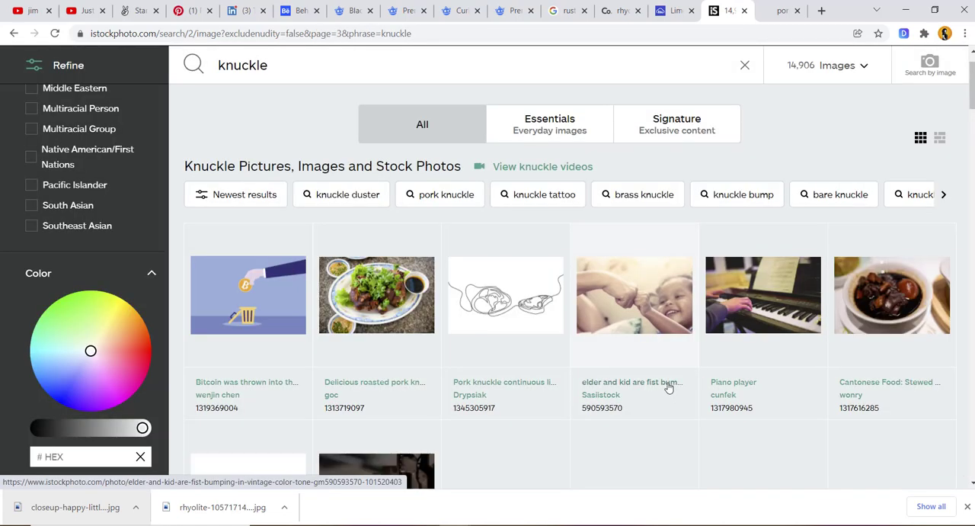
pyautogui.scroll(-5, 546, 316)
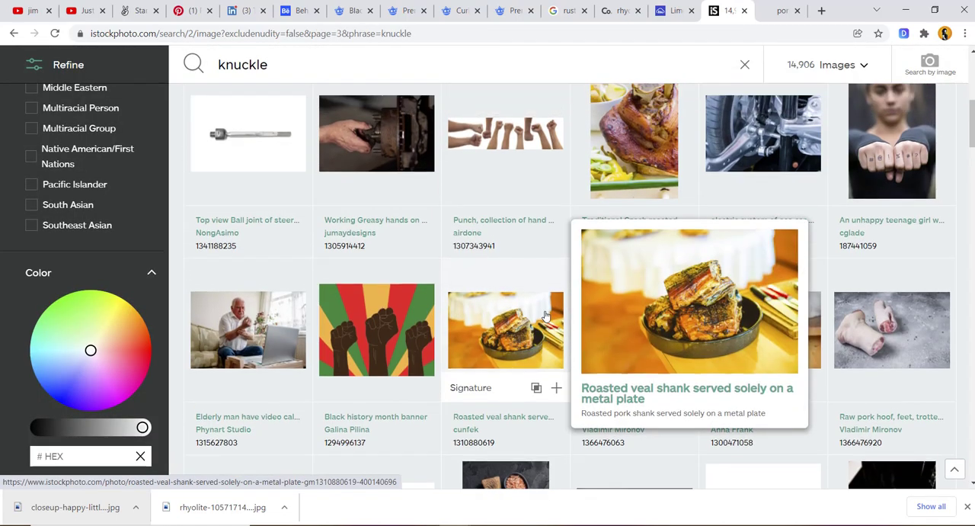
pyautogui.scroll(1, 544, 316)
pyautogui.moveTo(508, 208)
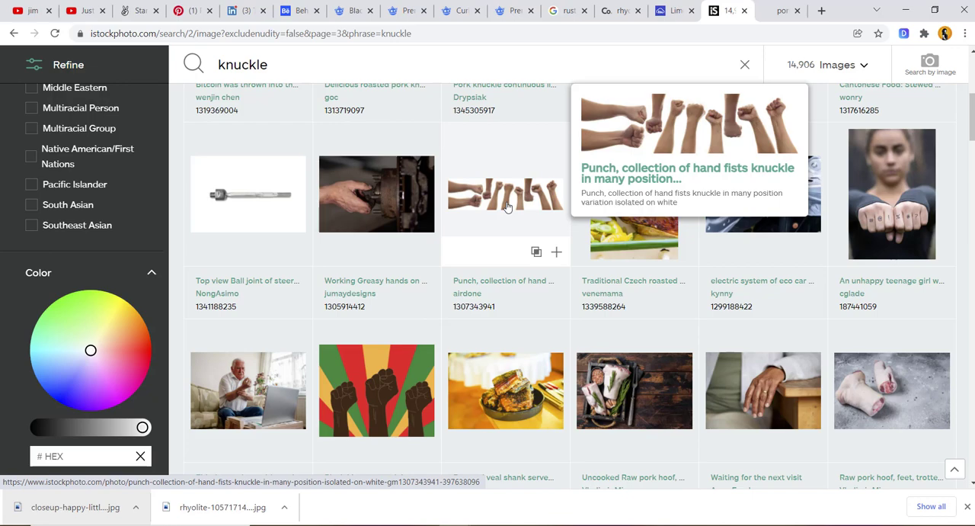
# - Replace the girl's portrait page with a Google Images search for "gripping hand"
pyautogui.click(776, 7)
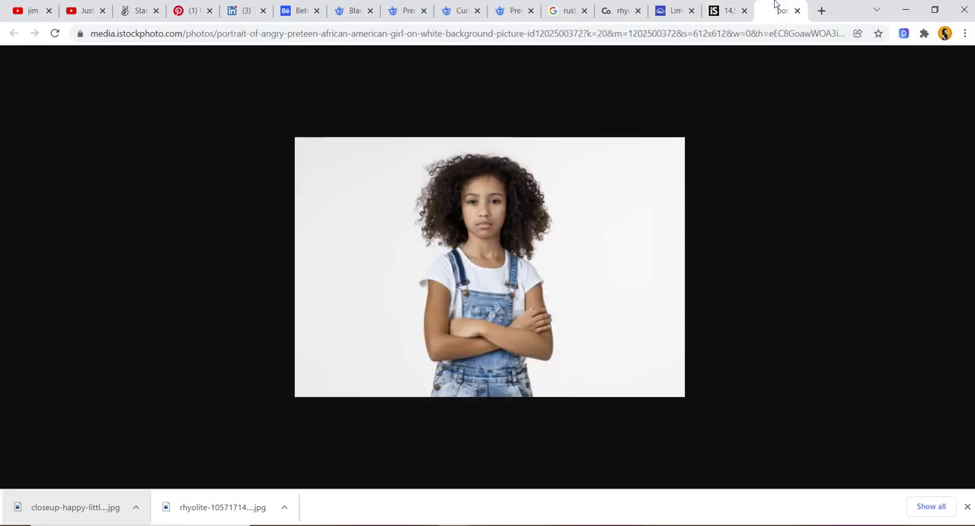
pyautogui.click(737, 35)
pyautogui.write('gri')
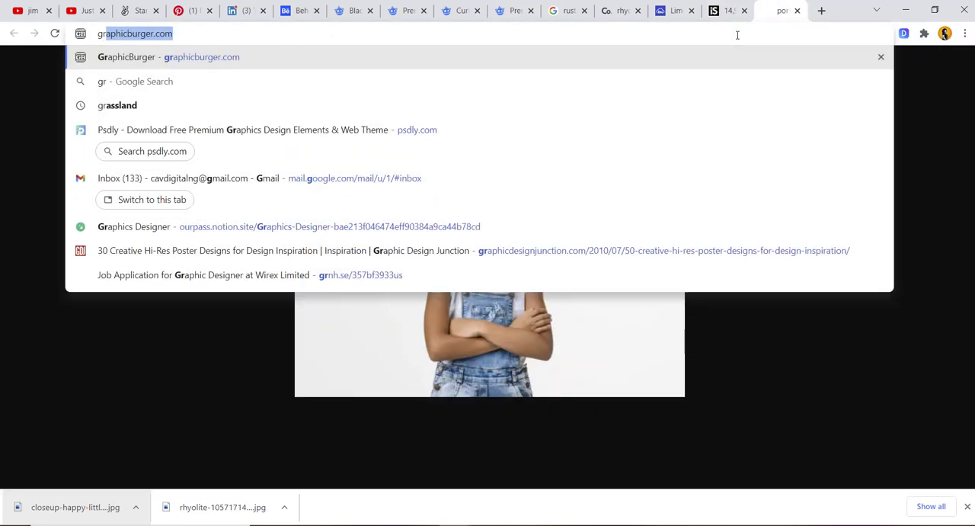
pyautogui.write('pping hand')
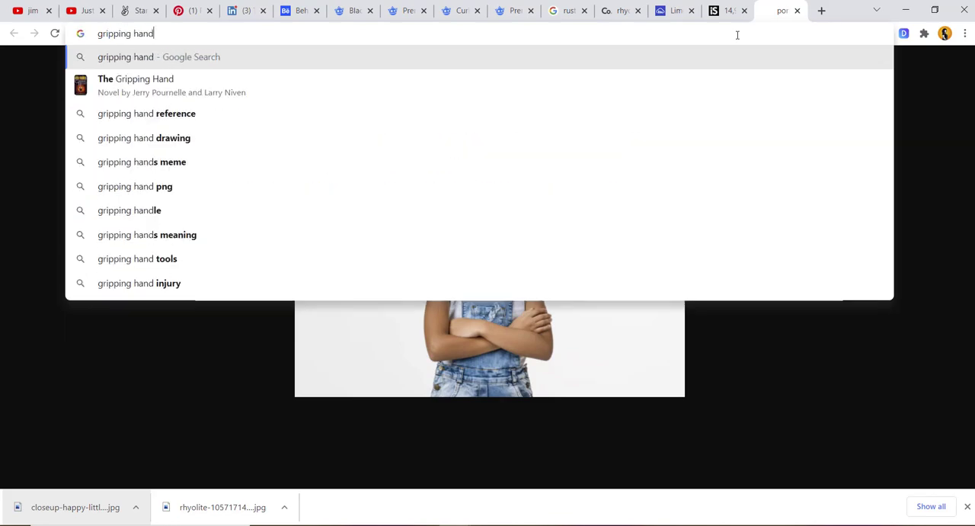
pyautogui.press('Return')
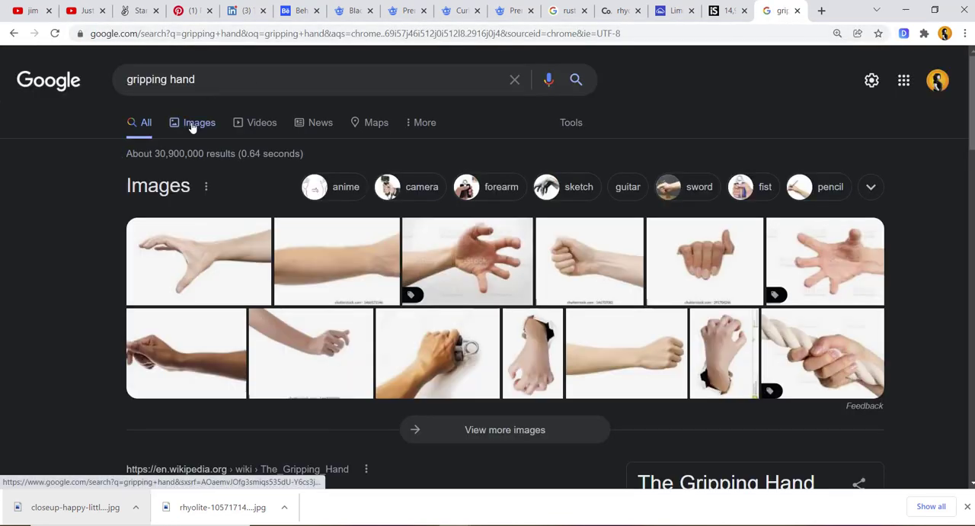
pyautogui.click(193, 127)
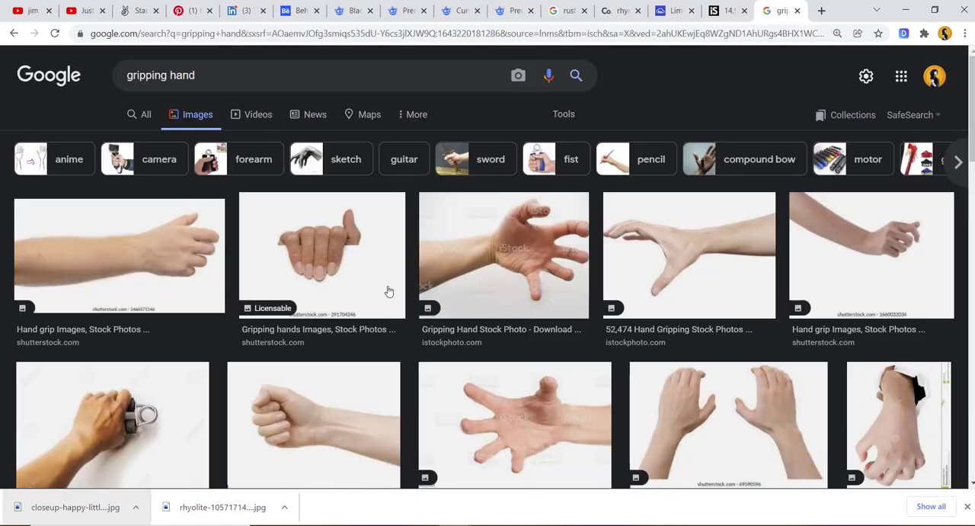
# - Choose the Shutterstock photo of a woman's gripping hand on a yellow background and open its image in a new tab
pyautogui.scroll(-2, 389, 291)
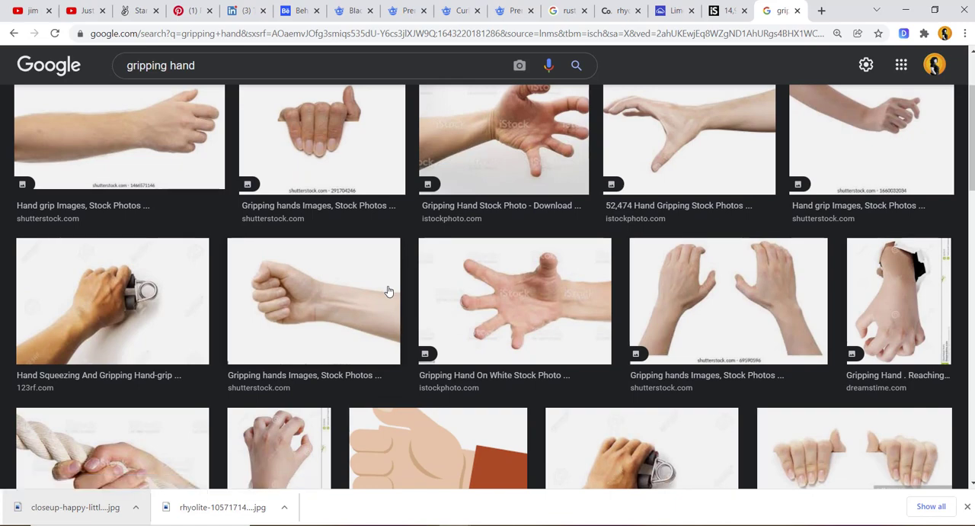
pyautogui.scroll(1, 388, 291)
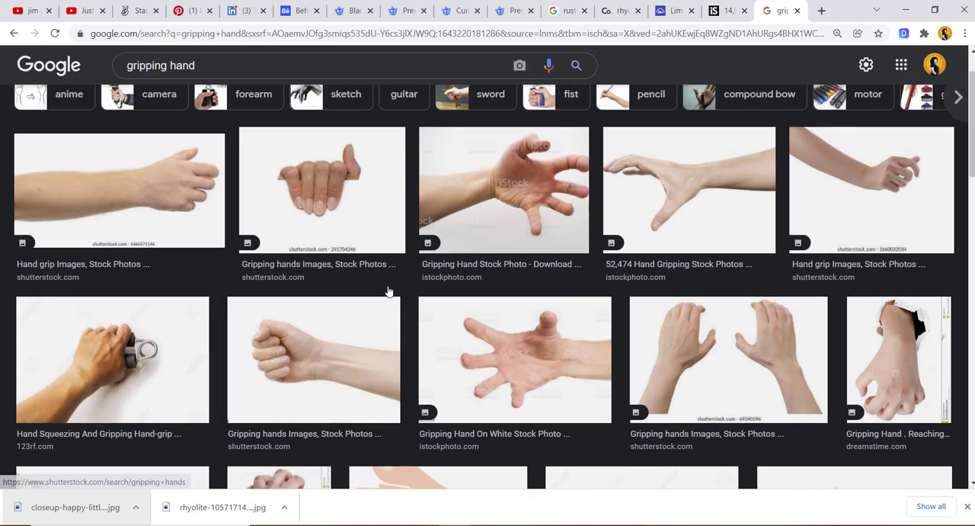
pyautogui.scroll(-8, 388, 291)
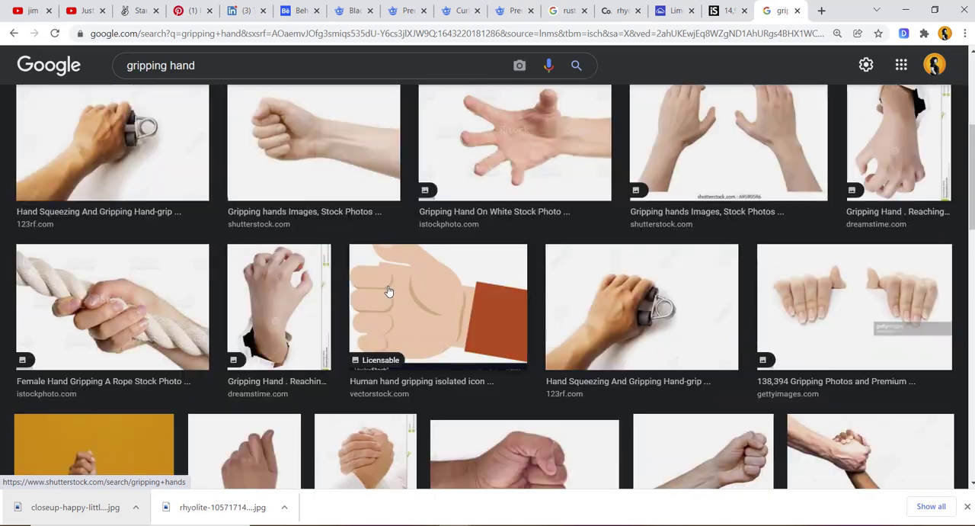
pyautogui.scroll(-3, 389, 291)
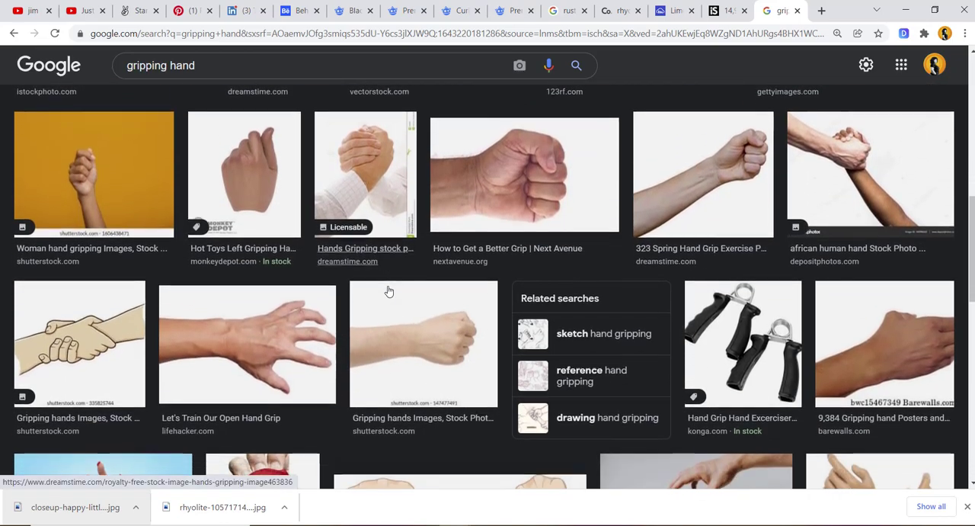
pyautogui.scroll(2, 389, 291)
pyautogui.scroll(1, 389, 291)
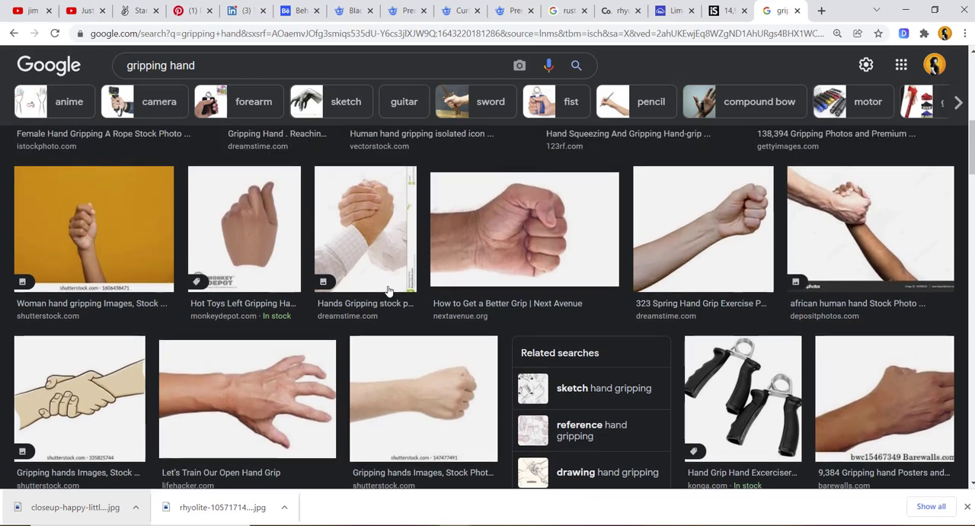
pyautogui.click(110, 224)
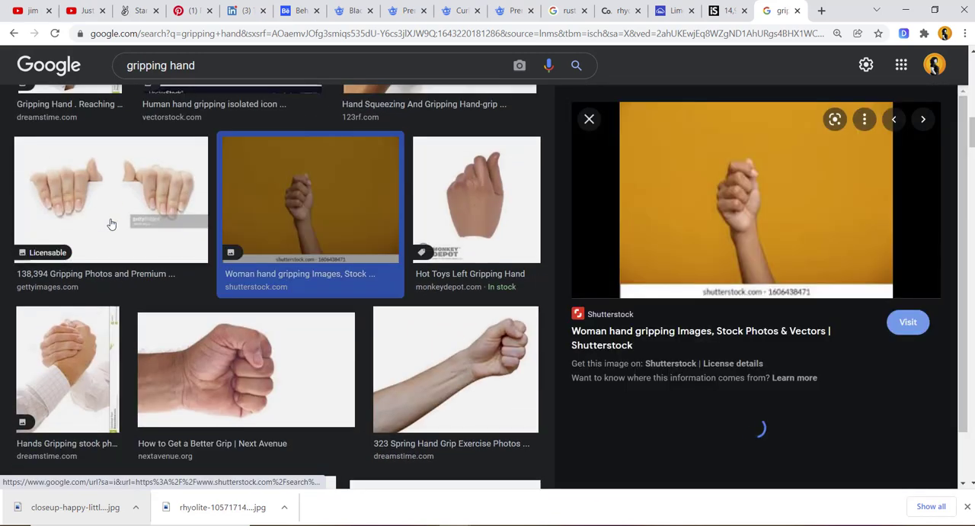
pyautogui.rightClick(743, 183)
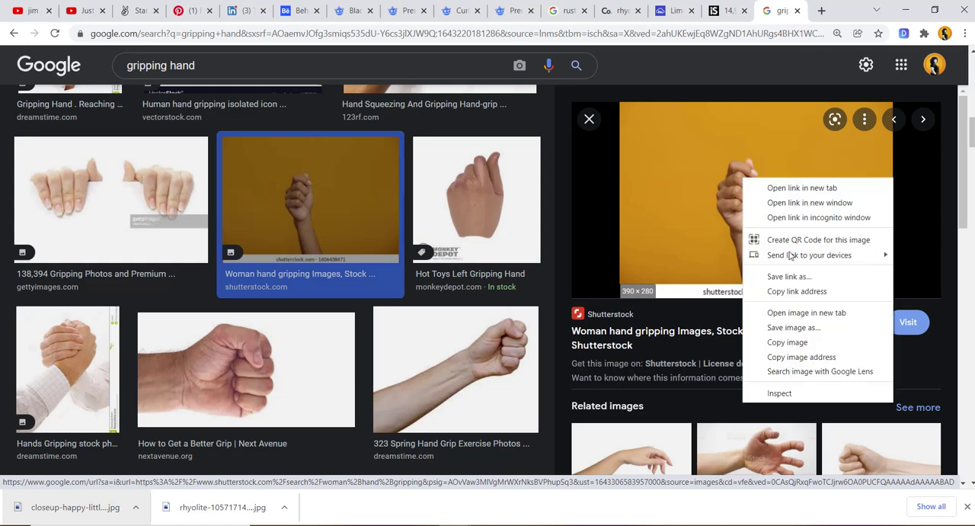
pyautogui.click(800, 313)
# - Look through the images related to the yellow-background hand photo for another suitable gripping hand
pyautogui.scroll(-5, 801, 316)
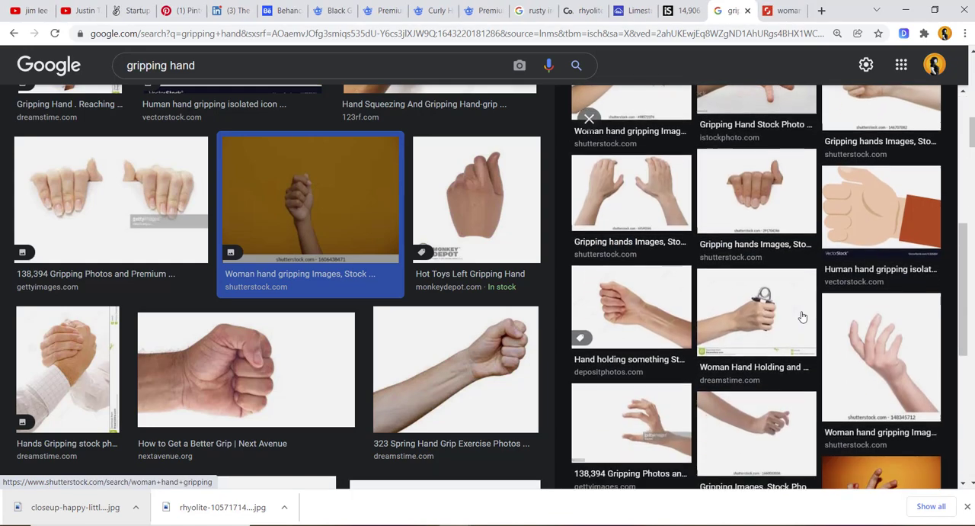
pyautogui.scroll(3, 802, 315)
pyautogui.scroll(3, 802, 316)
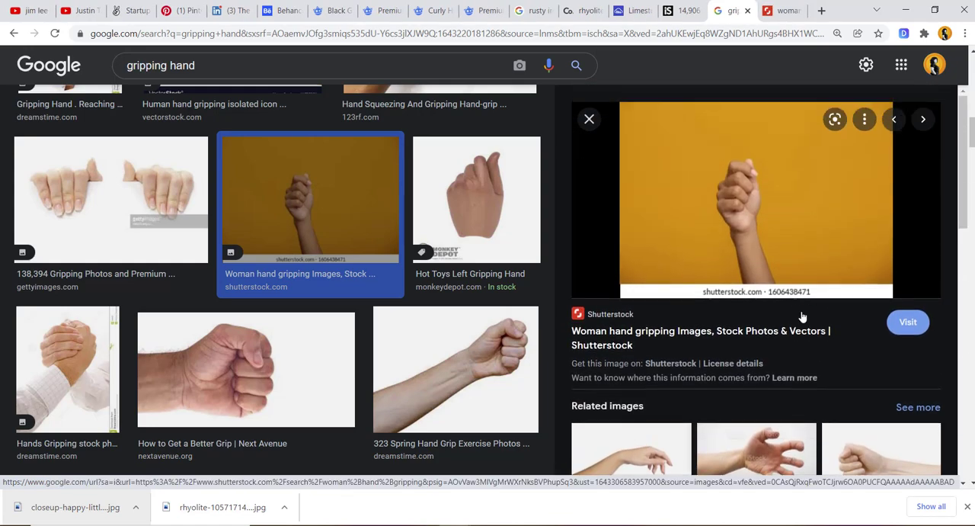
pyautogui.scroll(-5, 801, 315)
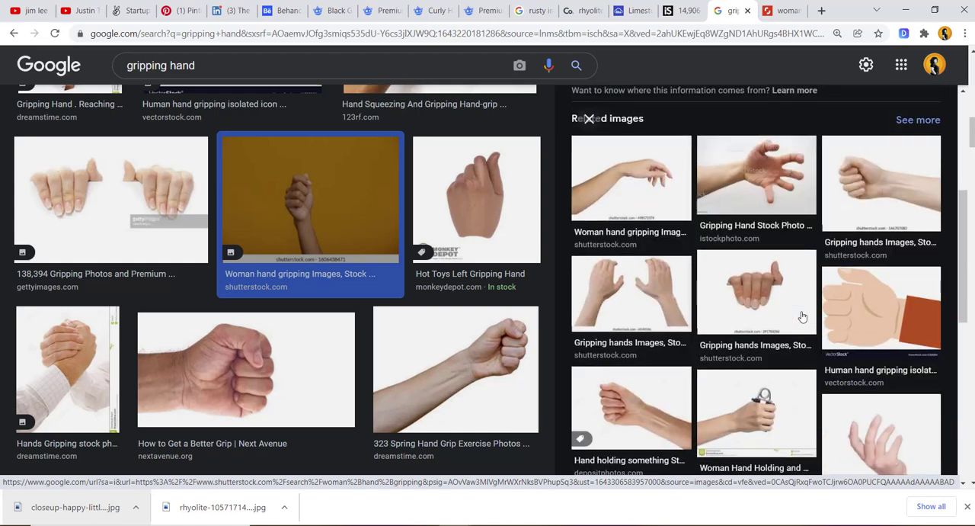
pyautogui.scroll(-3, 803, 316)
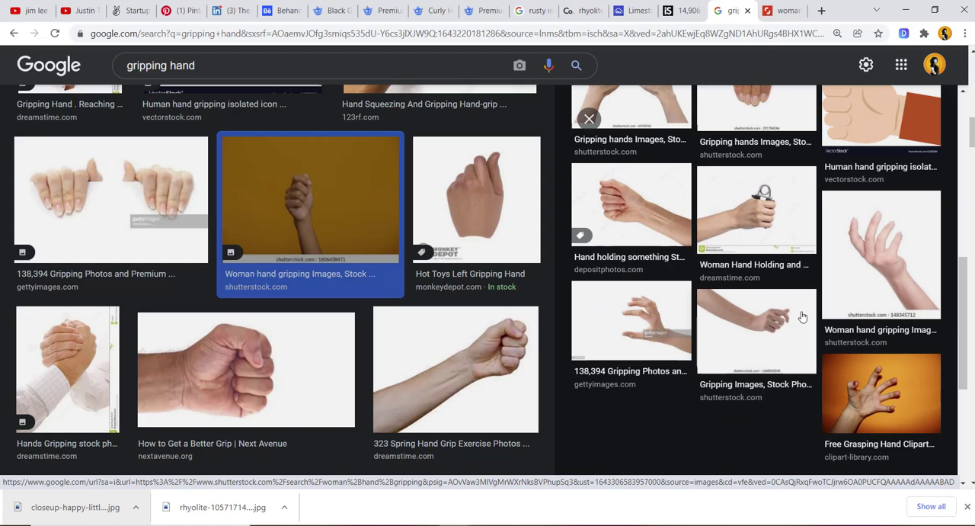
pyautogui.scroll(6, 801, 316)
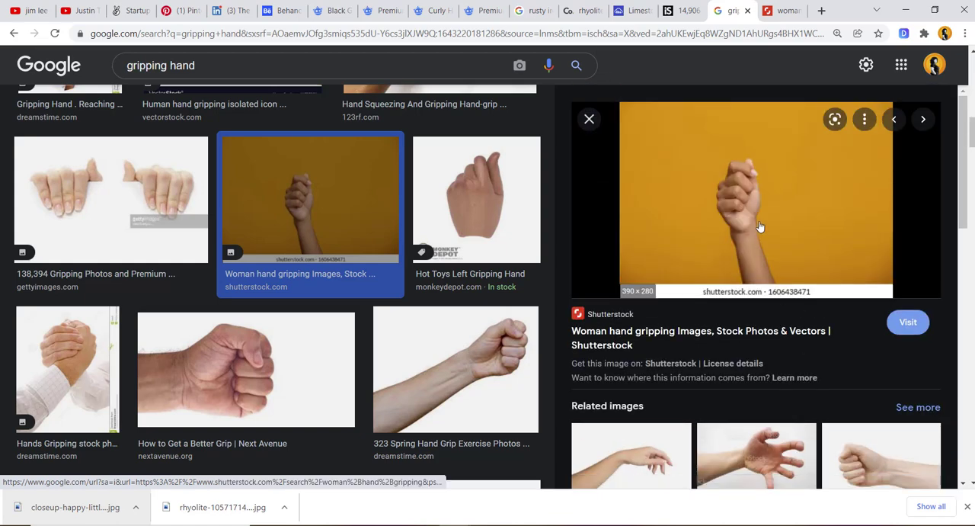
# - Look through the remaining "gripping hand" image results for a clenched hand that could hold the bars
pyautogui.scroll(-4, 424, 300)
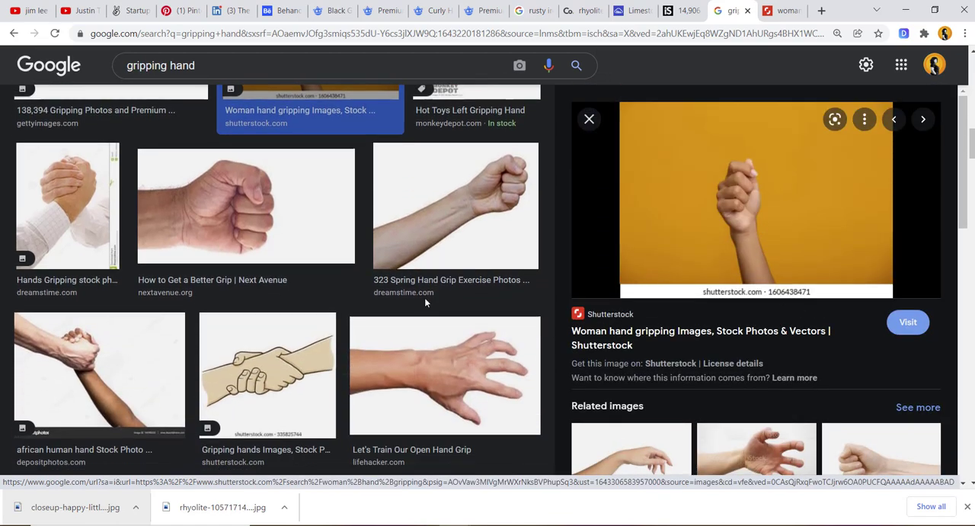
pyautogui.scroll(-5, 425, 303)
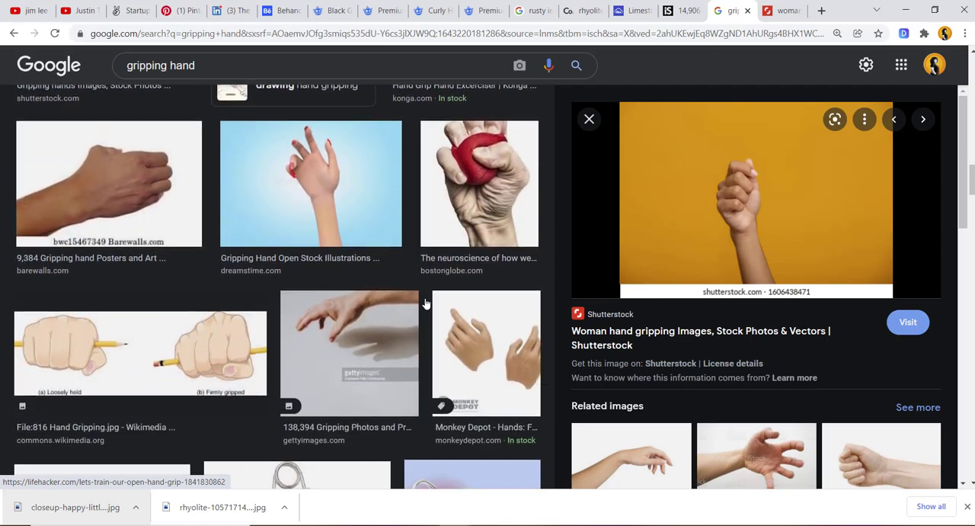
pyautogui.scroll(-8, 425, 303)
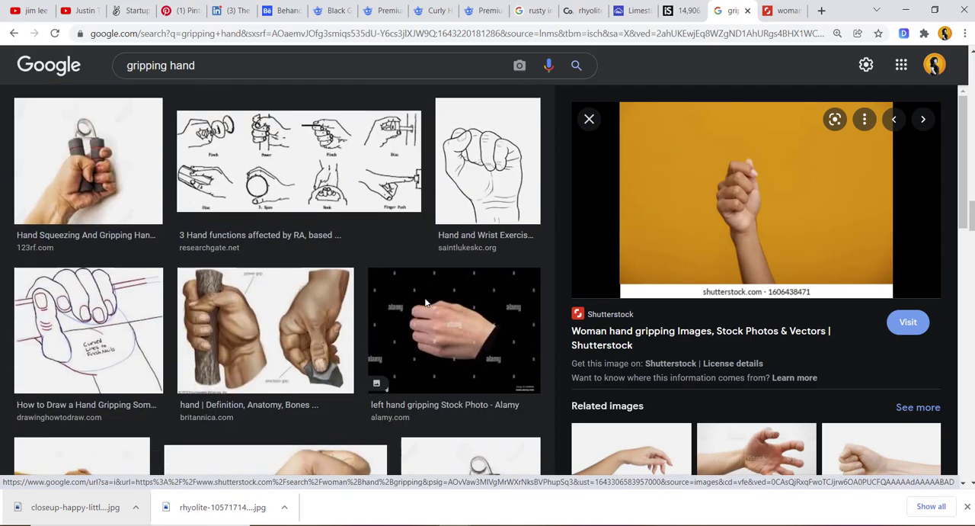
pyautogui.scroll(-2, 426, 303)
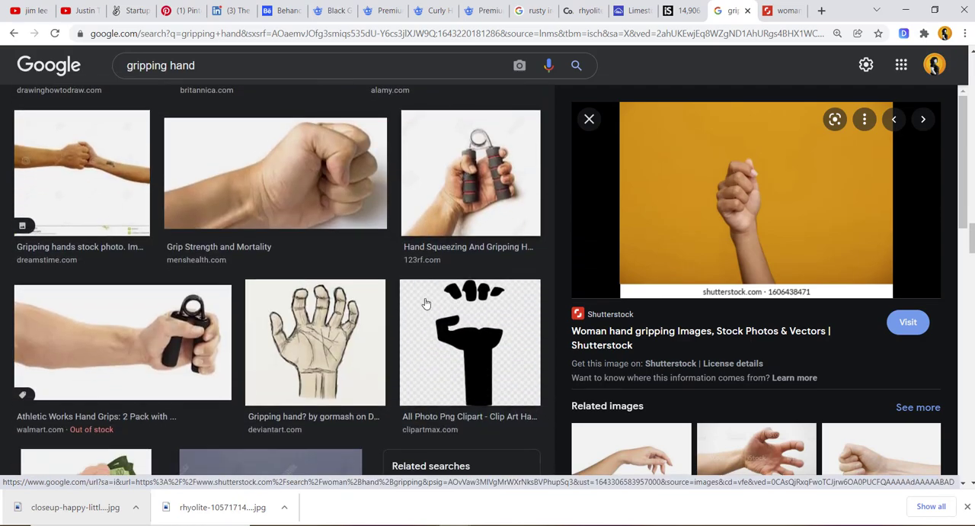
pyautogui.scroll(-5, 425, 303)
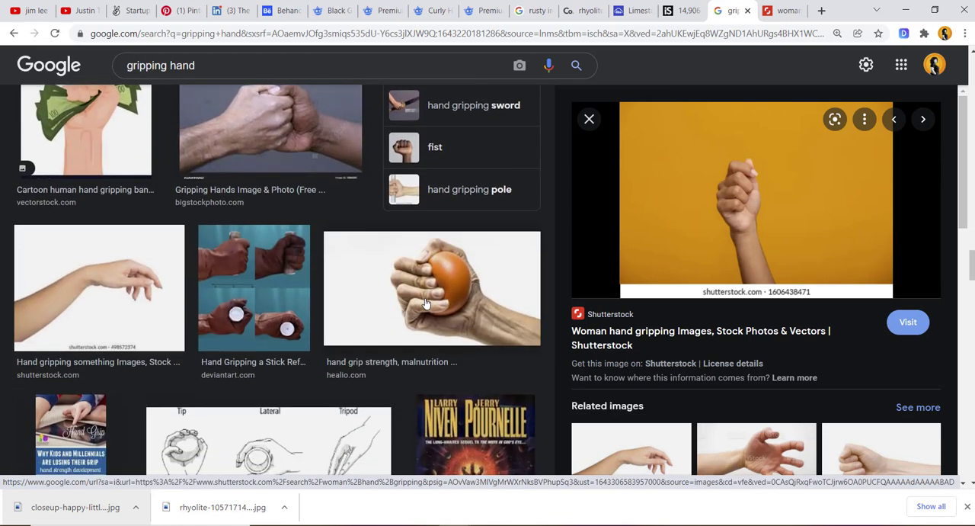
pyautogui.scroll(-6, 426, 303)
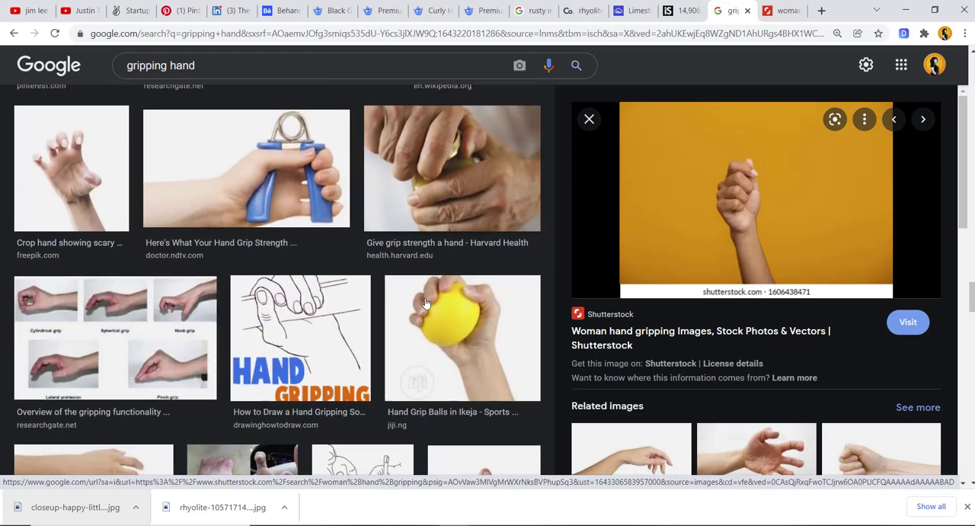
pyautogui.scroll(-7, 425, 303)
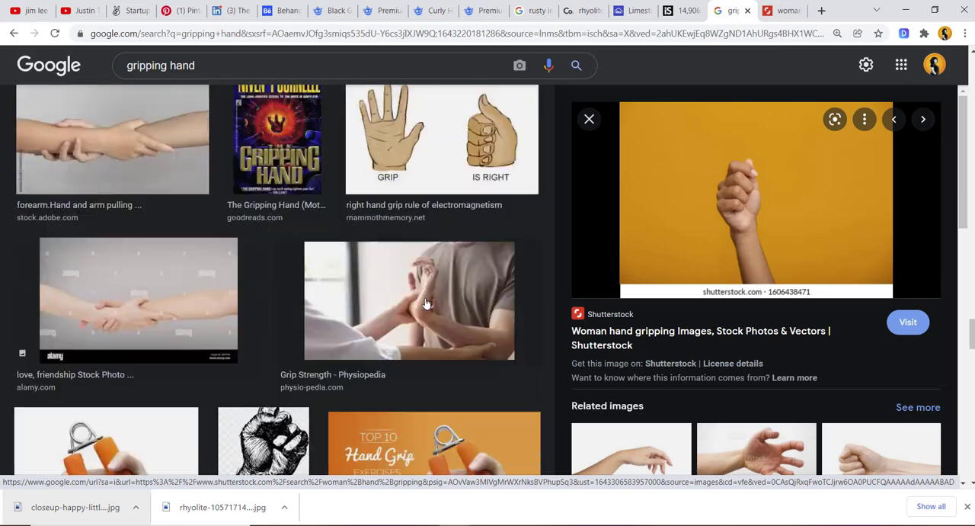
pyautogui.scroll(-7, 425, 303)
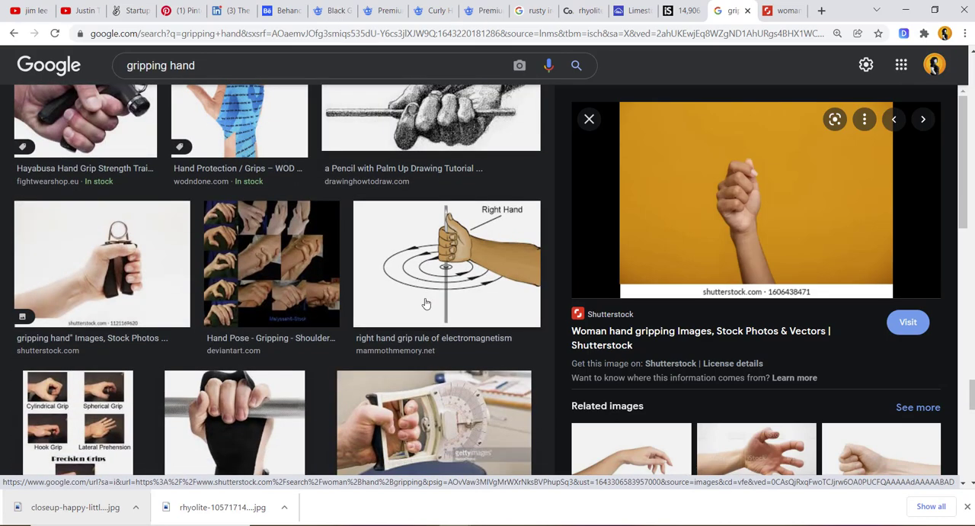
pyautogui.scroll(-6, 426, 303)
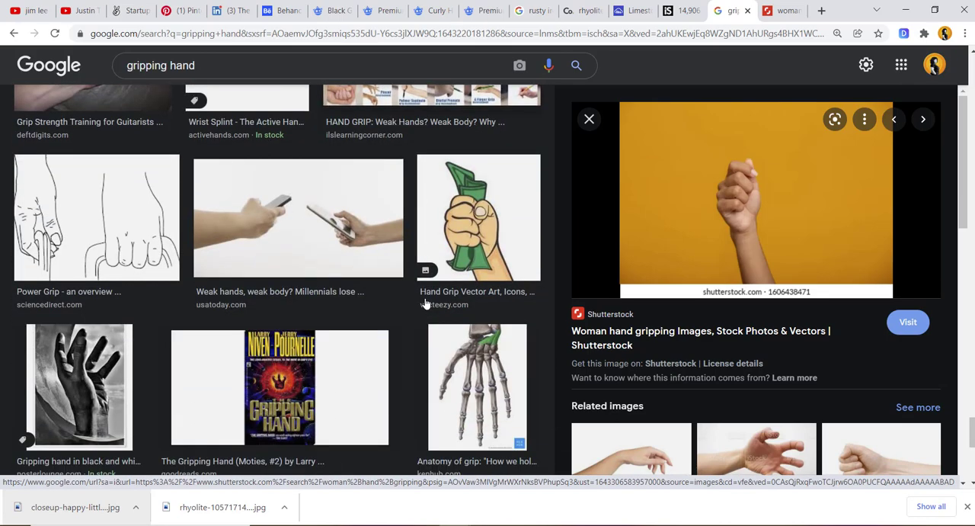
pyautogui.scroll(-5, 426, 303)
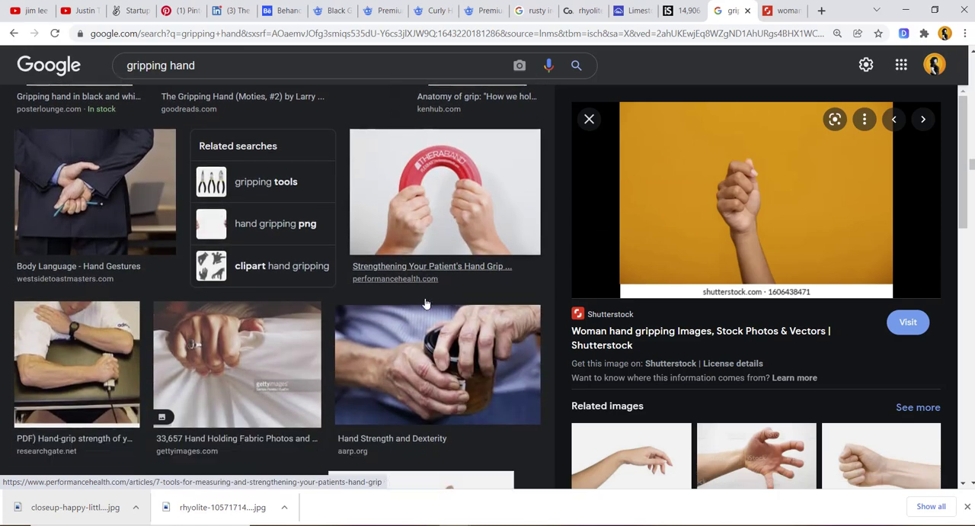
pyautogui.scroll(-6, 426, 303)
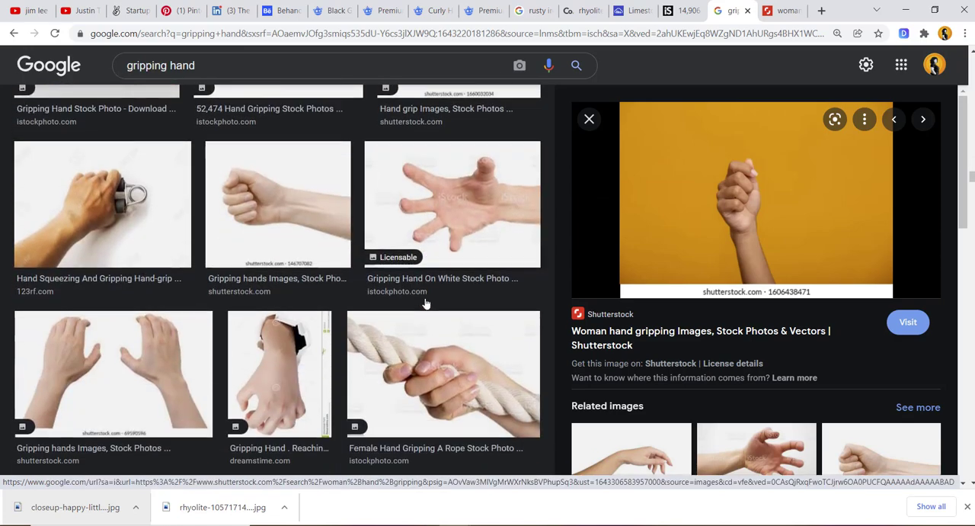
pyautogui.scroll(3, 426, 303)
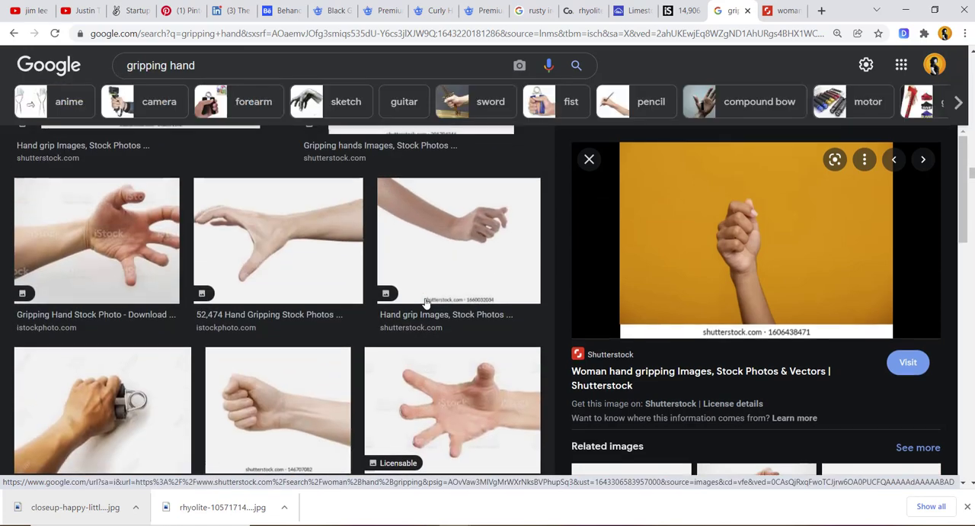
pyautogui.scroll(-4, 426, 303)
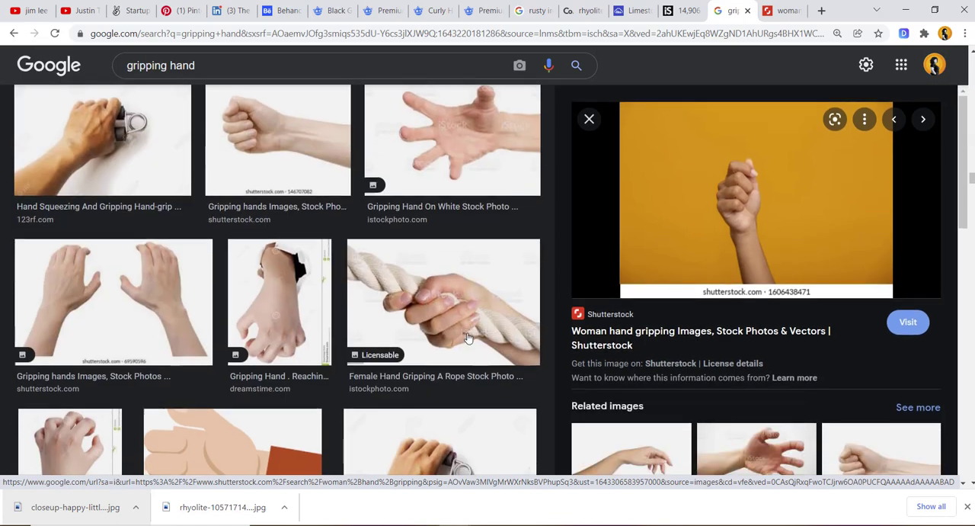
pyautogui.scroll(-4, 467, 327)
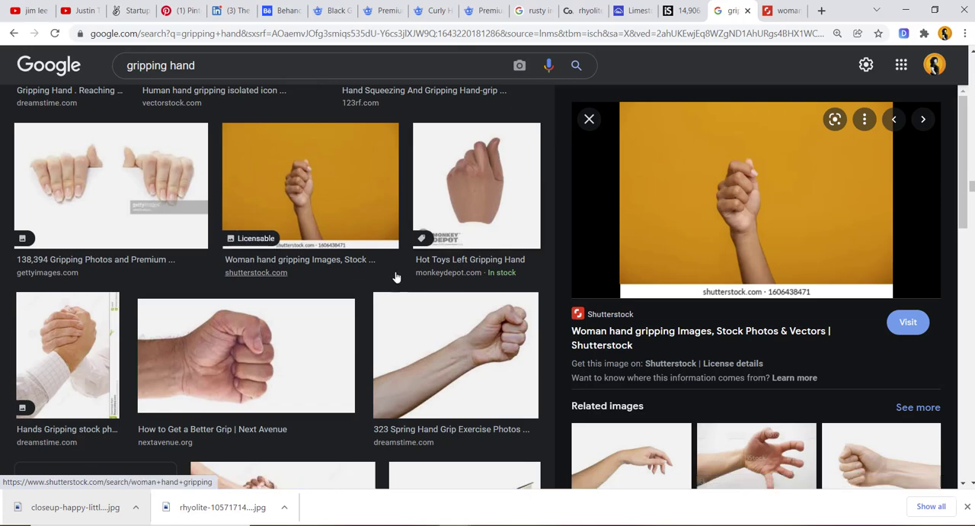
# - Open the Shutterstock source page of the woman's gripping hand photo on the yellow background
pyautogui.click(343, 178)
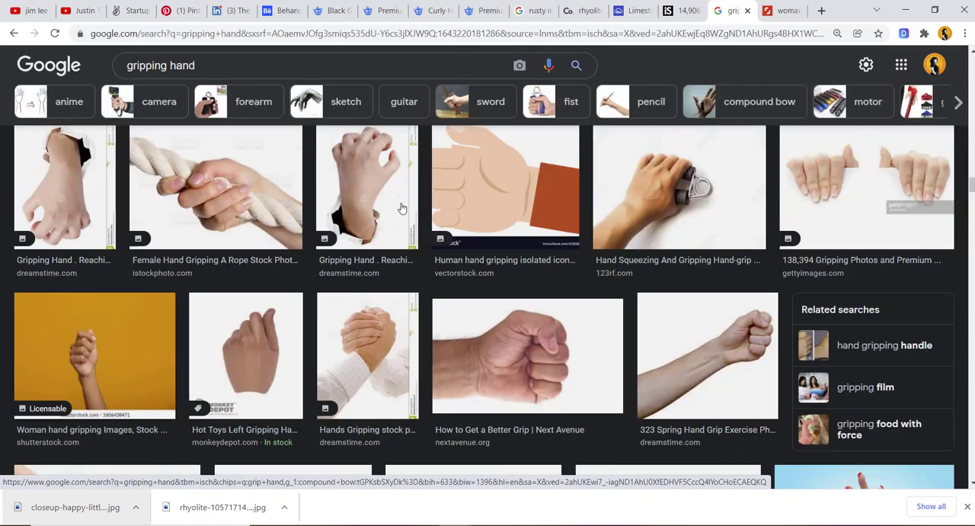
pyautogui.click(90, 336)
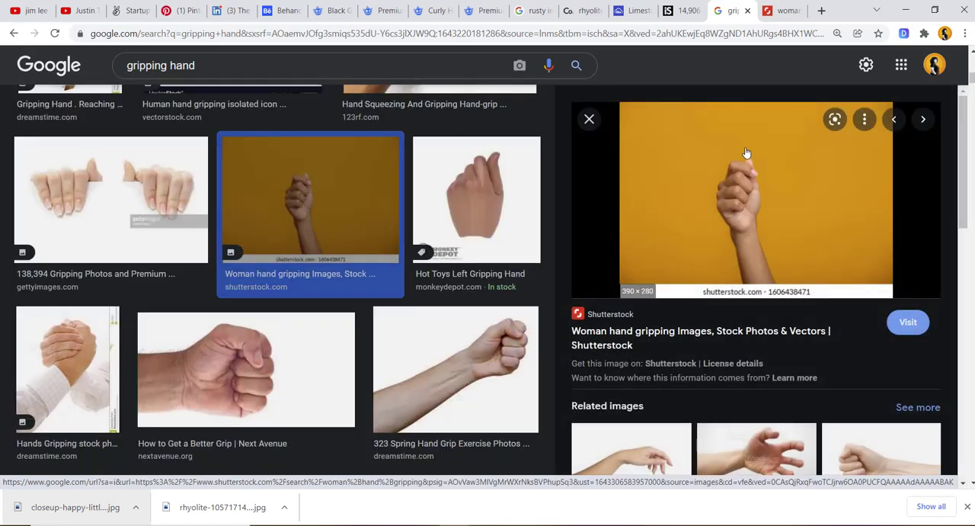
pyautogui.click(746, 153)
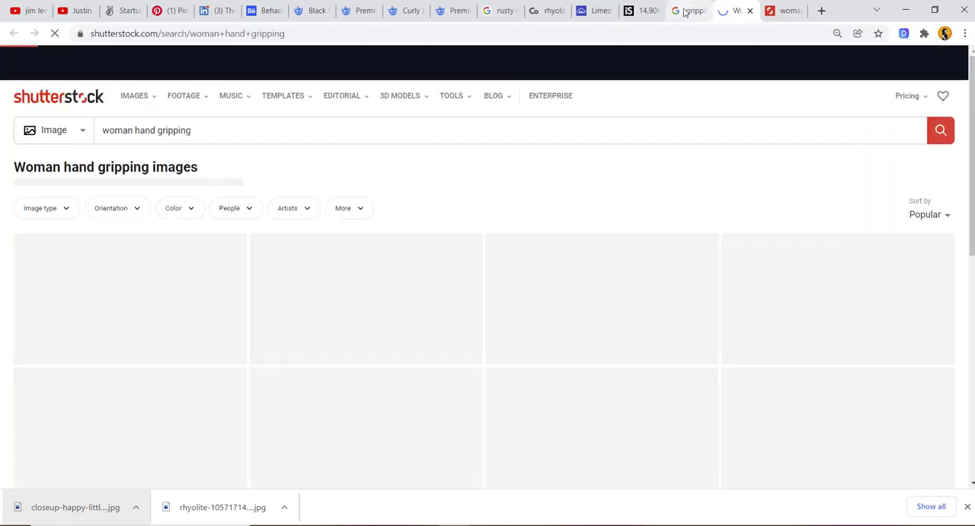
pyautogui.click(688, 11)
pyautogui.click(724, 7)
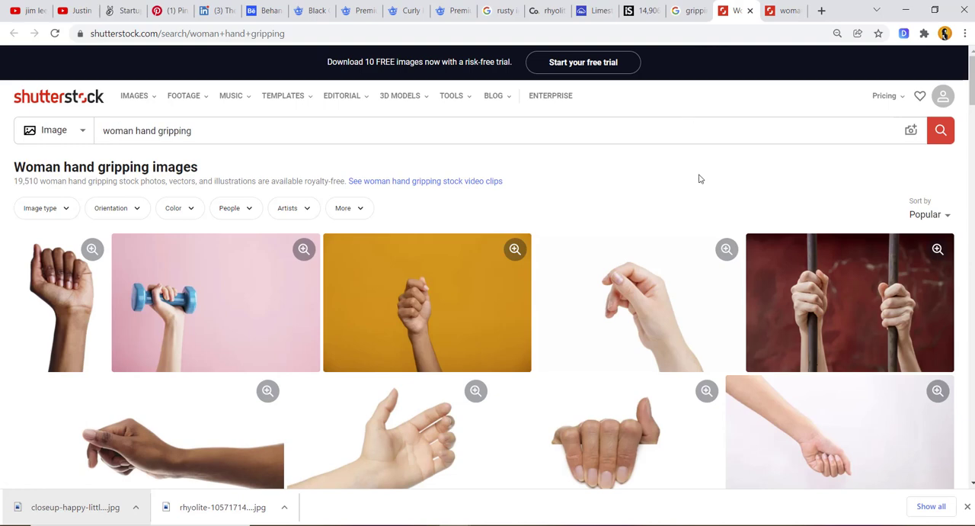
# - From the Shutterstock results, open the yellow-background hand photo and the photo of hands gripping metal bars in separate tabs
pyautogui.scroll(-2, 701, 179)
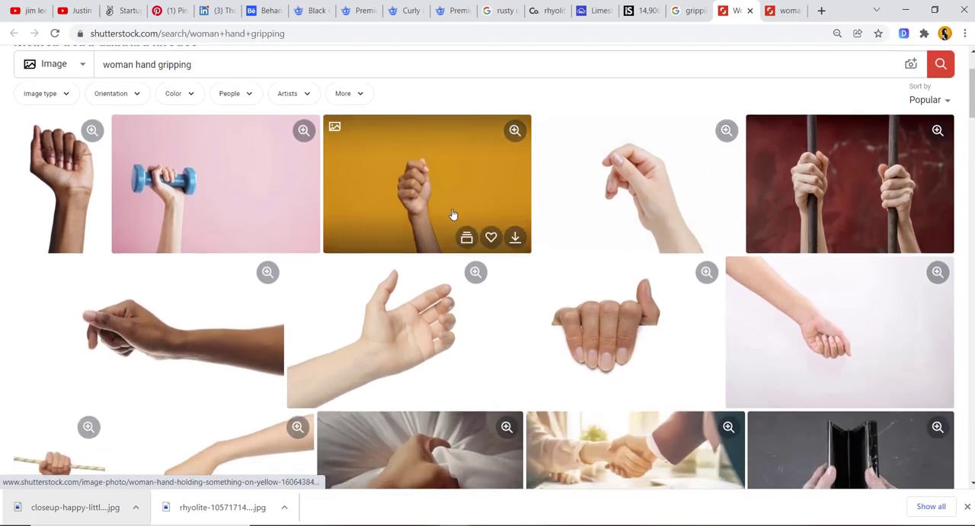
pyautogui.middleClick(452, 217)
pyautogui.scroll(-3, 454, 214)
pyautogui.scroll(4, 820, 234)
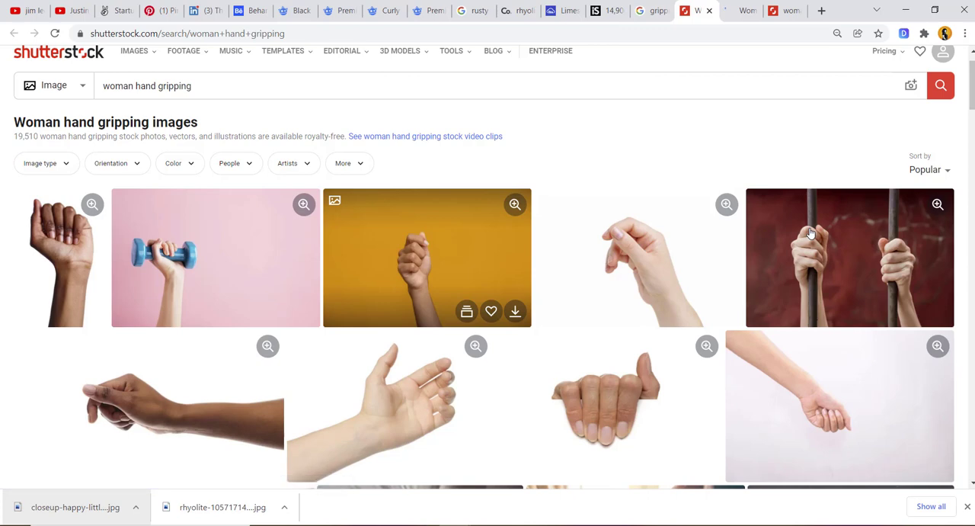
pyautogui.scroll(-3, 811, 233)
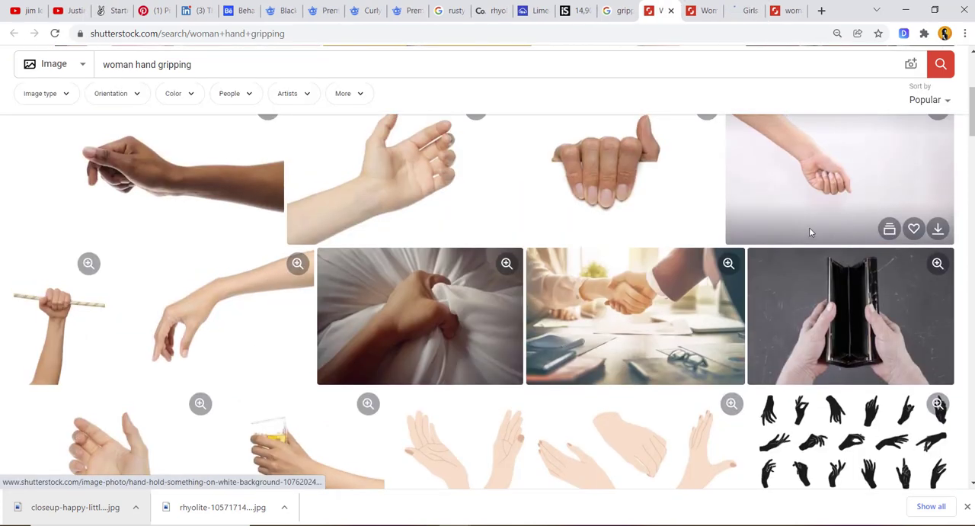
pyautogui.scroll(-6, 809, 228)
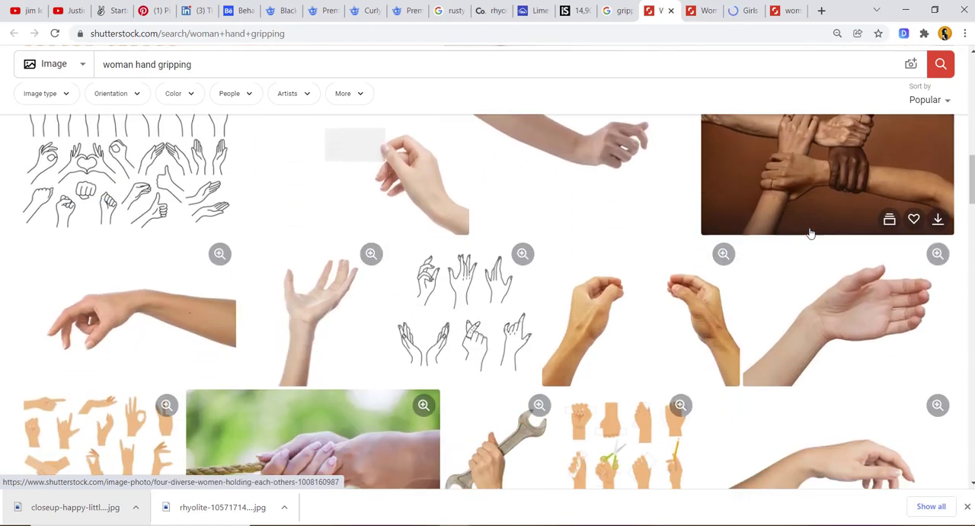
pyautogui.scroll(10, 810, 229)
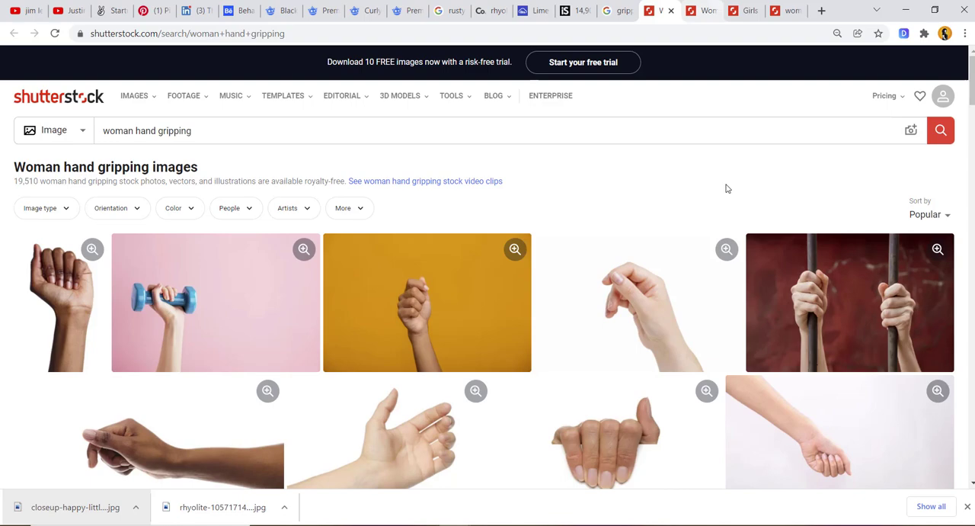
# - Compare the two opened hand photos and look through the images related to the hands gripping metal bars
pyautogui.hotkey('ctrl', 'Tab')
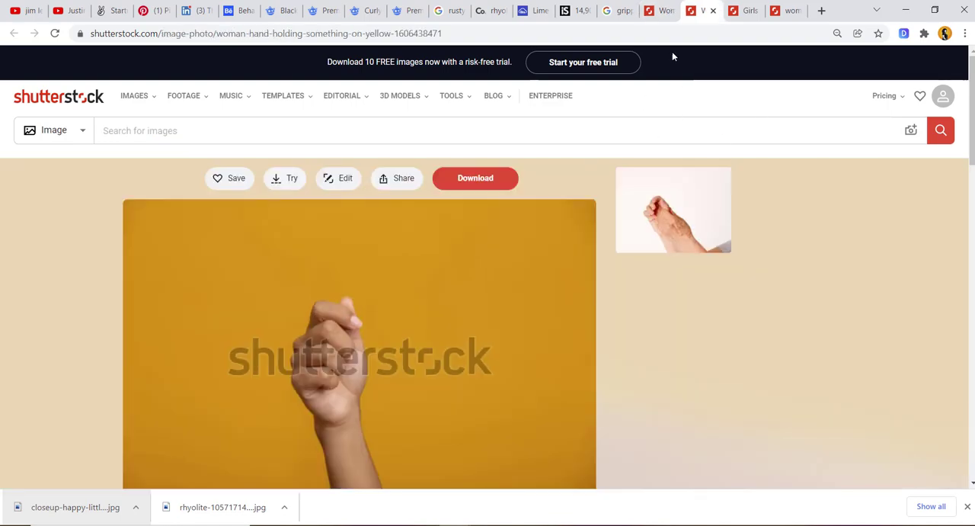
pyautogui.click(737, 6)
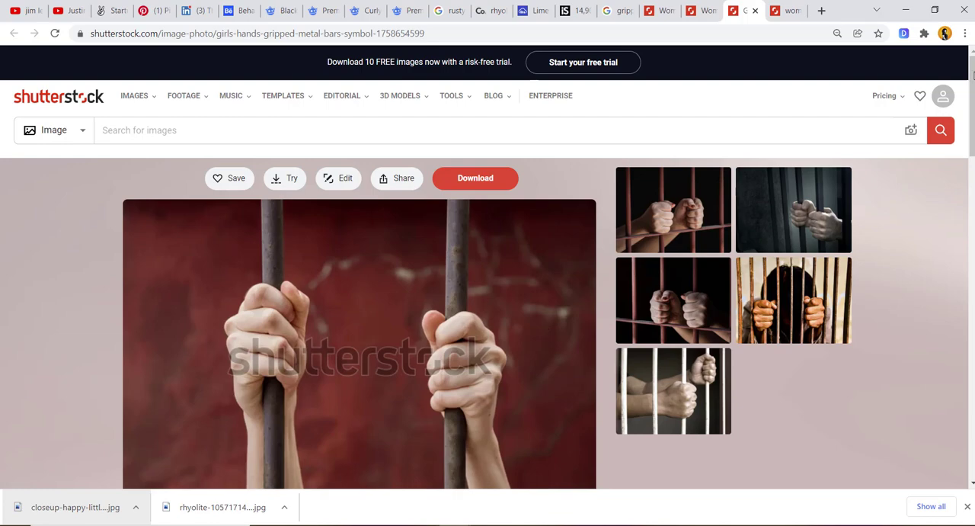
pyautogui.scroll(-8, 973, 72)
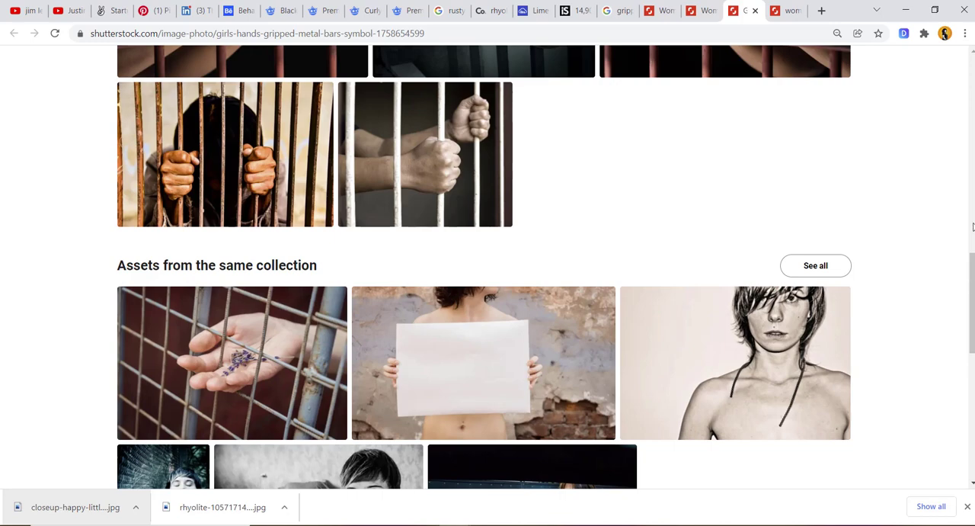
pyautogui.moveTo(973, 315); pyautogui.dragTo(972, 430)
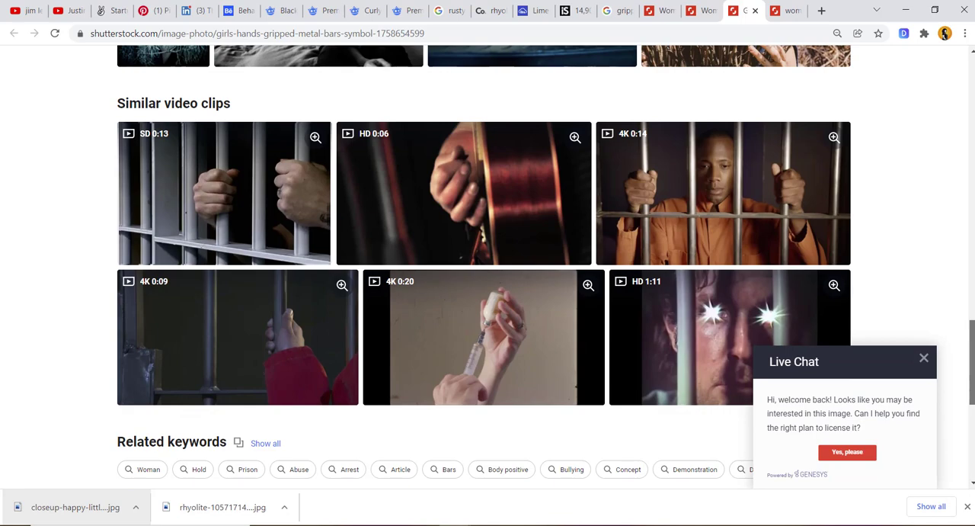
pyautogui.moveTo(973, 363); pyautogui.dragTo(972, 168)
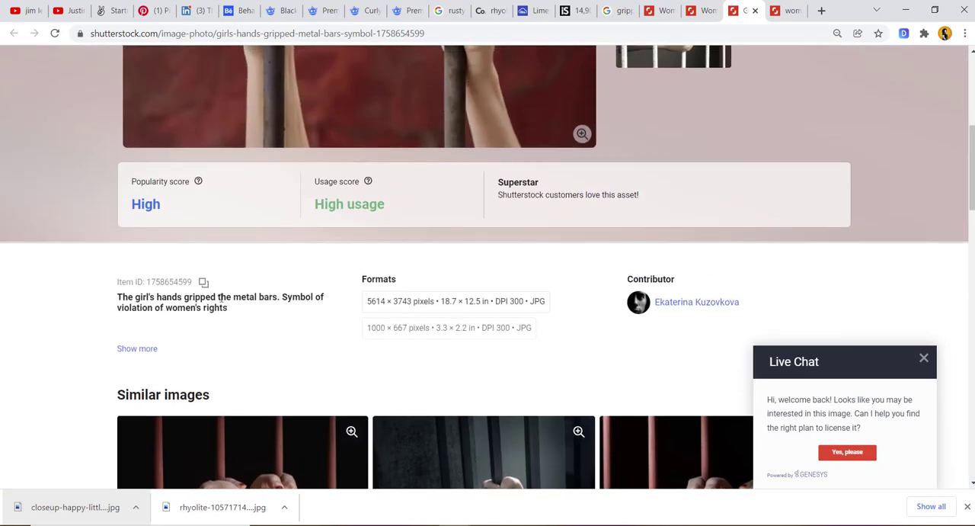
# - Switch to the iStock page and replace the "knuckle" search with "grip metal bars"
pyautogui.click(579, 11)
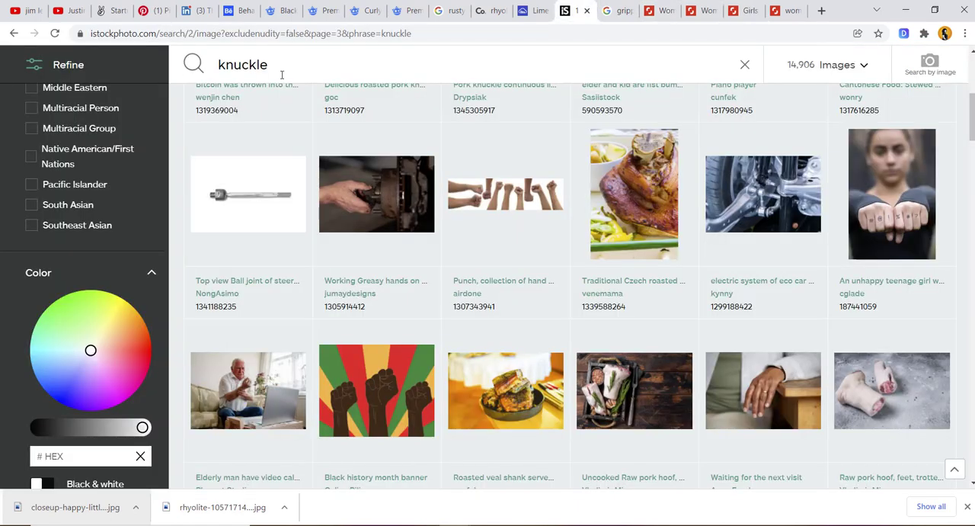
pyautogui.click(282, 72)
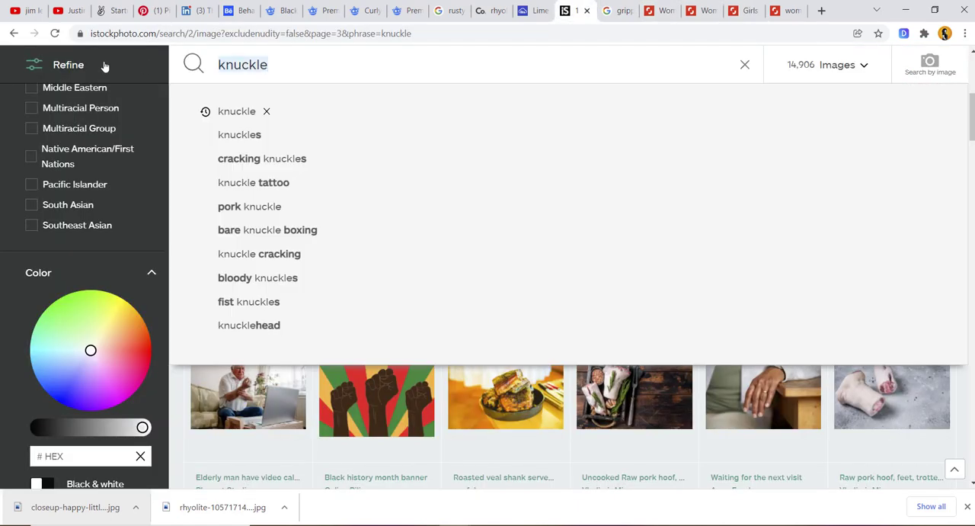
pyautogui.write('grip')
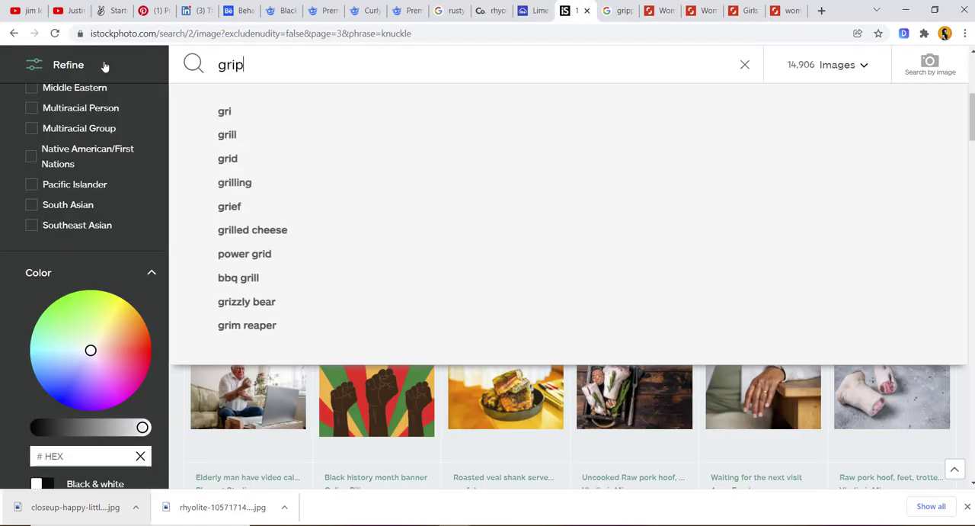
pyautogui.write(' metal bars')
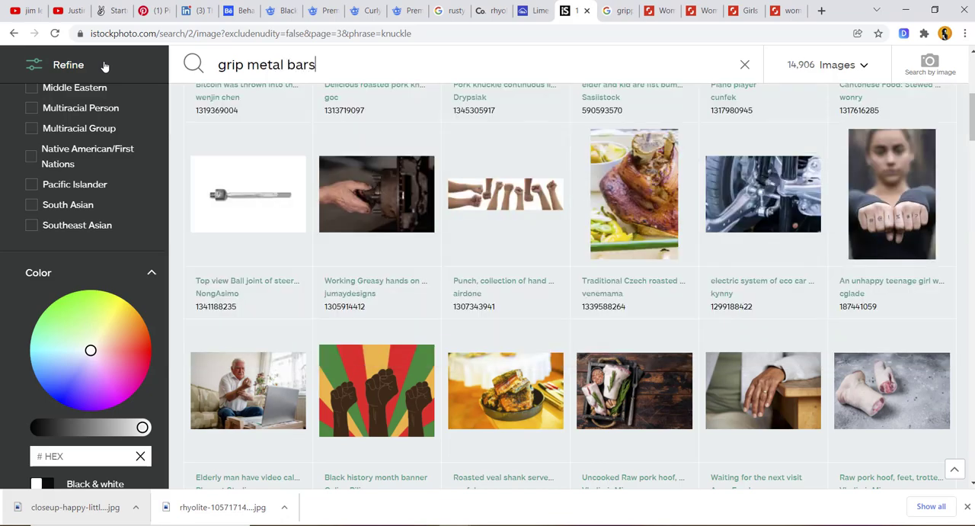
pyautogui.press('Return')
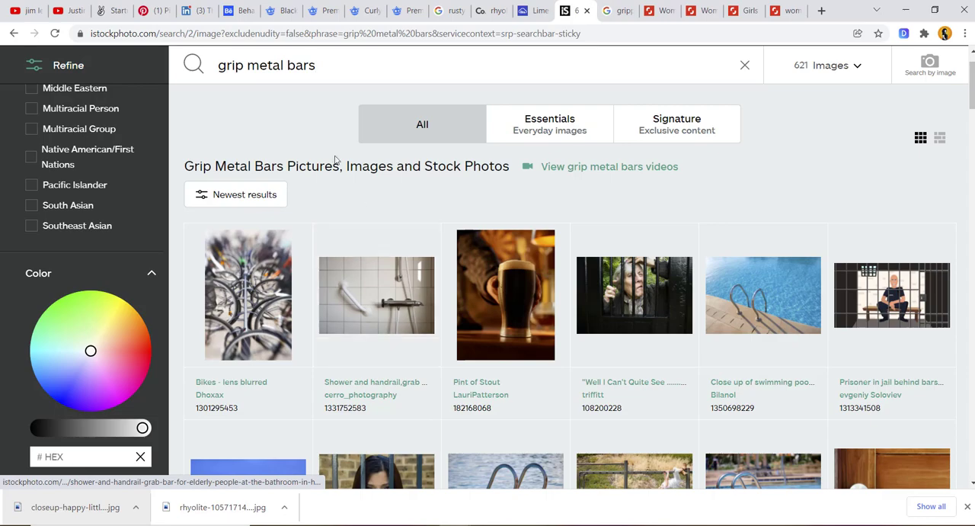
# - Look through the iStock results and open the photo of a white-shirted man's hands holding blue iron bars in a new tab
pyautogui.scroll(-5, 428, 247)
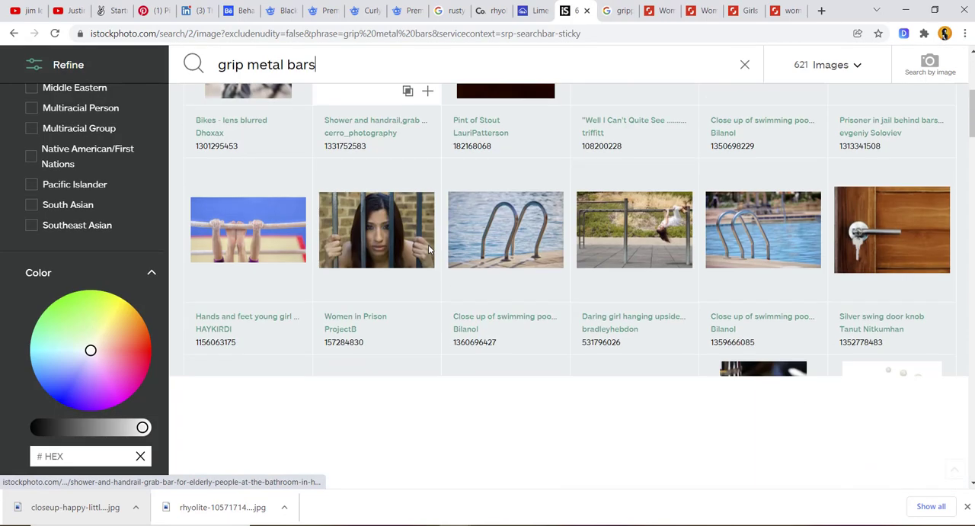
pyautogui.scroll(-6, 428, 249)
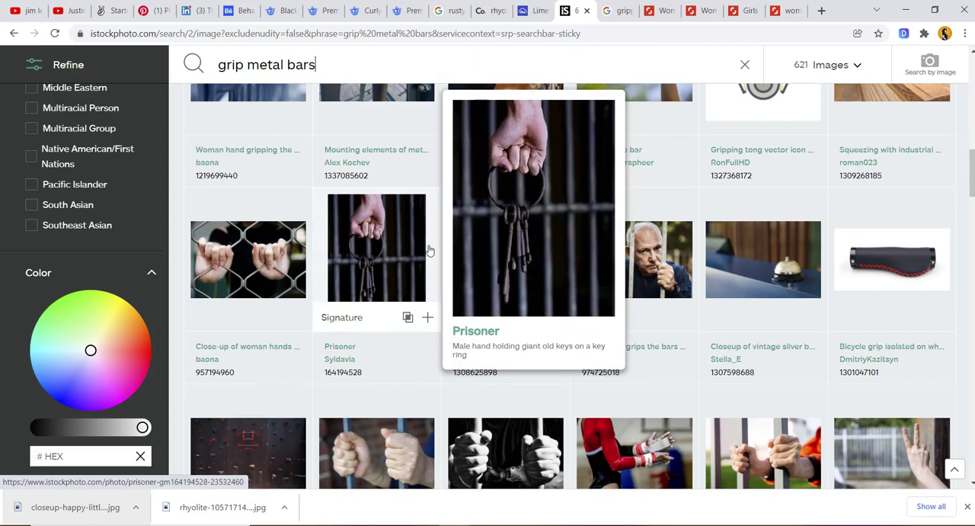
pyautogui.scroll(-3, 429, 250)
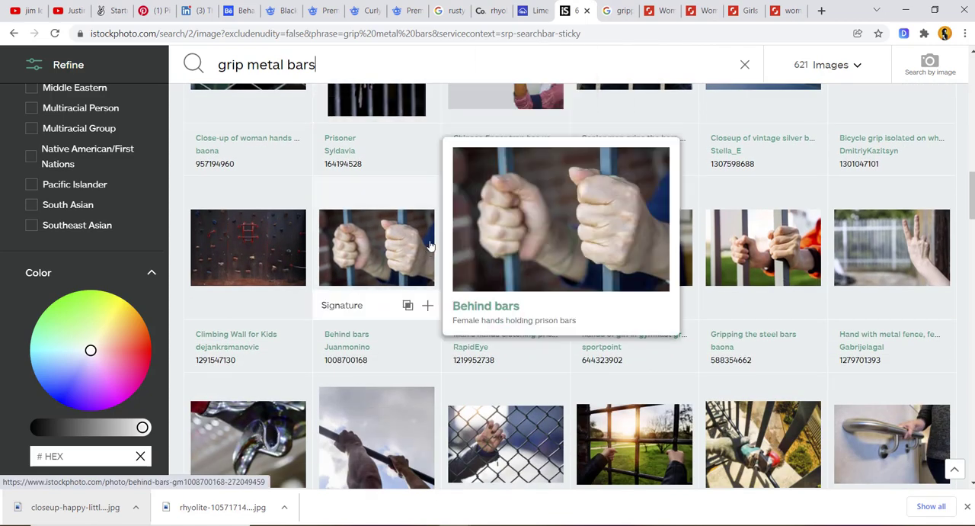
pyautogui.moveTo(507, 240)
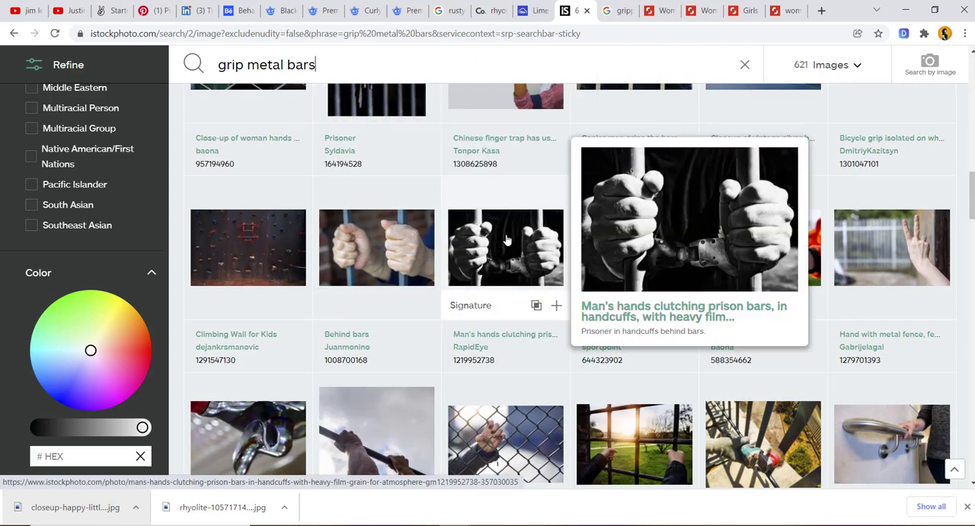
pyautogui.scroll(-3, 507, 240)
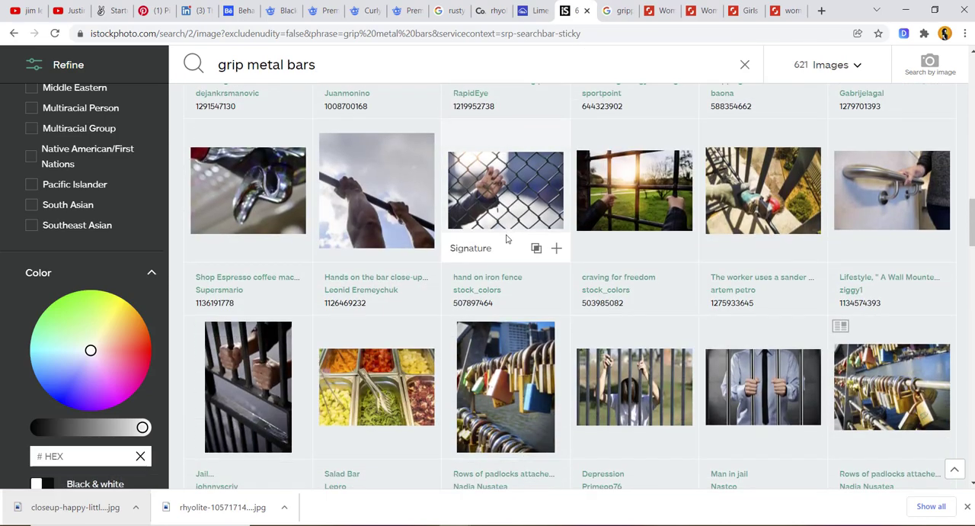
pyautogui.scroll(-3, 507, 240)
pyautogui.scroll(-5, 506, 240)
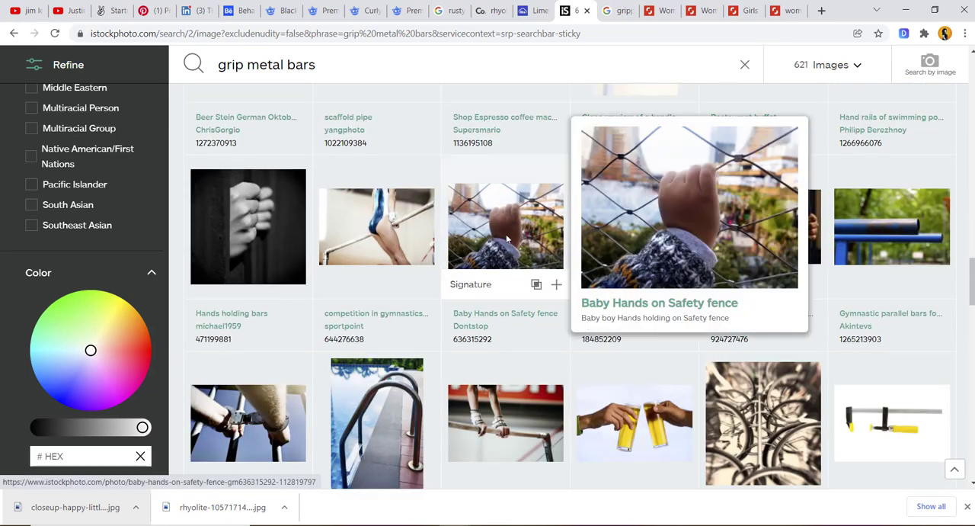
pyautogui.scroll(-2, 473, 316)
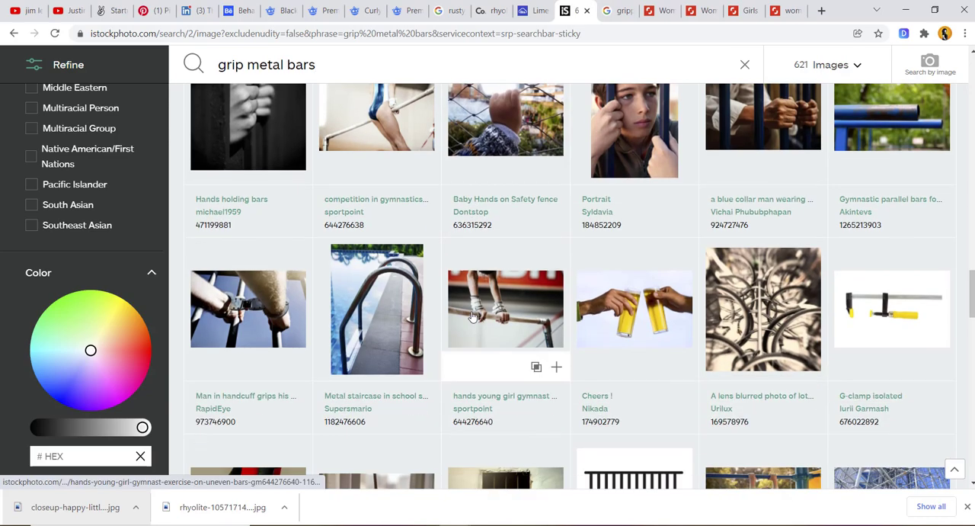
pyautogui.scroll(2, 472, 316)
pyautogui.middleClick(752, 227)
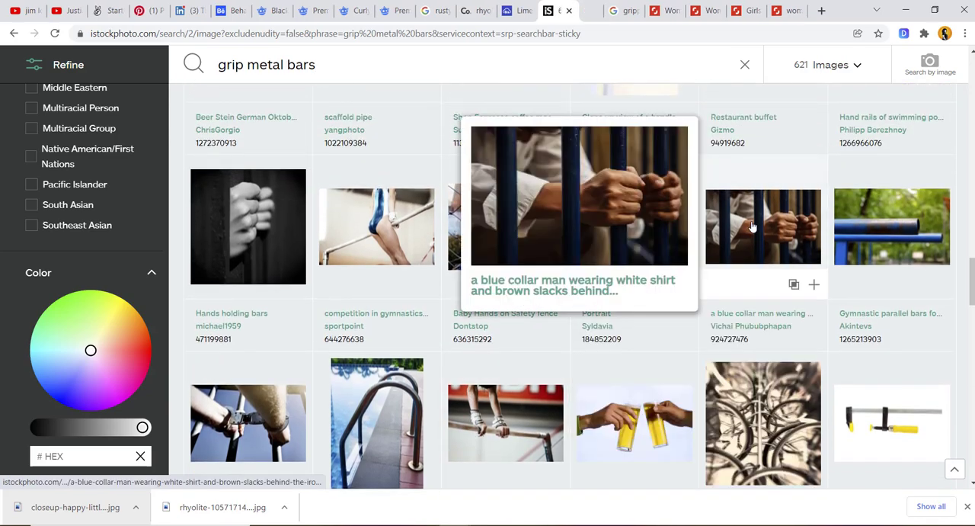
# - Look through the rest of the "grip metal bars" results and go to page 2
pyautogui.scroll(-6, 752, 226)
pyautogui.scroll(-5, 752, 226)
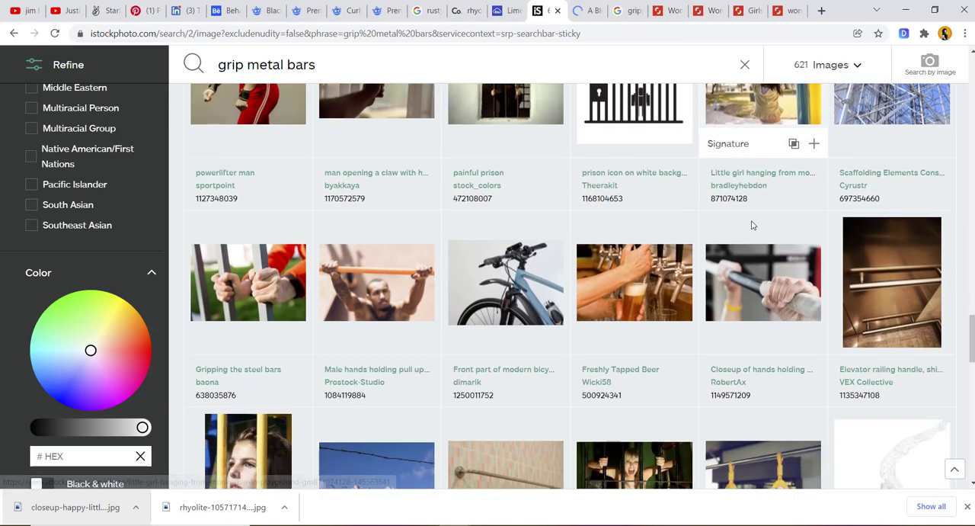
pyautogui.scroll(-6, 752, 226)
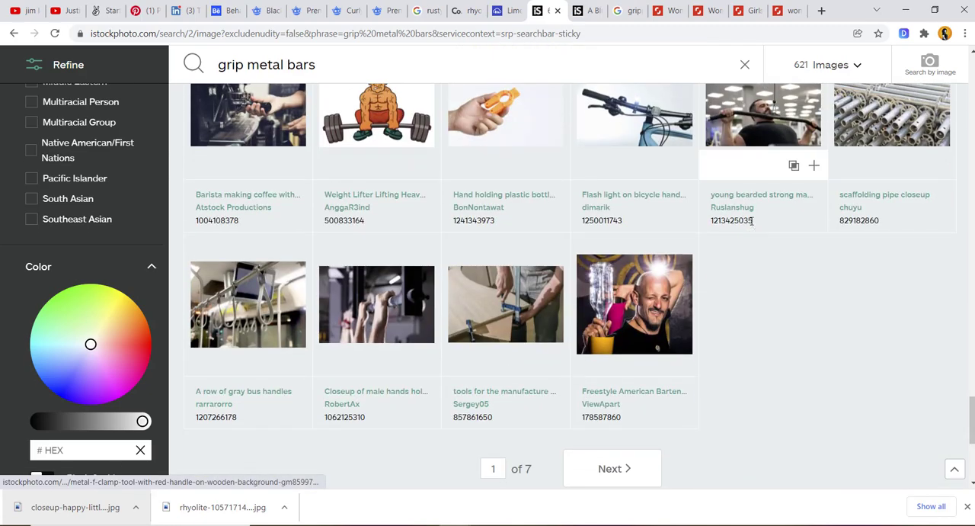
pyautogui.click(614, 468)
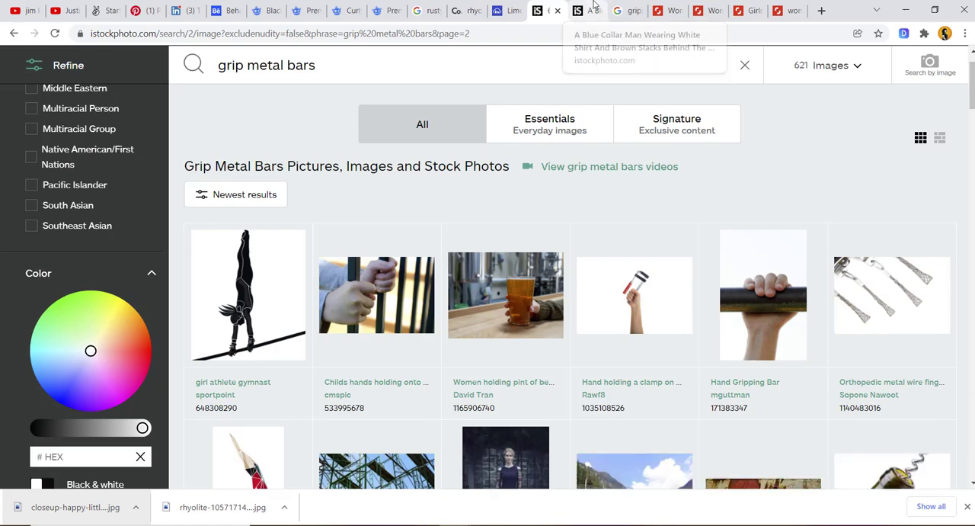
# - Look through the similar images of the white-shirted man's photo and open the one of a handcuffed prisoner behind red bars in a new tab
pyautogui.click(594, 7)
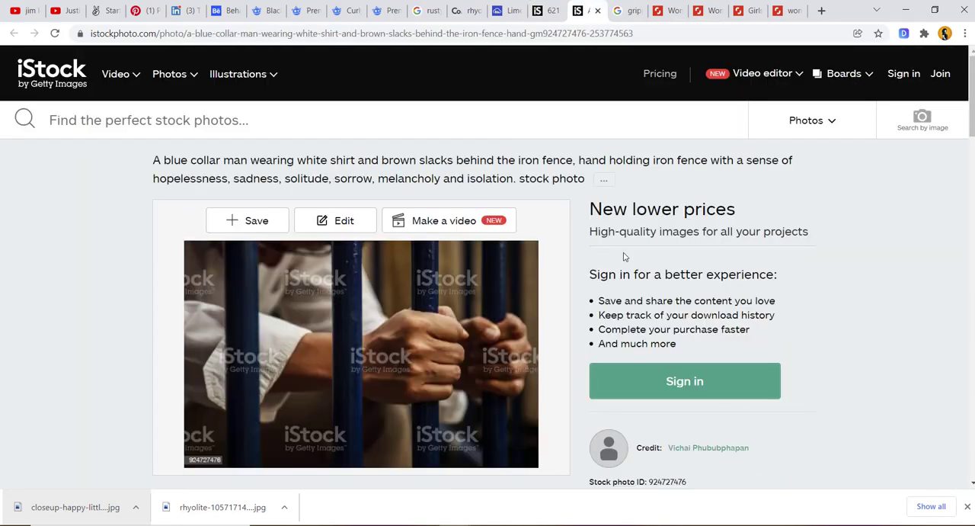
pyautogui.scroll(-10, 623, 257)
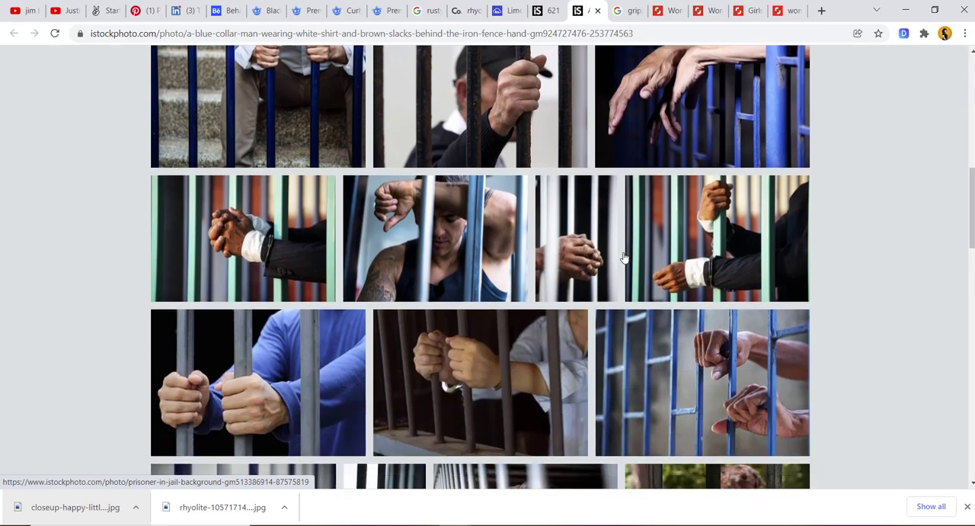
pyautogui.scroll(-1, 623, 257)
pyautogui.scroll(-2, 623, 257)
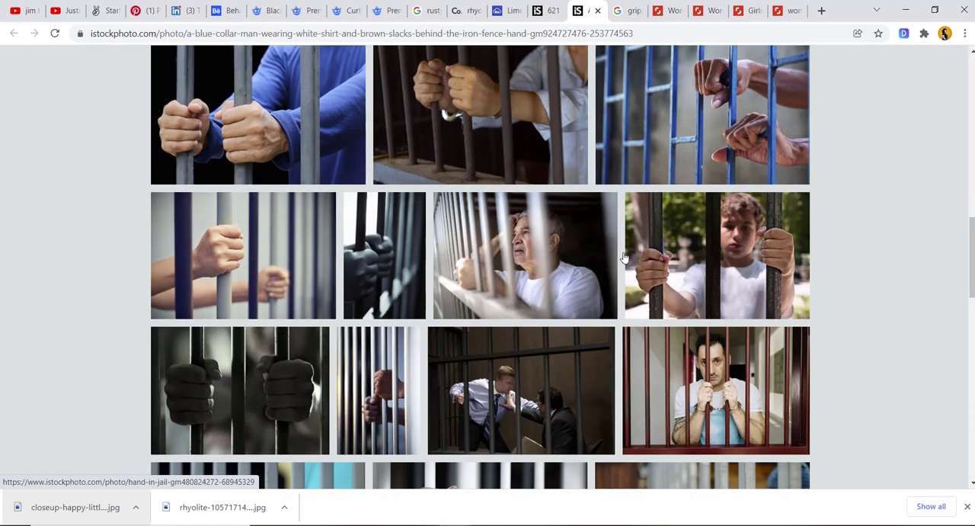
pyautogui.scroll(-3, 624, 256)
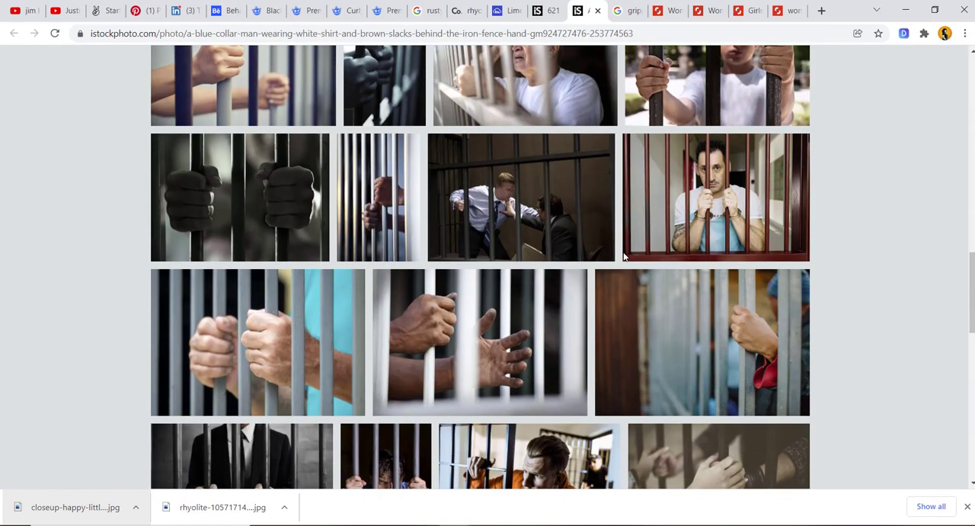
pyautogui.scroll(-1, 623, 257)
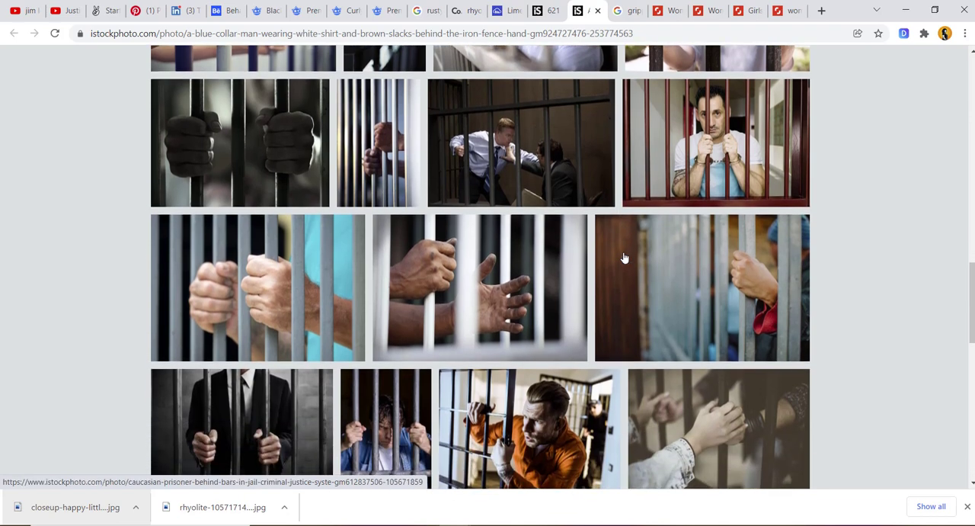
pyautogui.middleClick(716, 152)
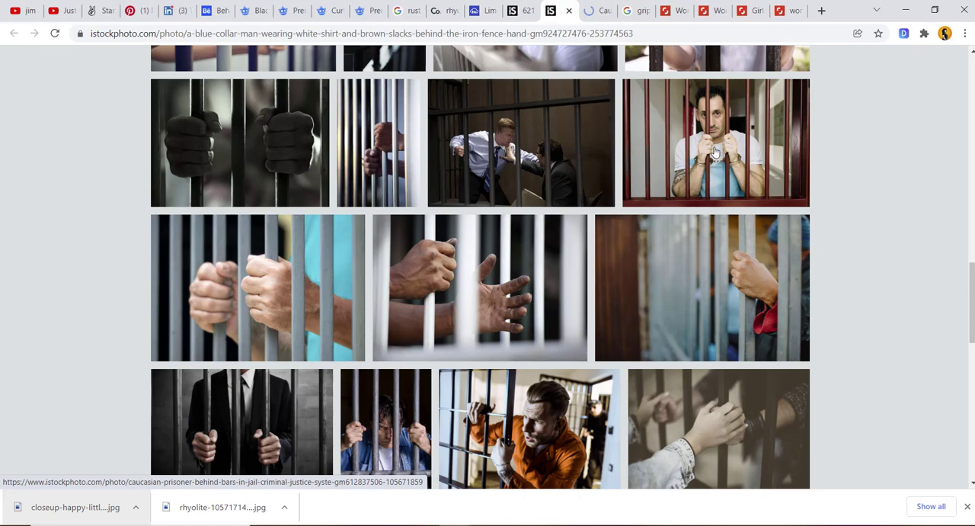
# - Open the photo of a boy gripping dark bars in a new tab, look through the other similar images and show the full set
pyautogui.scroll(3, 716, 152)
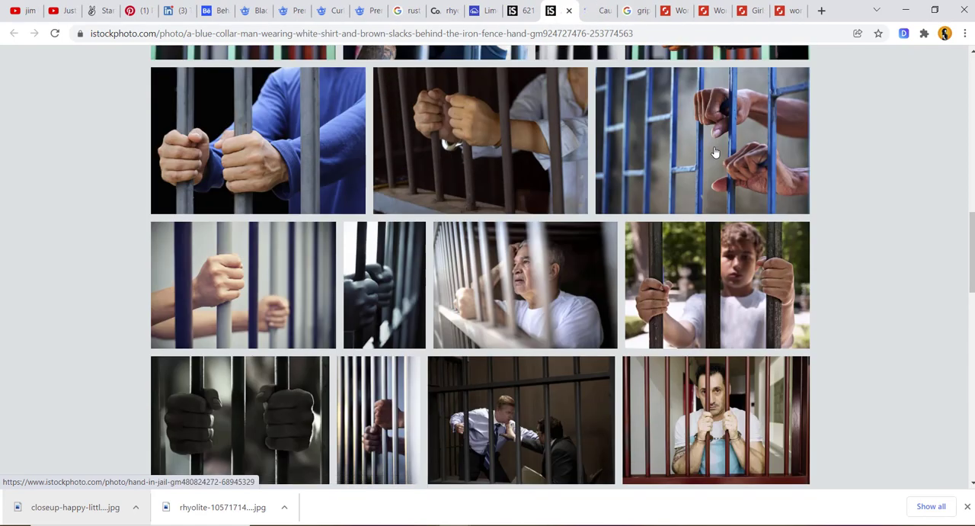
pyautogui.middleClick(730, 266)
pyautogui.scroll(3, 730, 266)
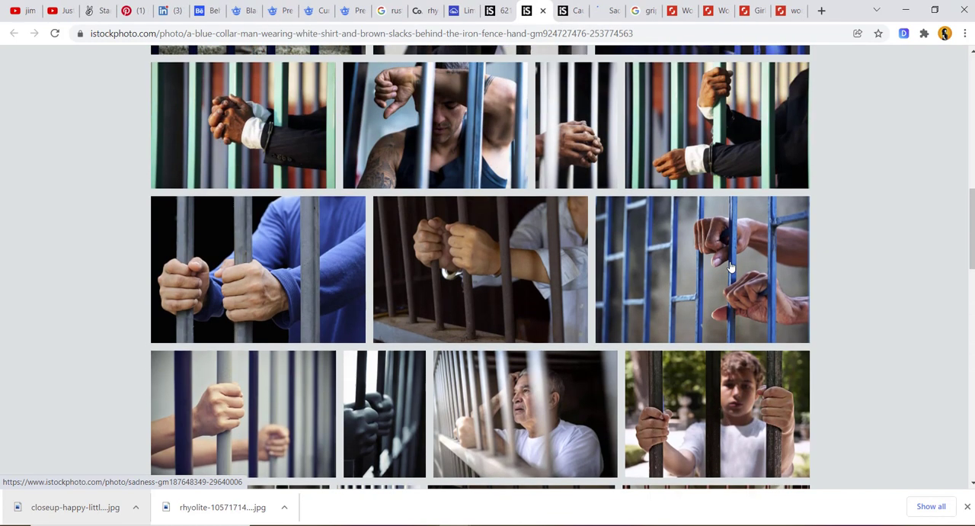
pyautogui.scroll(3, 729, 265)
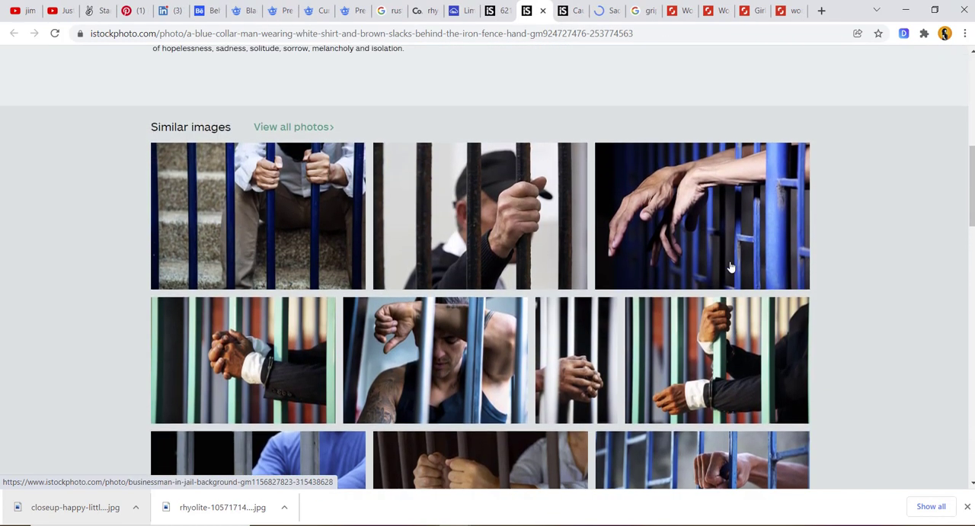
pyautogui.scroll(-1, 730, 266)
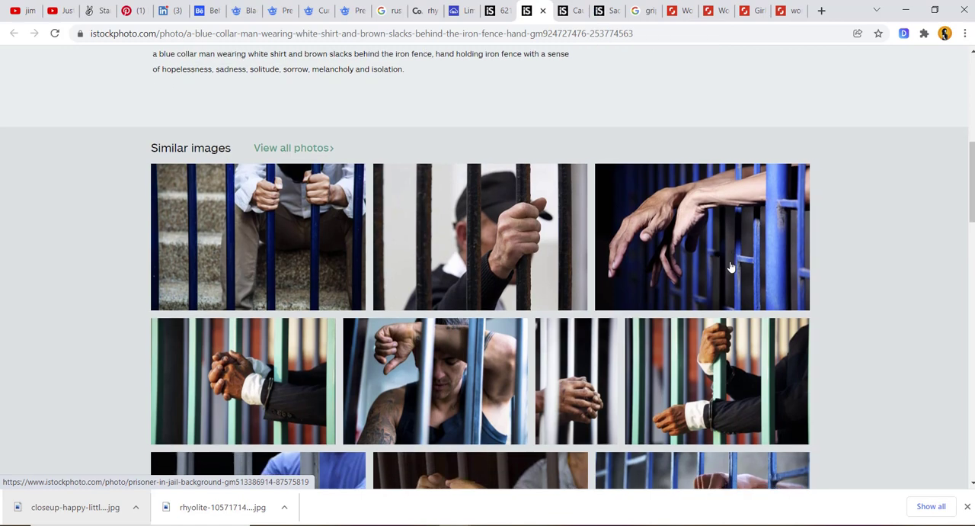
pyautogui.scroll(-3, 729, 266)
pyautogui.scroll(2, 730, 266)
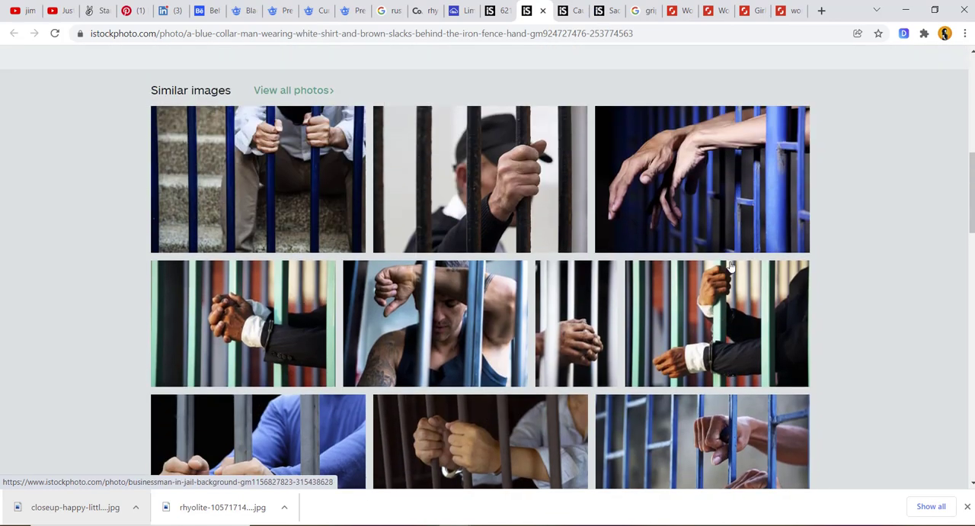
pyautogui.scroll(-10, 730, 266)
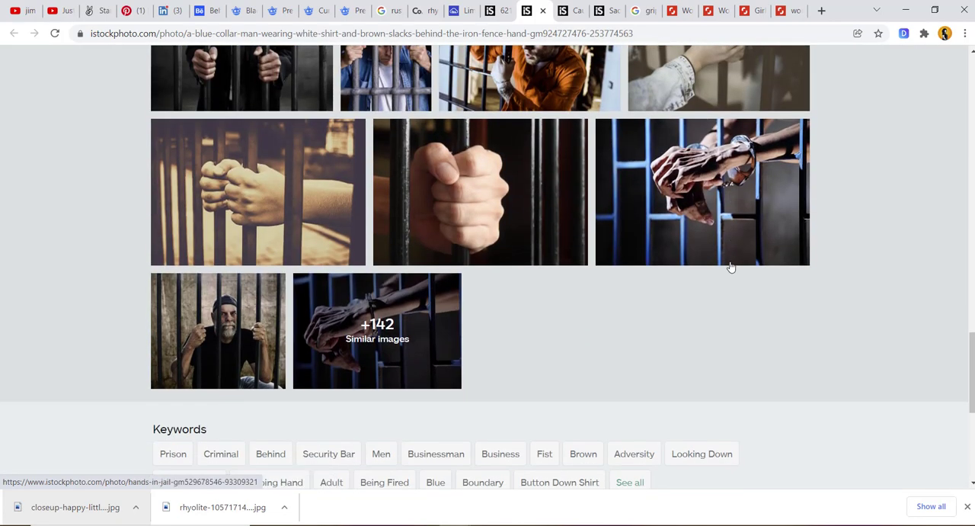
pyautogui.click(383, 337)
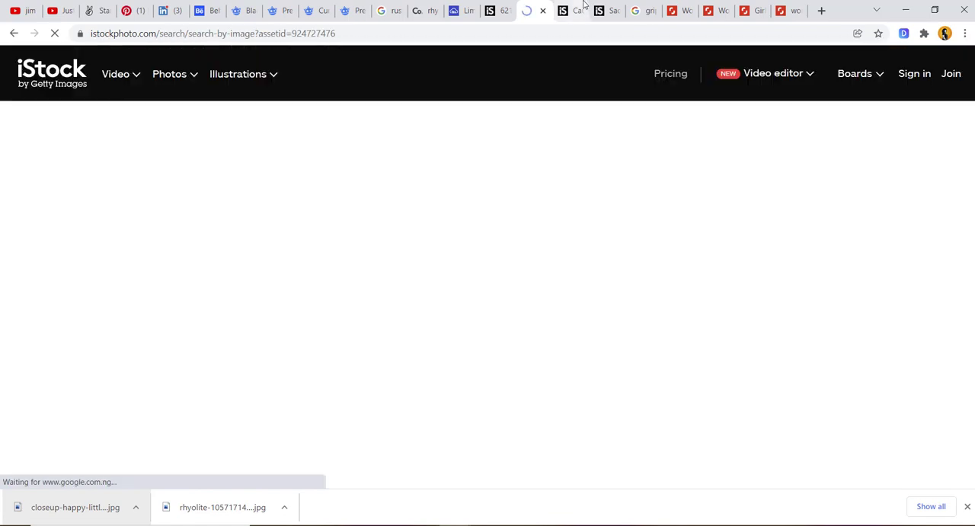
# - Switch to the handcuffed prisoner's photo page and look through its series and similar images for other hands gripping bars
pyautogui.click(581, 6)
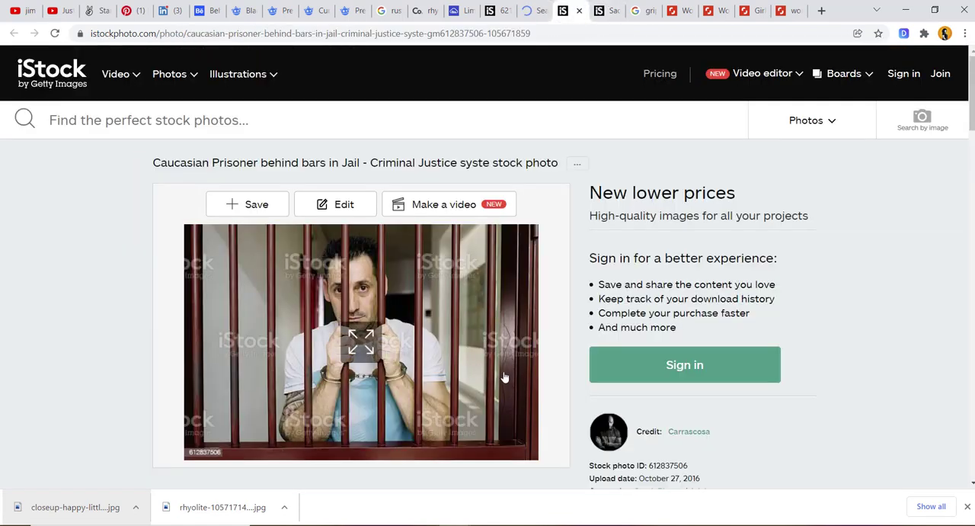
pyautogui.scroll(-5, 504, 375)
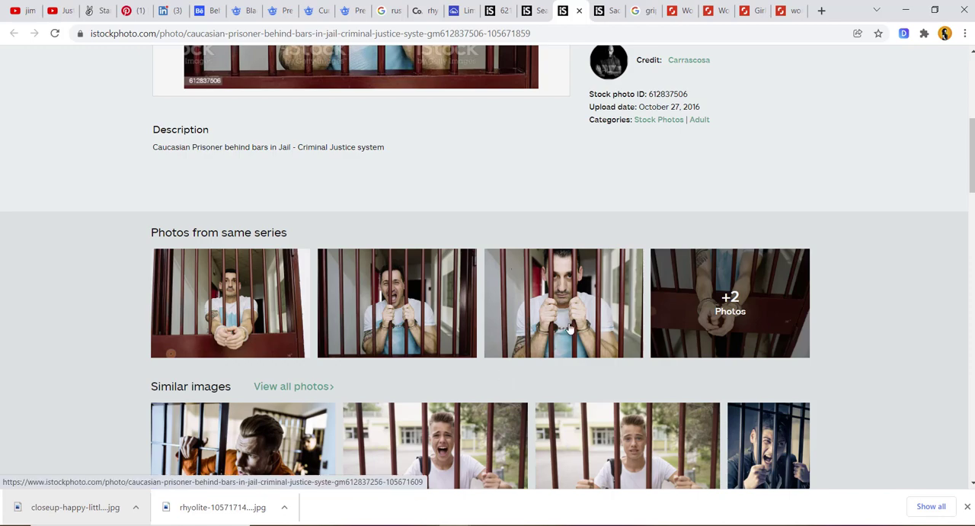
pyautogui.scroll(3, 570, 328)
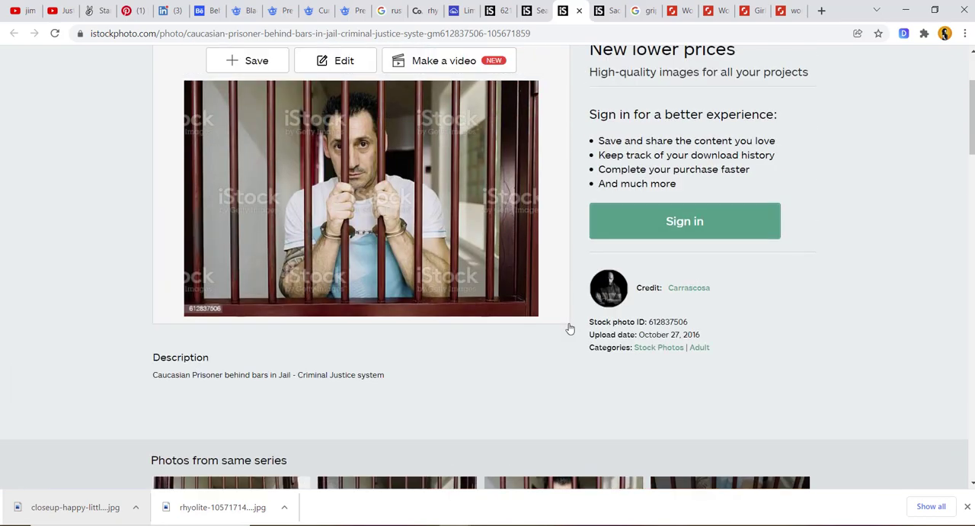
pyautogui.scroll(-10, 570, 328)
pyautogui.scroll(-3, 570, 327)
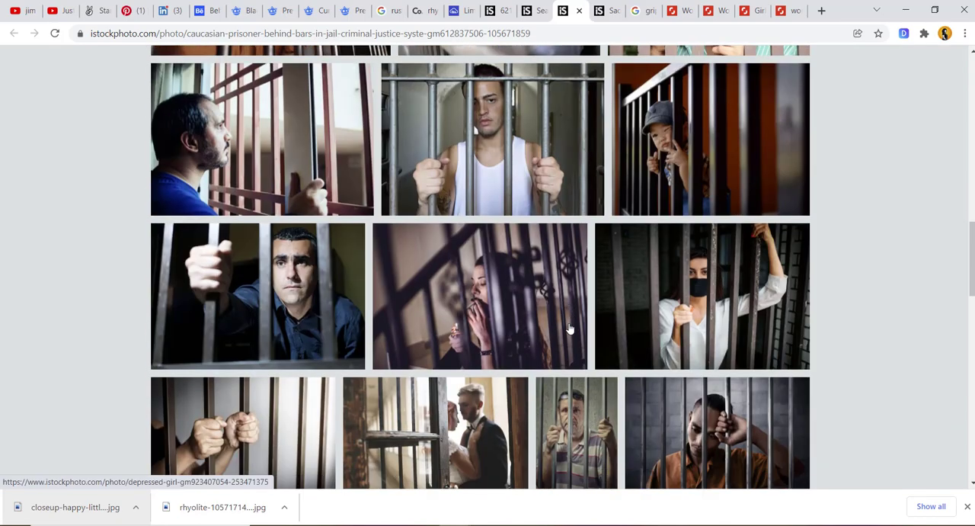
pyautogui.scroll(-3, 570, 328)
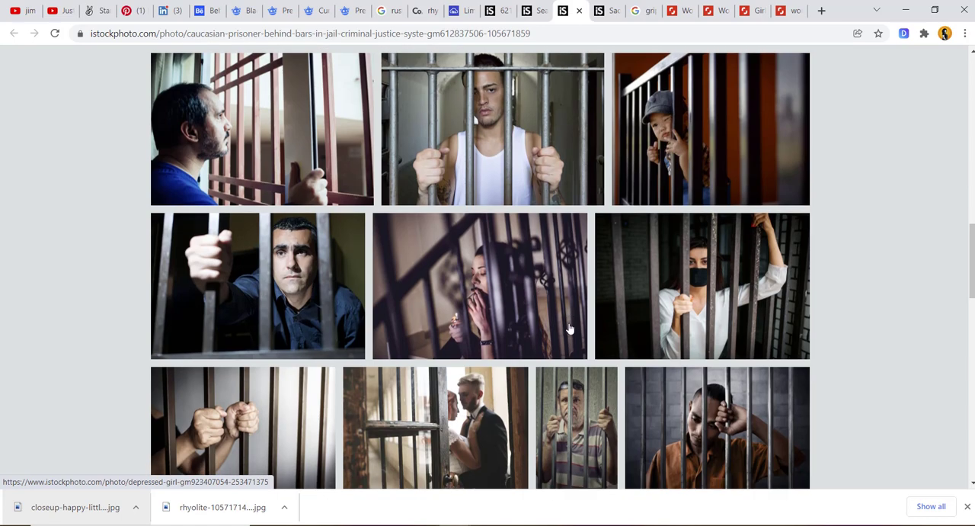
pyautogui.scroll(-5, 570, 328)
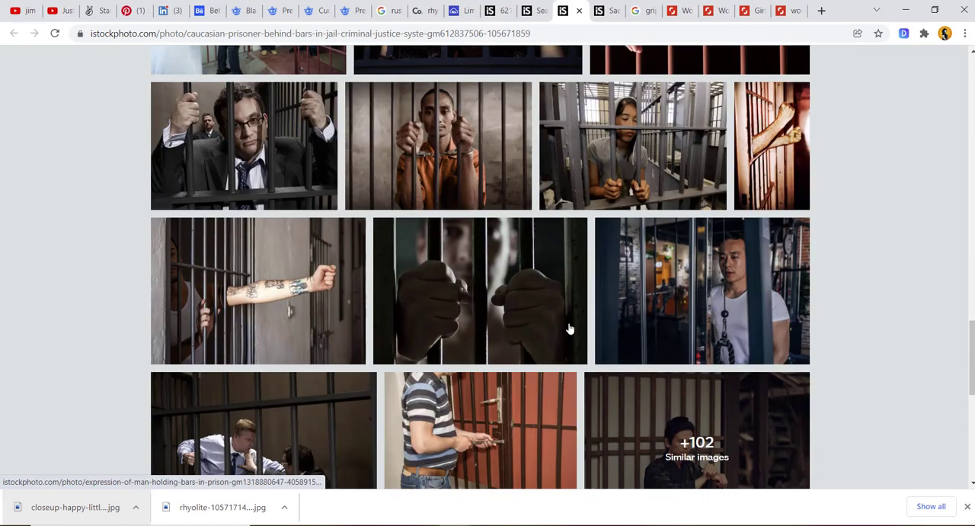
pyautogui.scroll(-3, 568, 328)
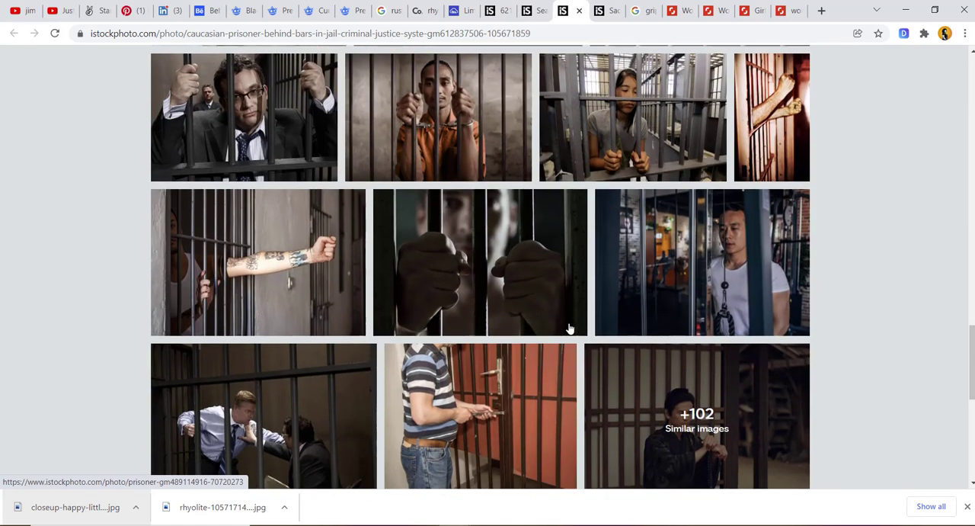
# - Return to the main photo of the handcuffed prisoner behind red bars and copy it for the composite
pyautogui.scroll(2, 569, 328)
pyautogui.scroll(15, 568, 328)
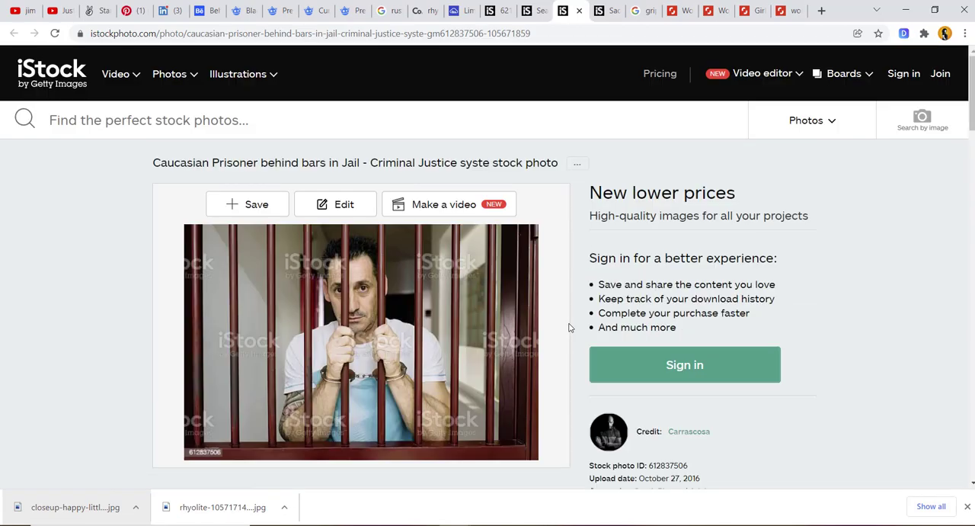
pyautogui.scroll(-2, 495, 260)
pyautogui.rightClick(411, 186)
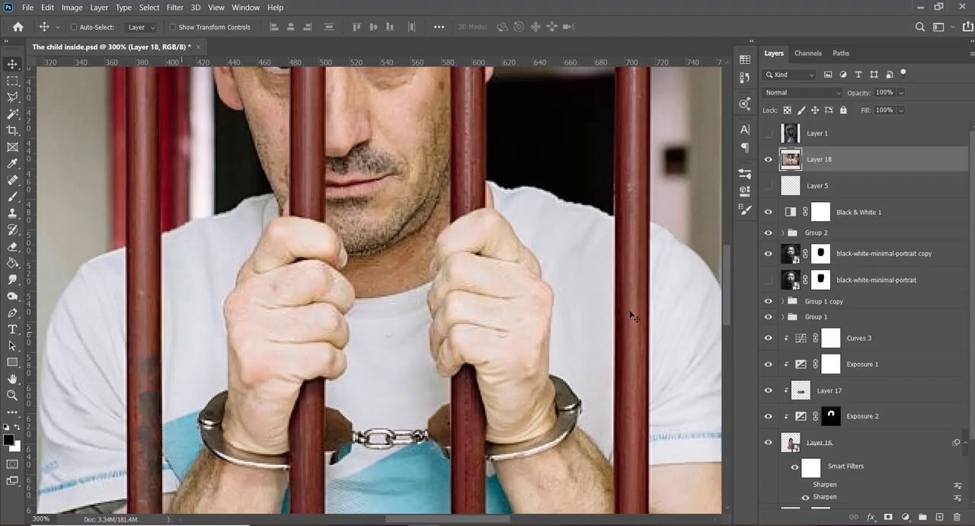
# - In Photoshop, start a Pen path on Layer 18 at the left-side hand's index fingertip and trace over the knuckles to the back of the hand
pyautogui.moveTo(726, 259); pyautogui.dragTo(728, 287)
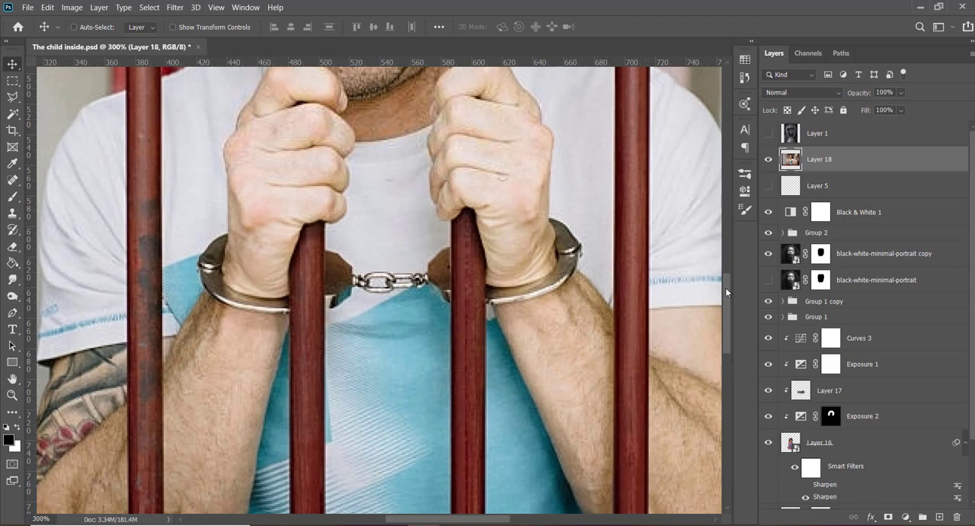
pyautogui.moveTo(726, 287)
pyautogui.mouseDown()
pyautogui.moveTo(727, 273)
pyautogui.moveTo(732, 288)
pyautogui.mouseUp()
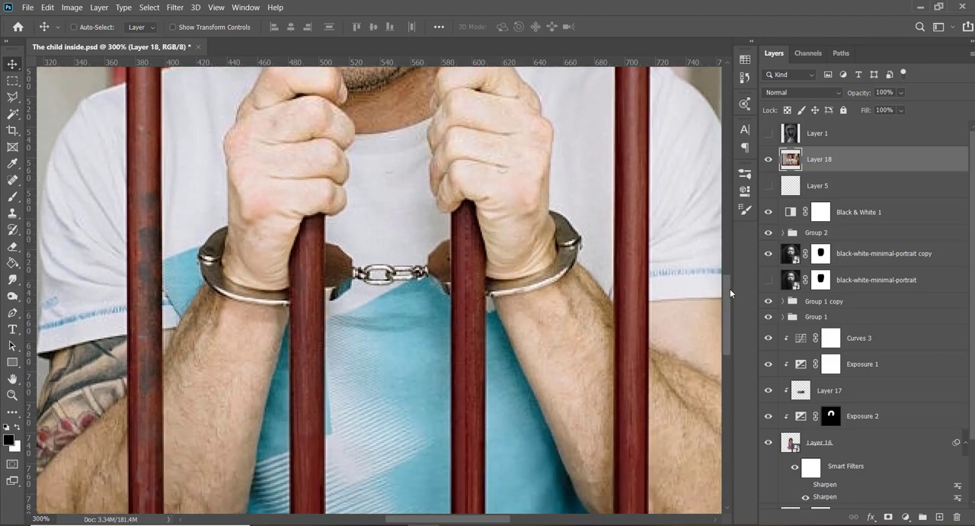
pyautogui.moveTo(730, 288); pyautogui.dragTo(730, 275)
pyautogui.press('p')
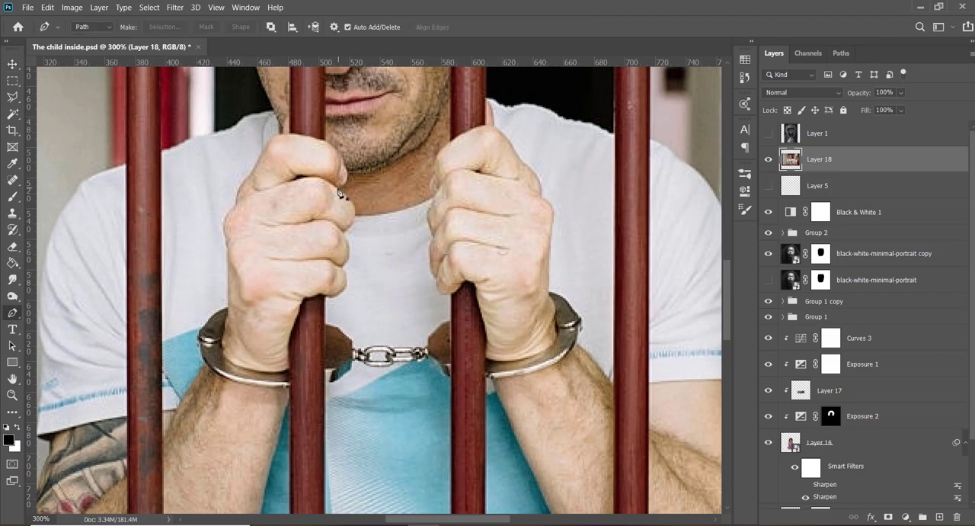
pyautogui.click(336, 188)
pyautogui.moveTo(349, 184); pyautogui.dragTo(351, 163)
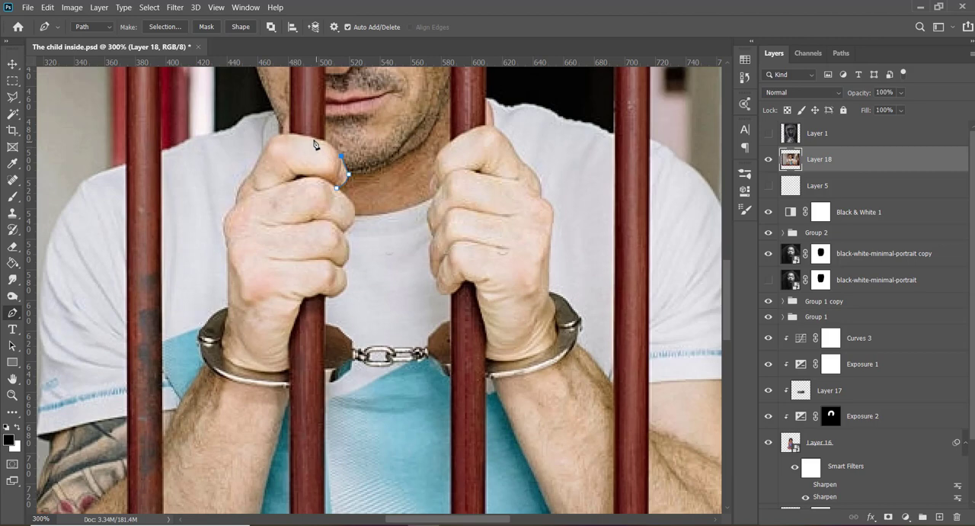
pyautogui.moveTo(312, 139); pyautogui.dragTo(290, 138)
pyautogui.click(278, 136)
pyautogui.moveTo(278, 138); pyautogui.dragTo(261, 137)
pyautogui.hotkey('ctrl', 'z')
pyautogui.hotkey('ctrl', 'z')
pyautogui.moveTo(284, 135); pyautogui.dragTo(231, 135)
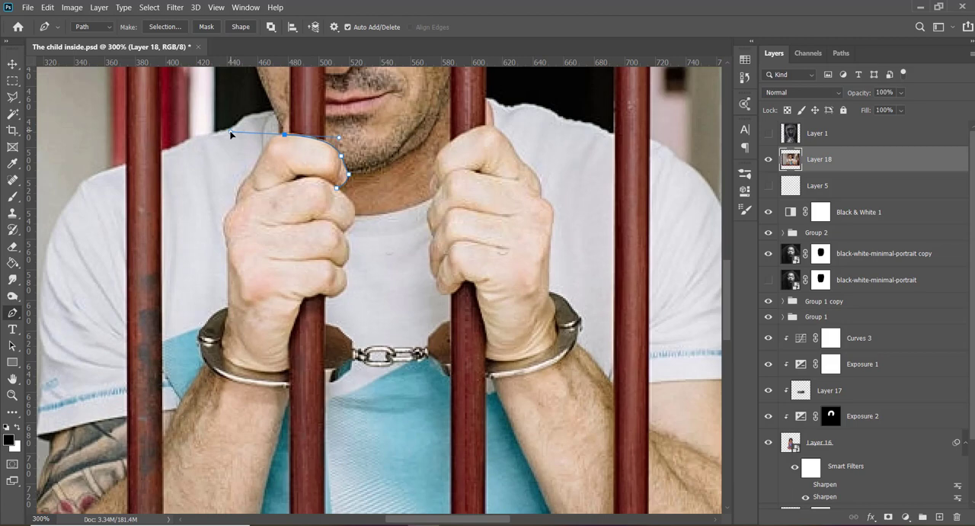
pyautogui.keyDown('alt'); pyautogui.click(284, 135); pyautogui.keyUp('alt')
pyautogui.moveTo(265, 147); pyautogui.dragTo(236, 208)
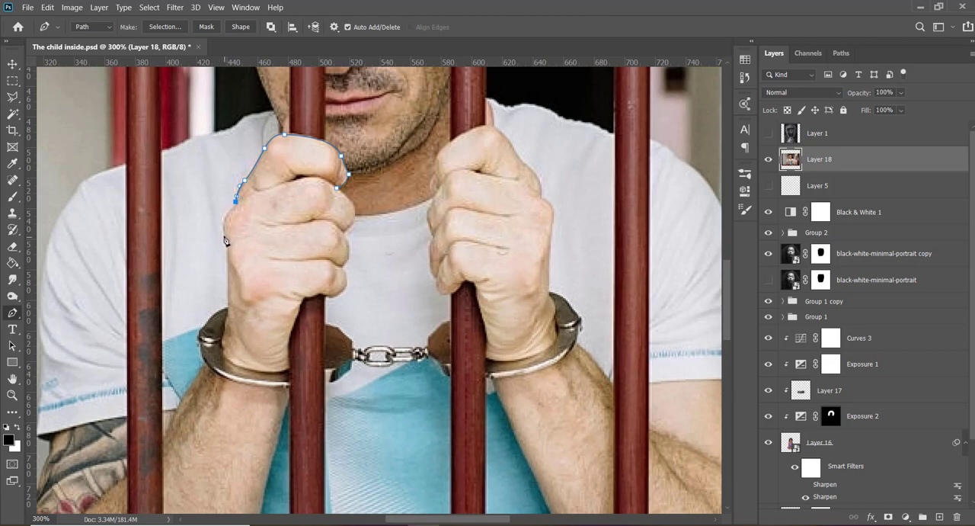
# - Continue the path down the back of the hand, across the handcuff and along the forearm's outer edge to the rusty bar
pyautogui.moveTo(223, 236); pyautogui.dragTo(225, 250)
pyautogui.moveTo(226, 264); pyautogui.dragTo(228, 308)
pyautogui.hotkey('ctrl', 'z')
pyautogui.hotkey('ctrl', 'z')
pyautogui.moveTo(228, 273); pyautogui.dragTo(228, 302)
pyautogui.click(225, 321)
pyautogui.hotkey('ctrl', 'z')
pyautogui.moveTo(225, 328); pyautogui.dragTo(219, 344)
pyautogui.click(178, 408)
pyautogui.click(161, 436)
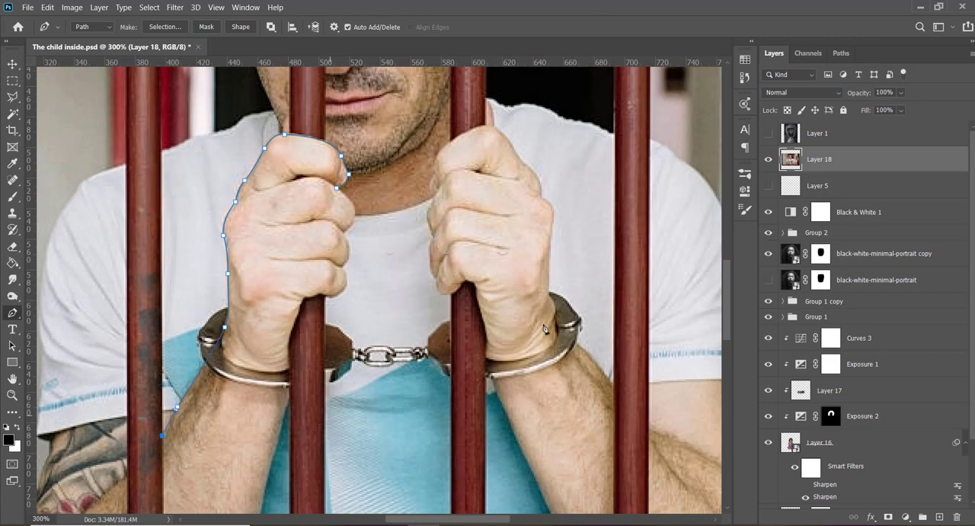
# - Carry the path across the lower forearm and up its inner edge to the handcuff beside the bar
pyautogui.moveTo(729, 288); pyautogui.dragTo(728, 311)
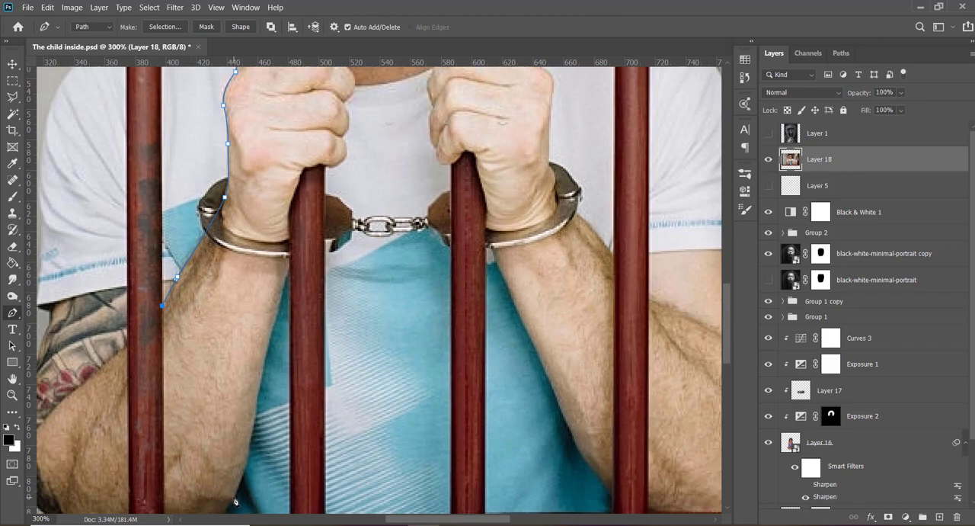
pyautogui.moveTo(234, 496); pyautogui.dragTo(262, 381)
pyautogui.moveTo(257, 415); pyautogui.dragTo(291, 283)
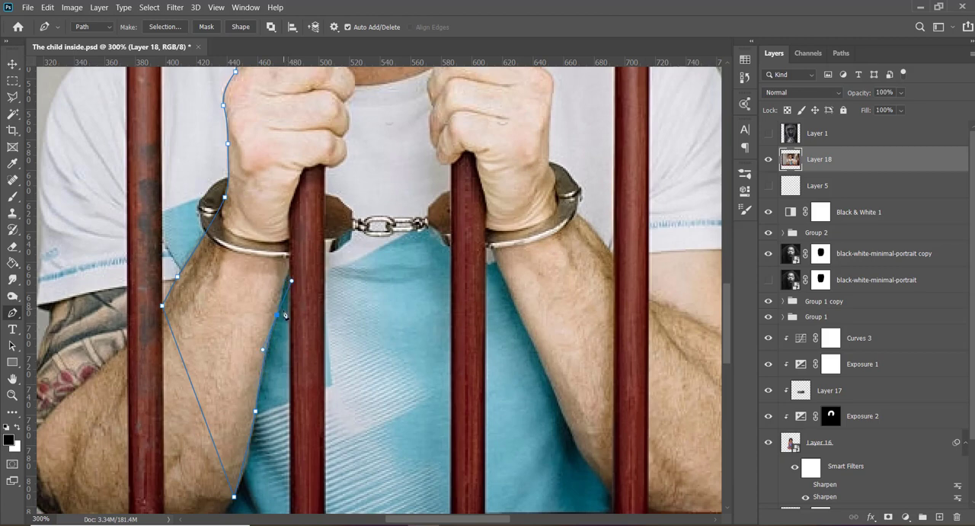
pyautogui.hotkey('ctrl', 'z')
pyautogui.moveTo(277, 314); pyautogui.dragTo(293, 252)
# - Trace the inner wrist along the bar's edge and follow the underside of the little finger across the bar
pyautogui.moveTo(288, 216); pyautogui.dragTo(289, 198)
pyautogui.keyDown('alt'); pyautogui.click(288, 216); pyautogui.keyUp('alt')
pyautogui.moveTo(302, 175); pyautogui.dragTo(315, 143)
pyautogui.click(306, 166)
pyautogui.click(316, 164)
pyautogui.click(323, 161)
pyautogui.moveTo(327, 166); pyautogui.dragTo(343, 135)
pyautogui.hotkey('ctrl', 'z')
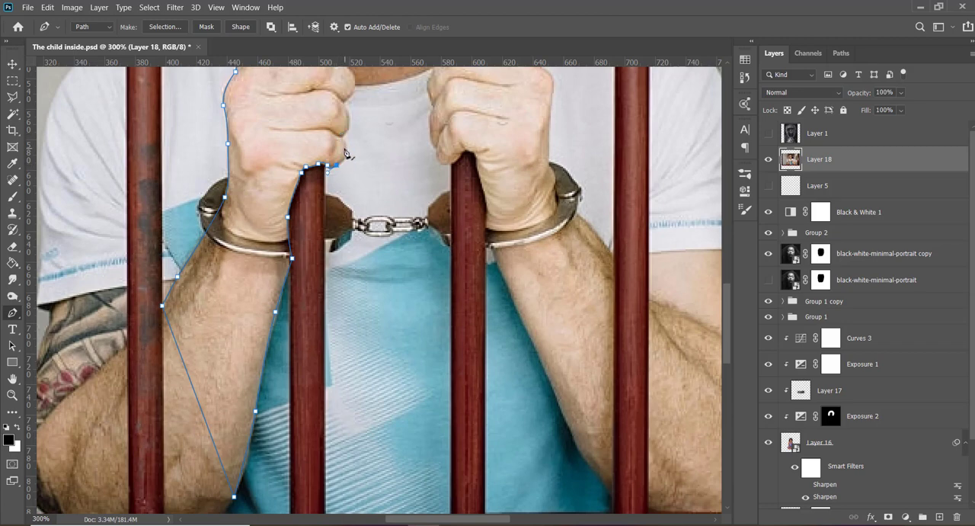
# - Outline the tips of the little and ring fingers with curved path segments
pyautogui.click(345, 145)
pyautogui.moveTo(349, 150); pyautogui.dragTo(341, 134)
pyautogui.keyDown('alt'); pyautogui.click(346, 147); pyautogui.keyUp('alt')
pyautogui.moveTo(345, 107); pyautogui.dragTo(341, 102)
pyautogui.hotkey('ctrl', 'z')
pyautogui.hotkey('ctrl', 'z')
pyautogui.moveTo(348, 118); pyautogui.dragTo(348, 112)
# - Outline the middle fingertip and close the path at its starting point below the index finger
pyautogui.scroll(3, 725, 308)
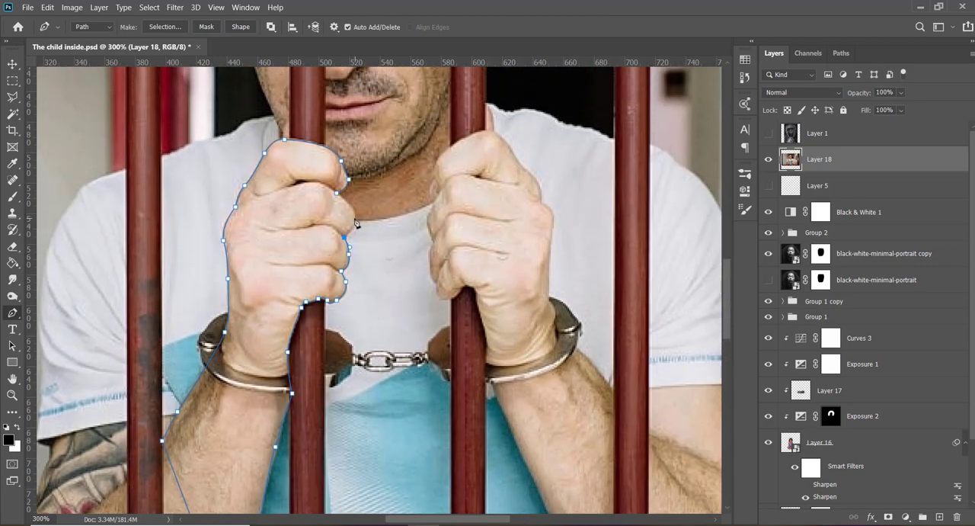
pyautogui.moveTo(354, 217); pyautogui.dragTo(352, 206)
pyautogui.keyDown('alt'); pyautogui.click(355, 218); pyautogui.keyUp('alt')
pyautogui.moveTo(348, 203); pyautogui.dragTo(341, 197)
pyautogui.click(337, 194)
# - Convert the hand path into a new anti-aliased selection with a 0-pixel feather and copy the hand to its own layer
pyautogui.rightClick(317, 213)
pyautogui.click(355, 261)
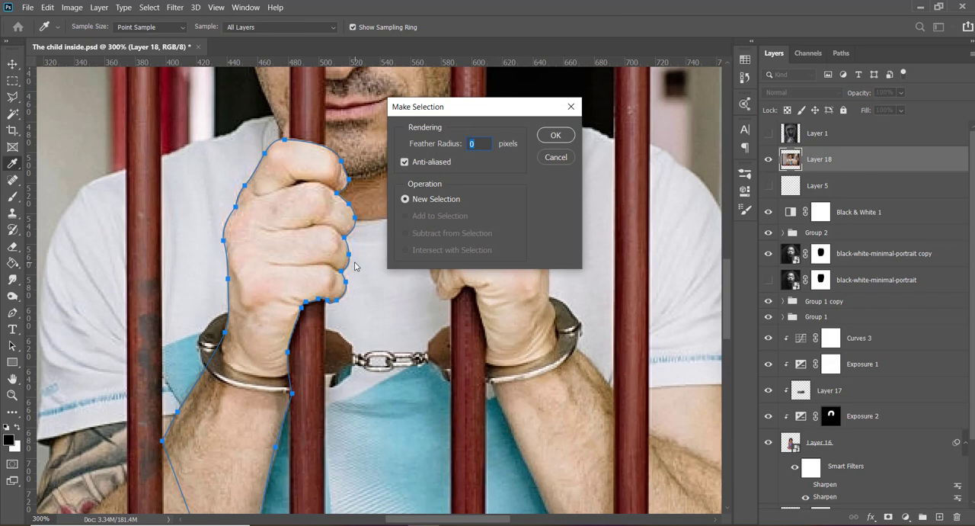
pyautogui.click(555, 135)
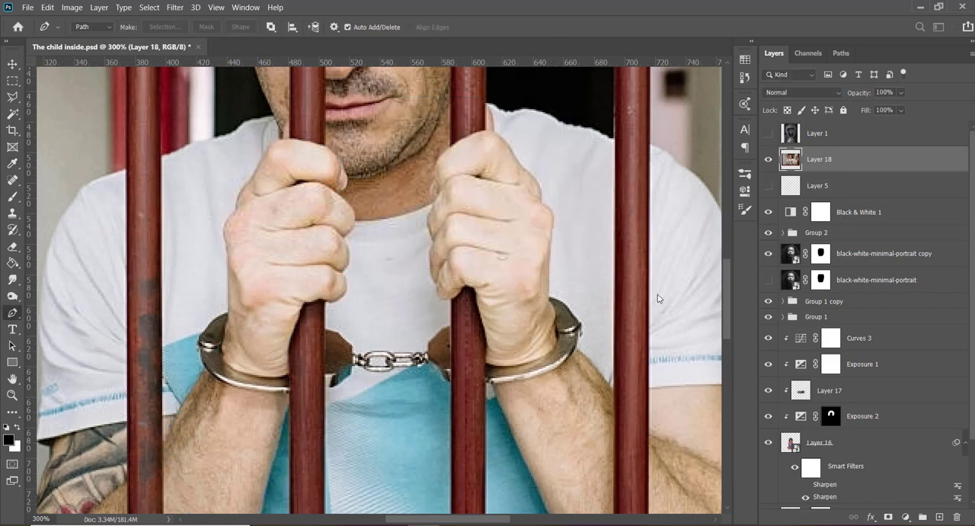
pyautogui.hotkey('ctrl', 'j')
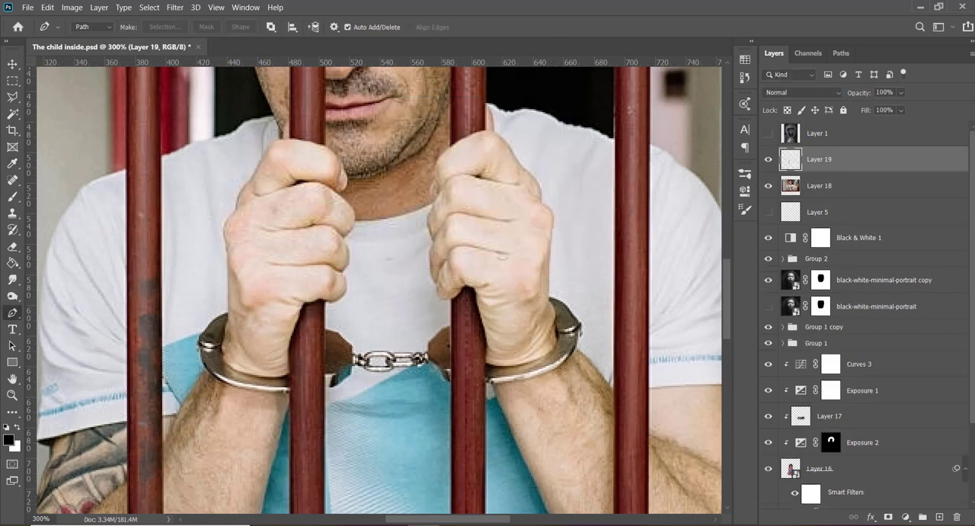
# - On Layer 18, trace a small path around the thumb tip showing above the left fist beside the bar
pyautogui.click(828, 189)
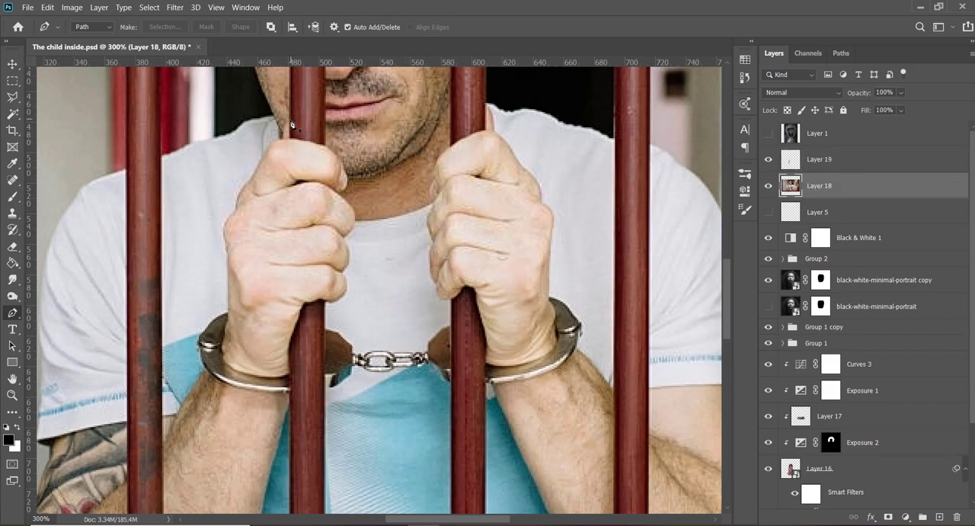
pyautogui.moveTo(284, 131); pyautogui.dragTo(283, 138)
pyautogui.click(281, 142)
pyautogui.click(290, 140)
pyautogui.click(290, 122)
pyautogui.click(290, 141)
# - Convert the thumb-tip path into a selection with a 0-pixel feather and copy it to its own layer
pyautogui.rightClick(289, 130)
pyautogui.click(336, 199)
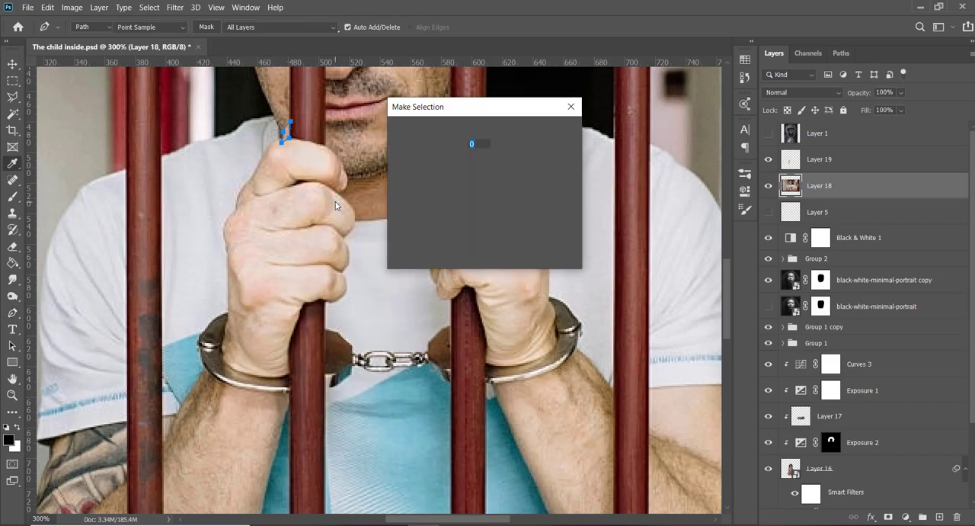
pyautogui.press('Return')
pyautogui.hotkey('ctrl', 'j')
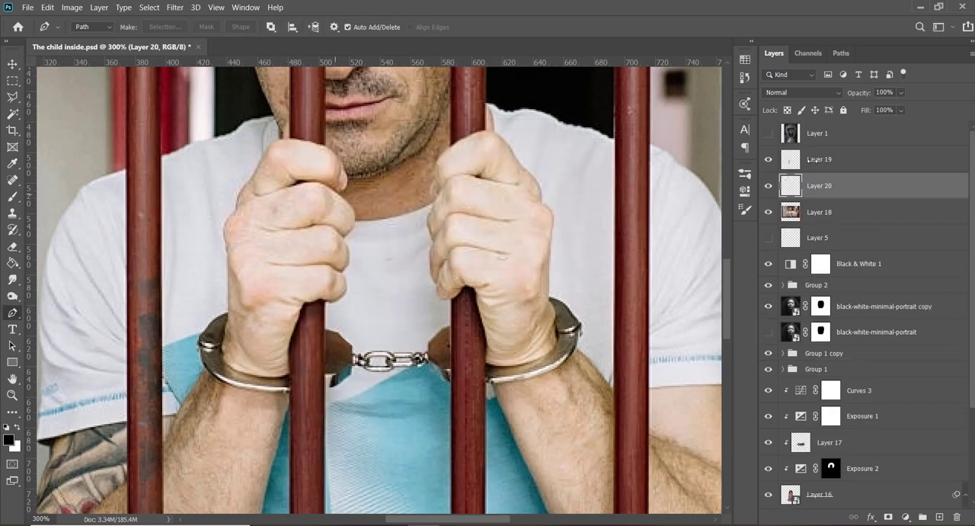
# - On Layer 18, start a path at the right hand's thumb tip and curve it down the index finger to the knuckle
pyautogui.click(838, 216)
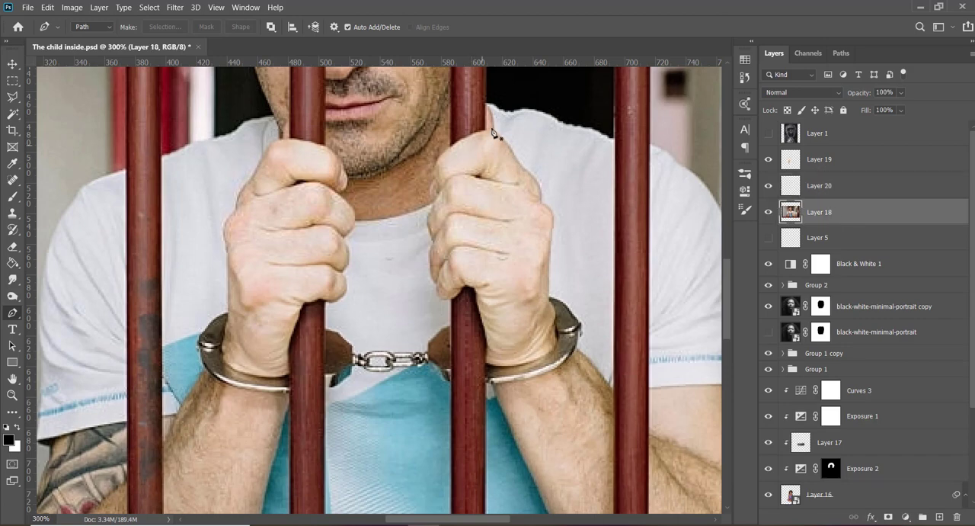
pyautogui.click(486, 106)
pyautogui.moveTo(492, 130); pyautogui.dragTo(489, 152)
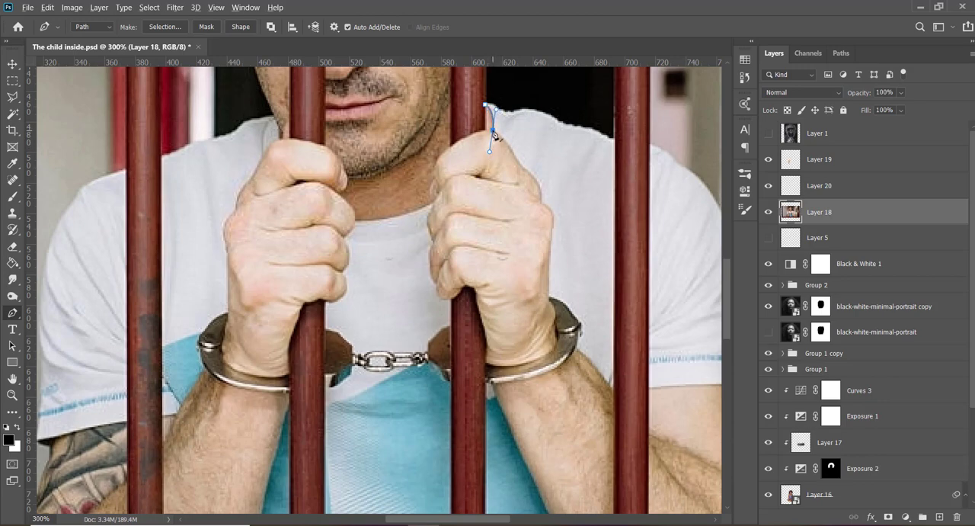
pyautogui.keyDown('alt'); pyautogui.click(492, 131); pyautogui.keyUp('alt')
pyautogui.moveTo(512, 151); pyautogui.dragTo(514, 160)
pyautogui.keyDown('alt'); pyautogui.click(512, 152); pyautogui.keyUp('alt')
pyautogui.moveTo(527, 169); pyautogui.dragTo(535, 175)
pyautogui.keyDown('alt'); pyautogui.click(528, 173); pyautogui.keyUp('alt')
pyautogui.moveTo(539, 201); pyautogui.dragTo(534, 219)
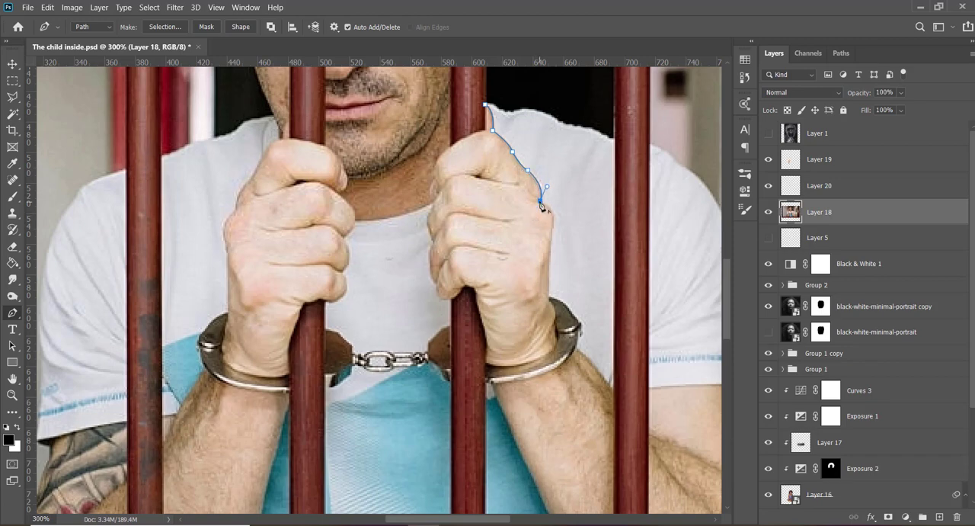
# - Continue the path around the knuckle and down the back of the hand to the handcuff at the wrist
pyautogui.moveTo(550, 229); pyautogui.dragTo(539, 252)
pyautogui.keyDown('alt'); pyautogui.click(550, 228); pyautogui.keyUp('alt')
pyautogui.click(550, 298)
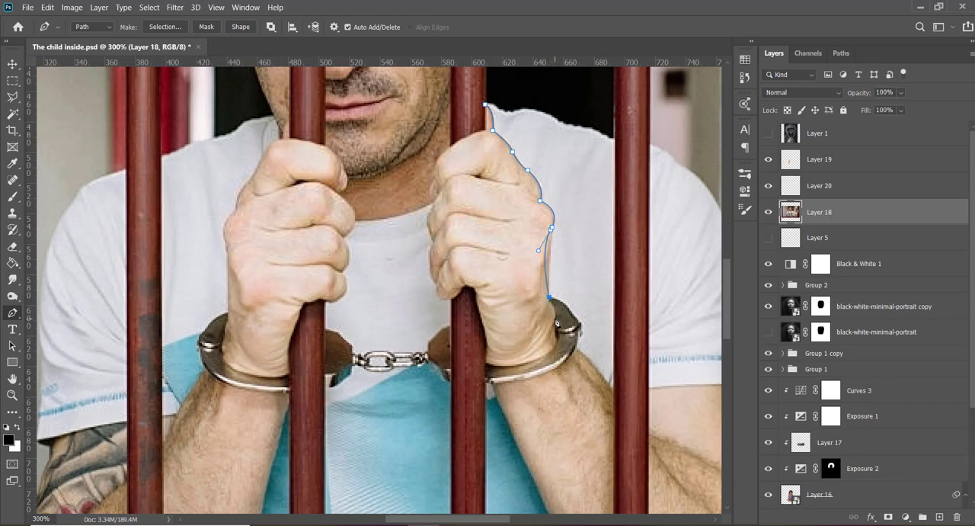
pyautogui.hotkey('ctrl', 'z')
pyautogui.keyDown('alt'); pyautogui.click(551, 229); pyautogui.keyUp('alt')
pyautogui.click(549, 300)
pyautogui.moveTo(556, 326); pyautogui.dragTo(551, 337)
pyautogui.click(554, 328)
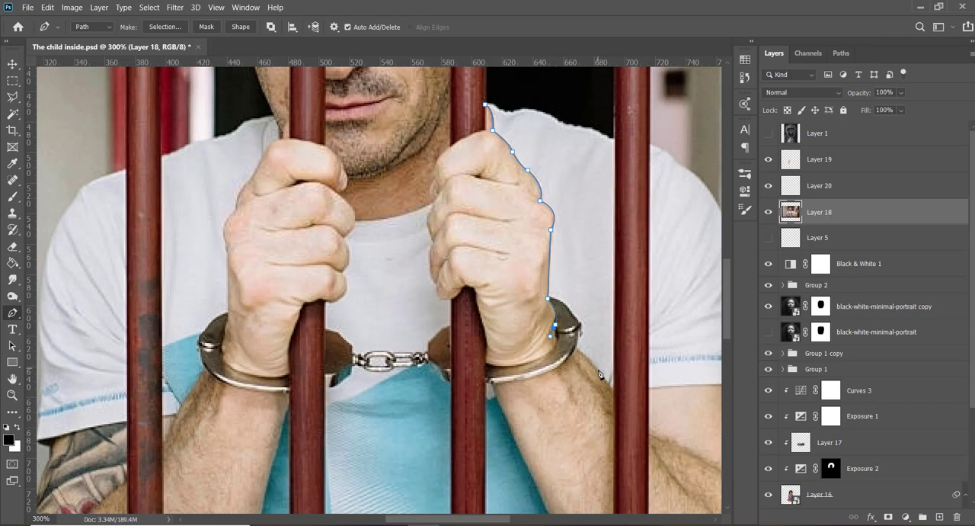
# - Outline the forearm down to the image's lower edge and back up its inner side to the handcuff
pyautogui.moveTo(601, 372); pyautogui.dragTo(614, 386)
pyautogui.click(614, 391)
pyautogui.click(614, 510)
pyautogui.click(546, 511)
pyautogui.click(479, 344)
# - Trace the inner wrist along the bar and follow the underside of the right hand's little finger
pyautogui.click(486, 332)
pyautogui.moveTo(486, 332); pyautogui.dragTo(478, 310)
pyautogui.moveTo(474, 302); pyautogui.dragTo(474, 280)
pyautogui.keyDown('alt'); pyautogui.click(475, 290); pyautogui.keyUp('alt')
pyautogui.click(464, 285)
pyautogui.click(440, 298)
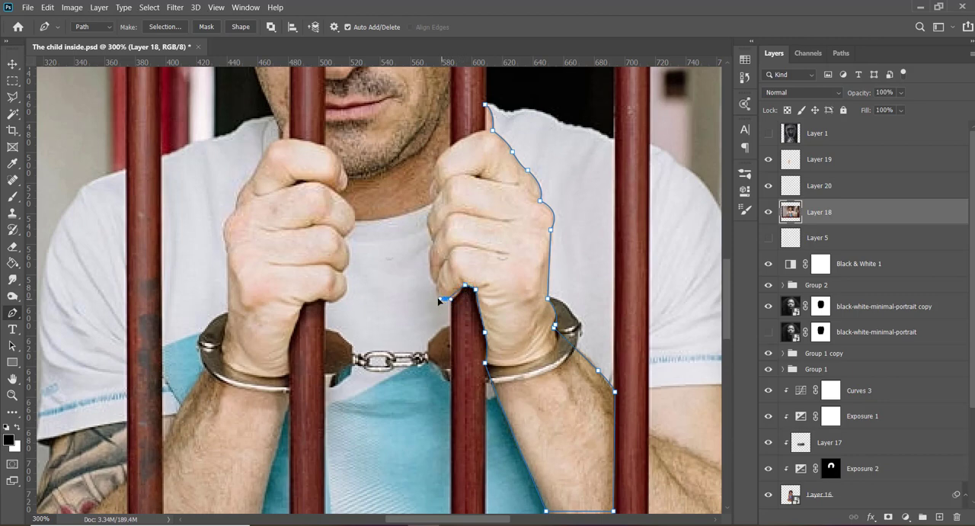
# - Outline the right hand's little, ring and middle fingertips with short curved path segments
pyautogui.moveTo(438, 301); pyautogui.dragTo(432, 300)
pyautogui.moveTo(436, 299); pyautogui.dragTo(436, 274)
pyautogui.keyDown('alt'); pyautogui.click(437, 287); pyautogui.keyUp('alt')
pyautogui.moveTo(430, 247); pyautogui.dragTo(432, 214)
pyautogui.moveTo(432, 253); pyautogui.dragTo(424, 212)
pyautogui.moveTo(431, 208); pyautogui.dragTo(437, 200)
pyautogui.keyDown('alt'); pyautogui.click(431, 208); pyautogui.keyUp('alt')
pyautogui.click(435, 200)
pyautogui.click(431, 183)
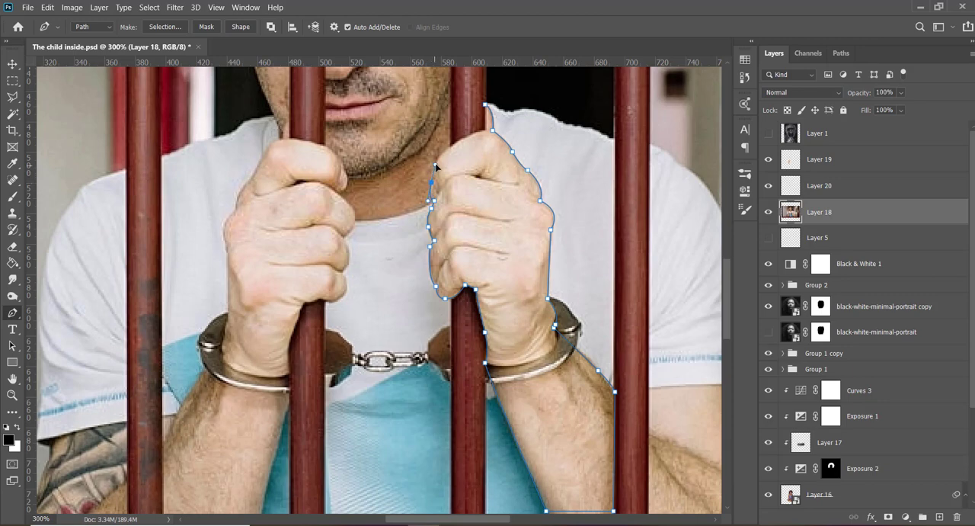
# - Trace over the index finger to the bar and close the path at the thumb tip
pyautogui.click(436, 164)
pyautogui.click(442, 152)
pyautogui.moveTo(485, 129); pyautogui.dragTo(501, 125)
pyautogui.click(486, 105)
# - Convert the right-hand path into a new anti-aliased selection with a 0-pixel feather and copy it to its own layer
pyautogui.rightClick(488, 185)
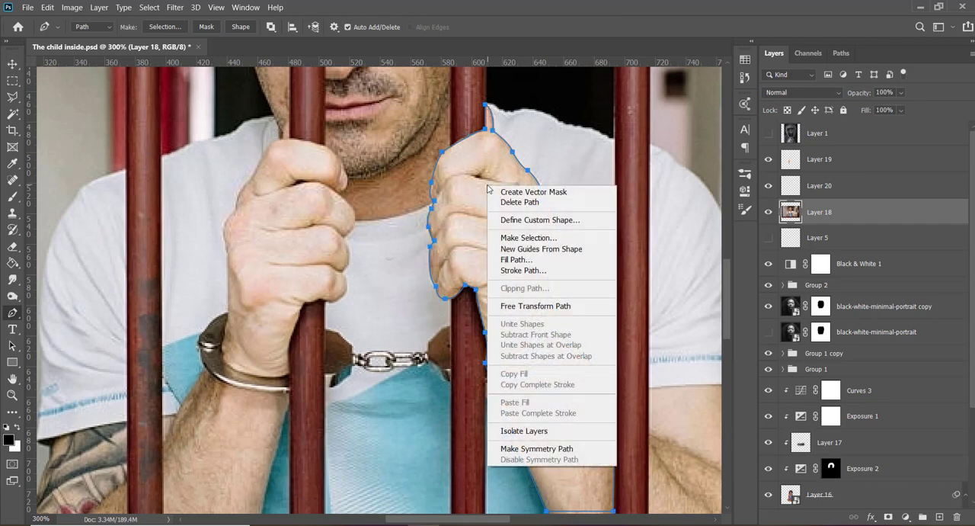
pyautogui.click(523, 238)
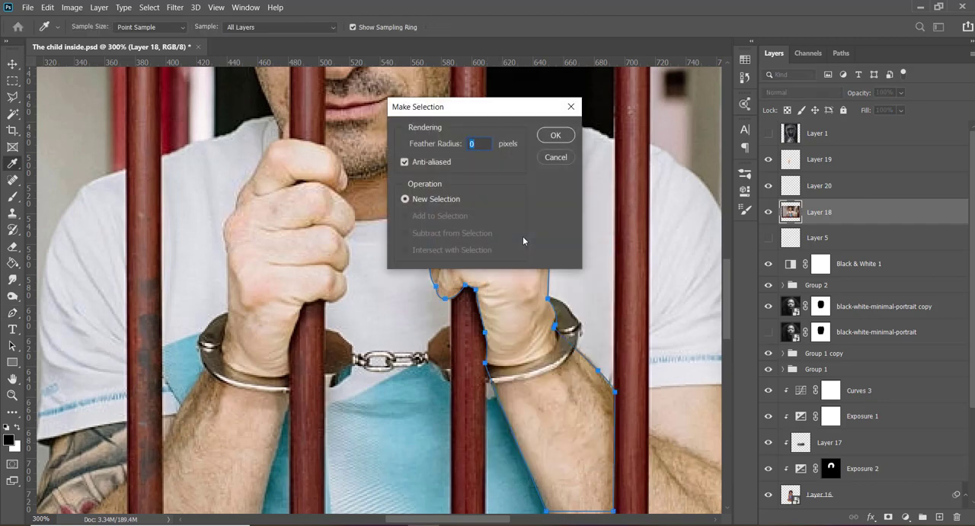
pyautogui.press('Return')
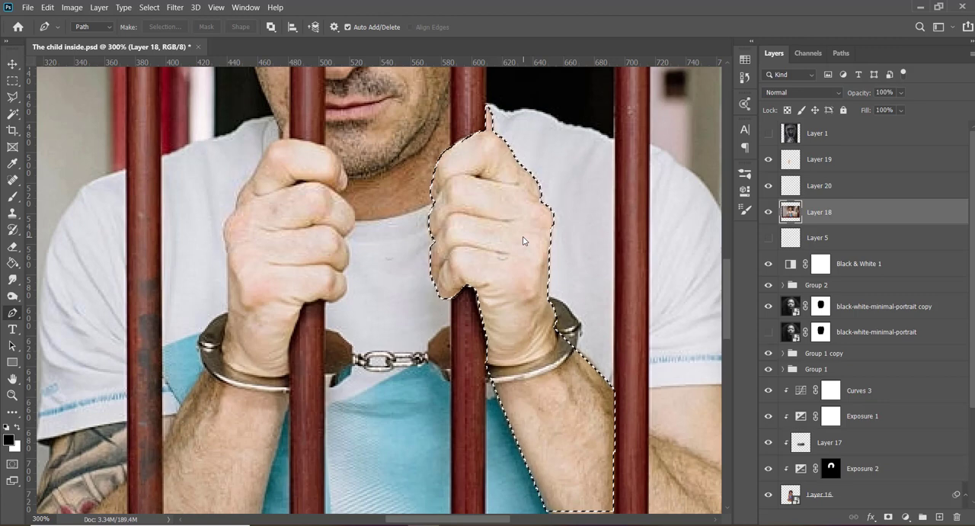
pyautogui.hotkey('ctrl', 'j')
# - Merge the left hand on Layer 19 with its thumb tip on Layer 20, and hide the Layer 18 prisoner photo
pyautogui.click(844, 163)
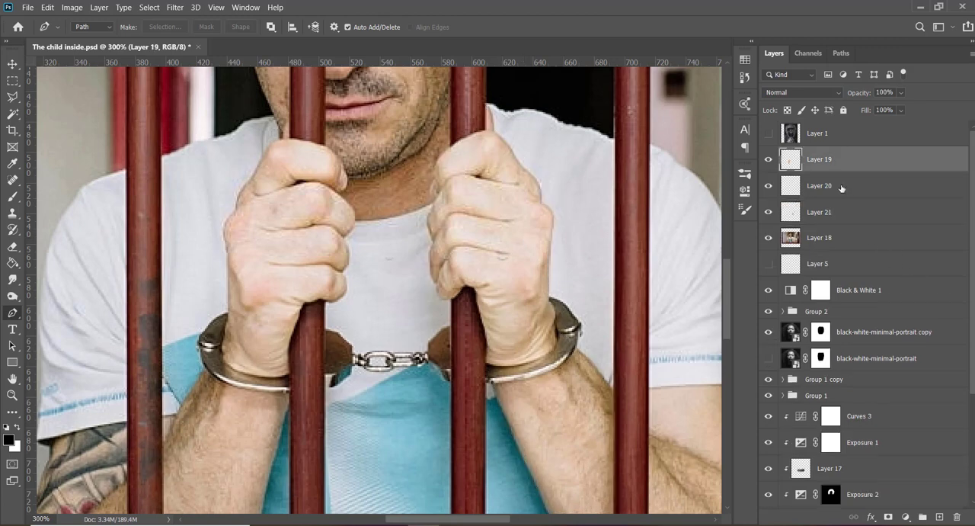
pyautogui.keyDown('shift'); pyautogui.click(841, 186); pyautogui.keyUp('shift')
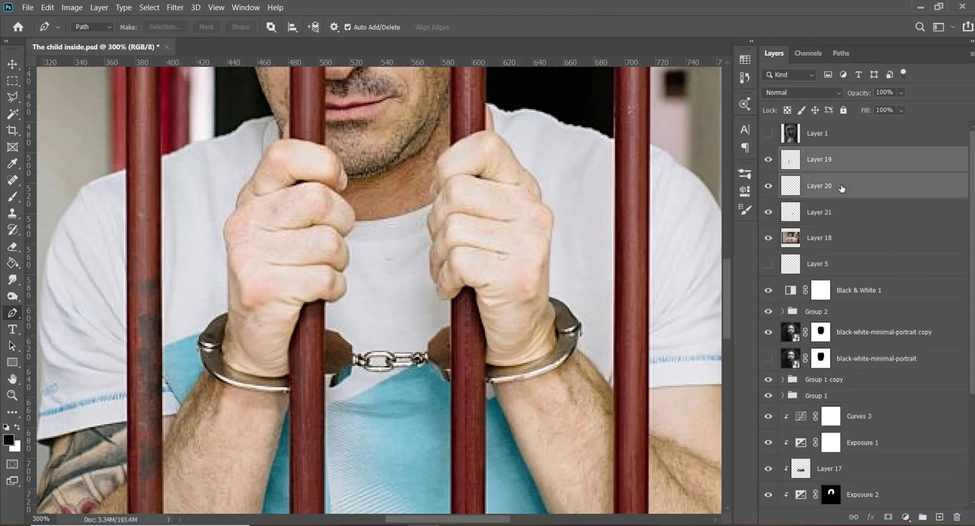
pyautogui.hotkey('ctrl', 'e')
pyautogui.press('v')
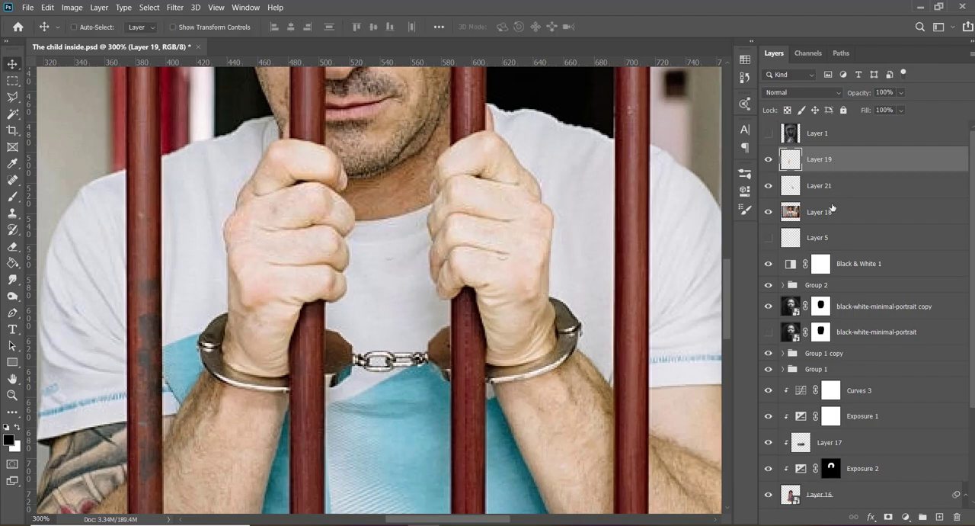
pyautogui.click(769, 212)
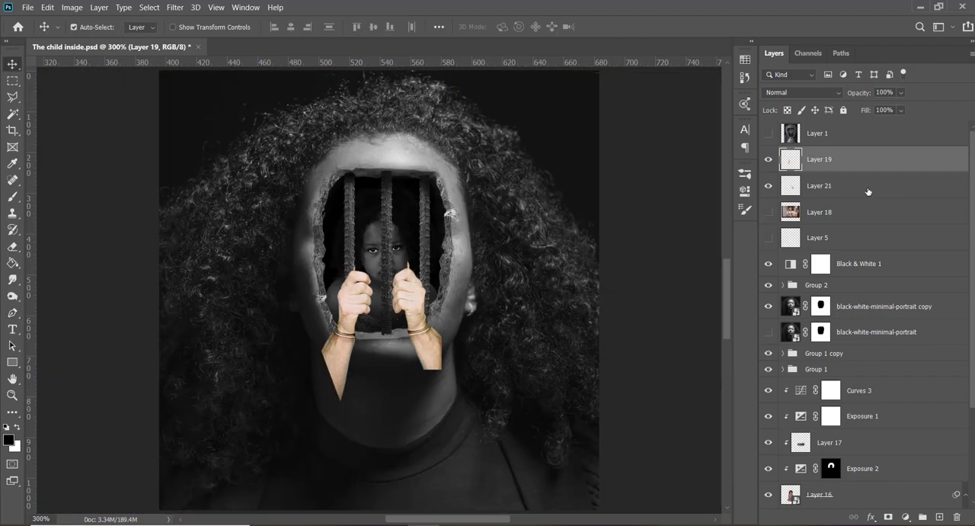
# - Convert the hand layers, Layer 19 and Layer 21, into separate smart objects
pyautogui.rightClick(873, 162)
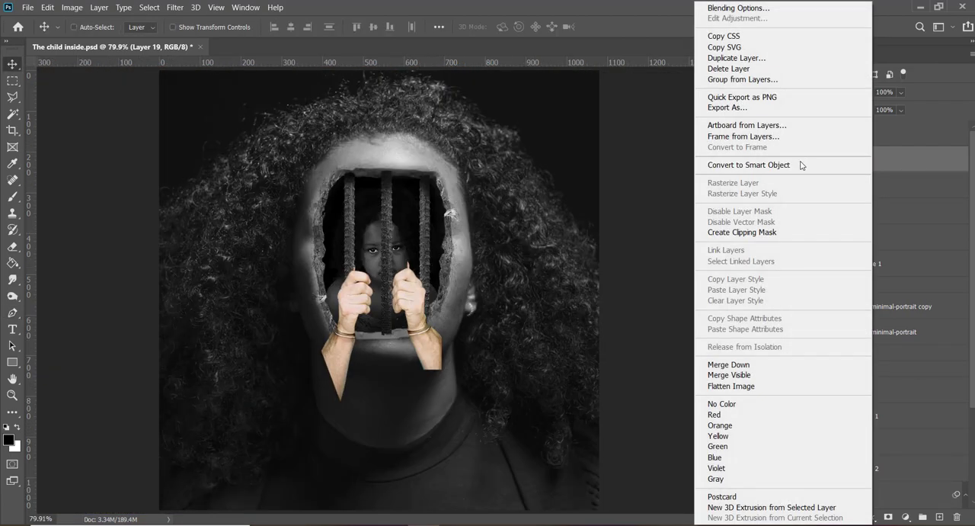
pyautogui.click(801, 165)
pyautogui.click(855, 190)
pyautogui.rightClick(855, 191)
pyautogui.click(813, 165)
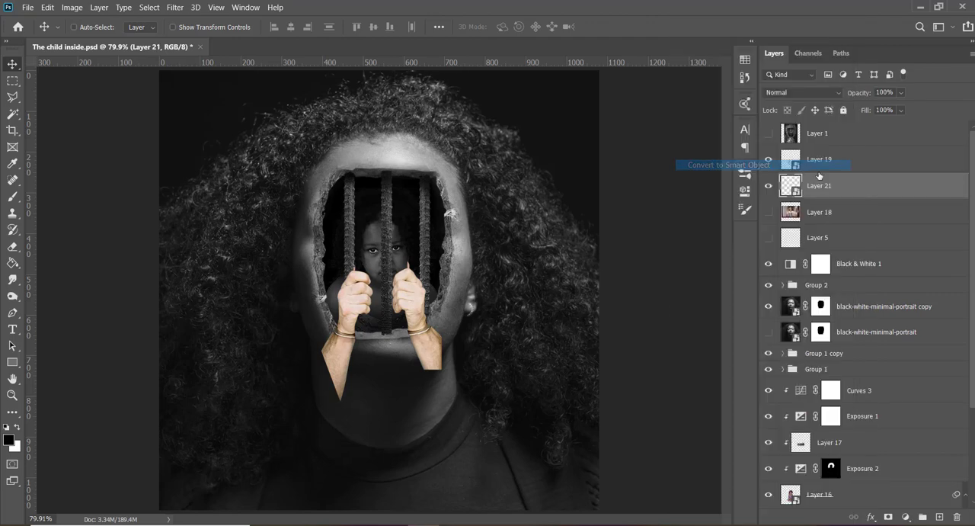
# - Move the Layer 21 hand onto the rightmost iron bar and scale it to 65.45%
pyautogui.keyDown('shift'); pyautogui.click(847, 193); pyautogui.keyUp('shift')
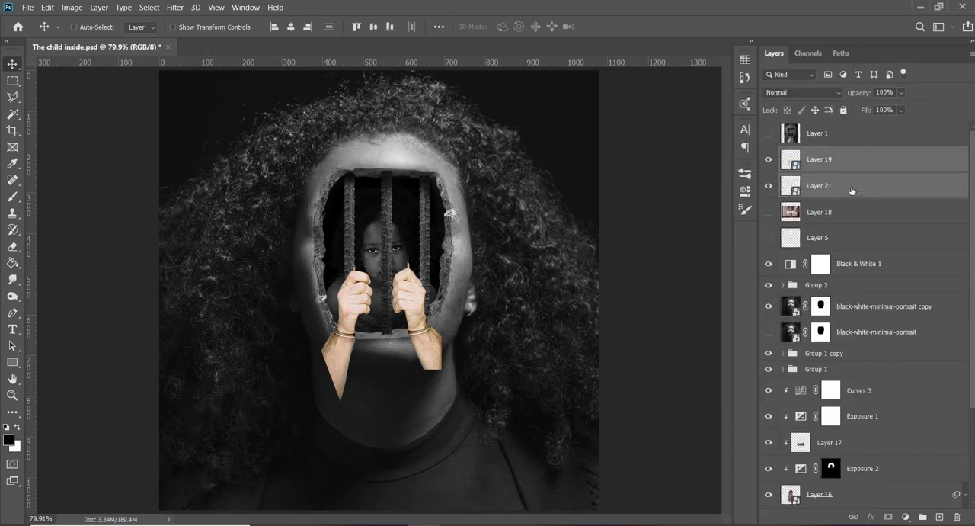
pyautogui.click(852, 191)
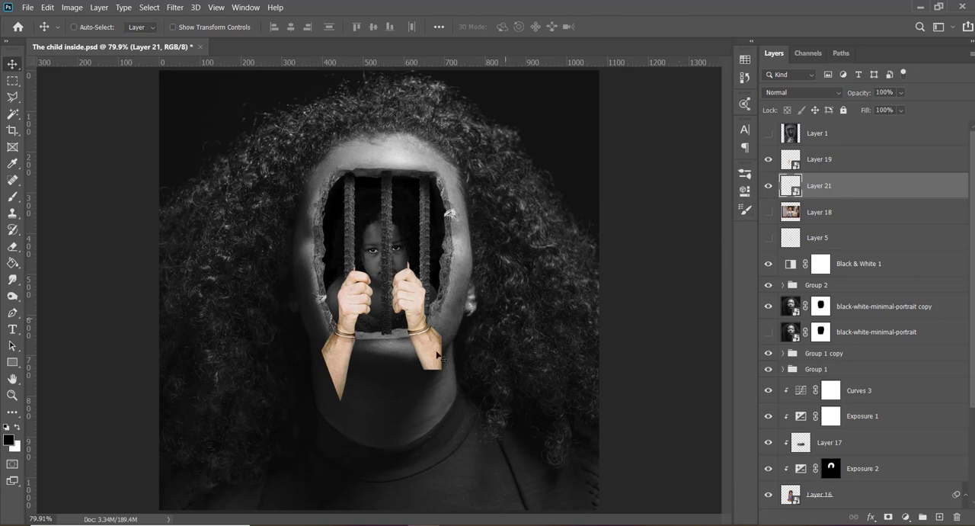
pyautogui.moveTo(352, 368); pyautogui.dragTo(381, 336)
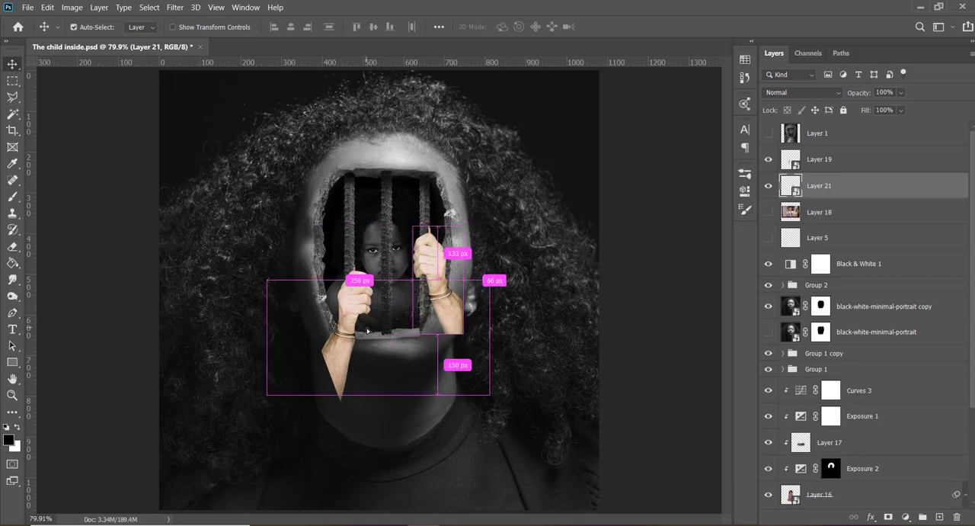
pyautogui.hotkey('ctrl', 't')
pyautogui.moveTo(463, 281); pyautogui.dragTo(435, 262)
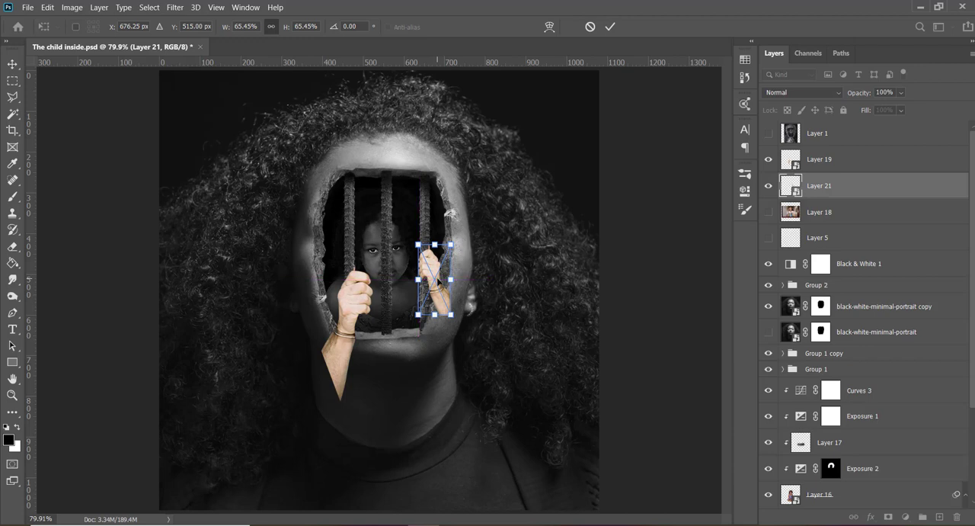
pyautogui.press('Return')
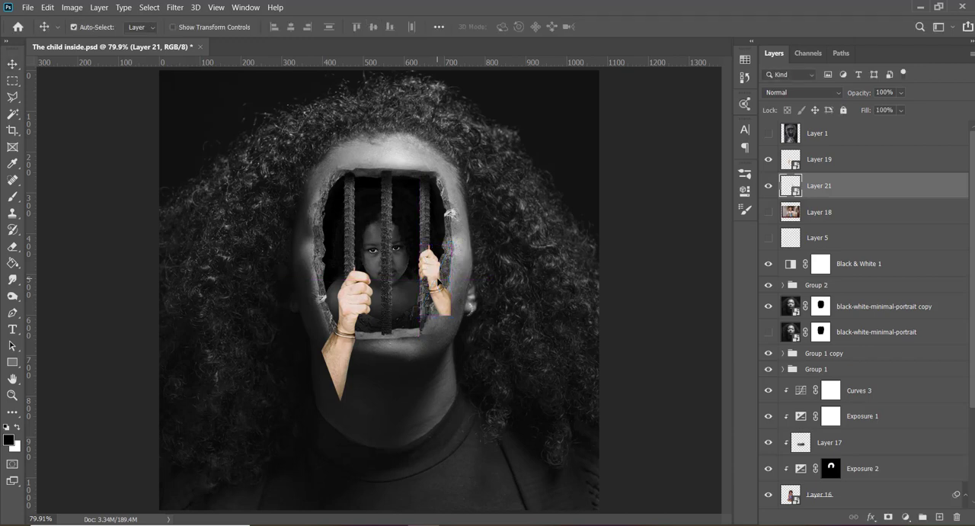
# - Enlarge the Layer 21 hand slightly and nudge it sideways to align its grip with the bar
pyautogui.hotkey('ctrl', 't')
pyautogui.moveTo(418, 313); pyautogui.dragTo(415, 320)
pyautogui.press('Return')
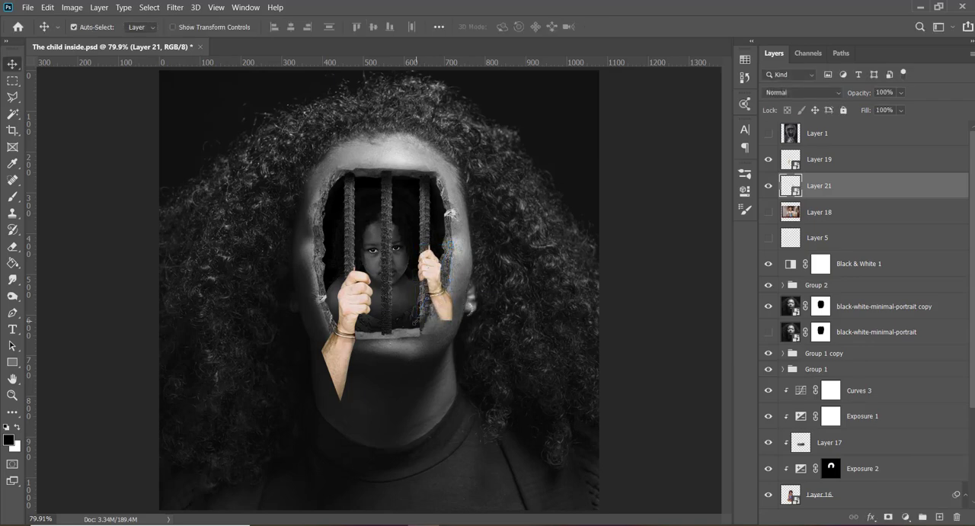
pyautogui.hotkey('ctrl', '+')
pyautogui.hotkey('ctrl', '+')
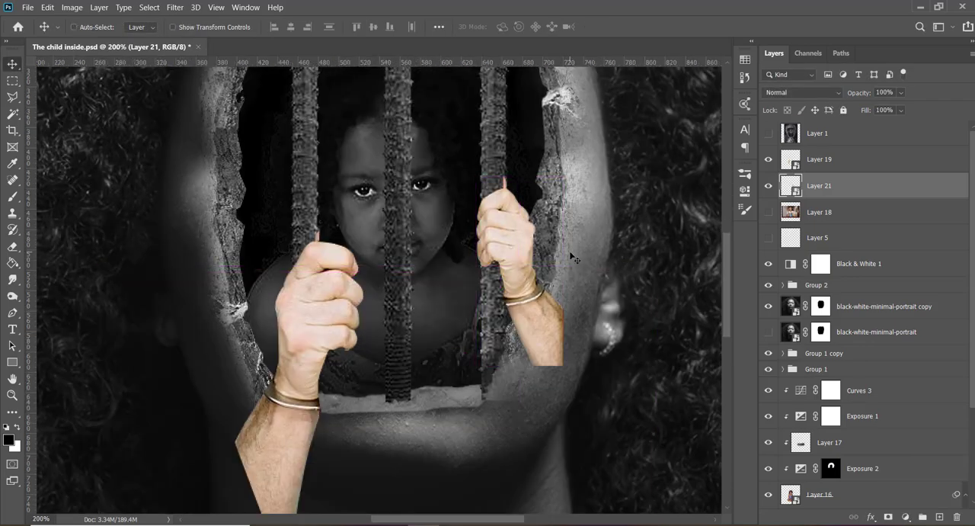
pyautogui.press('Right')
pyautogui.press('Right')
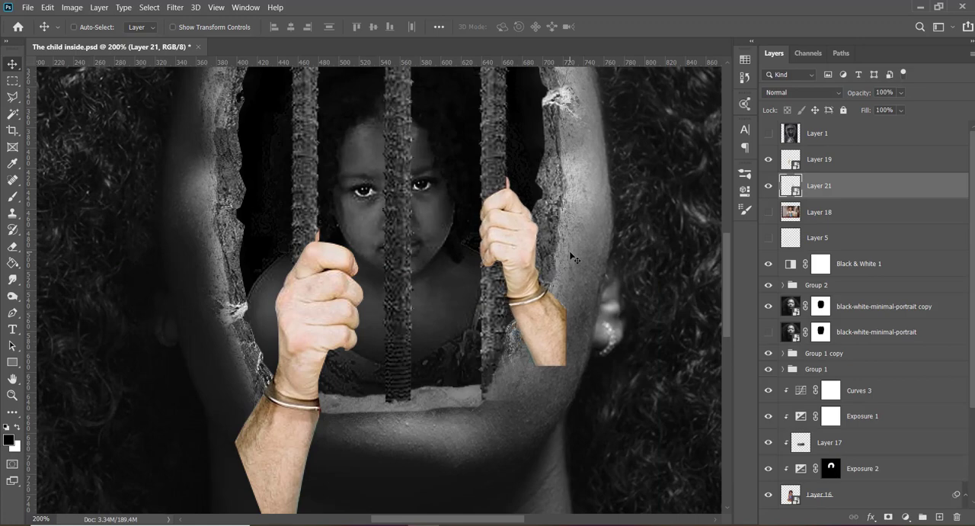
pyautogui.press('Left')
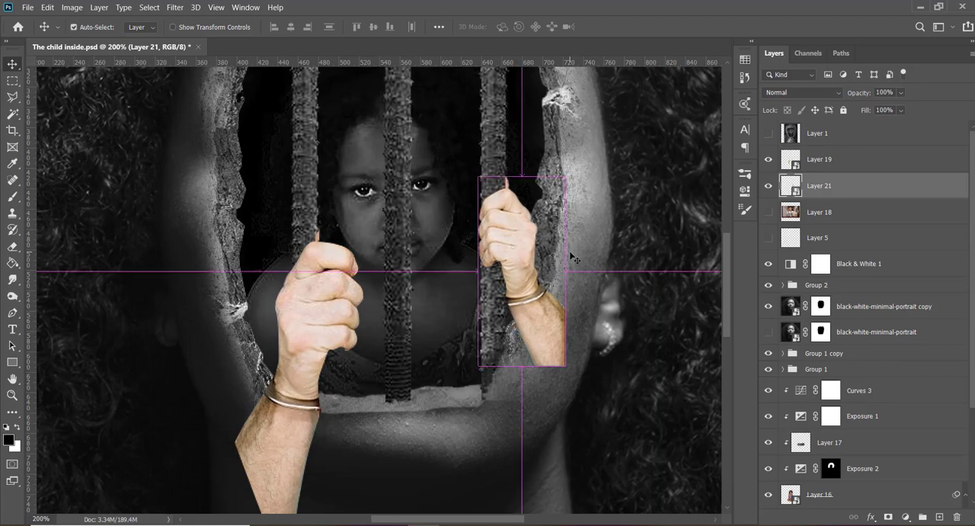
# - Enlarge the Layer 21 hand a little more and move it higher up the rightmost bar
pyautogui.hotkey('ctrl', 't')
pyautogui.moveTo(478, 366); pyautogui.dragTo(474, 370)
pyautogui.press('Return')
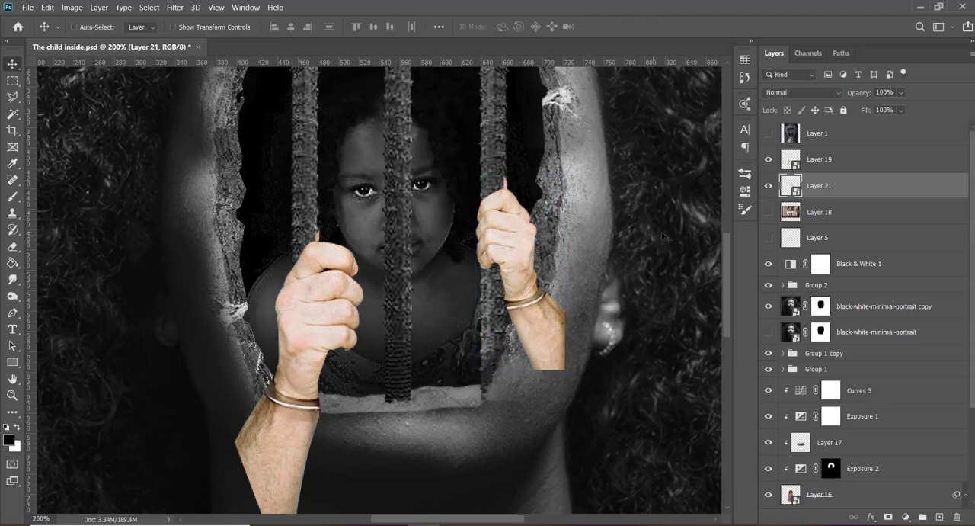
pyautogui.moveTo(726, 260); pyautogui.dragTo(727, 243)
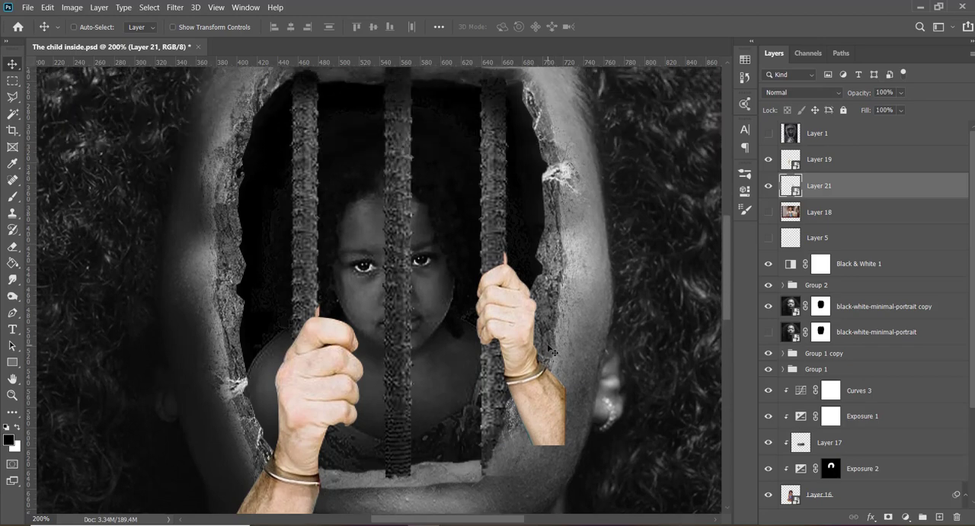
pyautogui.moveTo(554, 349); pyautogui.dragTo(547, 303)
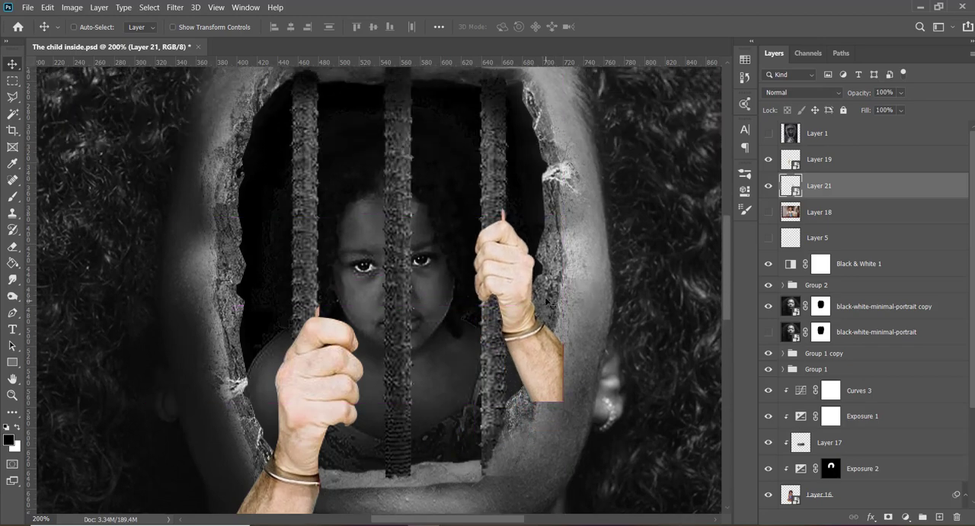
# - Scale the Layer 19 hand to 69.54%, place it gripping the leftmost bar, and nudge it slightly downward
pyautogui.click(846, 157)
pyautogui.hotkey('ctrl', 't')
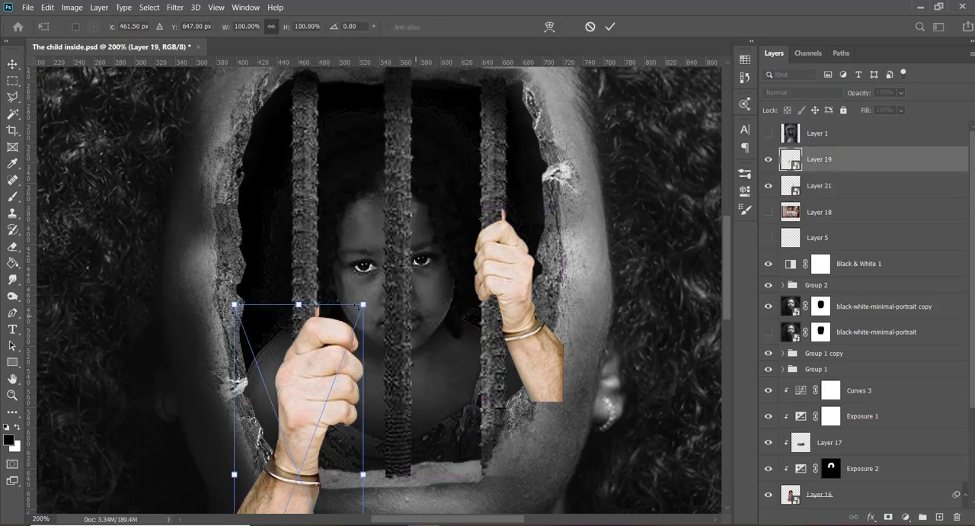
pyautogui.moveTo(366, 305); pyautogui.dragTo(324, 409)
pyautogui.moveTo(292, 463); pyautogui.dragTo(292, 314)
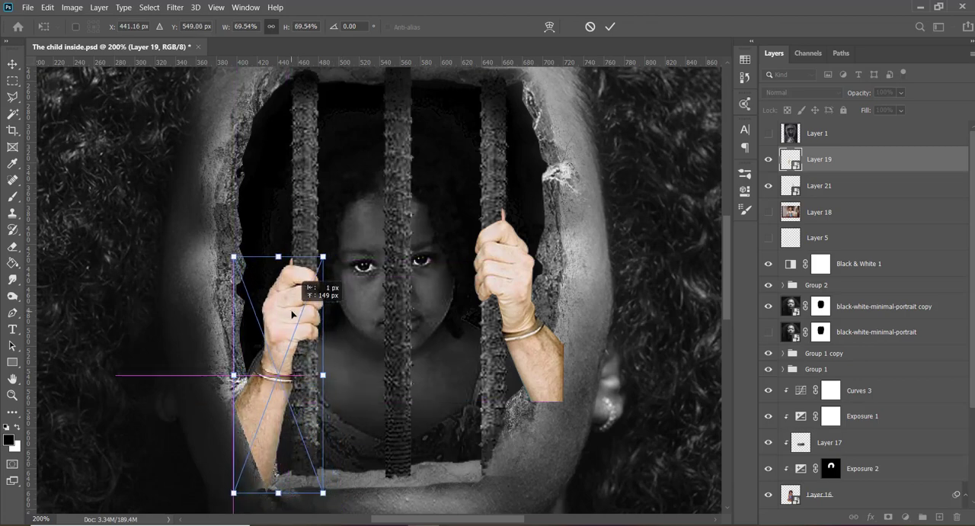
pyautogui.press('Return')
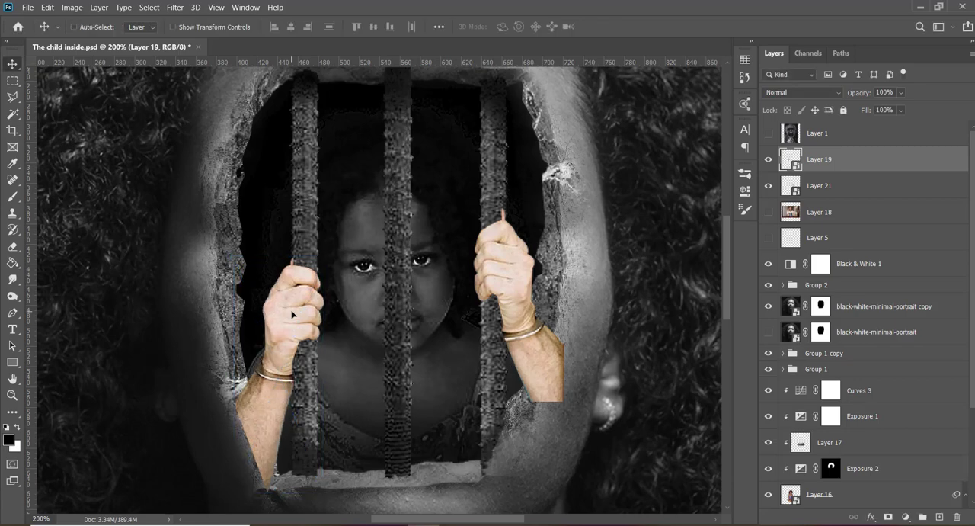
pyautogui.press('Down')
pyautogui.press('Down')
pyautogui.press('Down')
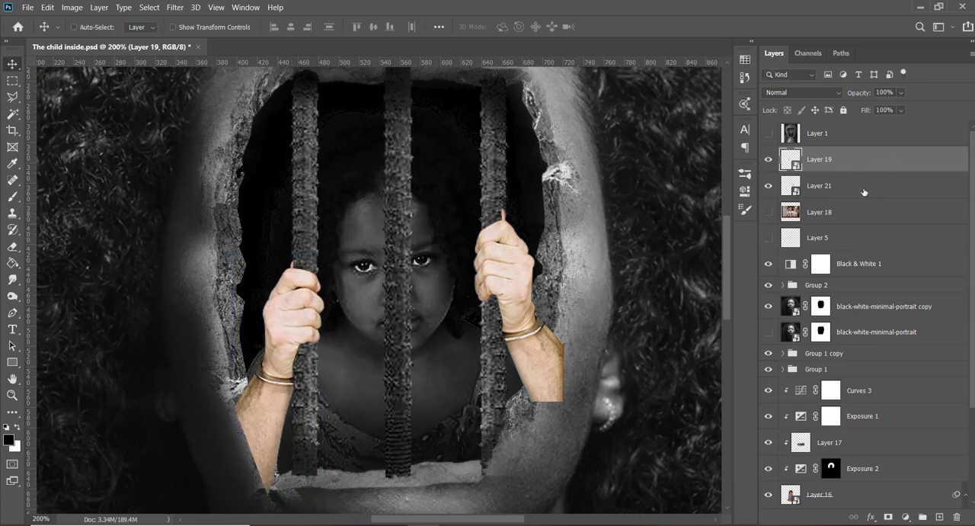
# - Group the Layer 19 and Layer 21 hands and move the group beneath the Black & White 1 adjustment
pyautogui.press('Delete')
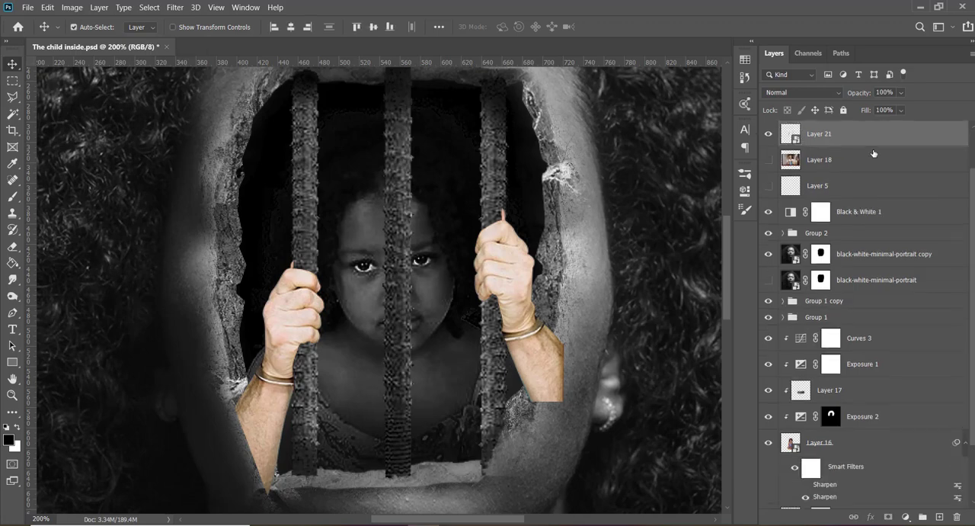
pyautogui.hotkey('ctrl', 'g')
pyautogui.moveTo(870, 127); pyautogui.dragTo(856, 207)
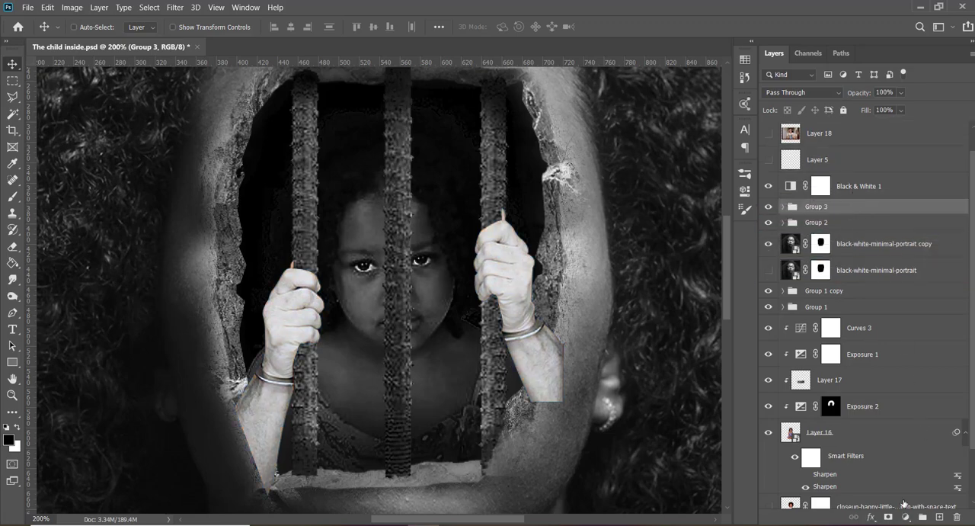
# - Add a layer mask to Group 3 and paint black over both forearms to hide them below the wrists
pyautogui.click(888, 519)
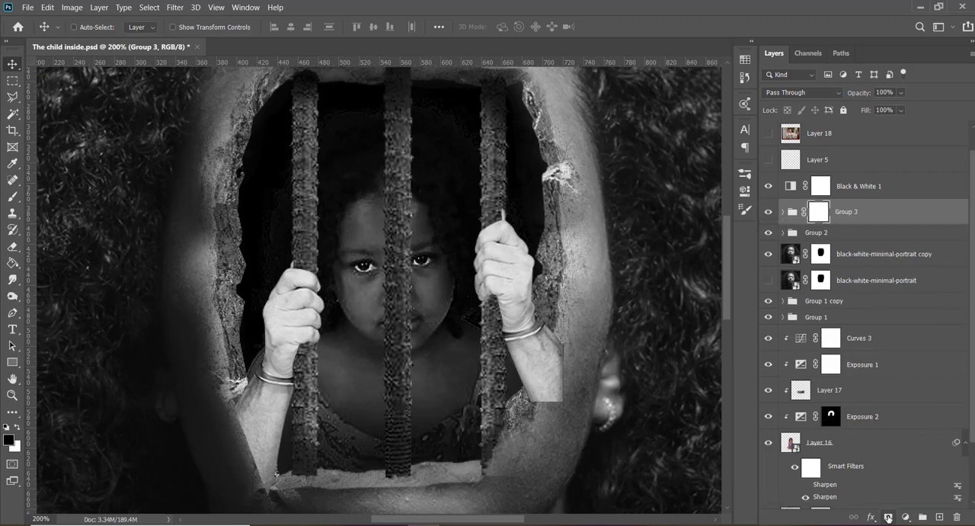
pyautogui.press('b')
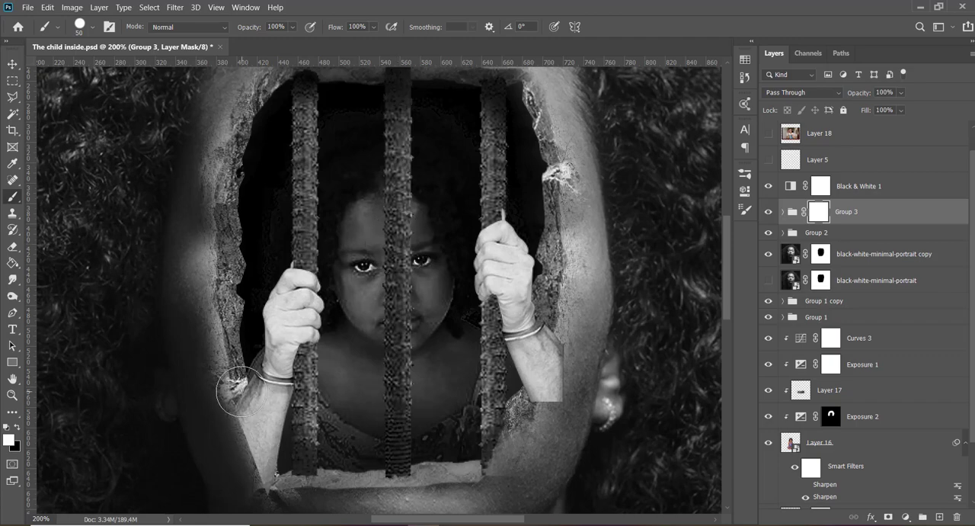
pyautogui.press('x')
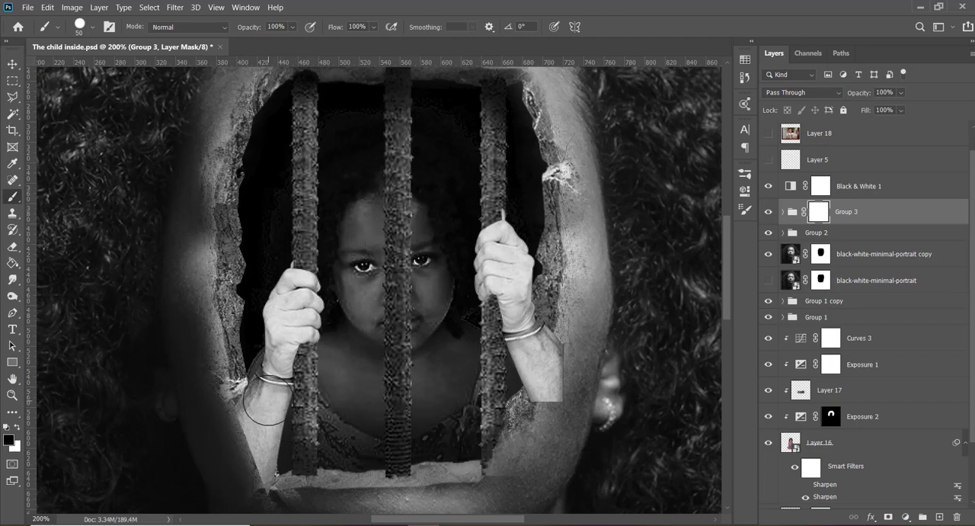
pyautogui.moveTo(245, 400)
pyautogui.mouseDown()
pyautogui.moveTo(296, 483)
pyautogui.moveTo(255, 450)
pyautogui.moveTo(227, 382)
pyautogui.moveTo(267, 382)
pyautogui.moveTo(289, 414)
pyautogui.moveTo(229, 376)
pyautogui.moveTo(333, 428)
pyautogui.mouseUp()
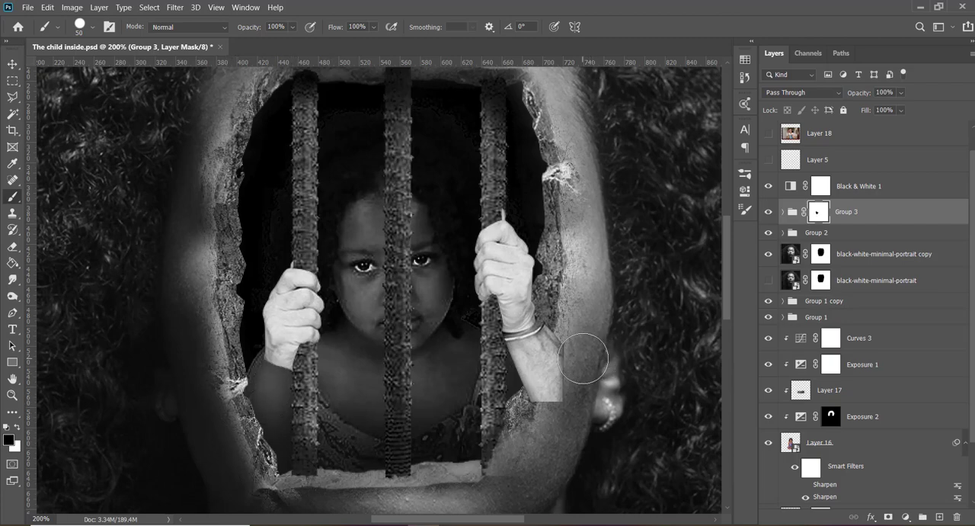
pyautogui.moveTo(583, 358)
pyautogui.mouseDown()
pyautogui.moveTo(535, 404)
pyautogui.moveTo(561, 358)
pyautogui.moveTo(548, 335)
pyautogui.moveTo(560, 321)
pyautogui.moveTo(557, 297)
pyautogui.moveTo(550, 335)
pyautogui.moveTo(518, 362)
pyautogui.moveTo(553, 376)
pyautogui.mouseUp()
pyautogui.press('v')
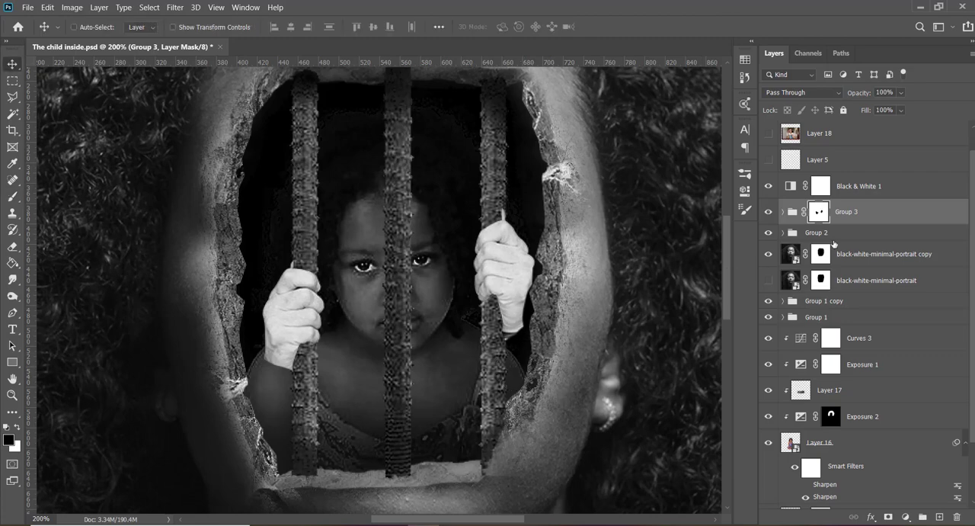
# - Duplicate Group 3, move the copy beneath Group 1, and delete the copy's layer mask
pyautogui.hotkey('ctrl', 'j')
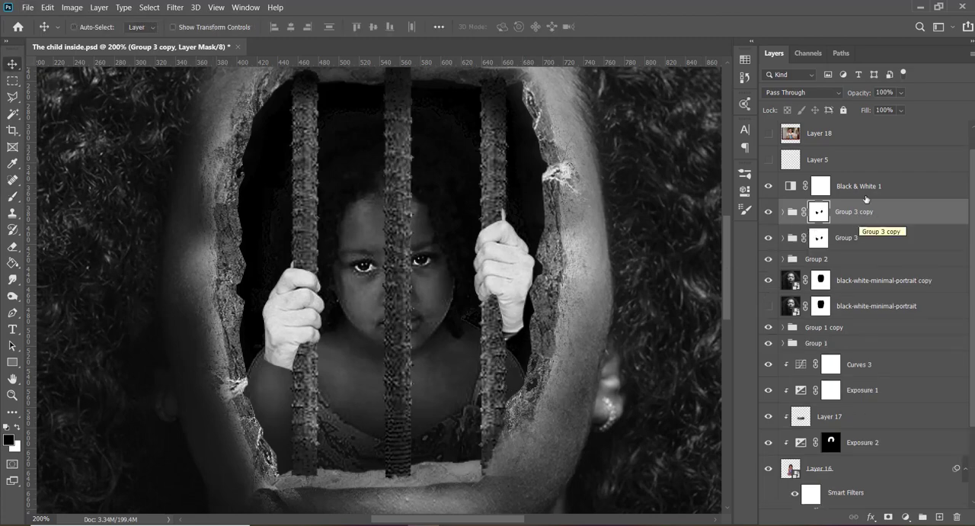
pyautogui.moveTo(876, 210); pyautogui.dragTo(855, 248)
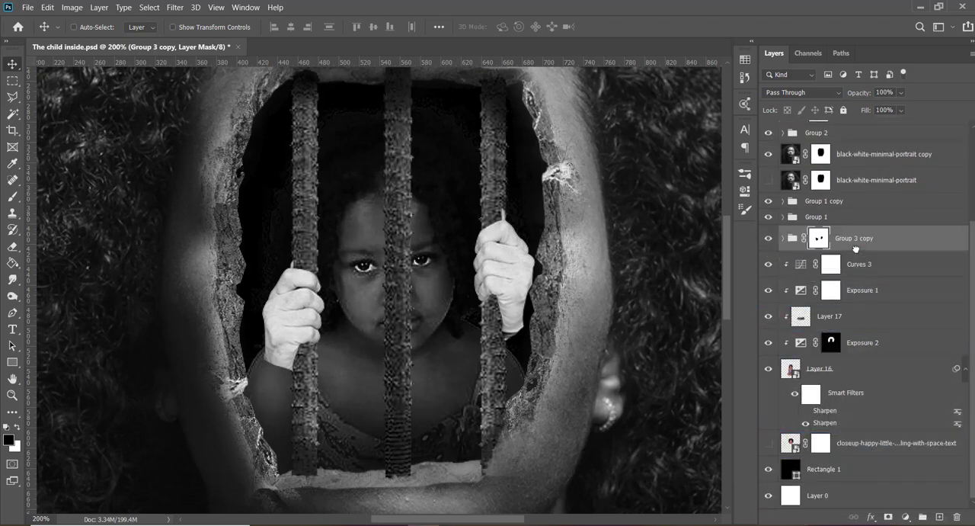
pyautogui.rightClick(819, 239)
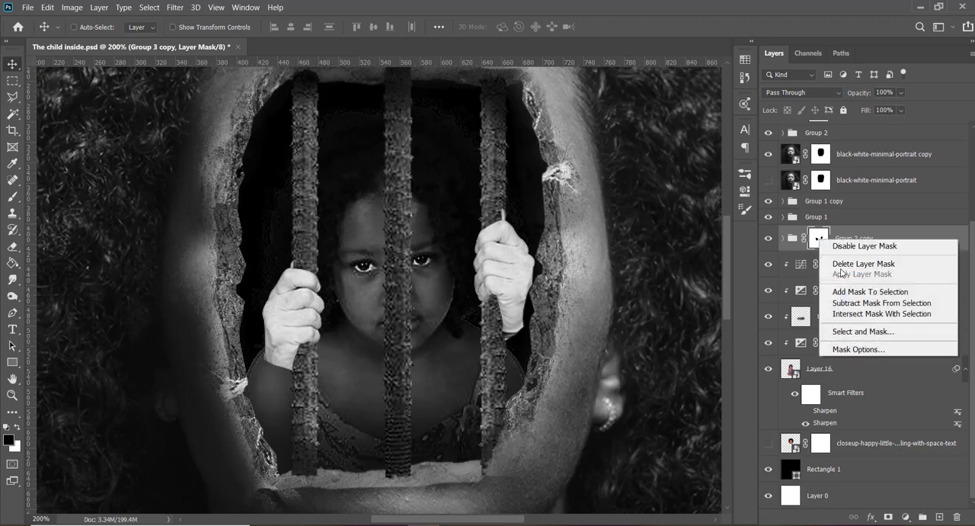
pyautogui.click(842, 264)
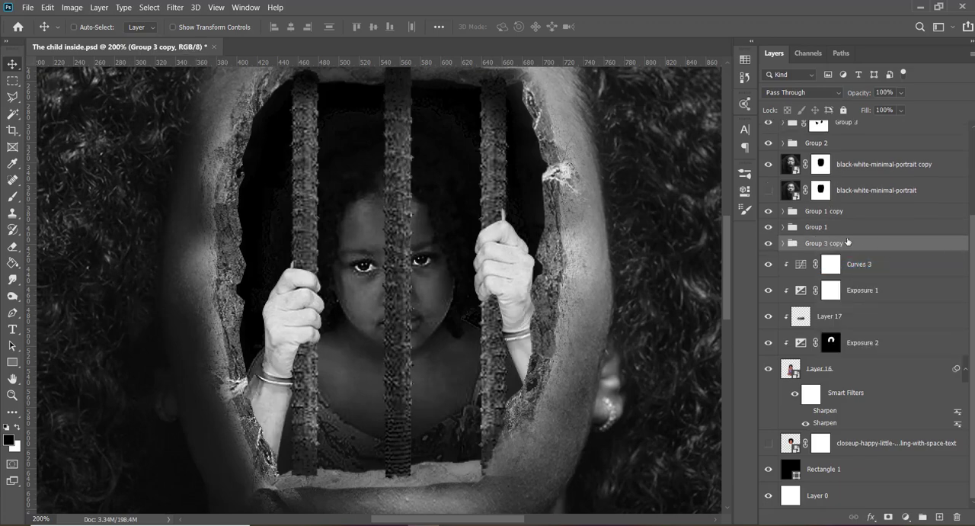
# - Add a new layer clipped to Group 3 copy and paint soft black shadows over both forearms near the hole's edges
pyautogui.click(939, 516)
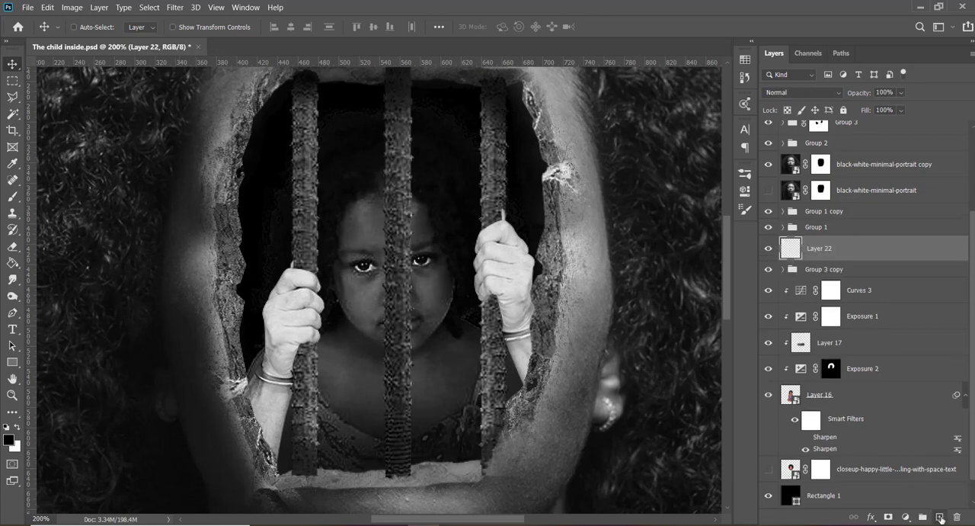
pyautogui.keyDown('alt'); pyautogui.click(833, 259); pyautogui.keyUp('alt')
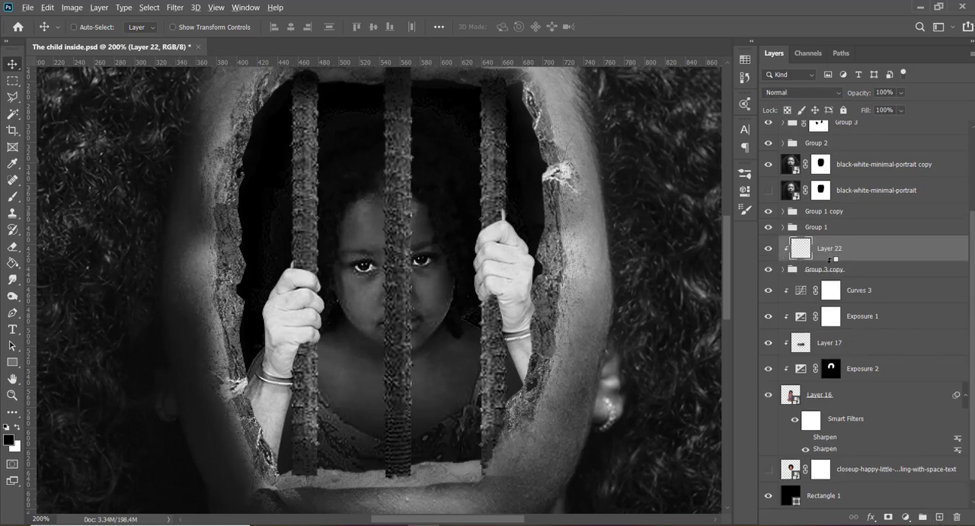
pyautogui.press('b')
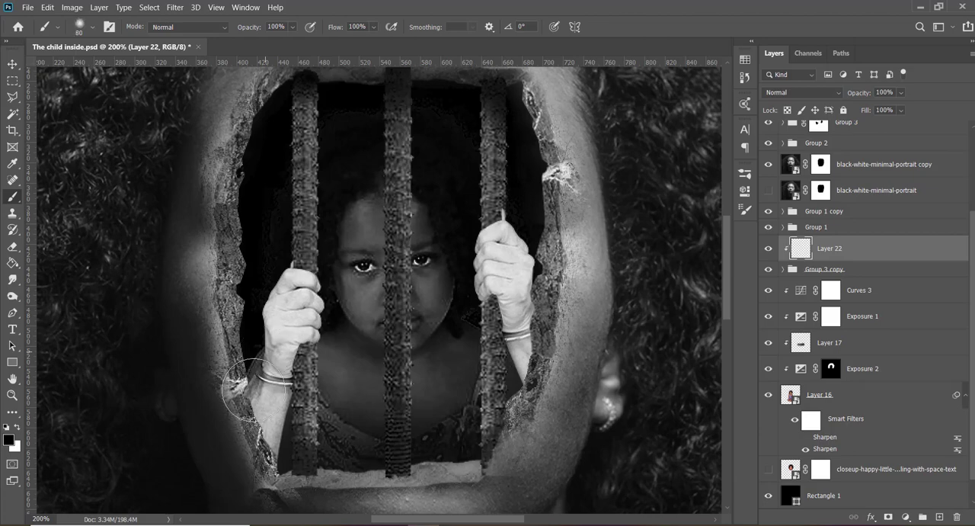
pyautogui.moveTo(243, 417)
pyautogui.mouseDown()
pyautogui.moveTo(255, 461)
pyautogui.moveTo(246, 468)
pyautogui.moveTo(214, 396)
pyautogui.mouseUp()
pyautogui.moveTo(579, 446)
pyautogui.mouseDown()
pyautogui.moveTo(553, 355)
pyautogui.moveTo(552, 316)
pyautogui.moveTo(569, 280)
pyautogui.mouseUp()
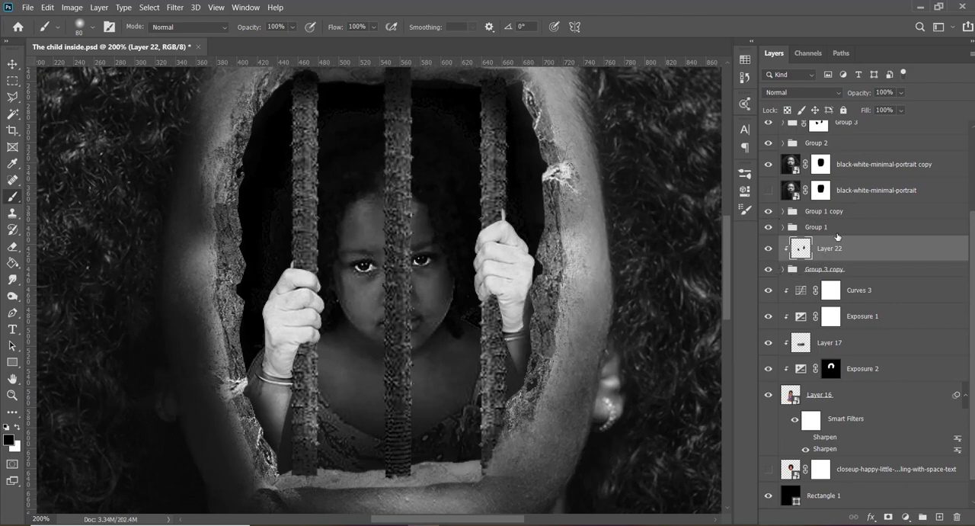
# - Touch up the Group 3 mask in black along the wrist of the hand on the rightmost bar, undoing unwanted strokes
pyautogui.scroll(3, 819, 244)
pyautogui.click(817, 235)
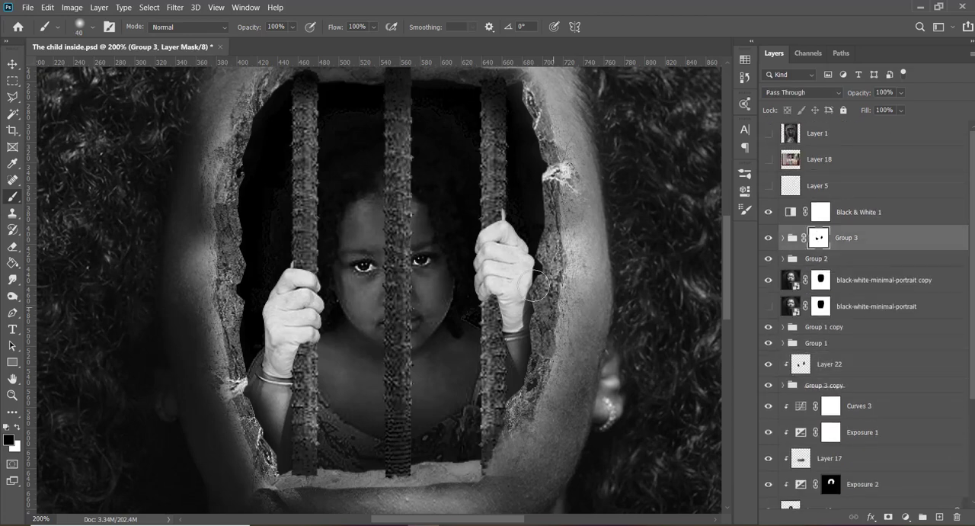
pyautogui.moveTo(531, 283)
pyautogui.mouseDown()
pyautogui.moveTo(534, 302)
pyautogui.moveTo(519, 325)
pyautogui.moveTo(542, 273)
pyautogui.mouseUp()
pyautogui.hotkey('ctrl', 'z')
pyautogui.moveTo(523, 326); pyautogui.dragTo(521, 327)
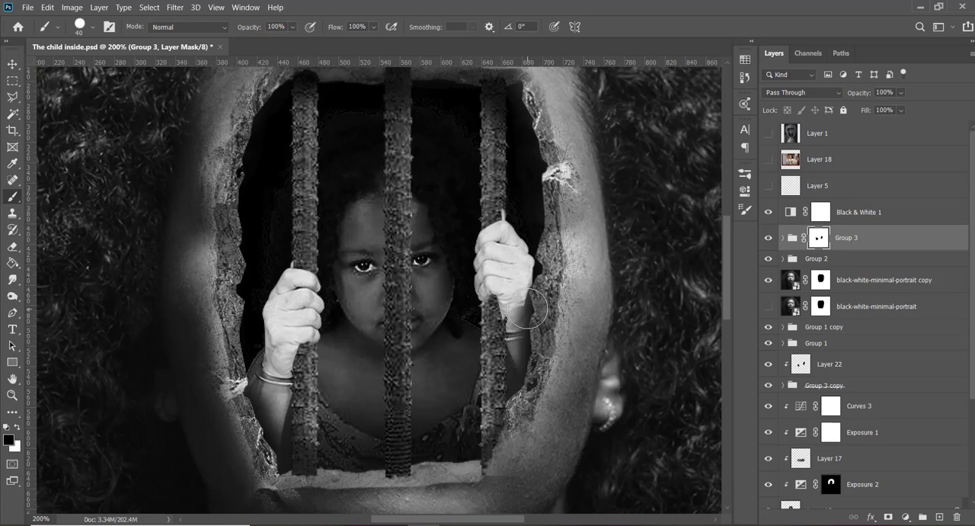
pyautogui.hotkey('ctrl', 'z')
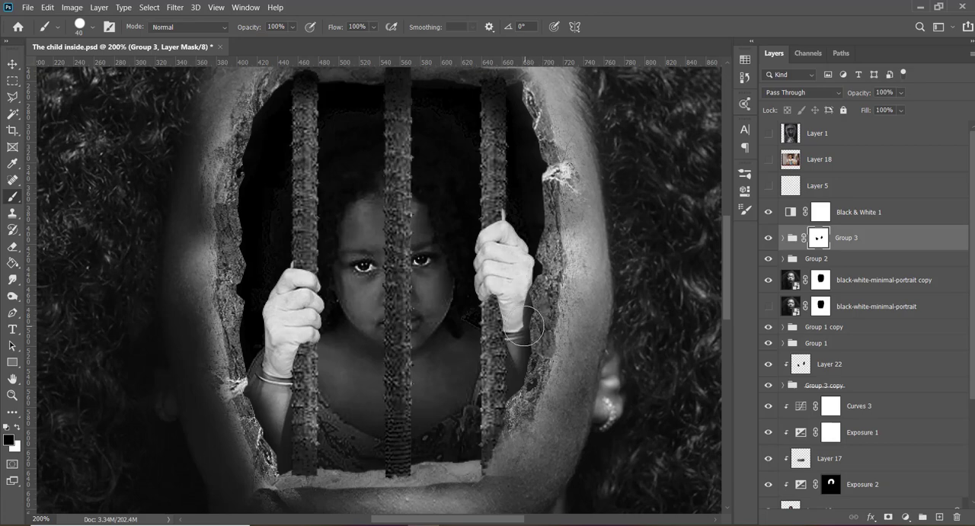
pyautogui.click(526, 326)
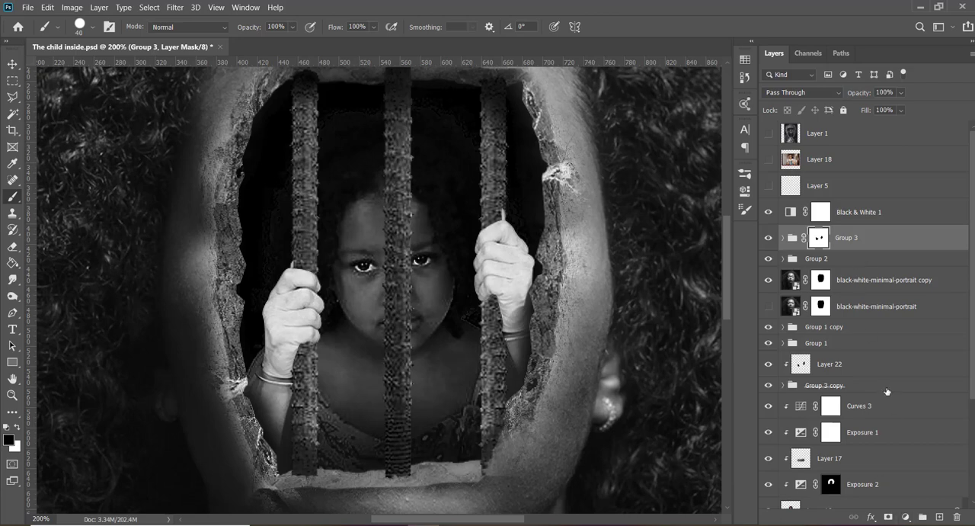
# - Duplicate the Layer 22 shadow layer above Group 3 and clip the copy to that group
pyautogui.scroll(-4, 886, 391)
pyautogui.scroll(3, 866, 391)
pyautogui.moveTo(854, 356); pyautogui.dragTo(834, 221)
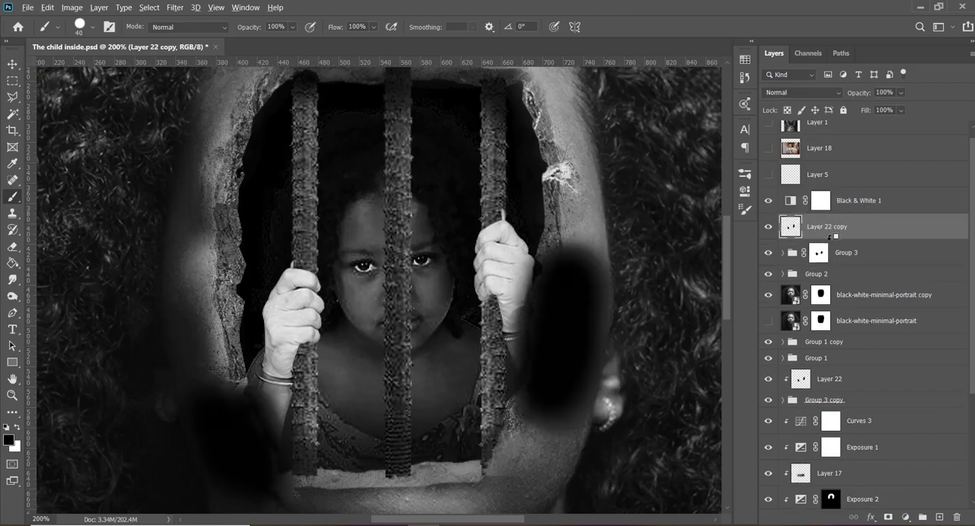
pyautogui.keyDown('alt'); pyautogui.click(833, 237); pyautogui.keyUp('alt')
pyautogui.press('v')
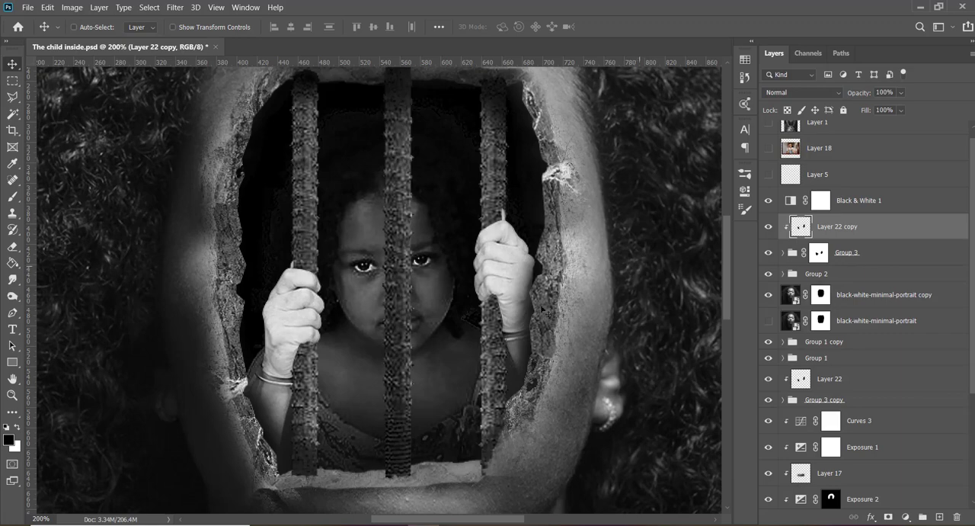
# - Open the contents of the Layer 21 smart object and add an Exposure adjustment clipped to the hand
pyautogui.keyDown('ctrl'); pyautogui.click(507, 281); pyautogui.keyUp('ctrl')
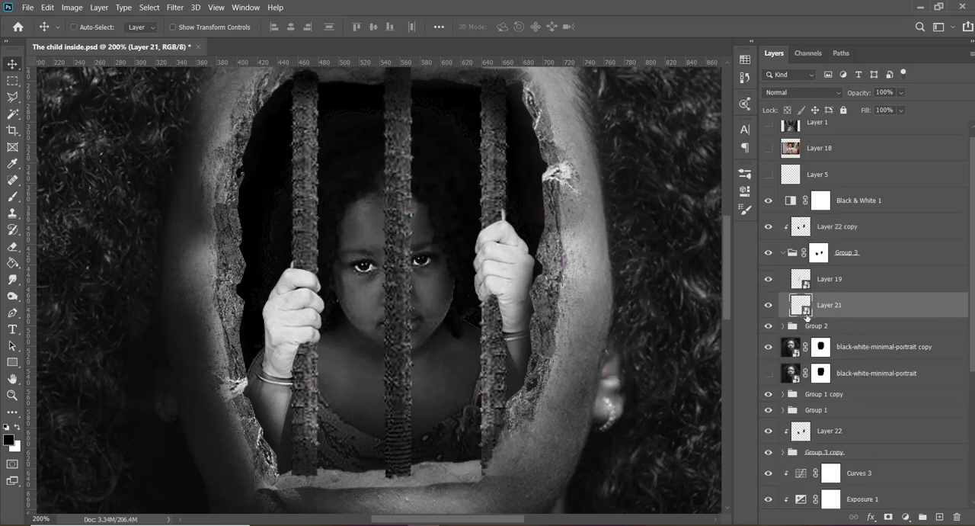
pyautogui.doubleClick(806, 313)
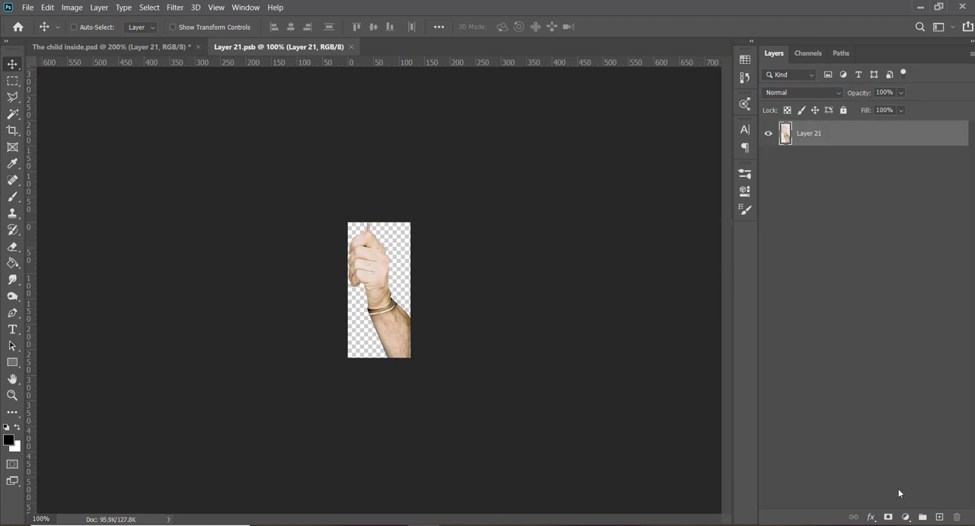
pyautogui.click(905, 517)
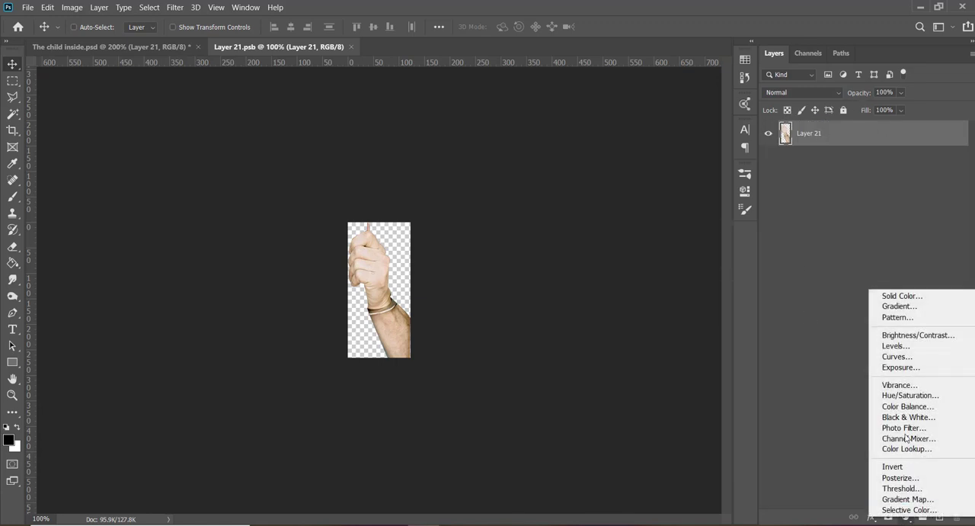
pyautogui.click(900, 367)
pyautogui.moveTo(658, 216); pyautogui.dragTo(652, 213)
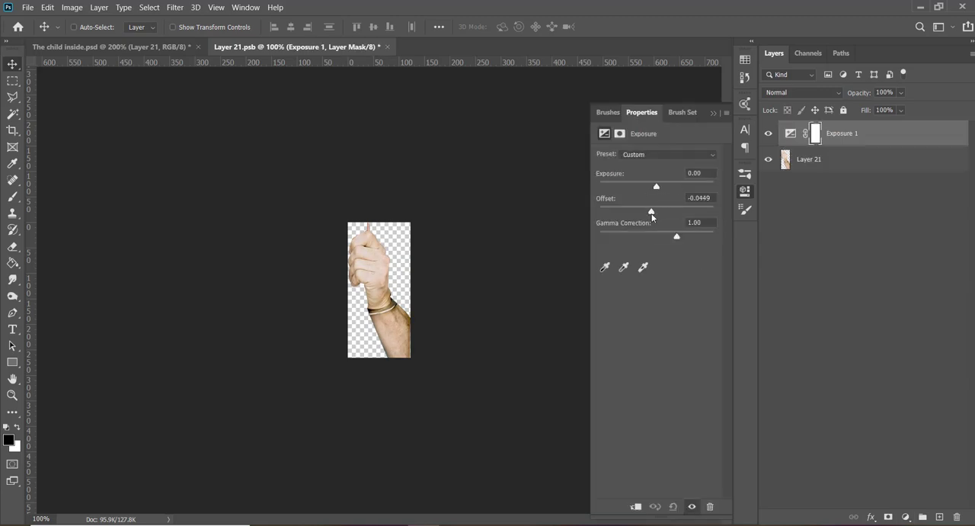
pyautogui.click(635, 505)
# - Set the adjustment to Exposure -0.30, Offset -0.0449 and Gamma Correction 0.56, save the smart object, and return to The child inside.psd
pyautogui.moveTo(656, 183); pyautogui.dragTo(703, 238)
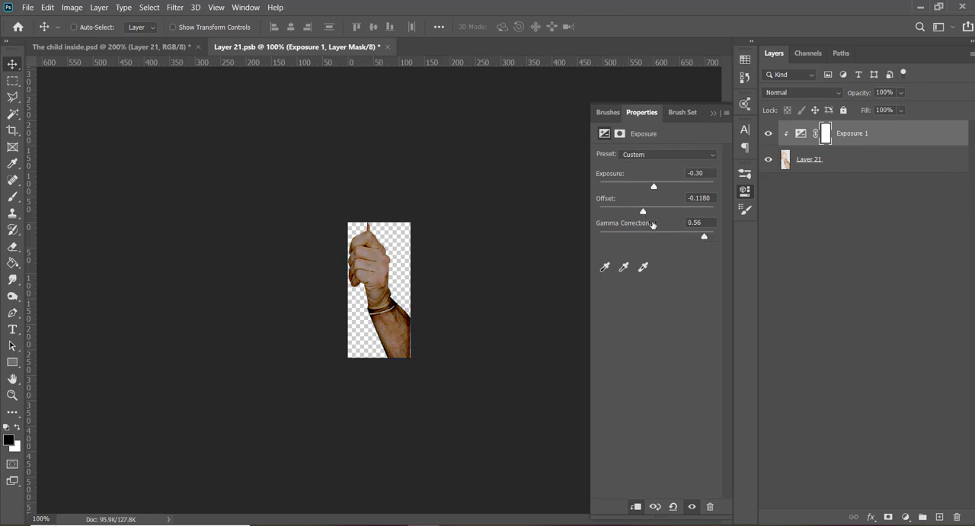
pyautogui.moveTo(644, 212)
pyautogui.mouseDown()
pyautogui.moveTo(663, 212)
pyautogui.moveTo(651, 213)
pyautogui.mouseUp()
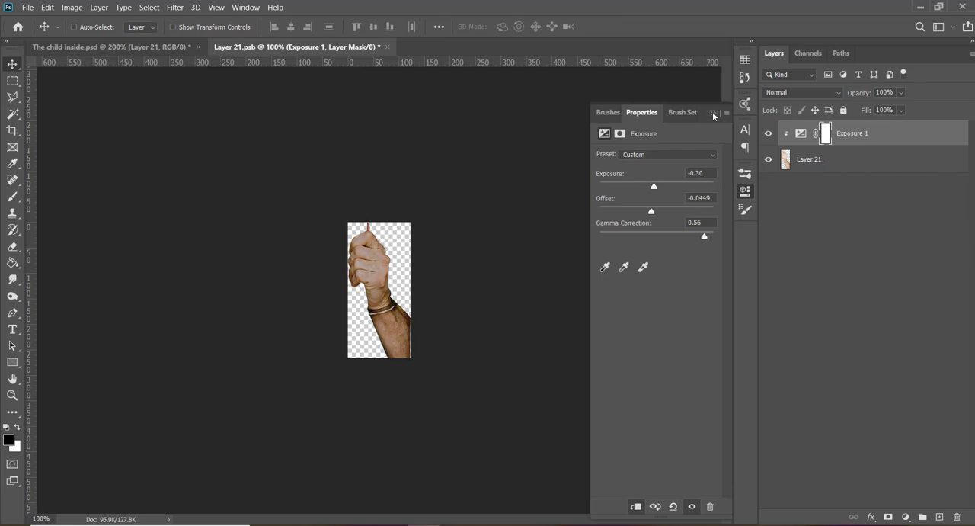
pyautogui.click(714, 113)
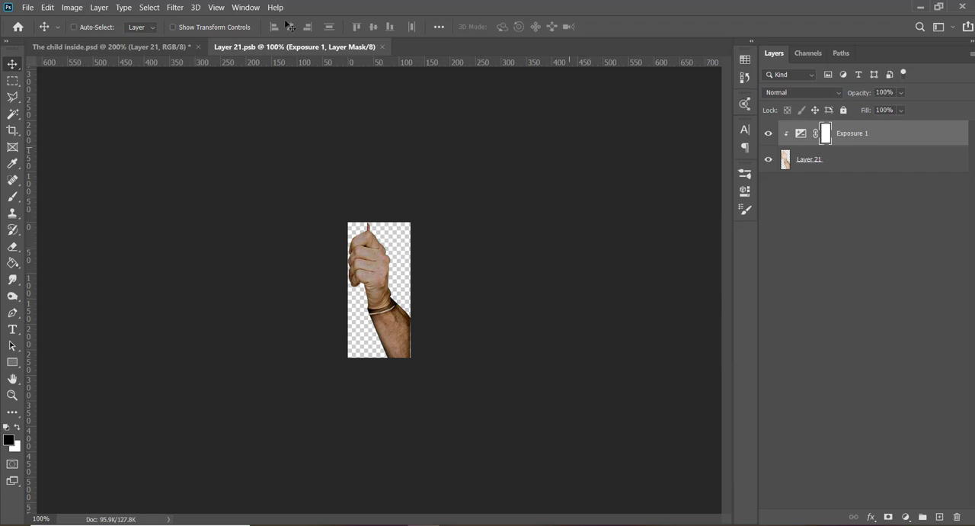
pyautogui.click(152, 49)
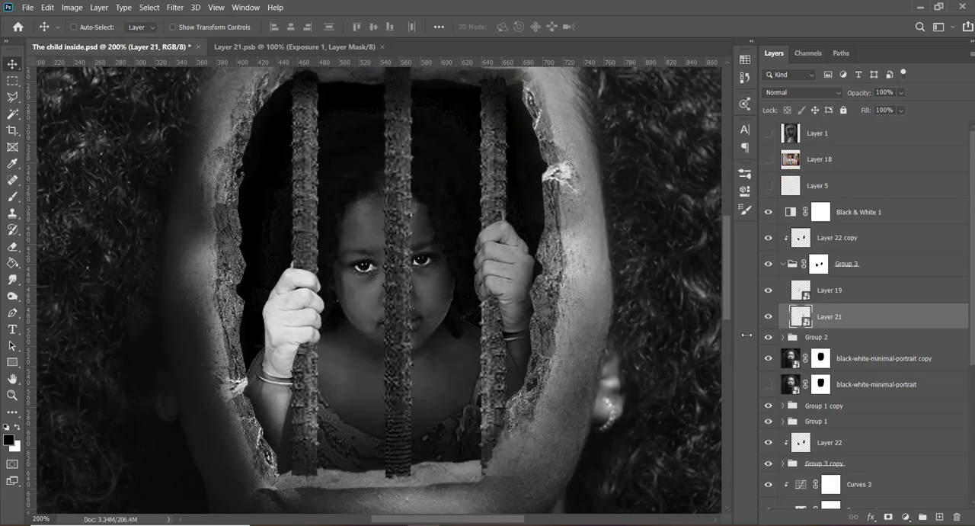
# - Reopen the Layer 21 smart object and sample the forearm's brown (6d4b2a) as the foreground color
pyautogui.doubleClick(805, 324)
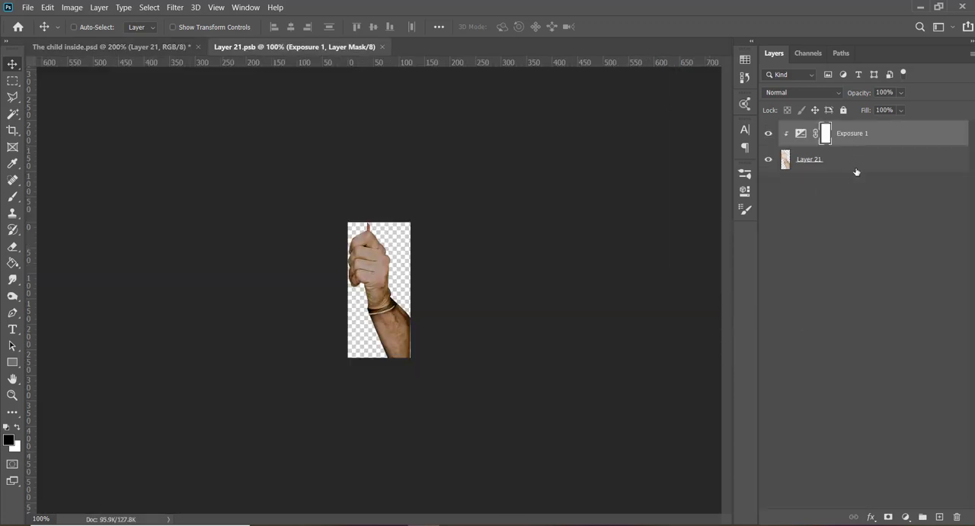
pyautogui.click(856, 162)
pyautogui.click(9, 440)
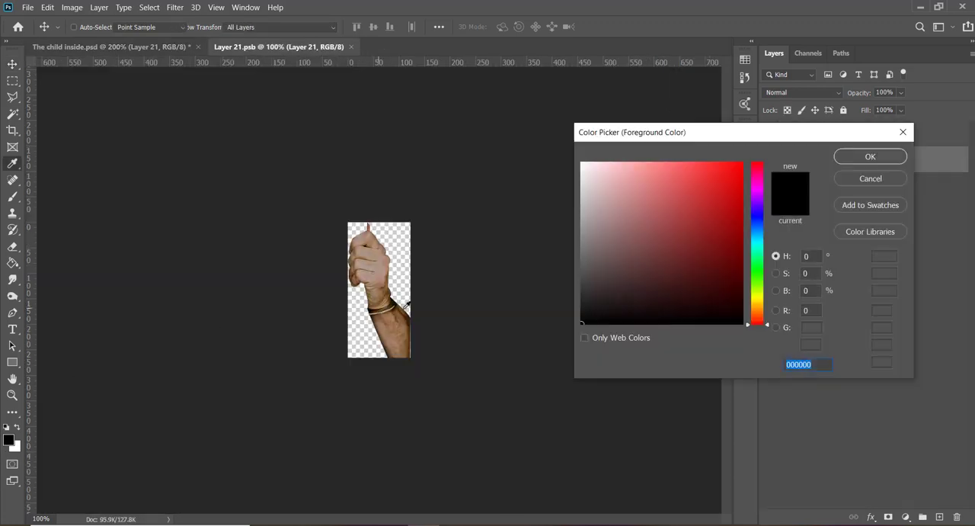
pyautogui.click(406, 312)
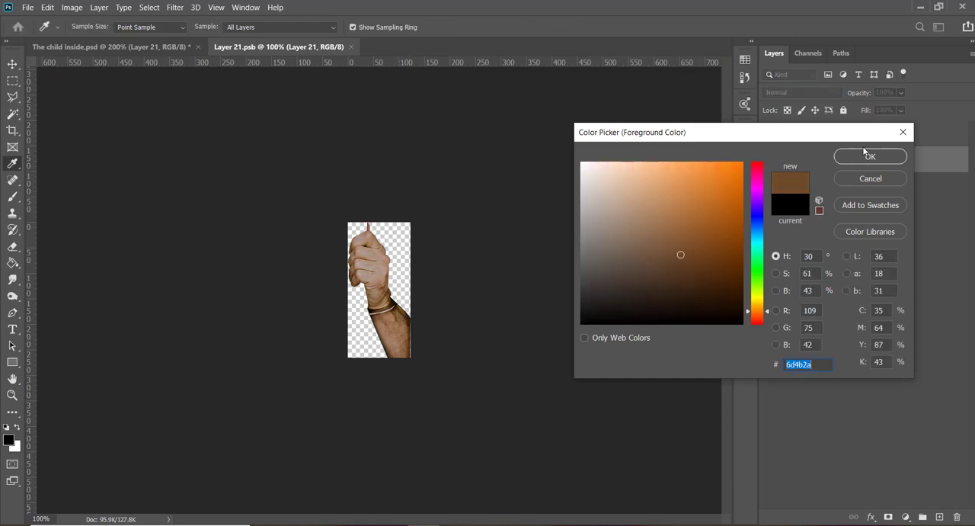
pyautogui.click(867, 157)
pyautogui.click(876, 143)
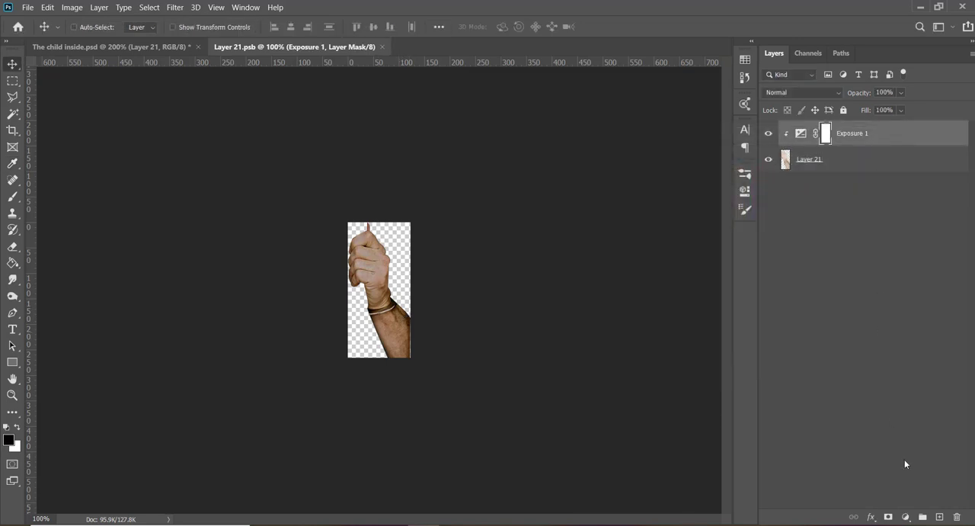
# - Add a new layer clipped directly above the Layer 21 hand and fill it with the sampled brown
pyautogui.click(861, 156)
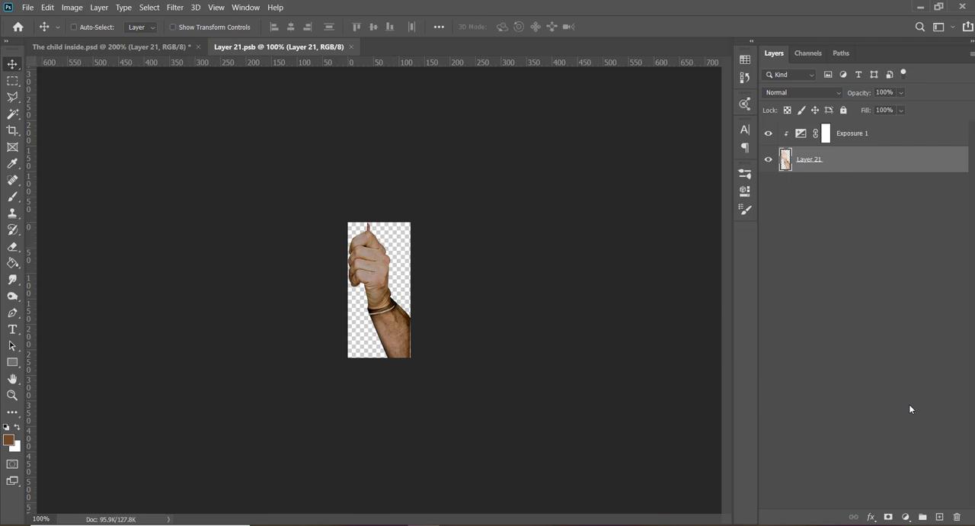
pyautogui.click(938, 516)
pyautogui.hotkey('alt', 'BackSpace')
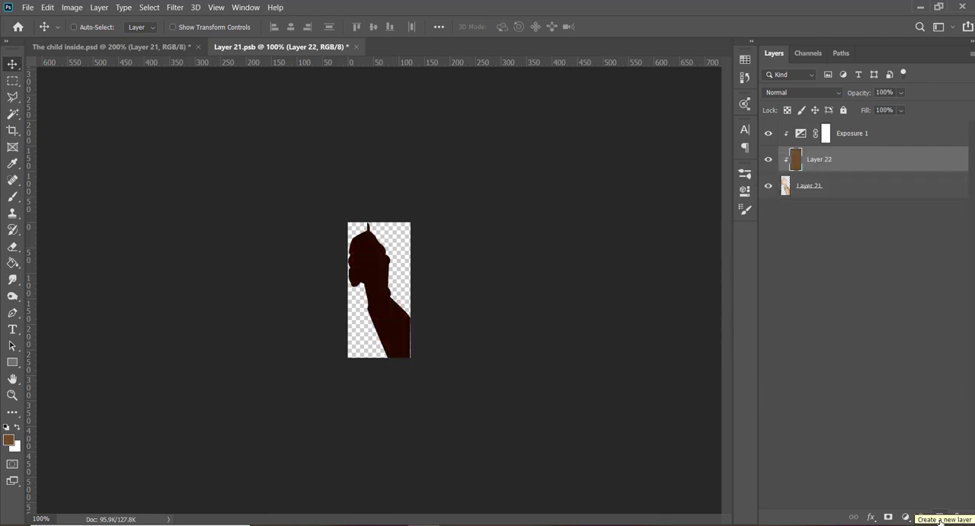
# - Set the brown fill layer's blend mode to Soft Light, save the smart object, and return to The child inside.psd
pyautogui.click(793, 94)
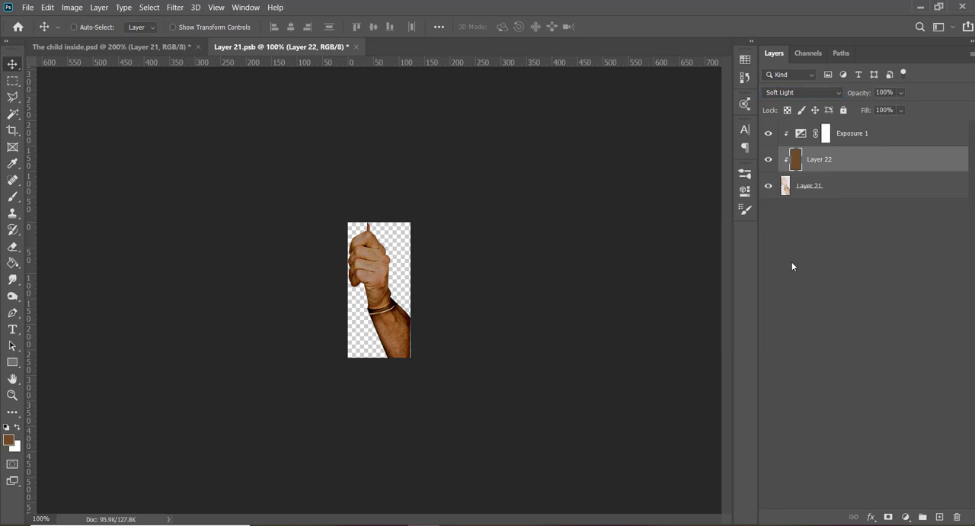
pyautogui.hotkey('ctrl', 's')
pyautogui.click(117, 49)
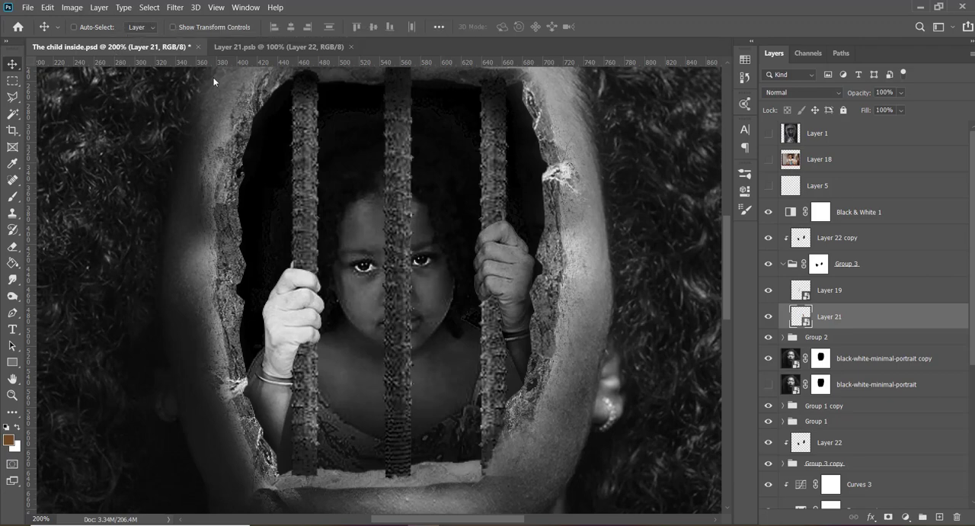
# - Open the Layer 19 smart object and copy the brown fill and Exposure adjustment into it from Layer 21.psb
pyautogui.doubleClick(802, 292)
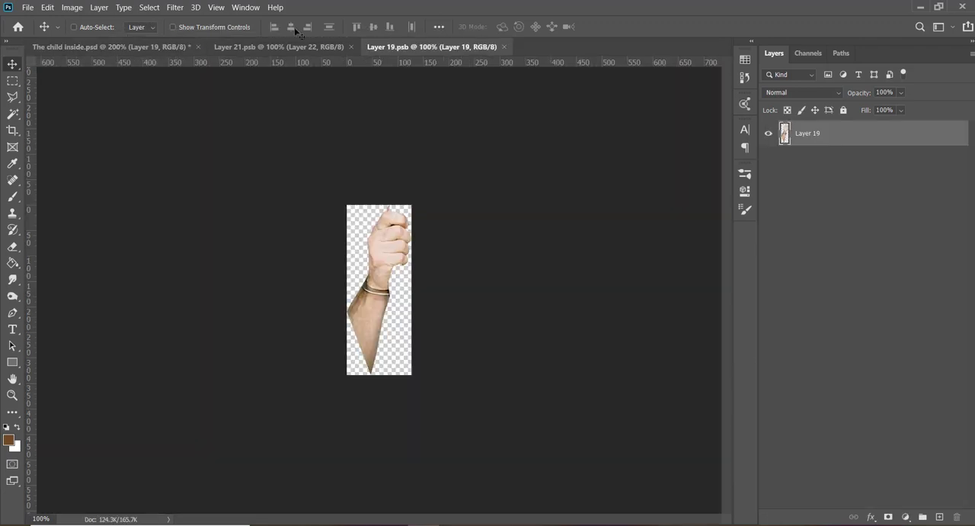
pyautogui.click(251, 46)
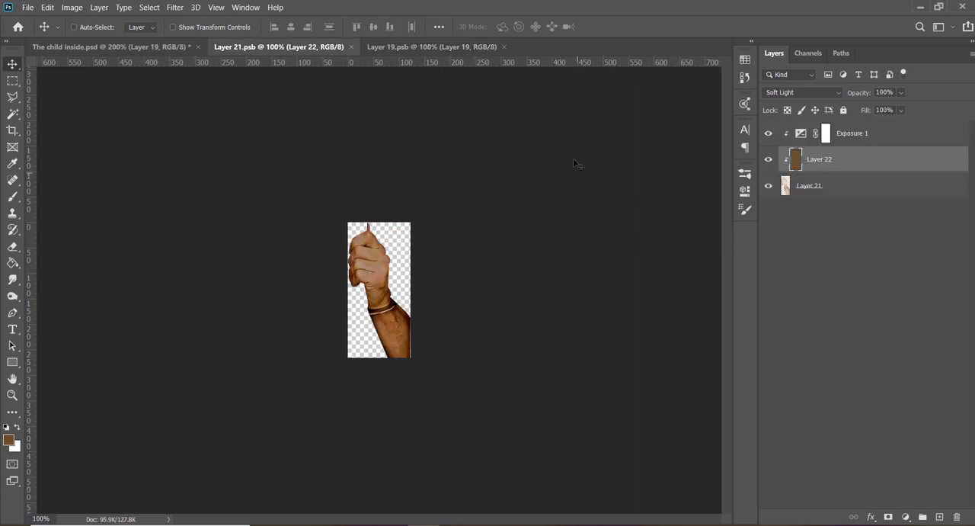
pyautogui.keyDown('shift'); pyautogui.click(910, 135); pyautogui.keyUp('shift')
pyautogui.moveTo(397, 152); pyautogui.dragTo(384, 260)
# - Stretch the copied brown fill downward to cover the full height of the Layer 19 canvas
pyautogui.hotkey('ctrl', 't')
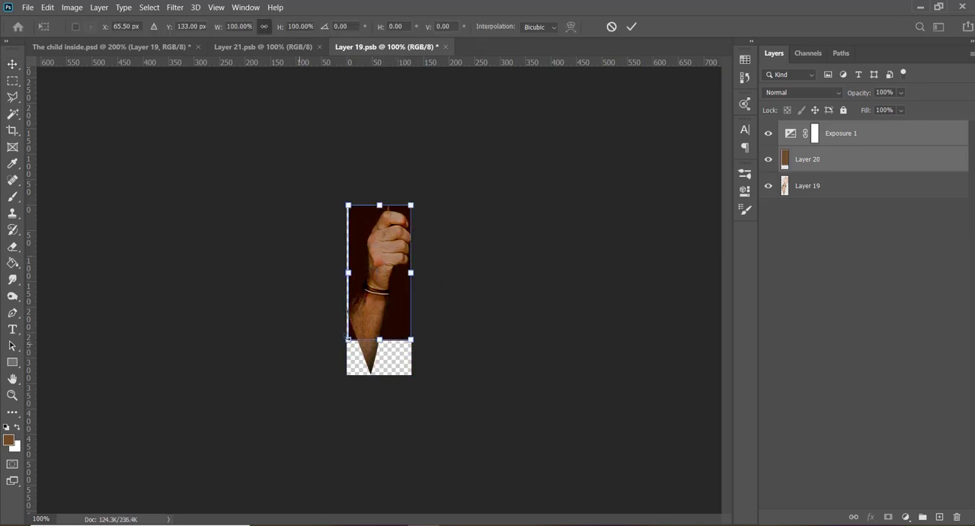
pyautogui.moveTo(348, 339); pyautogui.dragTo(348, 374)
pyautogui.press('Return')
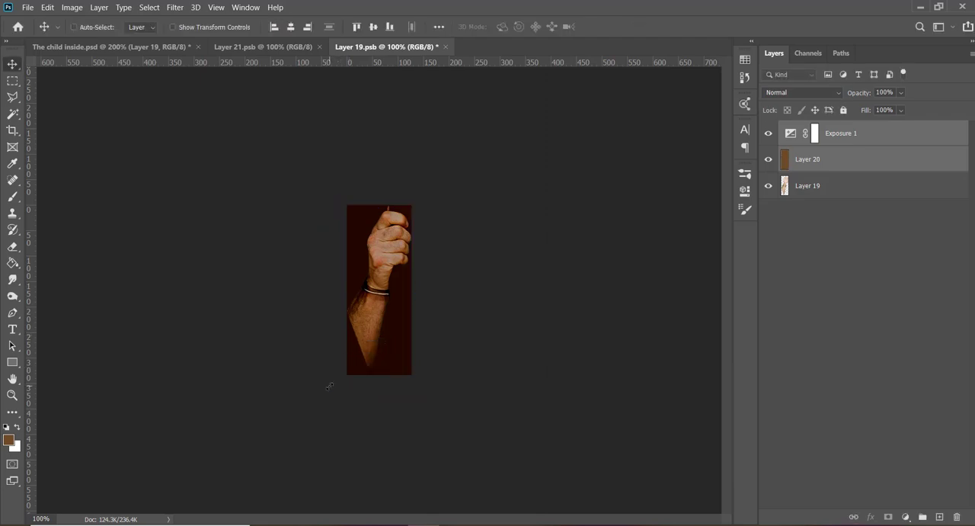
# - Clip the brown fill and Exposure adjustment to the Layer 19 hand, save and close the smart object, and return to The child inside.psd
pyautogui.keyDown('alt'); pyautogui.click(825, 173); pyautogui.keyUp('alt')
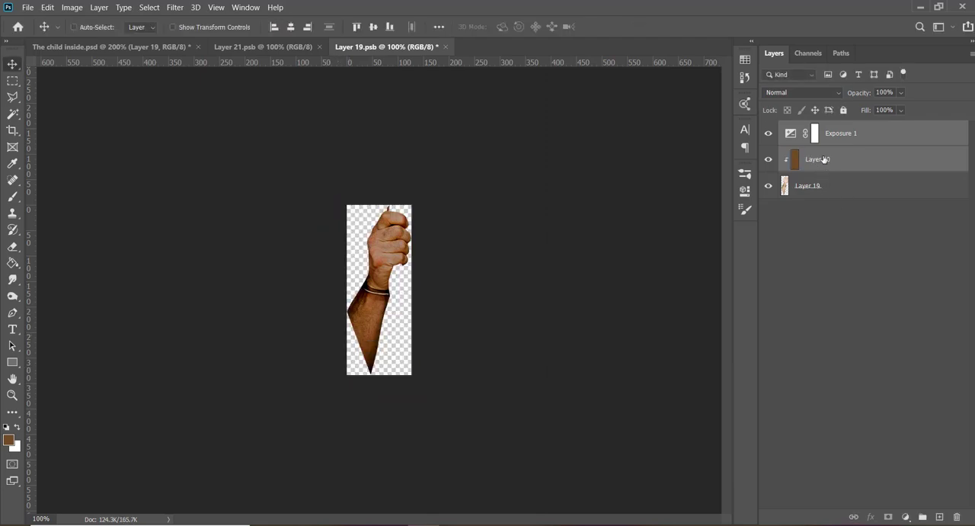
pyautogui.keyDown('alt'); pyautogui.click(825, 144); pyautogui.keyUp('alt')
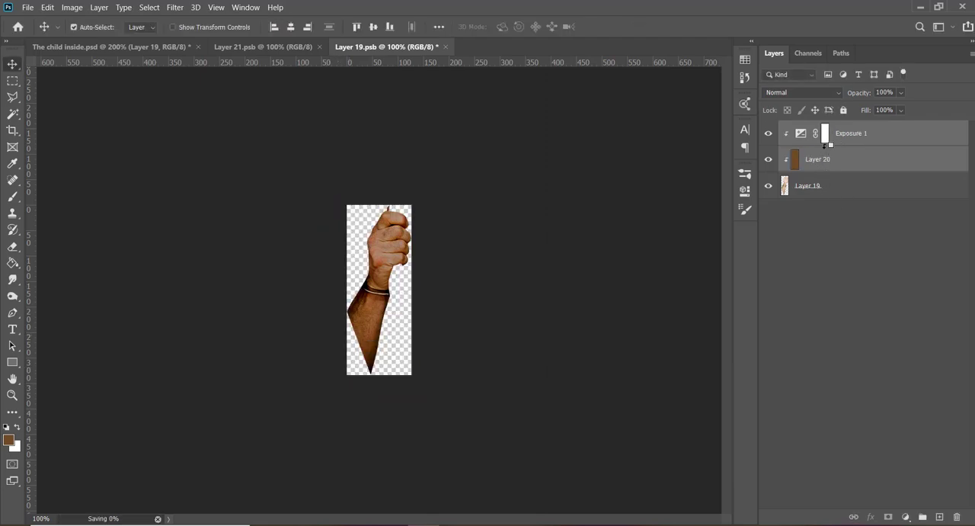
pyautogui.click(441, 48)
pyautogui.click(86, 47)
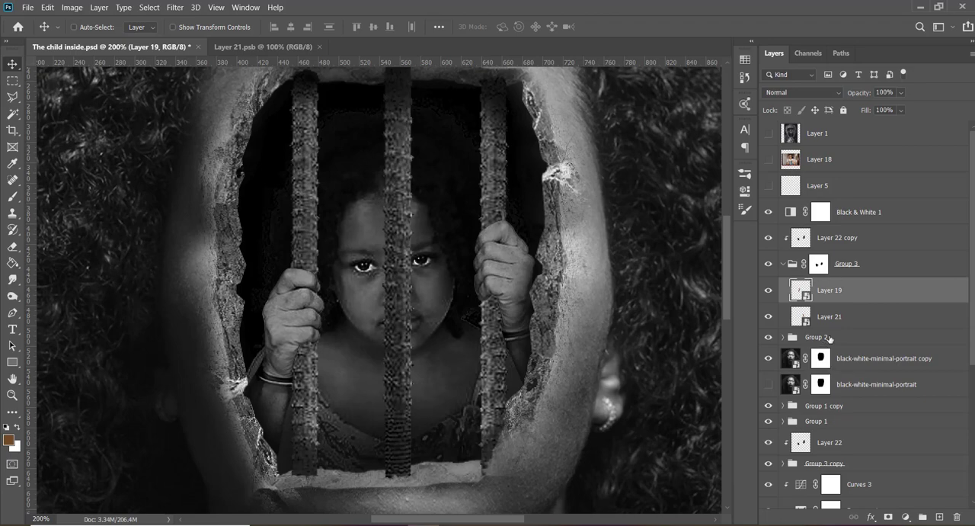
# - Collapse Group 3, add a new layer clipped to Group 2 directly above it, and save the document
pyautogui.click(782, 263)
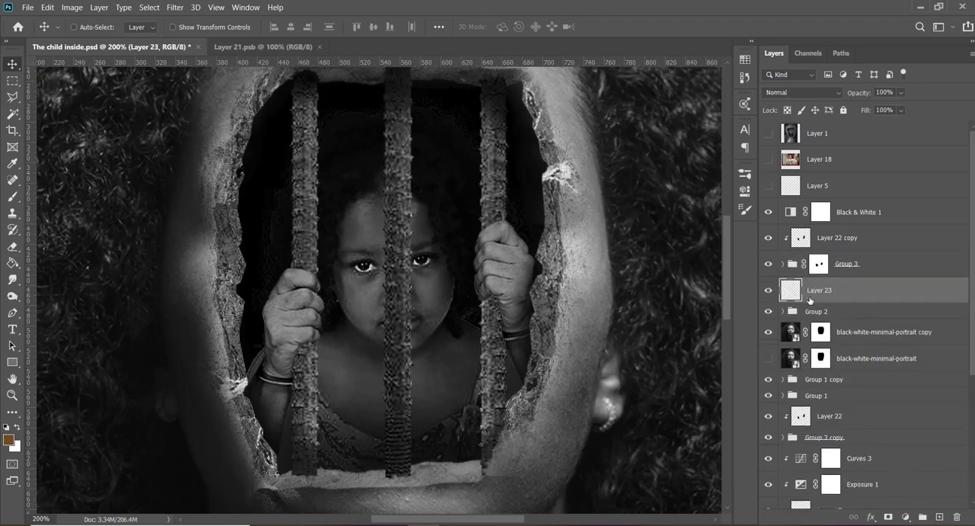
pyautogui.click(939, 516)
pyautogui.hotkey('ctrl', 's')
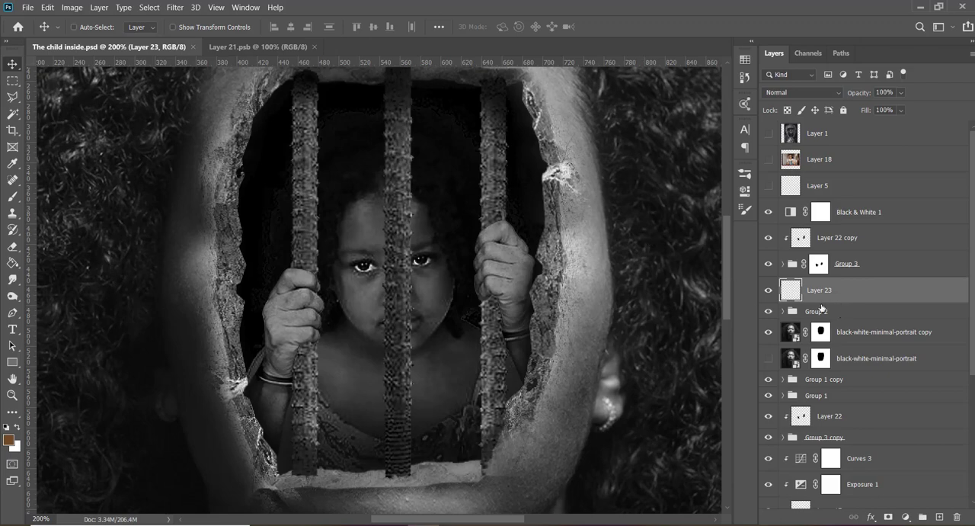
pyautogui.keyDown('alt'); pyautogui.click(823, 300); pyautogui.keyUp('alt')
# - Set up a soft-edged 50 px brush with black as the foreground color for painting on the clipped layer
pyautogui.press('b')
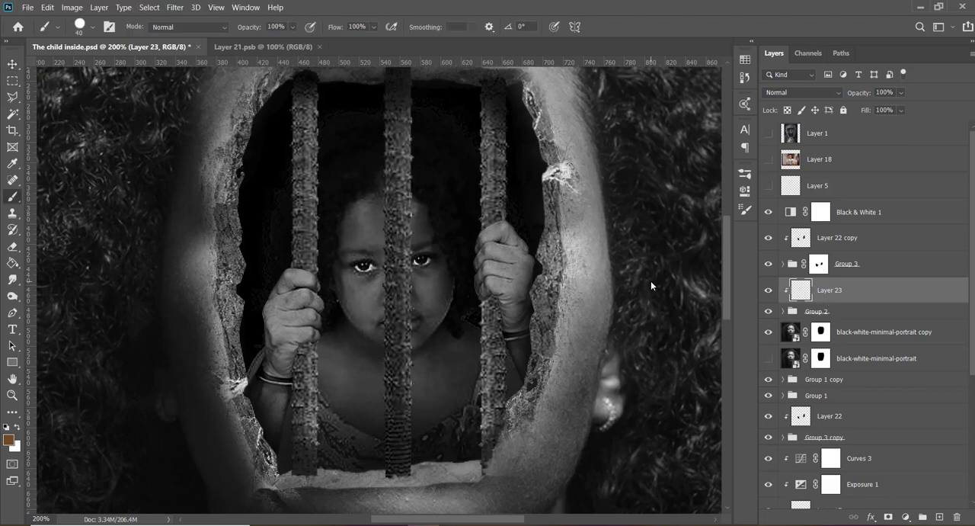
pyautogui.hotkey('shift', '[')
pyautogui.hotkey('shift', '[')
pyautogui.press('d')
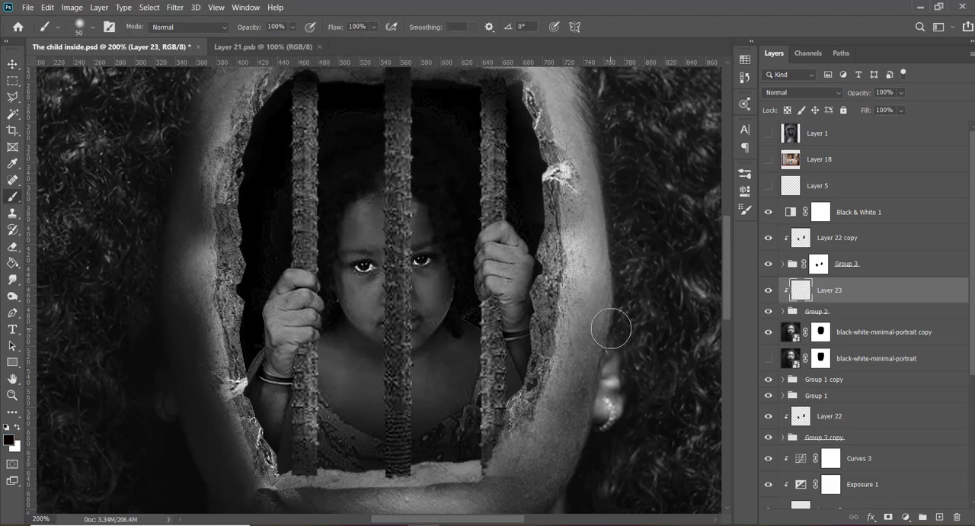
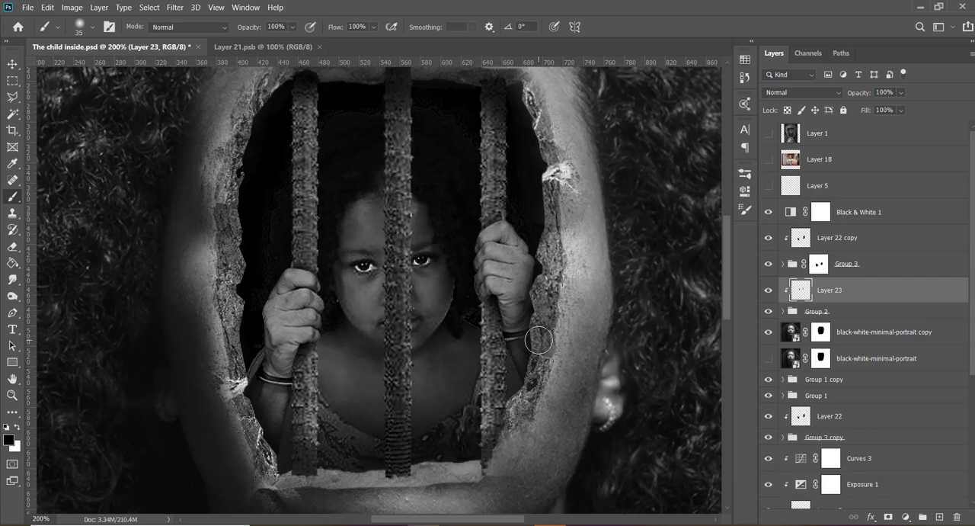
# - Select all layers from Black & White 1 down to Rectangle 1
pyautogui.press('v')
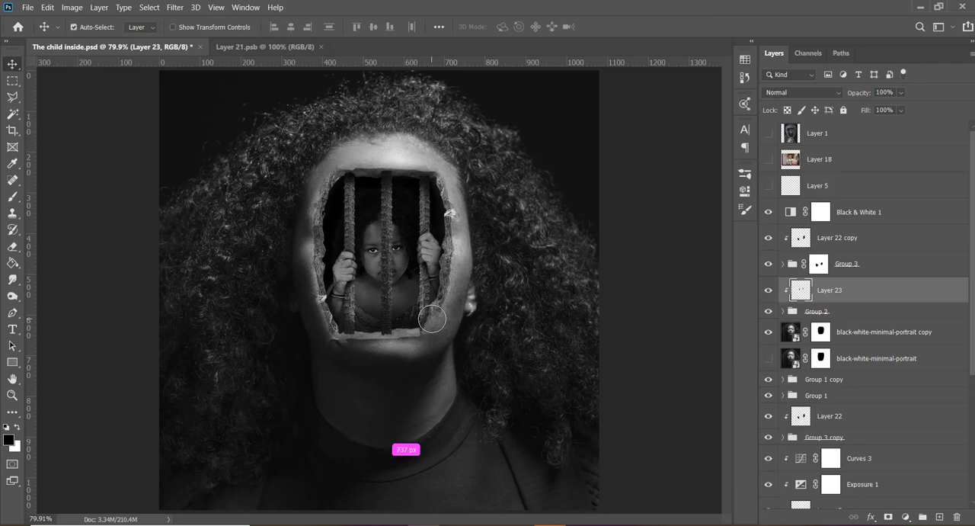
pyautogui.hotkey('ctrl', '-')
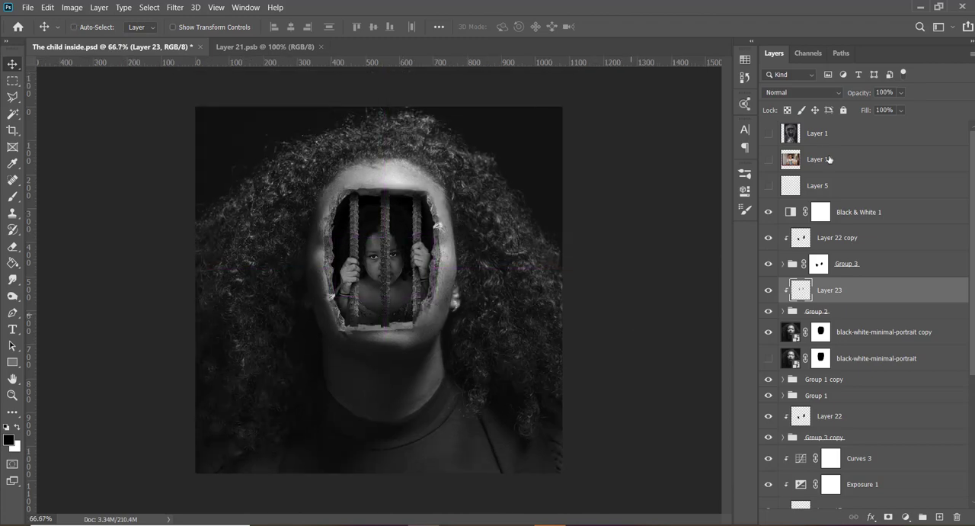
pyautogui.click(855, 213)
pyautogui.scroll(-1, 872, 280)
pyautogui.scroll(-3, 872, 280)
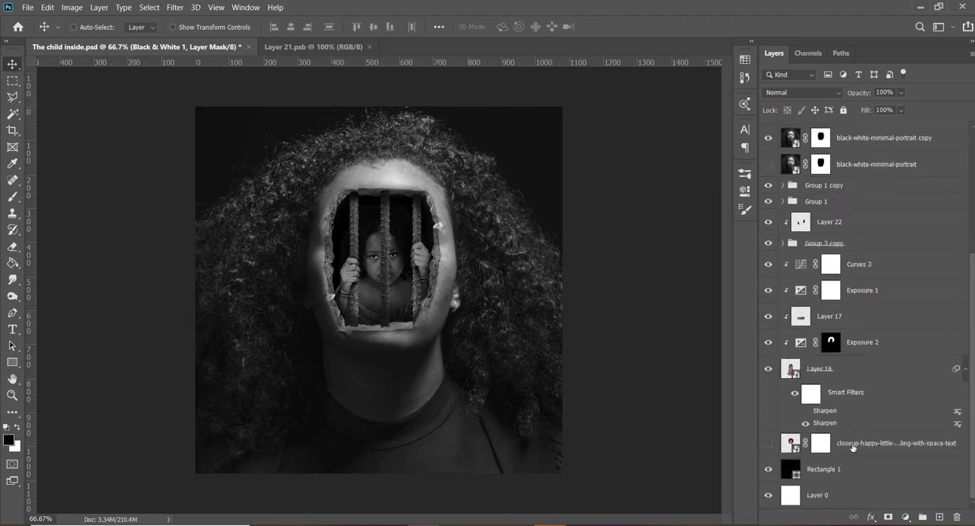
pyautogui.keyDown('shift'); pyautogui.click(835, 469); pyautogui.keyUp('shift')
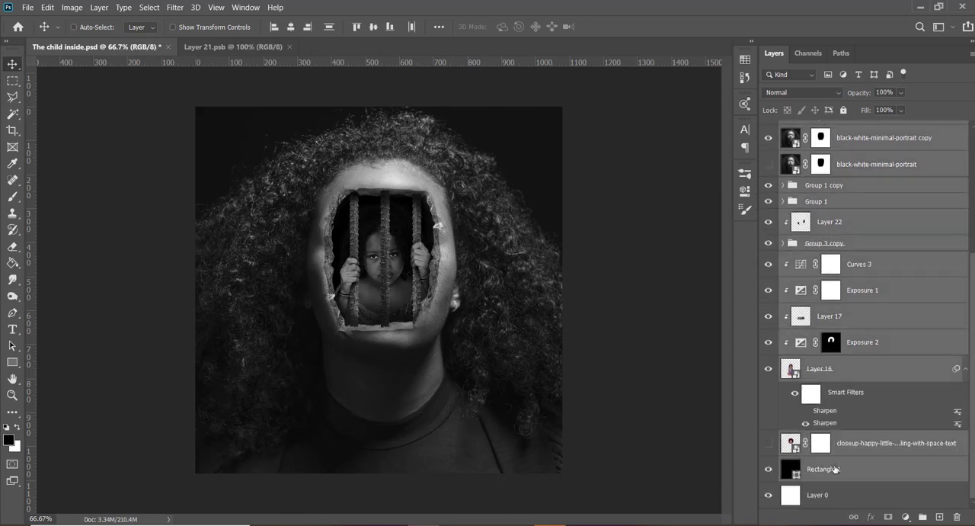
pyautogui.hotkey('ctrl', 'alt', 'e')
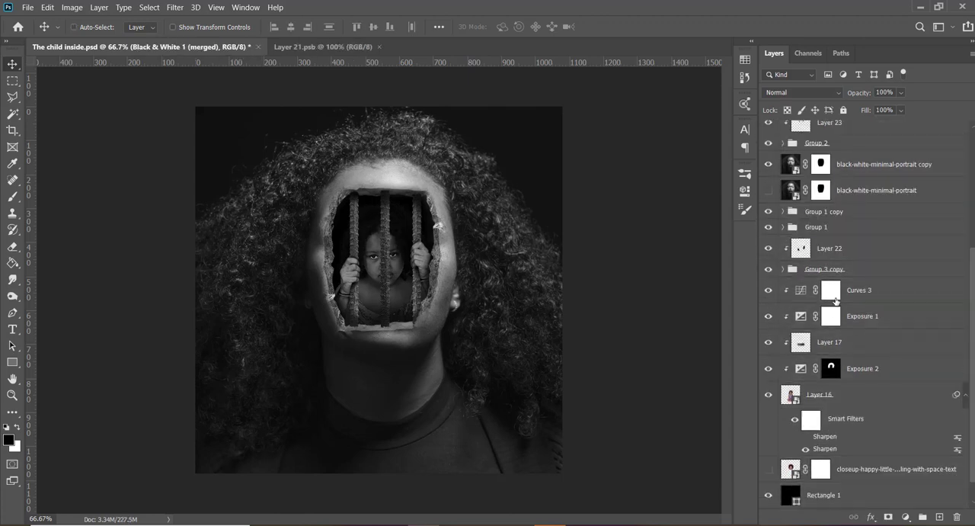
pyautogui.scroll(1, 878, 337)
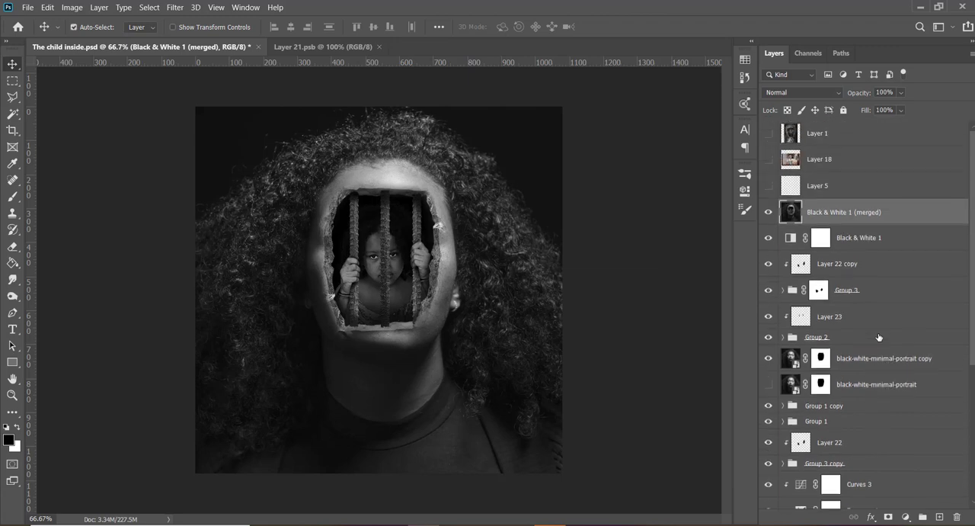
pyautogui.hotkey('ctrl', 'z')
# - Group the selected layers and stamp a merged copy of the group above it
pyautogui.hotkey('ctrl', 'g')
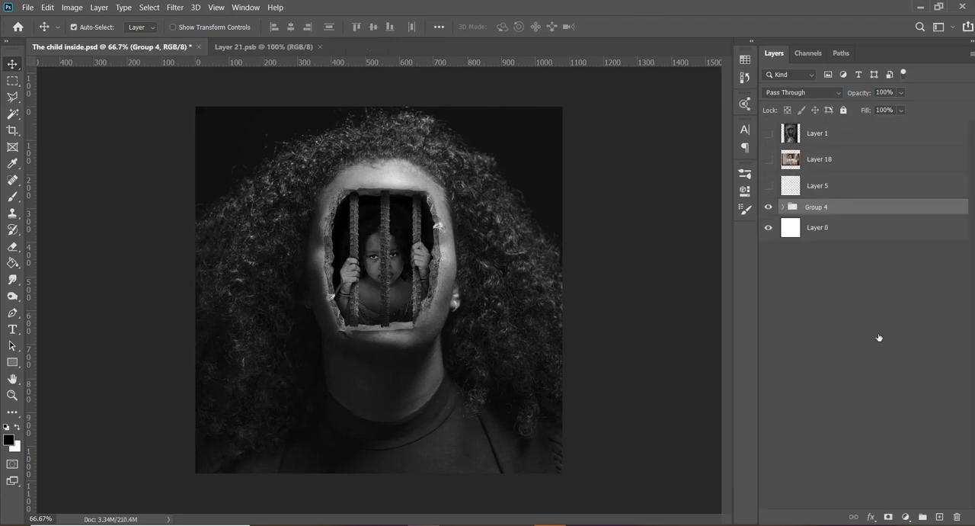
pyautogui.hotkey('ctrl', 'alt', 'e')
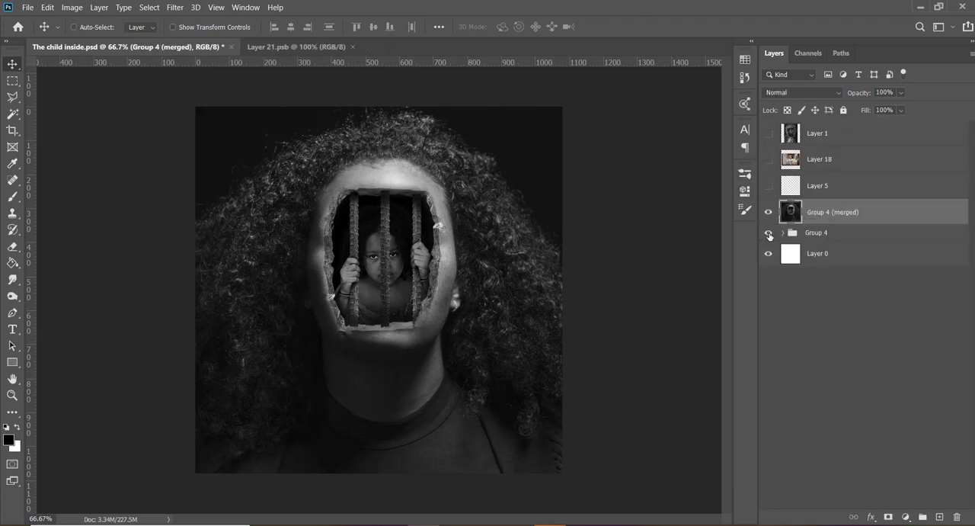
# - Convert the merged copy of the group to a smart object and apply the Sharpen filter to it
pyautogui.rightClick(840, 213)
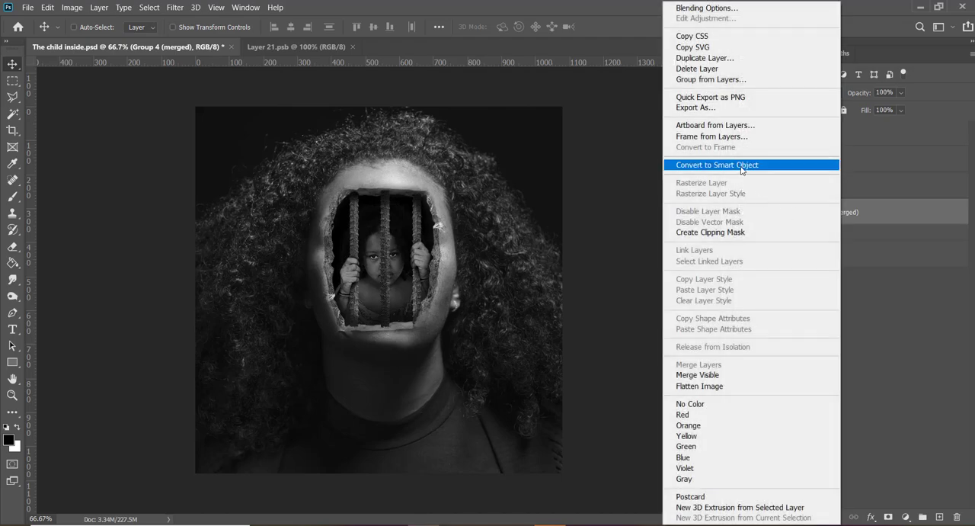
pyautogui.click(741, 169)
pyautogui.click(175, 7)
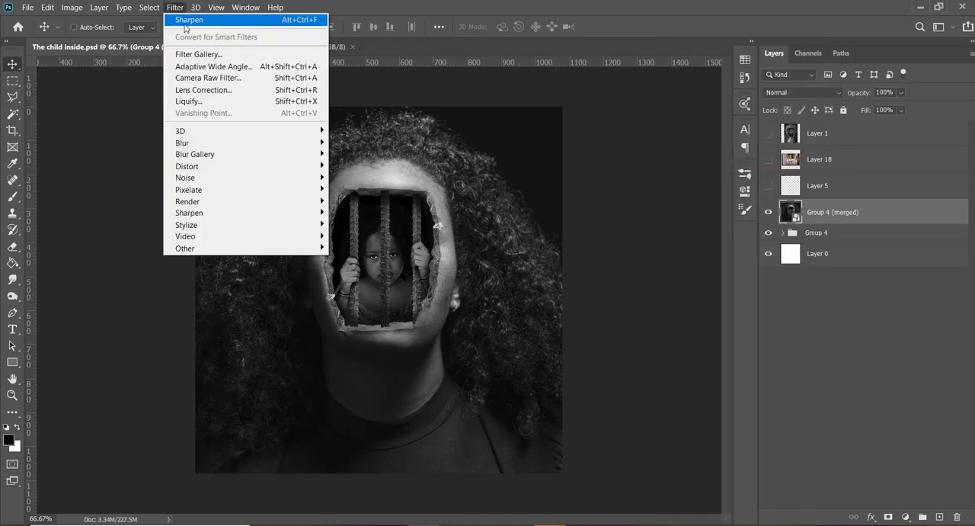
pyautogui.click(187, 21)
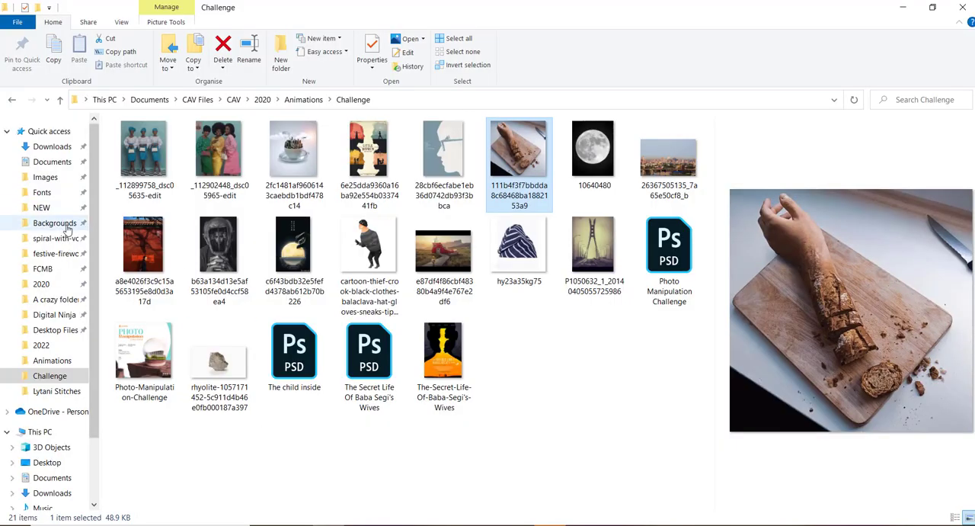
pyautogui.click(55, 222)
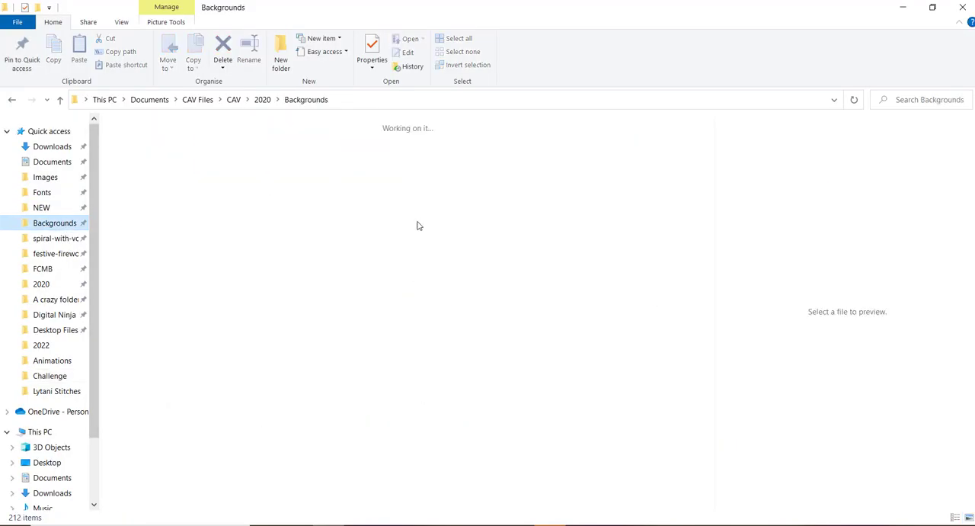
pyautogui.moveTo(709, 148); pyautogui.dragTo(720, 250)
pyautogui.click(612, 293)
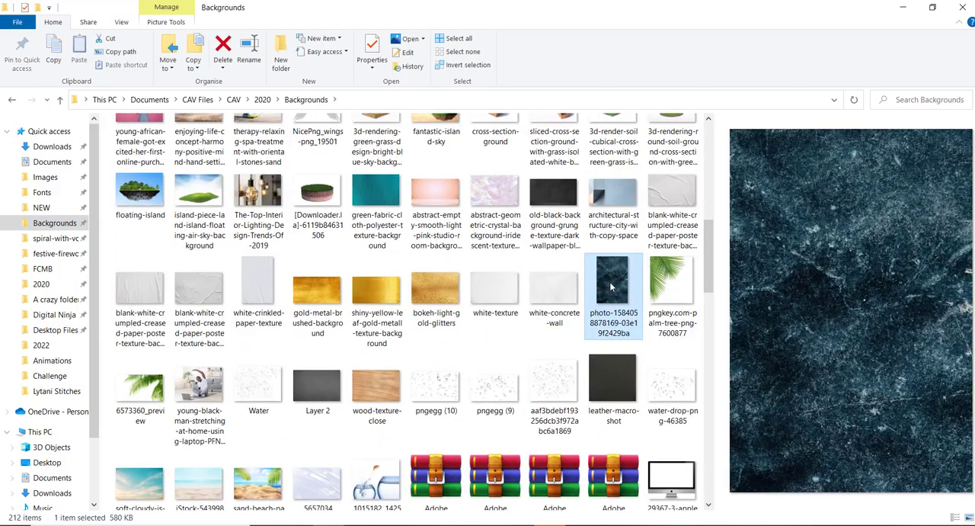
pyautogui.moveTo(613, 293); pyautogui.dragTo(435, 514)
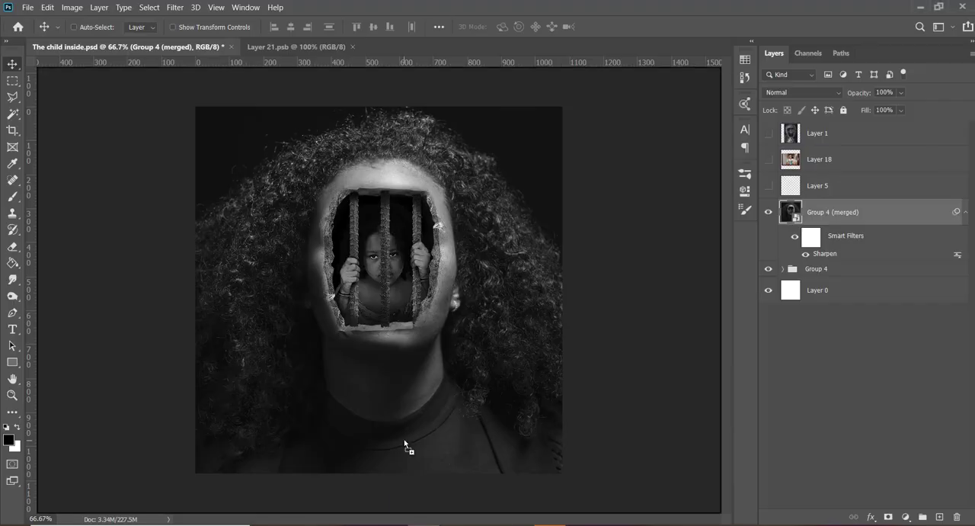
pyautogui.moveTo(402, 447); pyautogui.dragTo(404, 444)
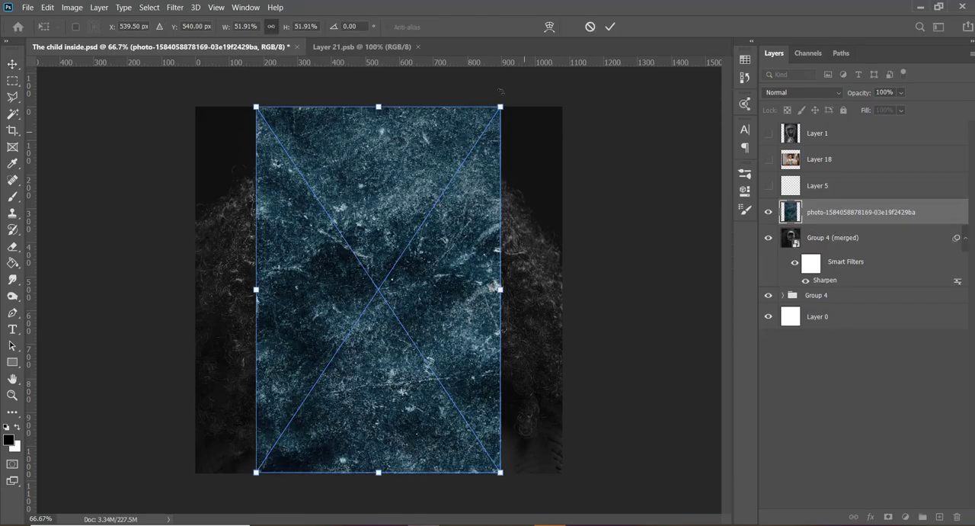
pyautogui.moveTo(500, 106); pyautogui.dragTo(573, 25)
pyautogui.click(610, 27)
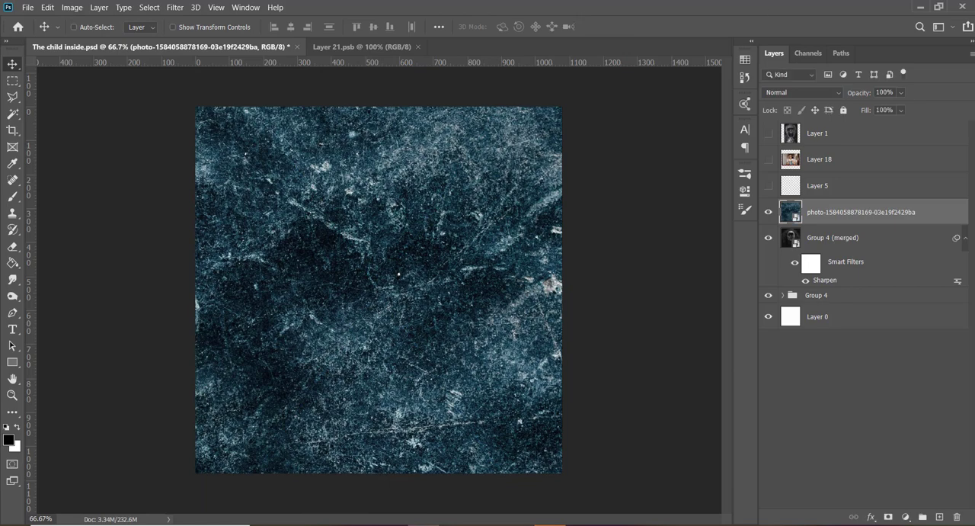
# - Add a Black & White adjustment above the grunge texture and convert both layers into one smart object
pyautogui.click(905, 516)
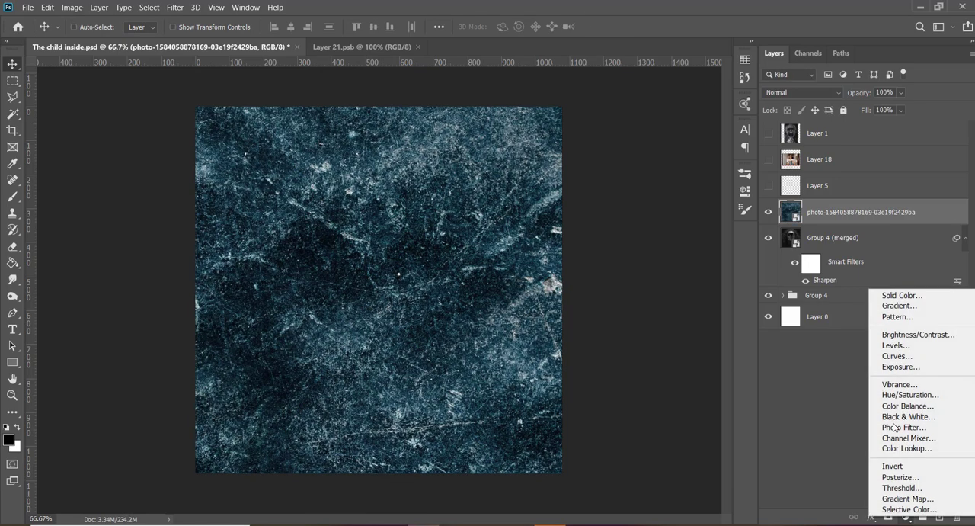
pyautogui.click(907, 418)
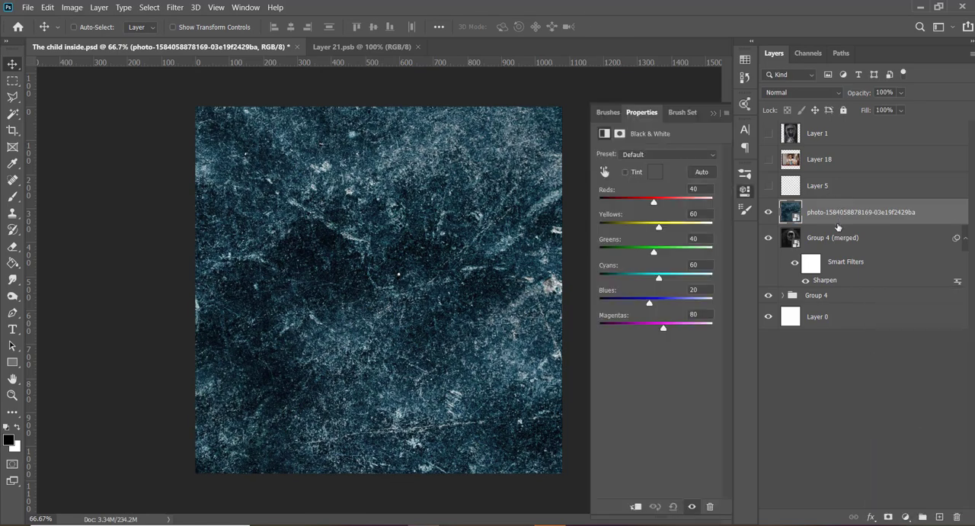
pyautogui.rightClick(838, 244)
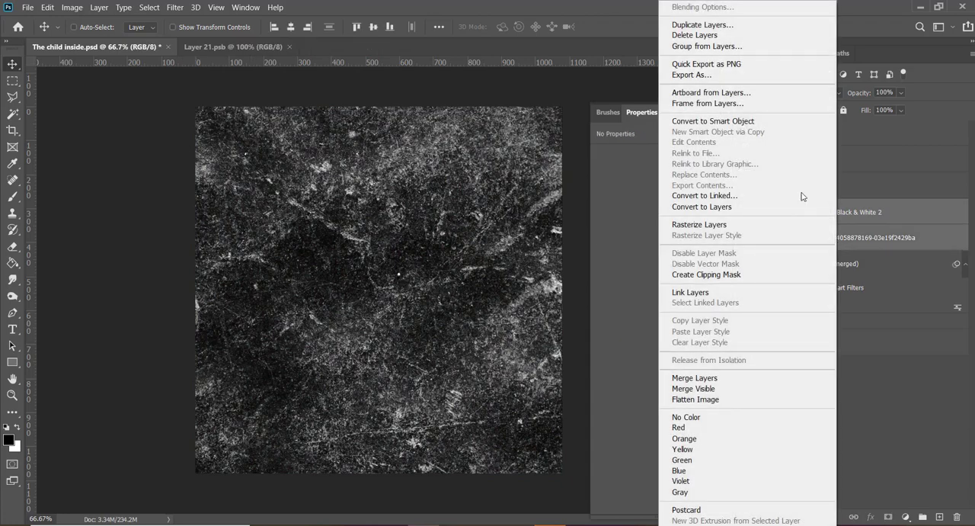
pyautogui.click(766, 124)
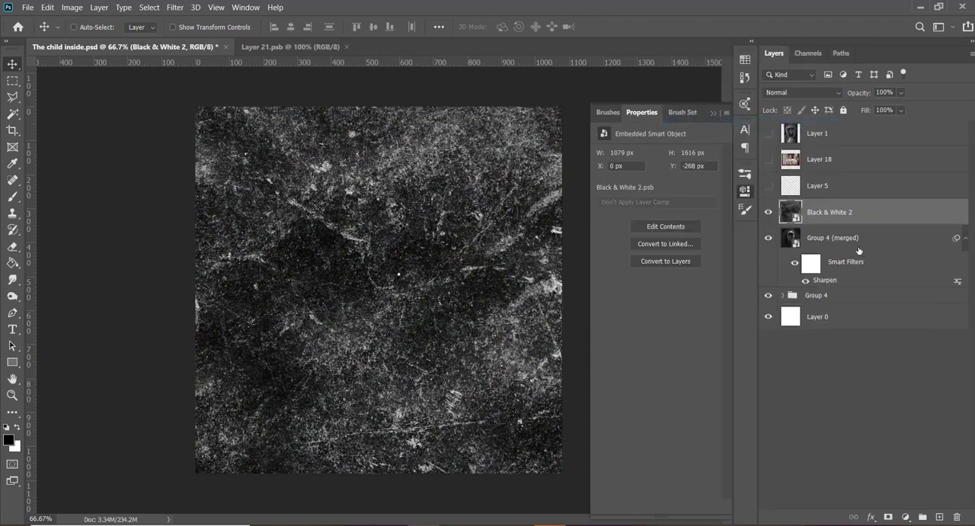
# - Try blend modes from Darken through Screen on the grunge texture layer, settling on Lighten
pyautogui.click(807, 93)
pyautogui.click(791, 134)
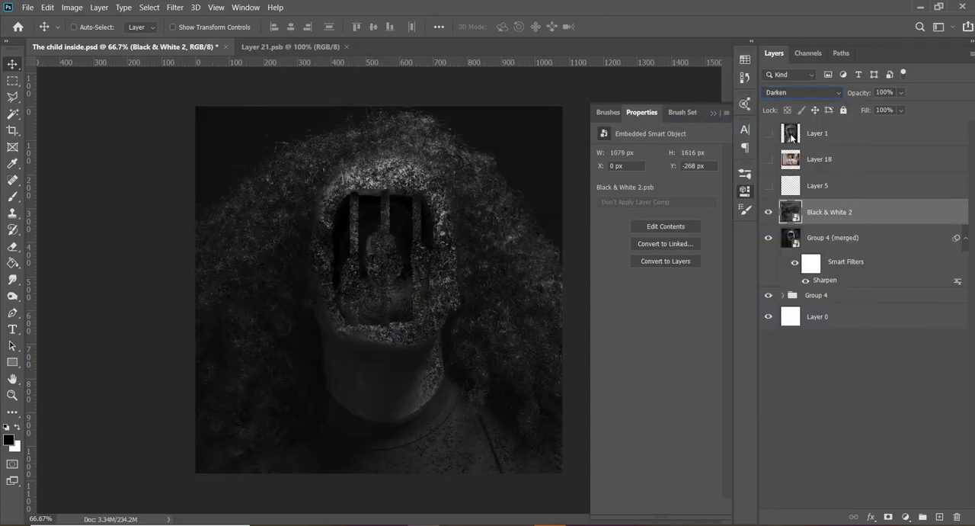
pyautogui.press('Down')
pyautogui.press('Down')
pyautogui.press('Down')
pyautogui.press('Down')
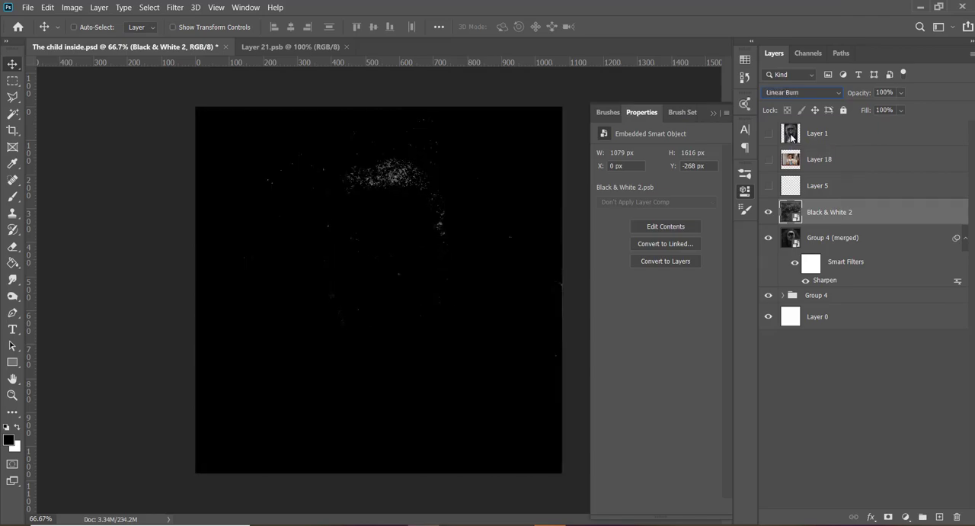
pyautogui.press('Down')
pyautogui.press('Down')
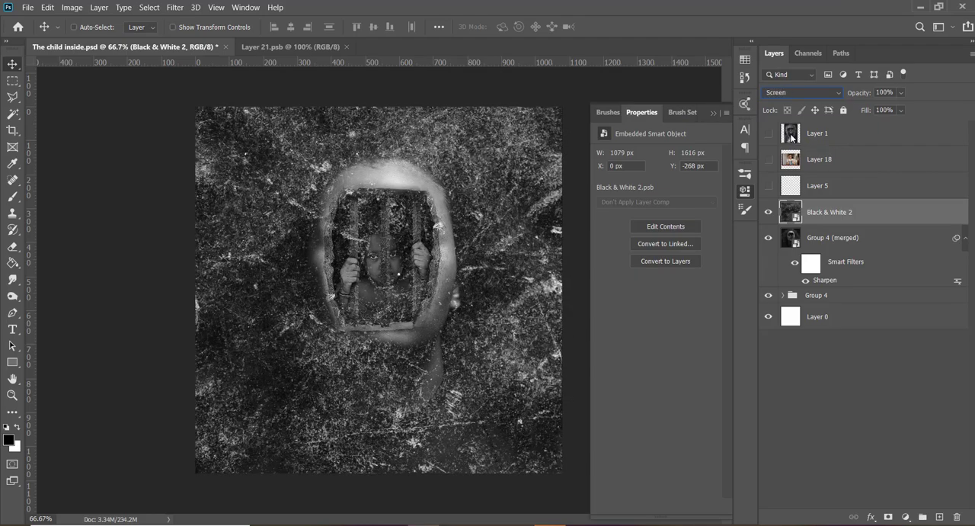
pyautogui.press('Up')
# - Lower the grunge texture layer's opacity to 20% and collapse its properties
pyautogui.moveTo(859, 94); pyautogui.dragTo(819, 99)
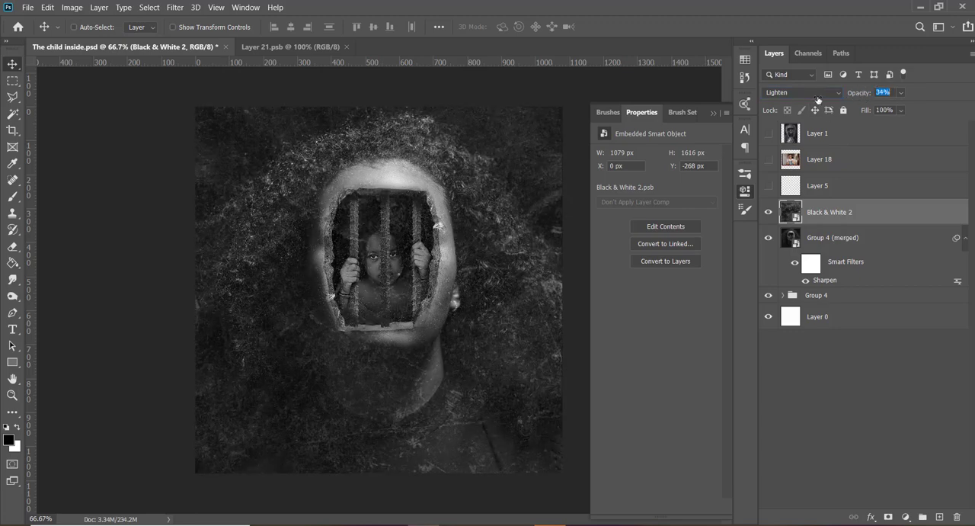
pyautogui.moveTo(817, 99); pyautogui.dragTo(809, 99)
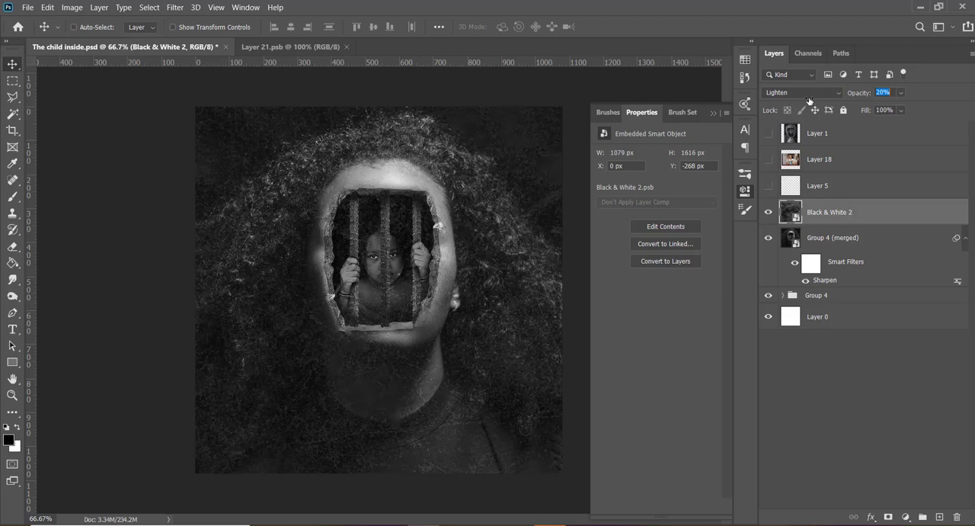
pyautogui.moveTo(809, 100); pyautogui.dragTo(809, 100)
pyautogui.click(714, 113)
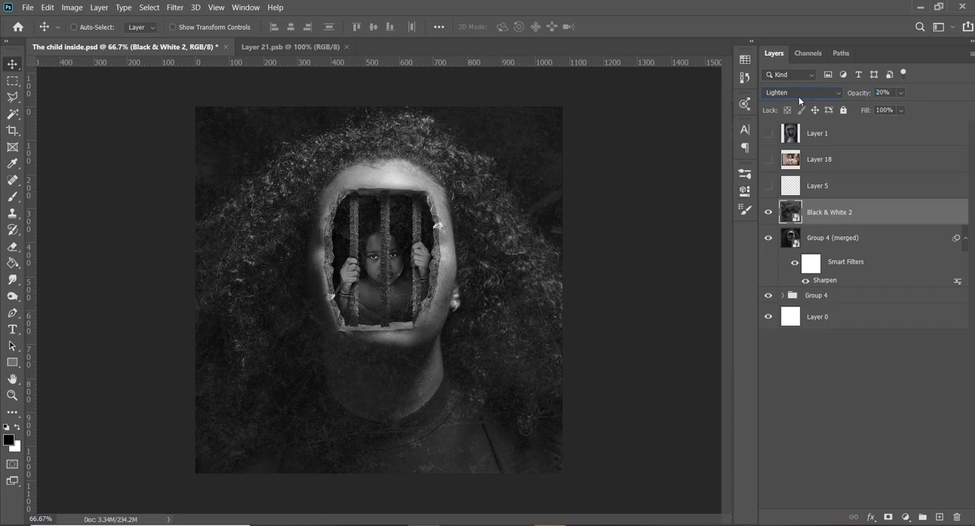
# - Set the grunge texture layer's blend mode to Multiply and its opacity to 31%
pyautogui.click(798, 94)
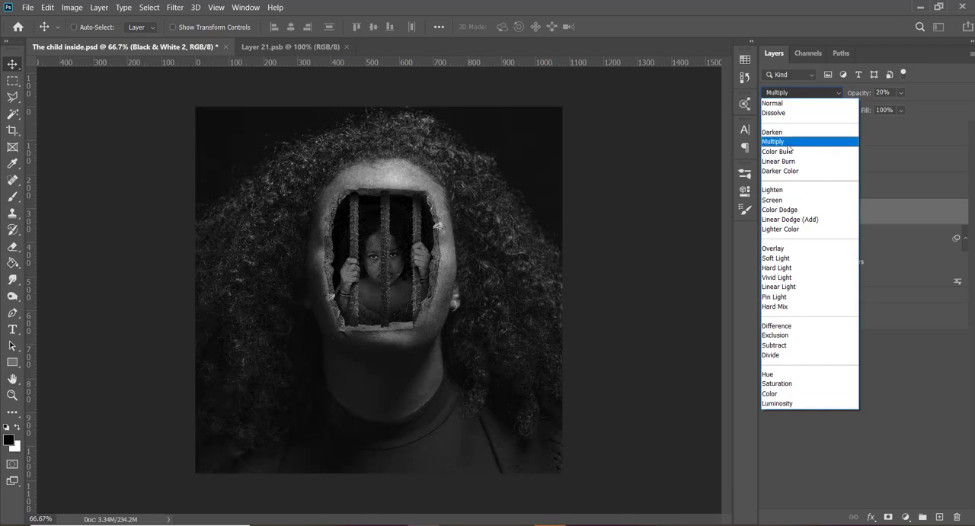
pyautogui.click(788, 144)
pyautogui.moveTo(851, 95)
pyautogui.mouseDown()
pyautogui.moveTo(863, 94)
pyautogui.moveTo(856, 97)
pyautogui.mouseUp()
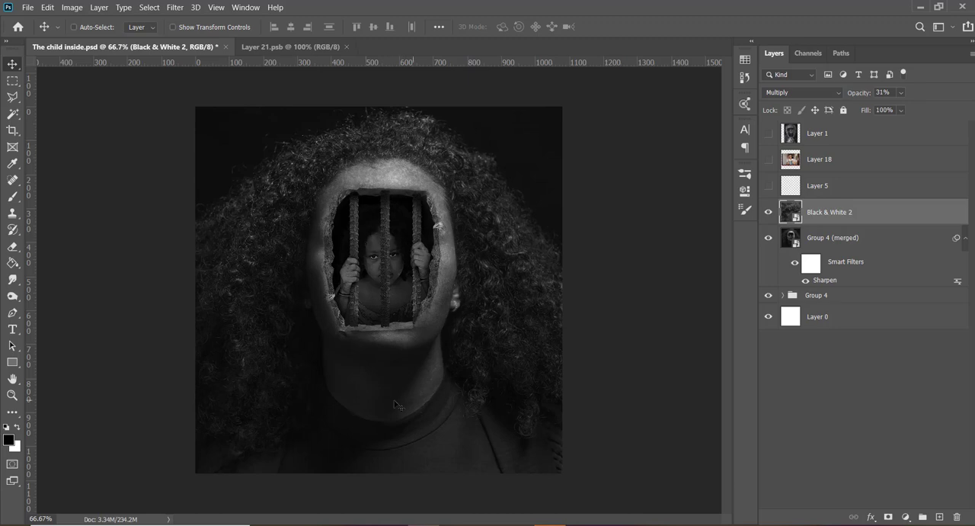
# - Browse the Animations folder in File Explorer and open the PSD of the portrait of the woman in glasses and a white T-shirt
pyautogui.click(329, 525)
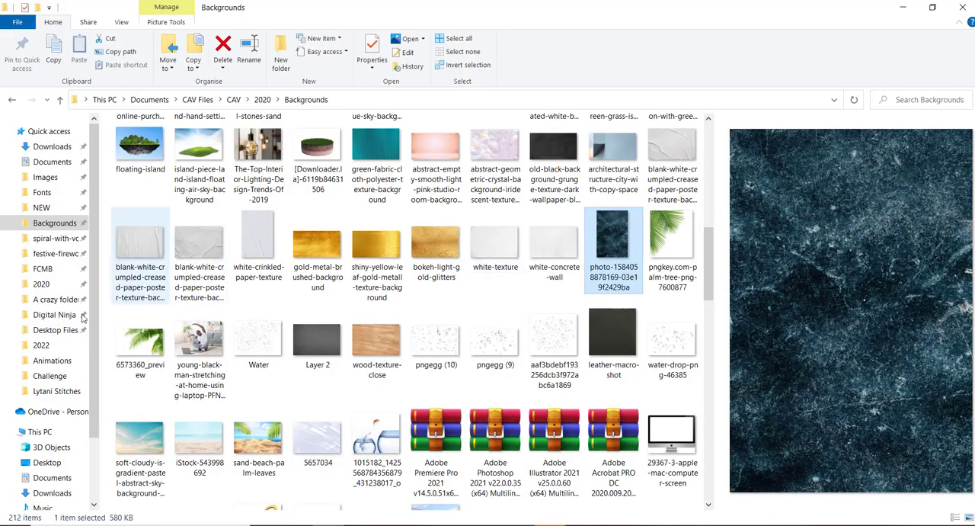
pyautogui.click(52, 361)
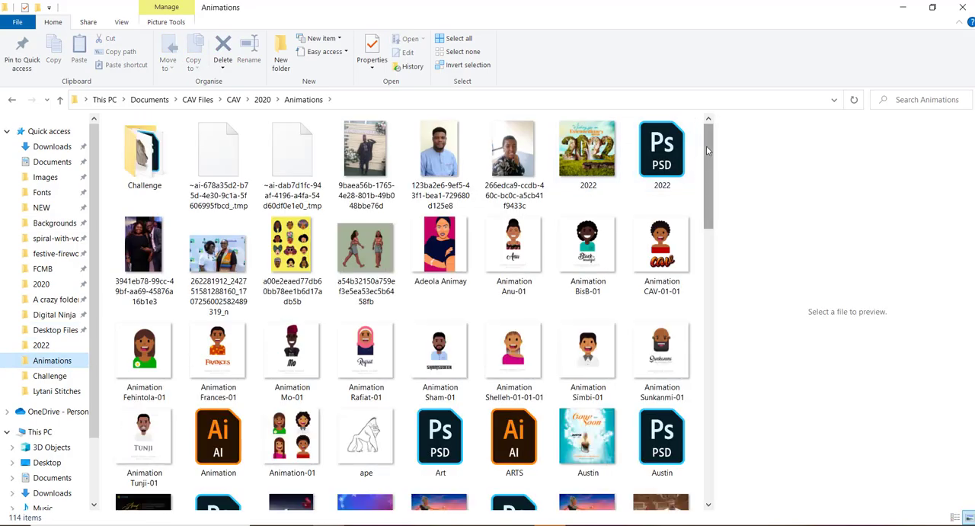
pyautogui.moveTo(707, 168); pyautogui.dragTo(710, 392)
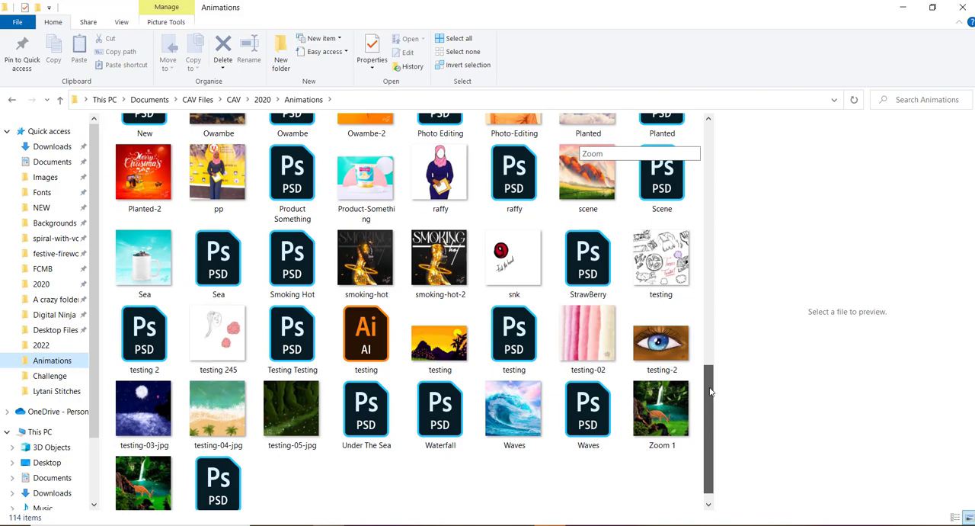
pyautogui.moveTo(709, 392); pyautogui.dragTo(724, 374)
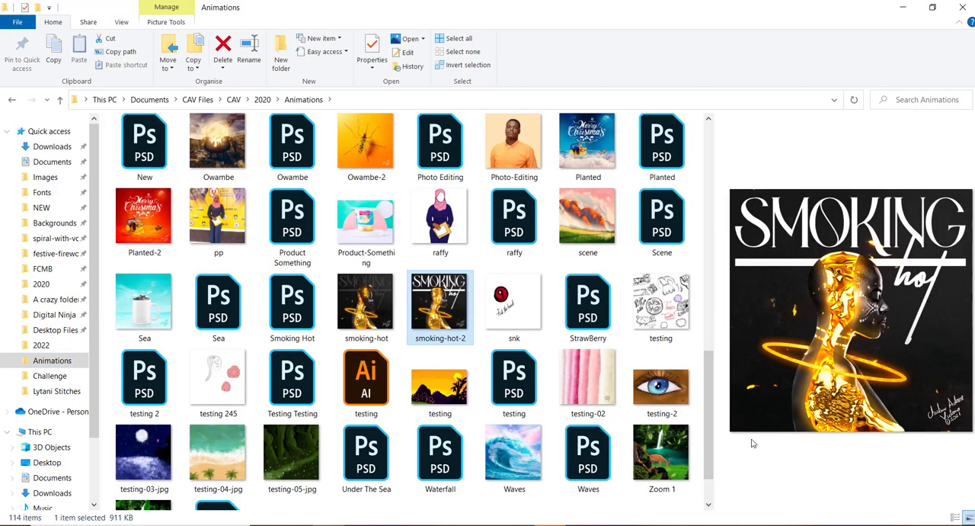
pyautogui.moveTo(709, 392); pyautogui.dragTo(713, 299)
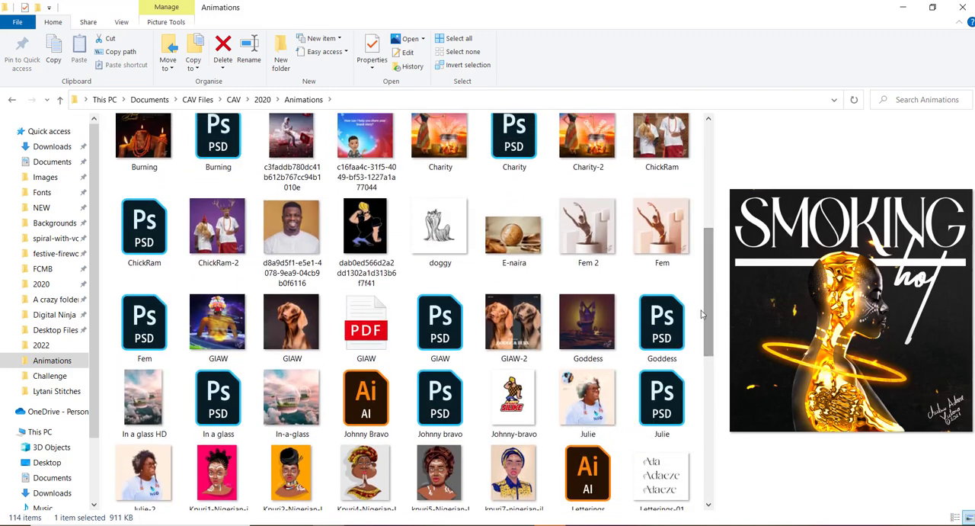
pyautogui.click(599, 404)
pyautogui.click(647, 399)
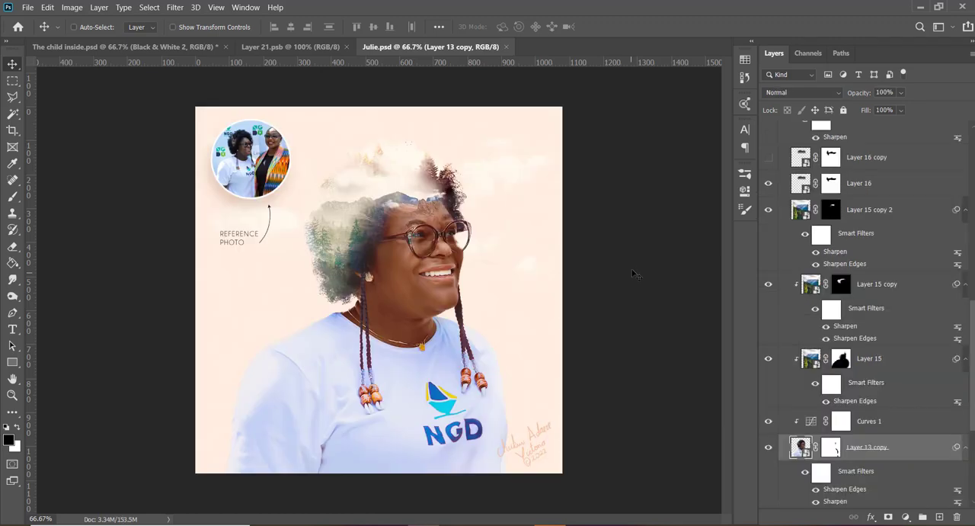
# - Copy the signature layer from the portrait PSD into the lower-right corner of The child inside.psd with its layer effects hidden
pyautogui.scroll(8, 880, 183)
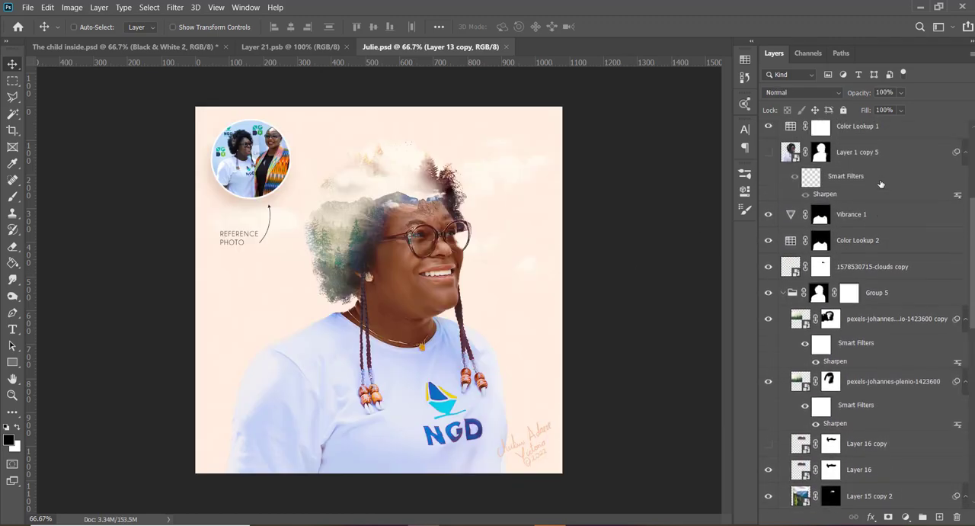
pyautogui.scroll(6, 881, 184)
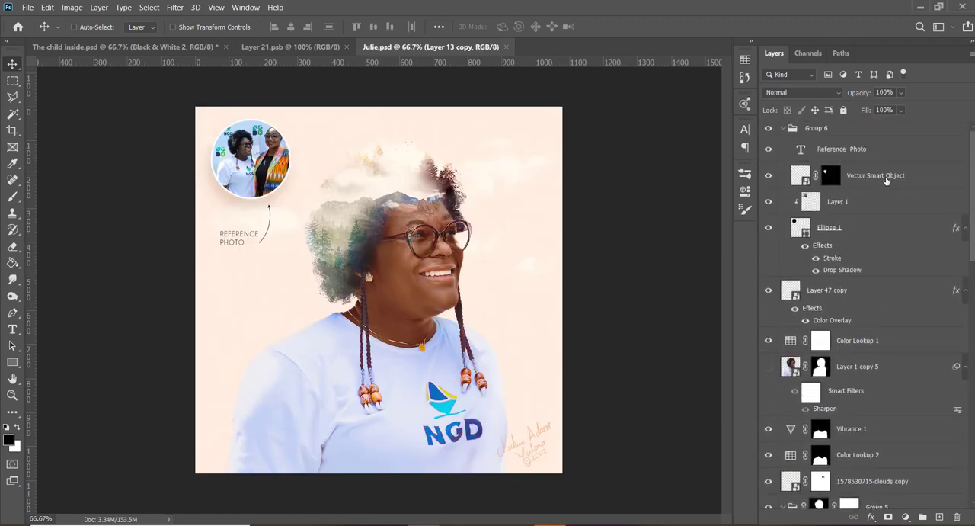
pyautogui.click(887, 179)
pyautogui.click(829, 310)
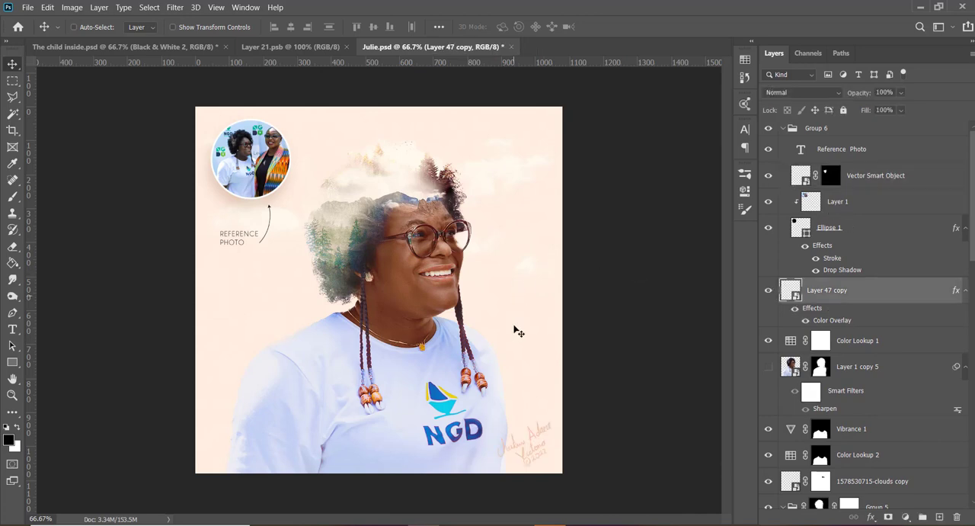
pyautogui.moveTo(524, 434)
pyautogui.mouseDown()
pyautogui.moveTo(292, 170)
pyautogui.moveTo(266, 47)
pyautogui.moveTo(274, 49)
pyautogui.moveTo(190, 47)
pyautogui.moveTo(449, 401)
pyautogui.moveTo(511, 403)
pyautogui.moveTo(551, 447)
pyautogui.mouseUp()
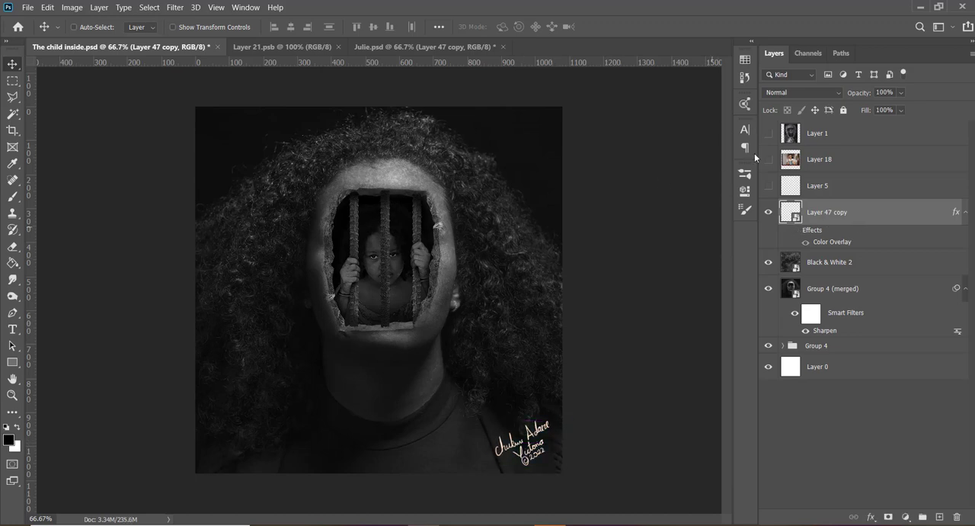
# - Briefly show the Layer 1 reference photo for comparison and set the foreground color to dark blue 2a2c45
pyautogui.click(768, 133)
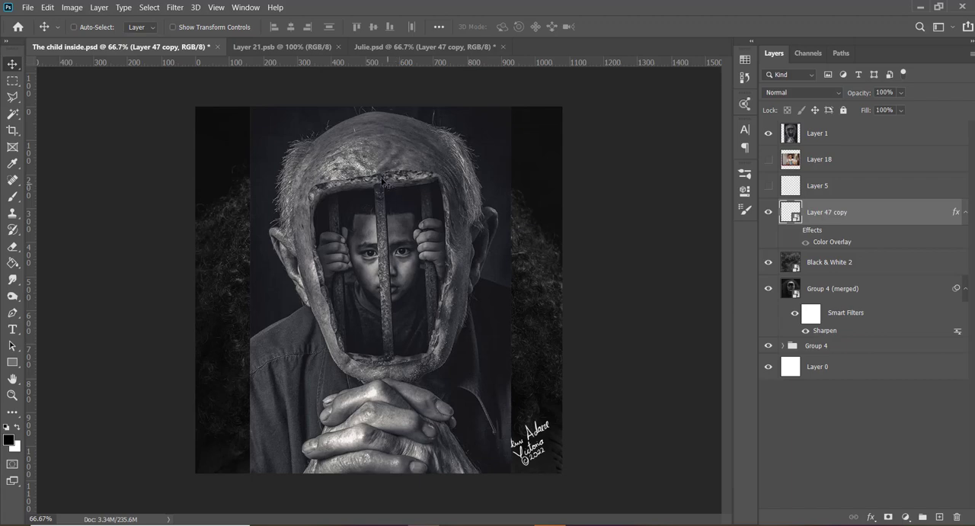
pyautogui.click(768, 135)
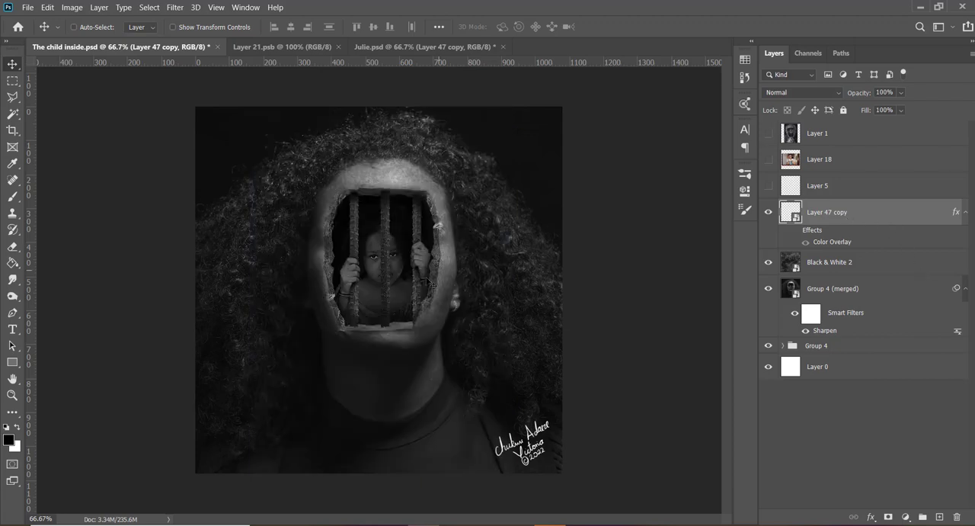
pyautogui.click(9, 441)
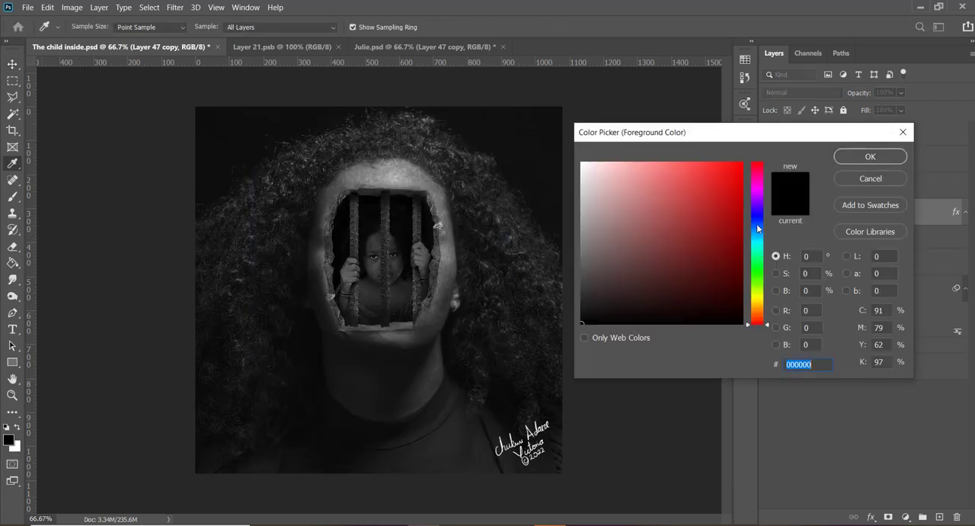
pyautogui.moveTo(758, 226); pyautogui.dragTo(758, 218)
pyautogui.click(643, 280)
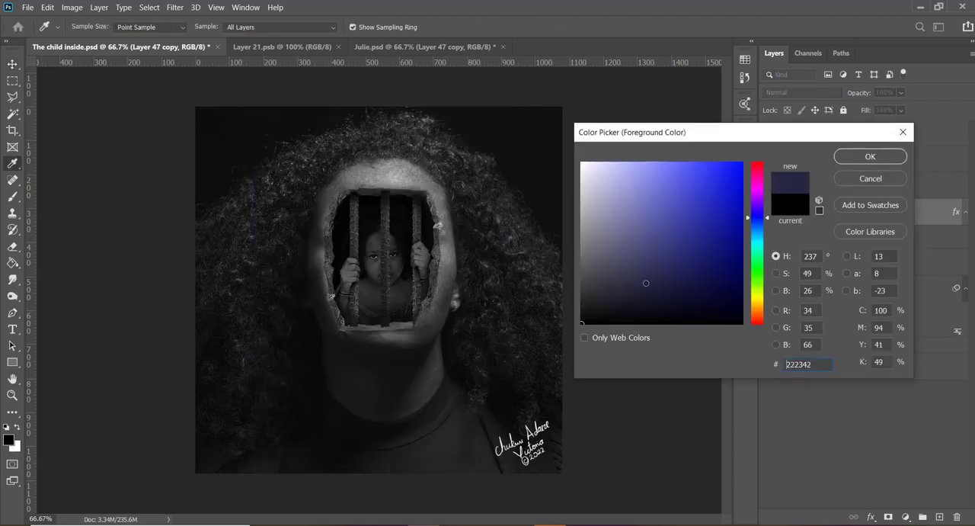
pyautogui.click(870, 156)
# - Add a new layer above the Black & White 2 texture layer and fill it with the foreground color
pyautogui.click(861, 262)
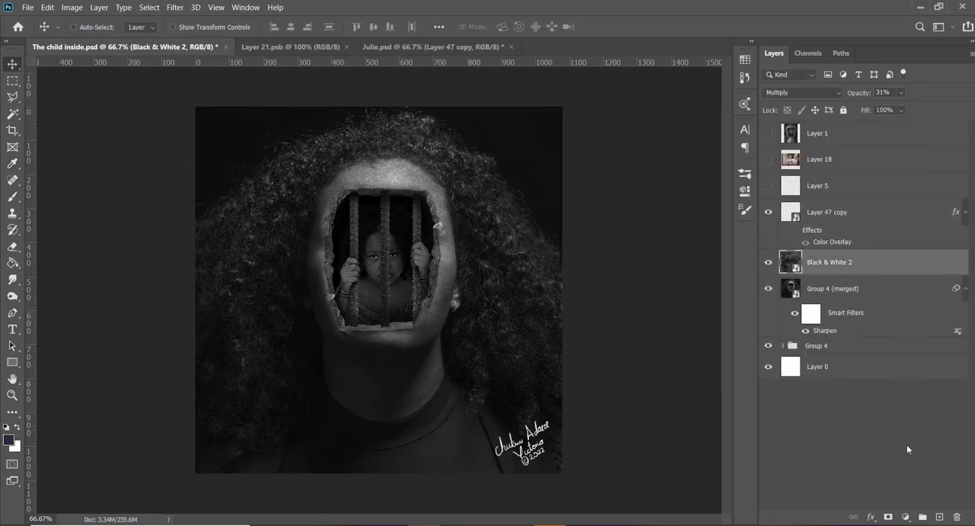
pyautogui.click(939, 517)
pyautogui.hotkey('alt', 'BackSpace')
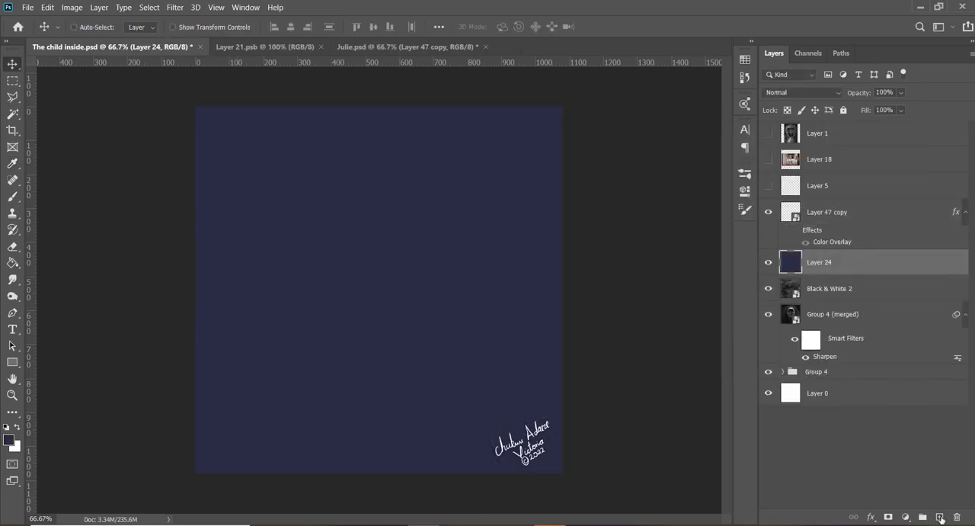
# - Try the blend modes from Darken through Luminosity on the dark blue fill layer
pyautogui.click(794, 93)
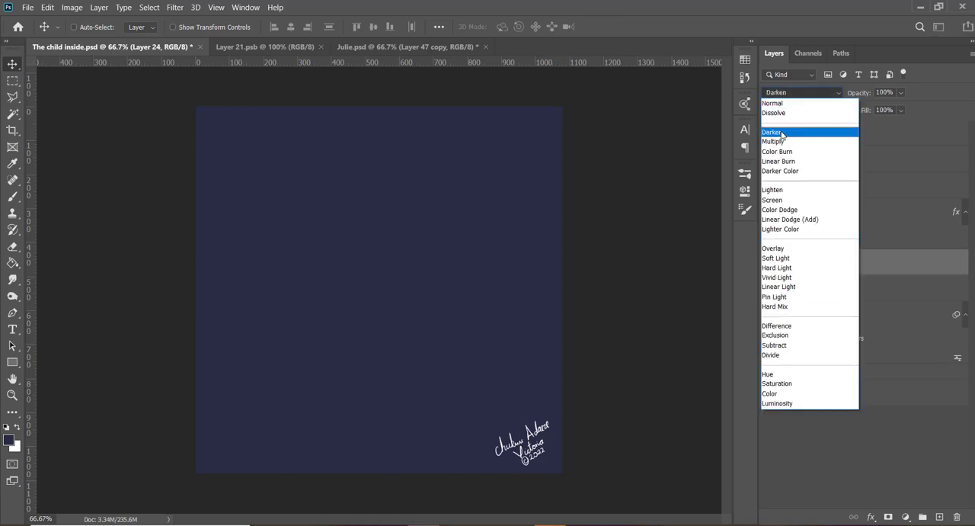
pyautogui.click(781, 135)
pyautogui.press('Down')
pyautogui.press('Down')
pyautogui.press('Down')
pyautogui.press('Down')
pyautogui.press('Down')
pyautogui.press('Down')
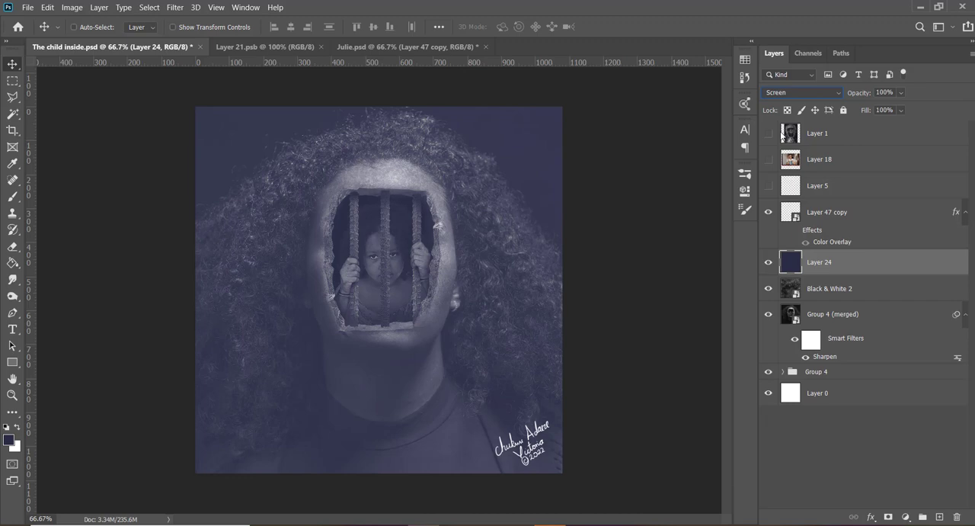
pyautogui.press('Down')
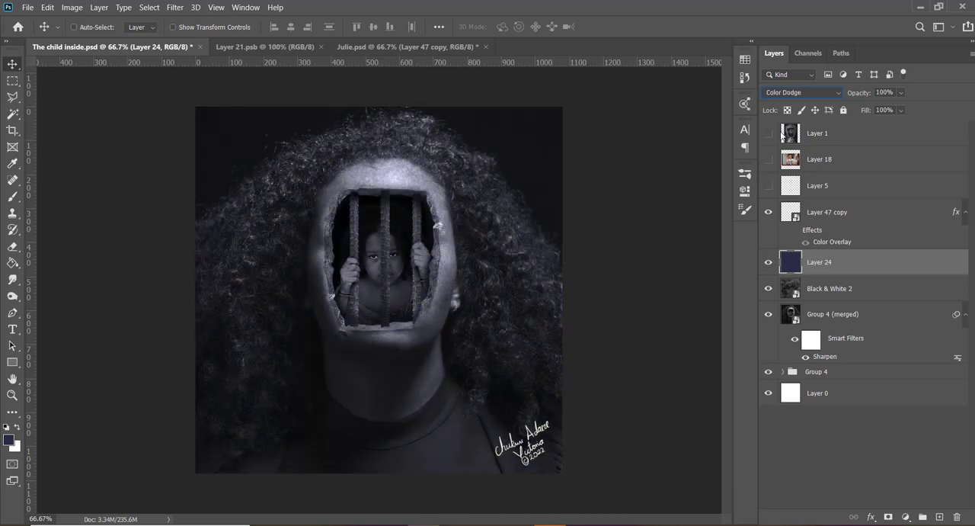
pyautogui.press('Down')
pyautogui.press('Down')
pyautogui.press('Down')
pyautogui.press('Down')
pyautogui.press('Down')
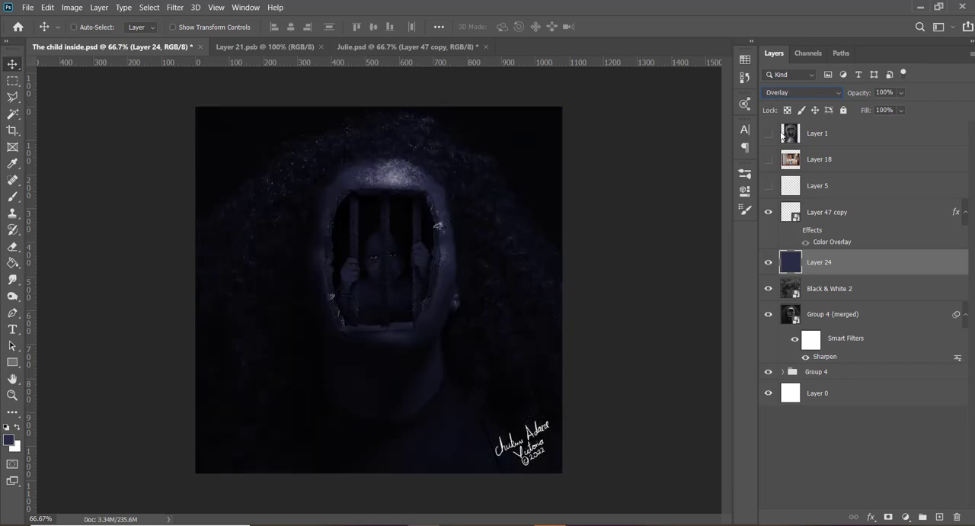
pyautogui.press('Down')
pyautogui.press('Down')
pyautogui.press('Down')
pyautogui.press('Down')
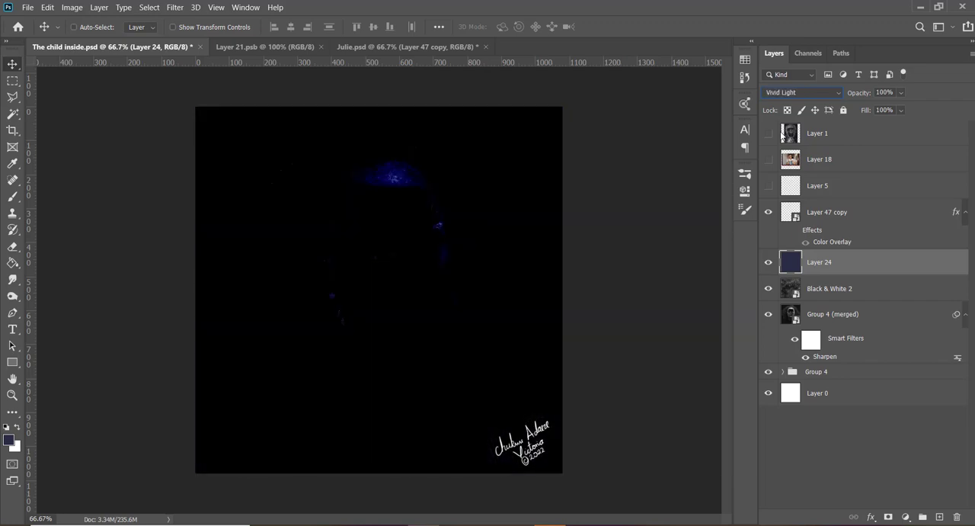
pyautogui.press('Down')
pyautogui.press('Down')
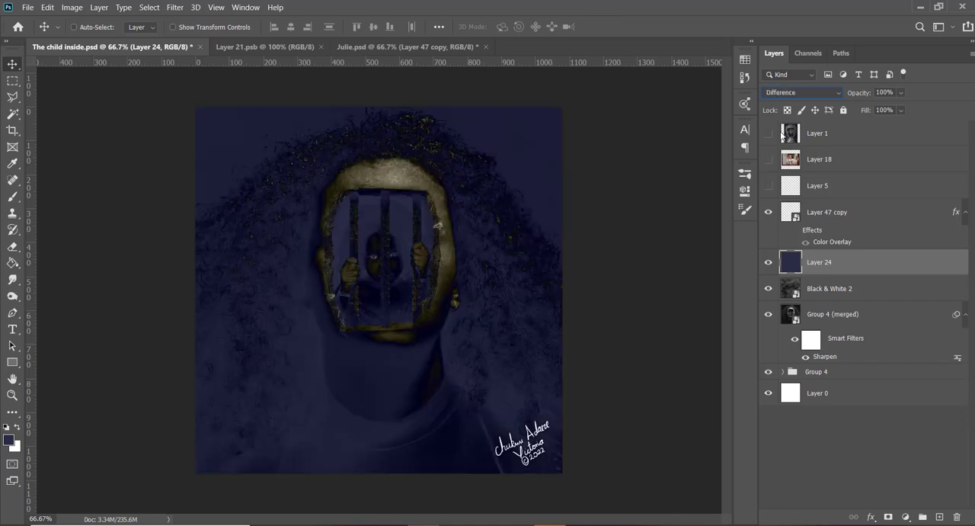
pyautogui.press('Down')
pyautogui.press('Down')
pyautogui.press('Down')
pyautogui.press('Down')
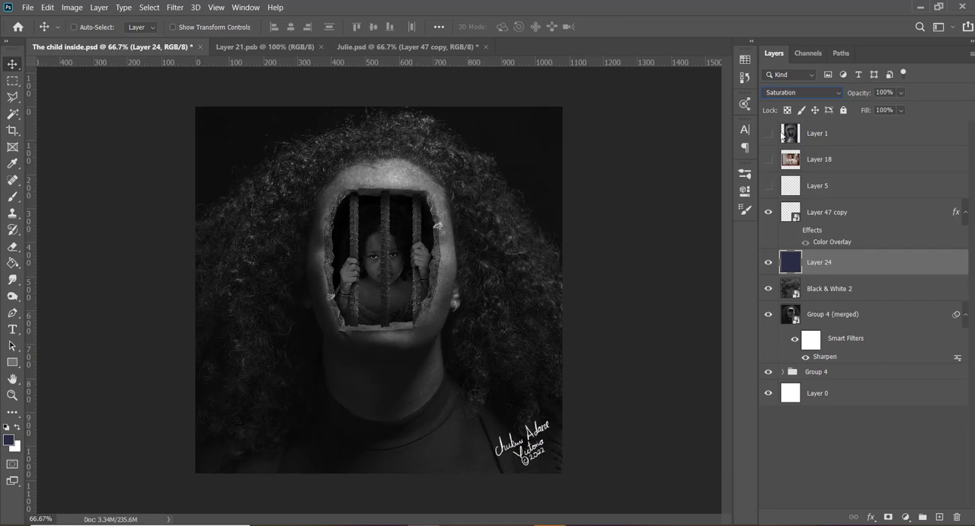
pyautogui.press('Down')
pyautogui.press('Down')
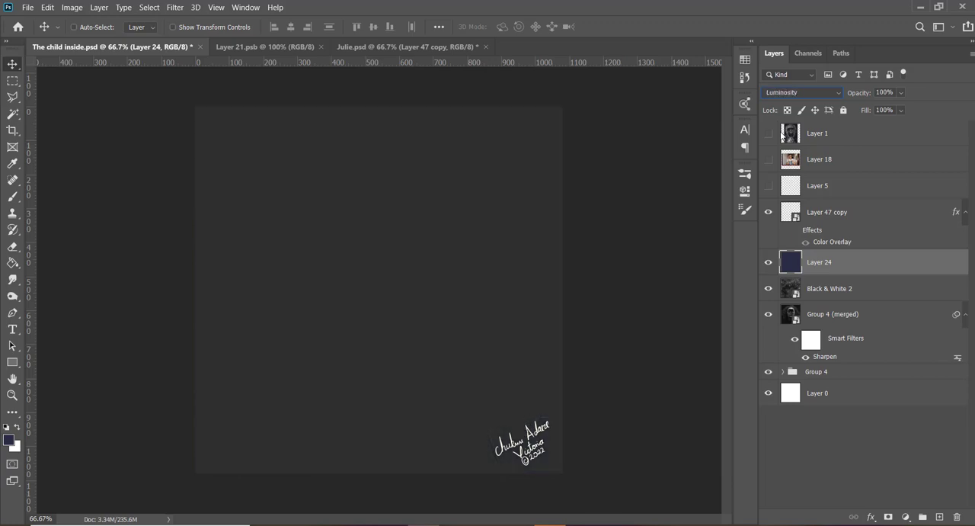
pyautogui.press('Up')
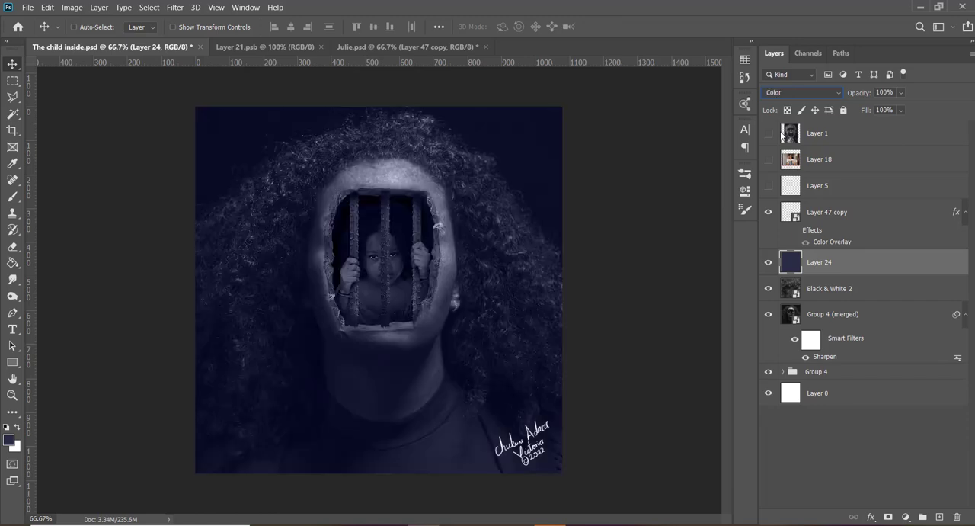
# - Set the dark blue fill layer to Color Dodge, duplicate it, and set the duplicate to Color at 50% opacity
pyautogui.click(826, 93)
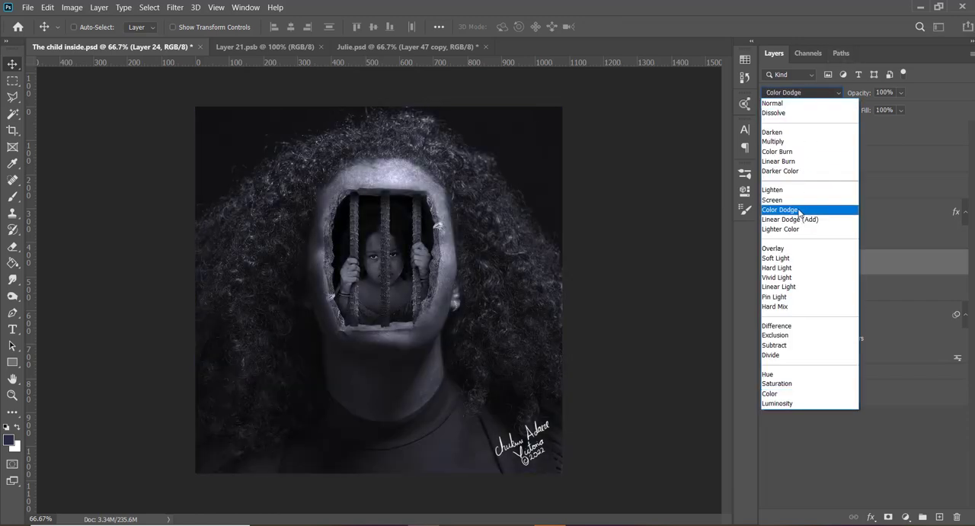
pyautogui.click(798, 209)
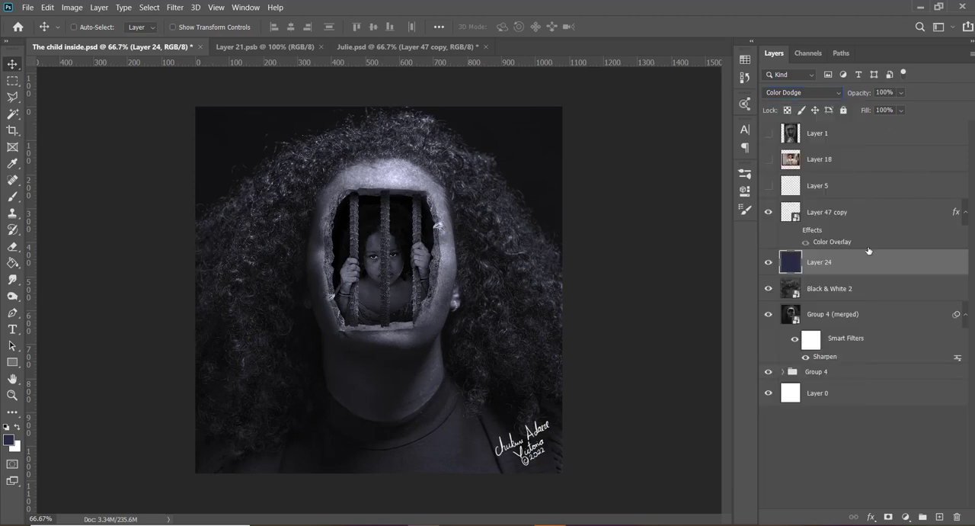
pyautogui.hotkey('ctrl', 'j')
pyautogui.click(785, 92)
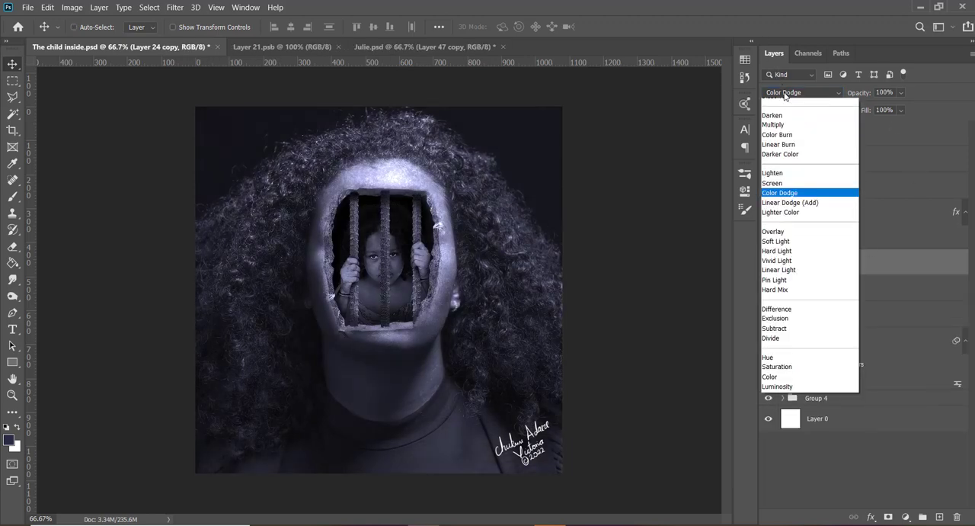
pyautogui.click(801, 394)
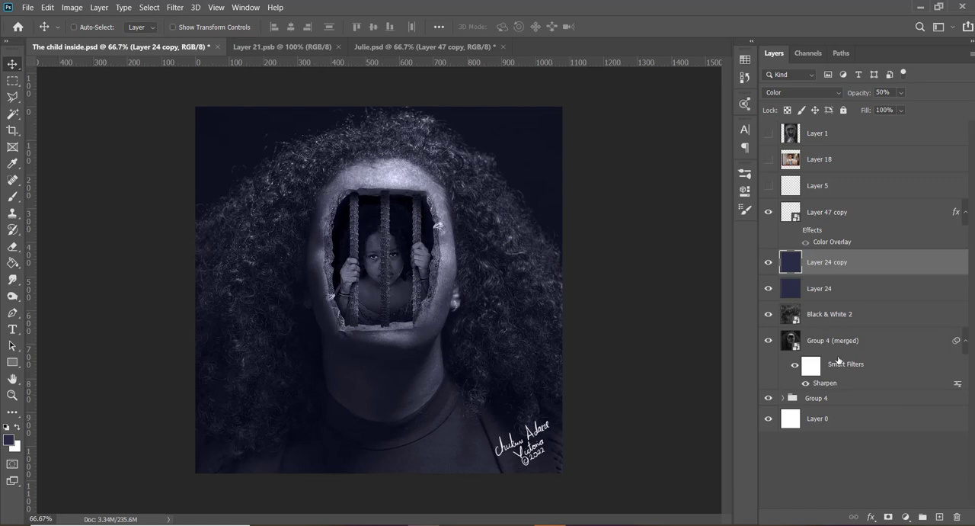
# - Compare opacities of 50% and 0% on the Black & White 2 texture layer and settle on 30%
pyautogui.hotkey('shift', 'alt', 'm')
pyautogui.moveTo(861, 93)
pyautogui.mouseDown()
pyautogui.moveTo(884, 92)
pyautogui.moveTo(861, 93)
pyautogui.mouseUp()
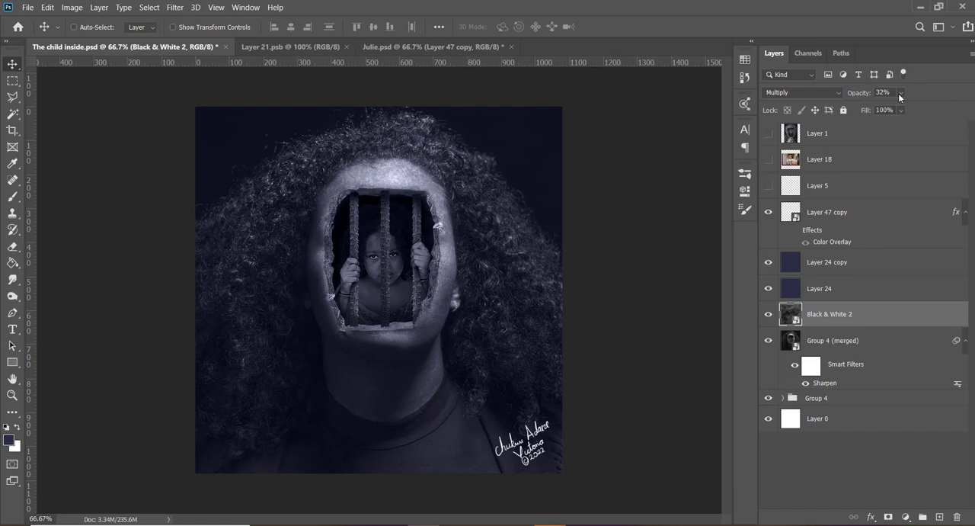
pyautogui.click(893, 92)
pyautogui.write('50')
pyautogui.press('Return')
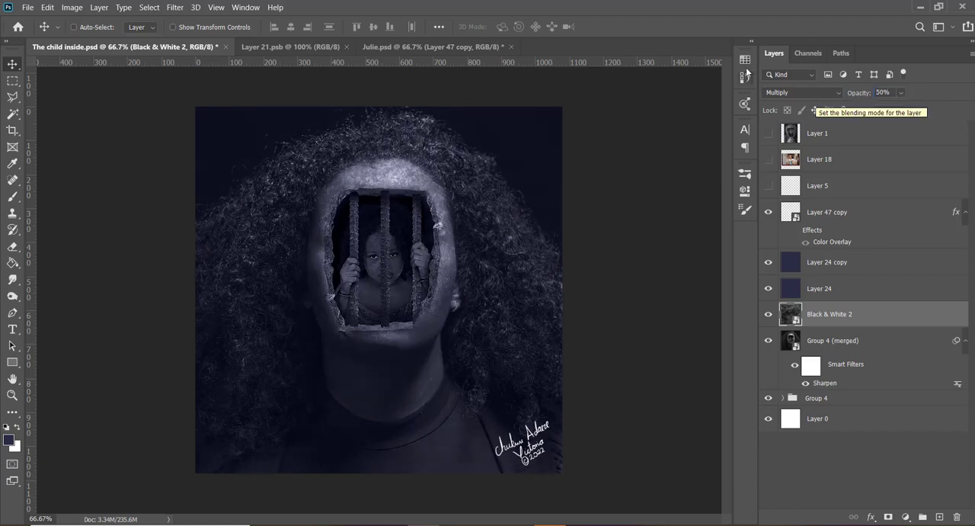
pyautogui.click(881, 93)
pyautogui.write('0')
pyautogui.press('Return')
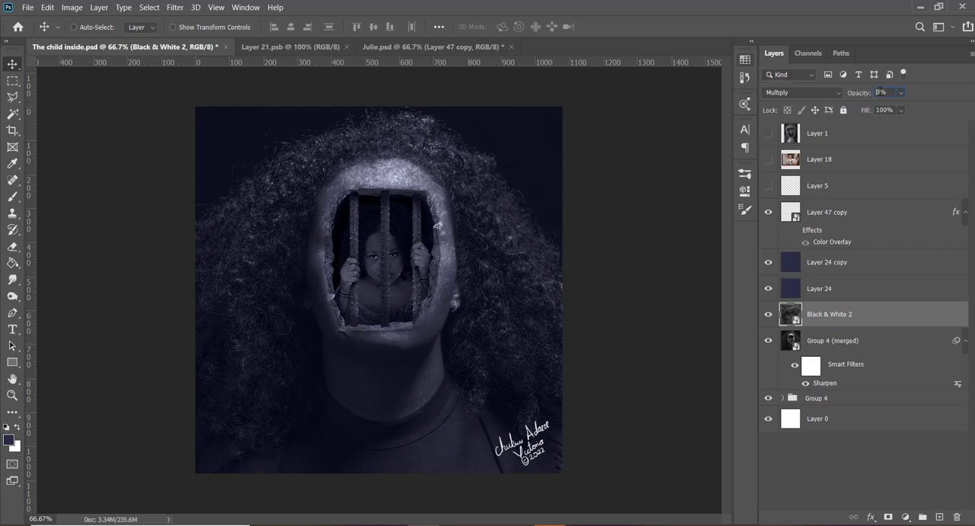
pyautogui.write('30')
pyautogui.press('Return')
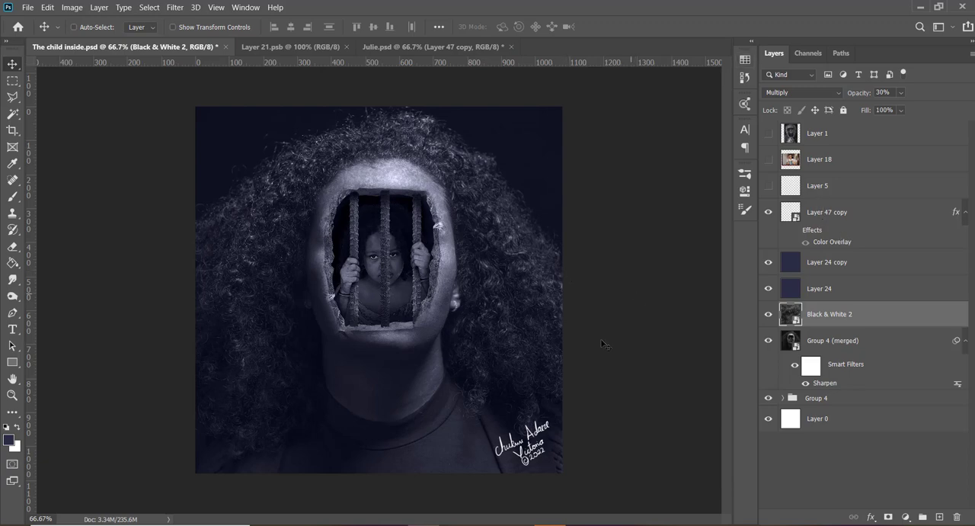
pyautogui.click(823, 230)
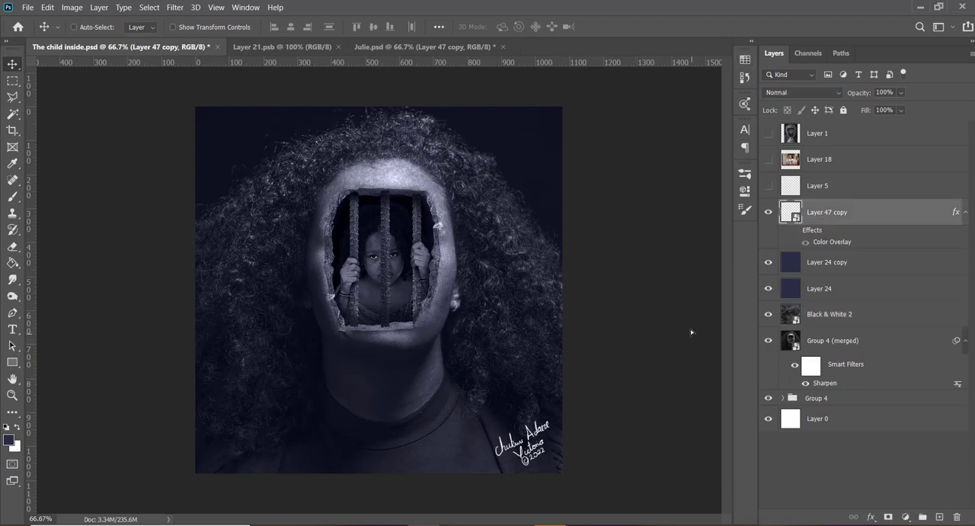
pyautogui.moveTo(691, 331); pyautogui.dragTo(687, 335)
# - Switch to the Google Meet call in the browser, admit the waiting participant and stop presenting the screen
pyautogui.click(456, 525)
pyautogui.click(454, 484)
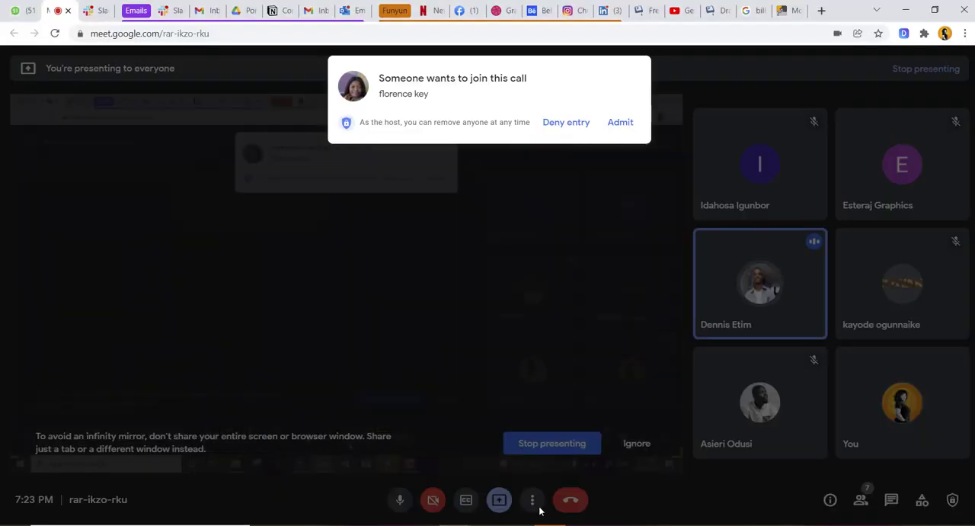
pyautogui.click(621, 122)
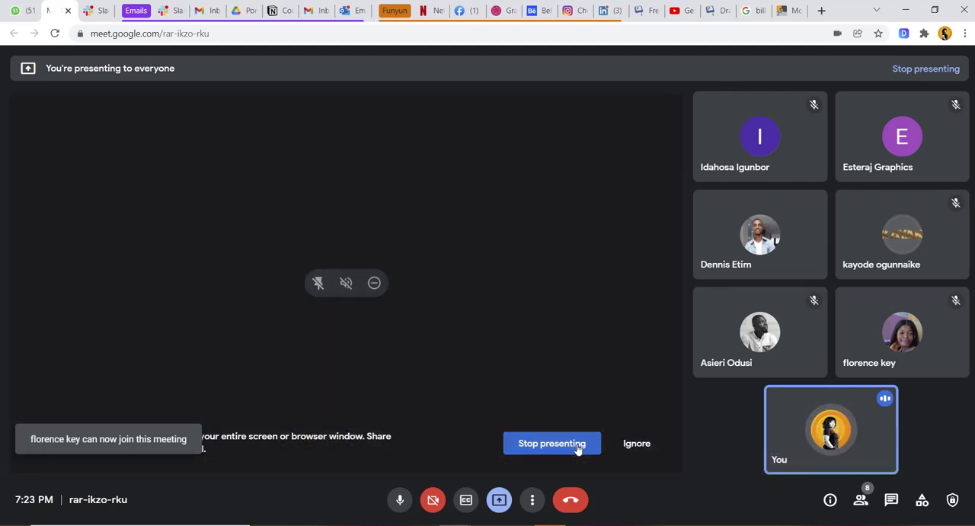
pyautogui.click(552, 443)
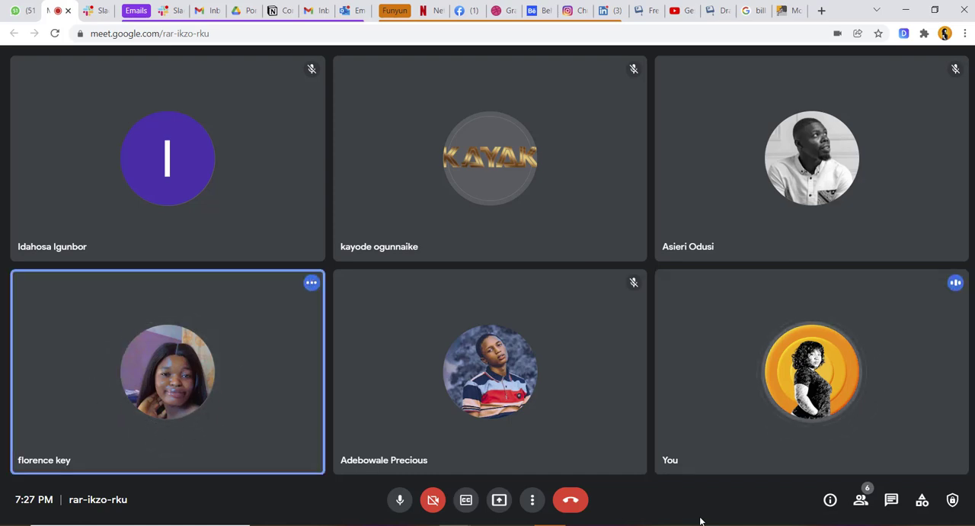
# - Mute the microphone in the Google Meet call
pyautogui.click(397, 503)
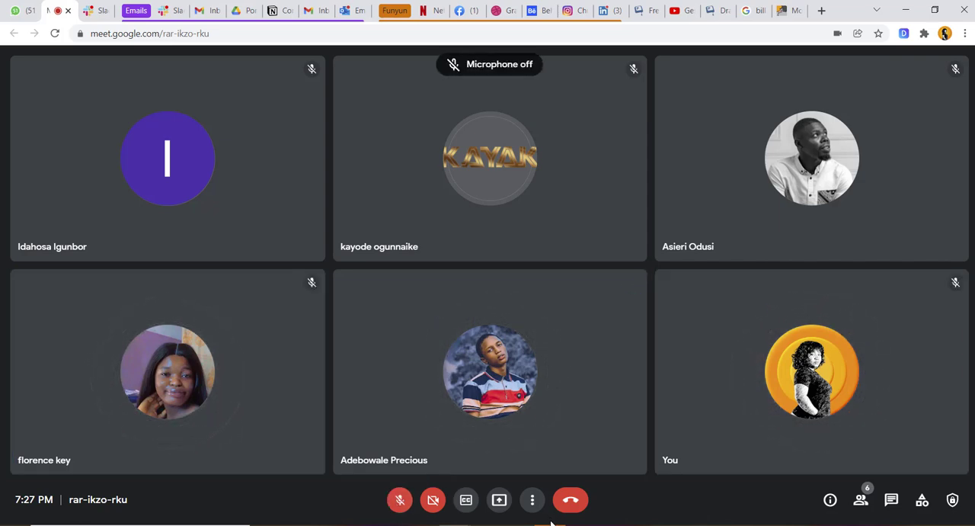
pyautogui.click(579, 525)
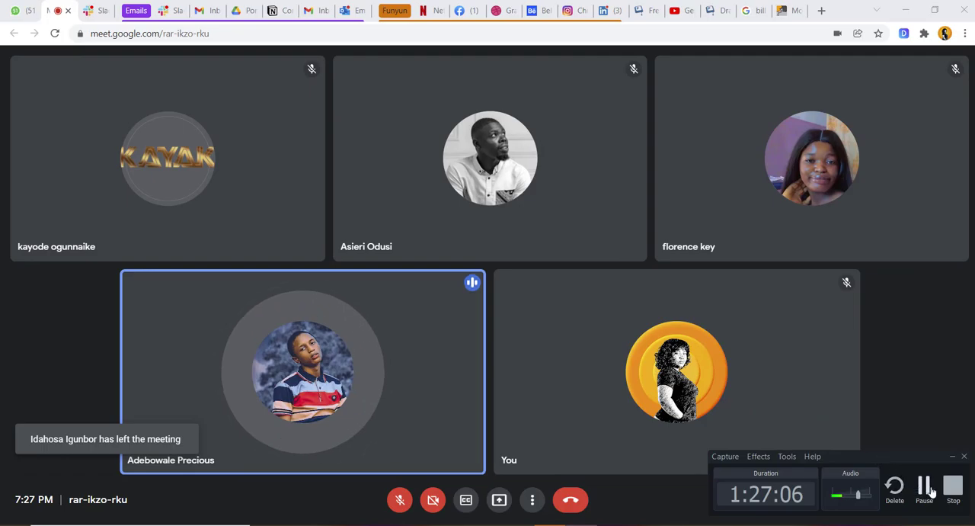